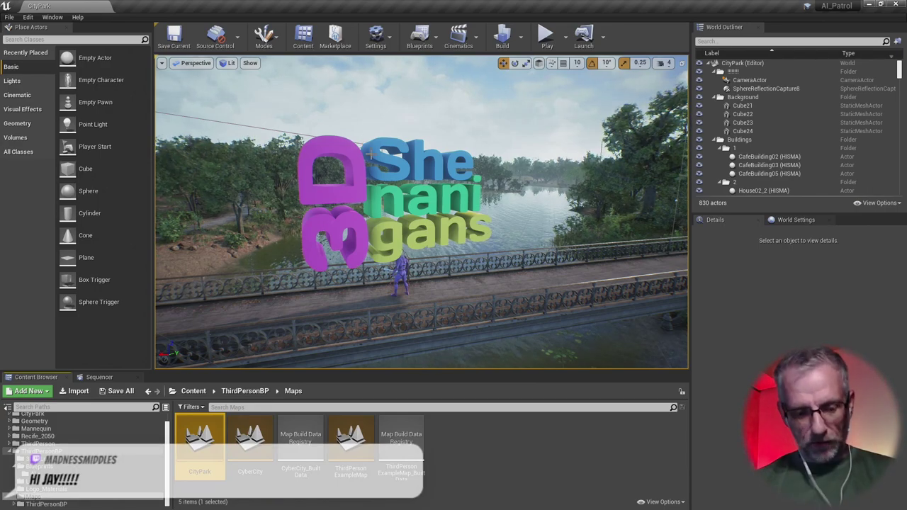
# - Bring the Epic Games Launcher forward and maximize it, then switch to the browser
pyautogui.hotkey('alt', 'Tab')
pyautogui.hotkey('alt', 'Tab')
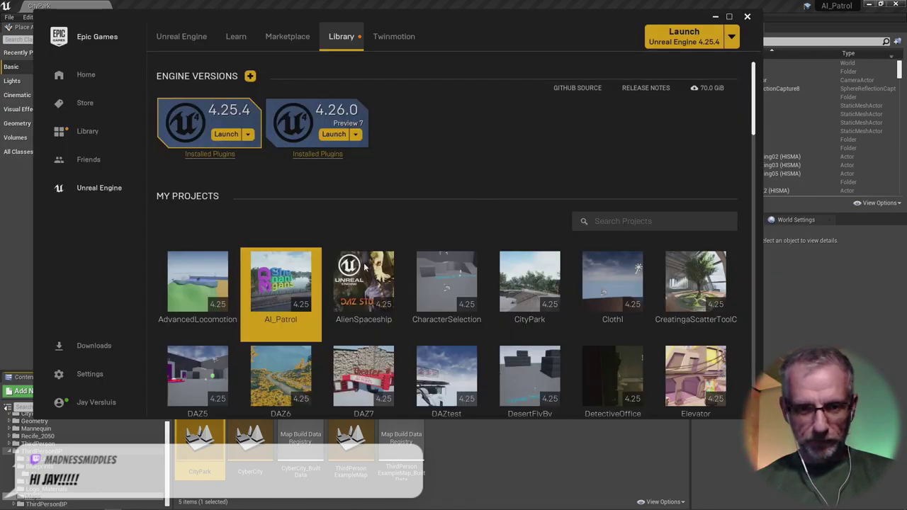
pyautogui.doubleClick(556, 17)
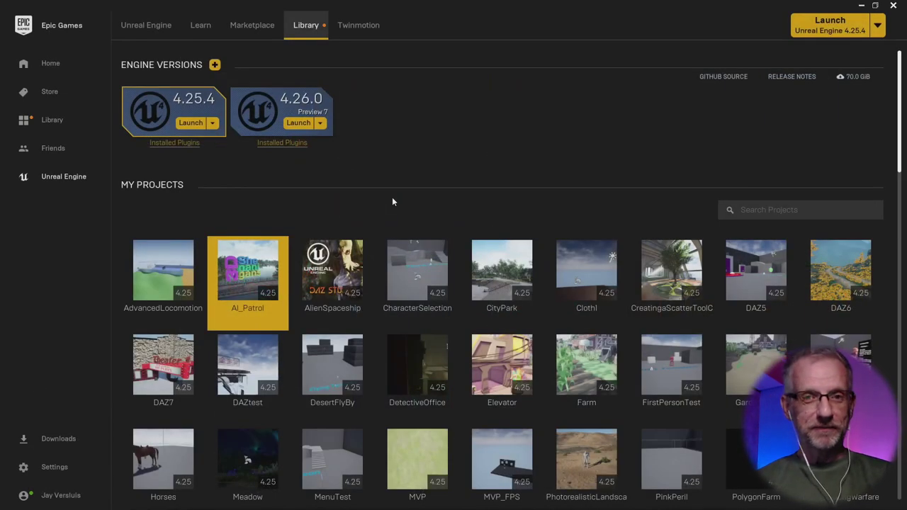
pyautogui.hotkey('alt', 'Tab')
pyautogui.hotkey('alt', 'Tab')
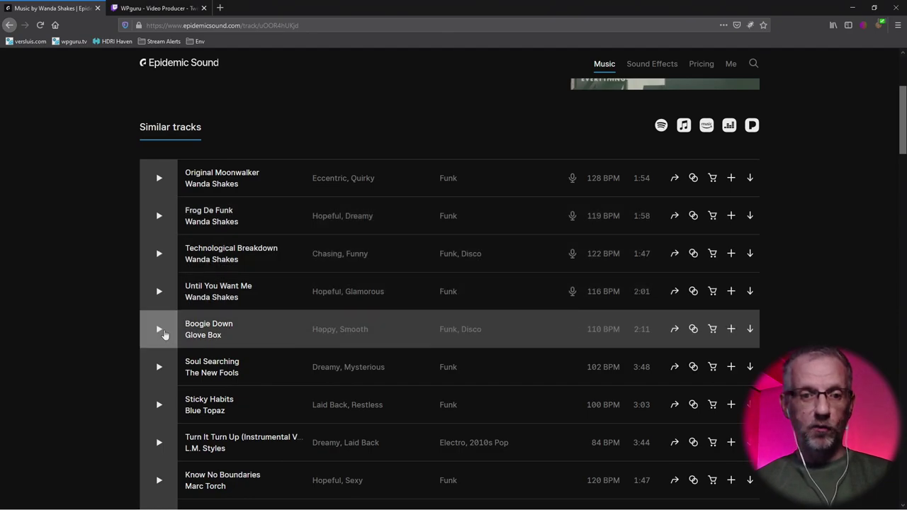
# - Play Boogie Down by Glove Box and route the audio to a different speaker device
pyautogui.click(159, 330)
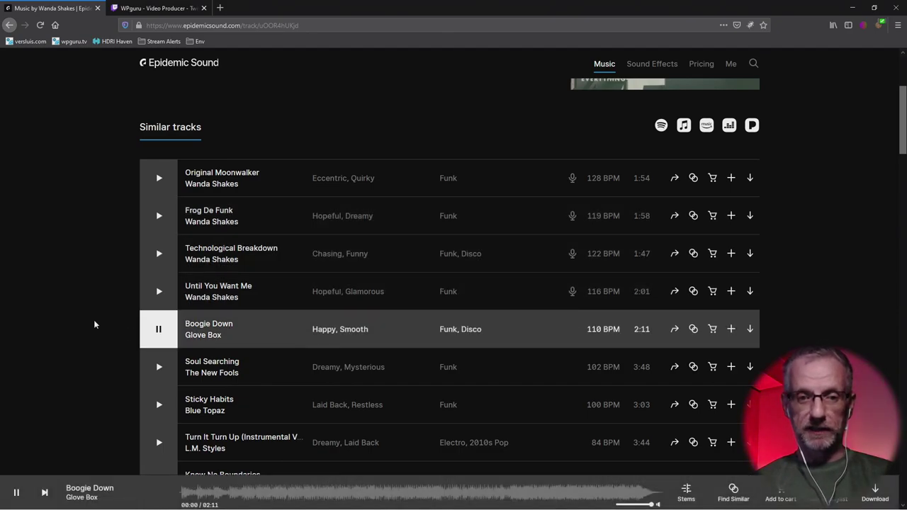
pyautogui.press('super')
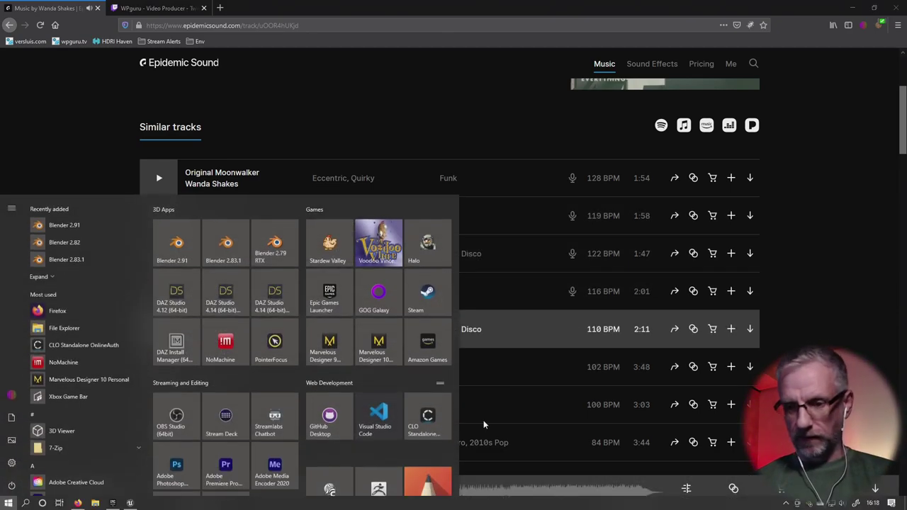
pyautogui.click(842, 504)
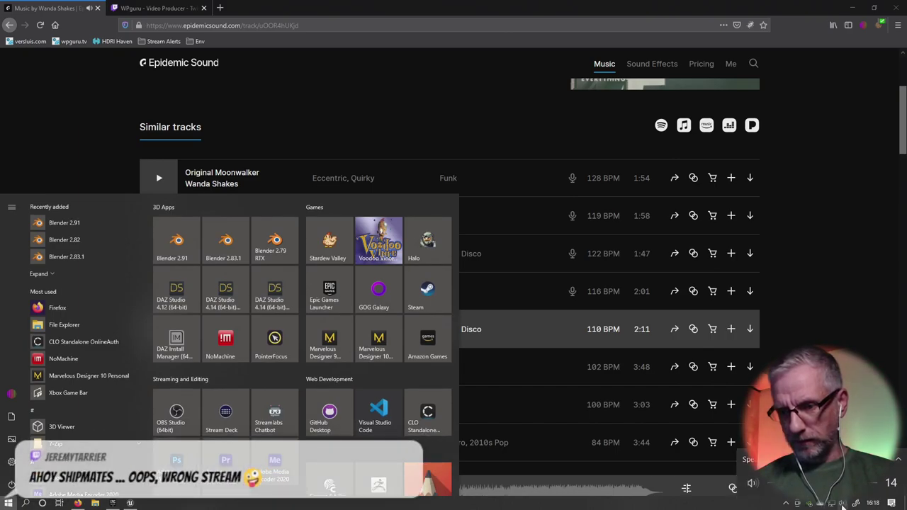
pyautogui.click(898, 460)
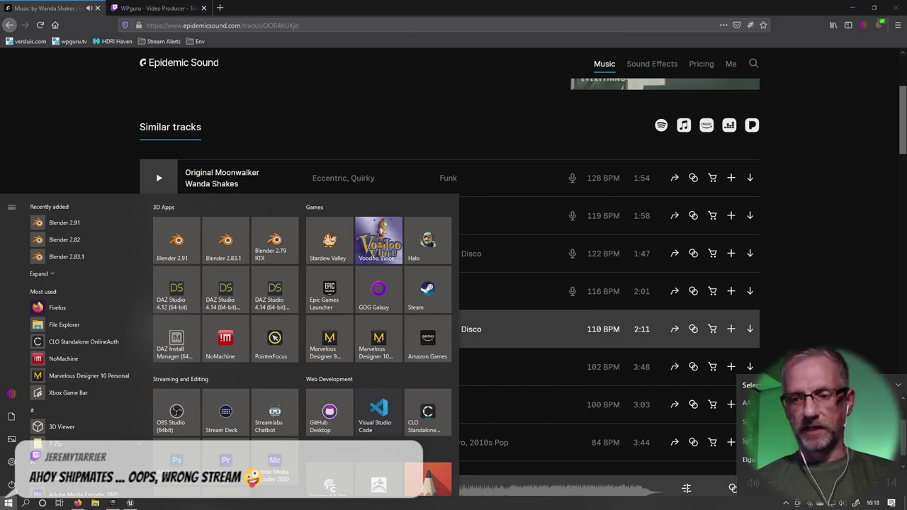
pyautogui.click(751, 455)
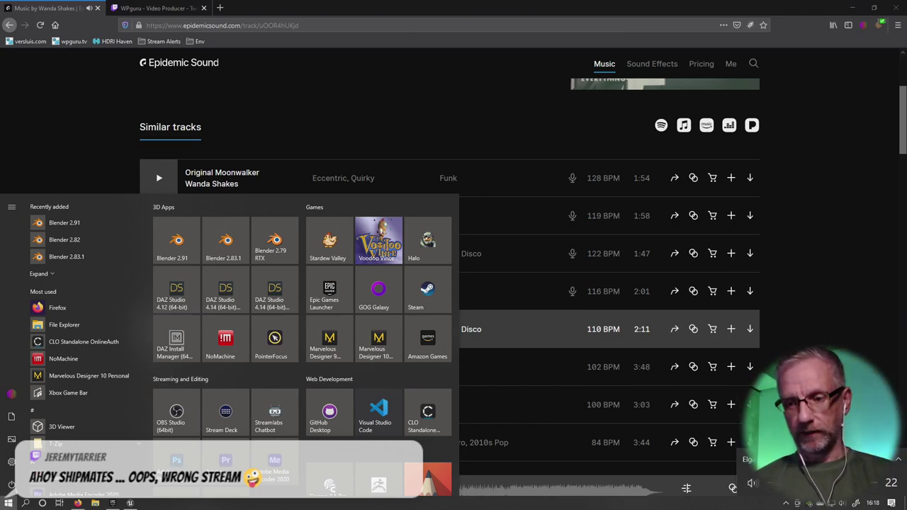
# - Lower the music volume and switch back to the Unreal Editor
pyautogui.press('Escape')
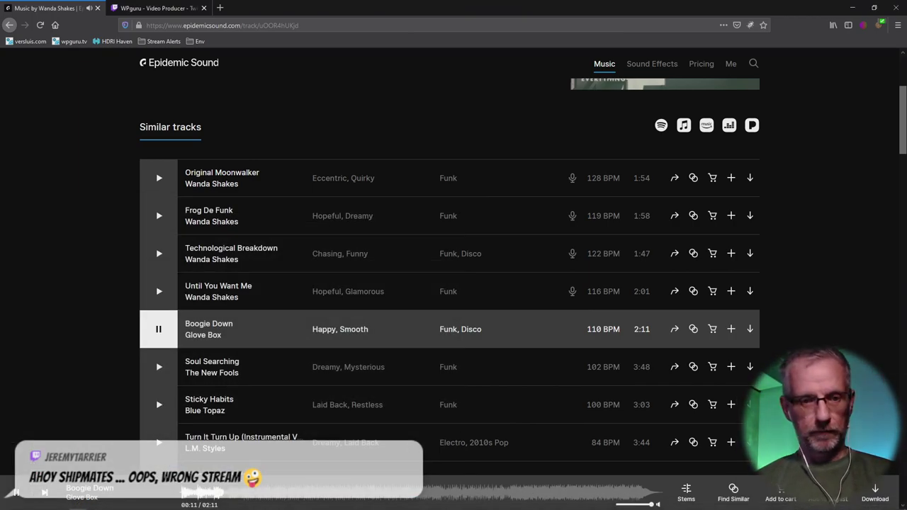
pyautogui.press('XF86AudioLowerVolume')
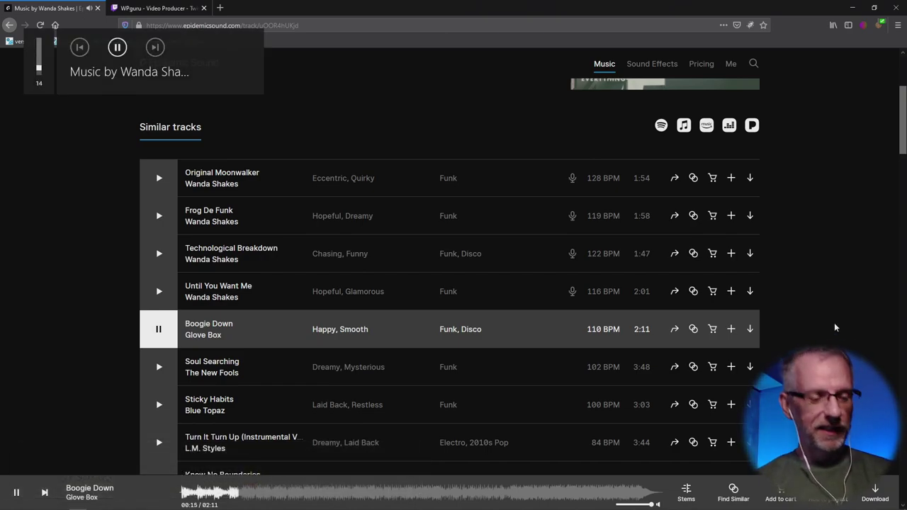
pyautogui.scroll(-2, 832, 319)
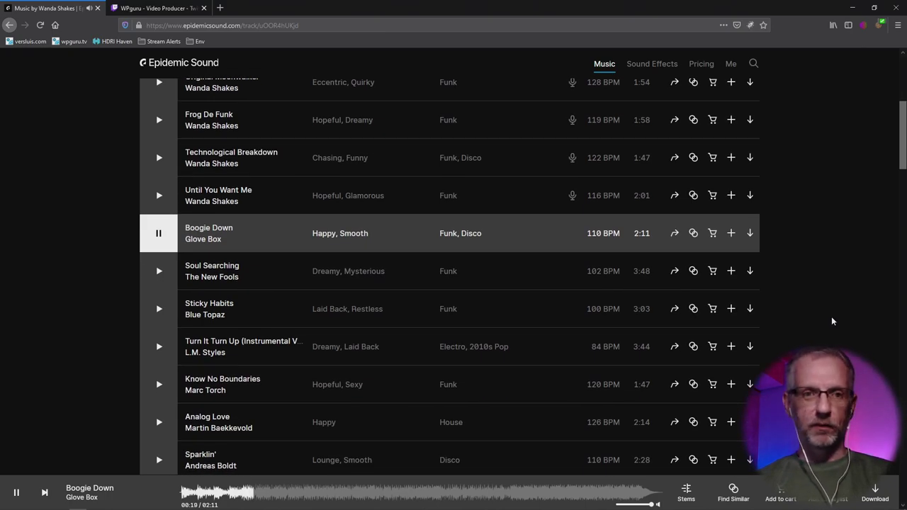
pyautogui.hotkey('alt', 'Tab')
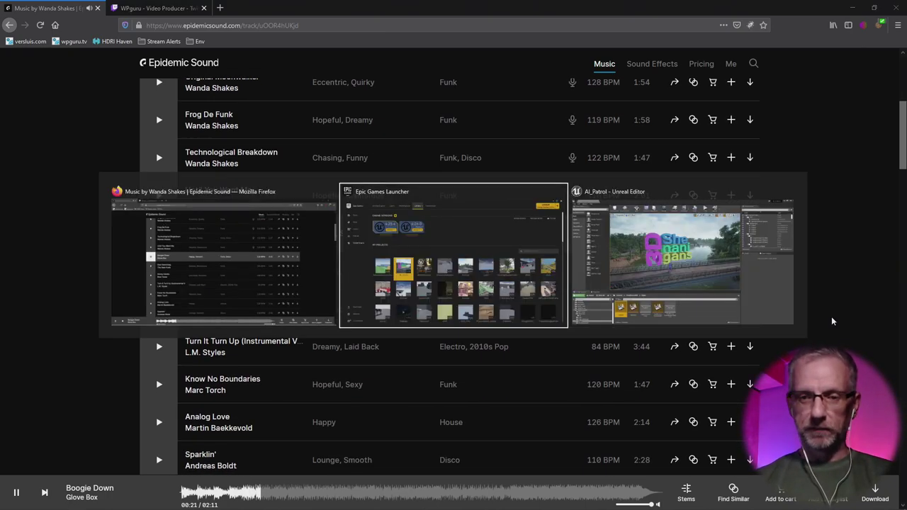
pyautogui.hotkey('alt', 'Tab')
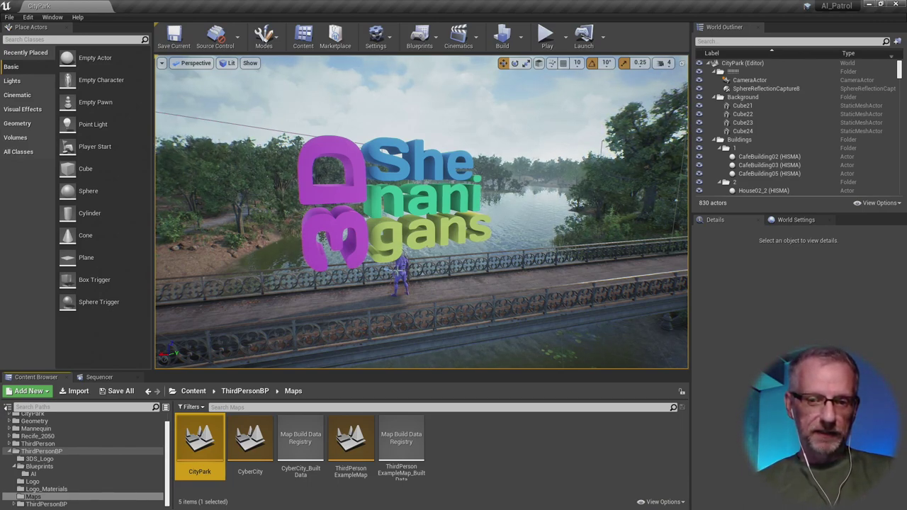
# - Select and frame the EnemyCharacter, then fly the view along the bridge toward the lake
pyautogui.click(401, 278)
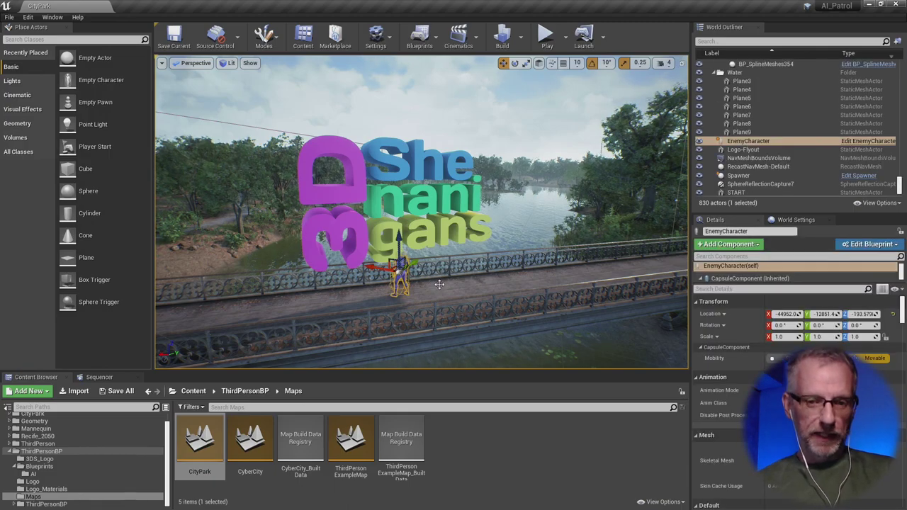
pyautogui.press('f')
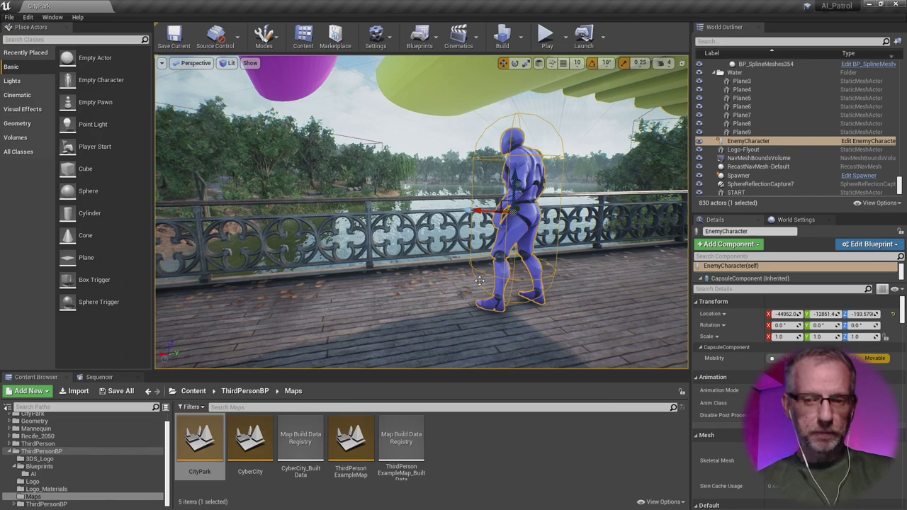
pyautogui.moveTo(486, 274); pyautogui.dragTo(604, 228)
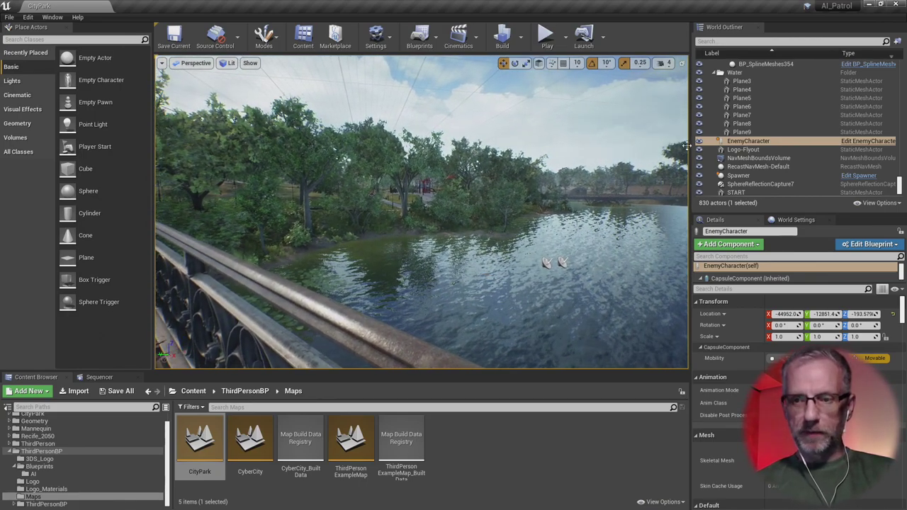
# - Find and frame the START actor via a 'start' outliner search, then preview it in full-screen game view
pyautogui.click(804, 43)
pyautogui.write('start')
pyautogui.click(793, 70)
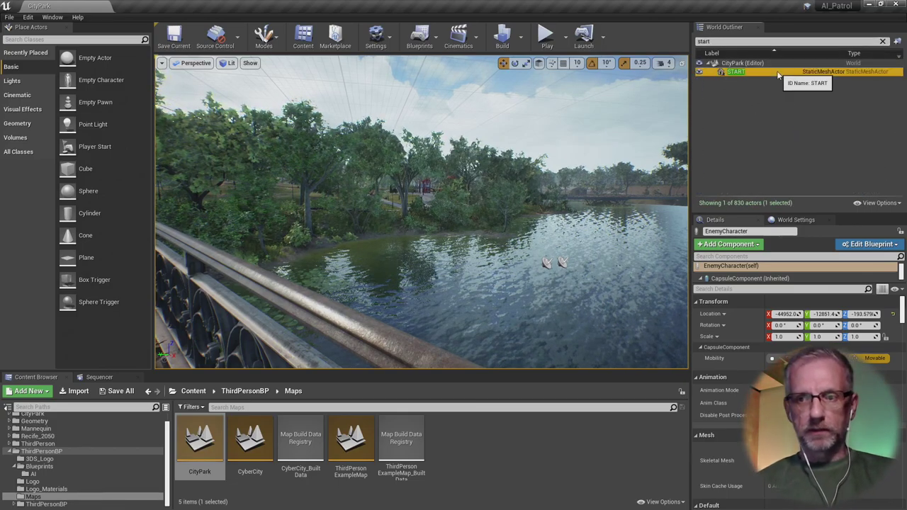
pyautogui.press('f')
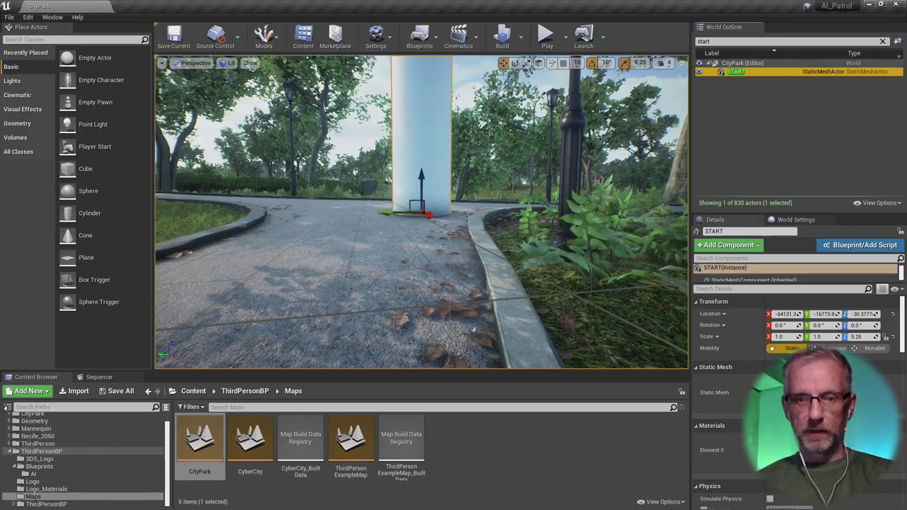
pyautogui.press('g')
pyautogui.press('F11')
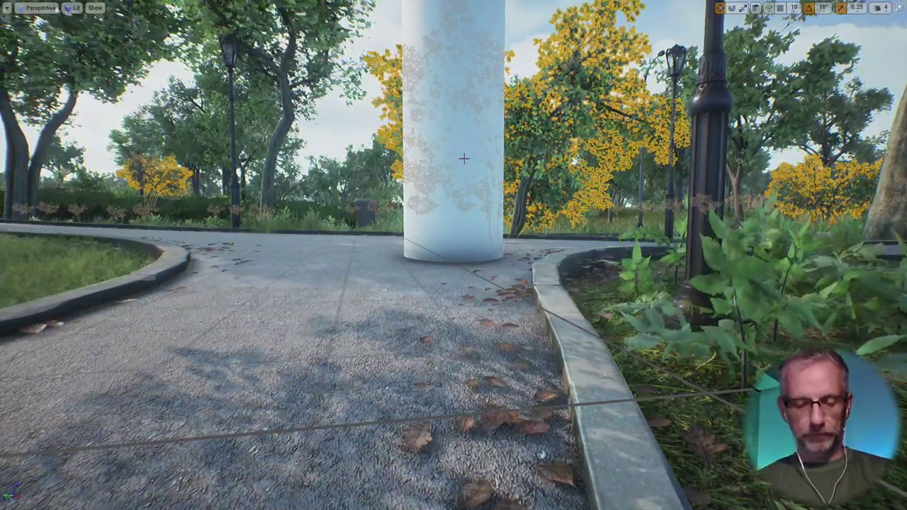
pyautogui.moveTo(418, 180); pyautogui.dragTo(417, 180, button='right')
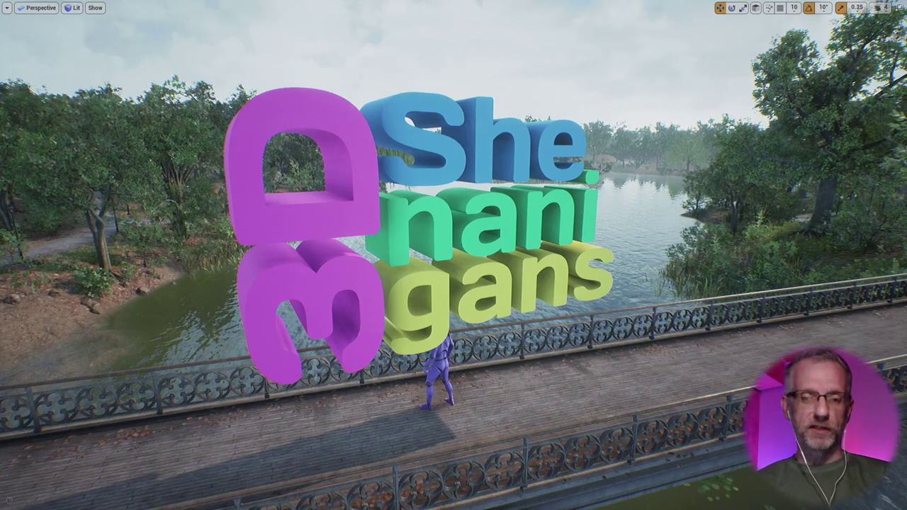
# - Frame the START pillar and drag a Cine Camera Actor from Cinematic onto the path beside it
pyautogui.press('F11')
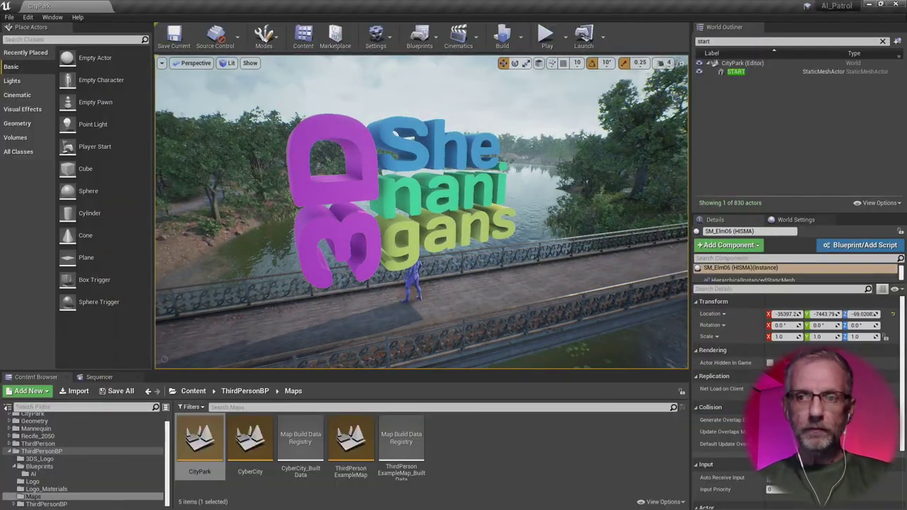
pyautogui.click(762, 73)
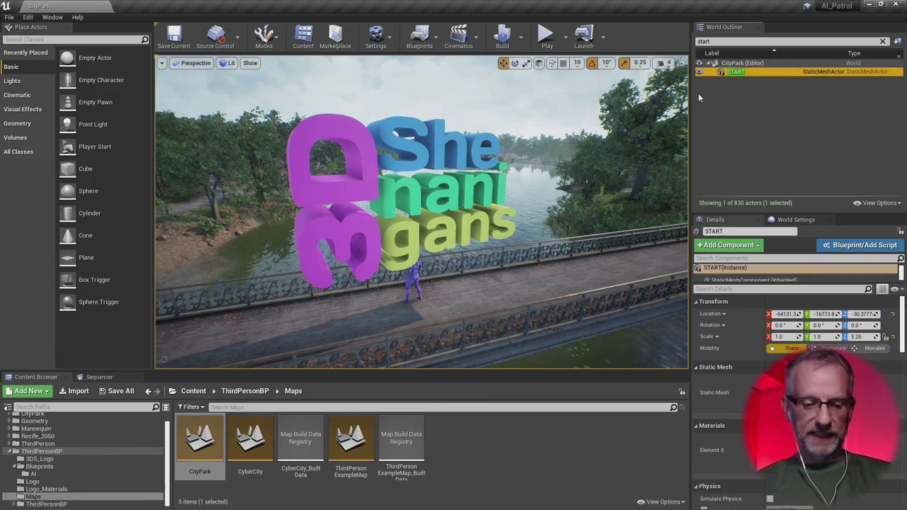
pyautogui.press('f')
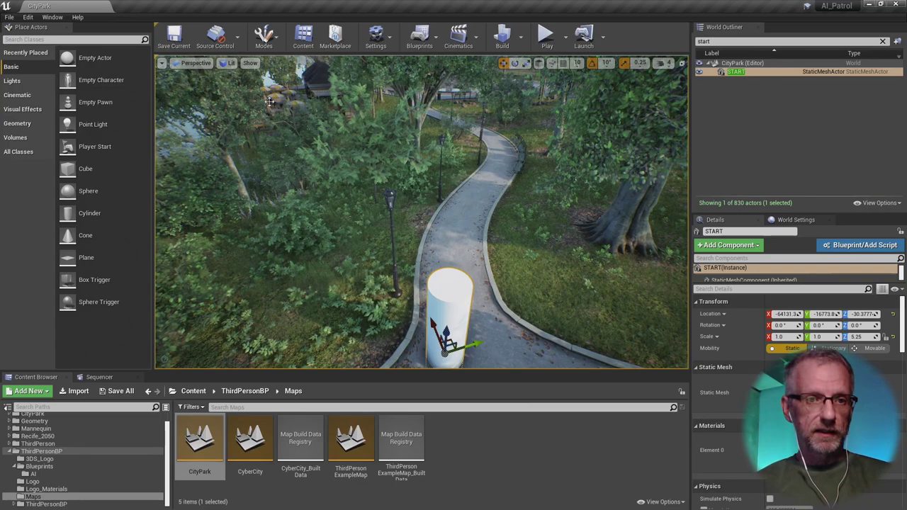
pyautogui.click(42, 100)
pyautogui.moveTo(68, 103); pyautogui.dragTo(494, 276)
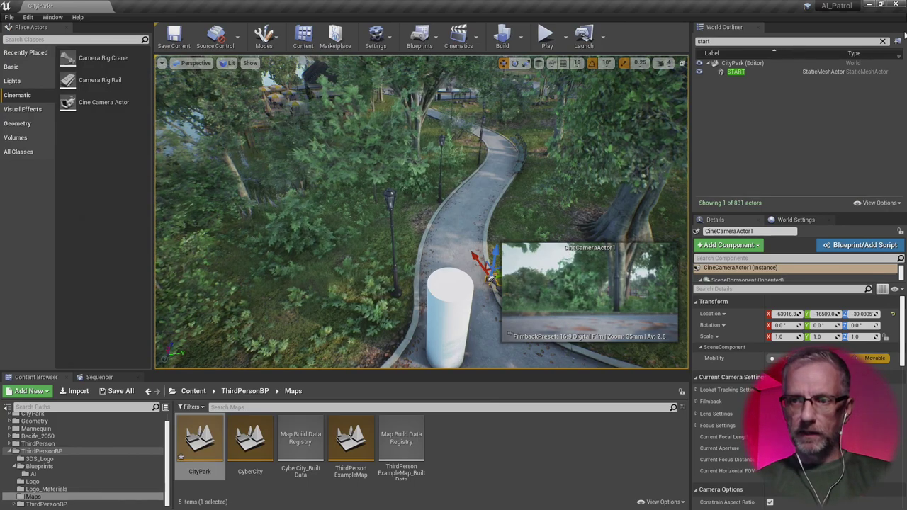
pyautogui.click(882, 41)
# - Filter the outliner for 'cine' and rename the CineCameraActor to JayCAM
pyautogui.click(830, 43)
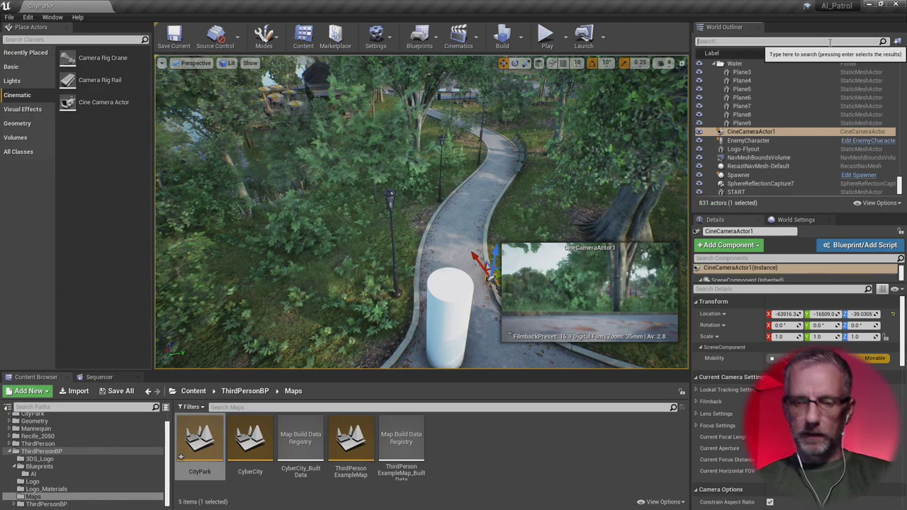
pyautogui.write('cone')
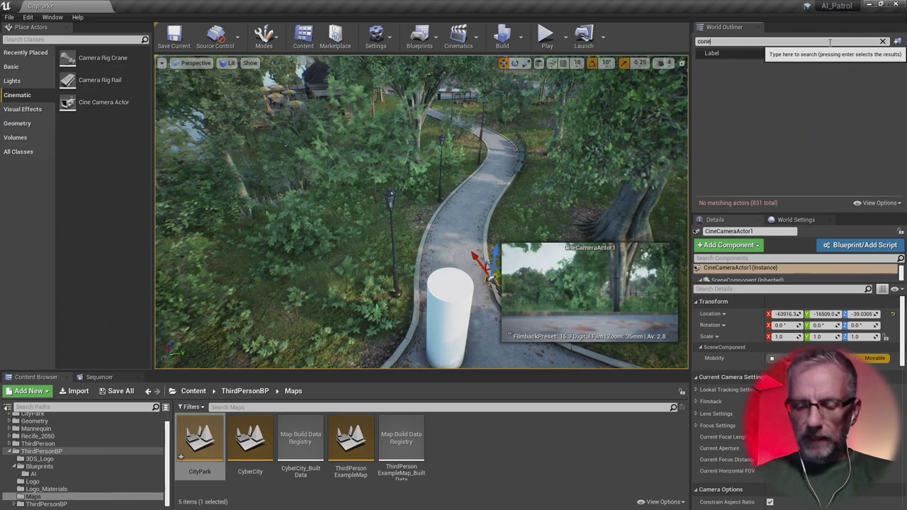
pyautogui.press('BackSpace')
pyautogui.press('BackSpace')
pyautogui.press('BackSpace')
pyautogui.press('BackSpace')
pyautogui.write('in')
pyautogui.press('BackSpace')
pyautogui.press('BackSpace')
pyautogui.write('cine')
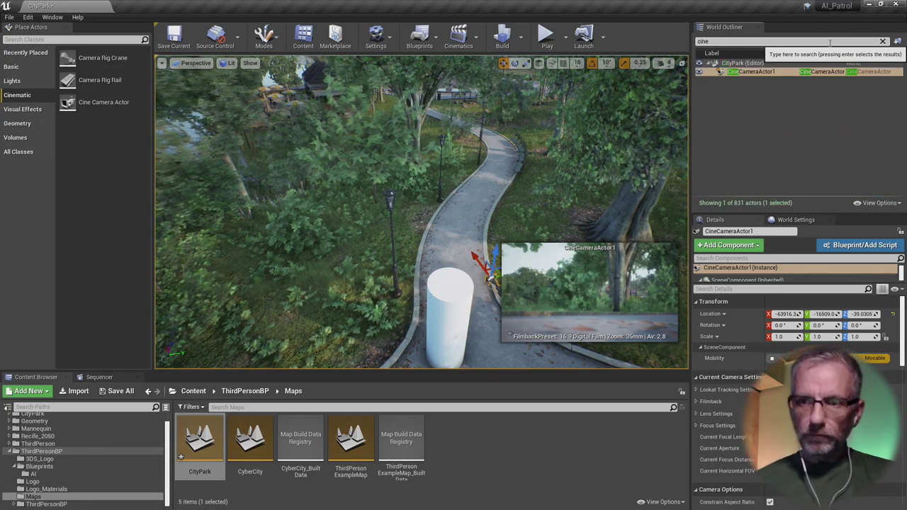
pyautogui.click(798, 76)
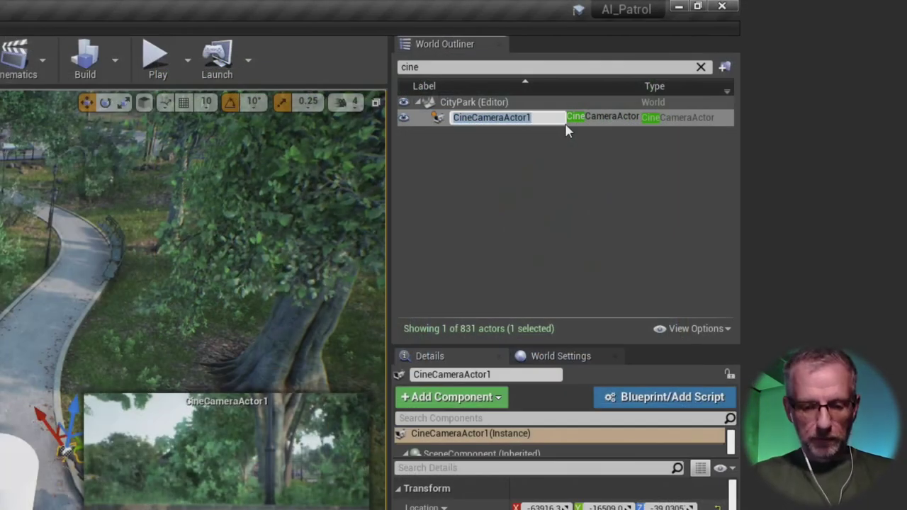
pyautogui.write('JayCAM')
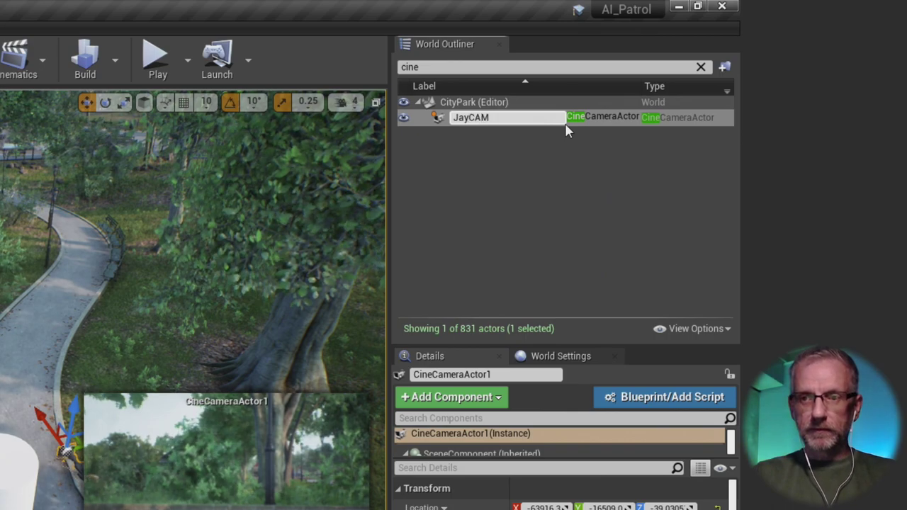
pyautogui.press('Return')
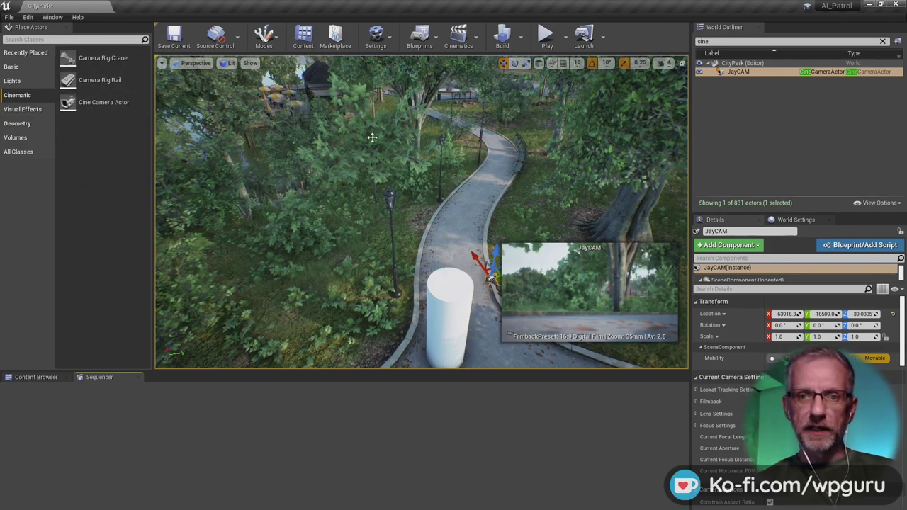
pyautogui.click(477, 43)
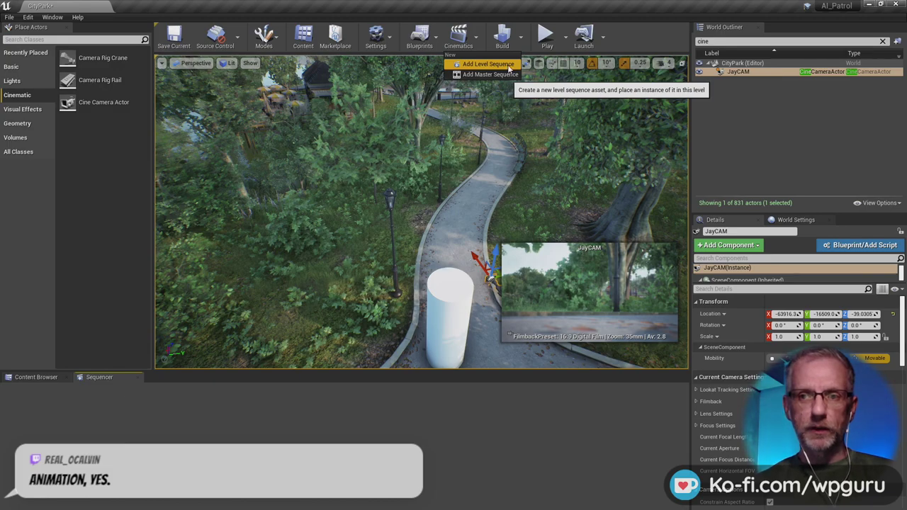
# - Add a level sequence and create a Sequences folder inside ThirdPersonBP as its save location
pyautogui.click(507, 65)
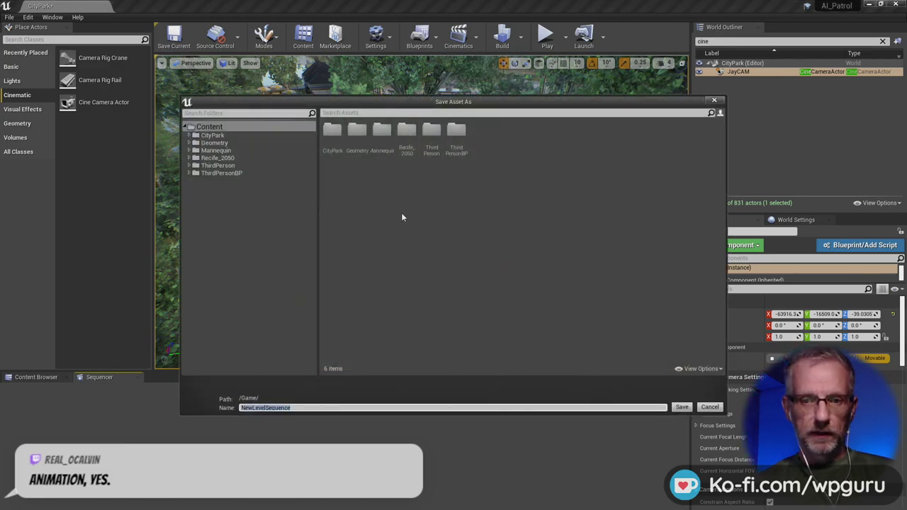
pyautogui.doubleClick(455, 137)
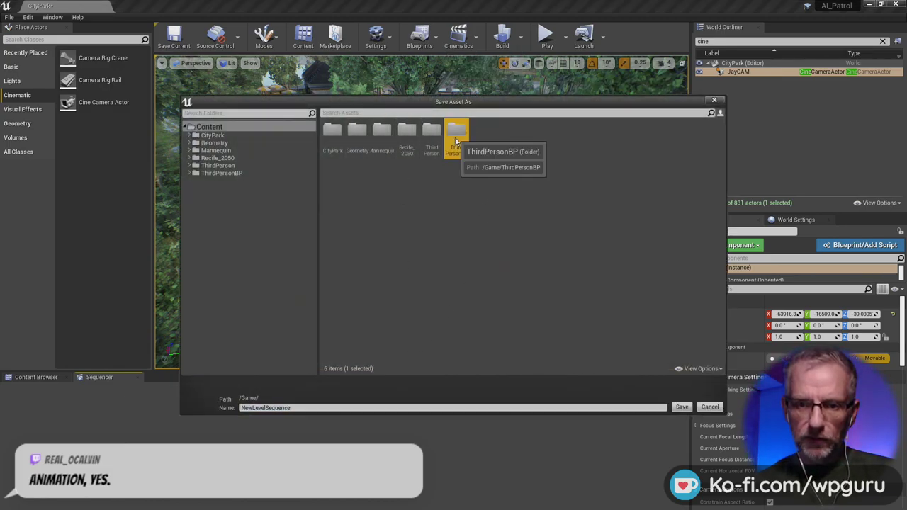
pyautogui.rightClick(361, 216)
pyautogui.click(407, 225)
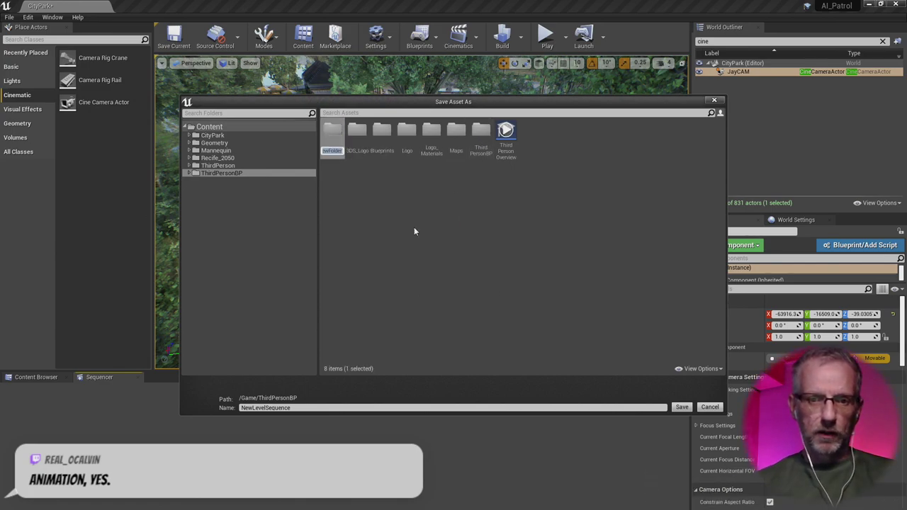
pyautogui.write('Sequences')
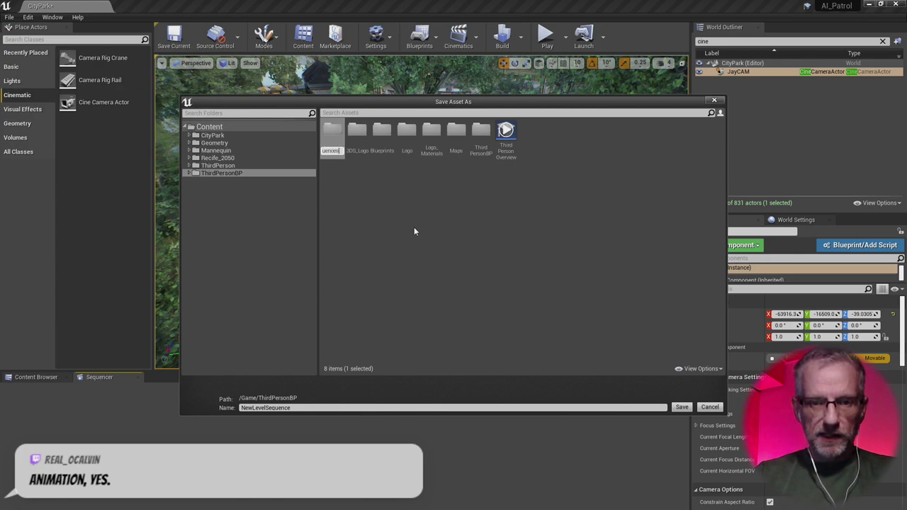
pyautogui.press('BackSpace')
pyautogui.press('BackSpace')
pyautogui.press('BackSpace')
pyautogui.press('BackSpace')
pyautogui.press('BackSpace')
pyautogui.press('BackSpace')
pyautogui.press('BackSpace')
pyautogui.press('BackSpace')
pyautogui.press('BackSpace')
pyautogui.write('Sequences')
pyautogui.press('Return')
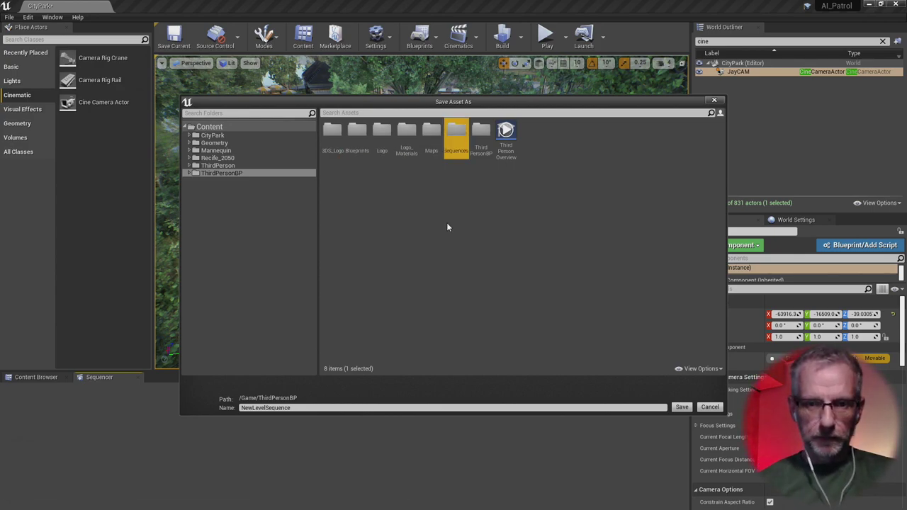
pyautogui.doubleClick(457, 132)
# - Name the sequence PlaygroundApproach and save it
pyautogui.click(326, 409)
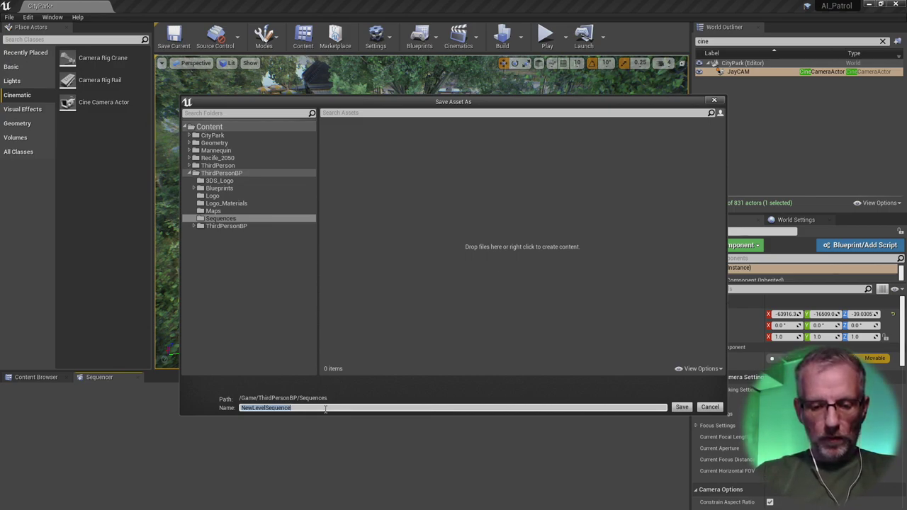
pyautogui.write('PLayground')
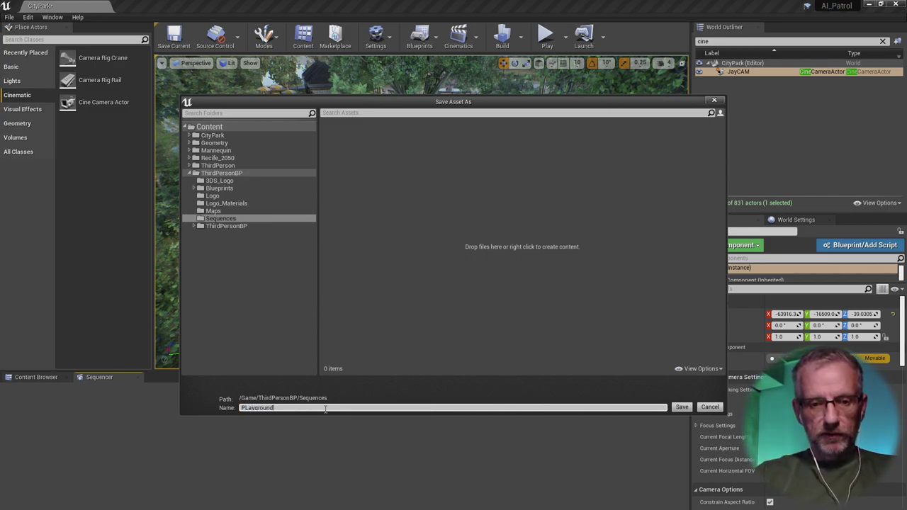
pyautogui.write('Approah')
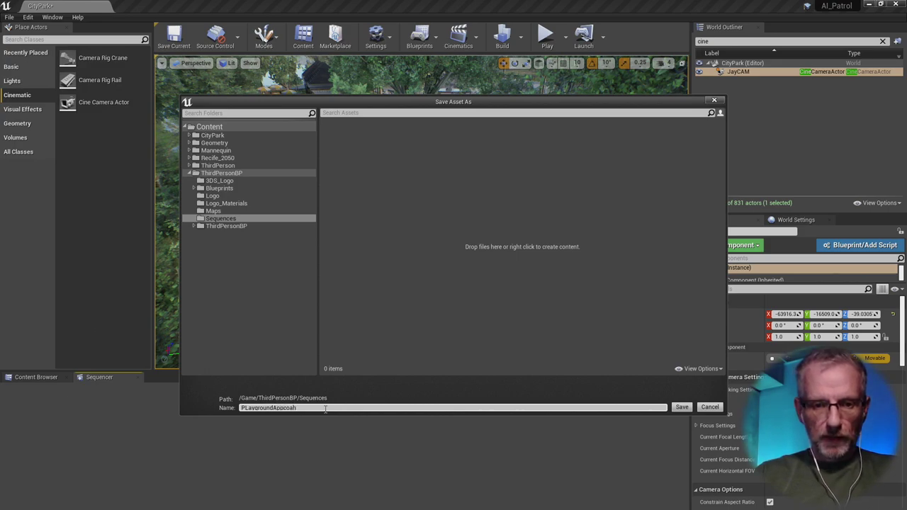
pyautogui.press('BackSpace')
pyautogui.press('BackSpace')
pyautogui.write('roach')
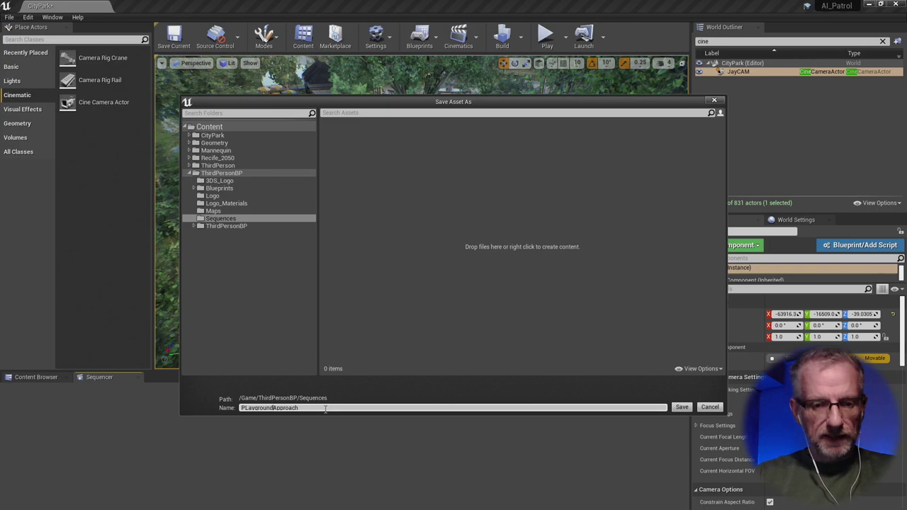
pyautogui.press('Home')
pyautogui.press('Right')
pyautogui.press('Right')
pyautogui.press('BackSpace')
pyautogui.write('l')
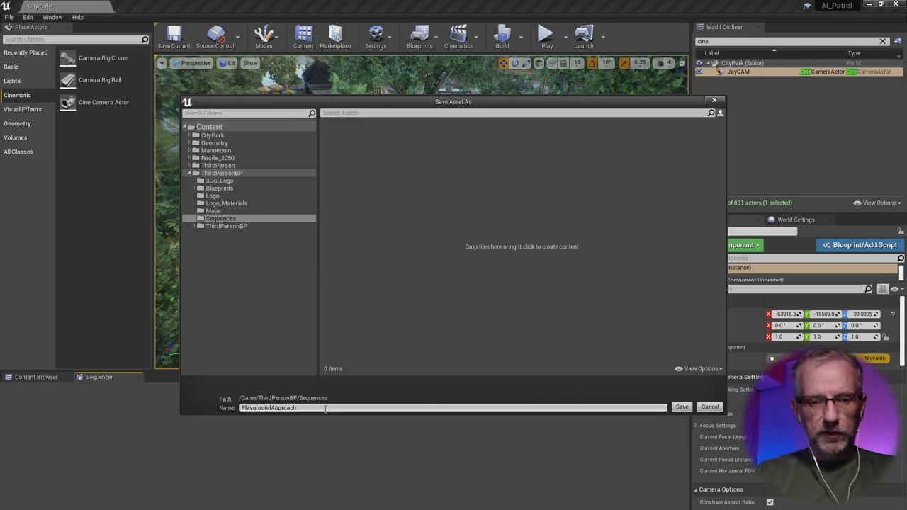
pyautogui.press('Return')
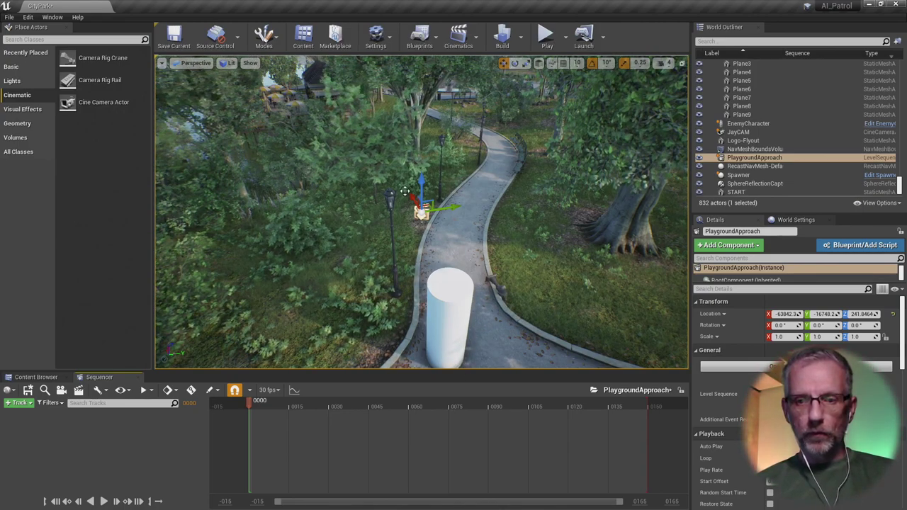
# - Move the PlaygroundApproach actor beside the white cylinder, key its transform at frame 0, and select JayCAM
pyautogui.moveTo(443, 211); pyautogui.dragTo(400, 226)
pyautogui.moveTo(340, 229); pyautogui.dragTo(297, 223, button='right')
pyautogui.press('s')
pyautogui.moveTo(249, 232); pyautogui.dragTo(364, 328)
pyautogui.moveTo(363, 327); pyautogui.dragTo(363, 292, button='right')
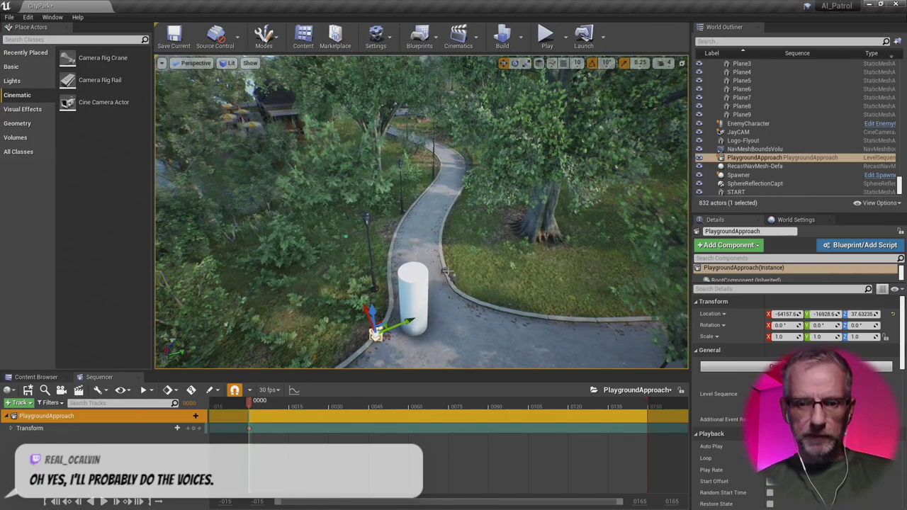
pyautogui.click(446, 273)
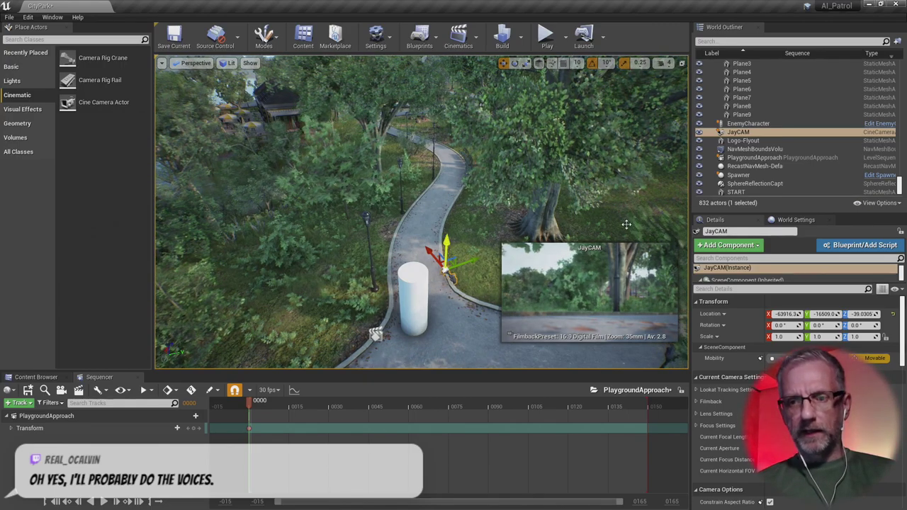
# - Pilot JayCAM and, in full screen, fly it up above the road for an elevated shot
pyautogui.rightClick(779, 132)
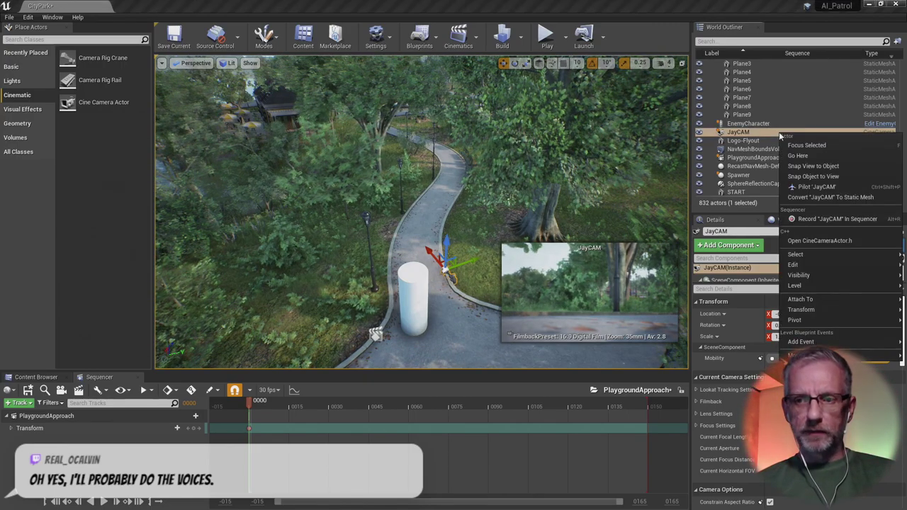
pyautogui.click(815, 187)
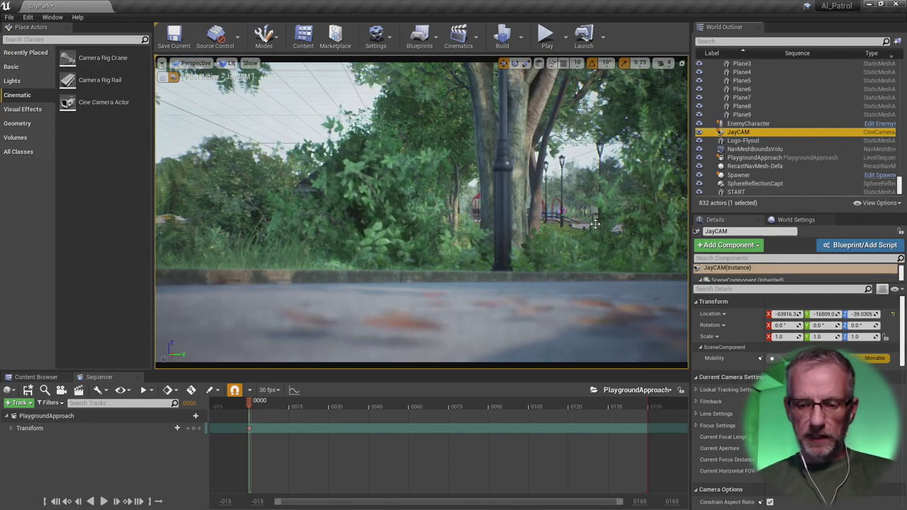
pyautogui.click(466, 303)
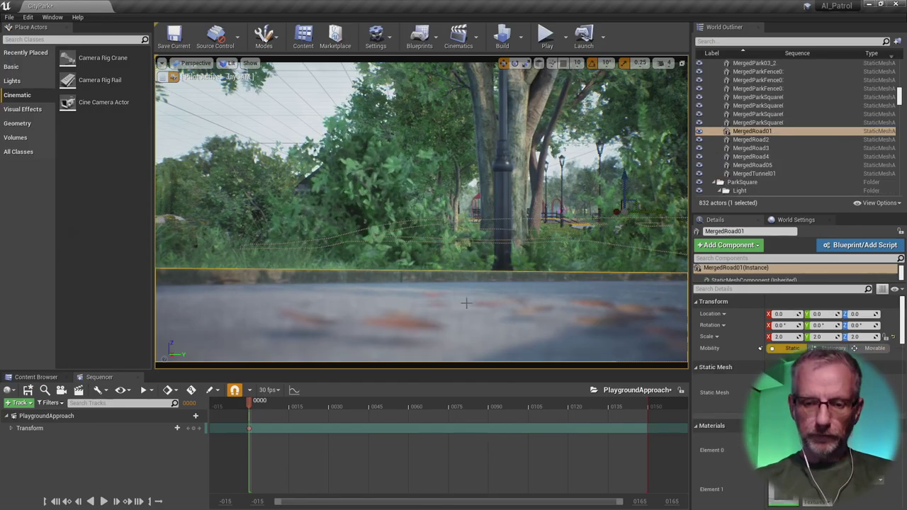
pyautogui.press('F11')
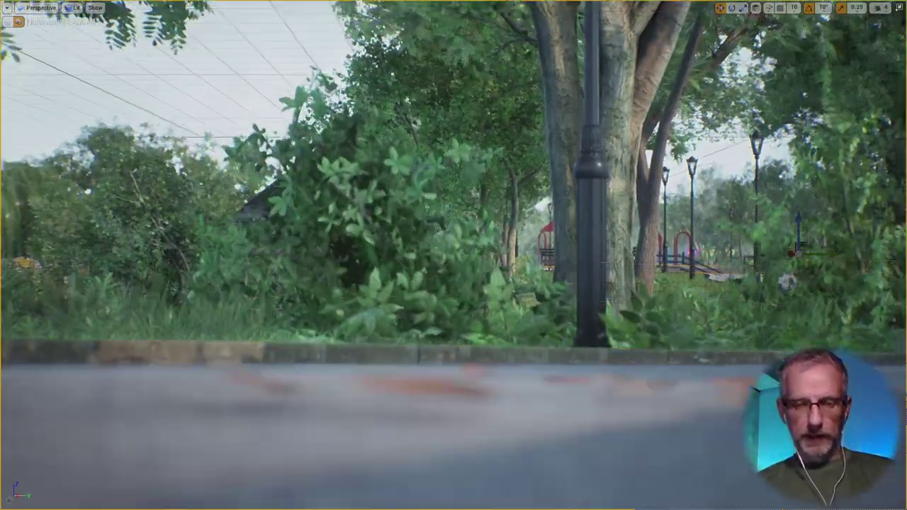
pyautogui.moveTo(453, 284); pyautogui.dragTo(453, 311, button='right')
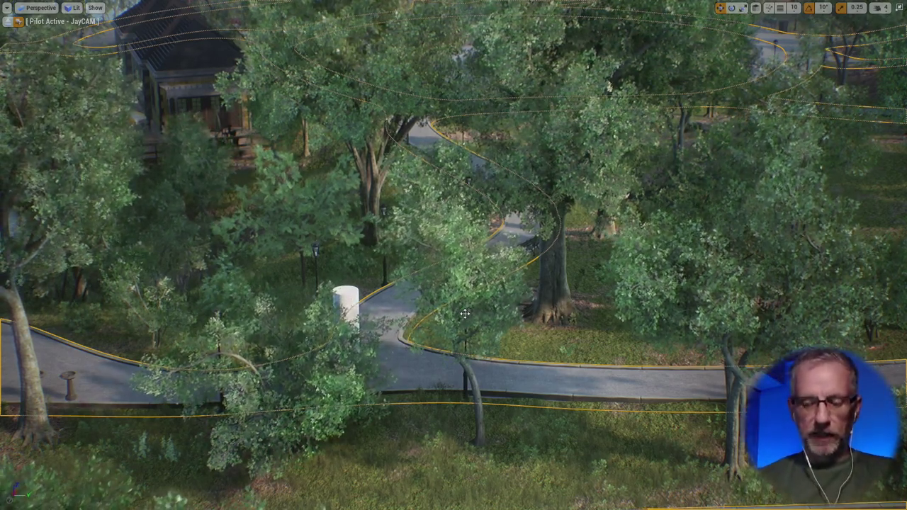
pyautogui.press('F11')
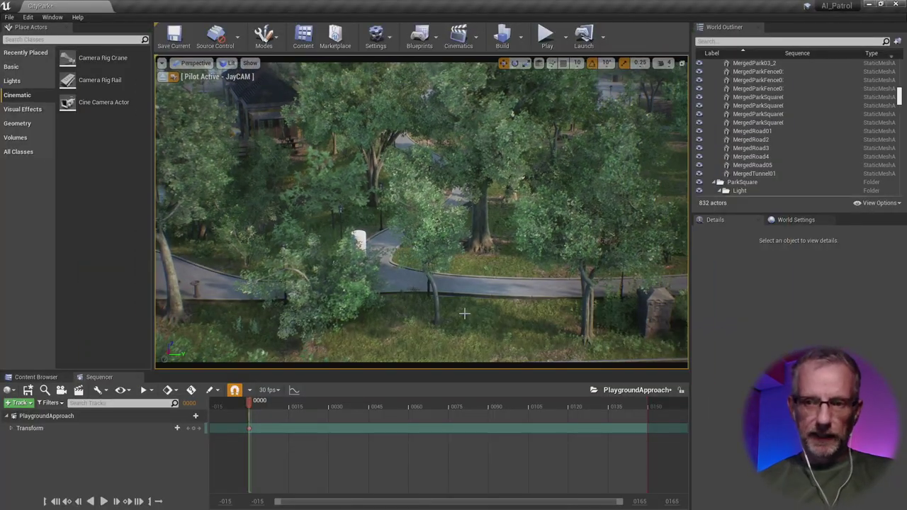
# - Select JayCAM via a 'cam' outliner search and set its focal length to 18 mm after trying 28
pyautogui.click(805, 41)
pyautogui.write('cam')
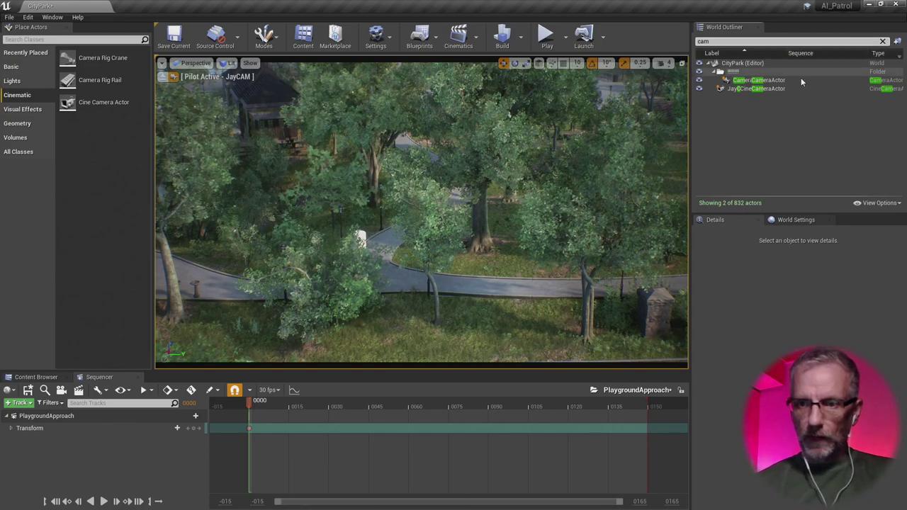
pyautogui.click(798, 88)
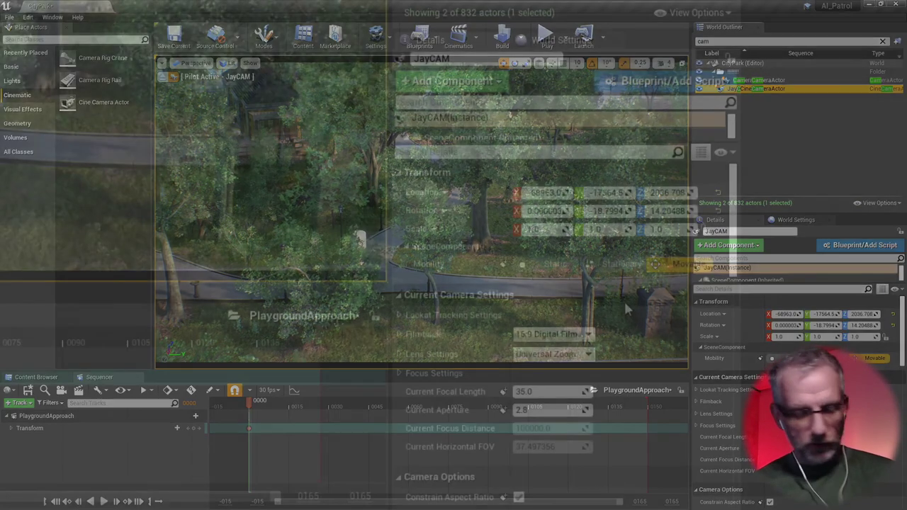
pyautogui.scroll(-1, 636, 347)
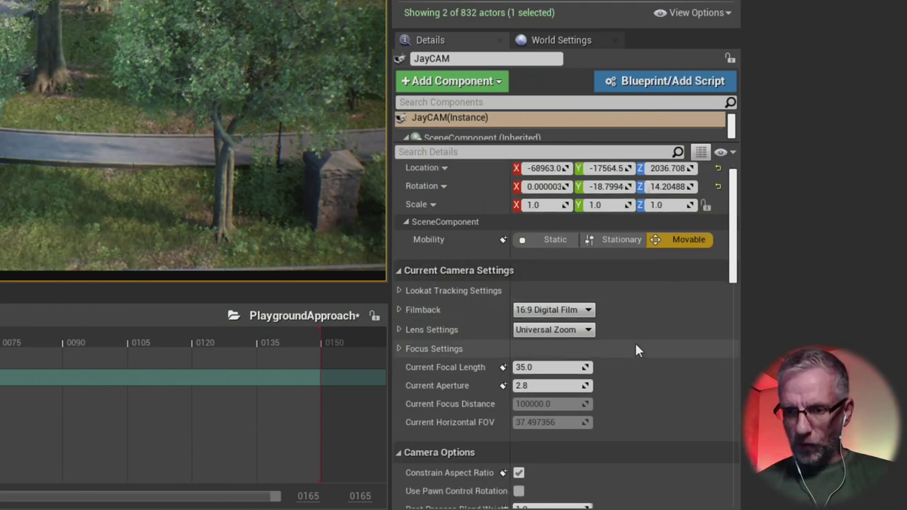
pyautogui.scroll(-2, 635, 347)
pyautogui.click(553, 321)
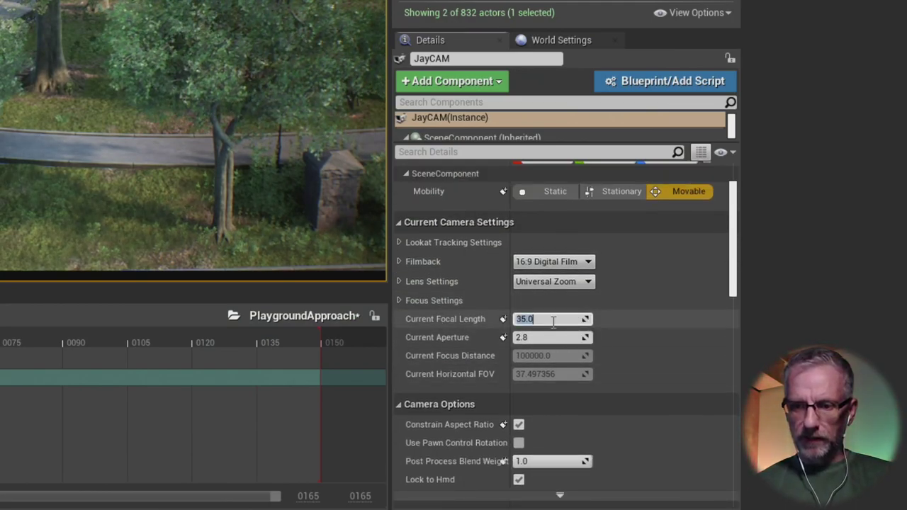
pyautogui.write('18')
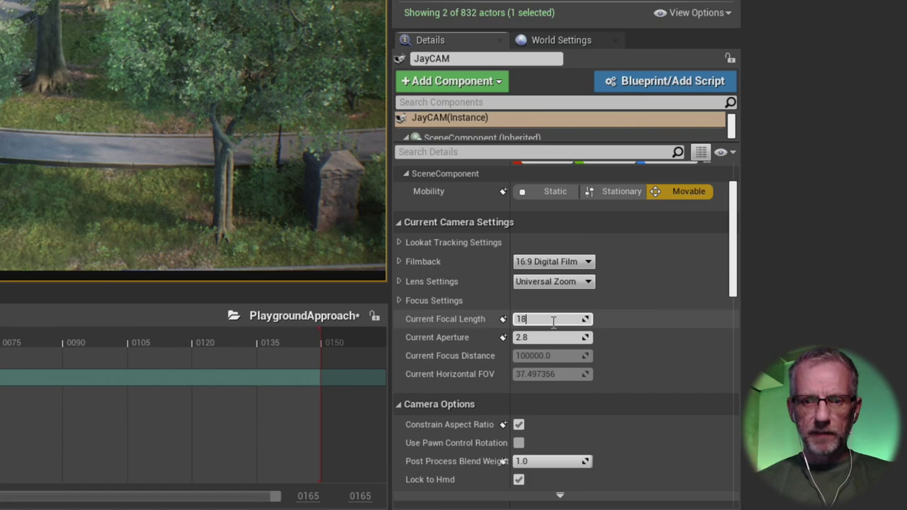
pyautogui.press('Return')
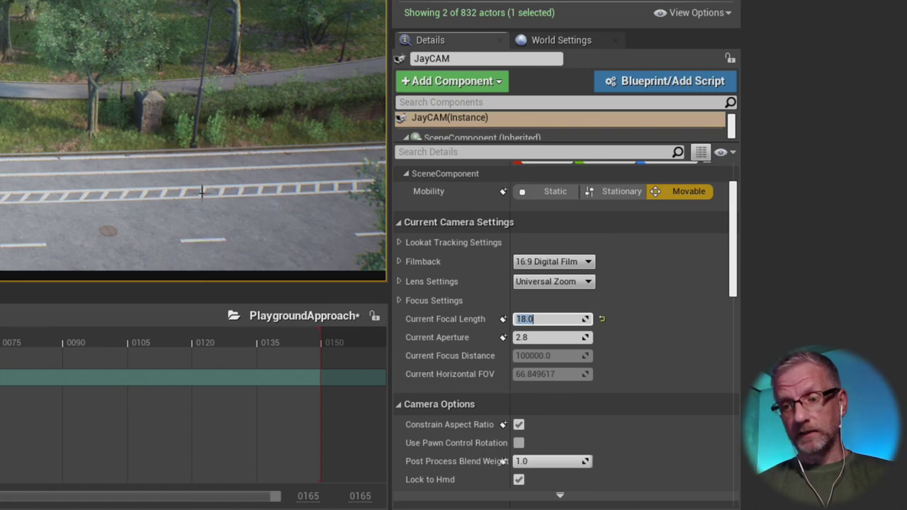
pyautogui.write('28')
pyautogui.press('Return')
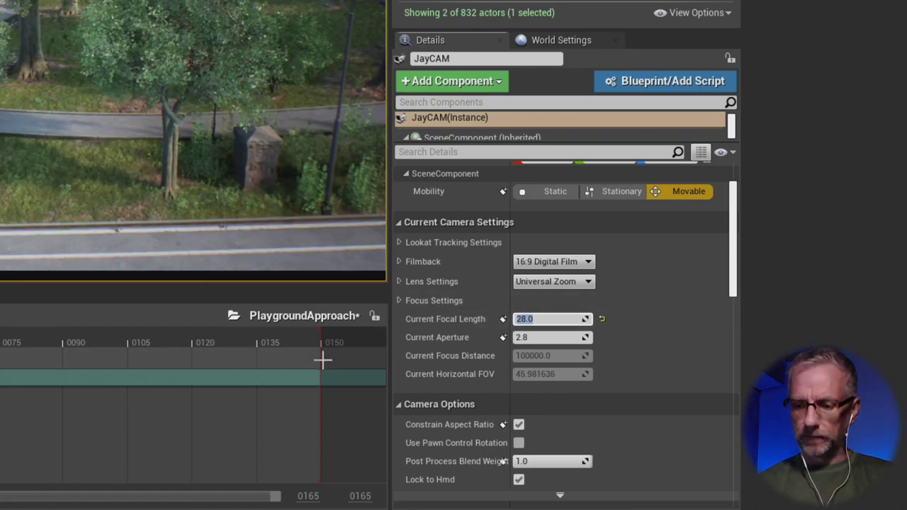
pyautogui.write('18')
pyautogui.press('Return')
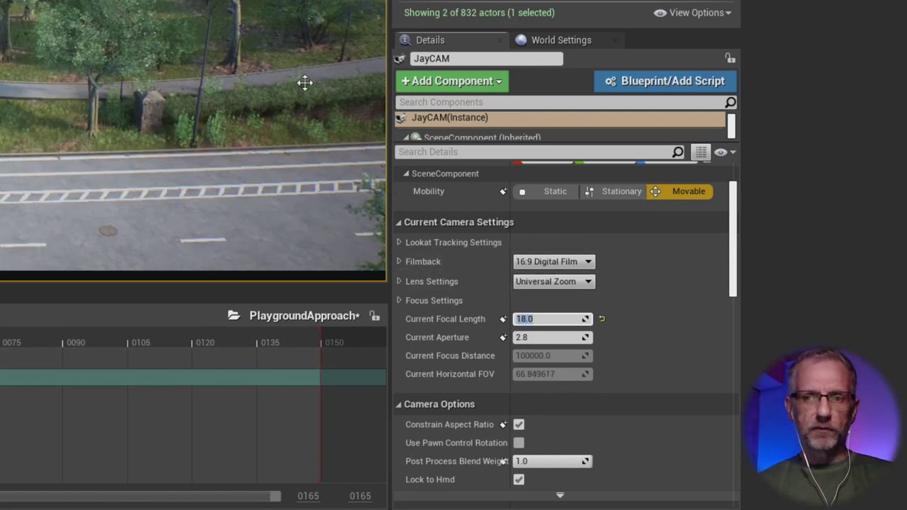
# - Steer the piloted JayCAM down toward the road and round to face the park path
pyautogui.moveTo(158, 5); pyautogui.dragTo(178, 0, button='right')
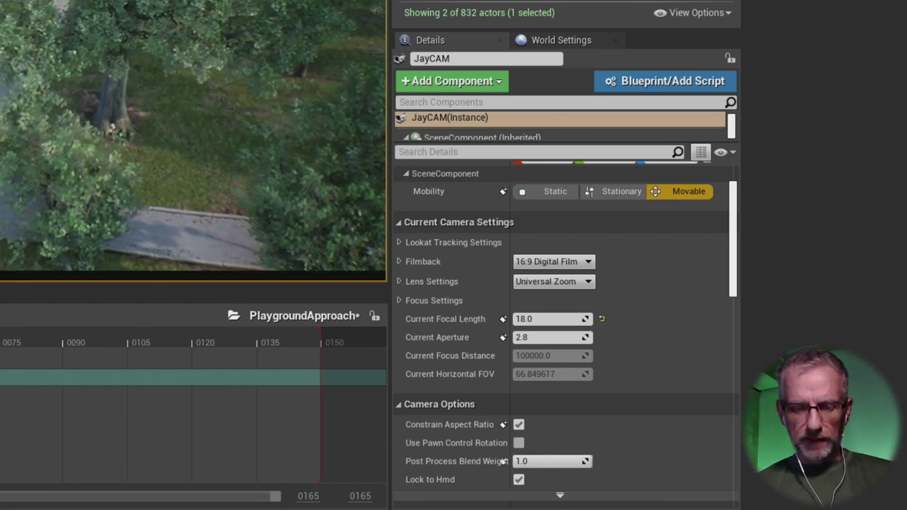
pyautogui.moveTo(178, 0); pyautogui.dragTo(179, 0, button='right')
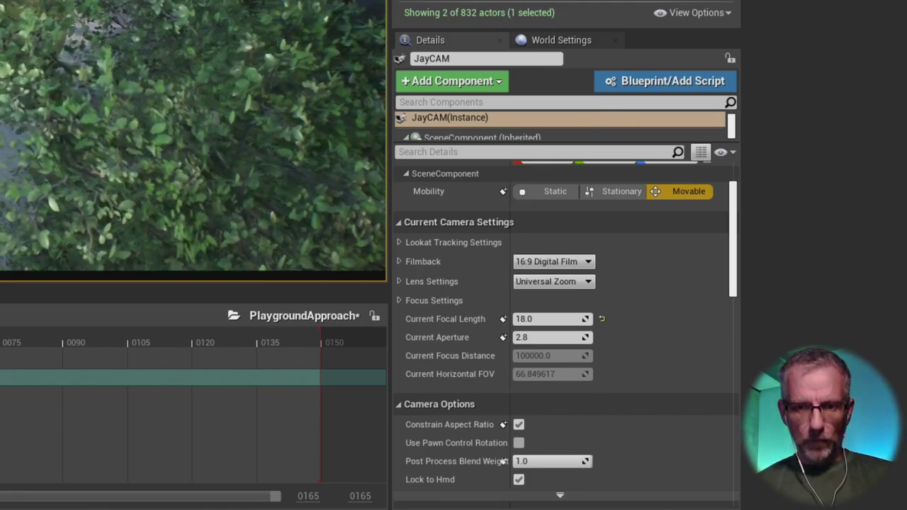
pyautogui.moveTo(179, 0); pyautogui.dragTo(179, 0, button='right')
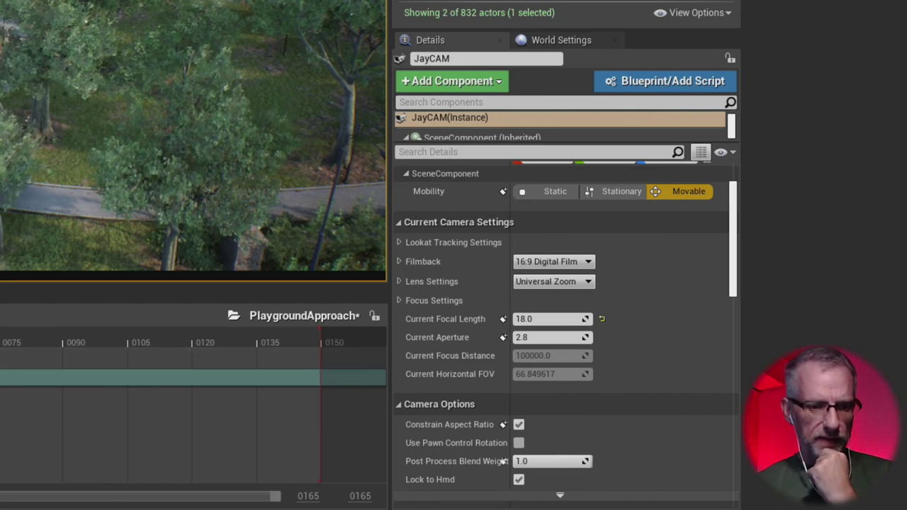
# - Select the PlaygroundApproach level sequence actor to show its Details and Transform track
pyautogui.click(142, 378)
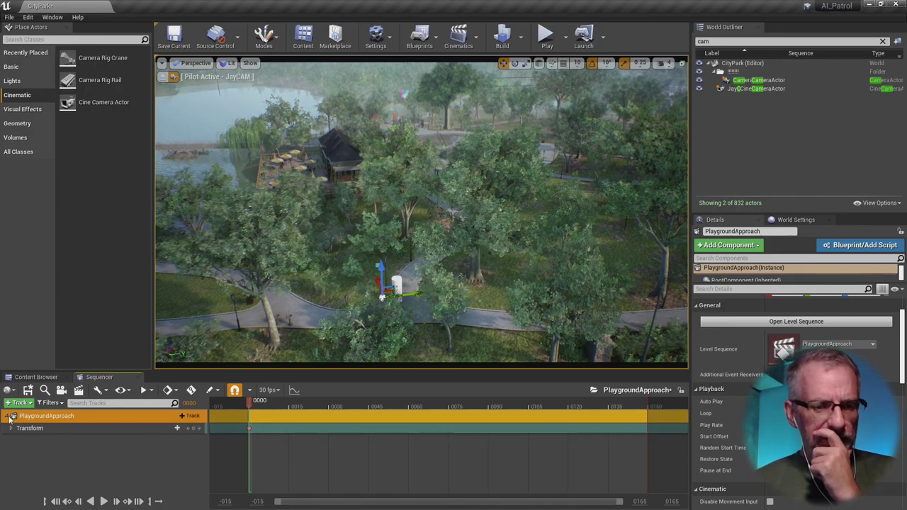
# - Inspect the sequence's Transform track options, dismiss them without deleting, and clear the selection
pyautogui.click(57, 428)
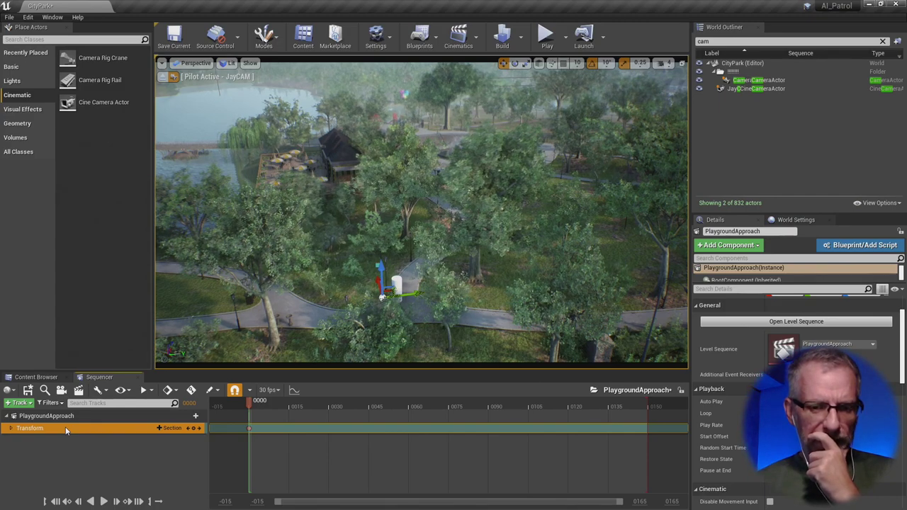
pyautogui.rightClick(66, 431)
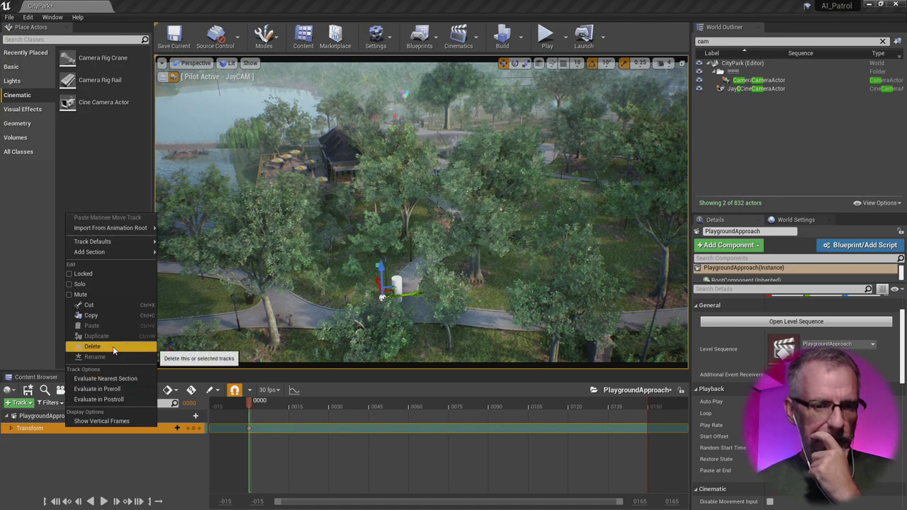
pyautogui.click(78, 480)
pyautogui.click(76, 478)
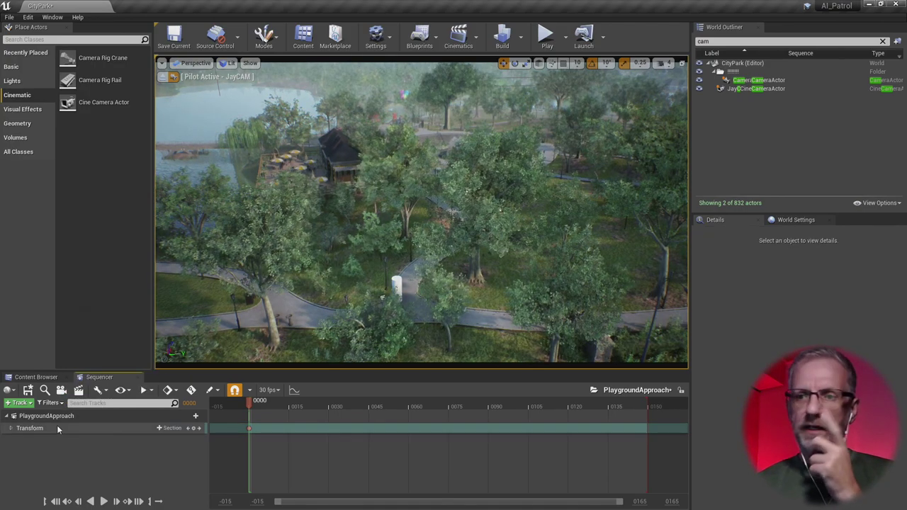
# - Add the selected JayCAM cine camera actor to the sequence as a track
pyautogui.click(783, 90)
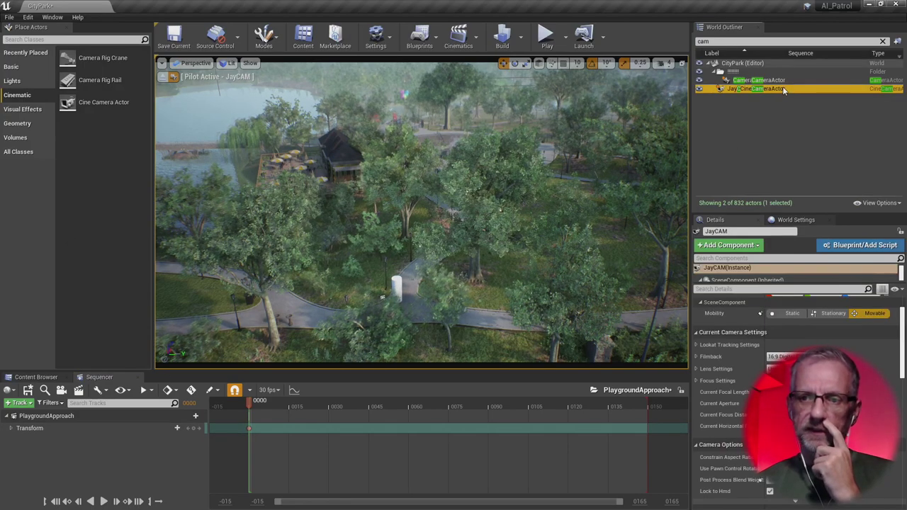
pyautogui.click(29, 405)
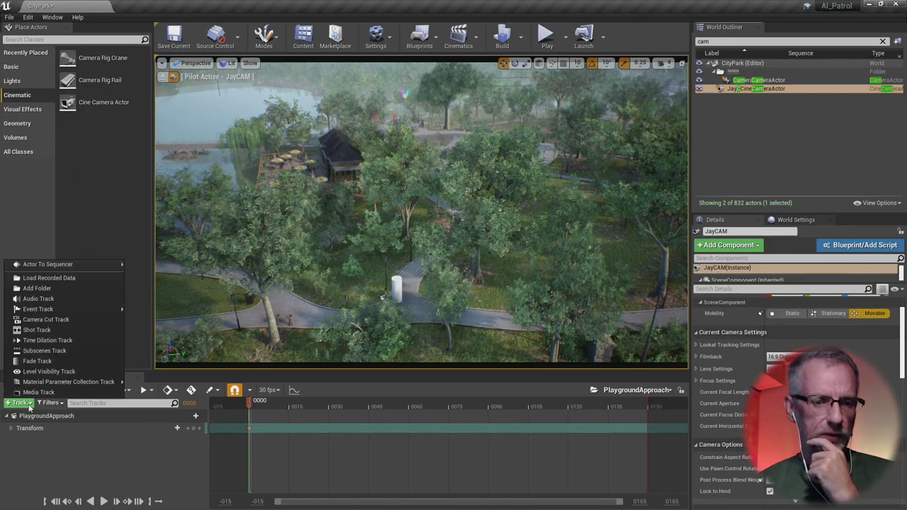
pyautogui.moveTo(85, 264)
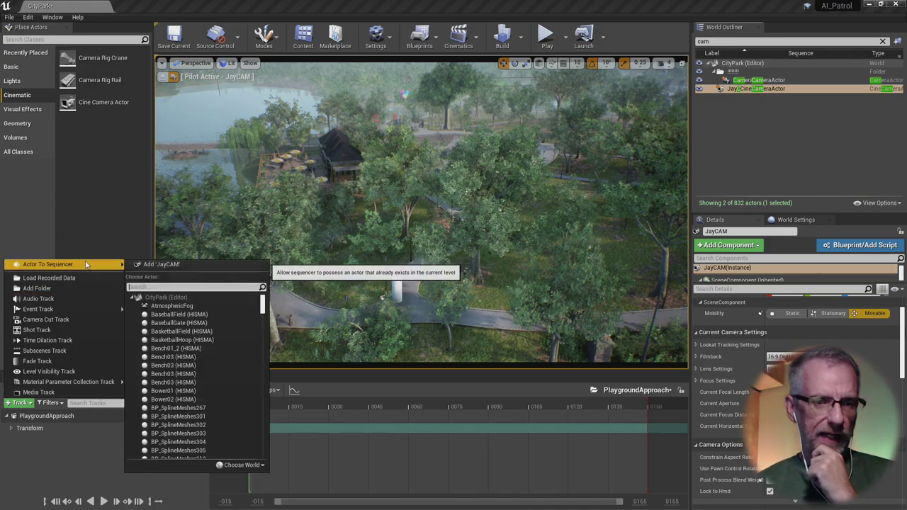
pyautogui.click(162, 266)
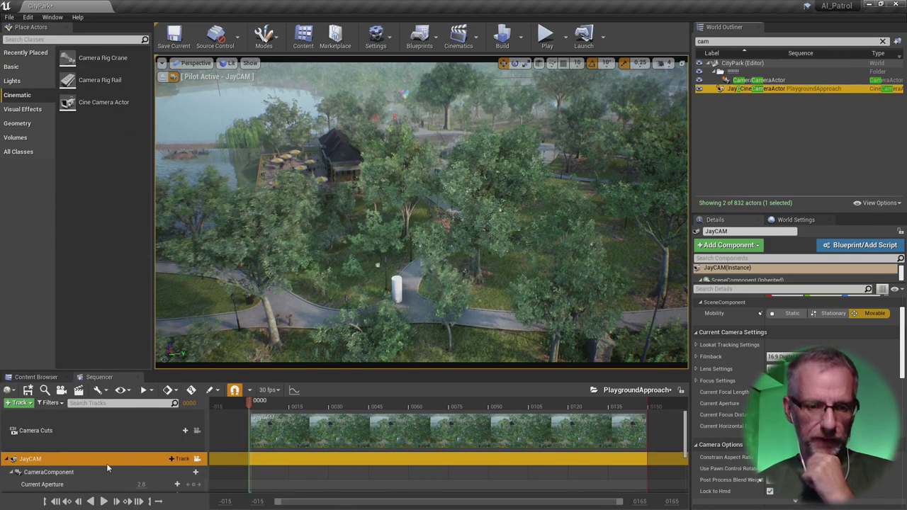
# - Tidy the track list, collapsing PlaygroundApproach and showing JayCAM's camera component properties
pyautogui.click(14, 472)
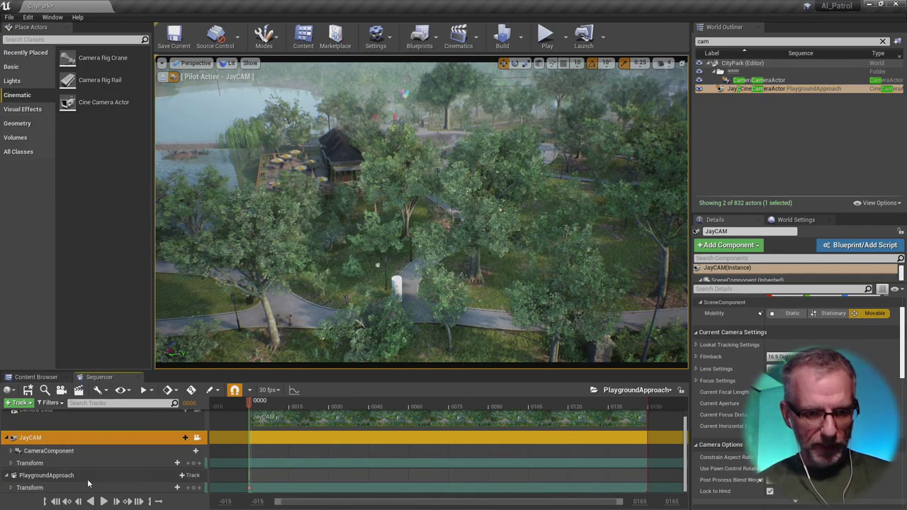
pyautogui.click(7, 476)
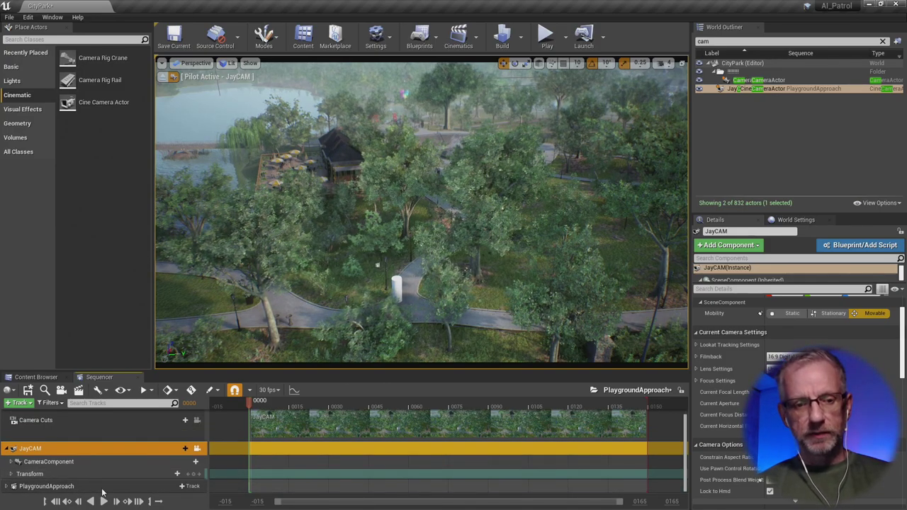
pyautogui.click(16, 462)
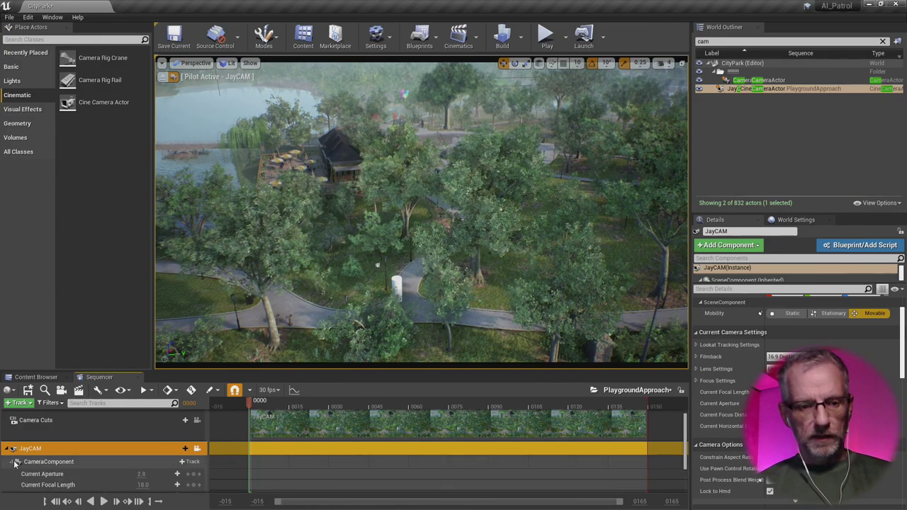
pyautogui.scroll(-1, 99, 446)
pyautogui.scroll(1, 100, 446)
pyautogui.click(210, 389)
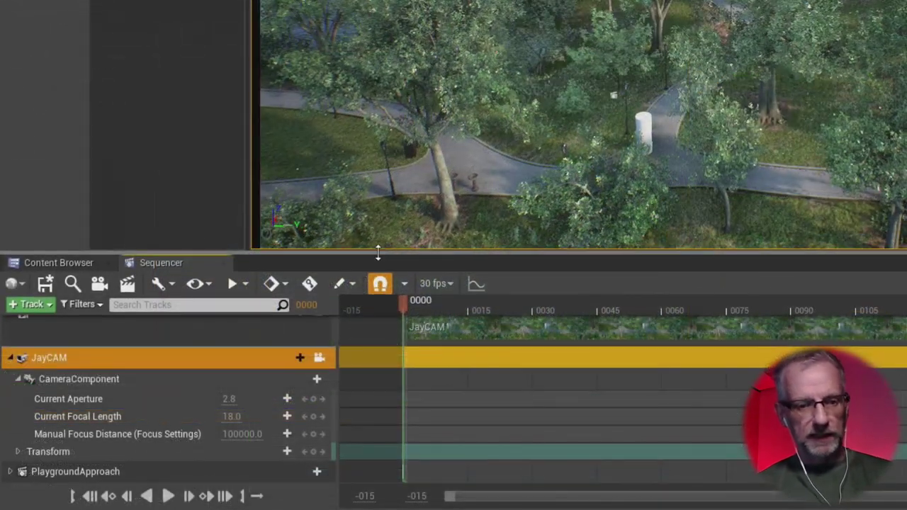
# - Expand JayCAM's Transform > Location channels and key the starting location at frame 0000
pyautogui.click(18, 381)
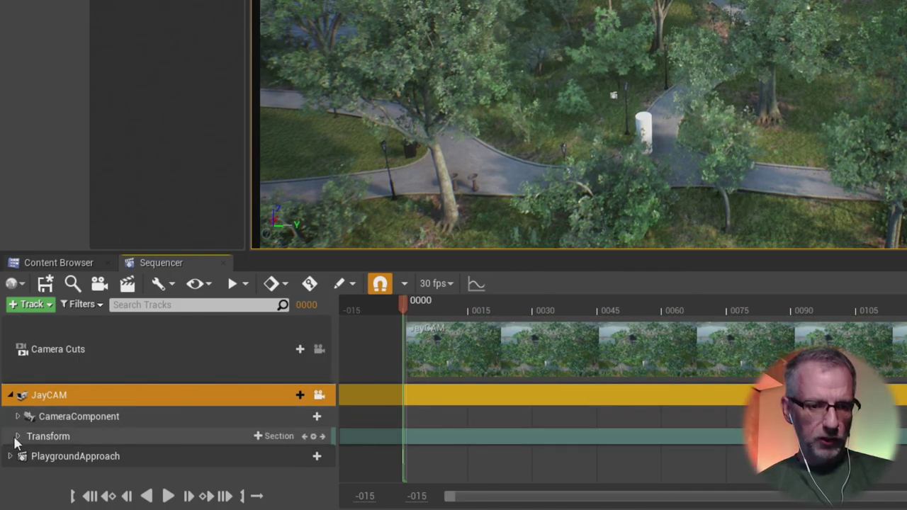
pyautogui.click(16, 438)
pyautogui.click(18, 436)
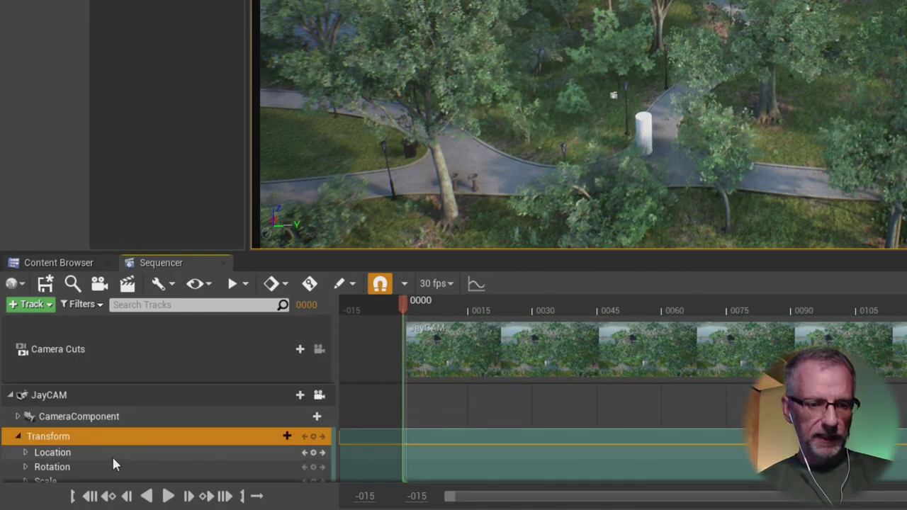
pyautogui.click(24, 454)
pyautogui.scroll(-2, 163, 446)
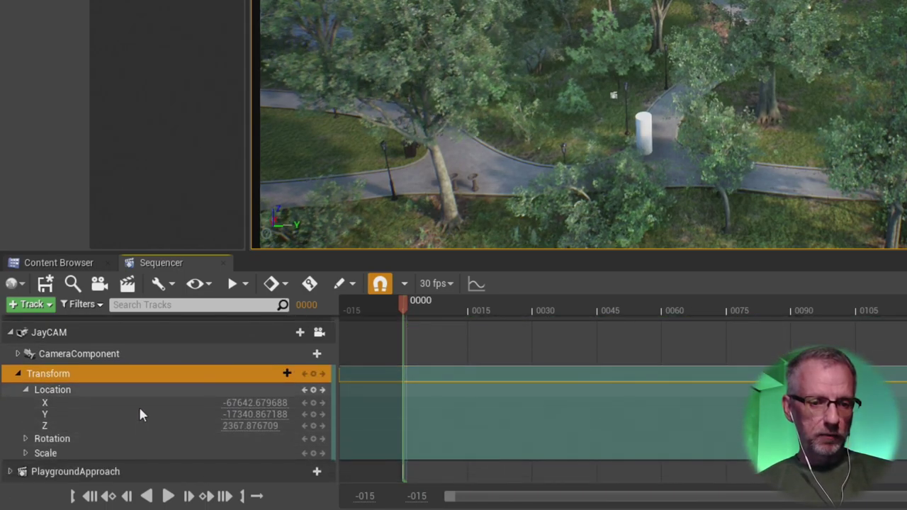
pyautogui.click(314, 392)
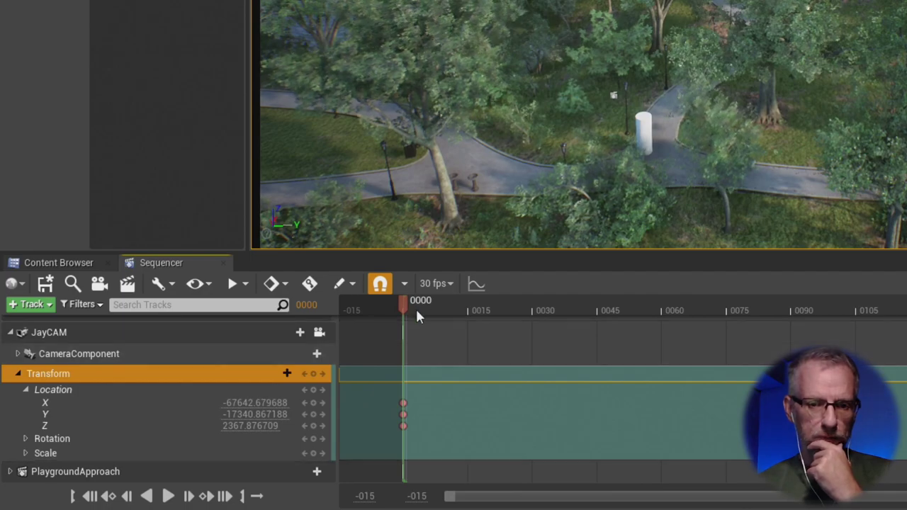
# - Key a trial location at frame 0071 over the treetops, preview it, then delete those keys
pyautogui.moveTo(407, 305); pyautogui.dragTo(712, 319)
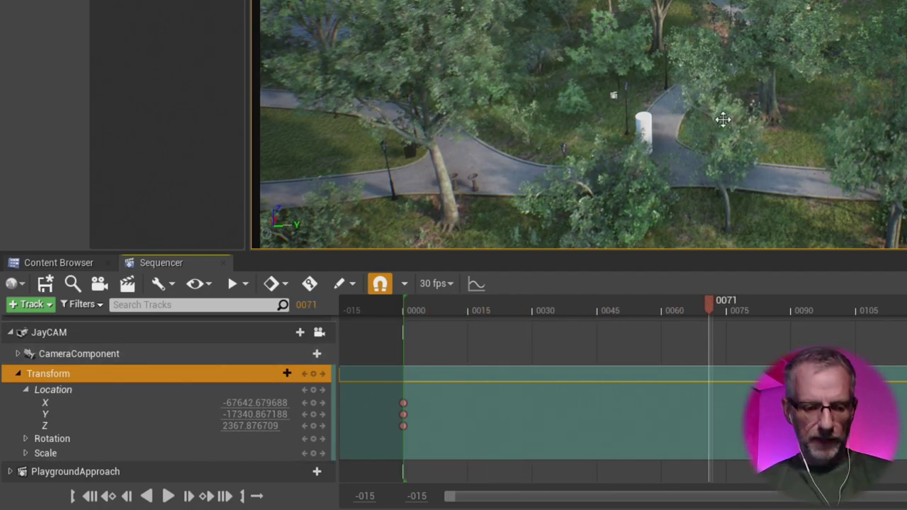
pyautogui.moveTo(723, 119); pyautogui.dragTo(672, 150, button='right')
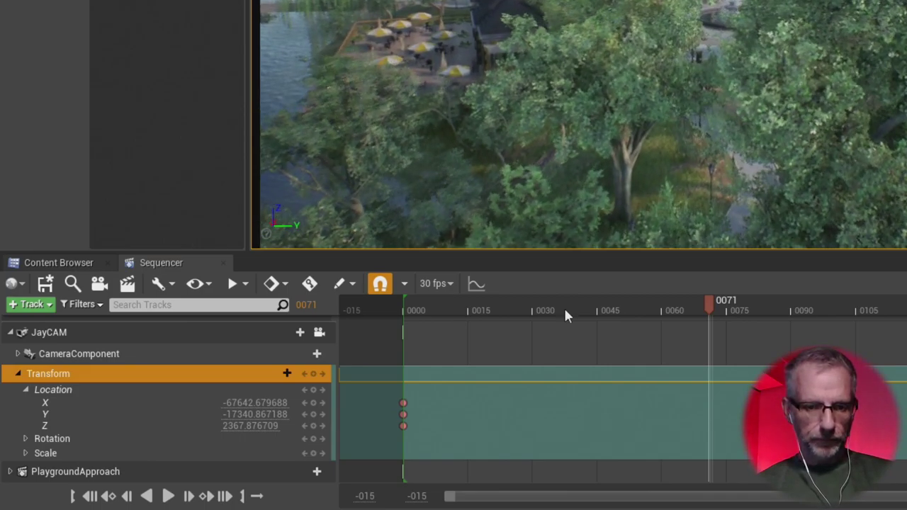
pyautogui.click(314, 391)
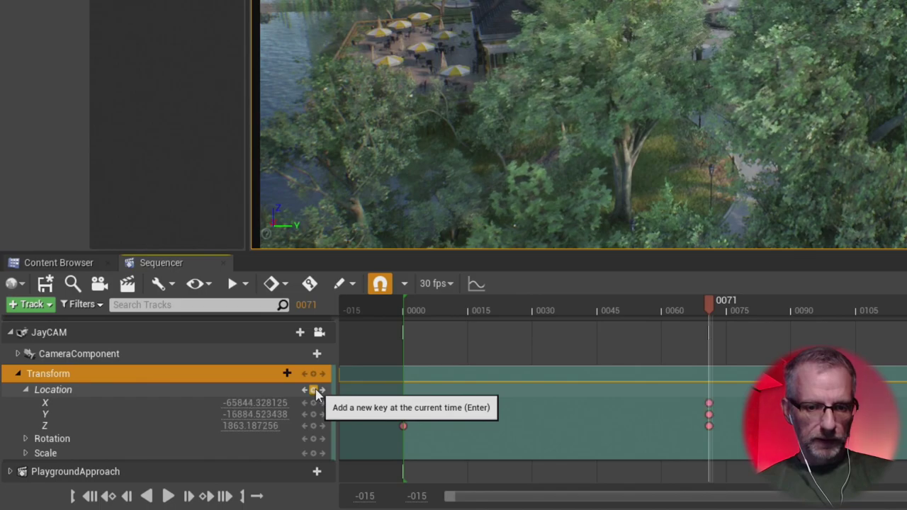
pyautogui.moveTo(707, 303); pyautogui.dragTo(468, 305)
pyautogui.moveTo(535, 305); pyautogui.dragTo(407, 317)
pyautogui.moveTo(687, 360); pyautogui.dragTo(744, 458)
pyautogui.press('Delete')
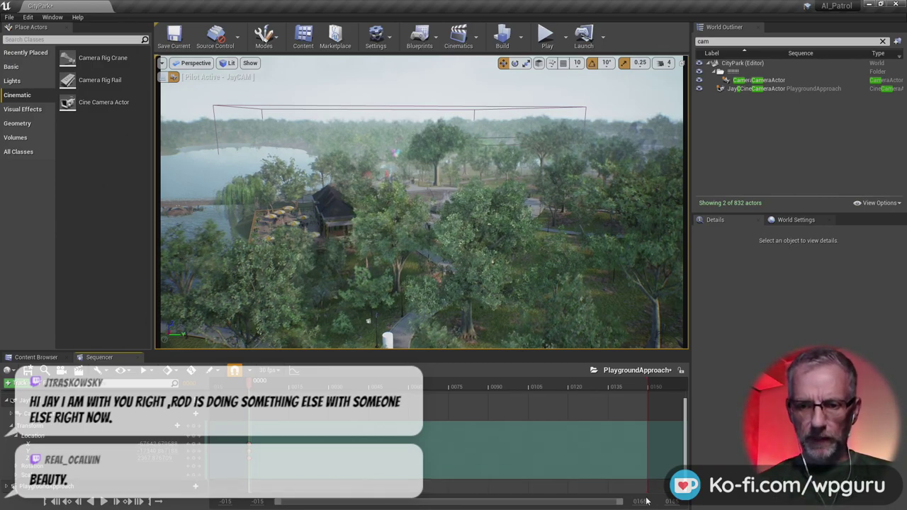
# - Extend the view range end to 1000 and set the playback range to end at frame 0900
pyautogui.moveTo(670, 502); pyautogui.dragTo(680, 501)
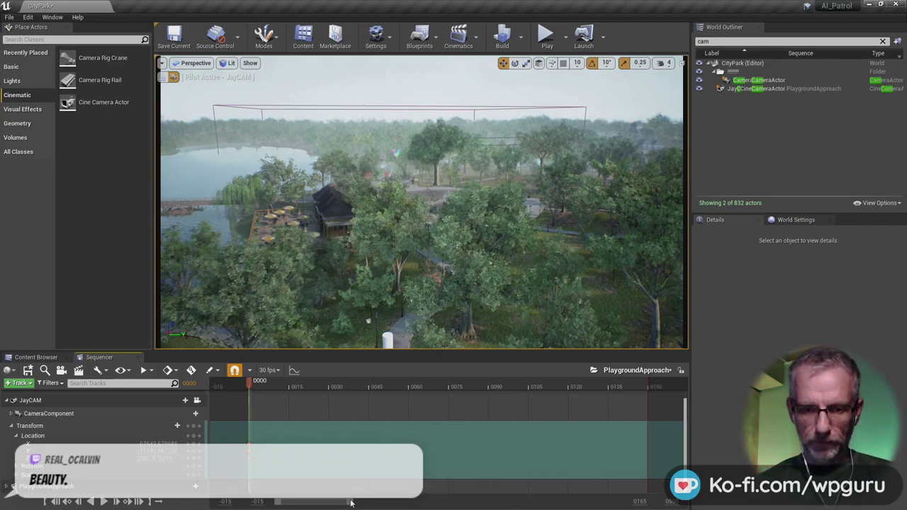
pyautogui.moveTo(353, 501); pyautogui.dragTo(624, 502)
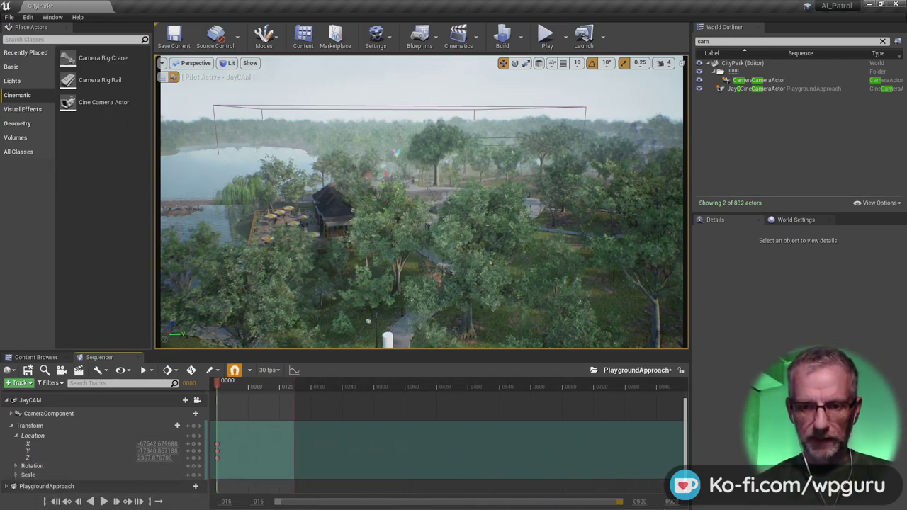
pyautogui.moveTo(293, 384)
pyautogui.mouseDown()
pyautogui.moveTo(692, 402)
pyautogui.moveTo(704, 401)
pyautogui.moveTo(652, 402)
pyautogui.moveTo(720, 389)
pyautogui.mouseUp()
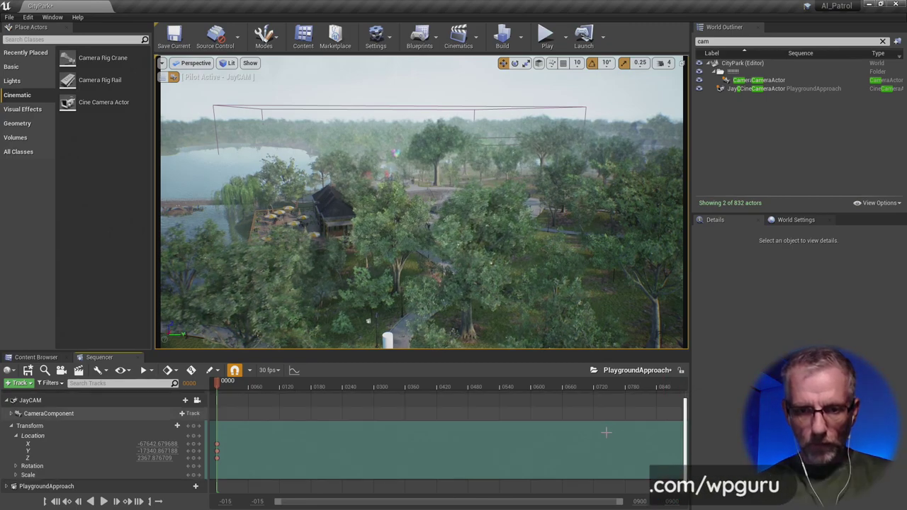
pyautogui.moveTo(220, 383); pyautogui.dragTo(684, 382)
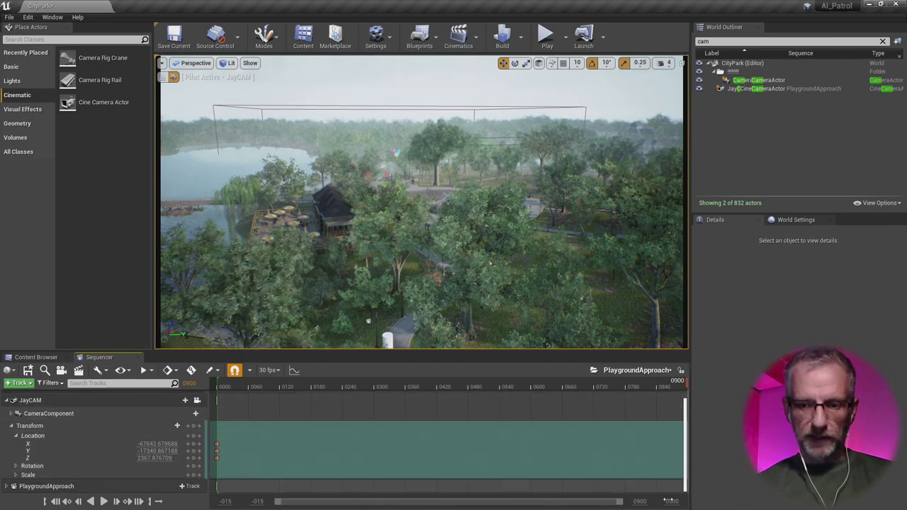
pyautogui.write('0')
pyautogui.press('Return')
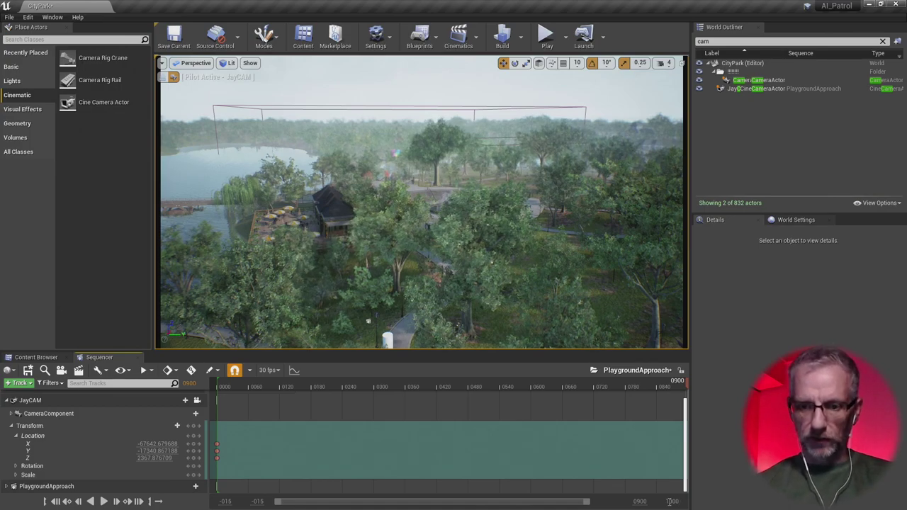
pyautogui.moveTo(586, 506); pyautogui.dragTo(621, 505)
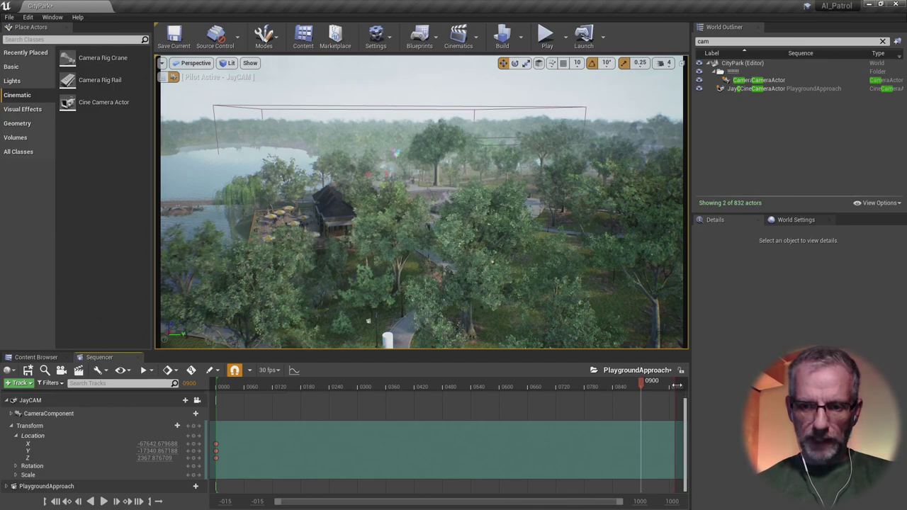
pyautogui.moveTo(671, 386); pyautogui.dragTo(643, 389)
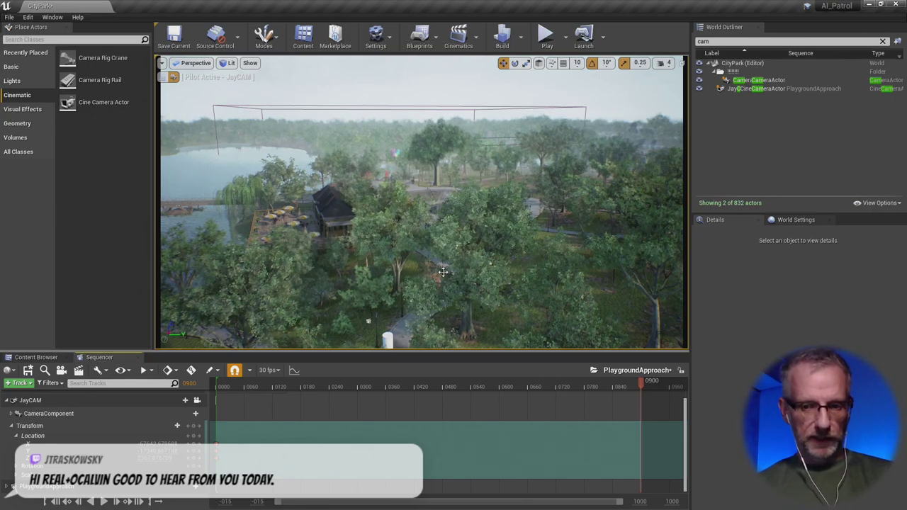
# - Pilot JayCAM with W/S over the park and red playground to the bridge view
pyautogui.press('w')
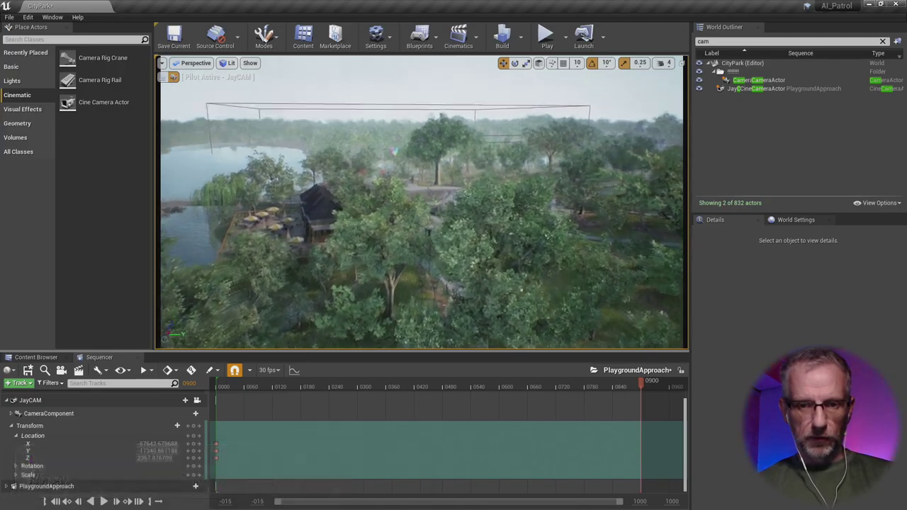
pyautogui.press('w')
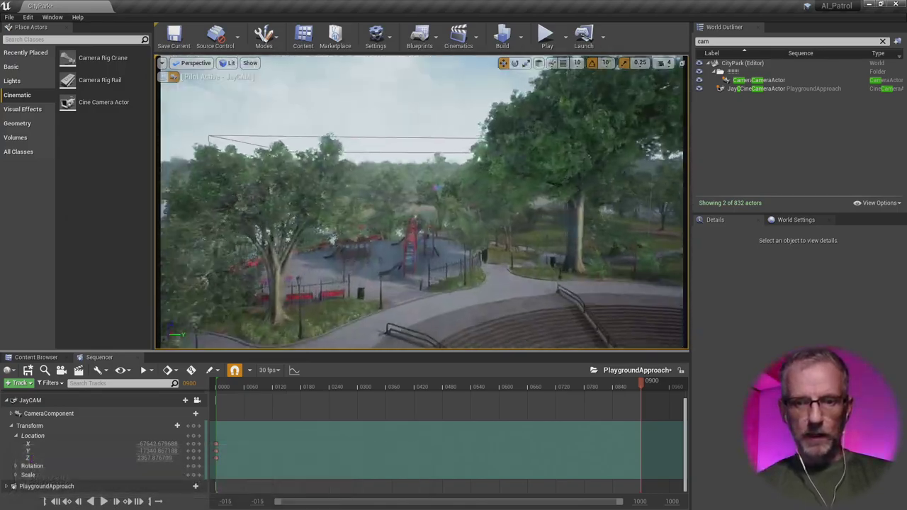
pyautogui.press('w')
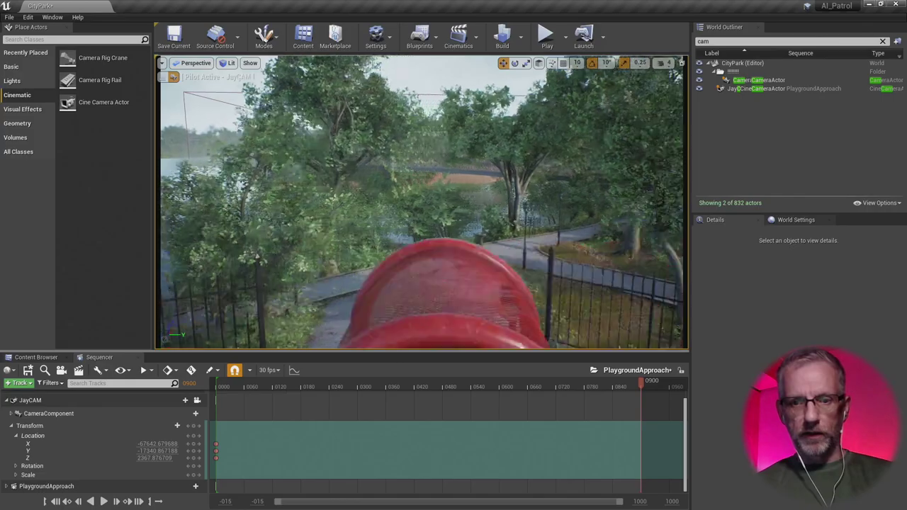
pyautogui.press('s')
pyautogui.press('w')
pyautogui.press('w')
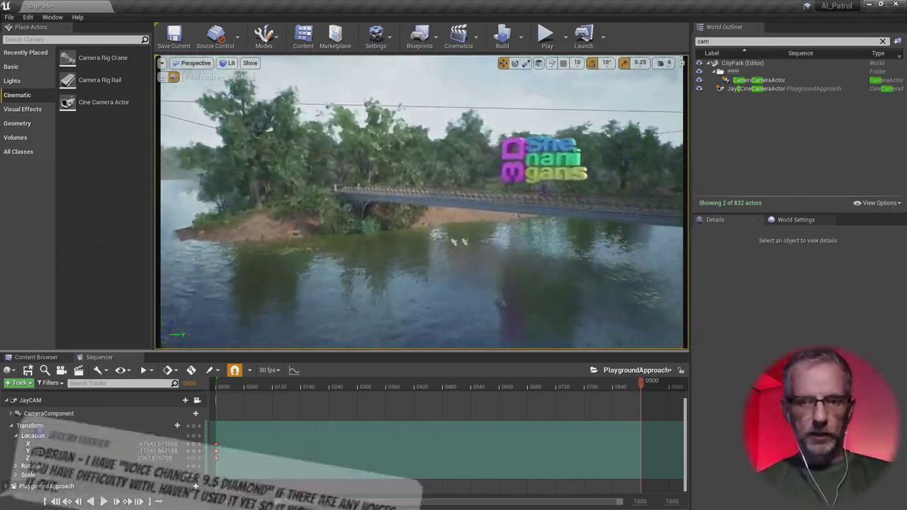
pyautogui.moveTo(422, 202); pyautogui.dragTo(427, 194, button='right')
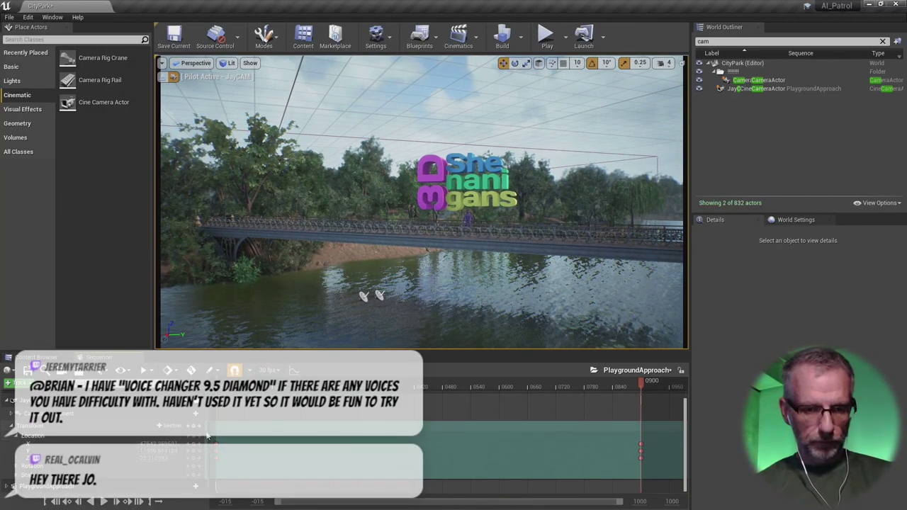
# - Scrub back through the camera flight around frame 0562 and play the sequence
pyautogui.moveTo(645, 384); pyautogui.dragTo(298, 387)
pyautogui.moveTo(206, 410); pyautogui.dragTo(221, 440)
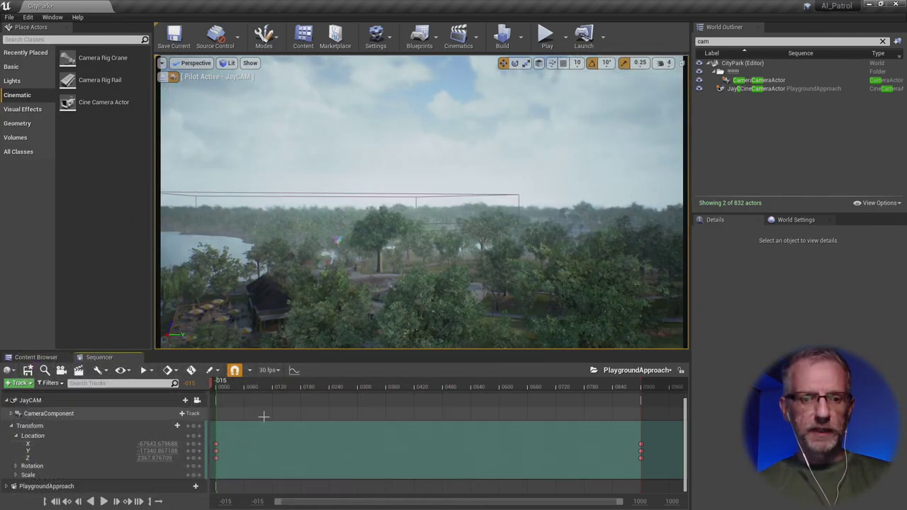
pyautogui.press('space')
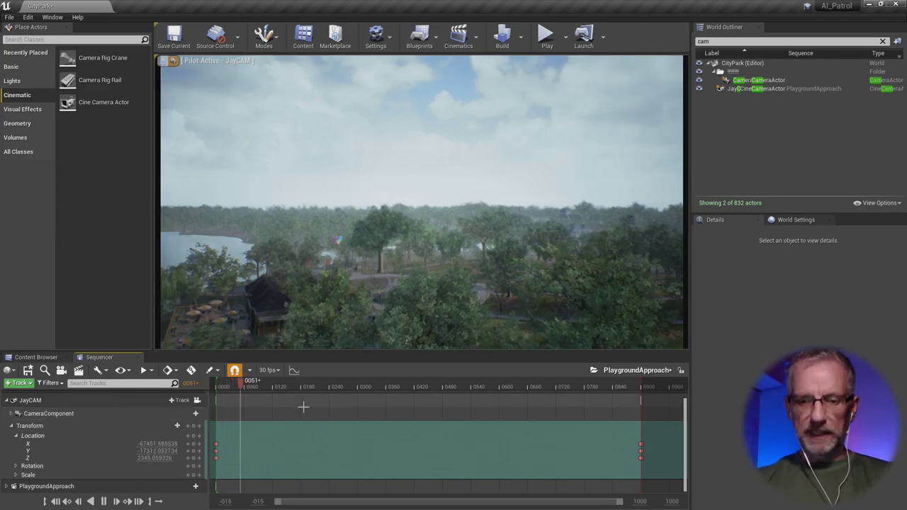
# - Watch the playback in immersive F11 viewport with game view toggled, then restore the editor layout
pyautogui.click(351, 334)
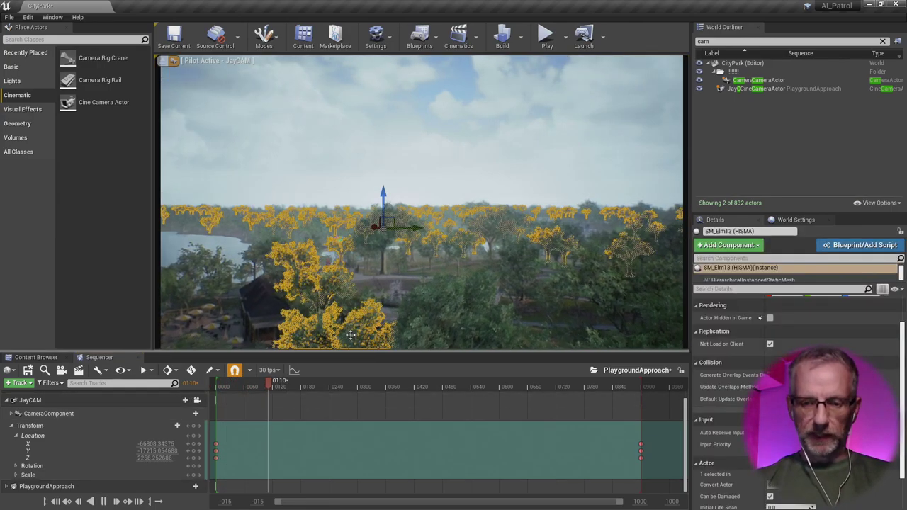
pyautogui.press('F11')
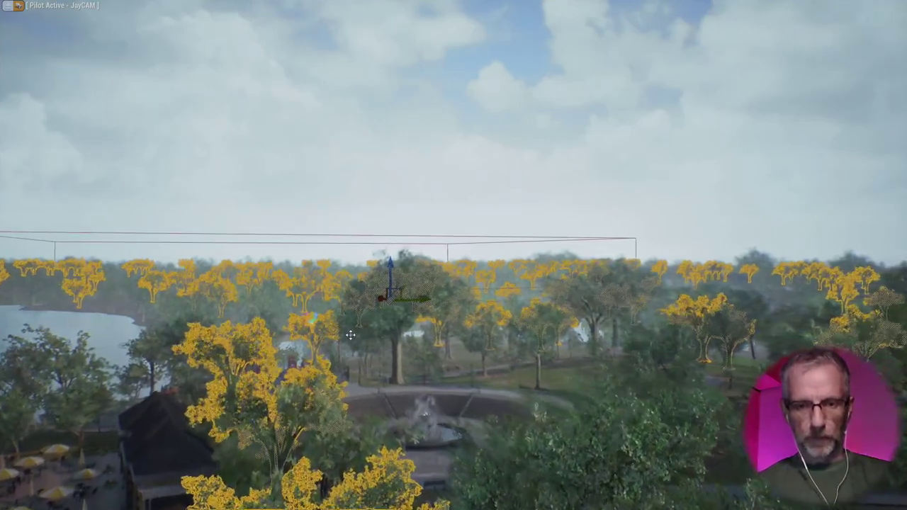
pyautogui.press('Escape')
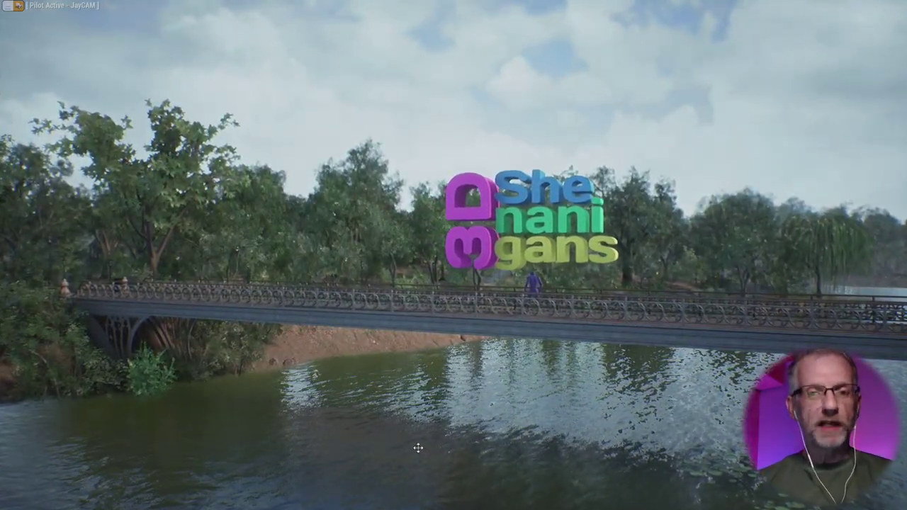
pyautogui.press('g')
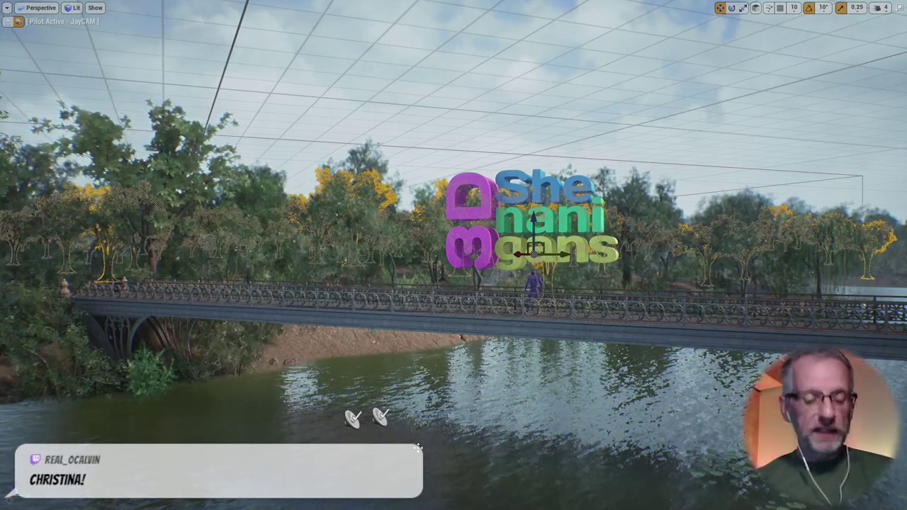
pyautogui.press('F11')
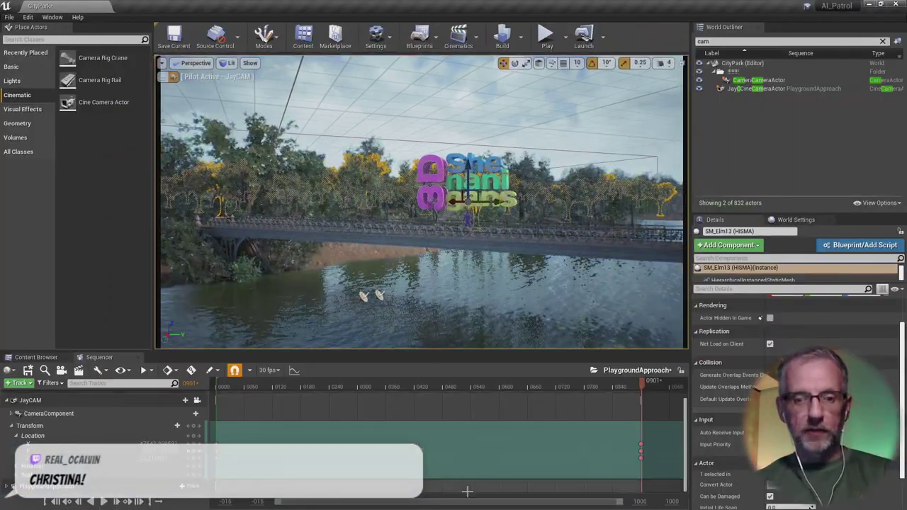
# - Drag JayCAM's final Location X/Y/Z keys to frame 590 and pilot the camera closer to the logo
pyautogui.moveTo(643, 386); pyautogui.dragTo(575, 391)
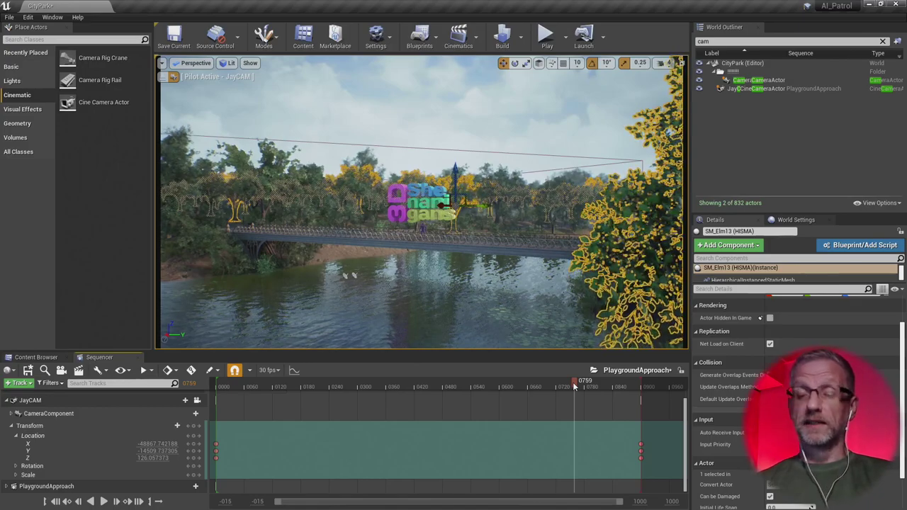
pyautogui.moveTo(574, 387); pyautogui.dragTo(499, 391)
pyautogui.moveTo(635, 439); pyautogui.dragTo(564, 451)
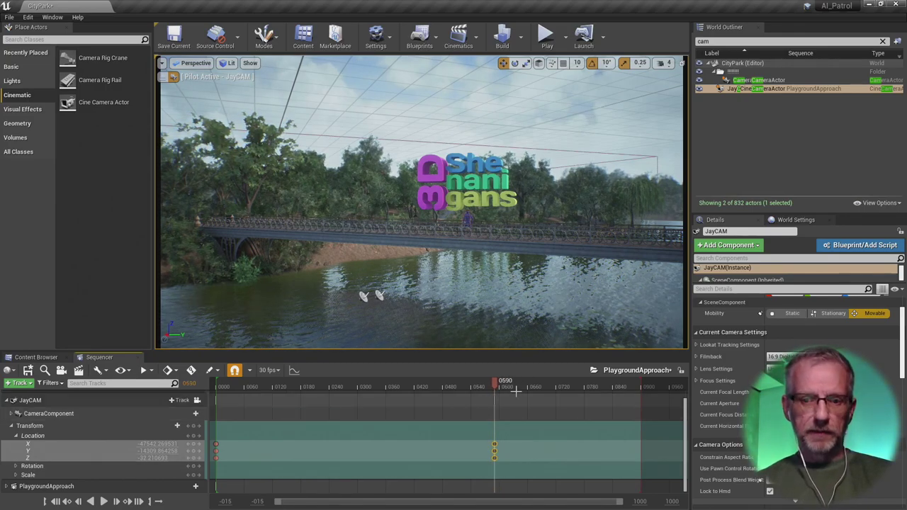
pyautogui.moveTo(496, 386)
pyautogui.mouseDown()
pyautogui.moveTo(435, 389)
pyautogui.moveTo(494, 397)
pyautogui.mouseUp()
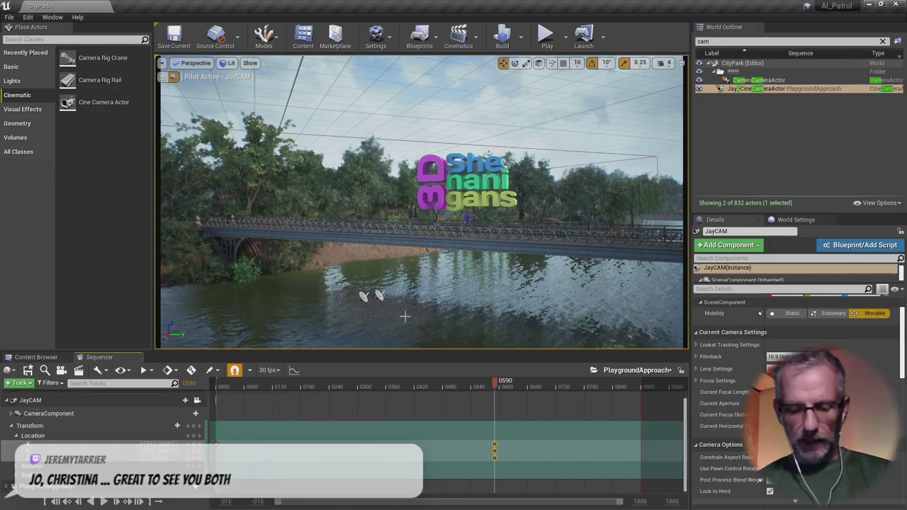
pyautogui.moveTo(477, 255); pyautogui.dragTo(477, 255, button='right')
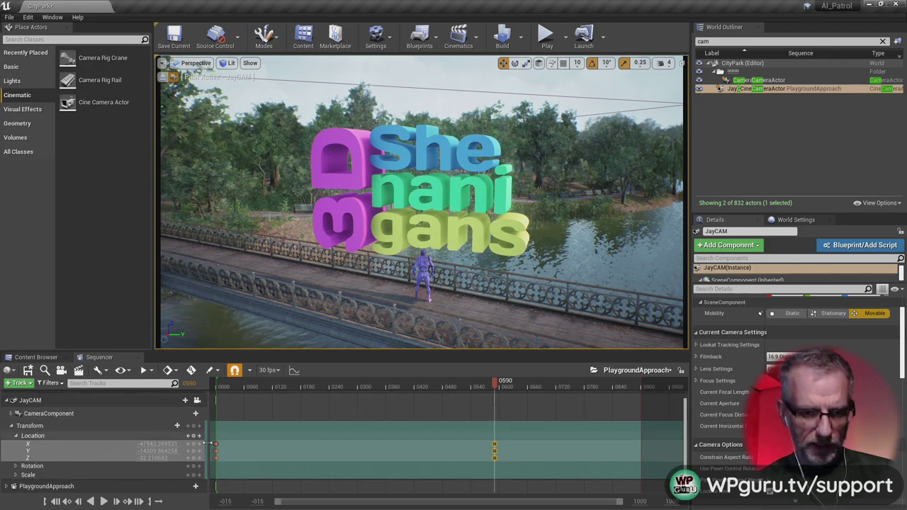
# - Key JayCAM's location at frame 590, then key a close logo framing at frame 0900
pyautogui.click(196, 438)
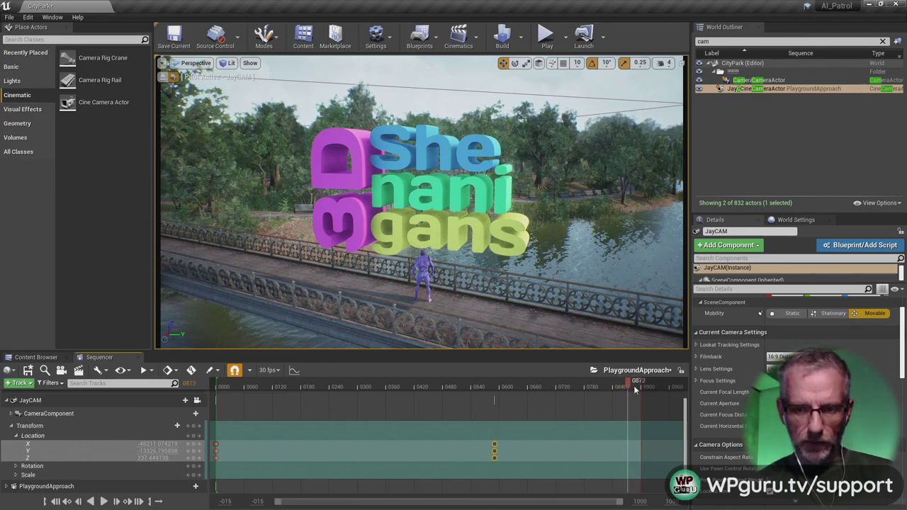
pyautogui.moveTo(639, 389); pyautogui.dragTo(639, 390)
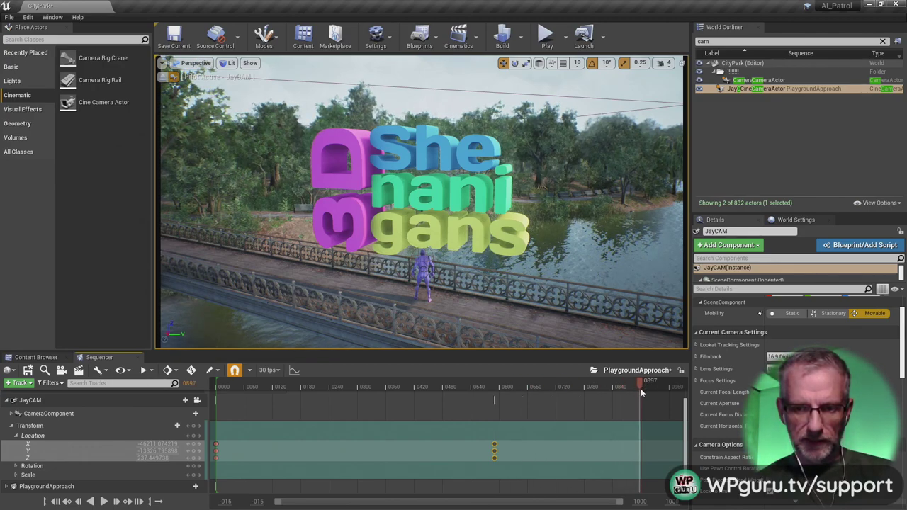
pyautogui.moveTo(530, 303); pyautogui.dragTo(530, 303, button='right')
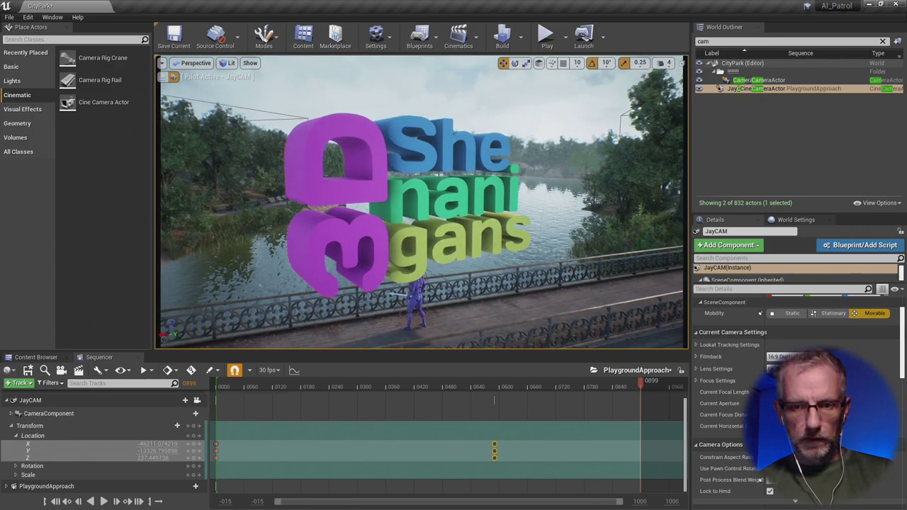
pyautogui.click(195, 438)
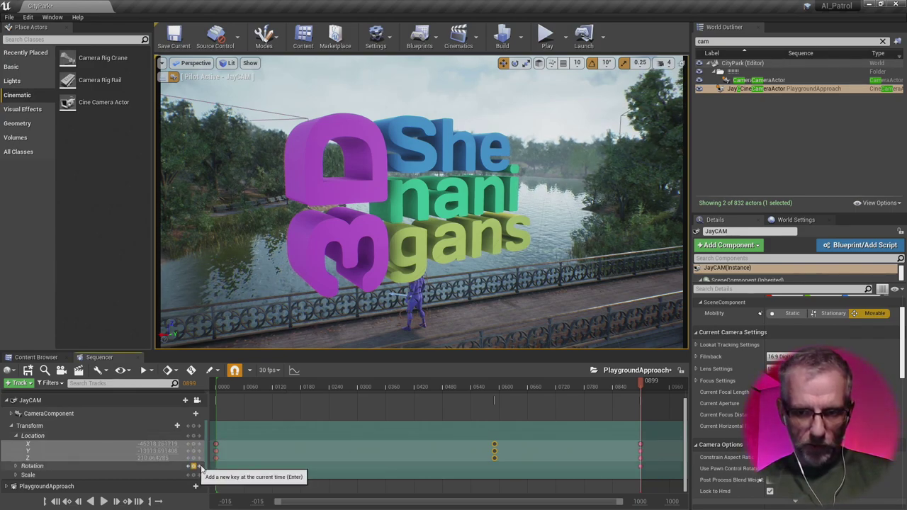
# - Scrub back from the end to preview the flight from the park to the logo
pyautogui.moveTo(639, 382); pyautogui.dragTo(624, 403)
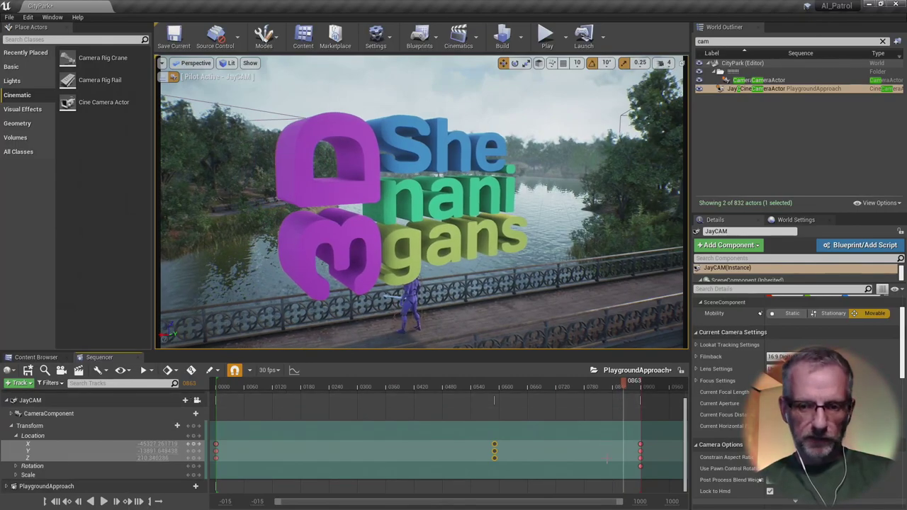
pyautogui.click(639, 467)
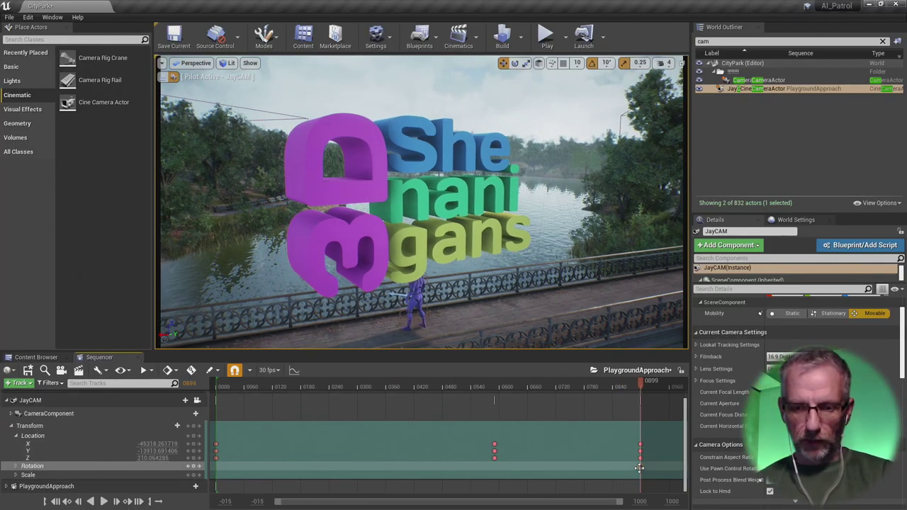
pyautogui.click(639, 468)
pyautogui.moveTo(640, 380); pyautogui.dragTo(154, 410)
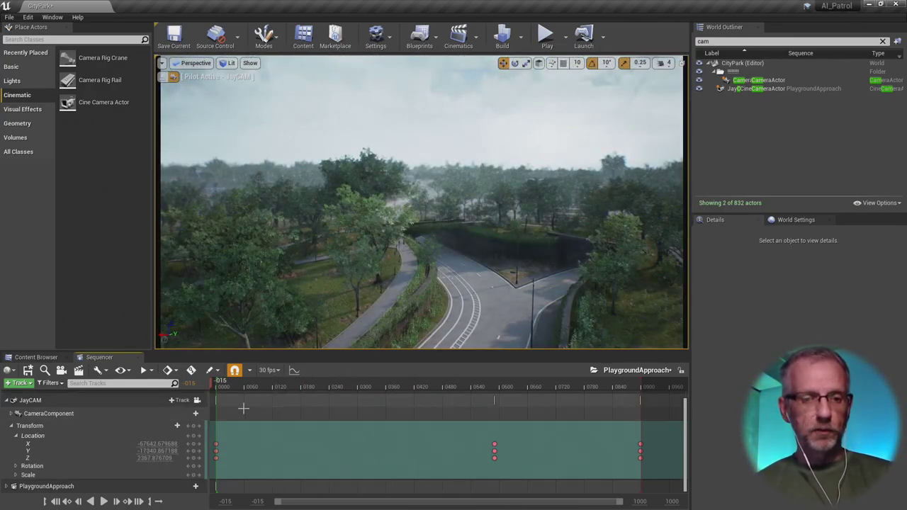
# - Collapse the Location channels, return to frame 0, and aim JayCAM toward the pond and pavilion
pyautogui.click(15, 436)
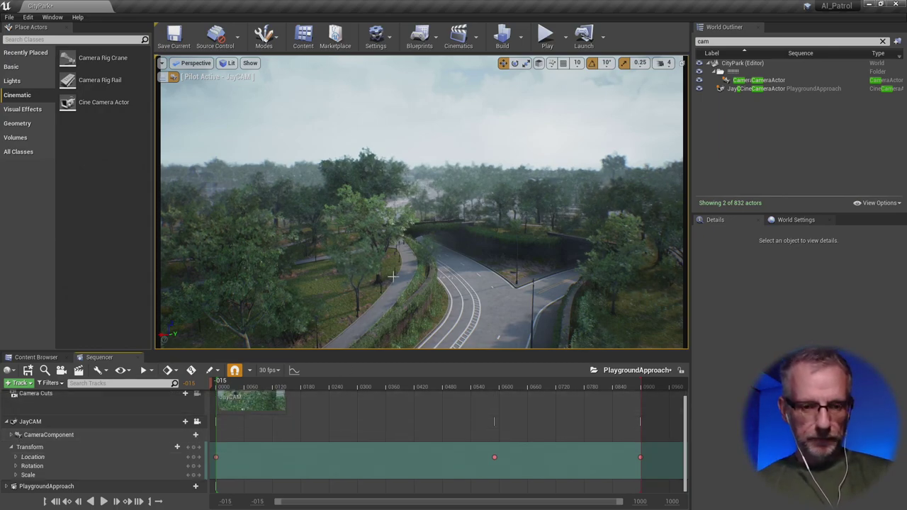
pyautogui.moveTo(284, 386); pyautogui.dragTo(241, 387)
pyautogui.click(64, 502)
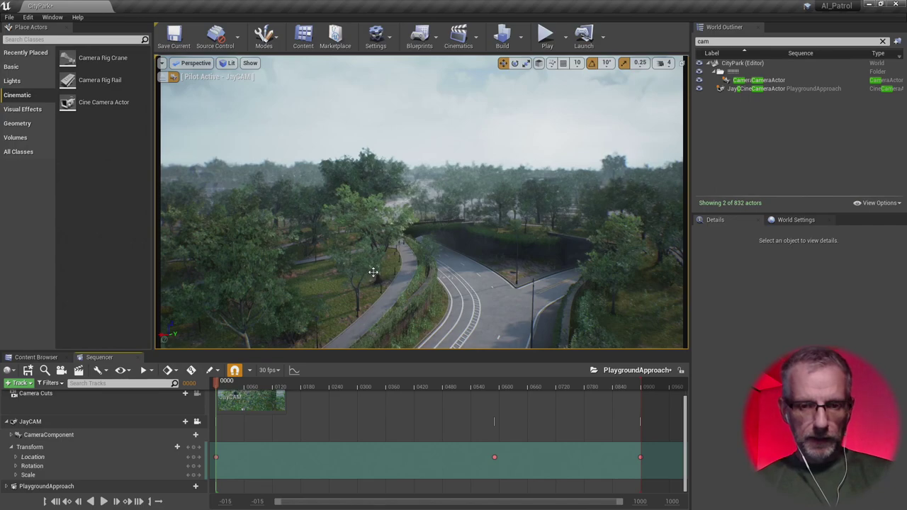
pyautogui.moveTo(422, 202); pyautogui.dragTo(422, 202, button='right')
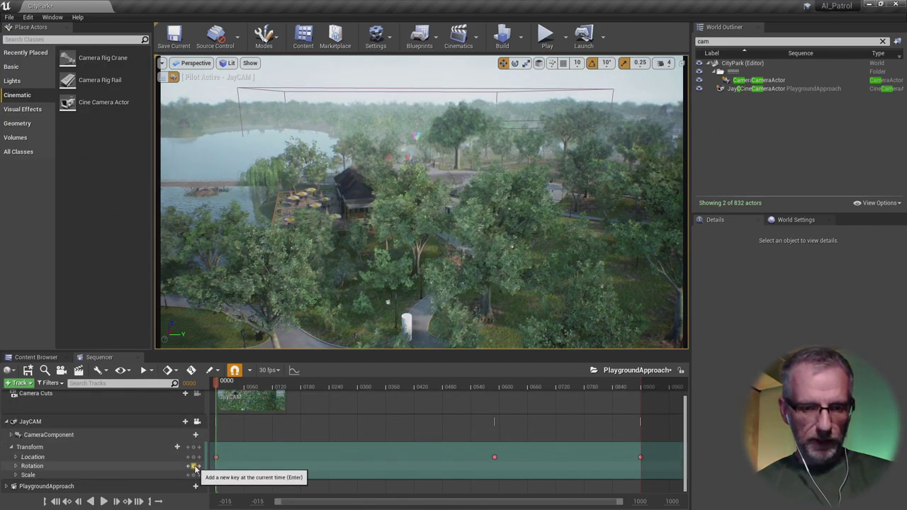
# - Play the sequence back, then add a JayCAM Rotation key at frame 0590
pyautogui.click(229, 394)
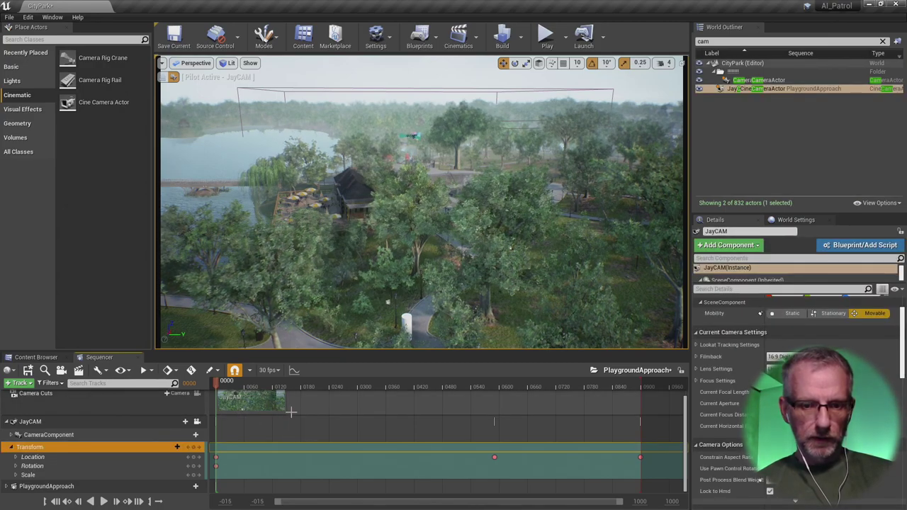
pyautogui.press('space')
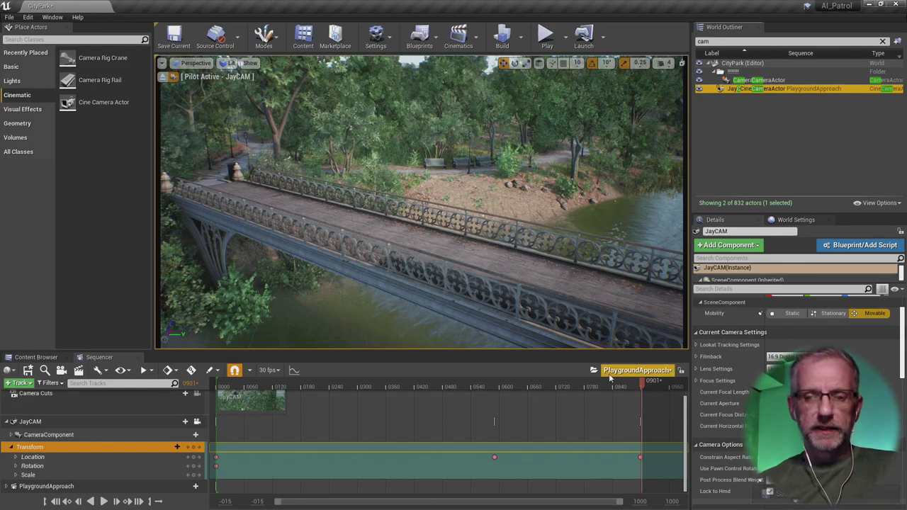
pyautogui.moveTo(638, 382); pyautogui.dragTo(481, 420)
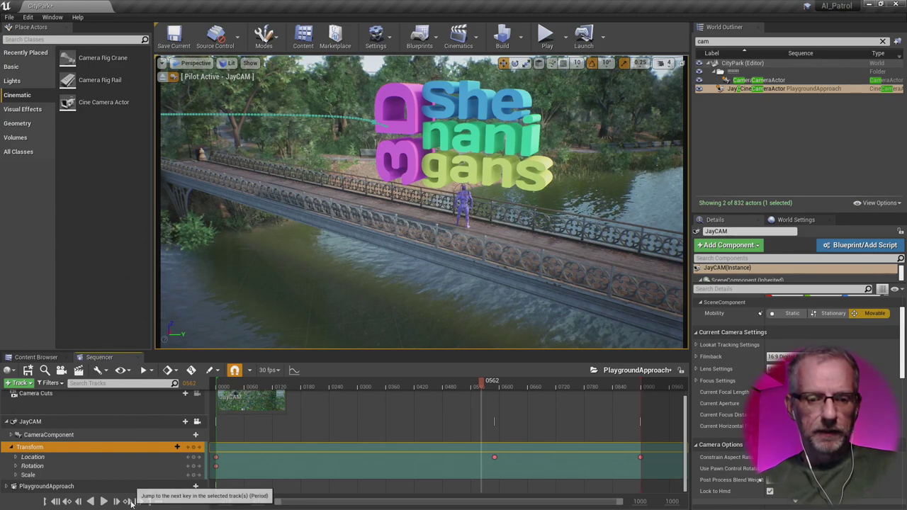
pyautogui.click(130, 502)
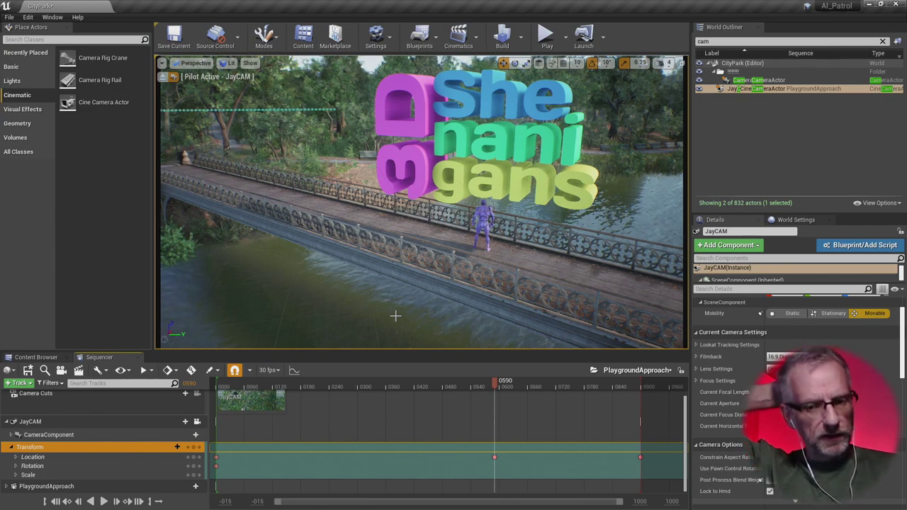
pyautogui.click(193, 467)
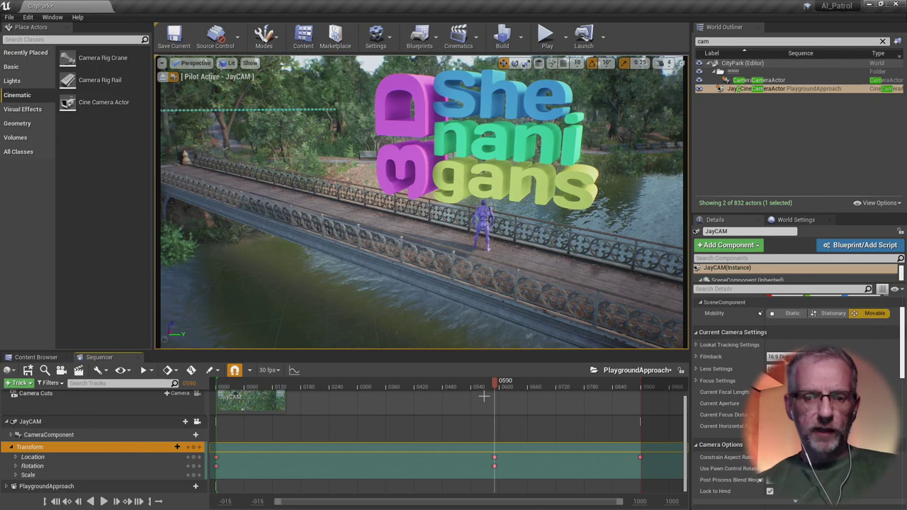
# - Add a second Rotation key at frame 0899 and rewind the preview to about frame 0704
pyautogui.moveTo(497, 387); pyautogui.dragTo(637, 397)
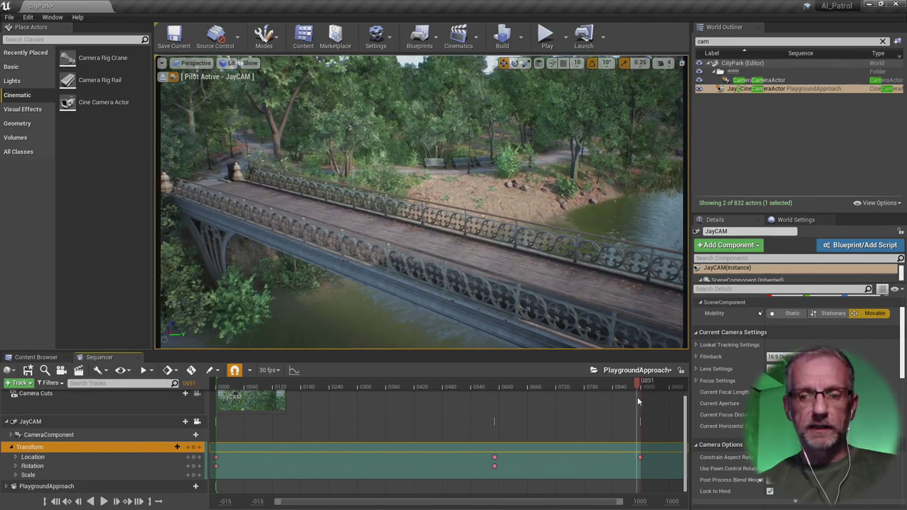
pyautogui.click(129, 501)
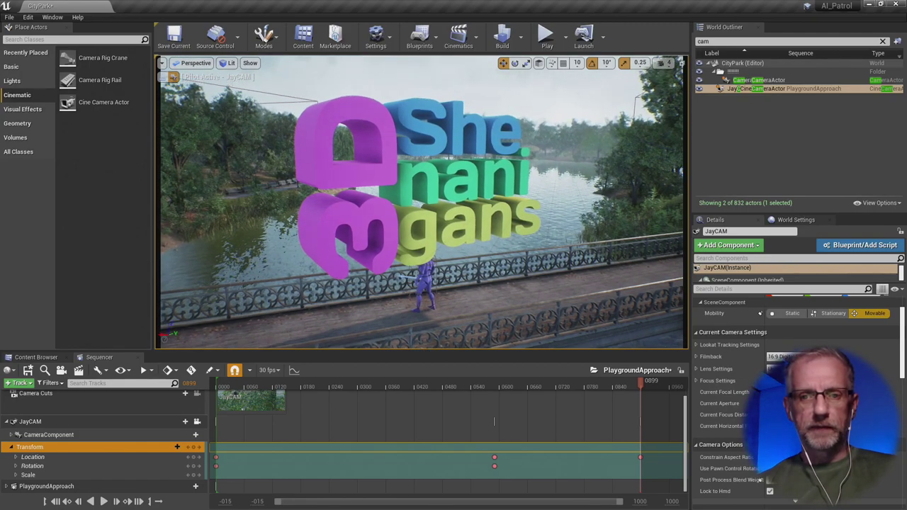
pyautogui.click(196, 467)
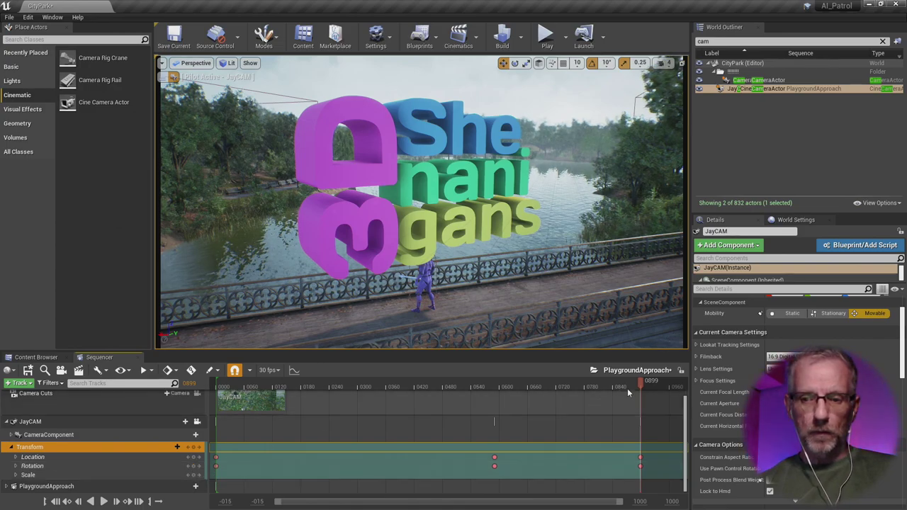
pyautogui.moveTo(642, 386); pyautogui.dragTo(573, 391)
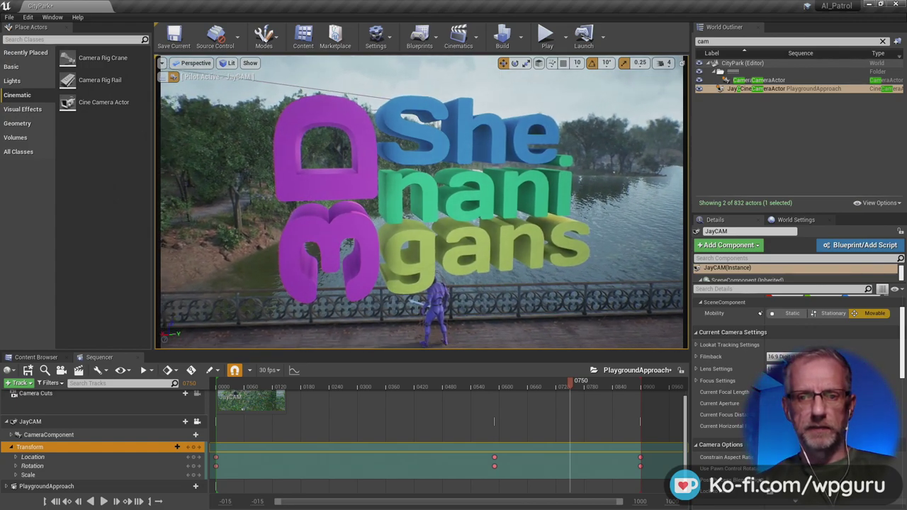
# - Add a JayCAM Rotation key at frame 0750 and revisit the key at 0590
pyautogui.click(198, 467)
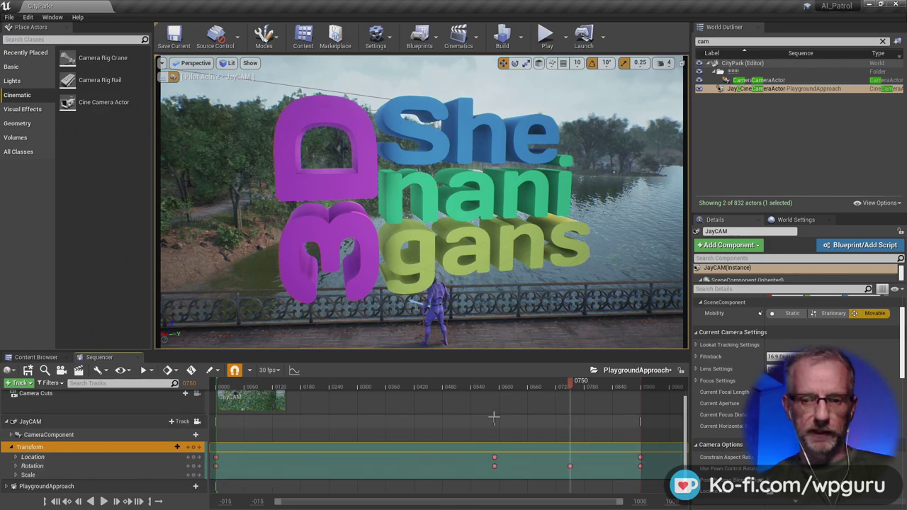
pyautogui.moveTo(568, 387); pyautogui.dragTo(489, 396)
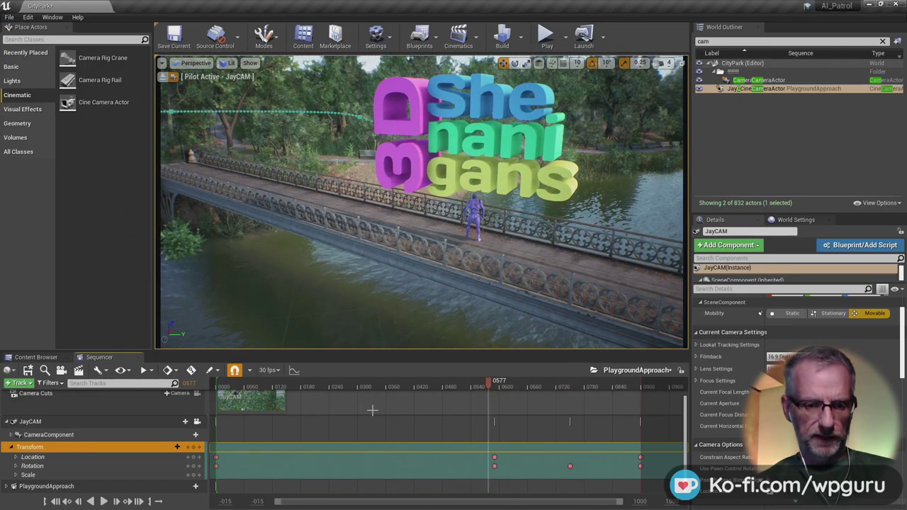
pyautogui.click(127, 501)
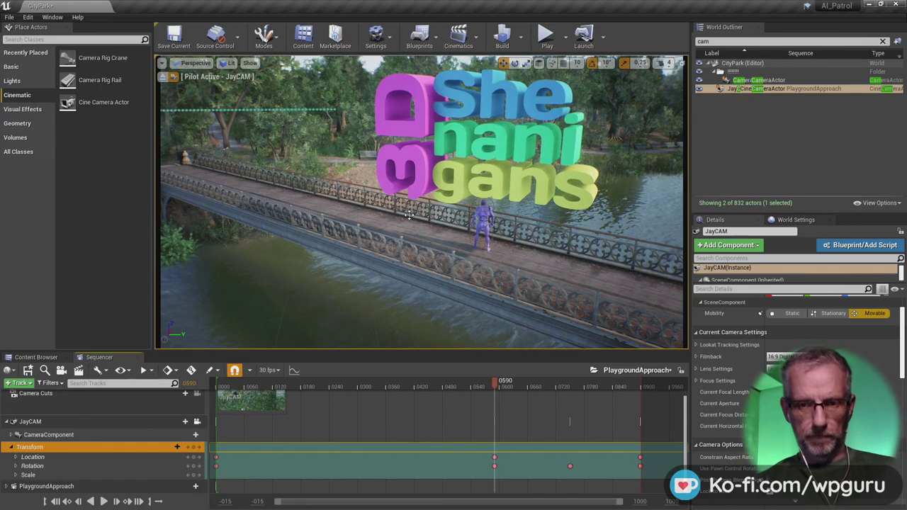
# - Move the piloted camera closer to the 3D title and preview the bridge flight
pyautogui.moveTo(409, 215); pyautogui.dragTo(437, 169)
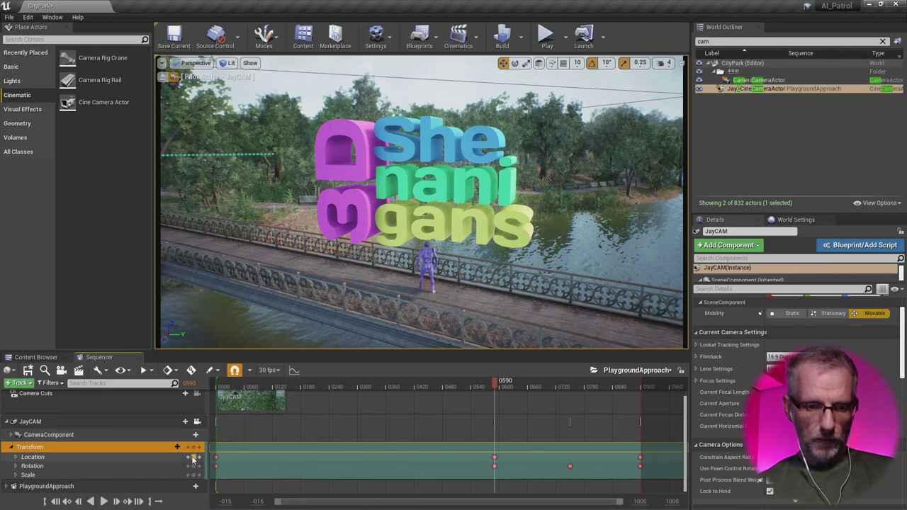
pyautogui.moveTo(497, 383); pyautogui.dragTo(470, 444)
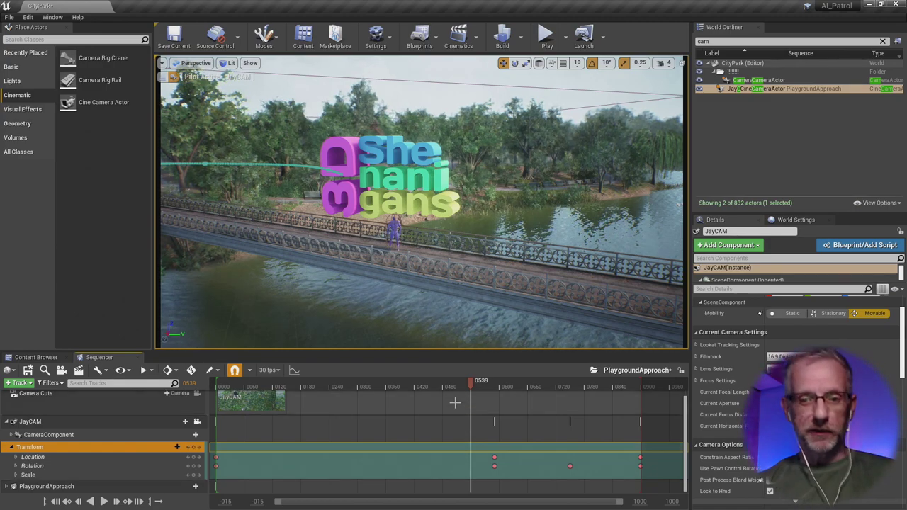
pyautogui.moveTo(472, 386); pyautogui.dragTo(193, 406)
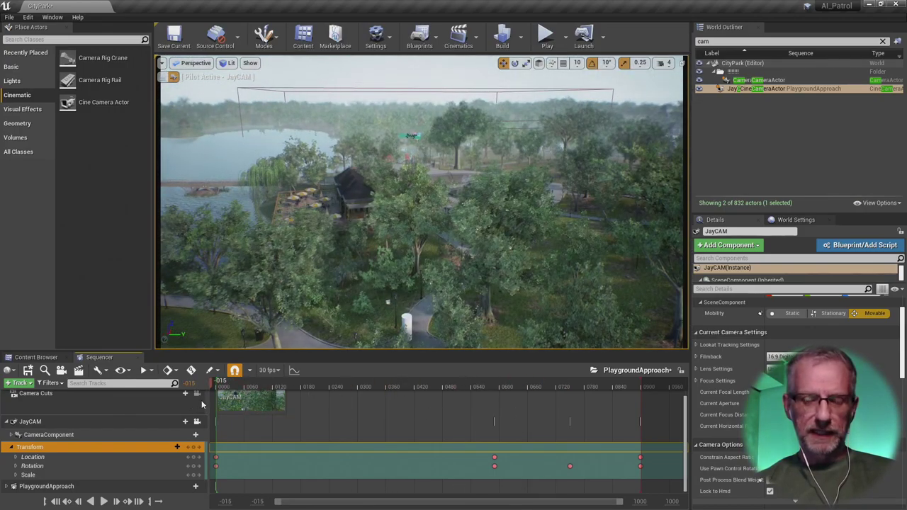
# - Play PlaygroundApproach, stop near 0325, and settle at frame 0316 facing the playground
pyautogui.press('space')
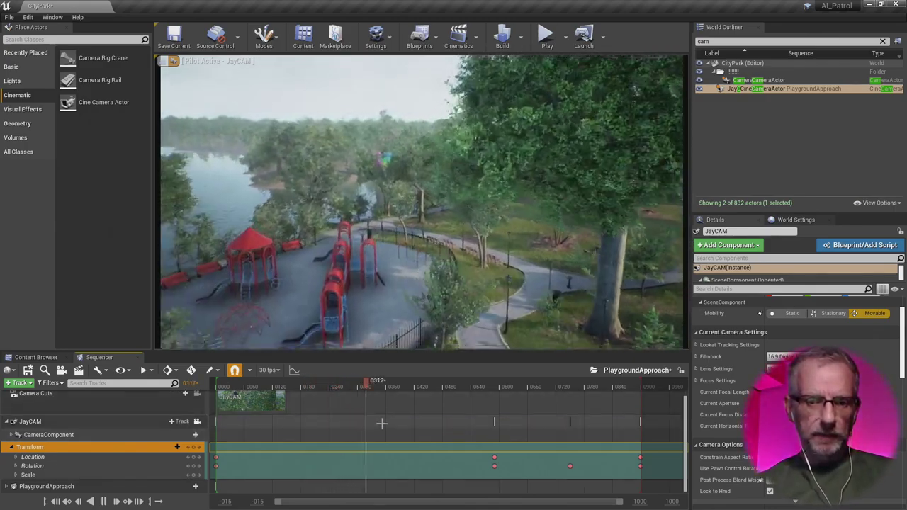
pyautogui.press('space')
pyautogui.moveTo(368, 384); pyautogui.dragTo(366, 388)
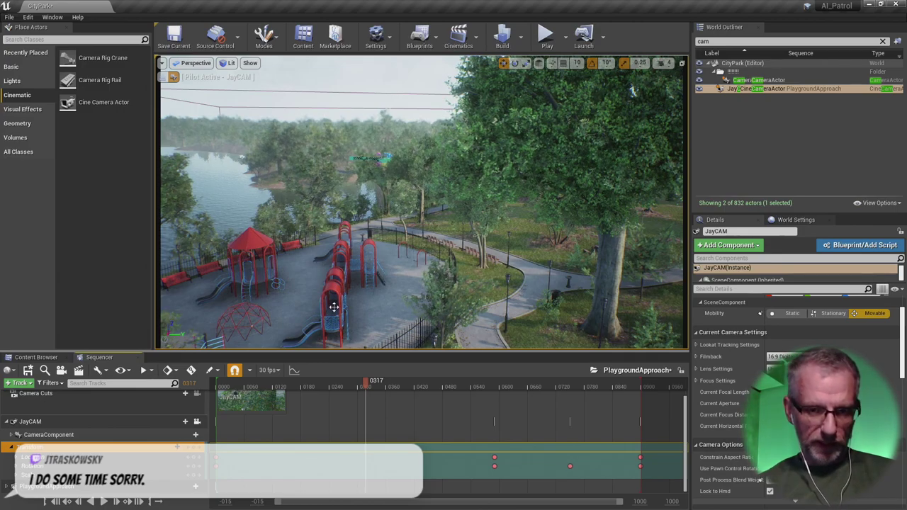
pyautogui.moveTo(334, 305); pyautogui.dragTo(296, 300, button='right')
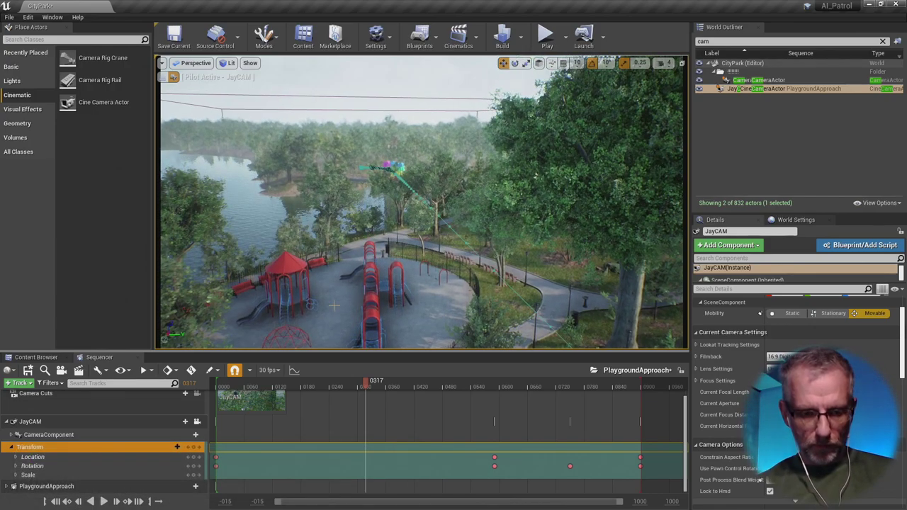
pyautogui.moveTo(365, 383)
pyautogui.mouseDown()
pyautogui.moveTo(357, 384)
pyautogui.moveTo(366, 390)
pyautogui.mouseUp()
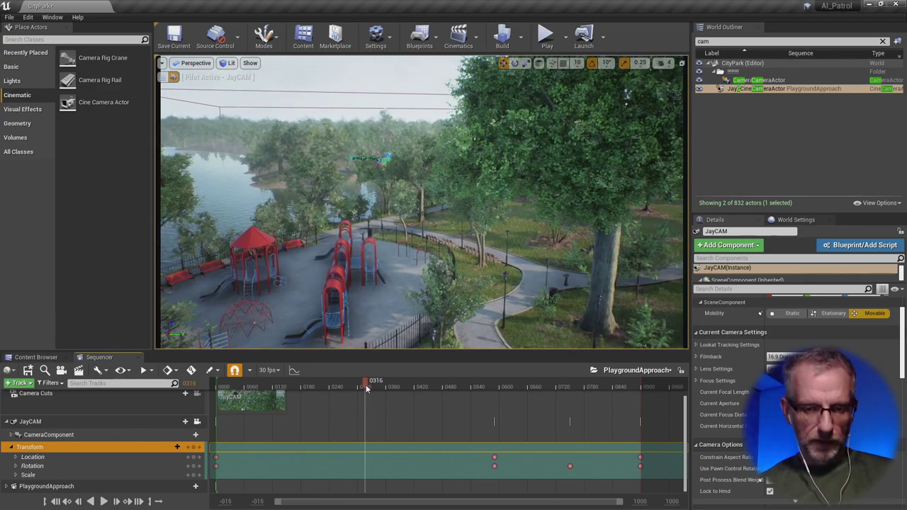
# - Key JayCAM's lowered Location Z and adjusted Y at frame 0316, undoing a stray X change
pyautogui.click(16, 458)
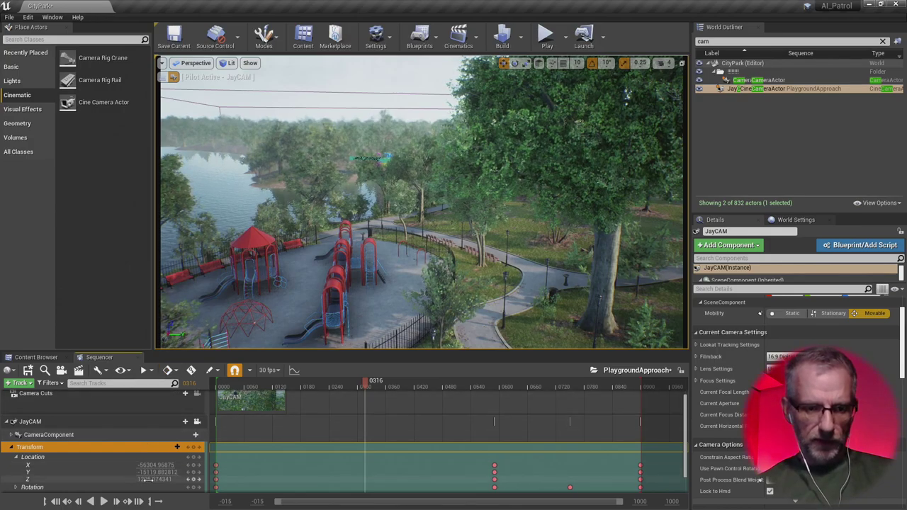
pyautogui.moveTo(145, 479); pyautogui.dragTo(18, 482)
pyautogui.moveTo(146, 465); pyautogui.dragTo(74, 465)
pyautogui.hotkey('ctrl', 'z')
pyautogui.hotkey('ctrl', 'z')
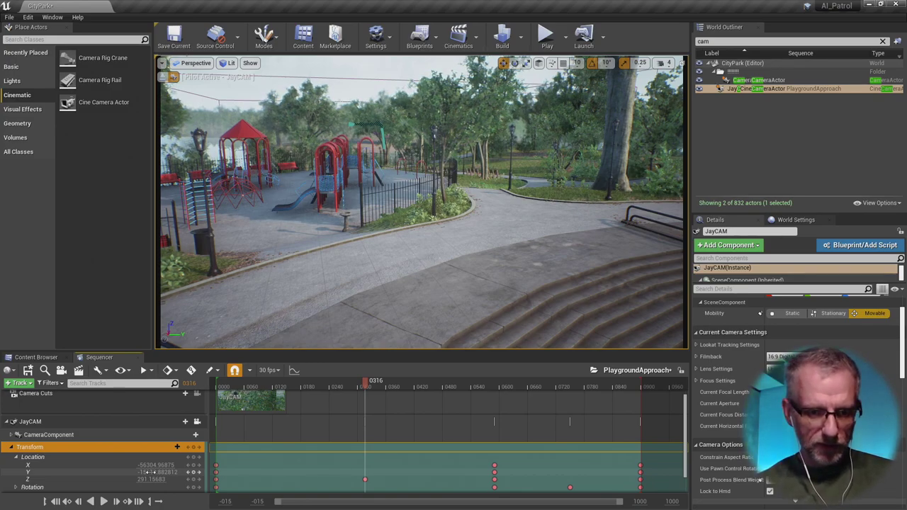
pyautogui.moveTo(151, 472); pyautogui.dragTo(155, 472)
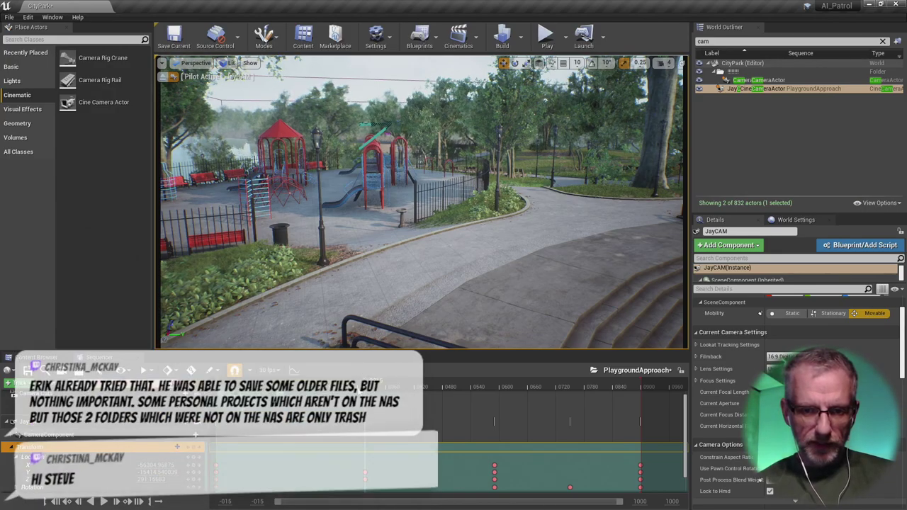
# - Preview the playground approach and lower the camera slightly at frame 0355
pyautogui.moveTo(422, 202); pyautogui.dragTo(422, 202, button='right')
pyautogui.moveTo(280, 398); pyautogui.dragTo(385, 419)
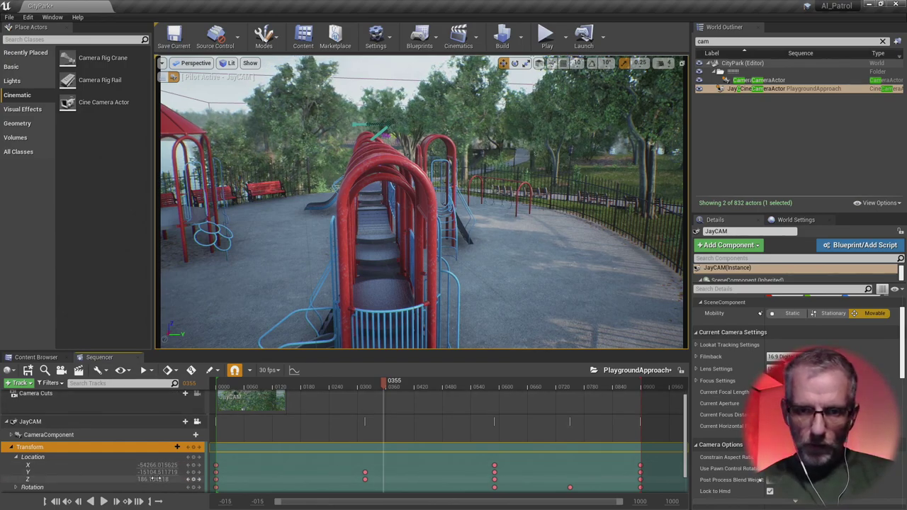
pyautogui.moveTo(152, 479)
pyautogui.mouseDown()
pyautogui.moveTo(110, 479)
pyautogui.moveTo(137, 480)
pyautogui.mouseUp()
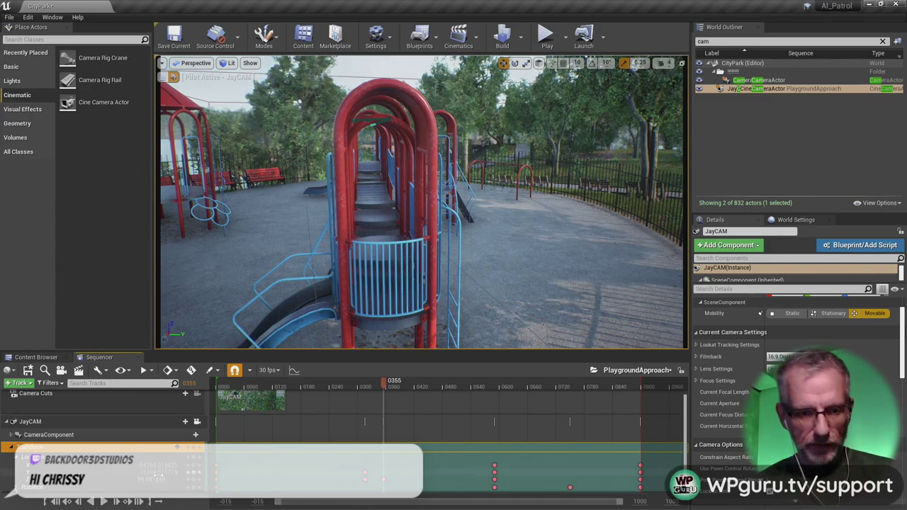
pyautogui.scroll(-1, 157, 477)
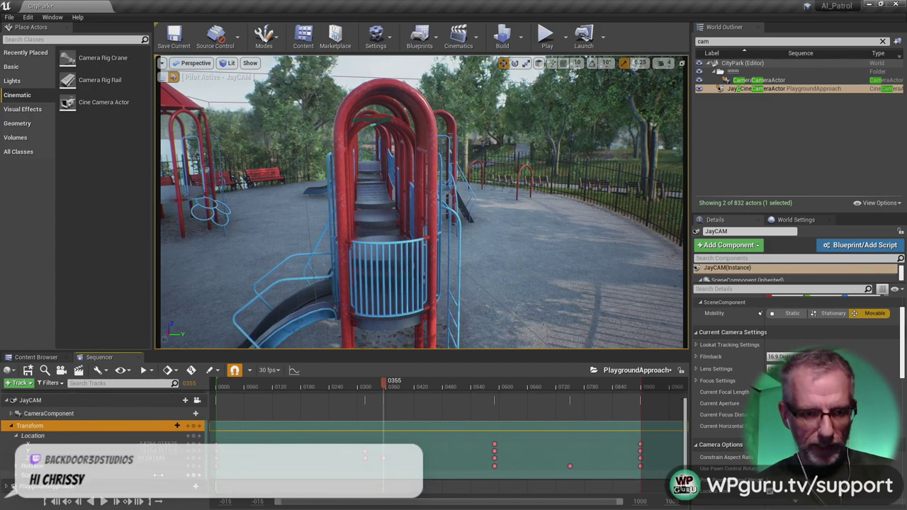
# - Level JayCAM's roll to about zero and nudge its Location Y slightly
pyautogui.click(15, 468)
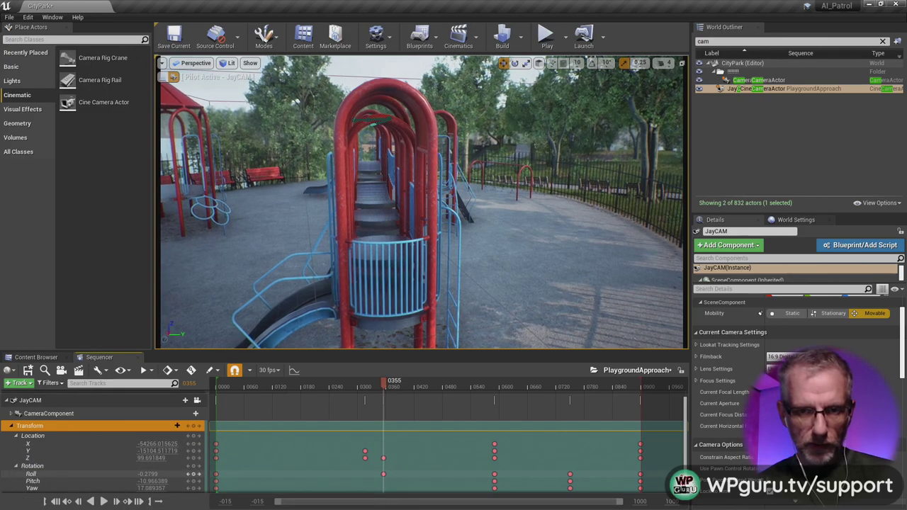
pyautogui.moveTo(142, 474)
pyautogui.mouseDown()
pyautogui.moveTo(149, 482)
pyautogui.moveTo(137, 489)
pyautogui.mouseUp()
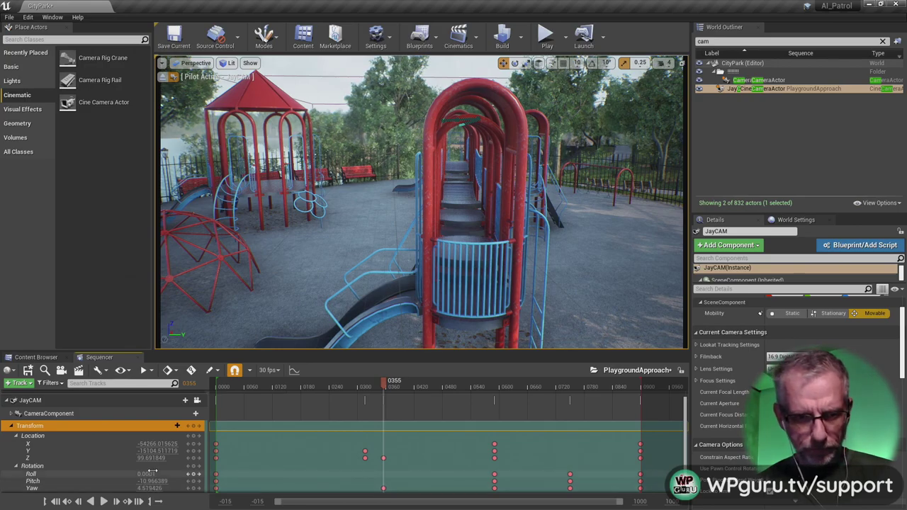
pyautogui.moveTo(151, 451); pyautogui.dragTo(150, 444)
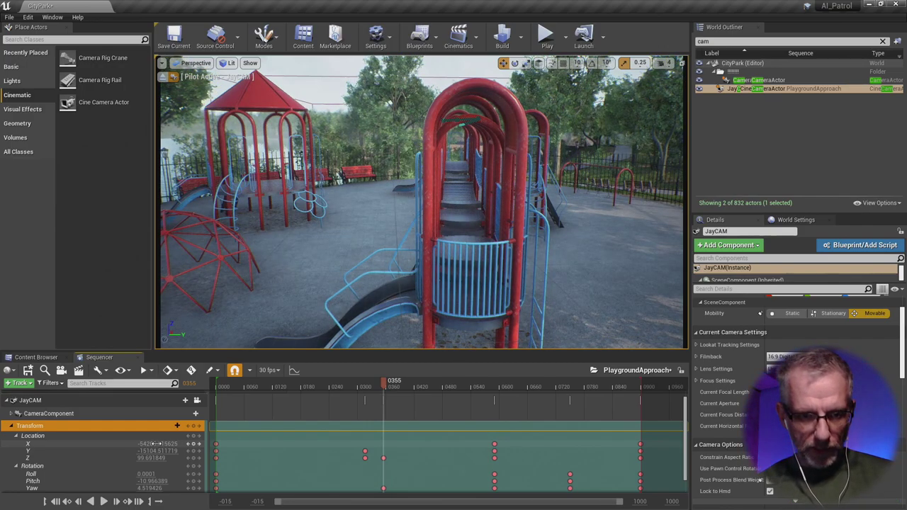
pyautogui.moveTo(150, 444); pyautogui.dragTo(151, 443)
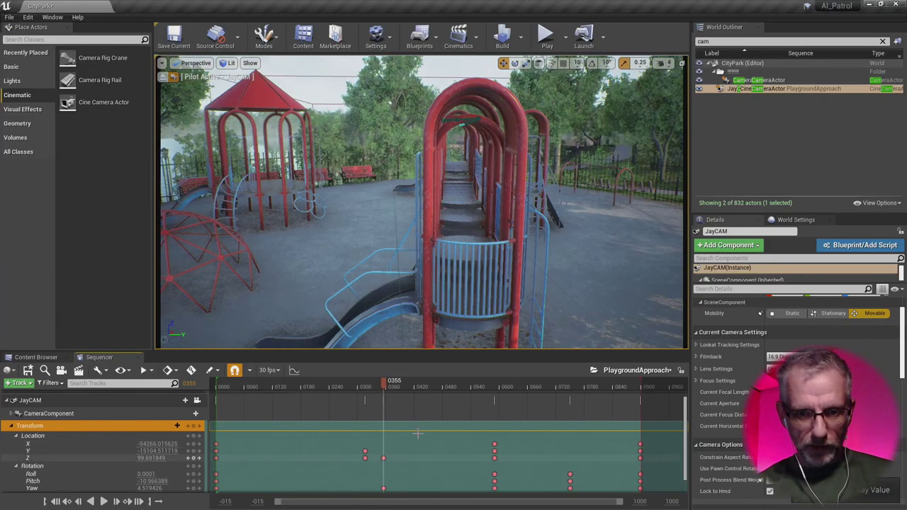
pyautogui.moveTo(383, 386)
pyautogui.mouseDown()
pyautogui.moveTo(409, 389)
pyautogui.moveTo(380, 398)
pyautogui.mouseUp()
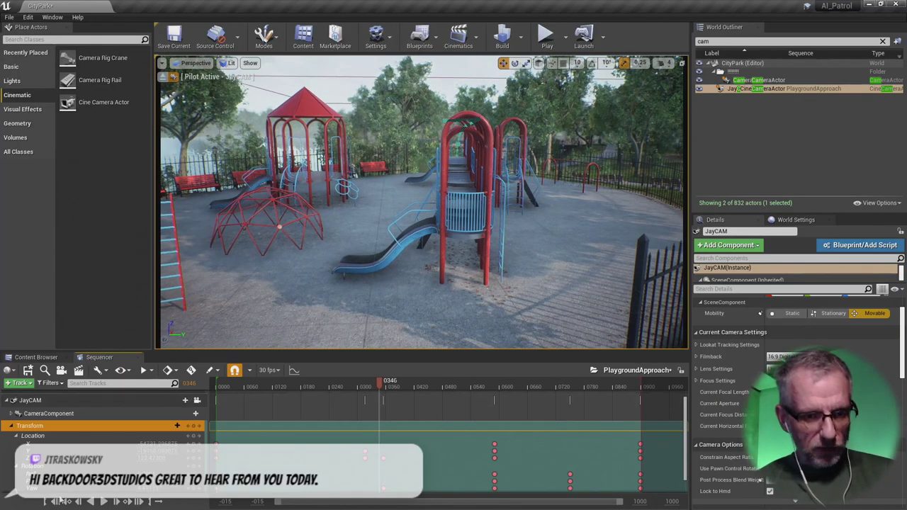
# - At the 0355 key, undo the stray X change and camera swing, then select Location Y
pyautogui.click(129, 501)
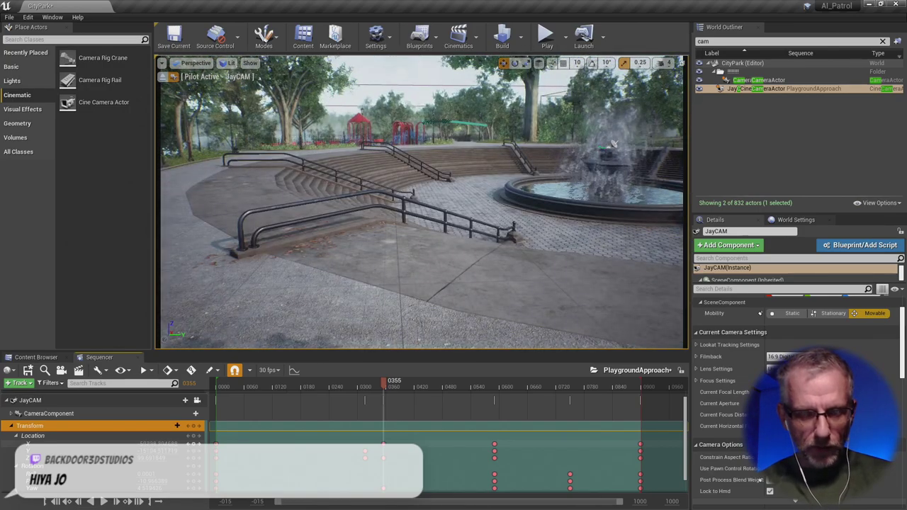
pyautogui.hotkey('ctrl', 'z')
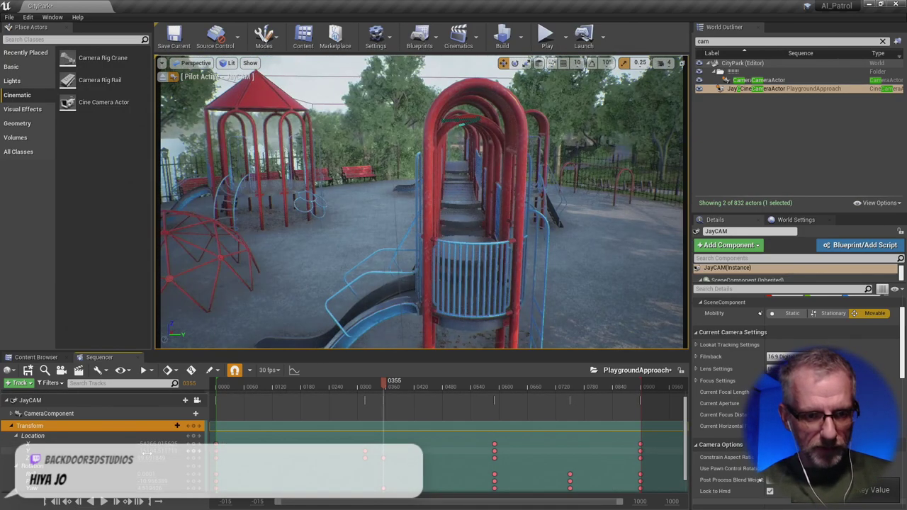
pyautogui.moveTo(422, 202); pyautogui.dragTo(319, 202, button='right')
pyautogui.hotkey('ctrl', 'z')
pyautogui.hotkey('ctrl', 'z')
pyautogui.hotkey('ctrl', 'z')
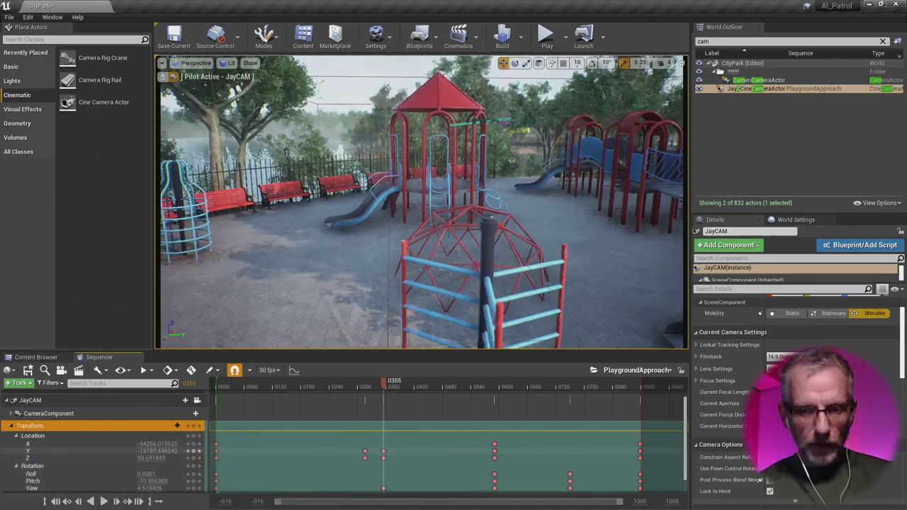
pyautogui.click(157, 450)
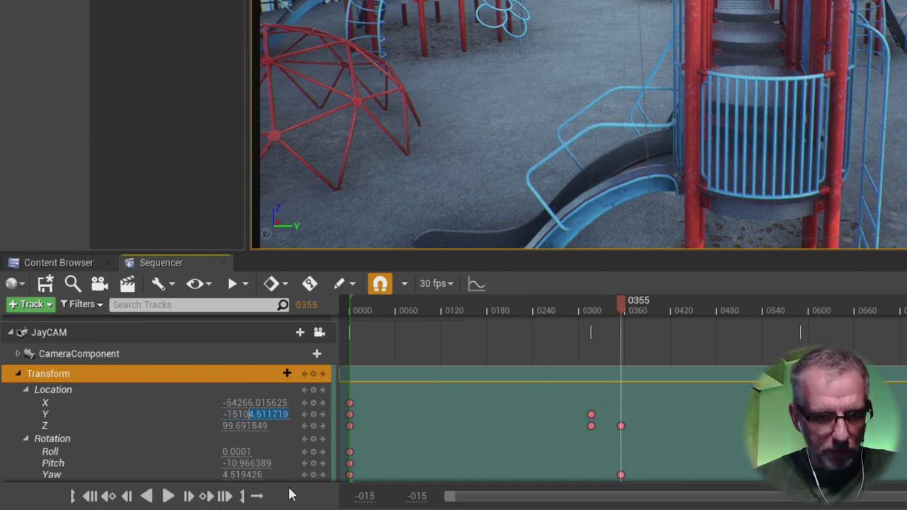
# - Key Location Y at frame 0355 as -15100.0, then change it to -15120.0
pyautogui.press('BackSpace')
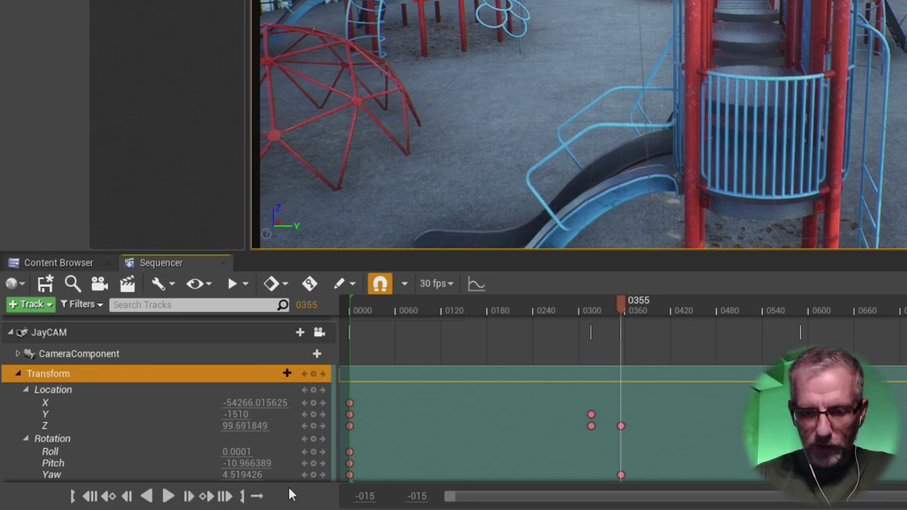
pyautogui.write('0')
pyautogui.press('Return')
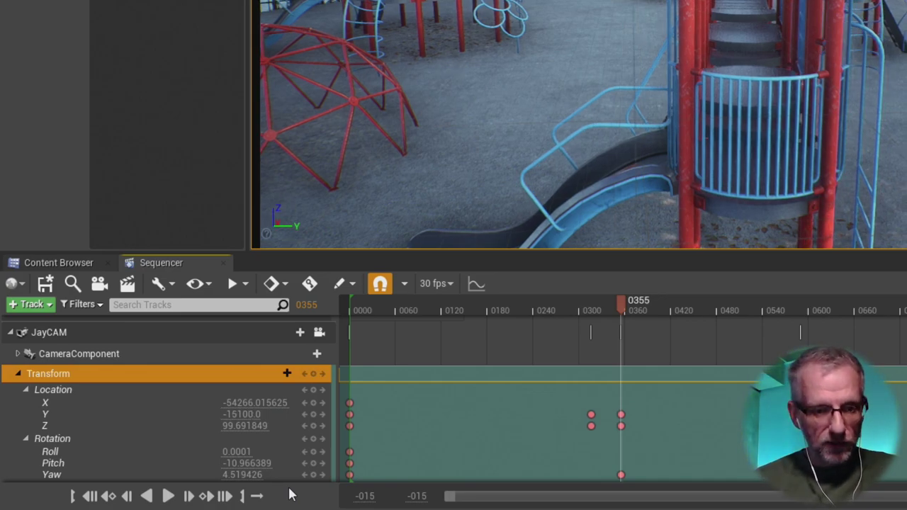
pyautogui.click(279, 417)
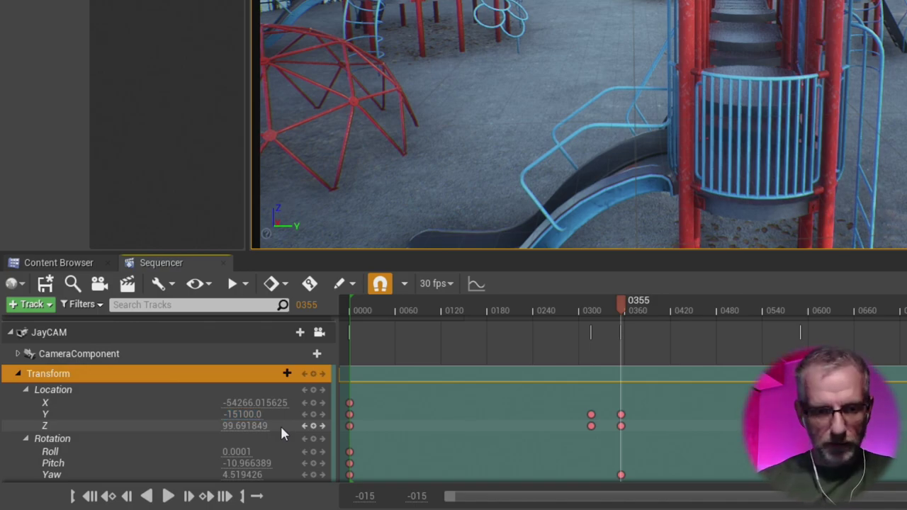
pyautogui.write('-20')
pyautogui.press('Return')
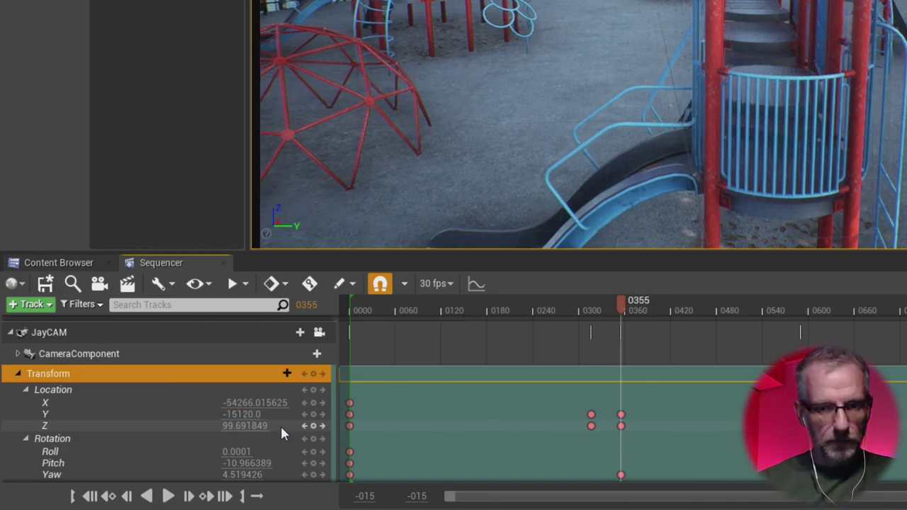
# - Undo the runaway -604800.0 value and add +40 to key Location Y at -15080.0
pyautogui.click(242, 414)
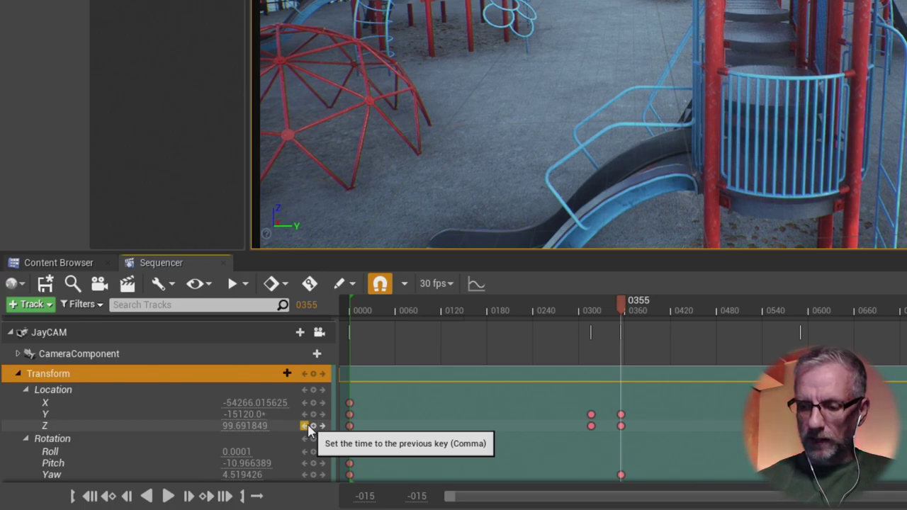
pyautogui.write('40')
pyautogui.press('Return')
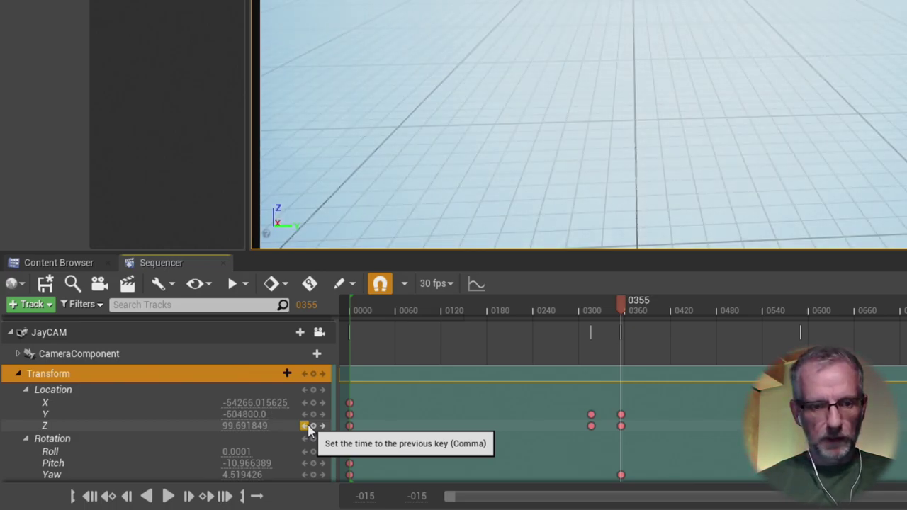
pyautogui.hotkey('ctrl', 'z')
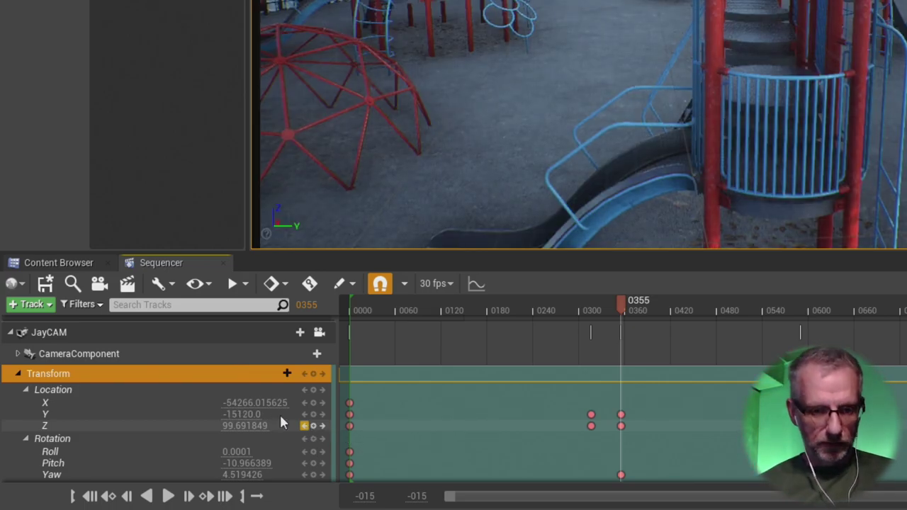
pyautogui.click(253, 417)
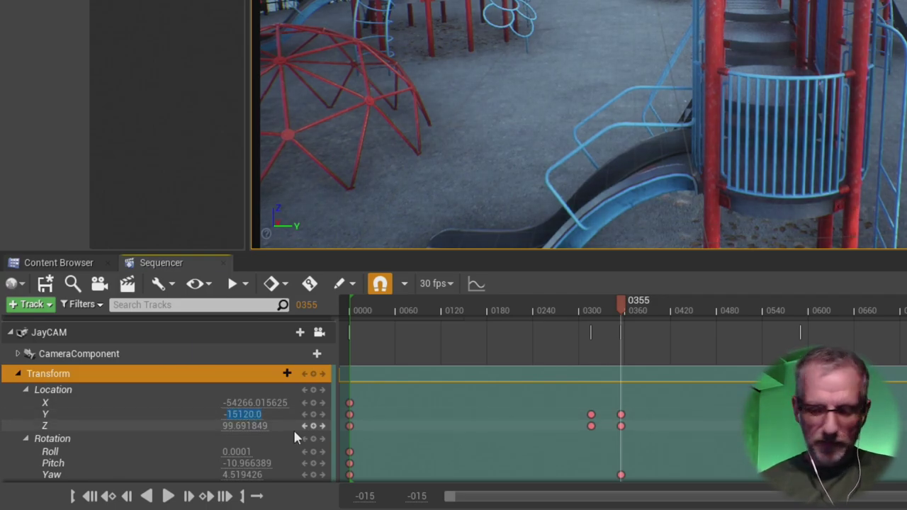
pyautogui.press('Escape')
pyautogui.write('+')
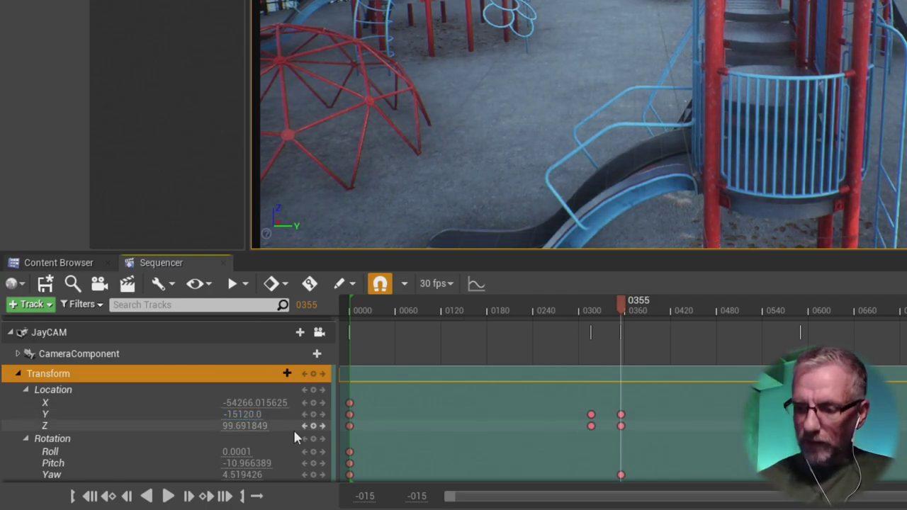
pyautogui.write('40')
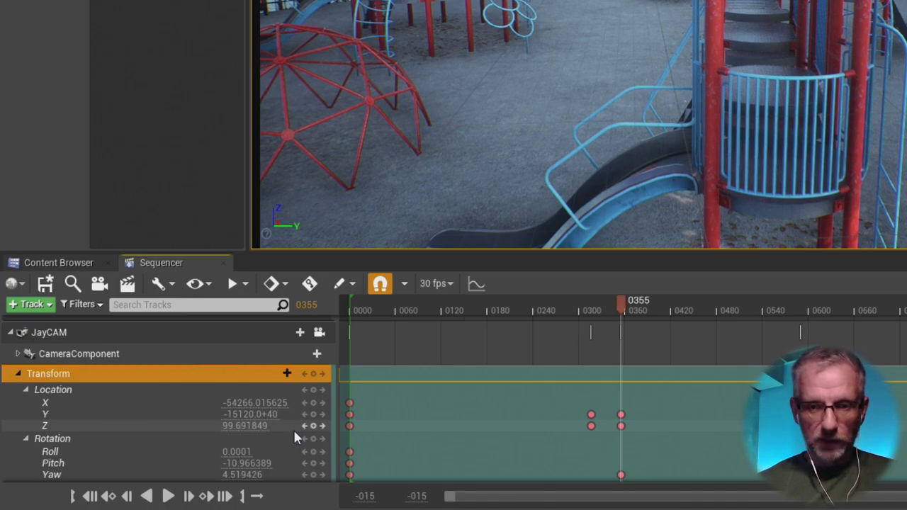
pyautogui.press('Return')
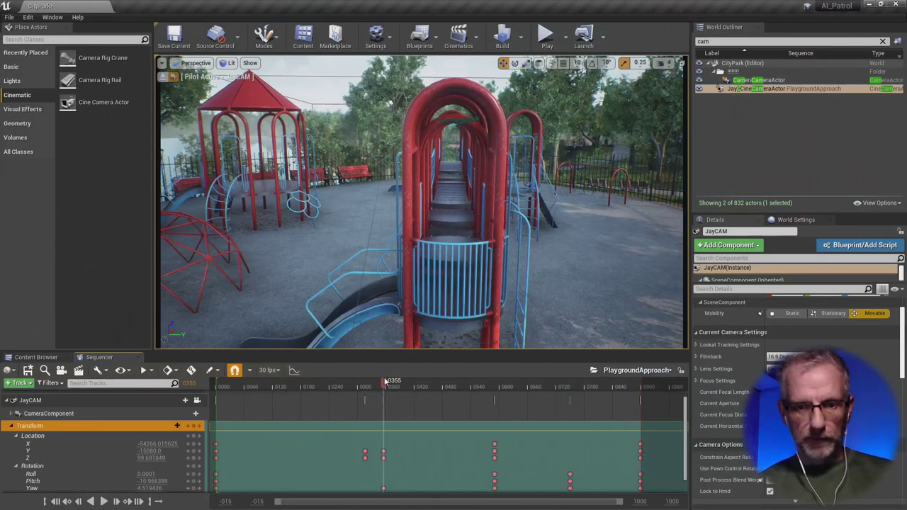
# - Lower JayCAM's Location Z at the 0355 key to about 46.4, previewing frames 0345–0393
pyautogui.moveTo(388, 384)
pyautogui.mouseDown()
pyautogui.moveTo(399, 386)
pyautogui.moveTo(384, 392)
pyautogui.moveTo(405, 394)
pyautogui.moveTo(383, 396)
pyautogui.mouseUp()
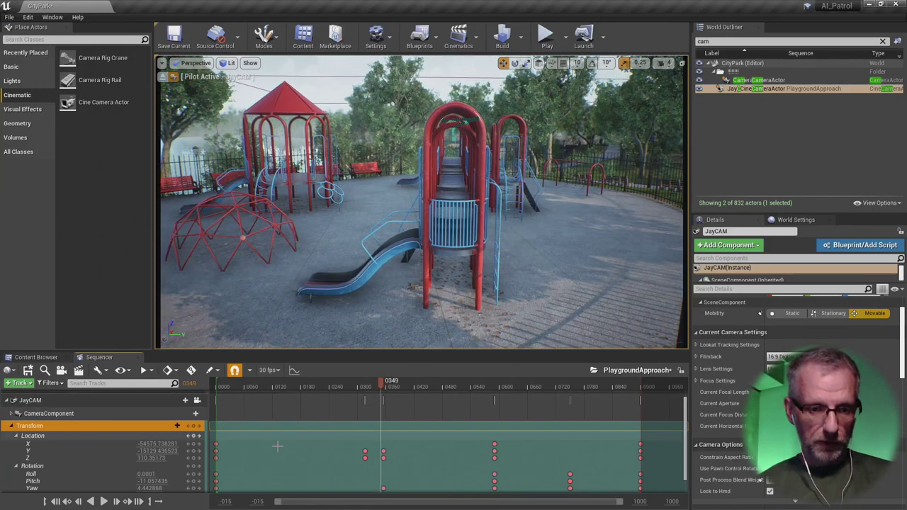
pyautogui.click(135, 502)
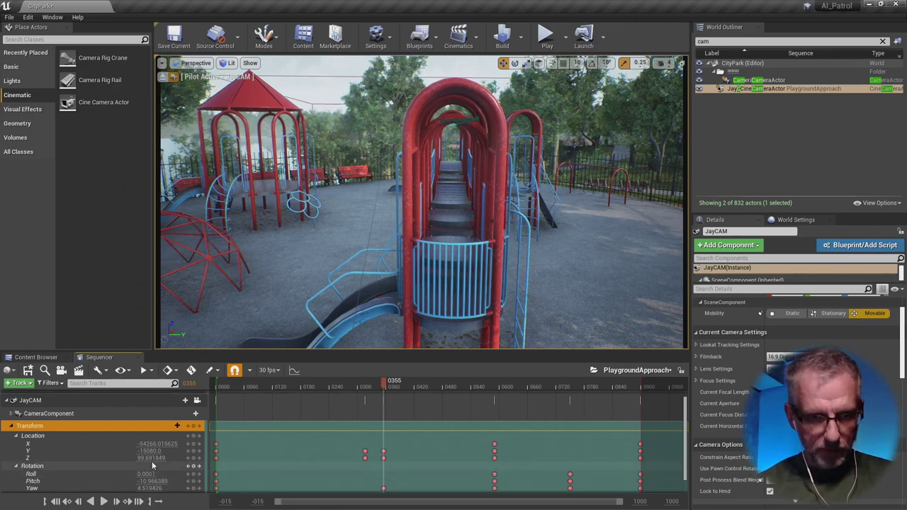
pyautogui.moveTo(151, 459); pyautogui.dragTo(122, 458)
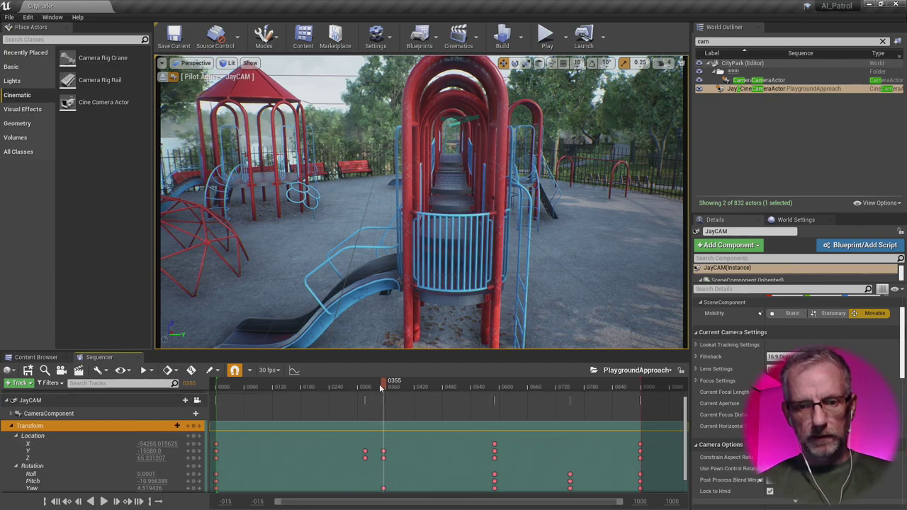
pyautogui.moveTo(387, 386); pyautogui.dragTo(393, 387)
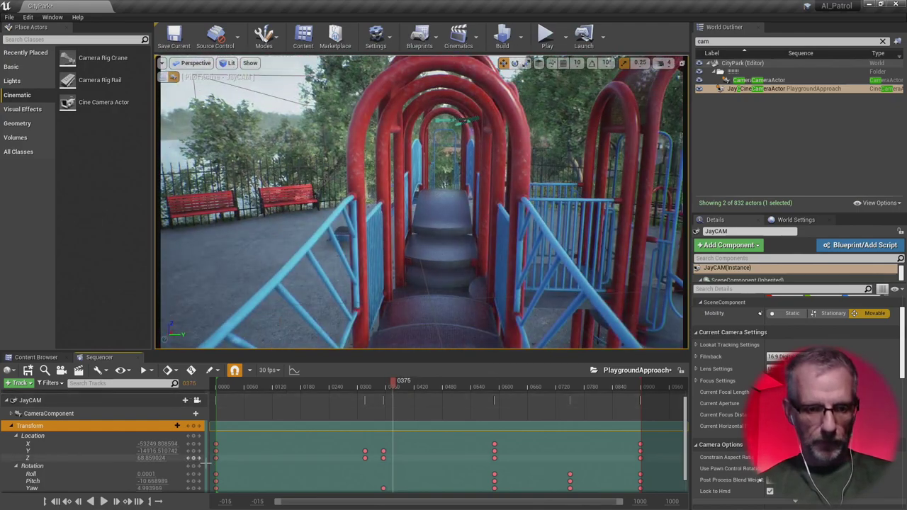
pyautogui.click(80, 501)
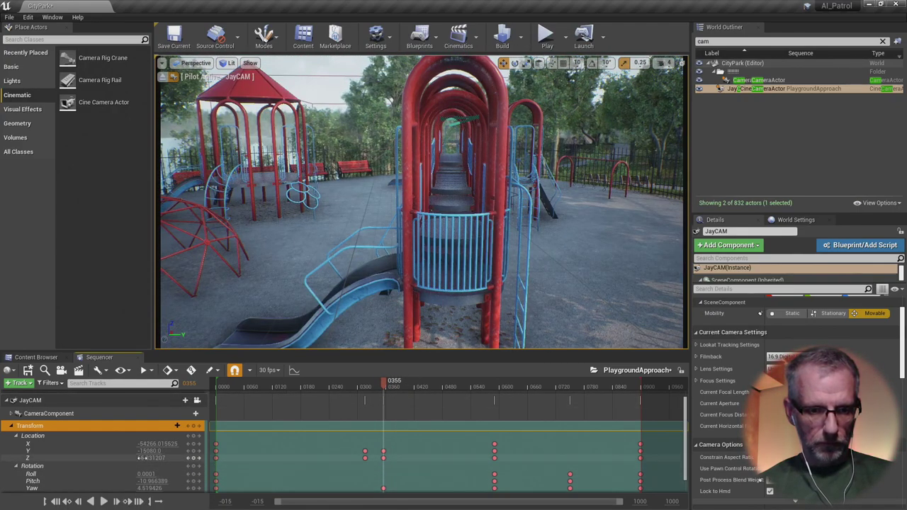
pyautogui.moveTo(145, 457); pyautogui.dragTo(112, 458)
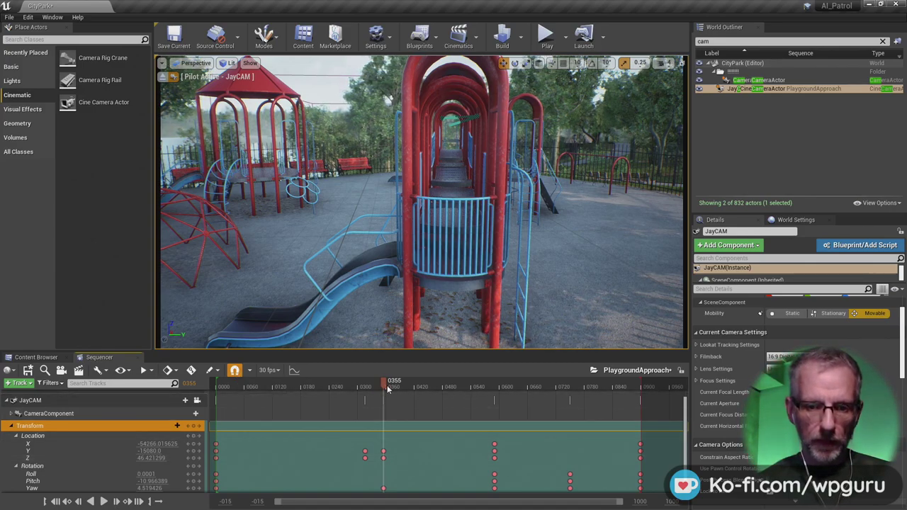
pyautogui.moveTo(376, 386); pyautogui.dragTo(395, 391)
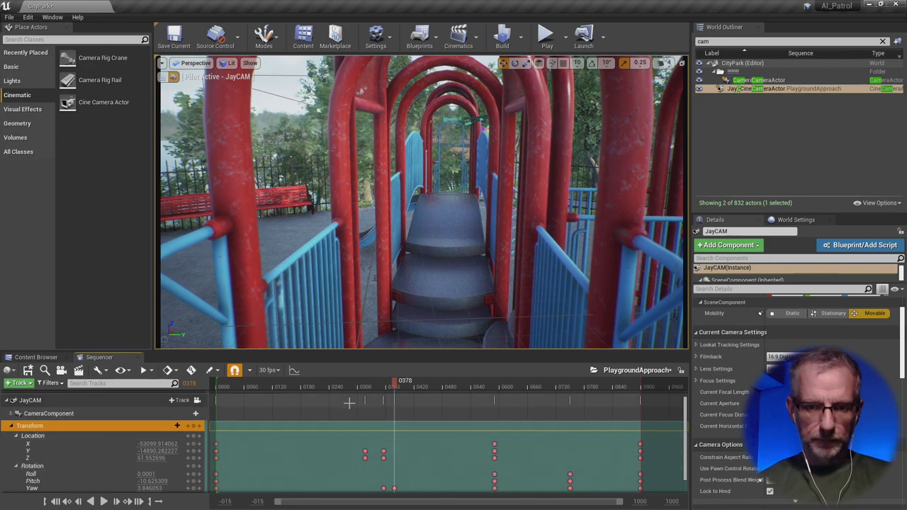
pyautogui.moveTo(399, 384); pyautogui.dragTo(401, 385)
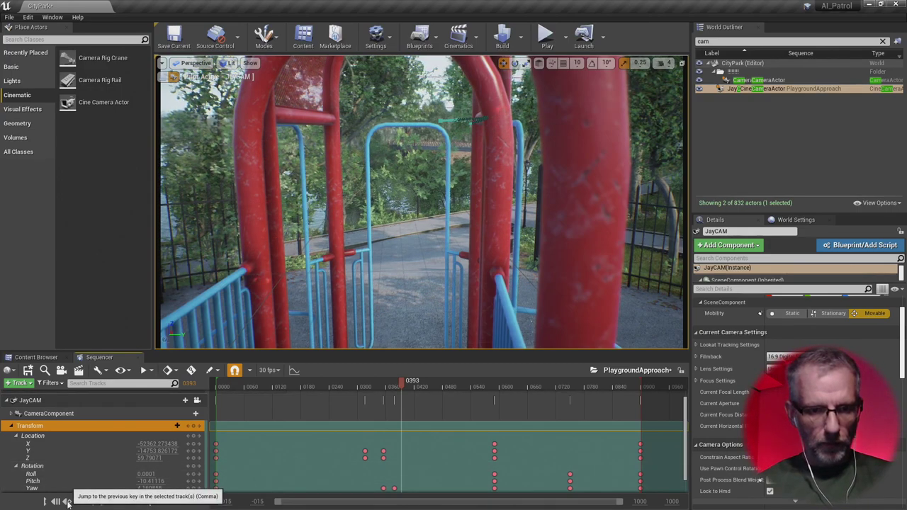
# - At frame 0378, adjust JayCAM's pitch, play back, undo, and turn its yaw right
pyautogui.click(68, 503)
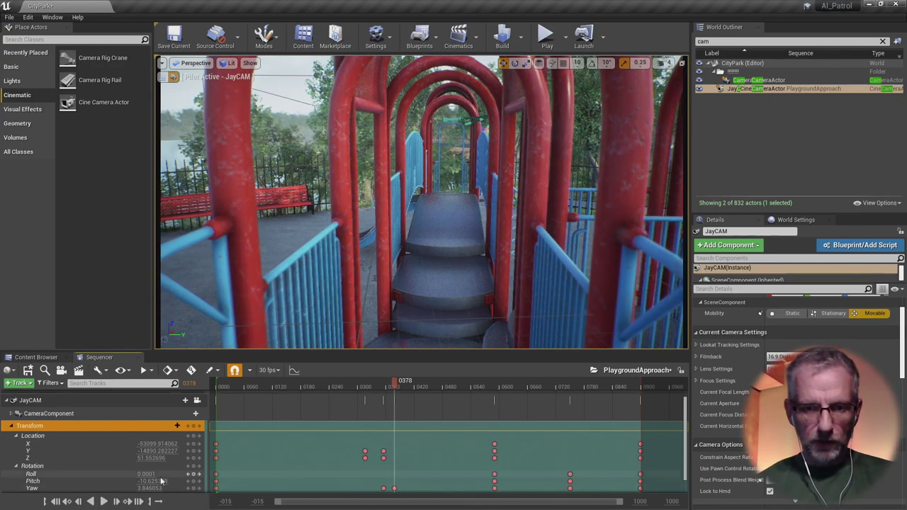
pyautogui.moveTo(139, 481)
pyautogui.mouseDown()
pyautogui.moveTo(149, 489)
pyautogui.moveTo(135, 488)
pyautogui.mouseUp()
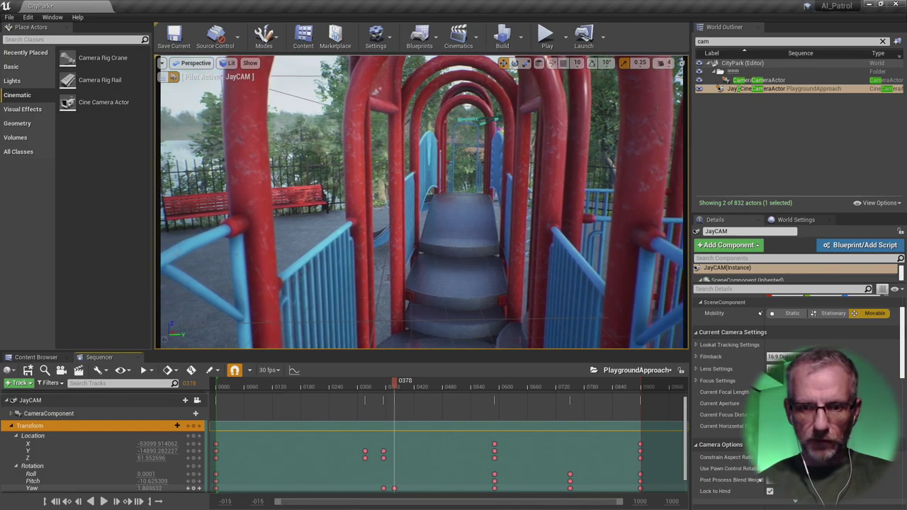
pyautogui.press('space')
pyautogui.press('space')
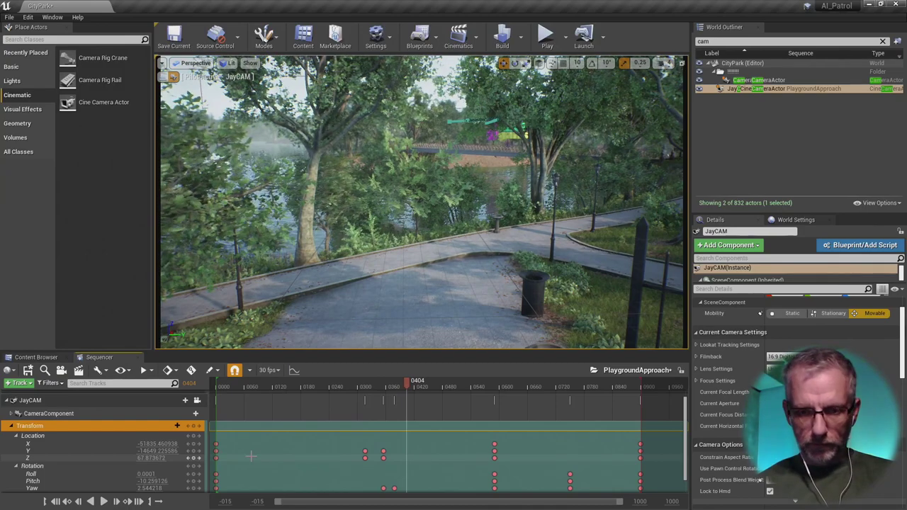
pyautogui.press(',')
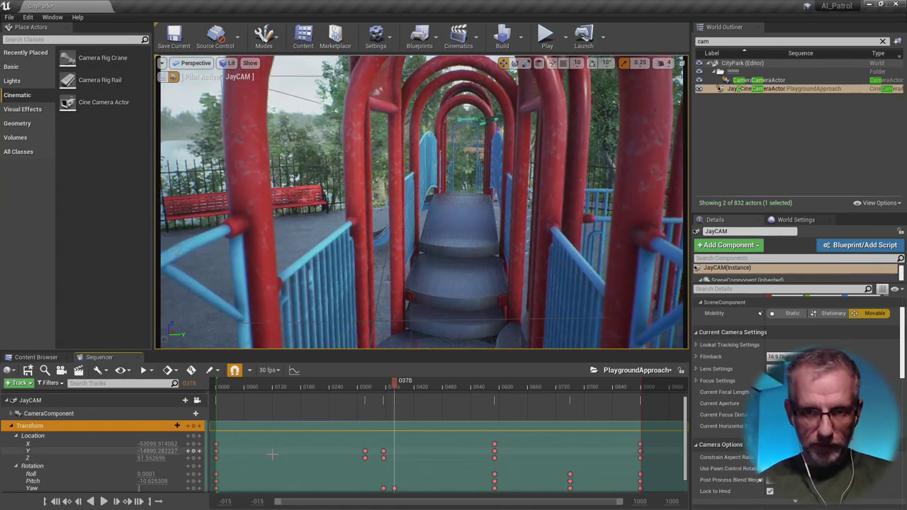
pyautogui.hotkey('ctrl', 'z')
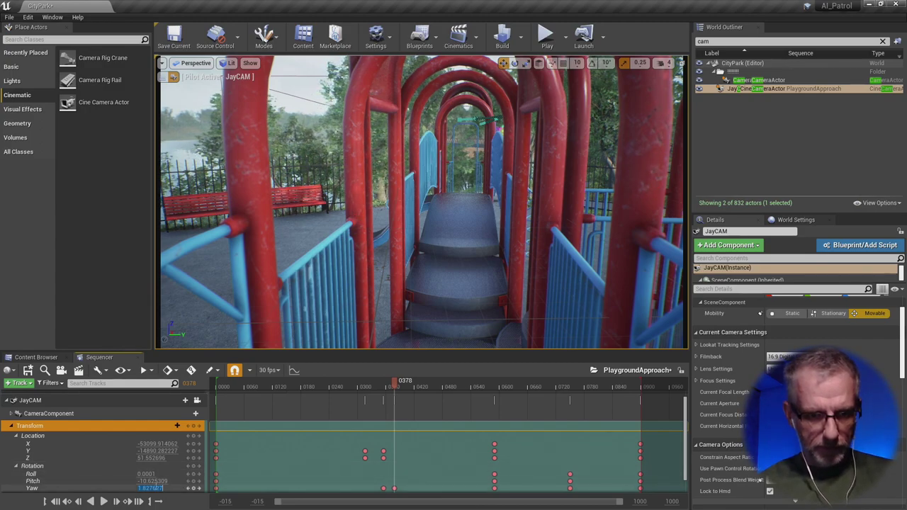
pyautogui.click(133, 488)
pyautogui.moveTo(139, 488); pyautogui.dragTo(202, 489)
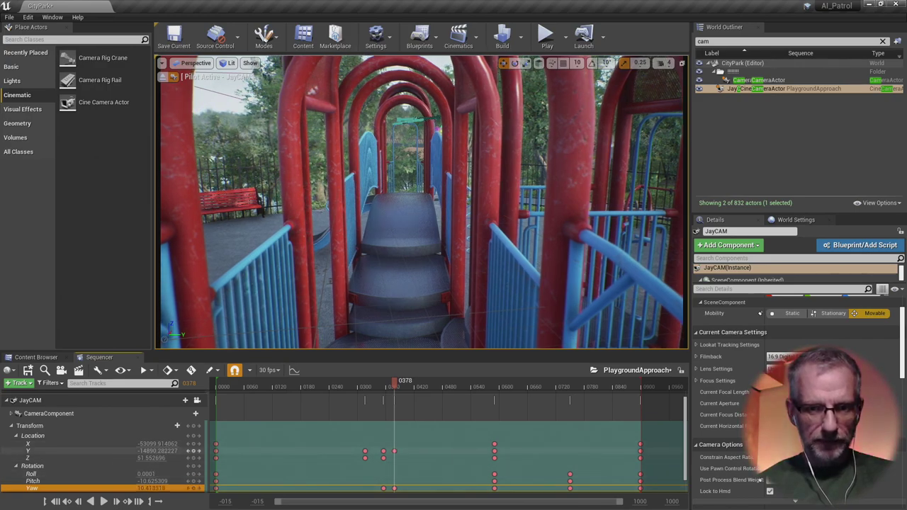
# - Key Location Y at 0378 as -14900.282227 by appending -10, then preview toward frame 395
pyautogui.moveTo(158, 451); pyautogui.dragTo(142, 451)
pyautogui.hotkey('ctrl', 'z')
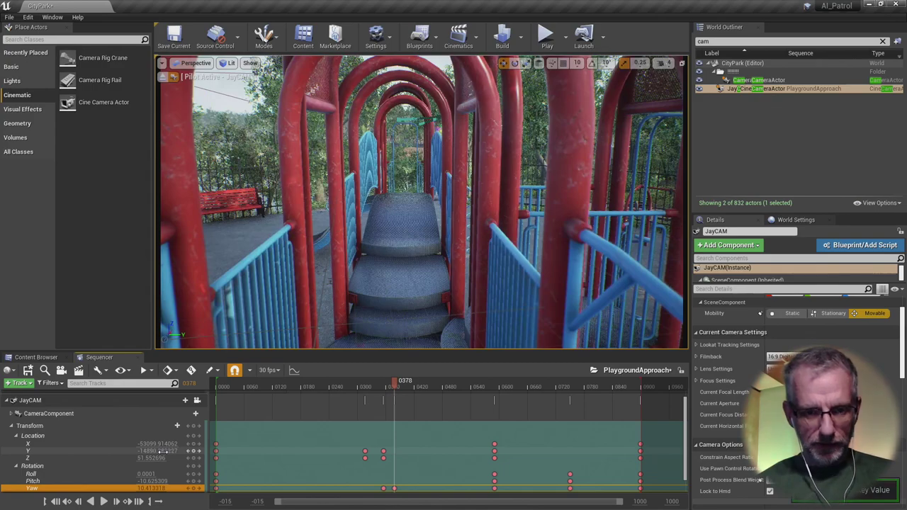
pyautogui.click(159, 451)
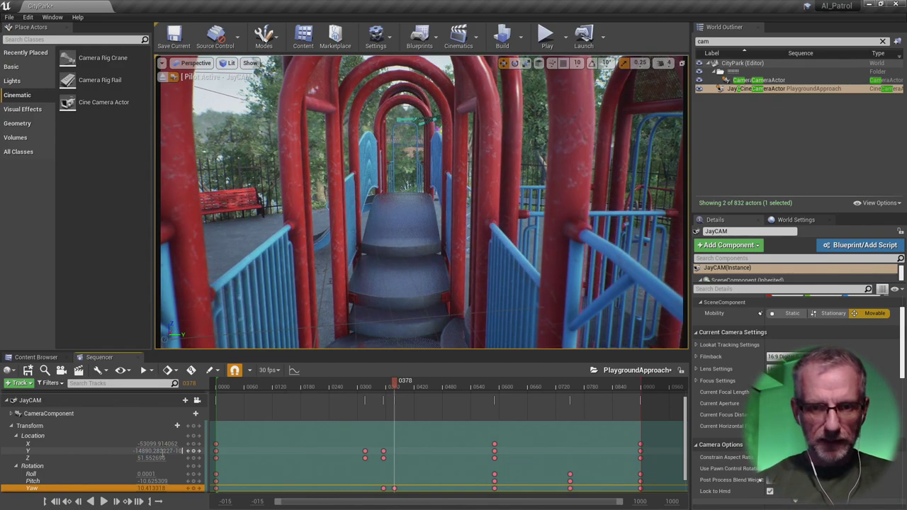
pyautogui.write('-10')
pyautogui.press('Return')
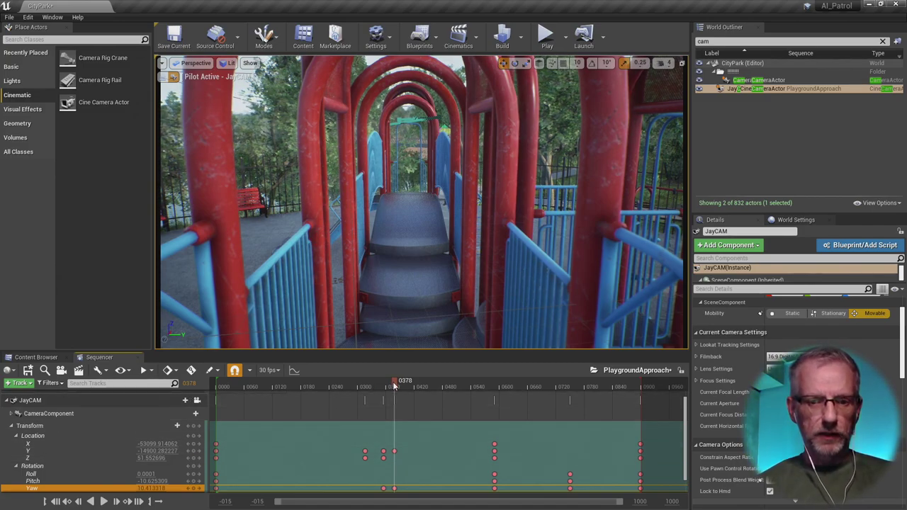
pyautogui.moveTo(394, 387)
pyautogui.mouseDown()
pyautogui.moveTo(385, 386)
pyautogui.moveTo(405, 389)
pyautogui.mouseUp()
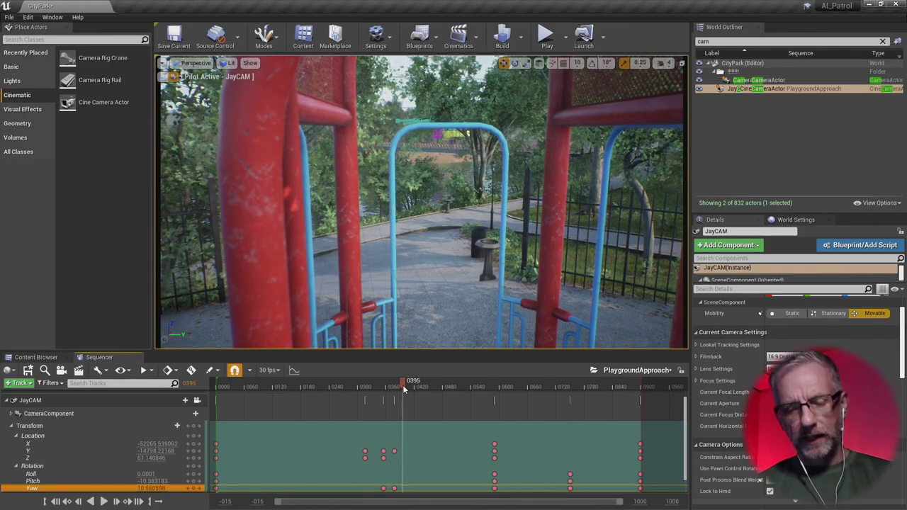
pyautogui.moveTo(405, 389); pyautogui.dragTo(405, 389)
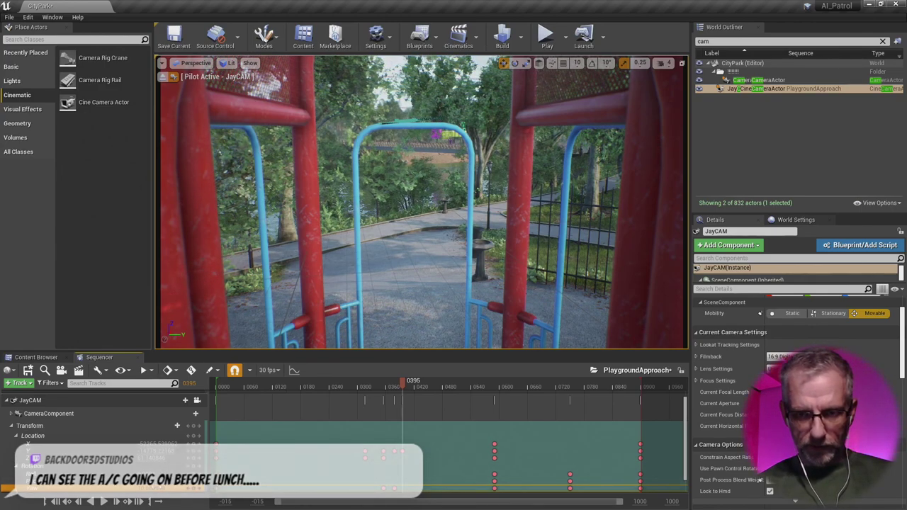
# - At frame 395, turn JayCAM's yaw to about 6.69 and nudge it sideways with D
pyautogui.moveTo(152, 488); pyautogui.dragTo(130, 488)
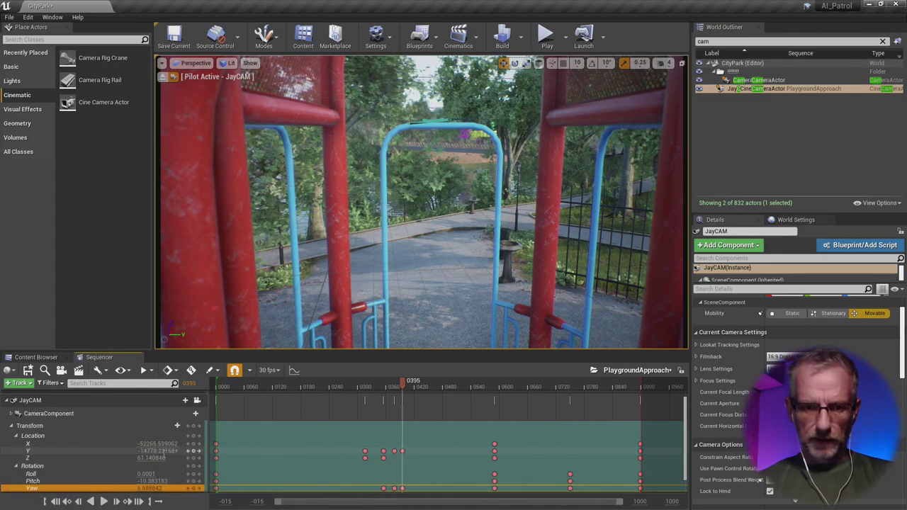
pyautogui.press('d')
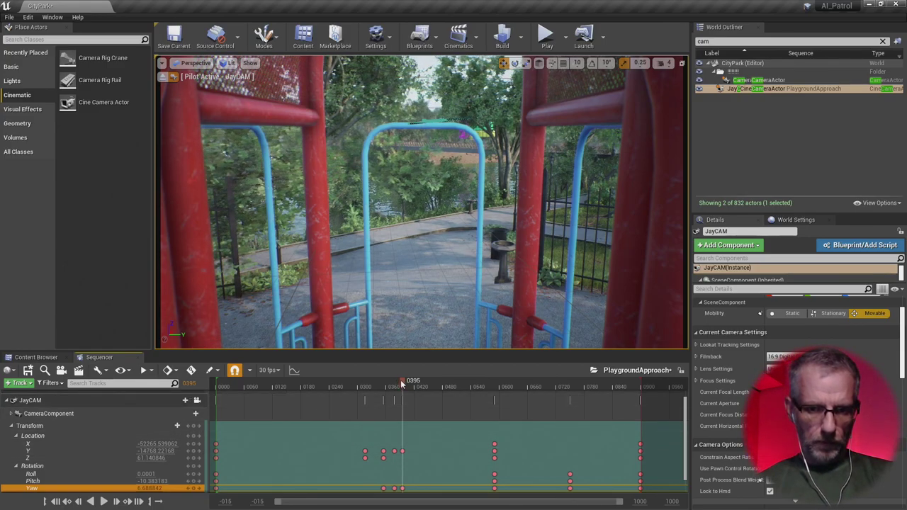
pyautogui.moveTo(401, 383); pyautogui.dragTo(405, 387)
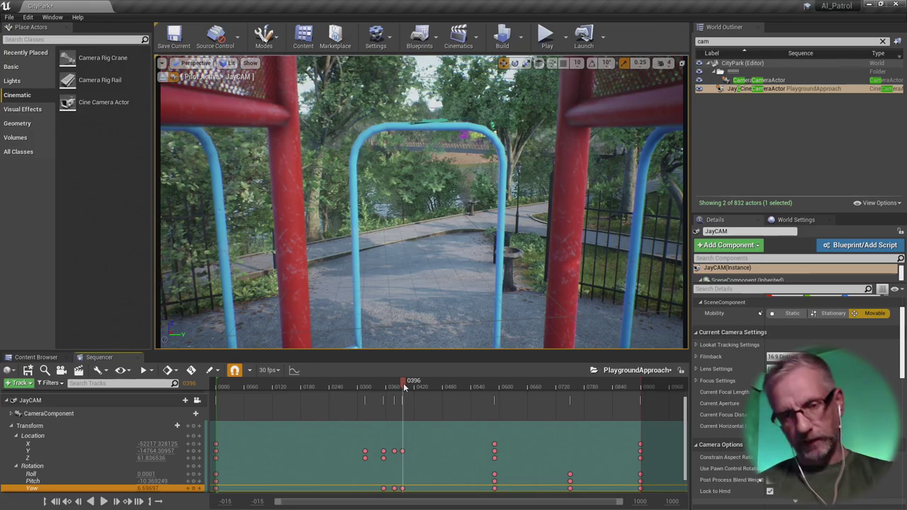
# - Set JayCAM's Location Y at frame 395 to about -14763 between the bars, then preview
pyautogui.moveTo(404, 387); pyautogui.dragTo(406, 387)
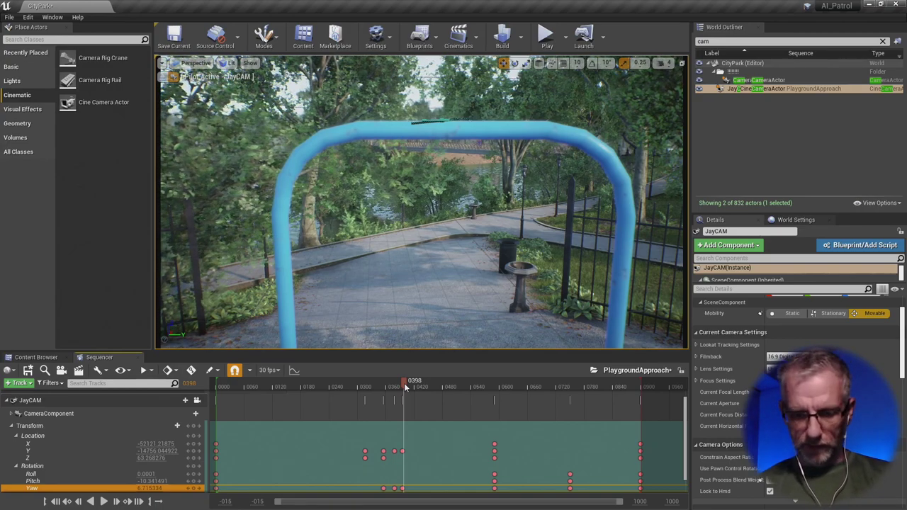
pyautogui.moveTo(406, 386); pyautogui.dragTo(406, 387)
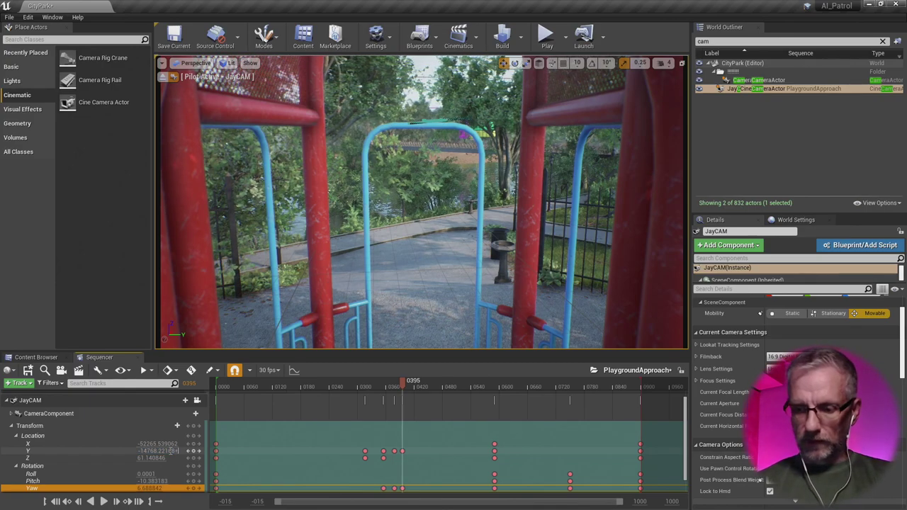
pyautogui.moveTo(170, 451); pyautogui.dragTo(170, 451)
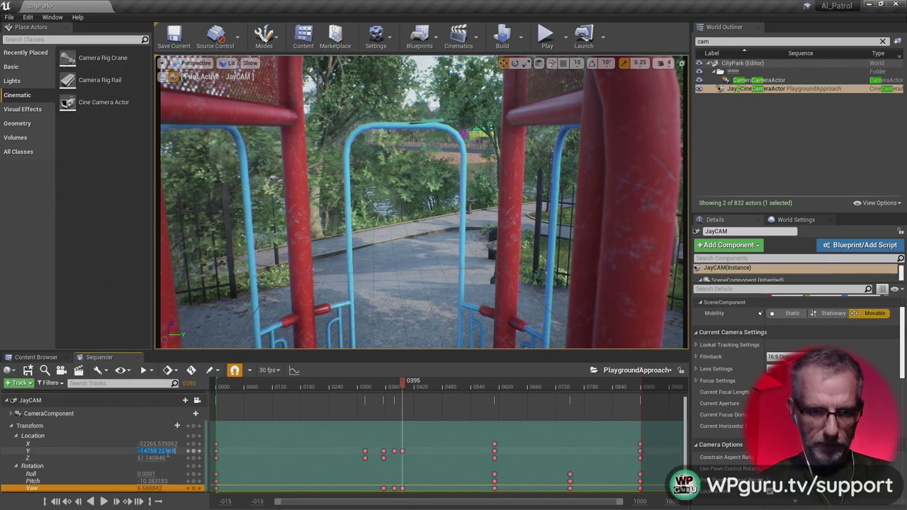
pyautogui.moveTo(168, 451); pyautogui.dragTo(132, 458)
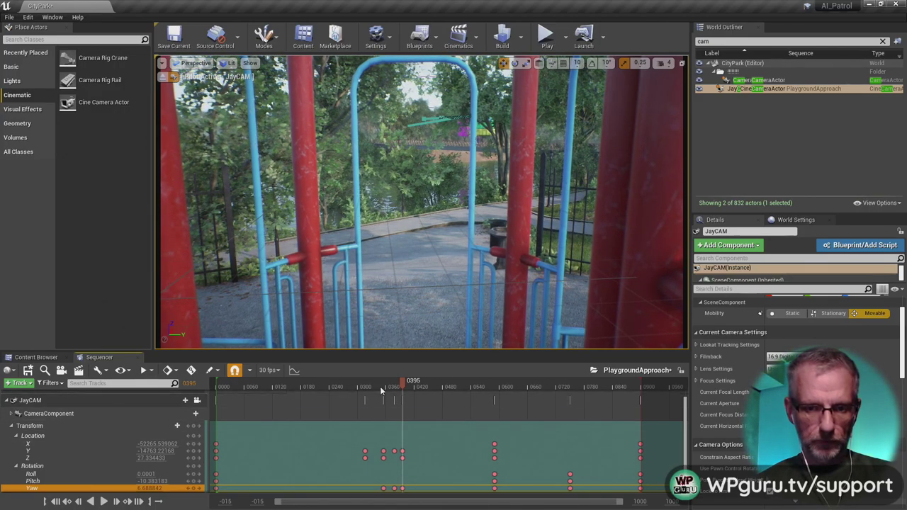
pyautogui.moveTo(400, 383); pyautogui.dragTo(378, 390)
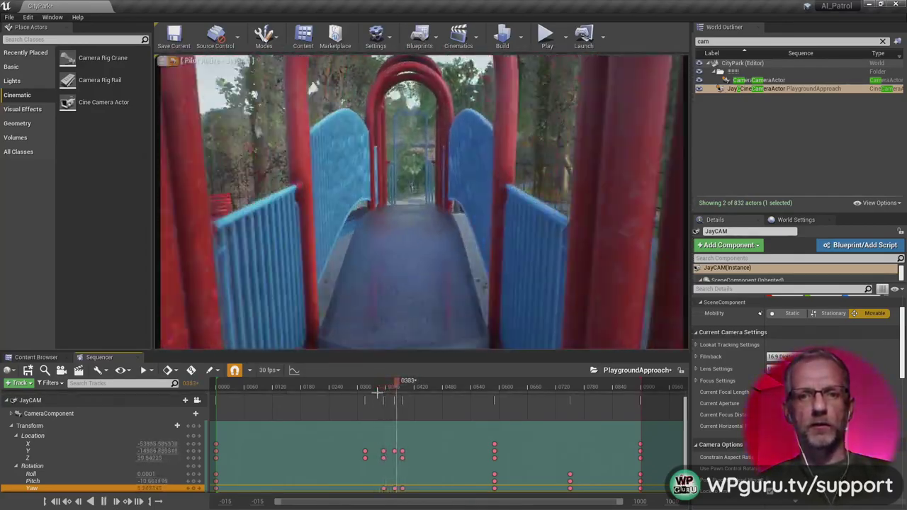
pyautogui.press('space')
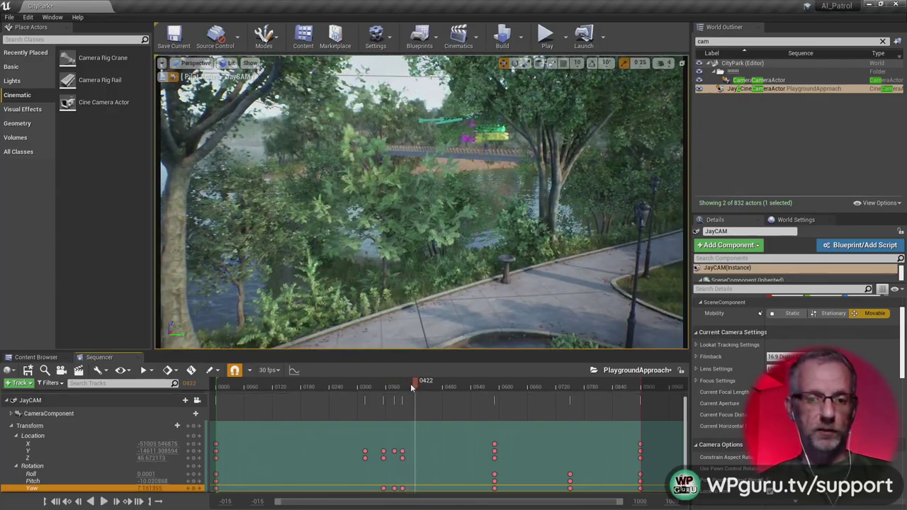
pyautogui.moveTo(412, 388); pyautogui.dragTo(362, 390)
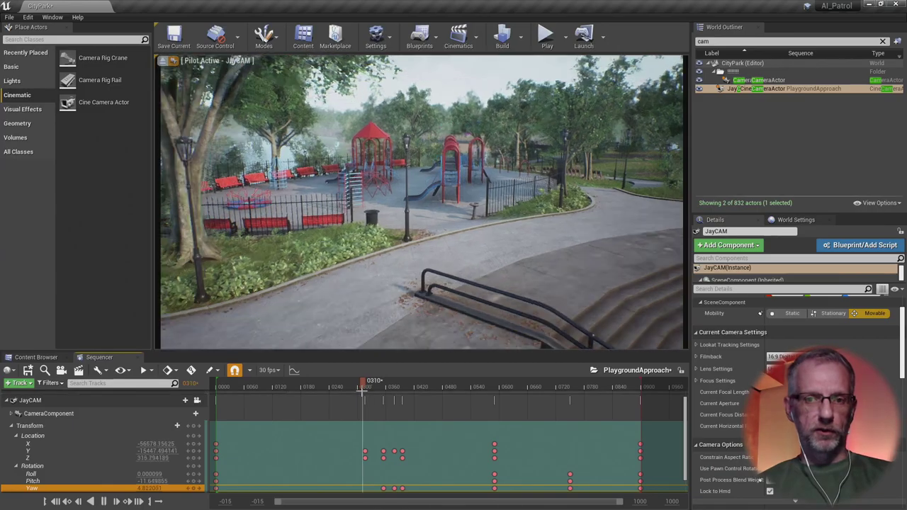
pyautogui.press('space')
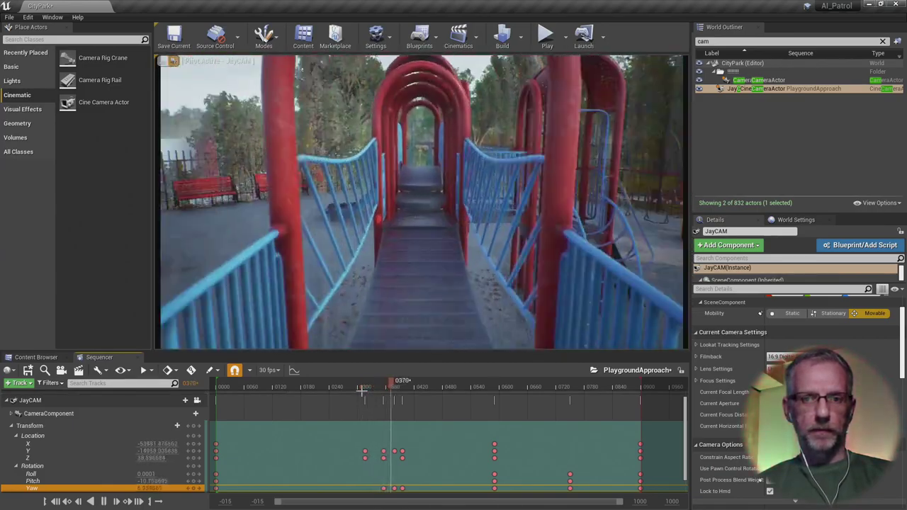
pyautogui.press('space')
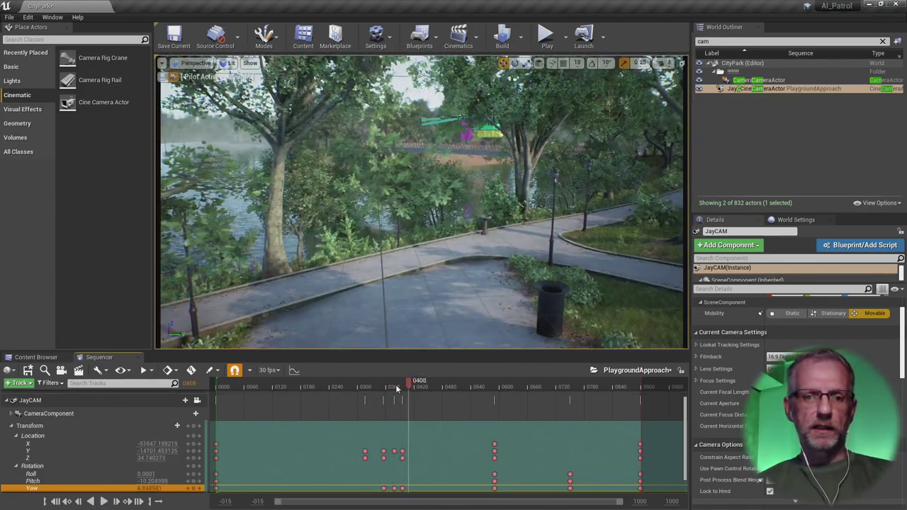
pyautogui.moveTo(409, 384); pyautogui.dragTo(400, 404)
pyautogui.rightClick(399, 402)
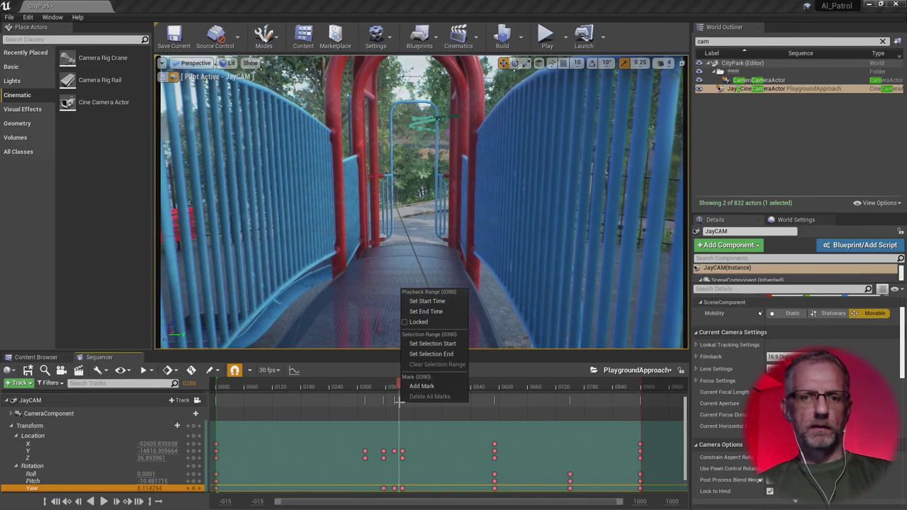
# - Delete JayCAM's Location Y and Yaw keys at frame 378
pyautogui.click(390, 388)
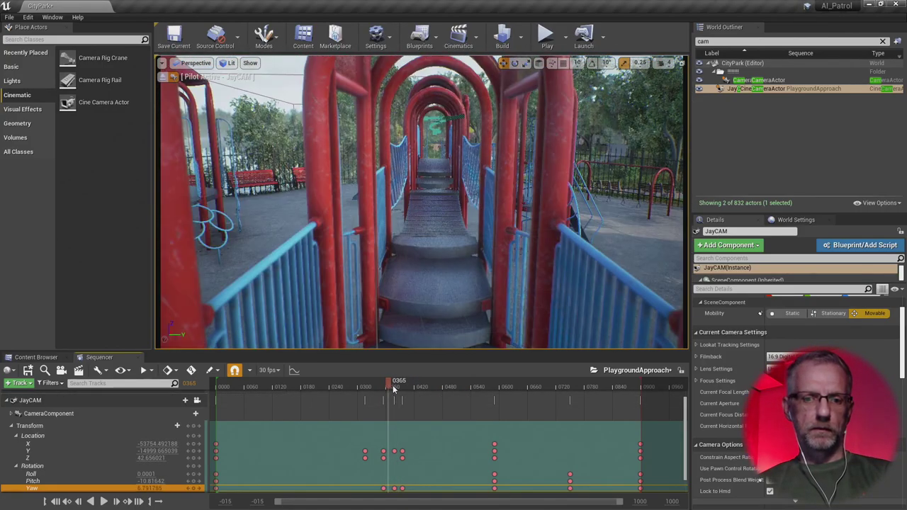
pyautogui.moveTo(382, 390)
pyautogui.mouseDown()
pyautogui.moveTo(371, 392)
pyautogui.moveTo(409, 390)
pyautogui.moveTo(381, 390)
pyautogui.moveTo(397, 394)
pyautogui.mouseUp()
pyautogui.click(394, 452)
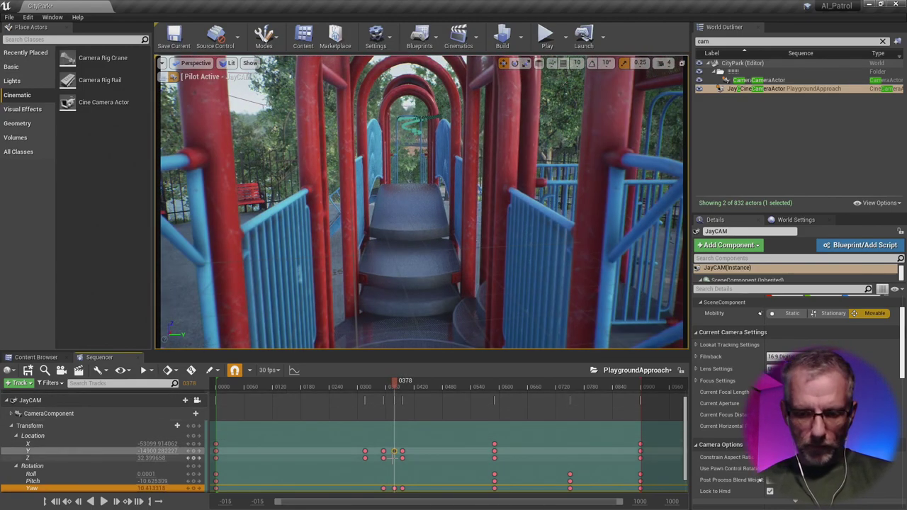
pyautogui.press('Delete')
pyautogui.click(394, 488)
pyautogui.press('Delete')
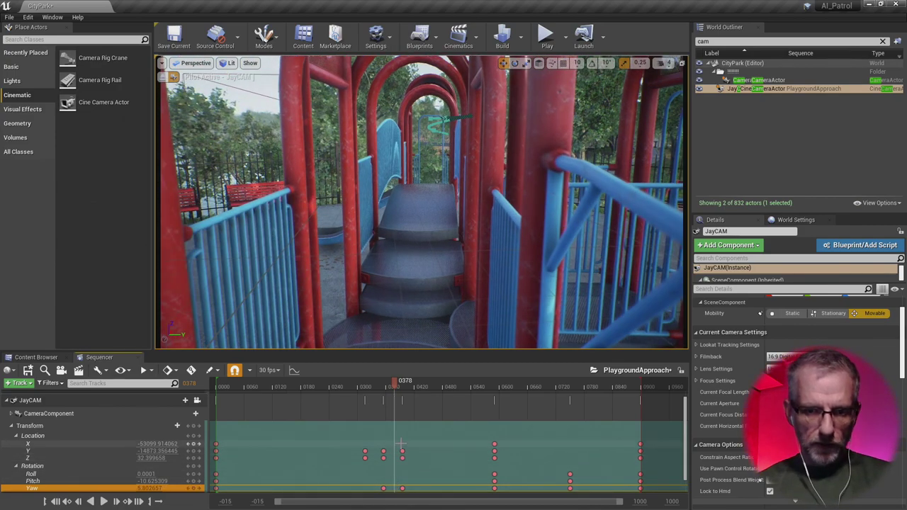
# - Preview the straighter path and compare the camera at the 0355 and 0395 keys
pyautogui.moveTo(396, 386)
pyautogui.mouseDown()
pyautogui.moveTo(382, 387)
pyautogui.moveTo(404, 390)
pyautogui.moveTo(380, 391)
pyautogui.mouseUp()
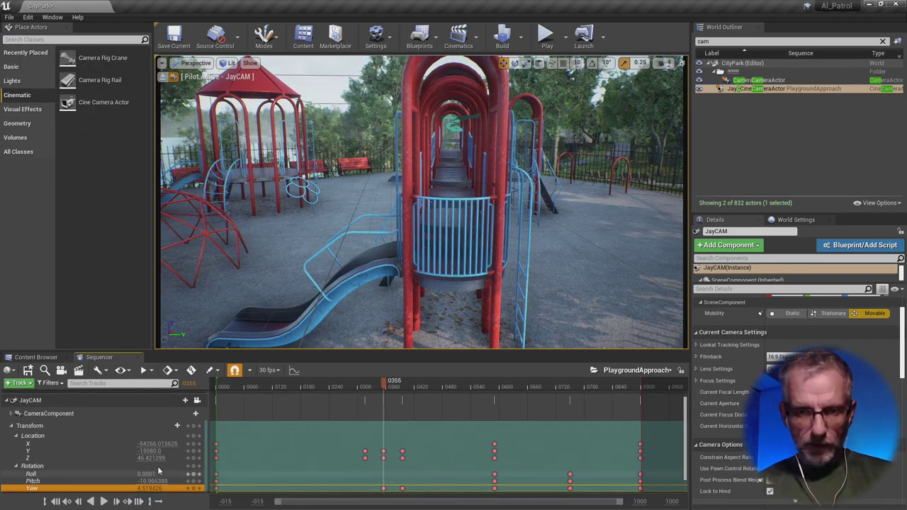
pyautogui.press('.')
pyautogui.press(',')
pyautogui.press('.')
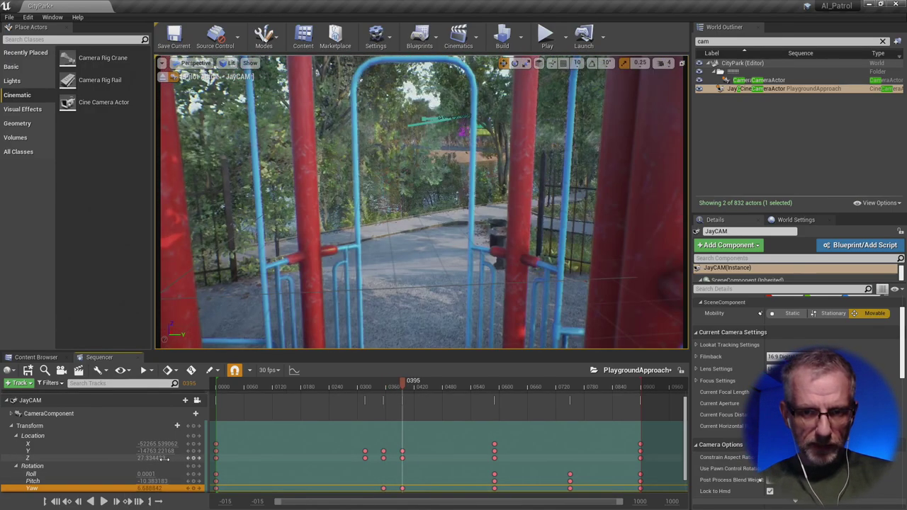
pyautogui.press(',')
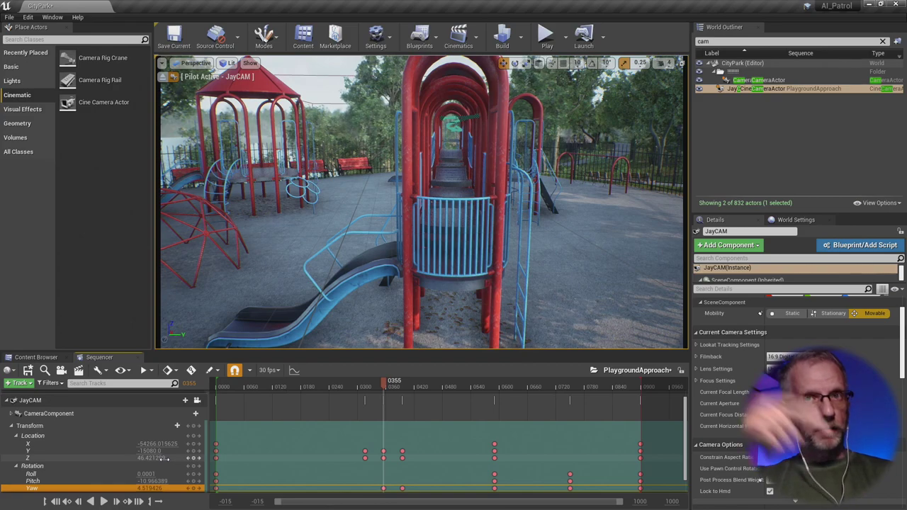
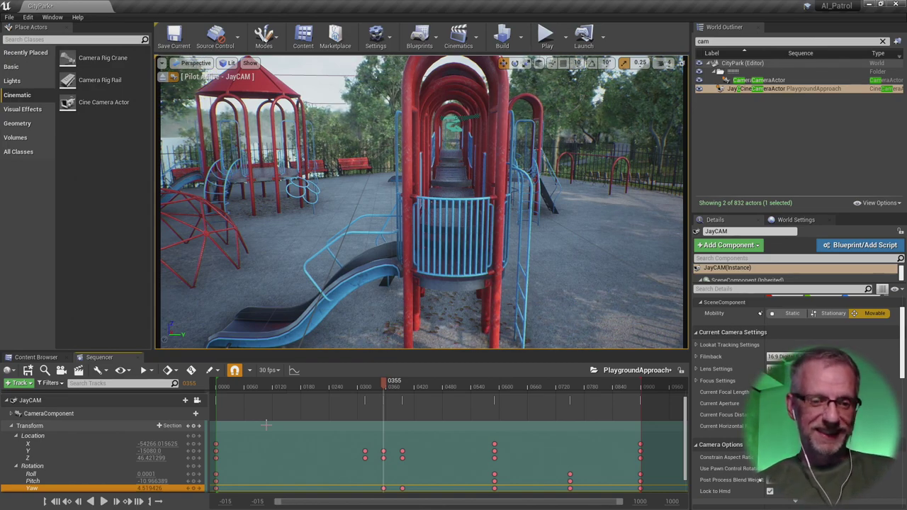
# - Set JayCAM's Location Y to -15080.0 and scrub through the move past the play structure
pyautogui.click(153, 451)
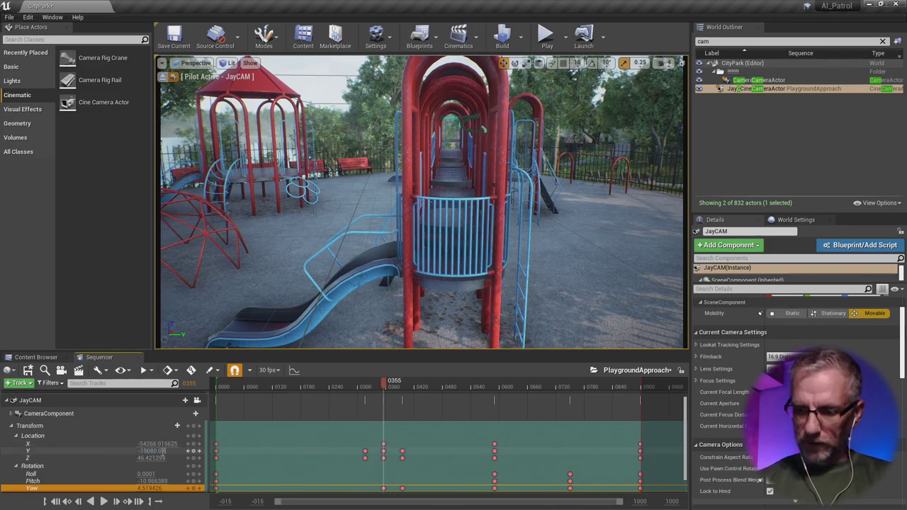
pyautogui.press('Return')
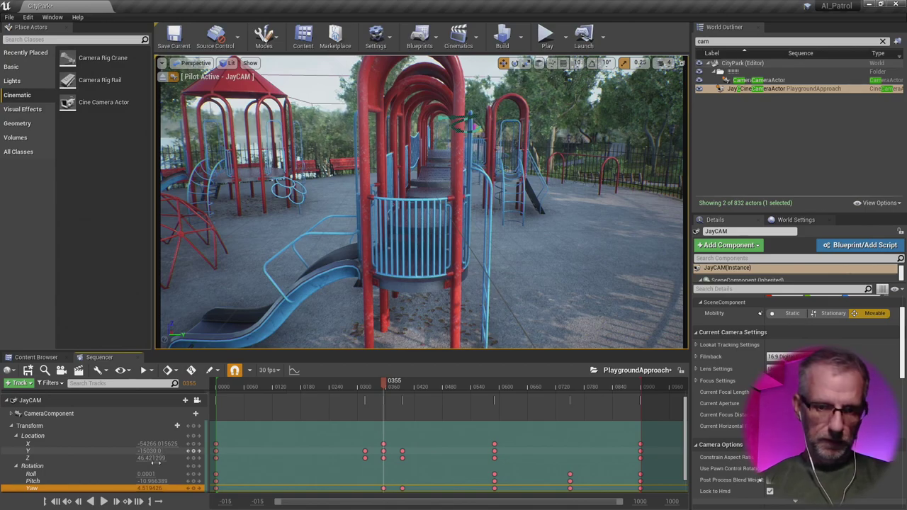
pyautogui.moveTo(384, 386)
pyautogui.mouseDown()
pyautogui.moveTo(401, 383)
pyautogui.moveTo(376, 384)
pyautogui.moveTo(415, 387)
pyautogui.moveTo(377, 388)
pyautogui.mouseUp()
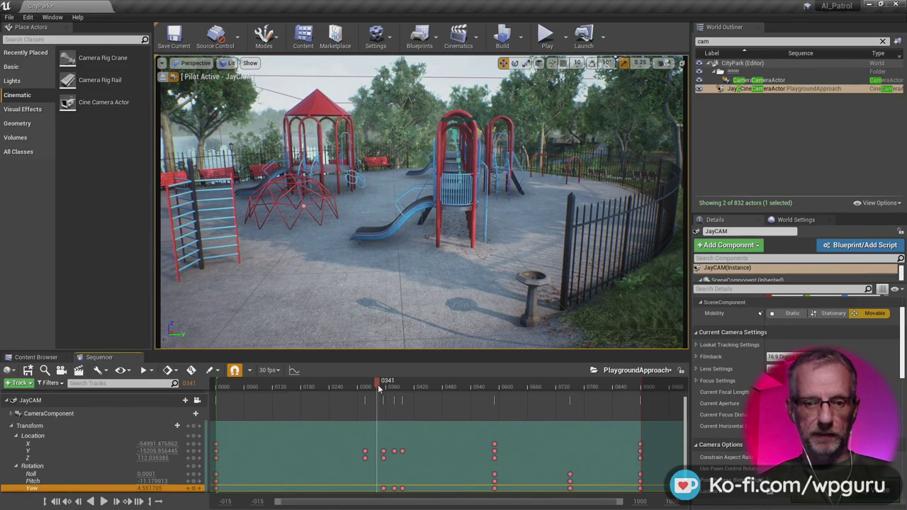
pyautogui.moveTo(383, 387)
pyautogui.mouseDown()
pyautogui.moveTo(410, 388)
pyautogui.moveTo(401, 389)
pyautogui.mouseUp()
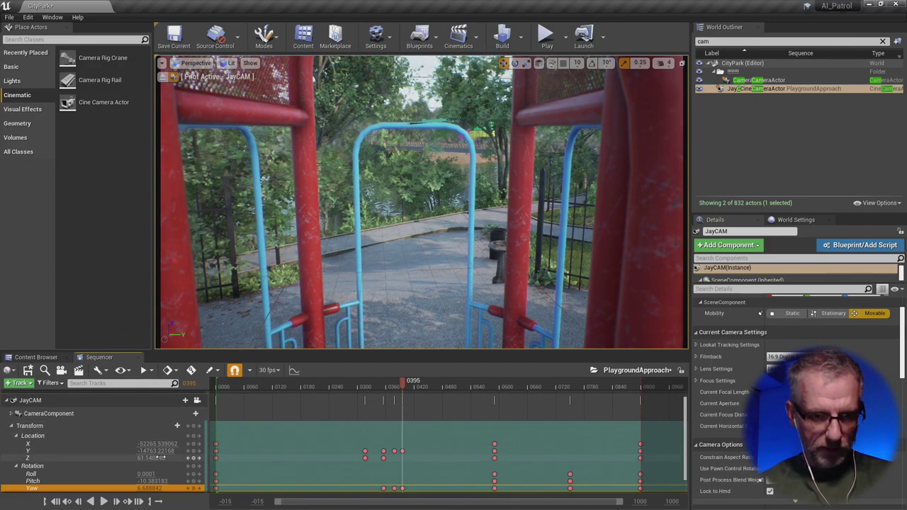
# - Lower JayCAM's height near frame 0395 and review the shot from frame 0353 to 0395
pyautogui.moveTo(163, 458); pyautogui.dragTo(147, 458)
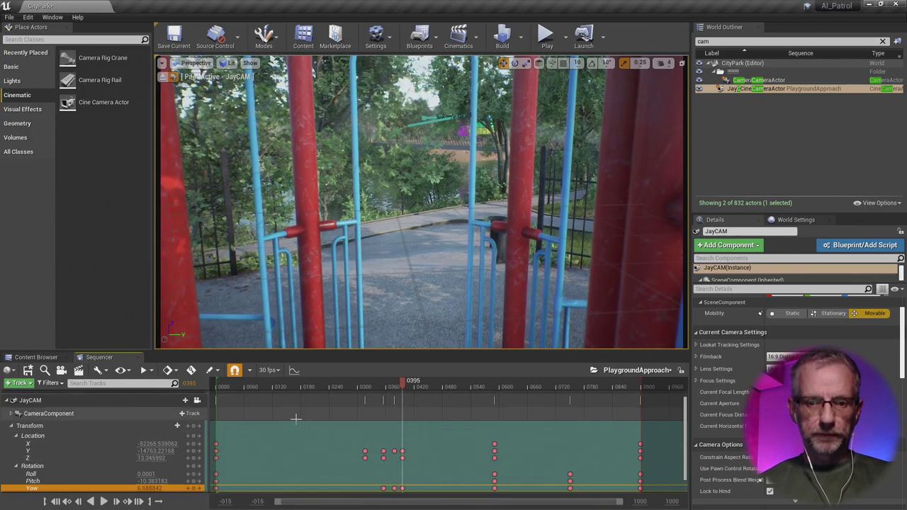
pyautogui.moveTo(406, 389); pyautogui.dragTo(363, 415)
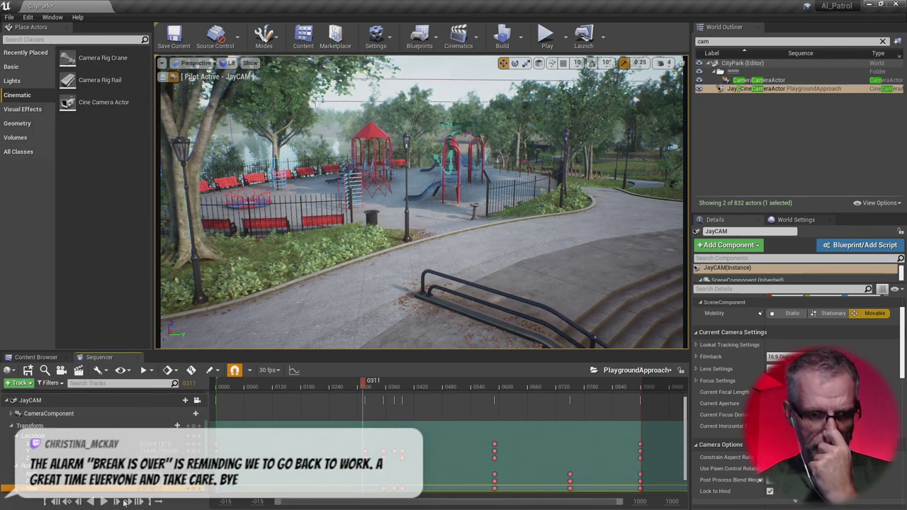
pyautogui.click(121, 502)
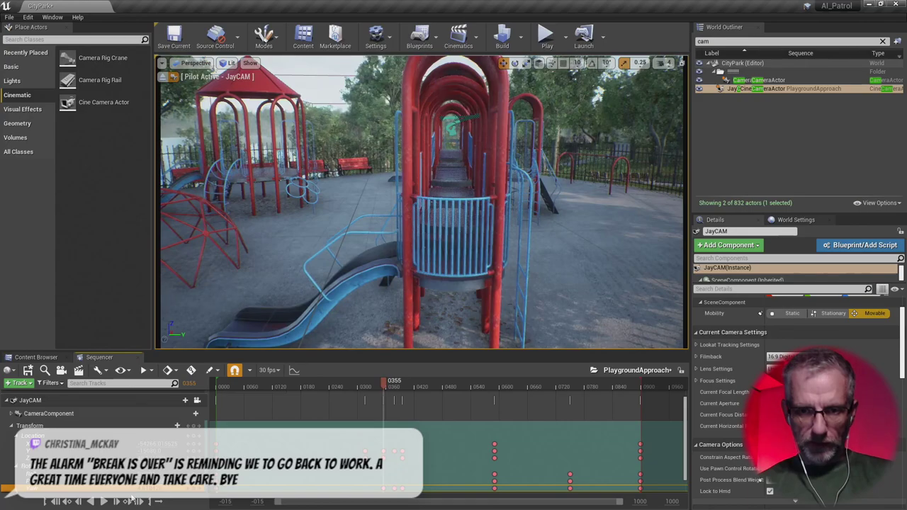
# - Step through JayCAM's keys back to frame 0321 and select the Location Z track
pyautogui.click(131, 501)
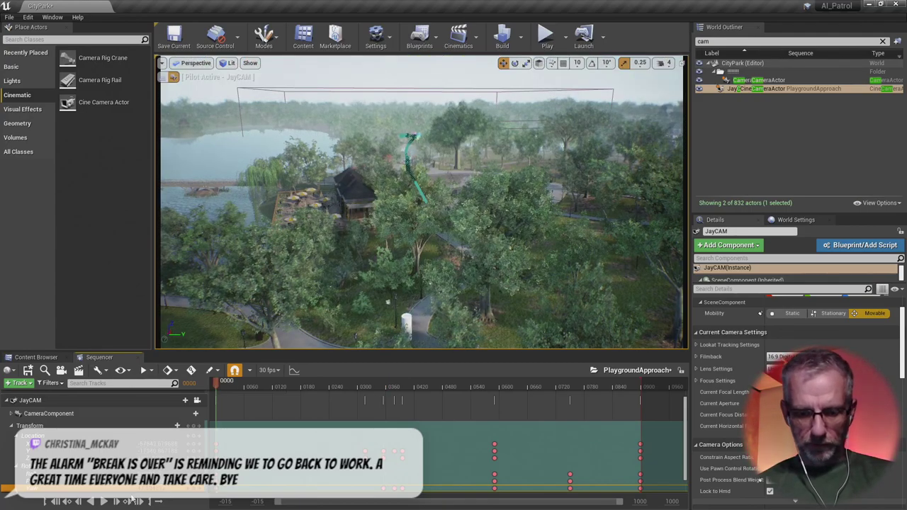
pyautogui.click(131, 501)
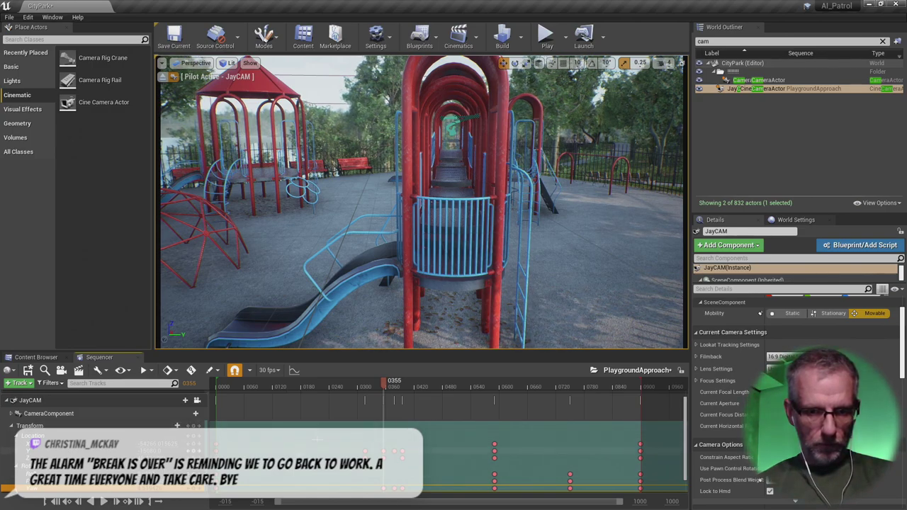
pyautogui.click(372, 389)
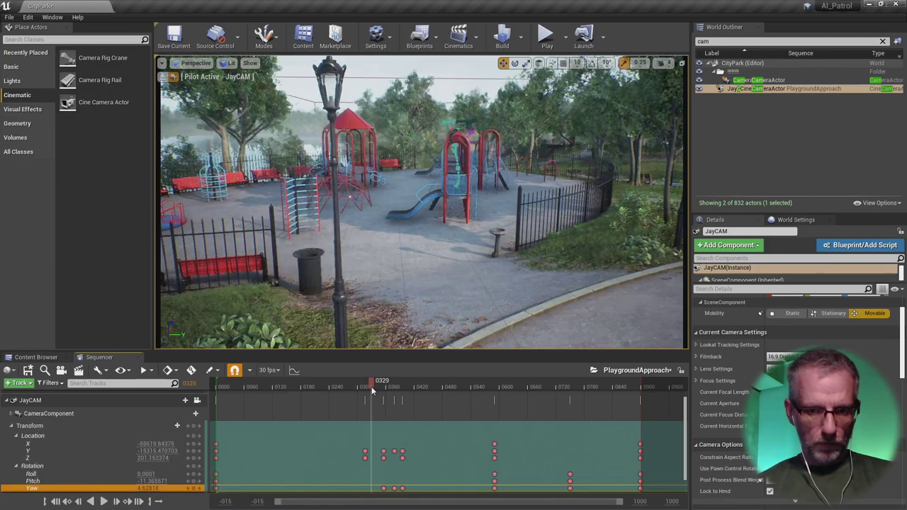
pyautogui.moveTo(371, 388); pyautogui.dragTo(367, 388)
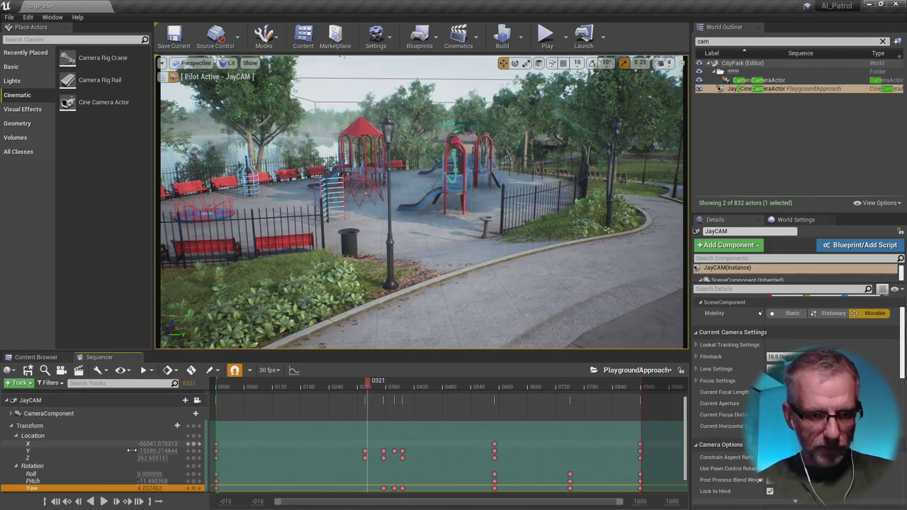
pyautogui.click(115, 458)
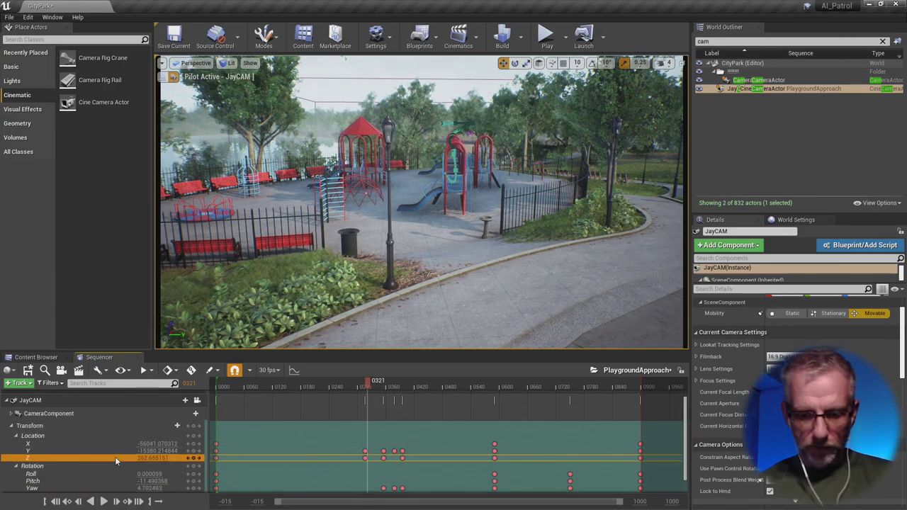
# - Step through JayCAM's Location Z and Yaw keys, landing on the Z key at 0316
pyautogui.press(',')
pyautogui.press('.')
pyautogui.press(',')
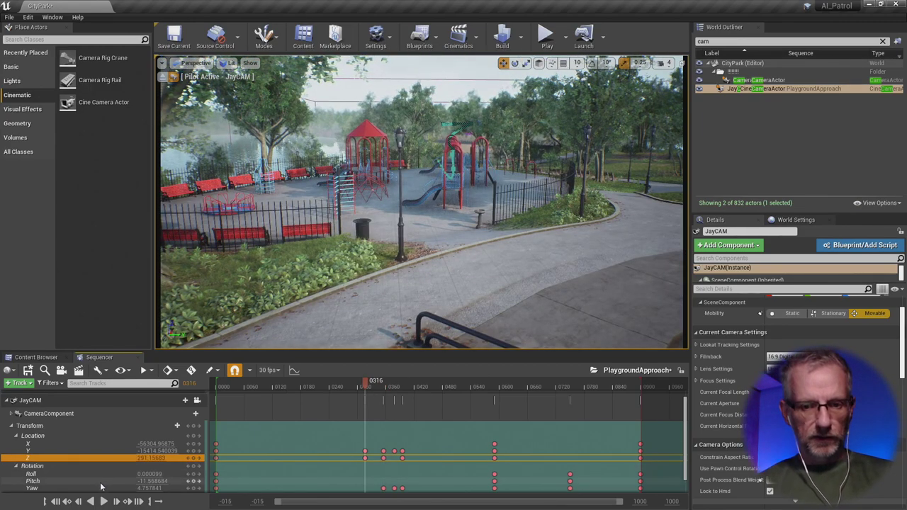
pyautogui.click(101, 488)
pyautogui.press('.')
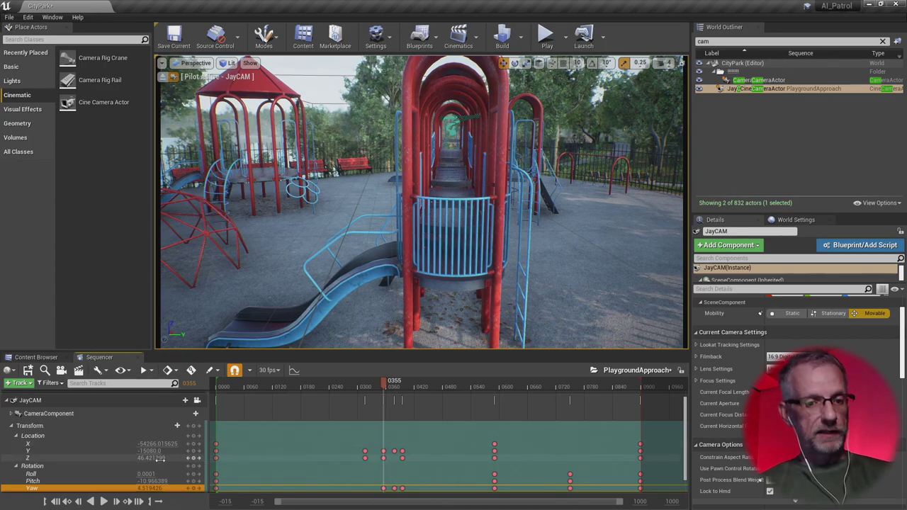
pyautogui.click(128, 459)
pyautogui.press(',')
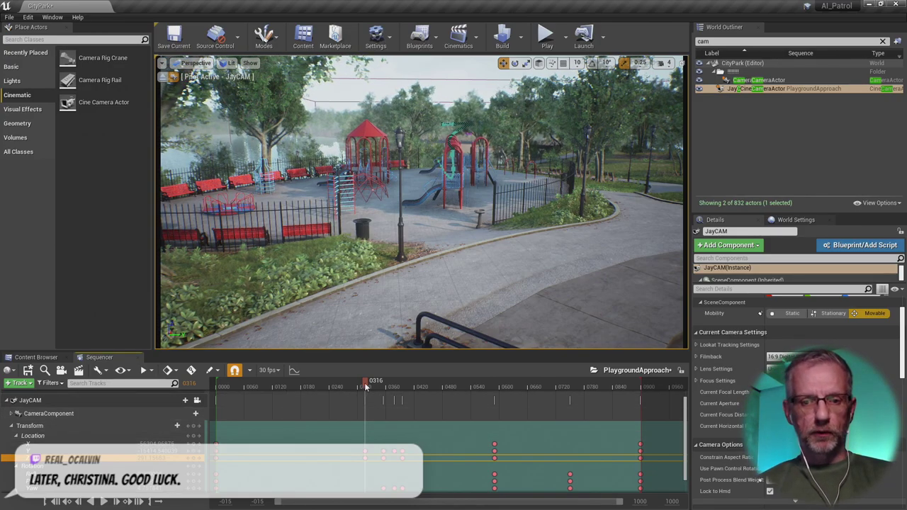
# - Scrub back to frame 0277 and pull JayCAM out of the tree foliage
pyautogui.moveTo(367, 386)
pyautogui.mouseDown()
pyautogui.moveTo(358, 387)
pyautogui.moveTo(388, 386)
pyautogui.moveTo(355, 394)
pyautogui.moveTo(367, 400)
pyautogui.mouseUp()
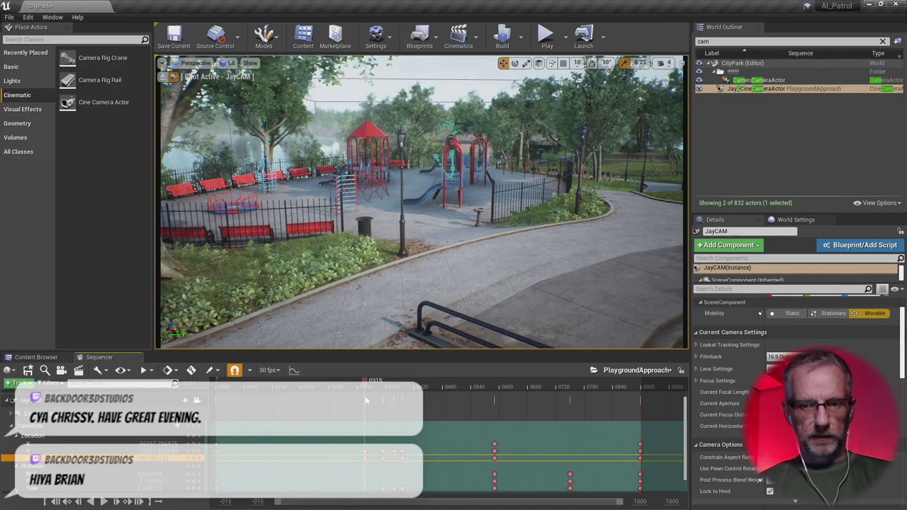
pyautogui.moveTo(366, 400); pyautogui.dragTo(365, 400)
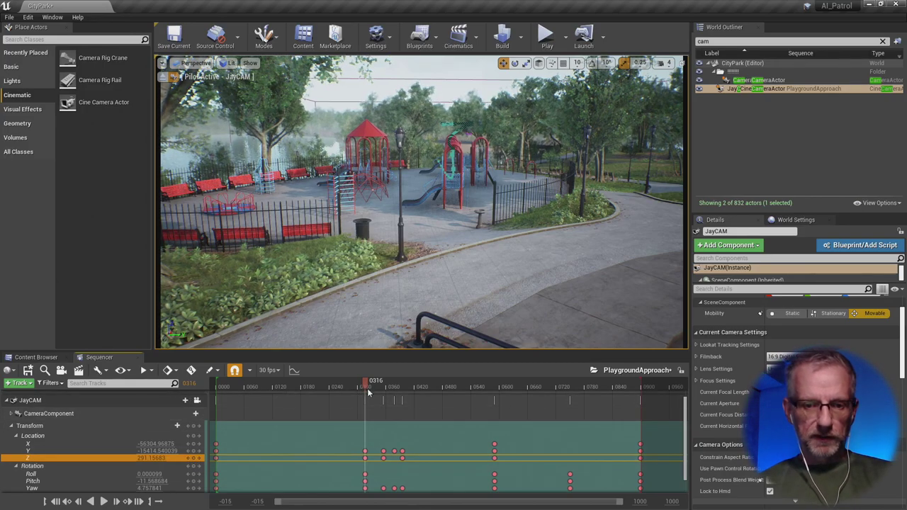
pyautogui.moveTo(365, 385); pyautogui.dragTo(341, 390)
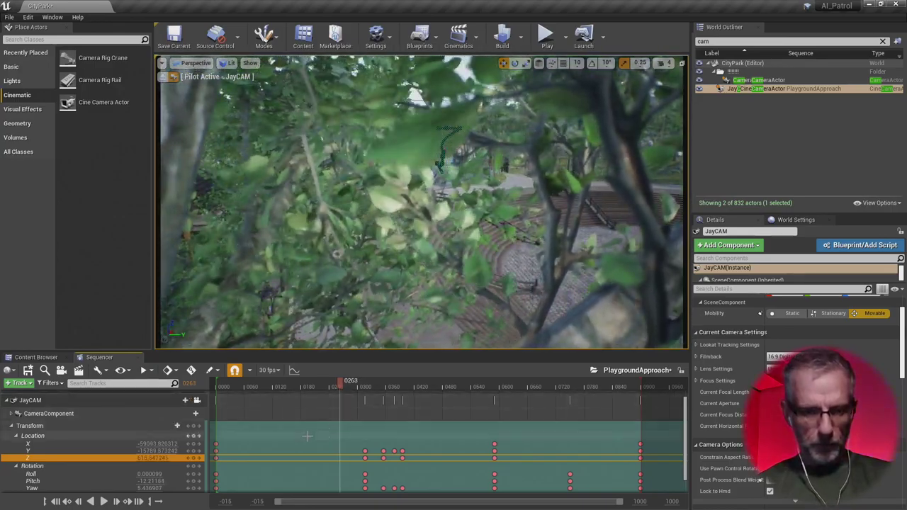
pyautogui.moveTo(156, 451); pyautogui.dragTo(200, 451)
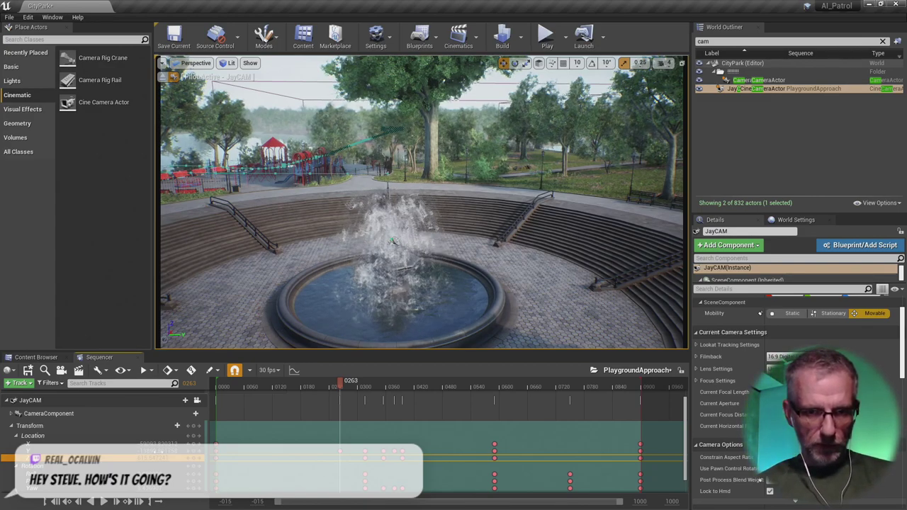
# - Fly the piloted JayCAM toward the fountain railing and key its rotation and location at frame 0263
pyautogui.rightClick(160, 451)
pyautogui.press('Escape')
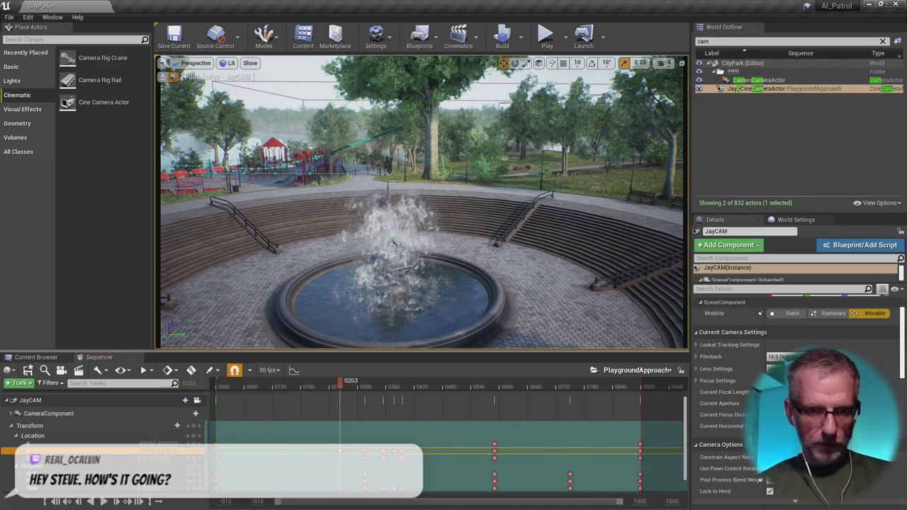
pyautogui.moveTo(170, 450); pyautogui.dragTo(179, 451)
pyautogui.press('Up')
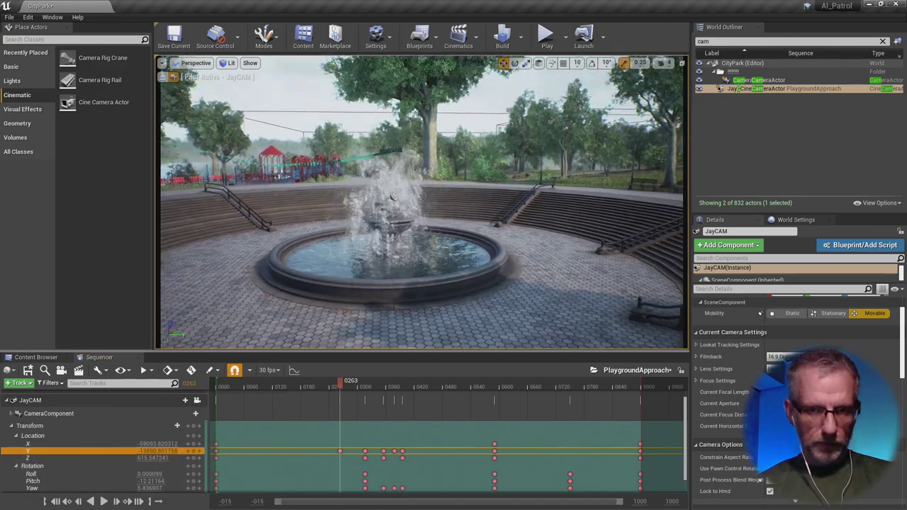
pyautogui.press('Up')
pyautogui.press('Down')
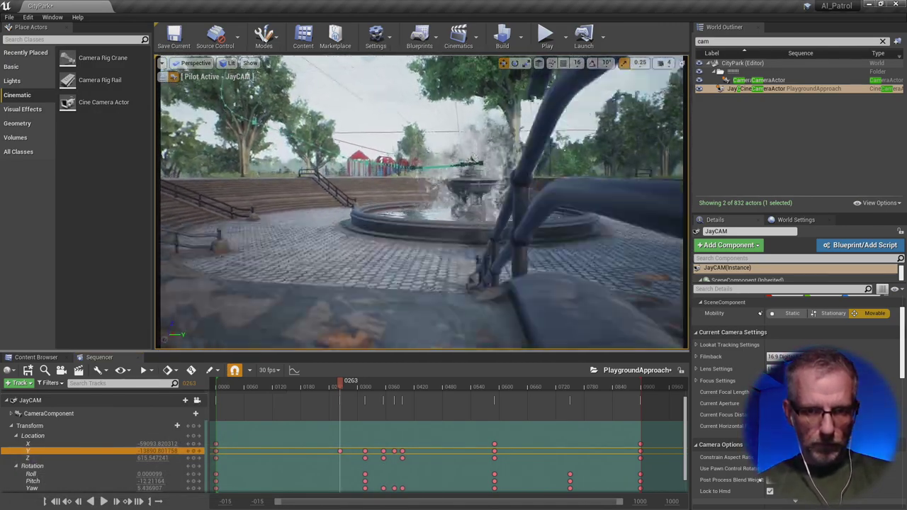
pyautogui.press('Up')
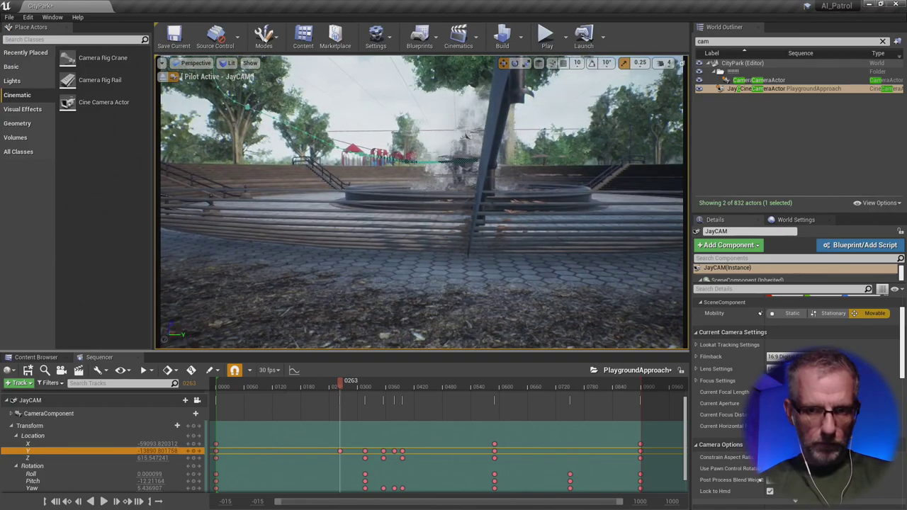
pyautogui.press('Down')
pyautogui.press('Up')
pyautogui.press('Down')
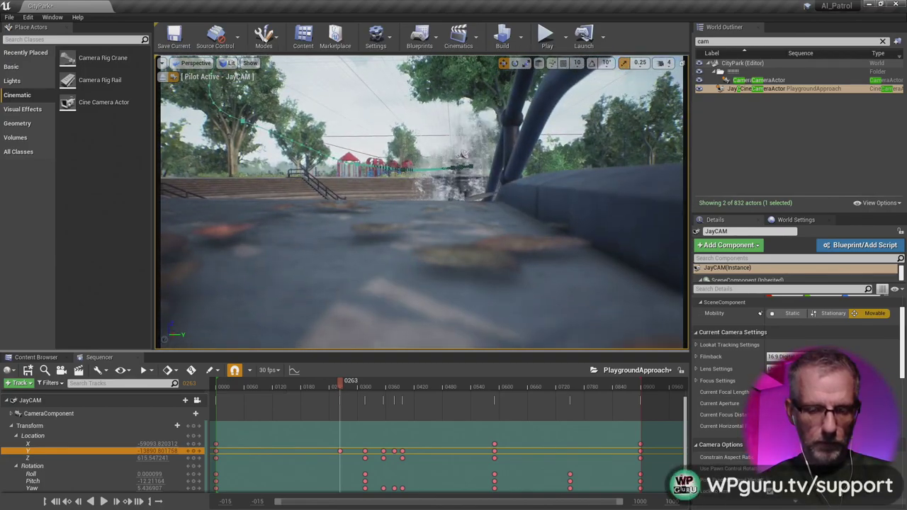
pyautogui.press('Up')
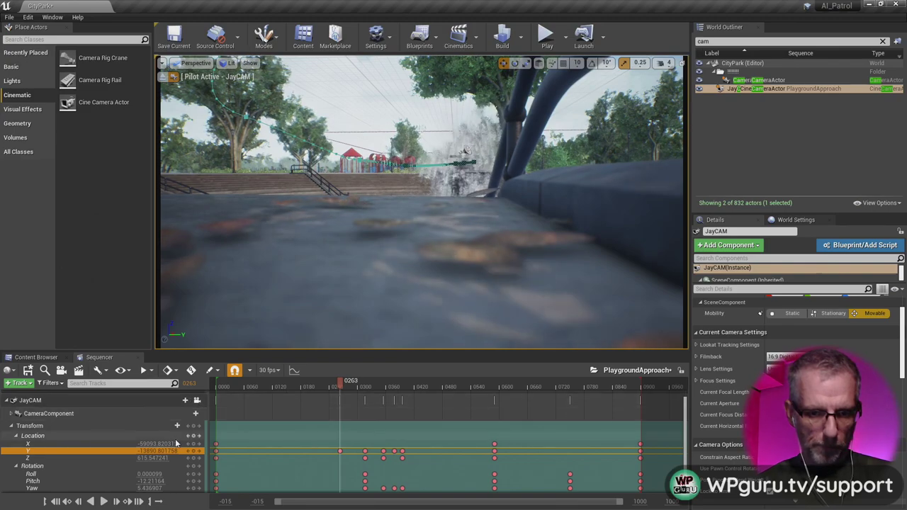
pyautogui.press('Down')
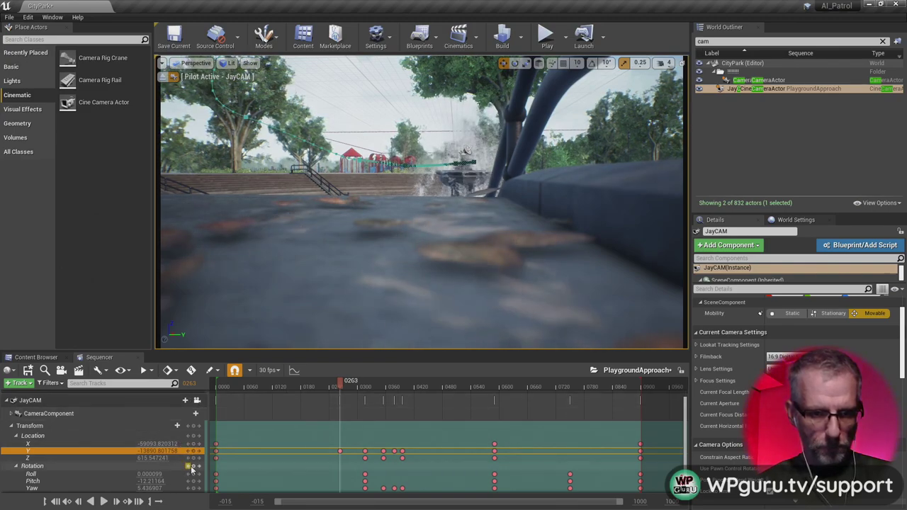
pyautogui.click(193, 466)
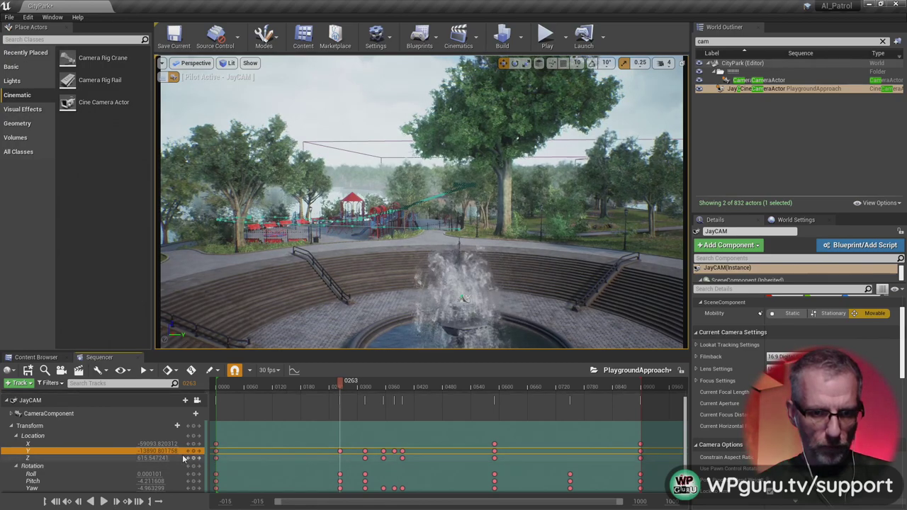
pyautogui.click(194, 437)
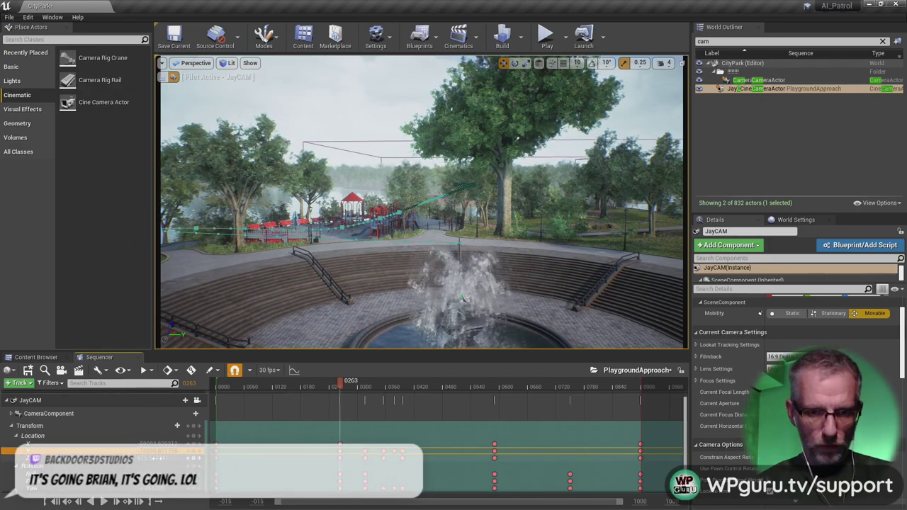
# - Fly JayCAM forward and down near the fountain, then swing its yaw to about -23
pyautogui.press('Up')
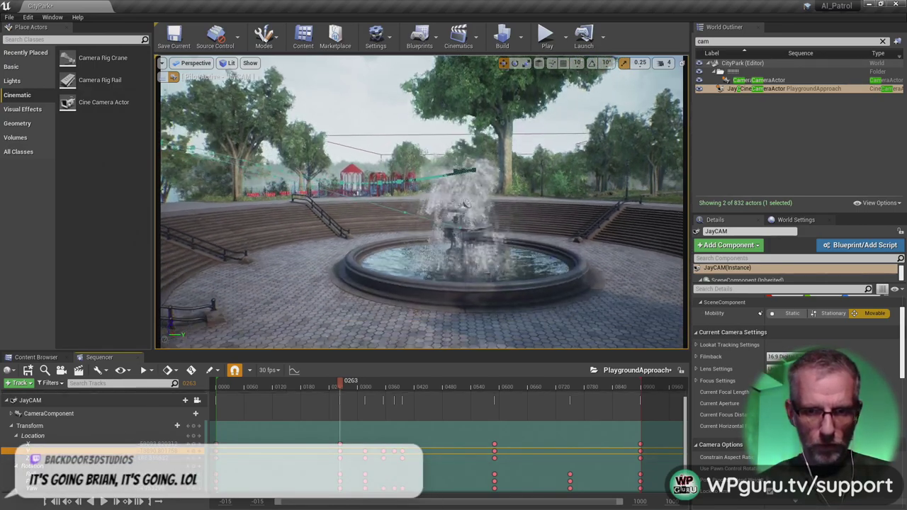
pyautogui.press('Up')
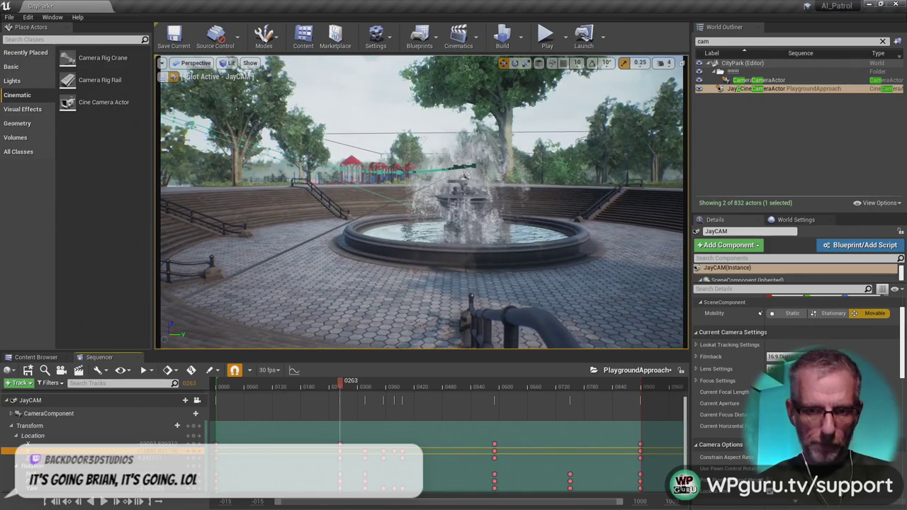
pyautogui.press('Up')
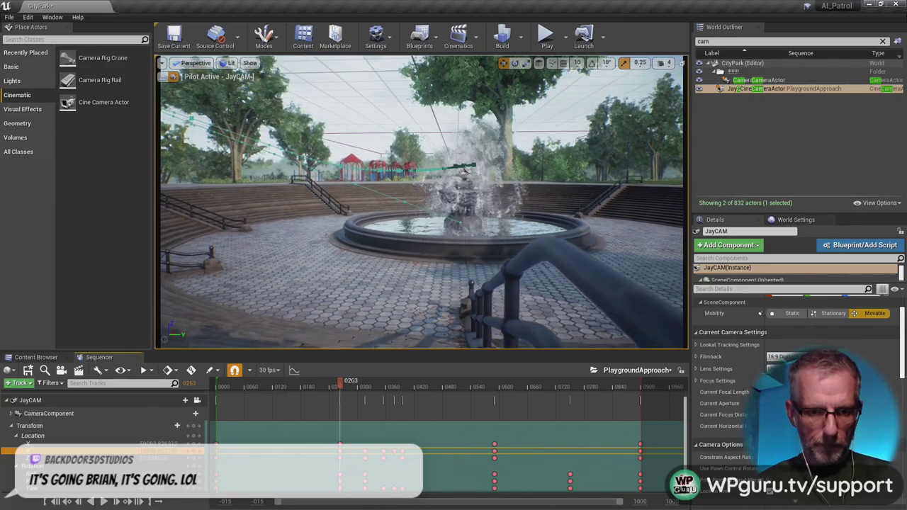
pyautogui.press('Up')
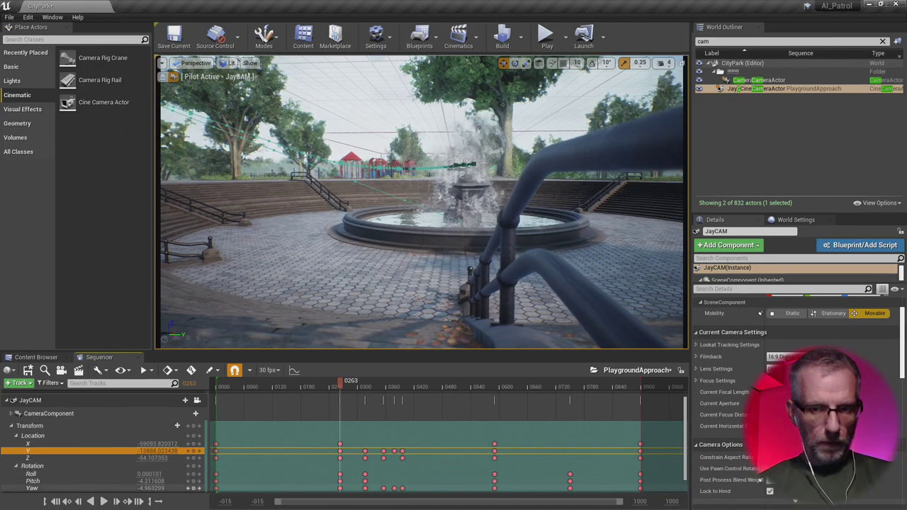
pyautogui.moveTo(160, 488)
pyautogui.mouseDown()
pyautogui.moveTo(126, 489)
pyautogui.moveTo(148, 489)
pyautogui.mouseUp()
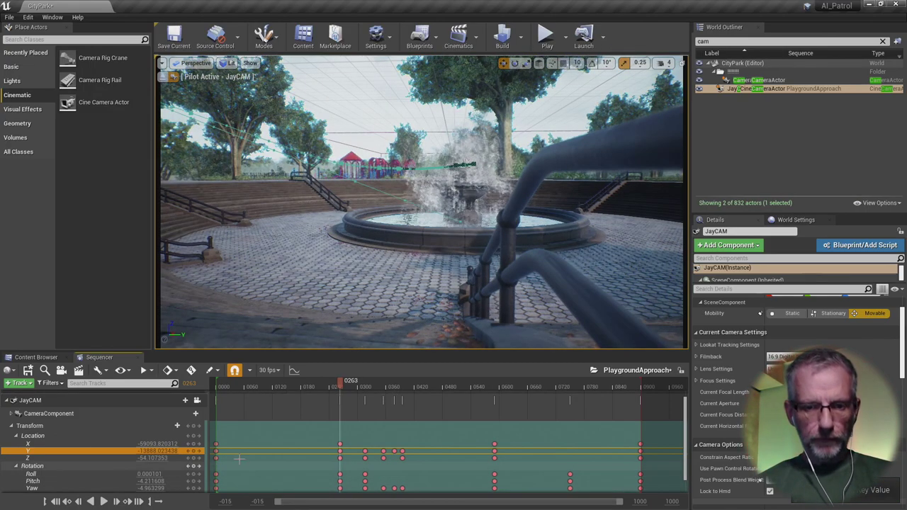
# - Scrub the Sequencer back to frame 0232 to preview JayCAM's shot
pyautogui.moveTo(340, 388); pyautogui.dragTo(380, 398)
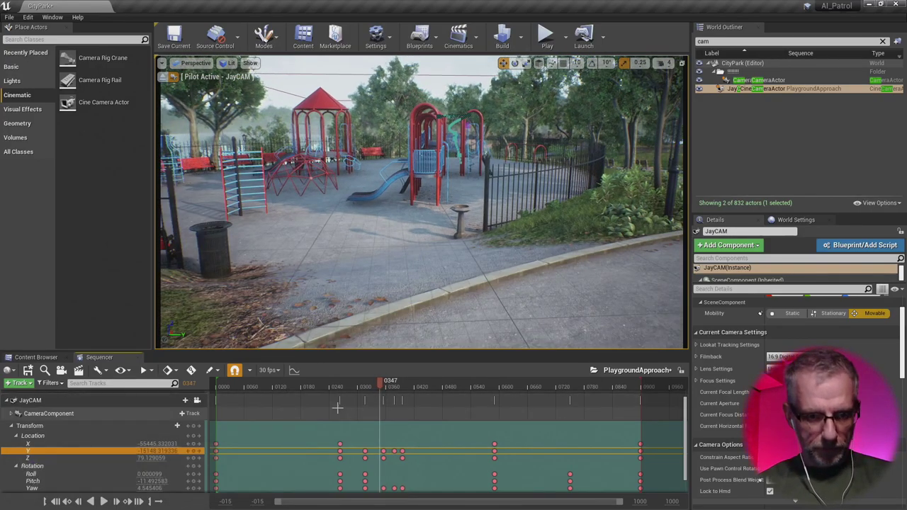
# - Key JayCAM's roll at frame 0355, swing its yaw to about 78 toward the fountain, and preview the path
pyautogui.click(126, 501)
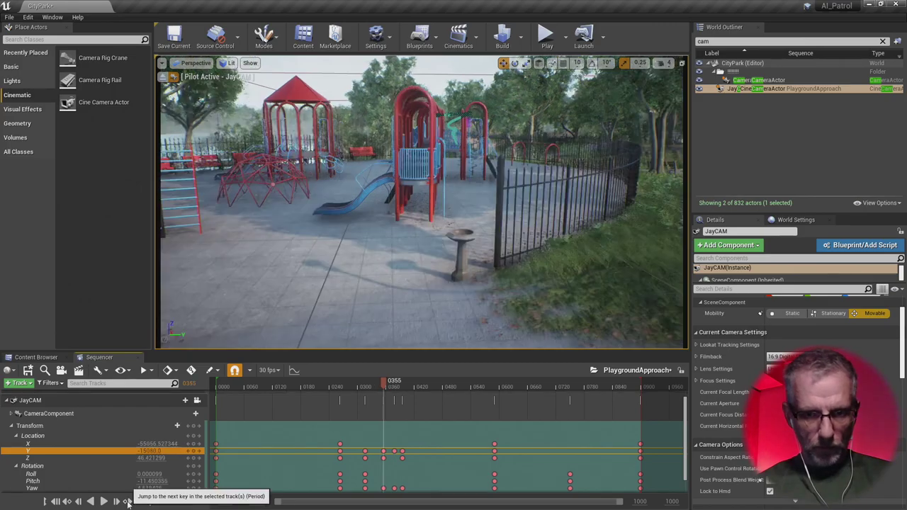
pyautogui.click(192, 475)
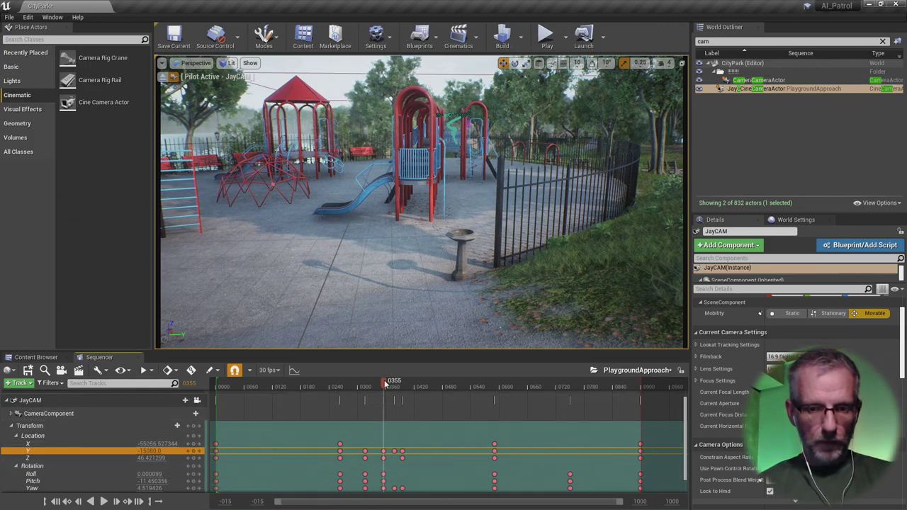
pyautogui.moveTo(384, 383); pyautogui.dragTo(374, 388)
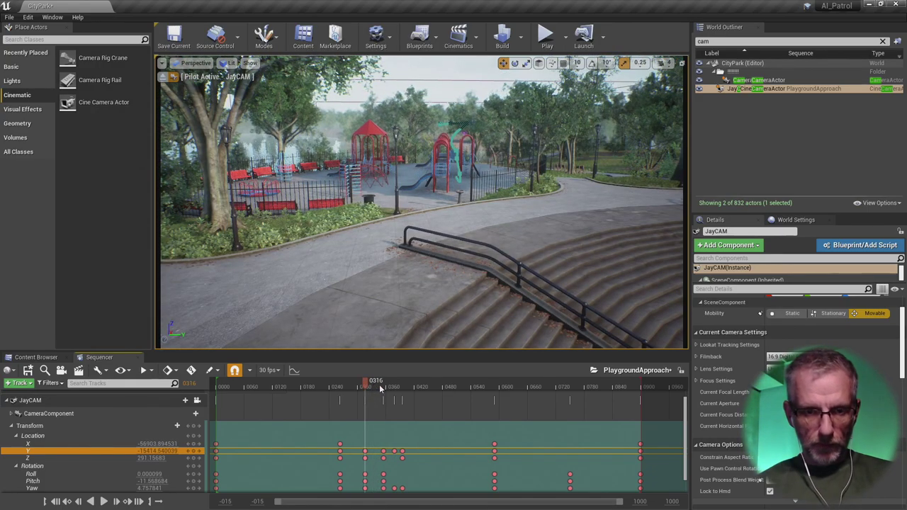
pyautogui.moveTo(150, 488); pyautogui.dragTo(216, 489)
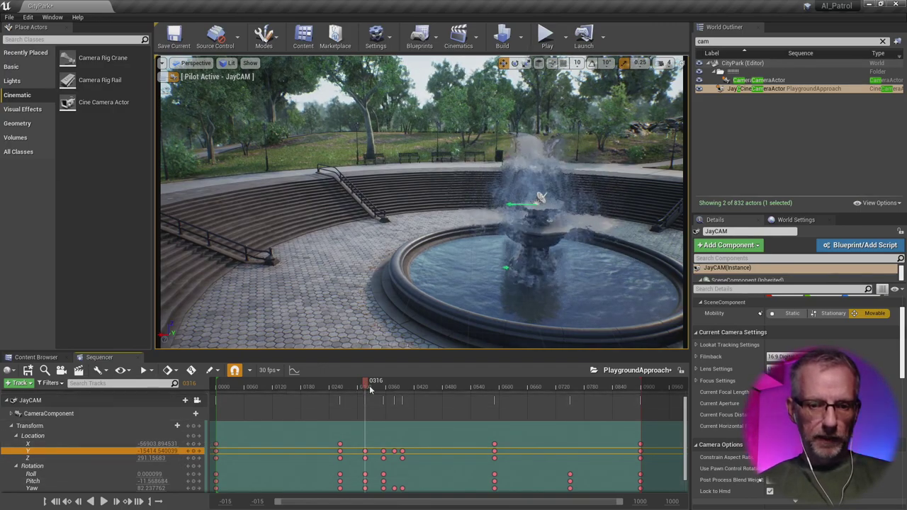
pyautogui.moveTo(364, 388); pyautogui.dragTo(329, 408)
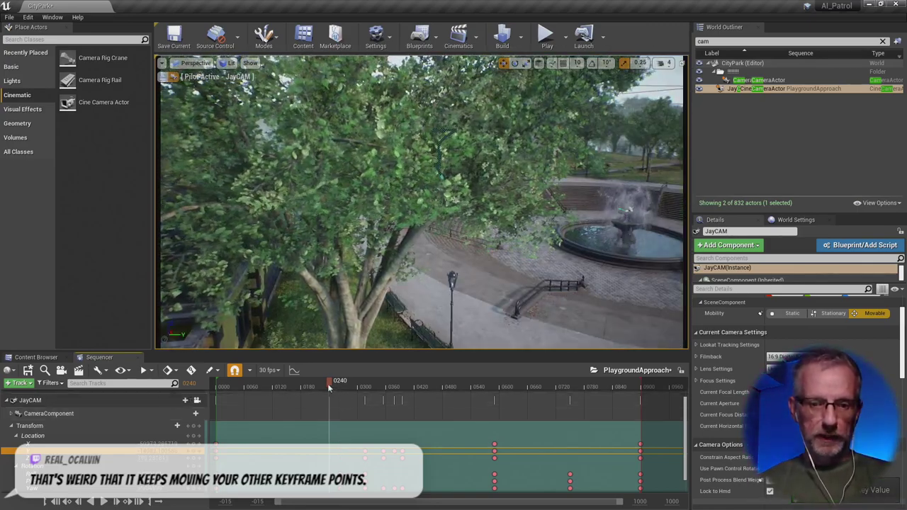
pyautogui.moveTo(330, 384); pyautogui.dragTo(213, 406)
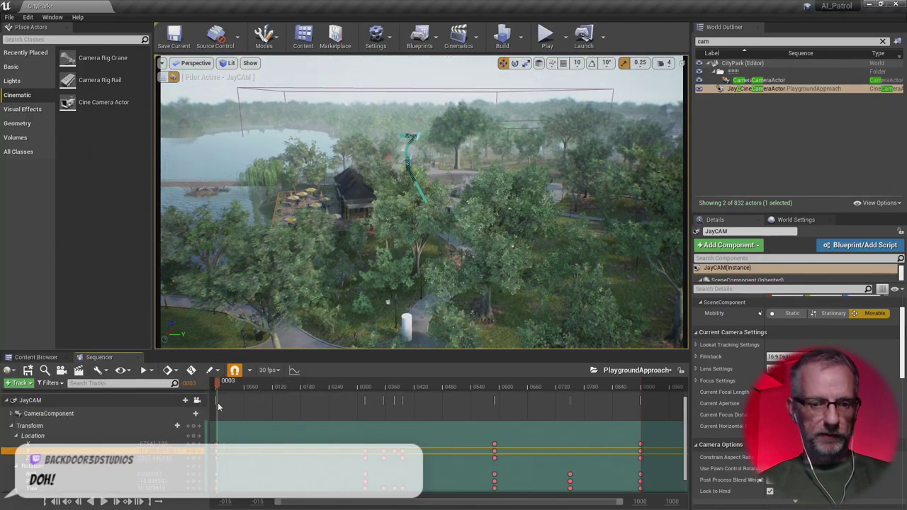
# - Add Location and Rotation keys for JayCAM at frame 0176, then delete them
pyautogui.moveTo(218, 406); pyautogui.dragTo(222, 406)
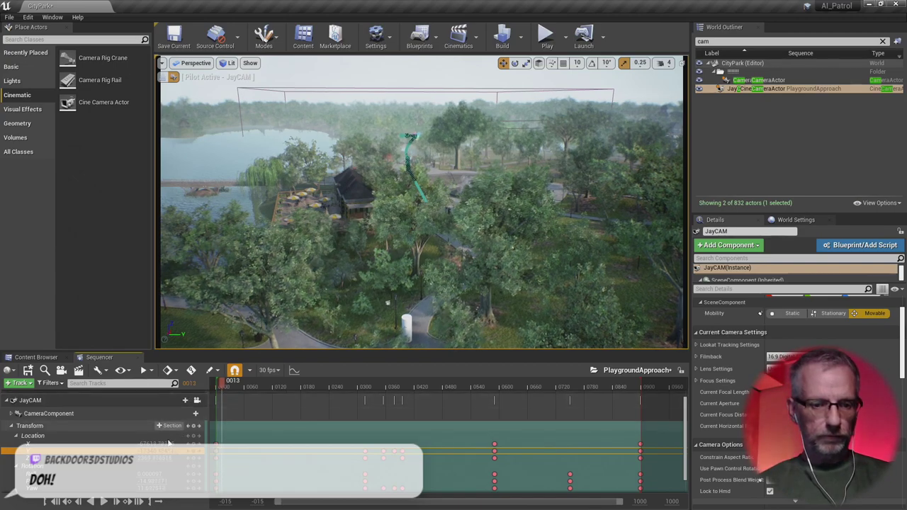
pyautogui.click(68, 502)
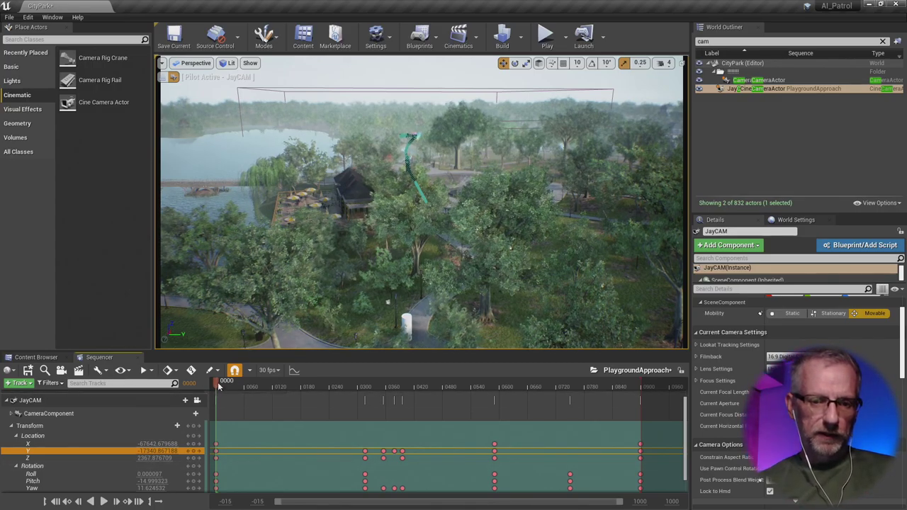
pyautogui.moveTo(229, 385); pyautogui.dragTo(301, 385)
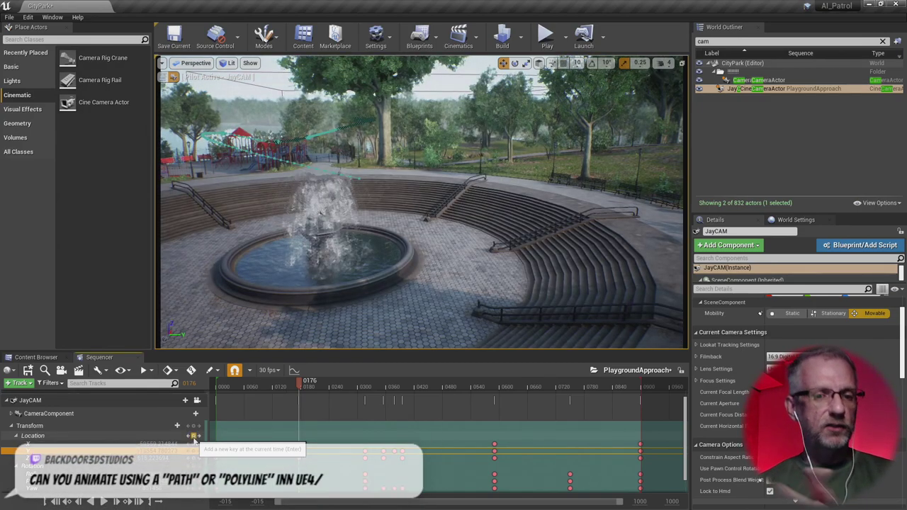
pyautogui.click(194, 438)
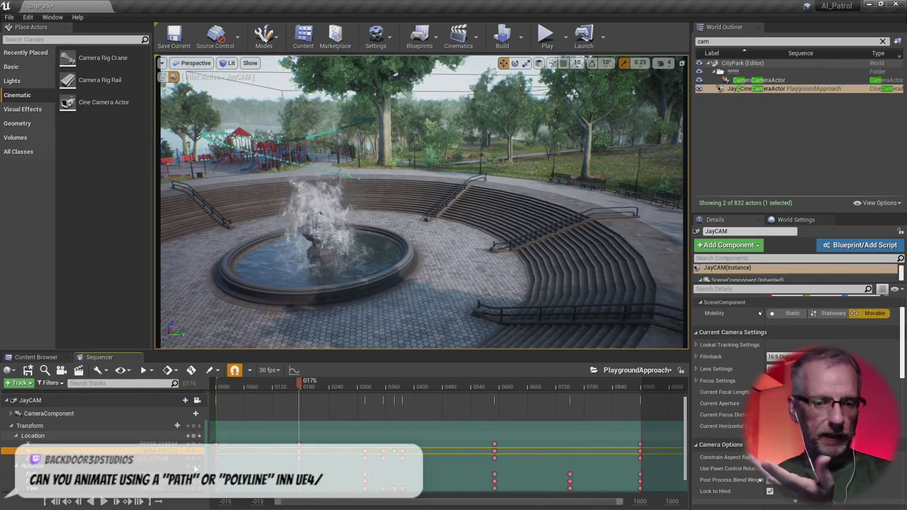
pyautogui.click(192, 468)
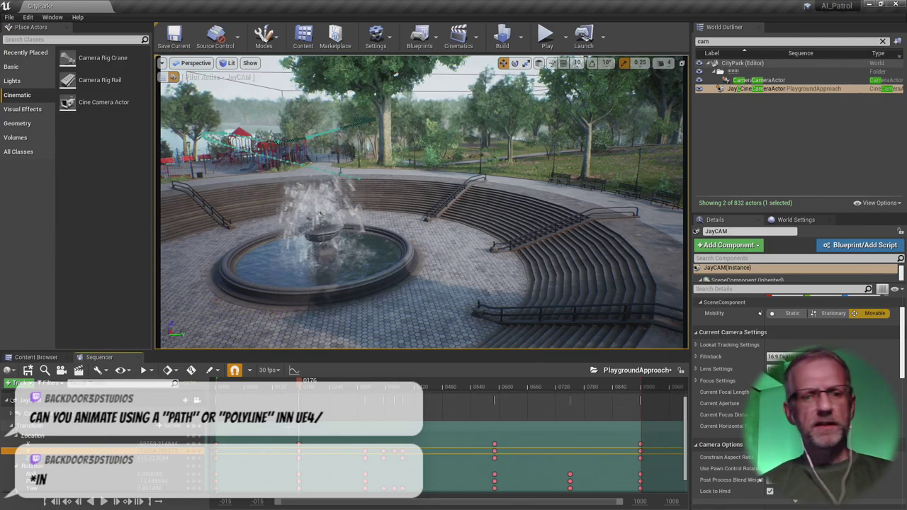
pyautogui.scroll(-2, 326, 496)
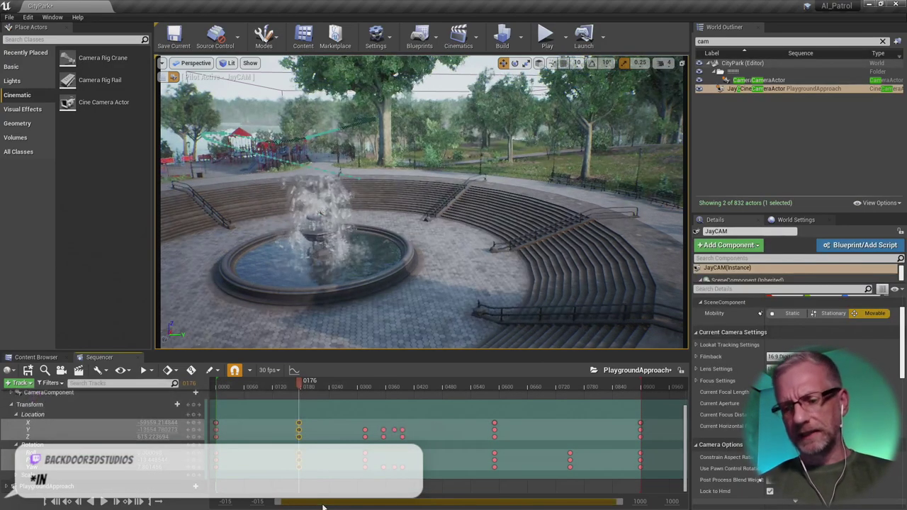
pyautogui.press('Delete')
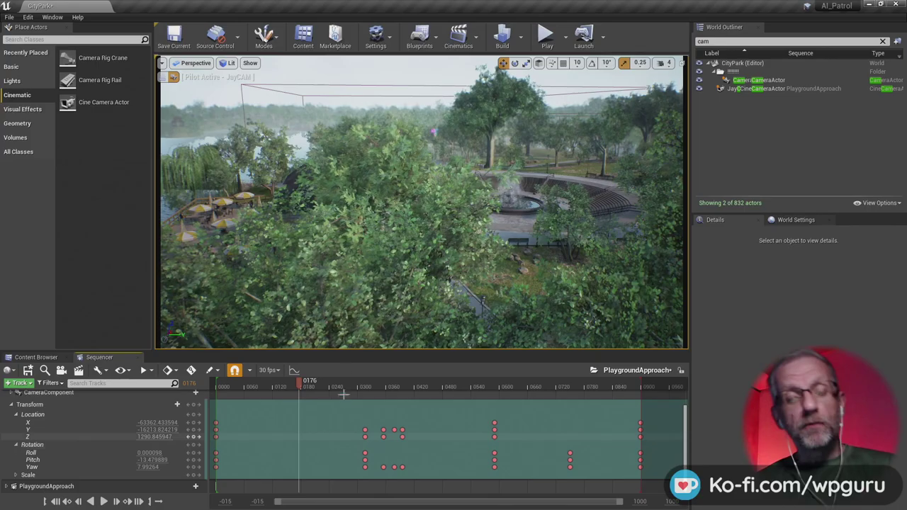
# - Preview JayCAM's path past frame 0300 toward the lake, then select the JayCAM cine camera
pyautogui.moveTo(395, 206); pyautogui.dragTo(477, 314)
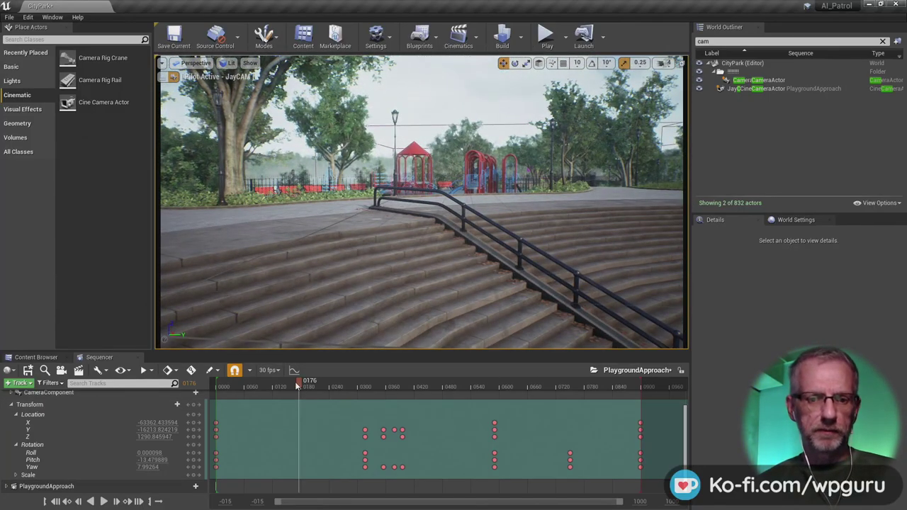
pyautogui.moveTo(301, 384); pyautogui.dragTo(429, 387)
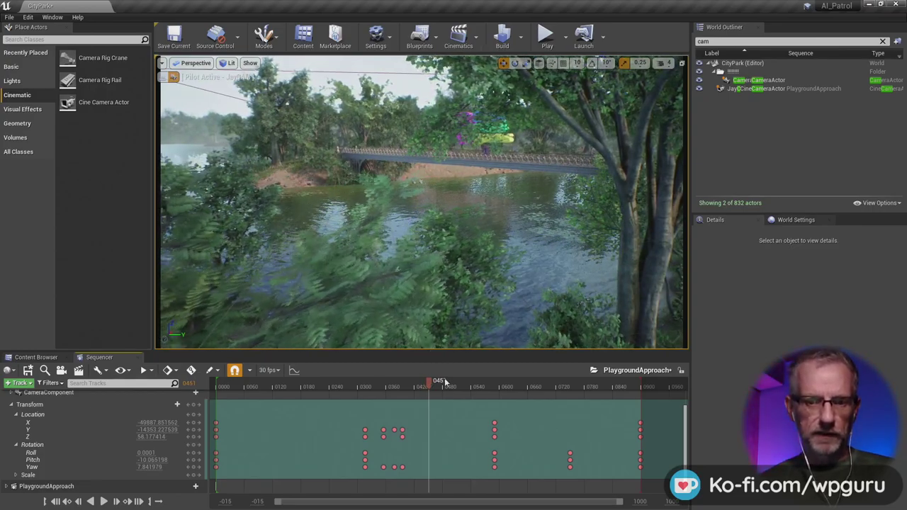
pyautogui.moveTo(430, 387); pyautogui.dragTo(474, 443)
pyautogui.click(762, 89)
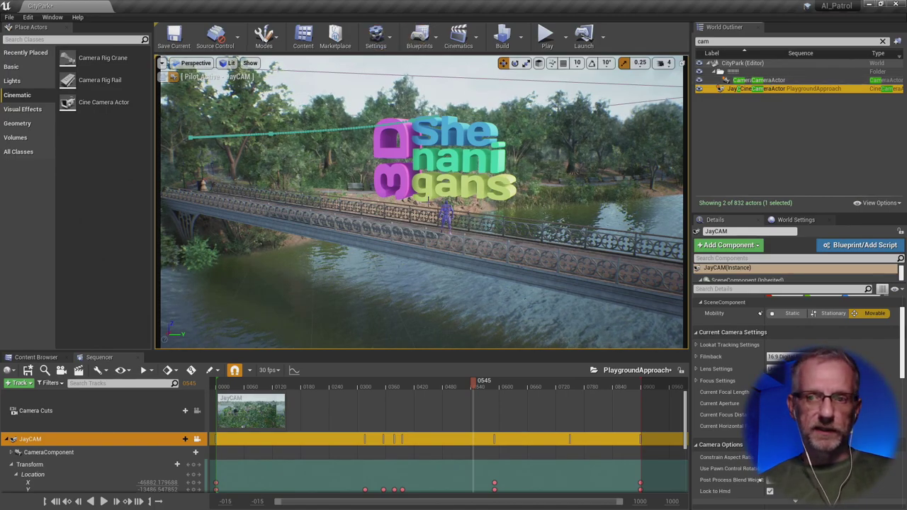
# - Preview the shot near frame 0522, then stop piloting JayCAM via the World Outliner
pyautogui.moveTo(473, 385)
pyautogui.mouseDown()
pyautogui.moveTo(448, 387)
pyautogui.moveTo(499, 387)
pyautogui.moveTo(475, 396)
pyautogui.mouseUp()
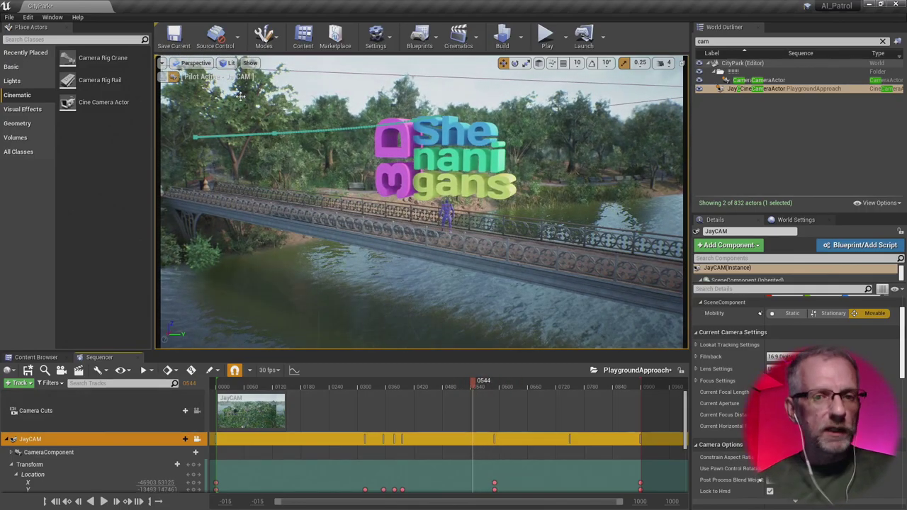
pyautogui.click(273, 133)
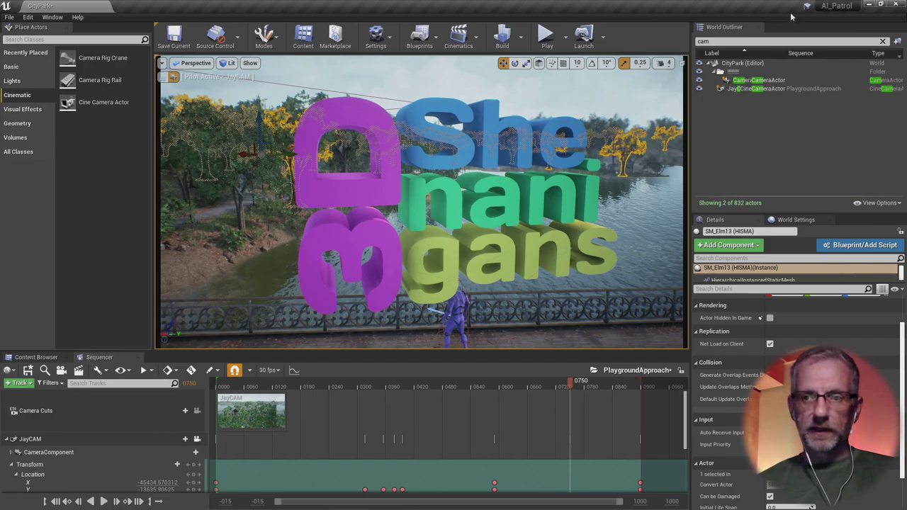
pyautogui.click(771, 81)
pyautogui.rightClick(772, 82)
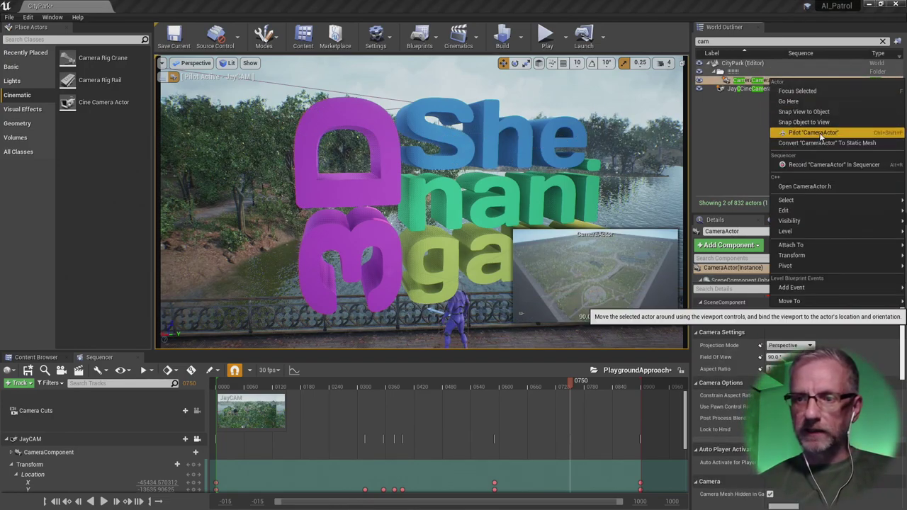
pyautogui.click(744, 89)
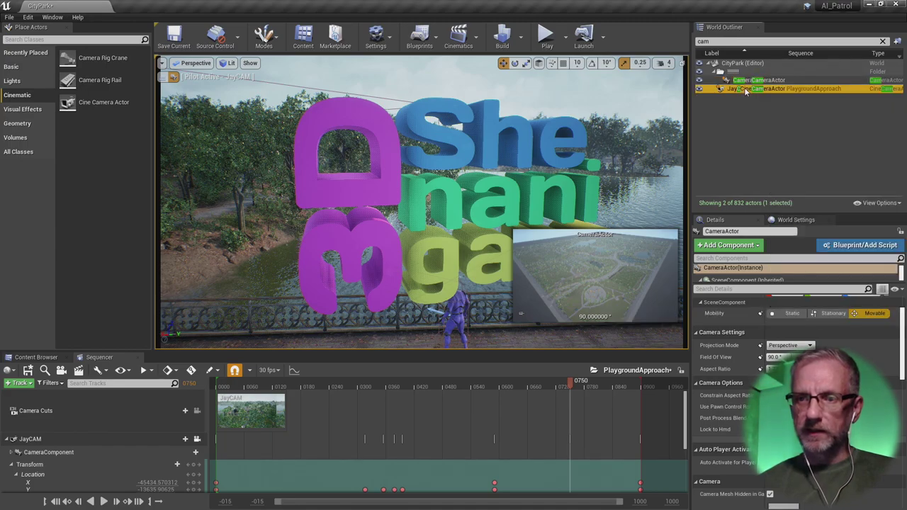
pyautogui.rightClick(744, 89)
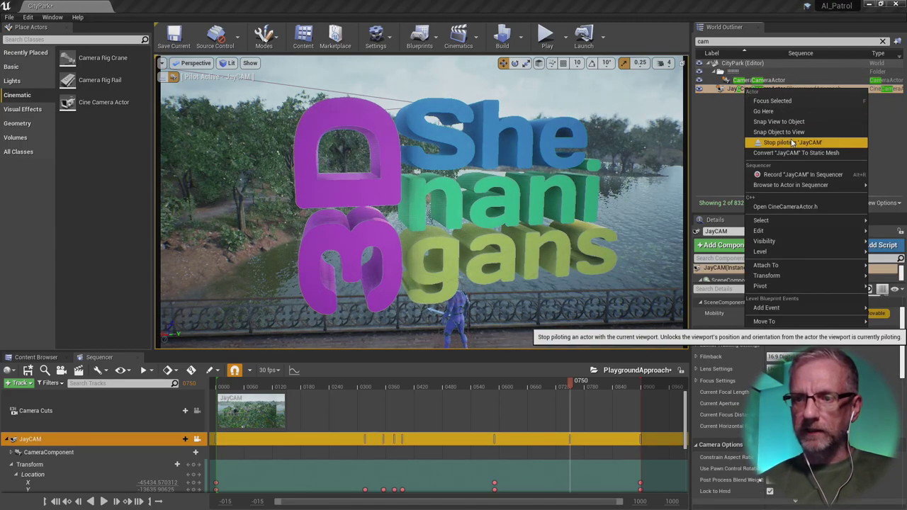
pyautogui.click(793, 143)
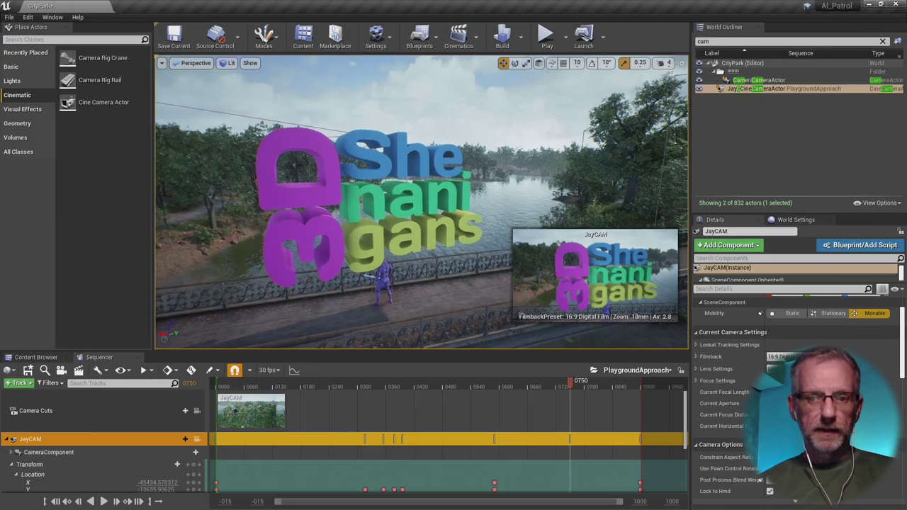
# - Fly the editor view past the bridge down to a low view of the fountain steps
pyautogui.press('Left')
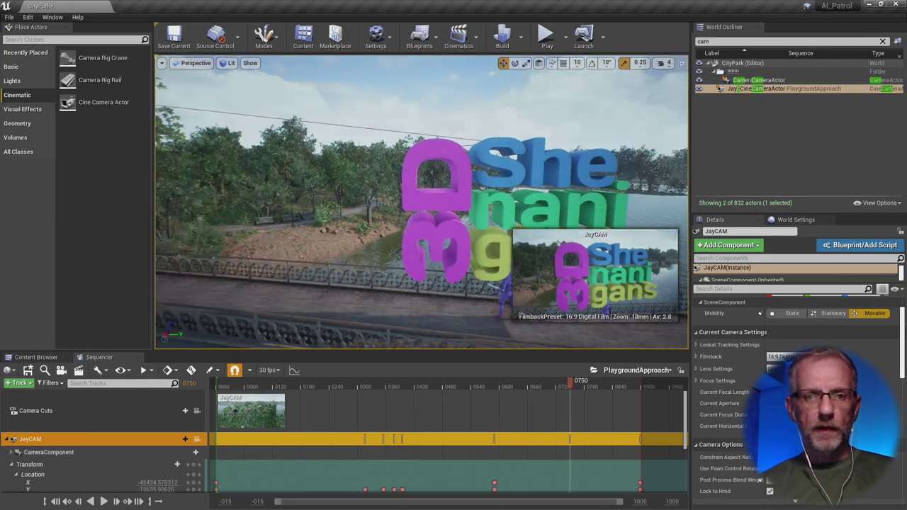
pyautogui.press('Left')
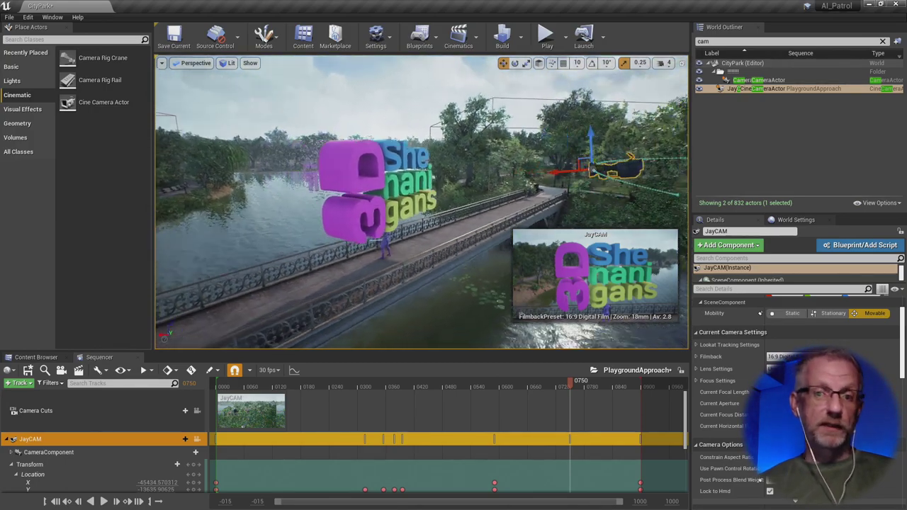
pyautogui.press('Left')
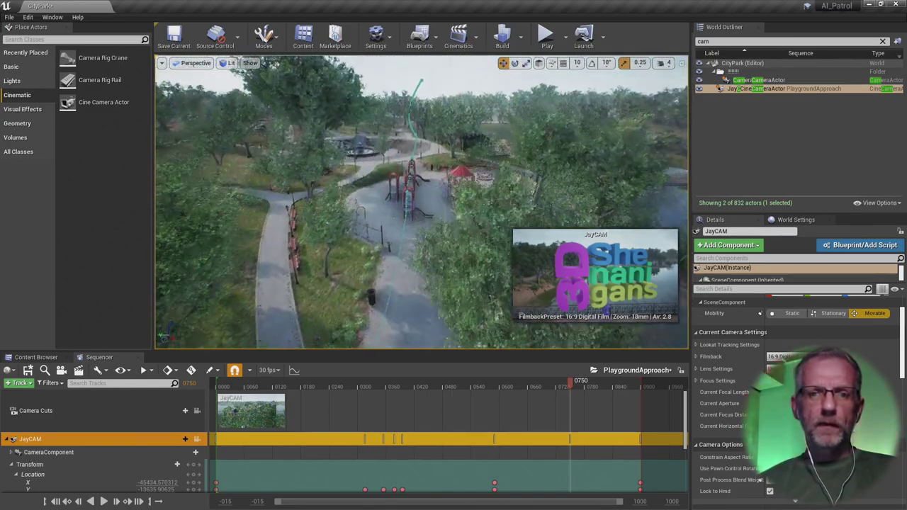
pyautogui.scroll(10, 422, 202)
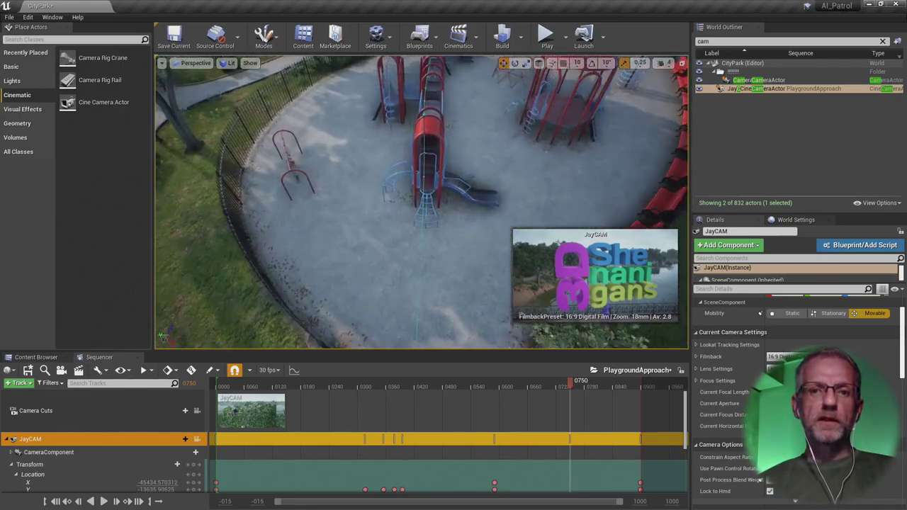
pyautogui.scroll(10, 421, 202)
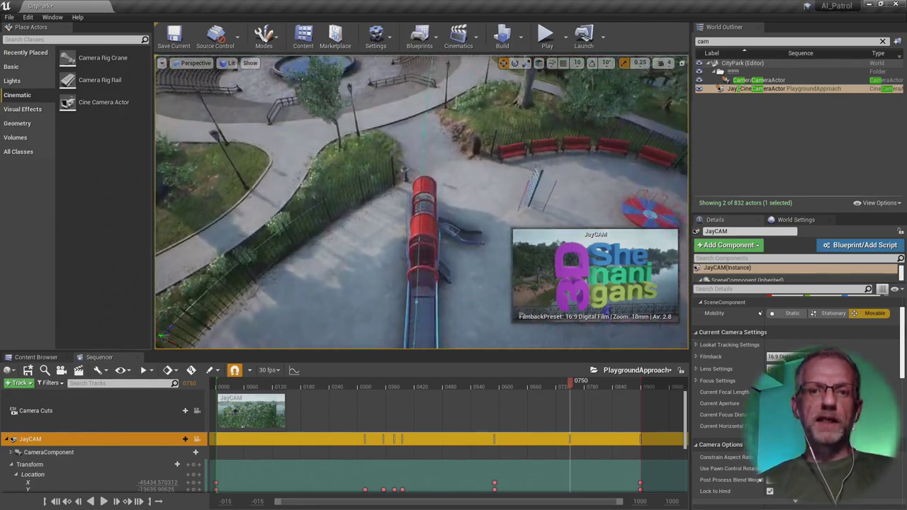
pyautogui.moveTo(421, 202); pyautogui.dragTo(432, 155, button='right')
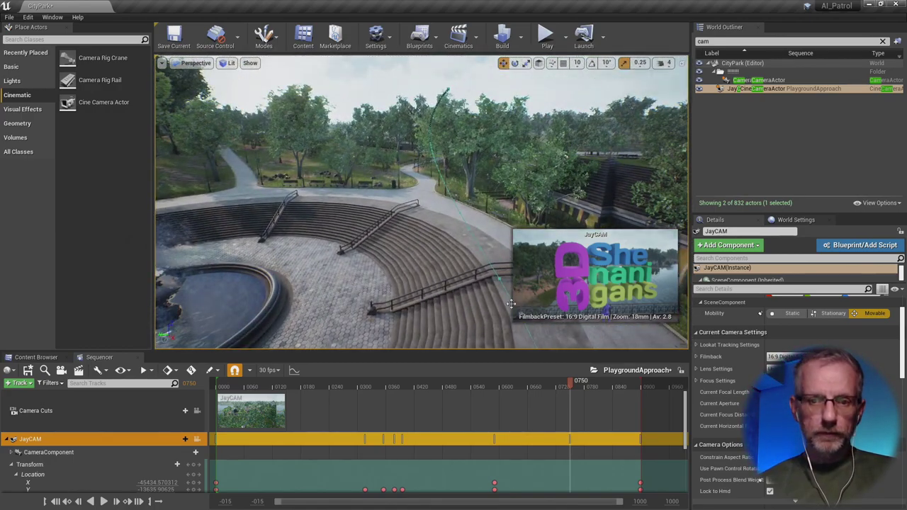
# - At frame 0316, slide JayCAM along its Y axis over the steps and deselect it
pyautogui.press(',')
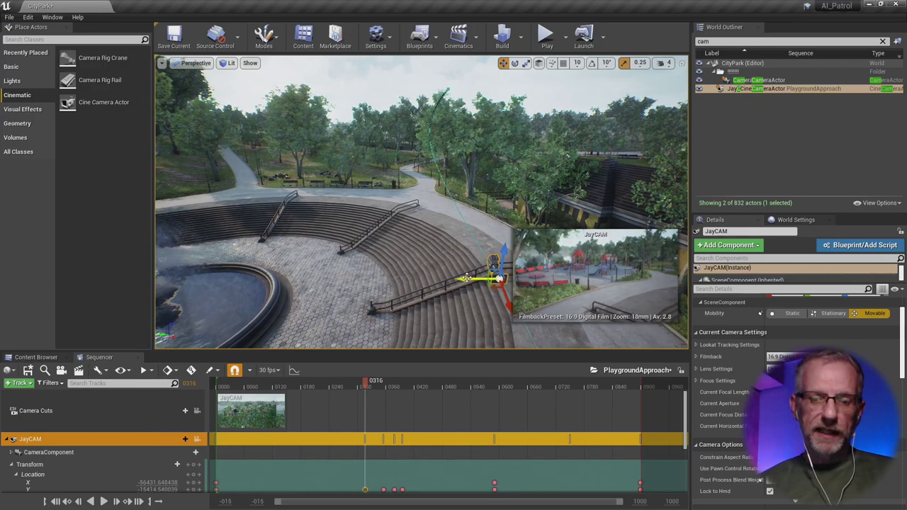
pyautogui.moveTo(487, 289); pyautogui.dragTo(383, 245, button='right')
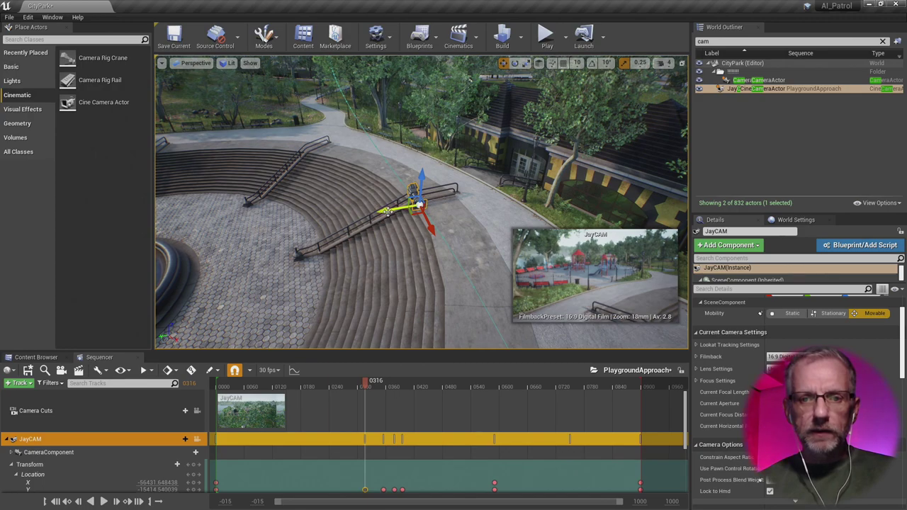
pyautogui.moveTo(383, 211); pyautogui.dragTo(314, 236)
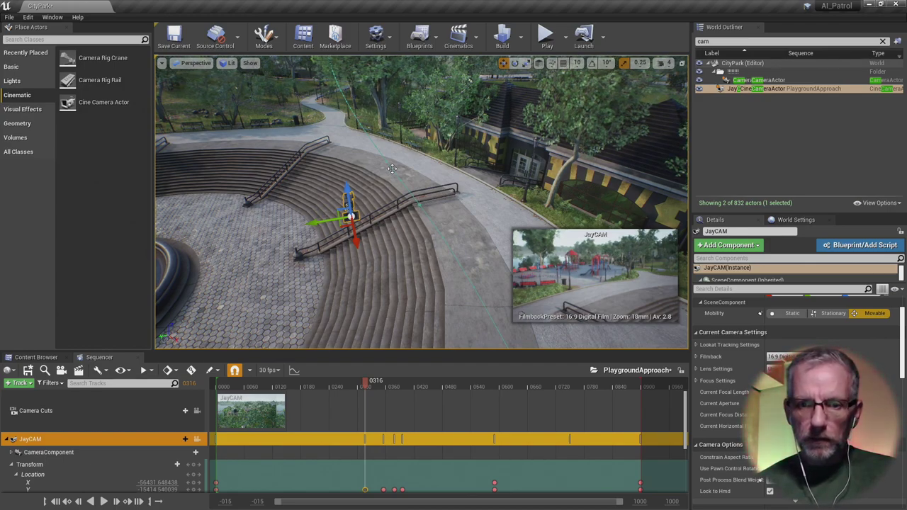
pyautogui.click(489, 322)
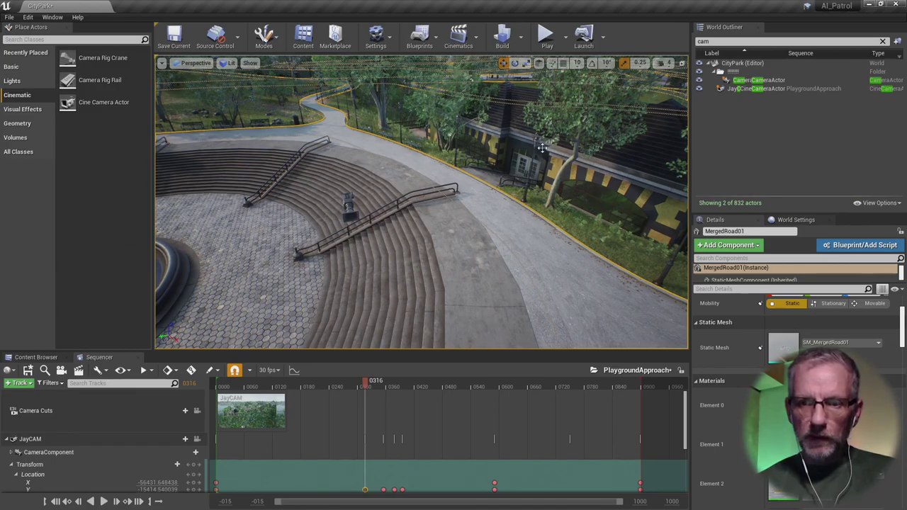
# - Scrub the sequence between frames 0290 and 0364, then select CameraActor to preview its top-down park view at 0303
pyautogui.moveTo(544, 299); pyautogui.dragTo(524, 248, button='right')
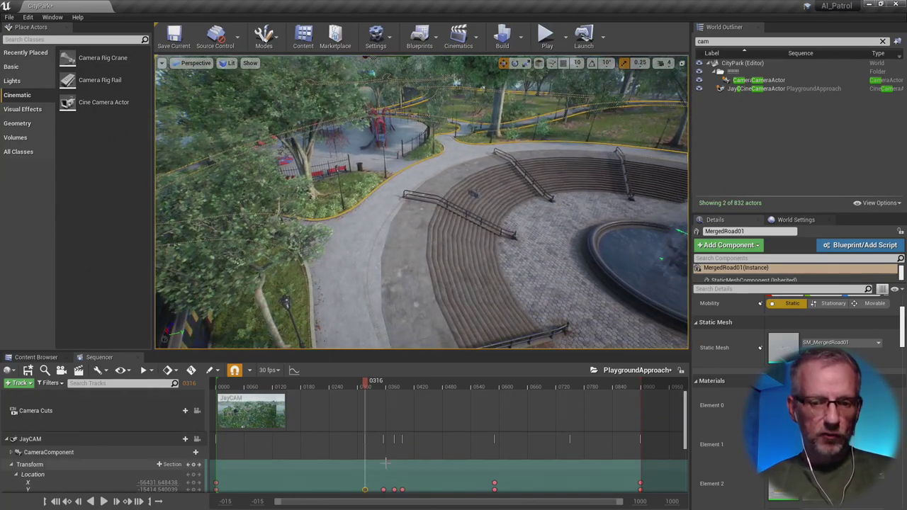
pyautogui.moveTo(364, 384); pyautogui.dragTo(348, 386)
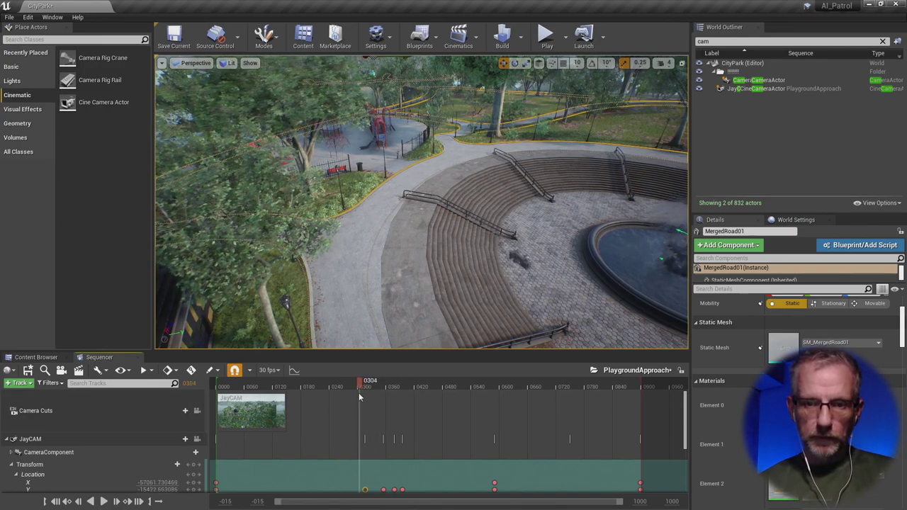
pyautogui.moveTo(357, 394)
pyautogui.mouseDown()
pyautogui.moveTo(396, 403)
pyautogui.moveTo(358, 400)
pyautogui.mouseUp()
pyautogui.click(787, 81)
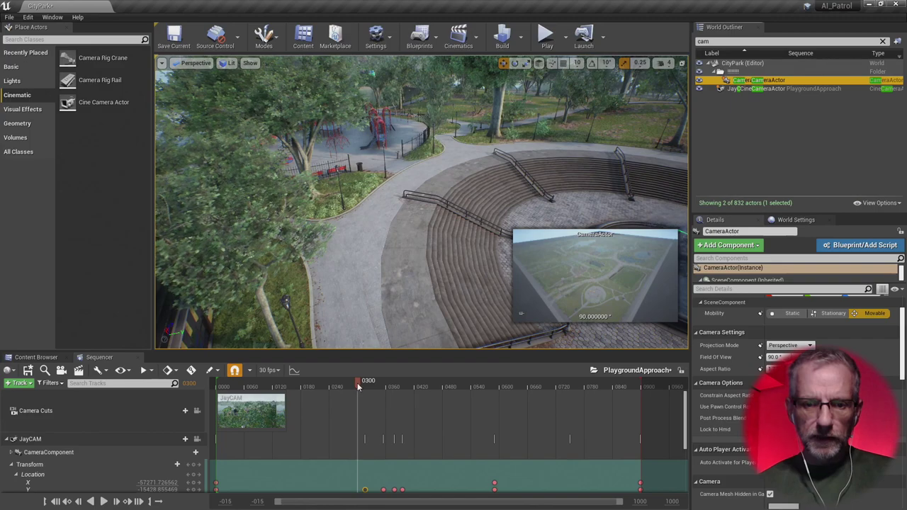
pyautogui.moveTo(367, 383)
pyautogui.mouseDown()
pyautogui.moveTo(387, 390)
pyautogui.moveTo(348, 389)
pyautogui.moveTo(367, 389)
pyautogui.moveTo(358, 393)
pyautogui.mouseUp()
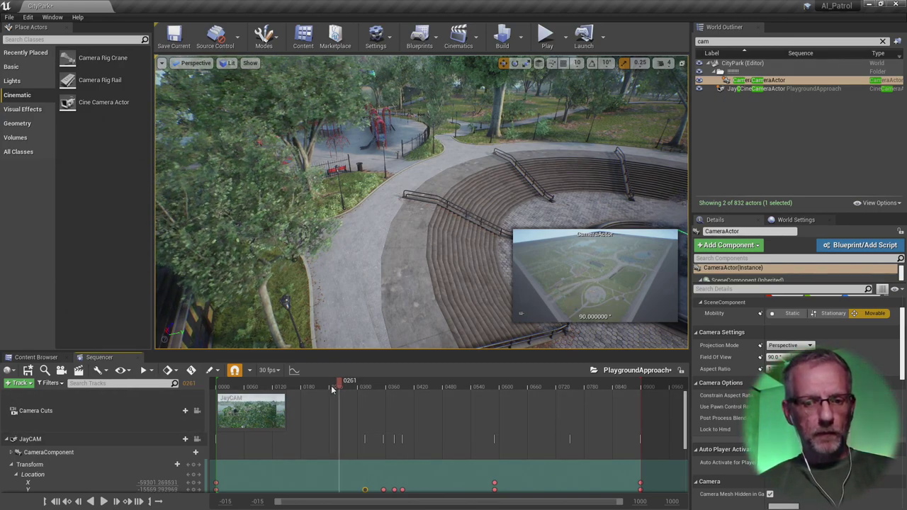
pyautogui.click(363, 384)
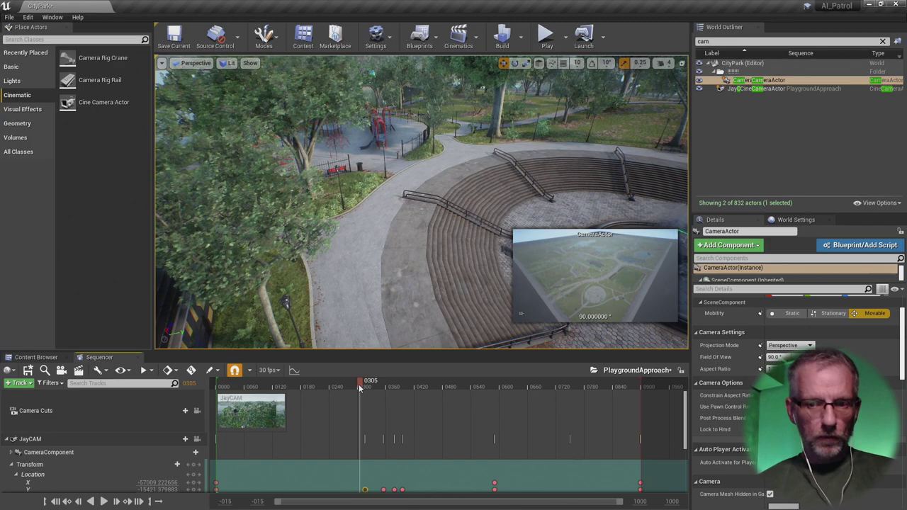
# - Pilot CameraActor in the viewport, scrub from frame 0335 back to about 0247, then select JayCAM
pyautogui.rightClick(793, 79)
pyautogui.click(816, 135)
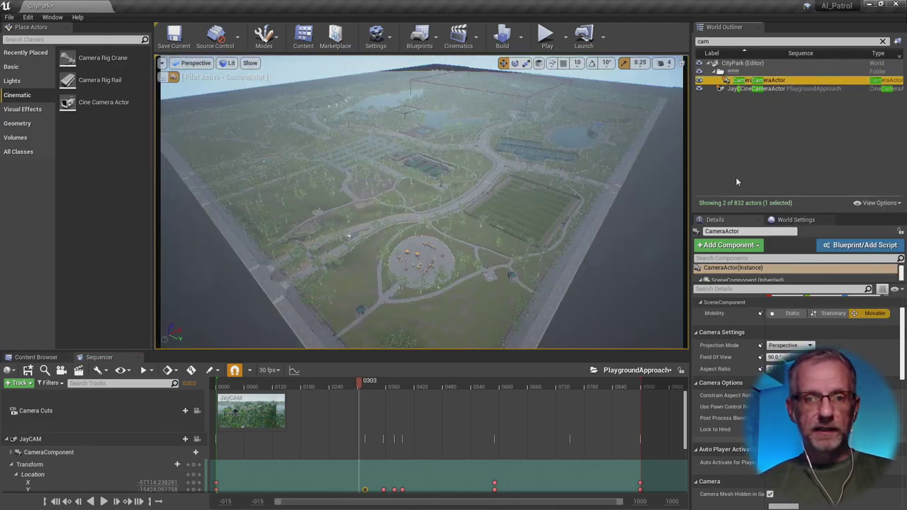
pyautogui.moveTo(359, 387)
pyautogui.mouseDown()
pyautogui.moveTo(269, 388)
pyautogui.moveTo(305, 400)
pyautogui.moveTo(374, 388)
pyautogui.mouseUp()
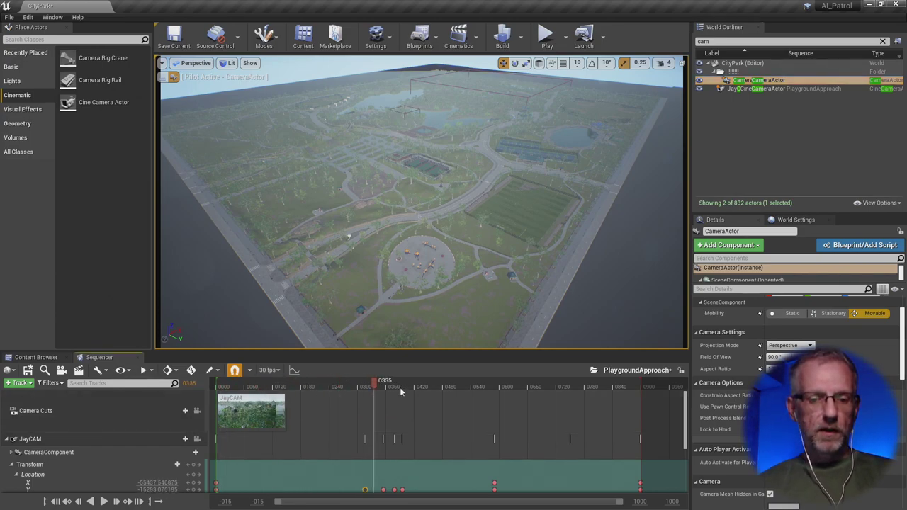
pyautogui.moveTo(304, 391); pyautogui.dragTo(197, 402)
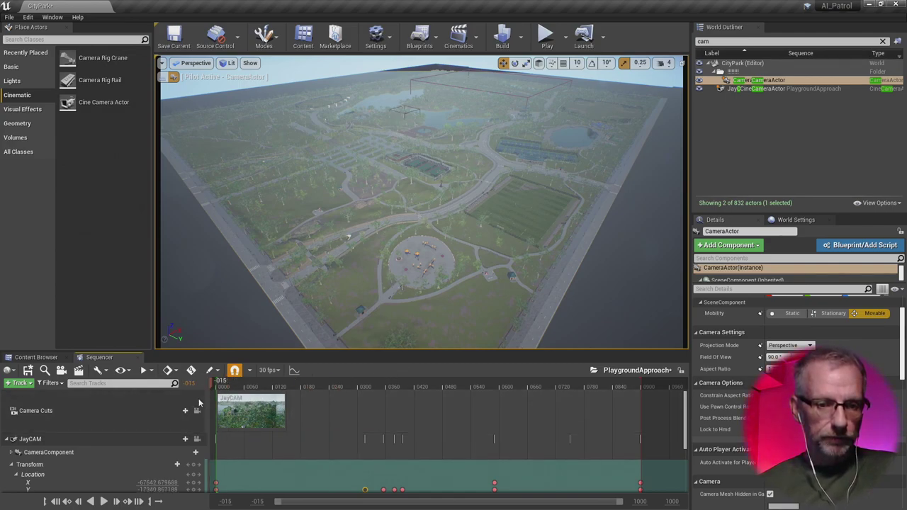
pyautogui.click(778, 89)
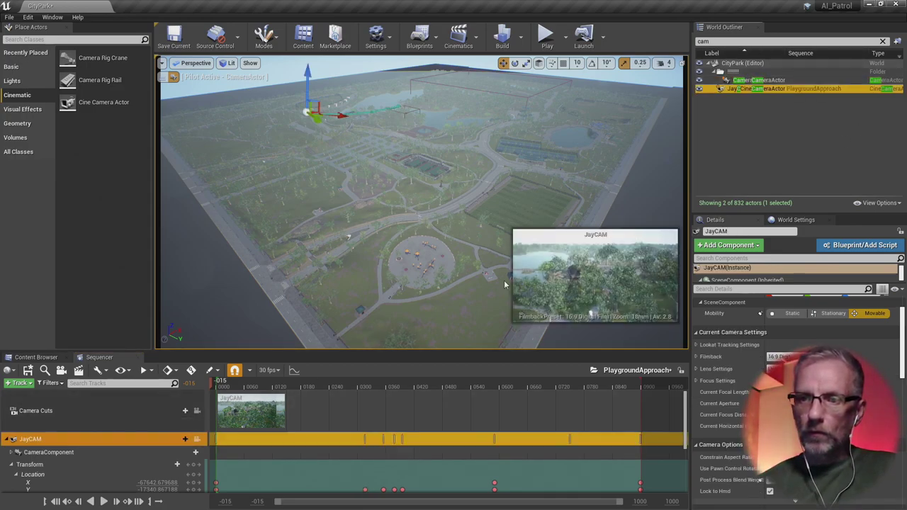
# - Bind JayCAM to the Camera Cuts track, then scrub from frame 0179 back to 0000
pyautogui.click(167, 411)
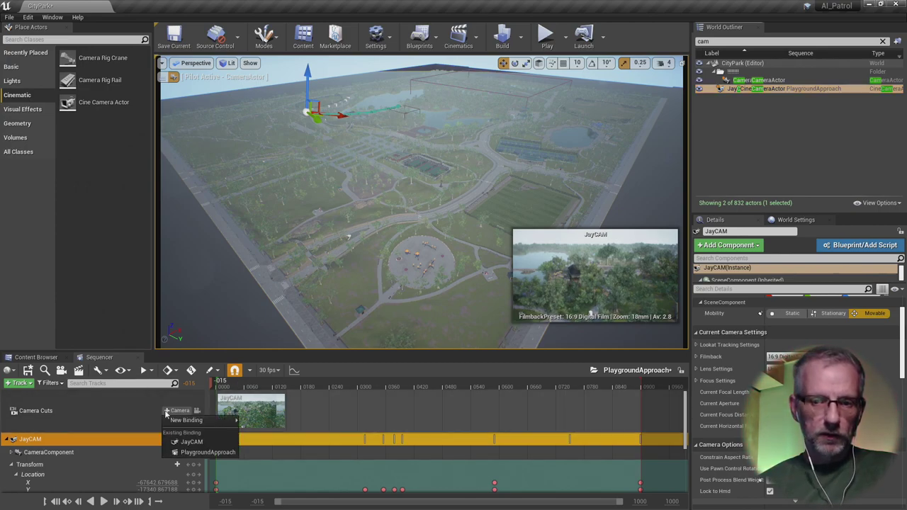
pyautogui.moveTo(190, 423)
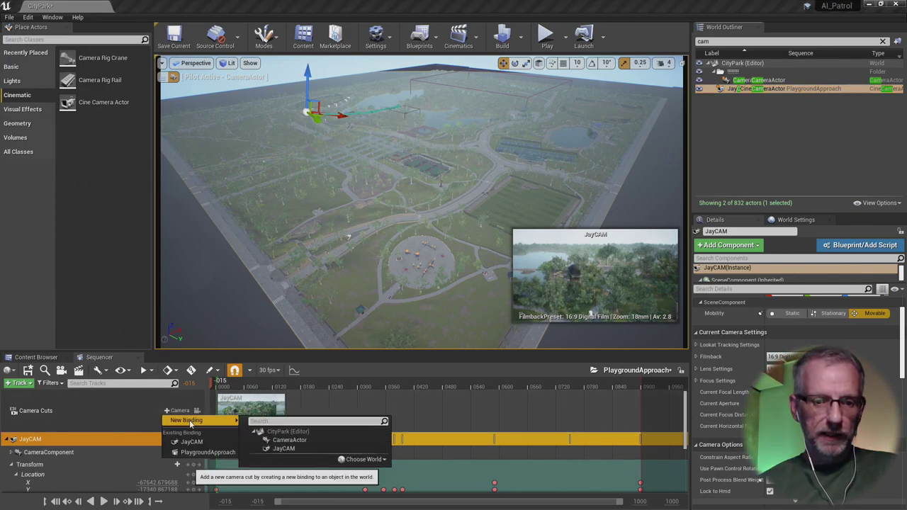
pyautogui.click(283, 448)
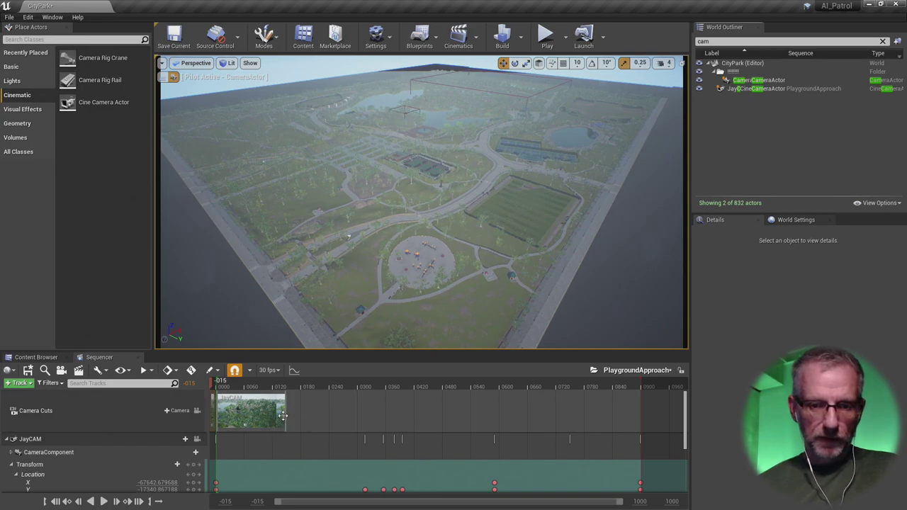
pyautogui.moveTo(284, 415)
pyautogui.mouseDown()
pyautogui.moveTo(318, 417)
pyautogui.moveTo(289, 420)
pyautogui.mouseUp()
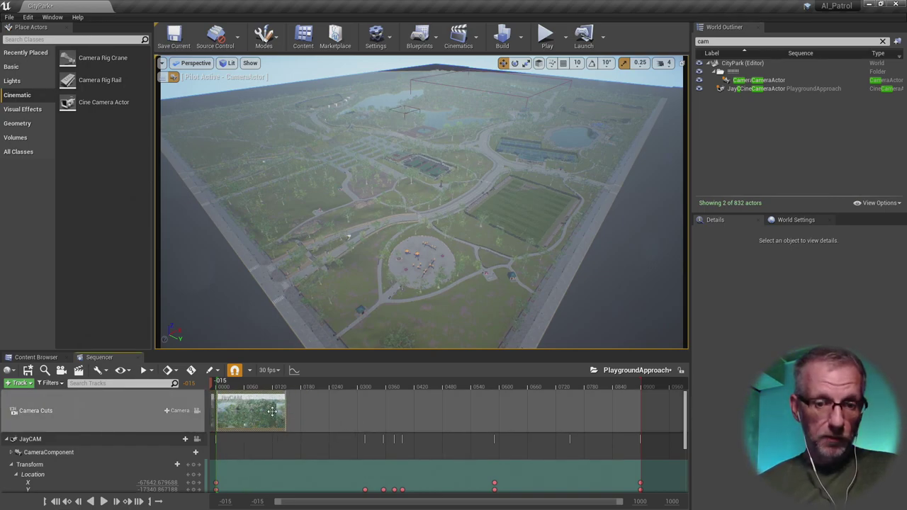
pyautogui.moveTo(281, 403); pyautogui.dragTo(301, 394)
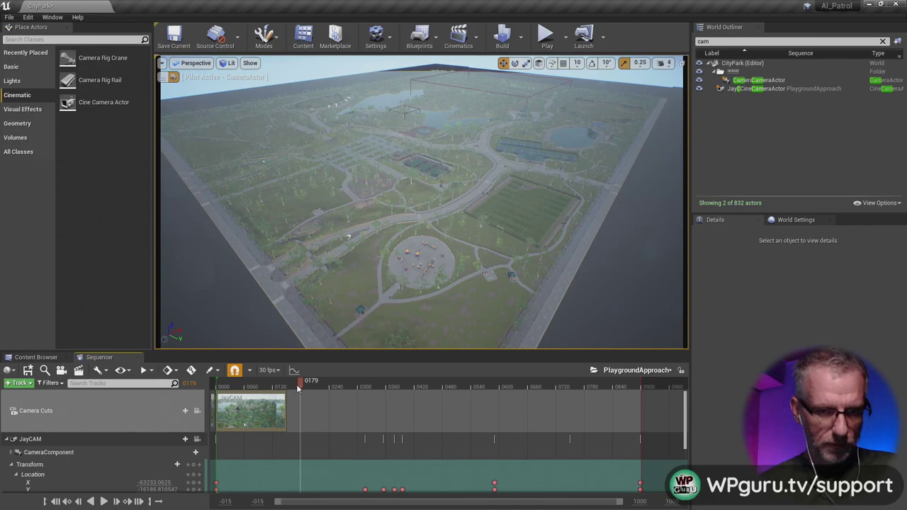
pyautogui.moveTo(286, 387); pyautogui.dragTo(239, 387)
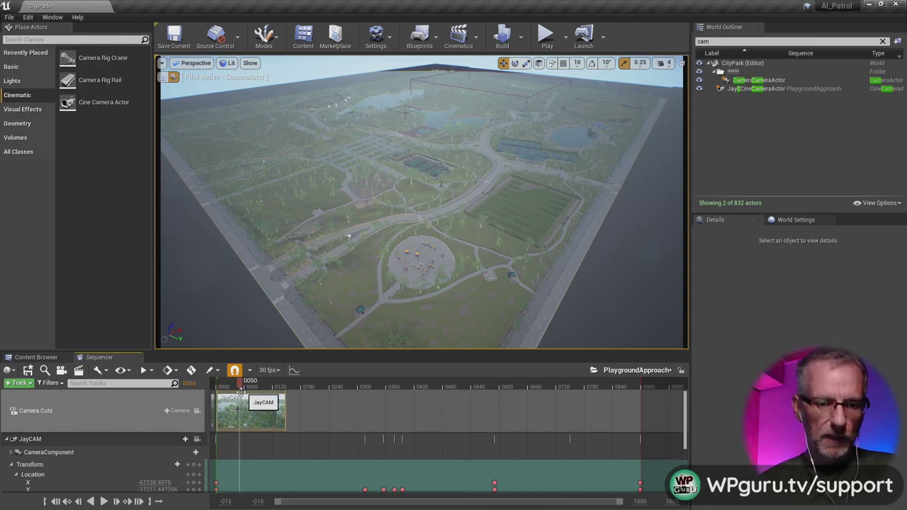
pyautogui.click(54, 502)
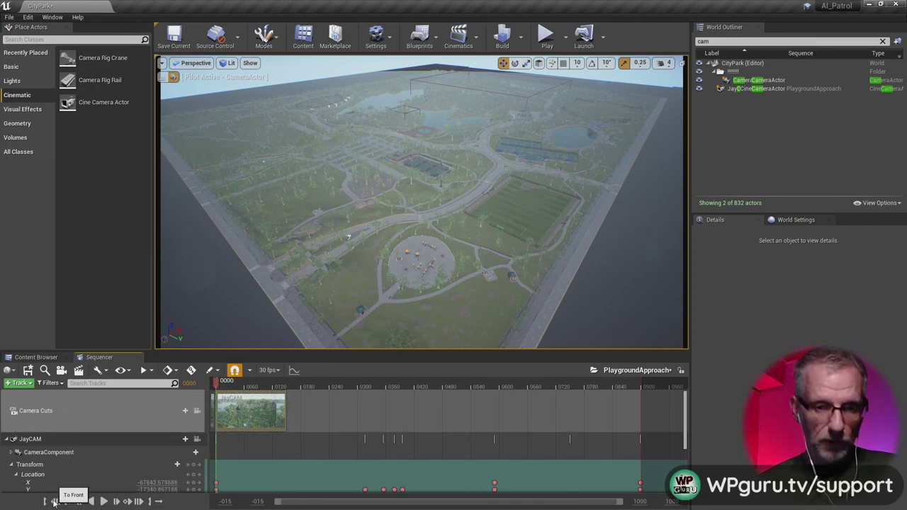
# - Reassign the Camera Cuts track to JayCAM across the whole sequence
pyautogui.click(784, 82)
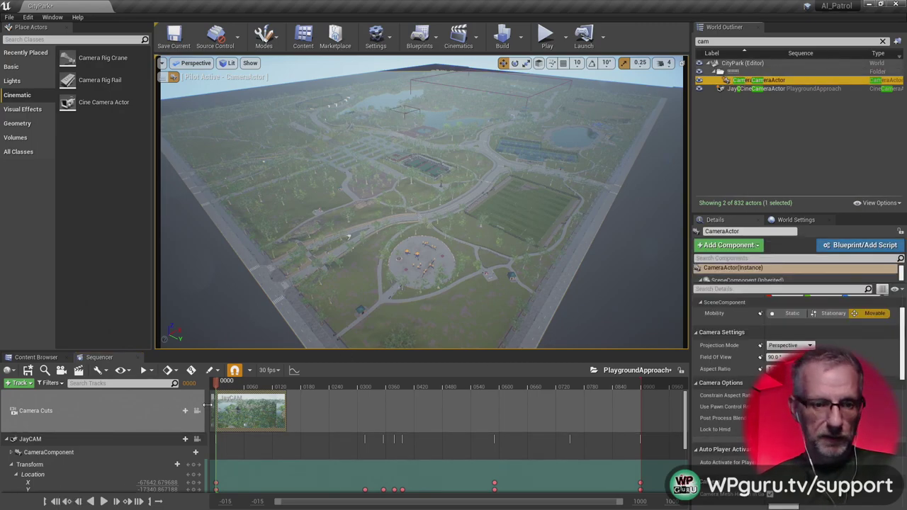
pyautogui.click(178, 414)
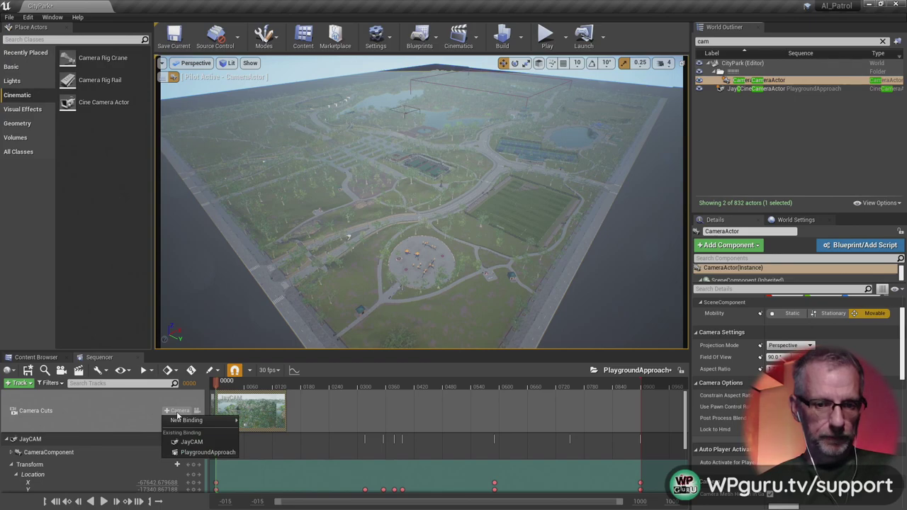
pyautogui.moveTo(210, 424)
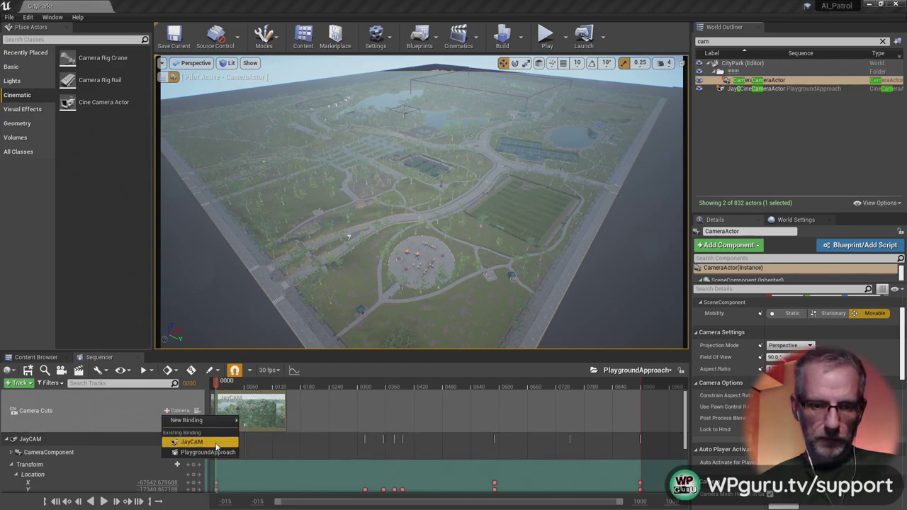
pyautogui.click(216, 443)
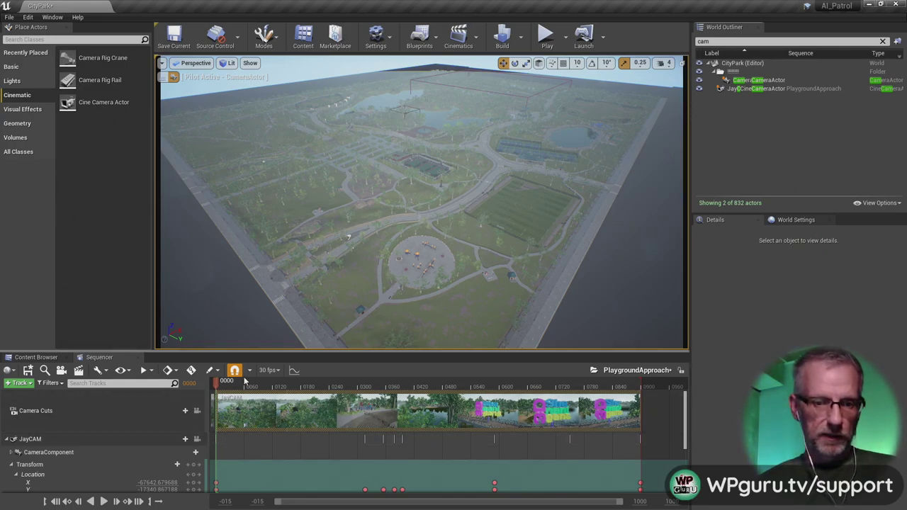
# - Pilot JayCAM and scrub its forest-to-playground shot from frame 0038 to 0120
pyautogui.moveTo(218, 383); pyautogui.dragTo(268, 384)
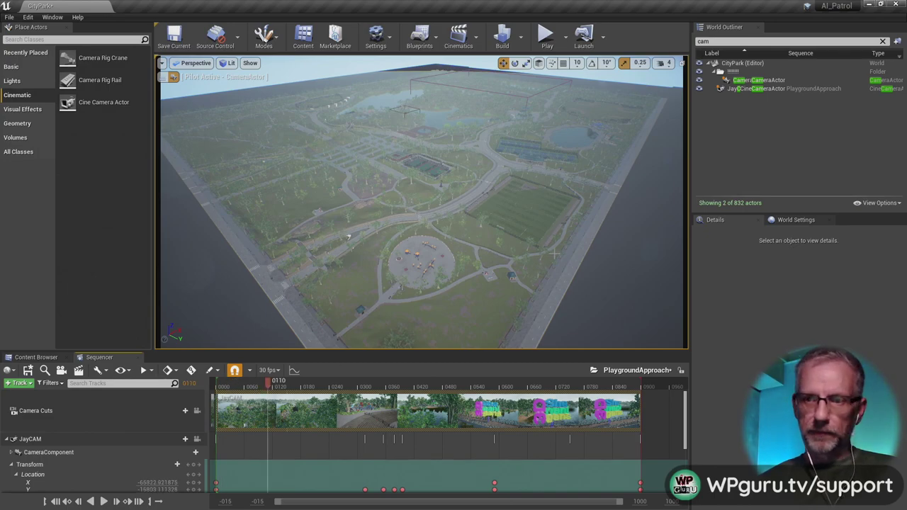
pyautogui.rightClick(795, 89)
pyautogui.click(821, 144)
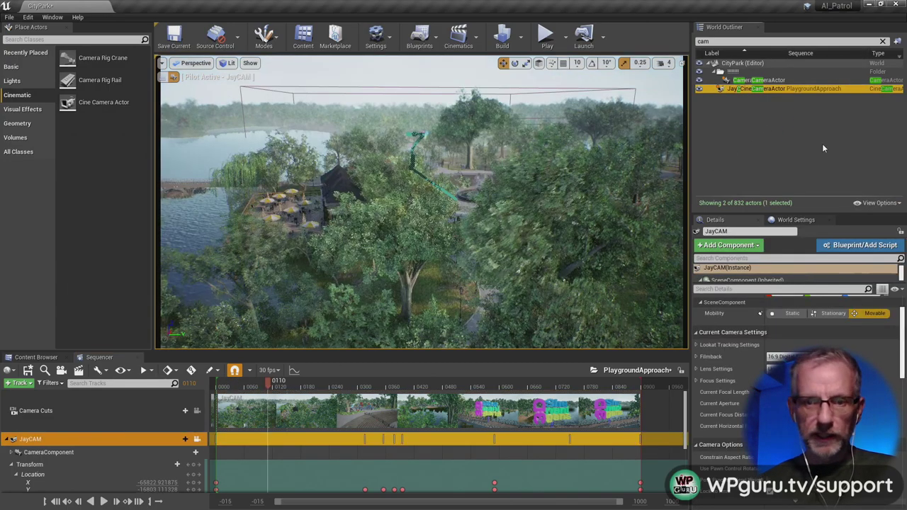
pyautogui.click(234, 389)
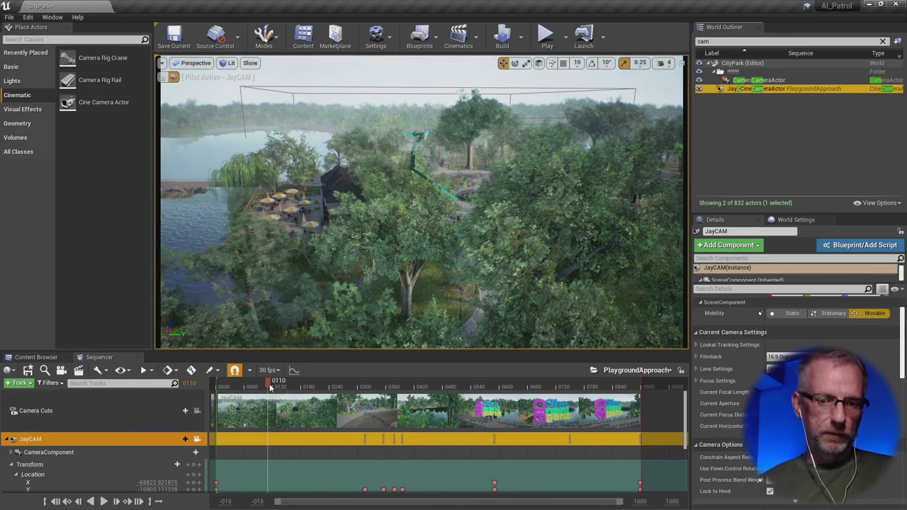
pyautogui.moveTo(250, 390); pyautogui.dragTo(216, 392)
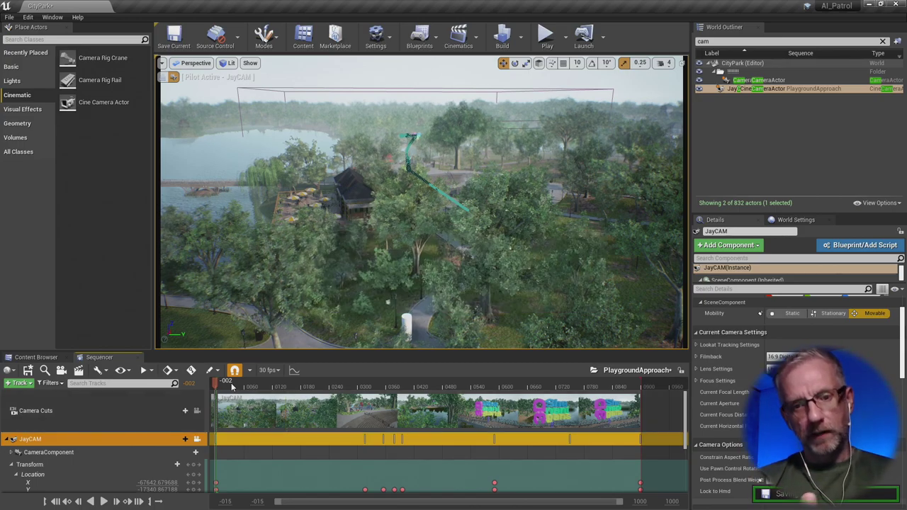
pyautogui.moveTo(216, 383); pyautogui.dragTo(260, 401)
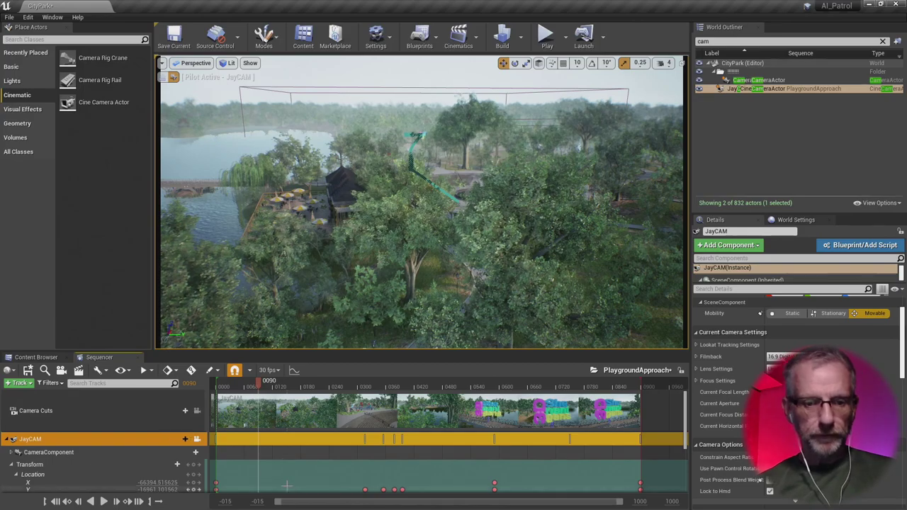
# - Key JayCAM's current location at frame 0063
pyautogui.scroll(-4, 159, 451)
pyautogui.scroll(2, 159, 451)
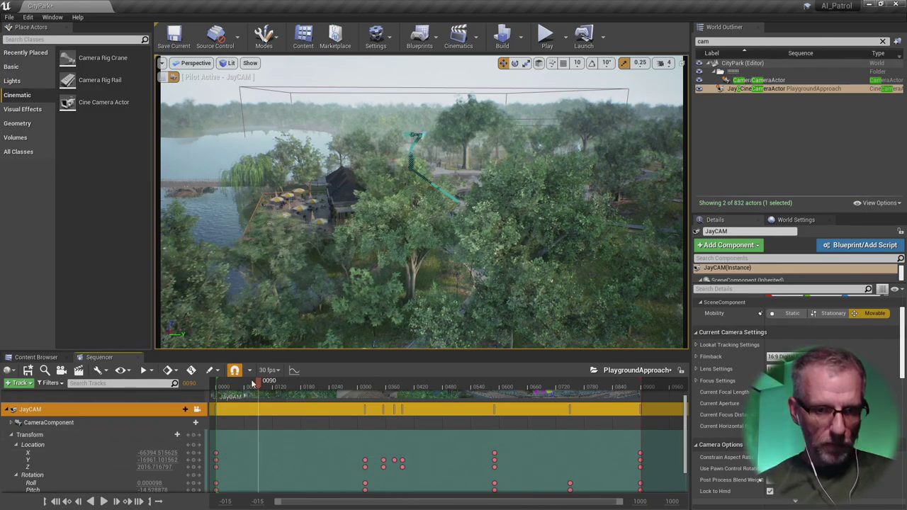
pyautogui.moveTo(249, 389); pyautogui.dragTo(240, 389)
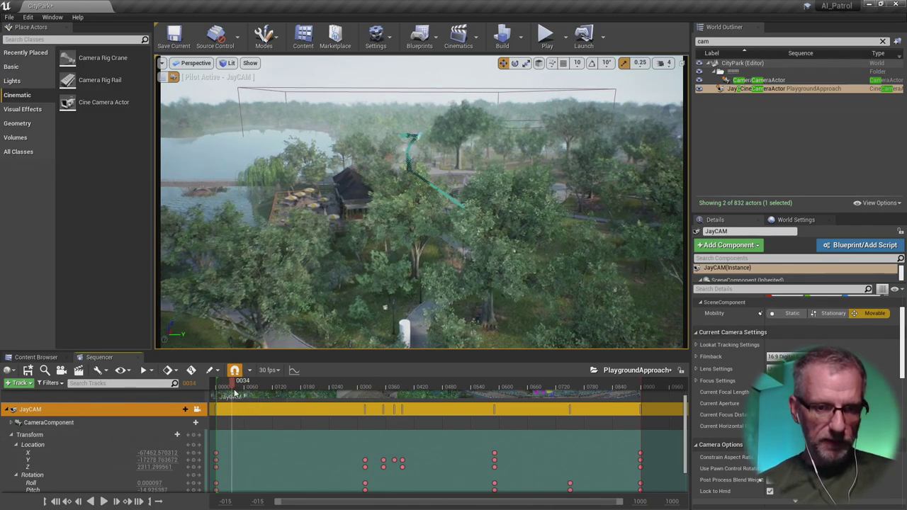
pyautogui.moveTo(241, 394); pyautogui.dragTo(247, 394)
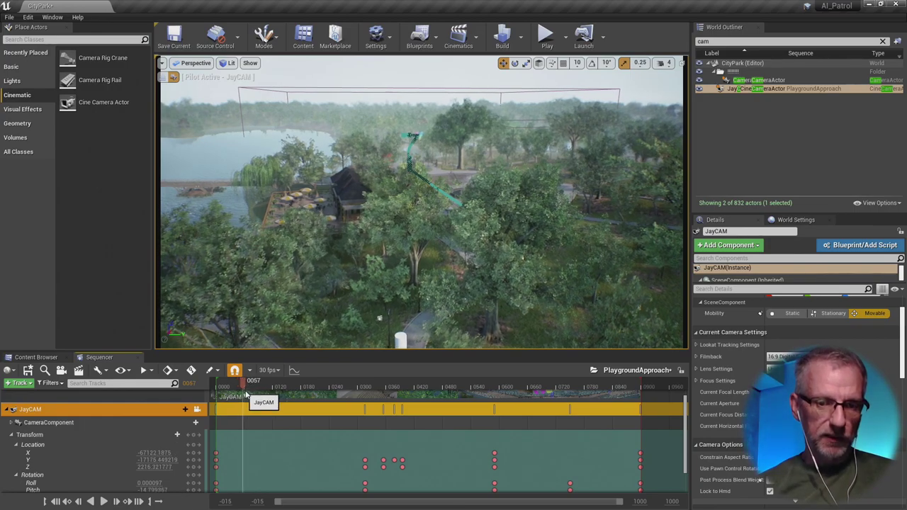
pyautogui.click(194, 454)
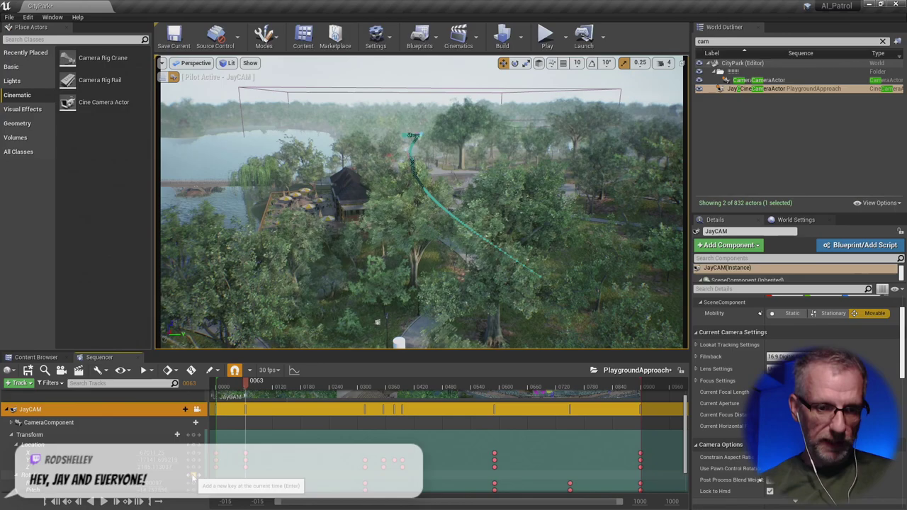
# - Lower JayCAM's Z at frame 0095 to key it, then preview around frame 0147
pyautogui.moveTo(253, 382); pyautogui.dragTo(261, 389)
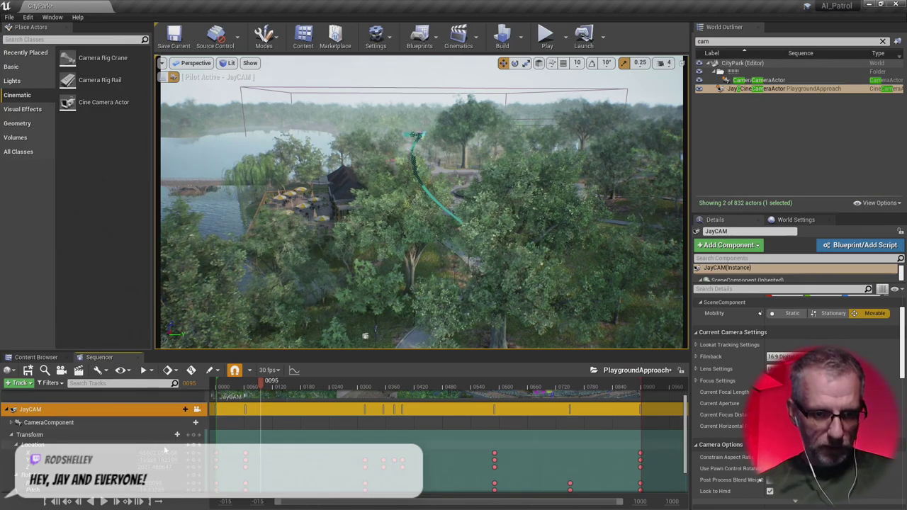
pyautogui.moveTo(157, 467); pyautogui.dragTo(85, 467)
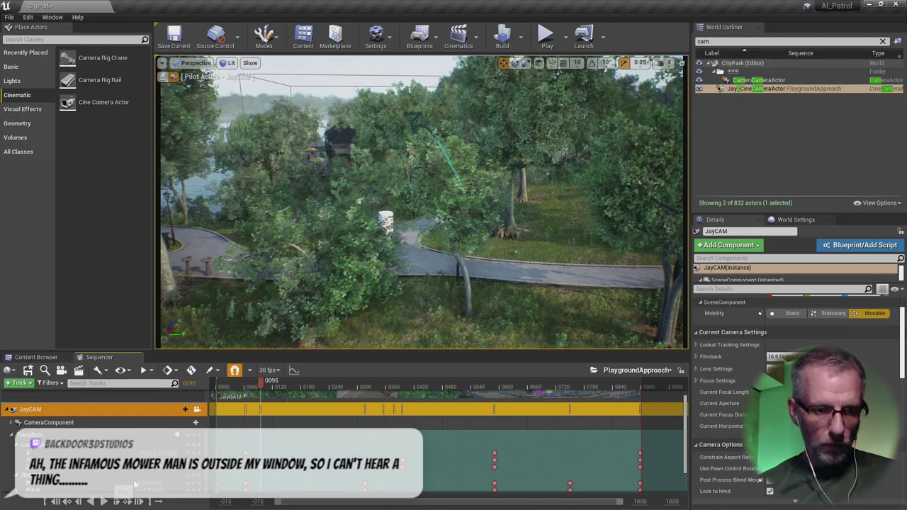
pyautogui.scroll(-2, 124, 489)
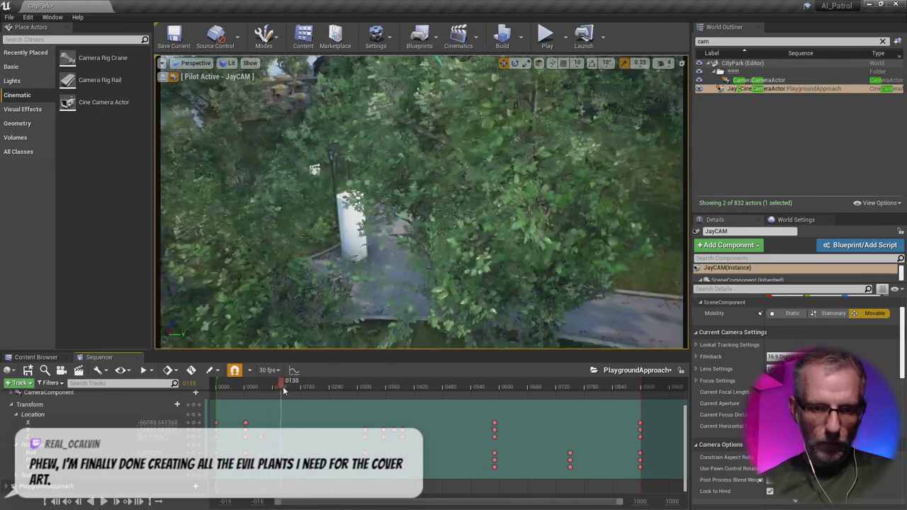
pyautogui.moveTo(289, 392); pyautogui.dragTo(287, 391)
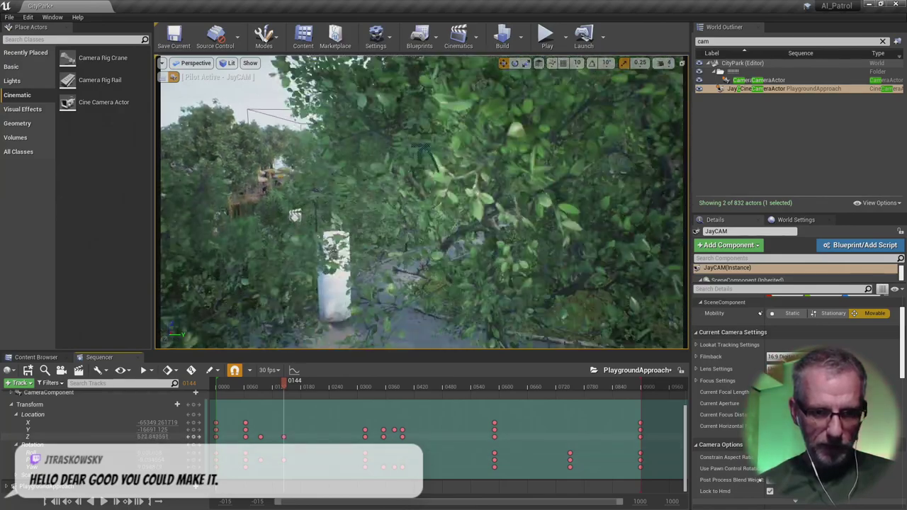
# - At frame 0144, lower JayCAM's Location Z, raise its pitch, and review the shot to the playground
pyautogui.moveTo(152, 436); pyautogui.dragTo(129, 437)
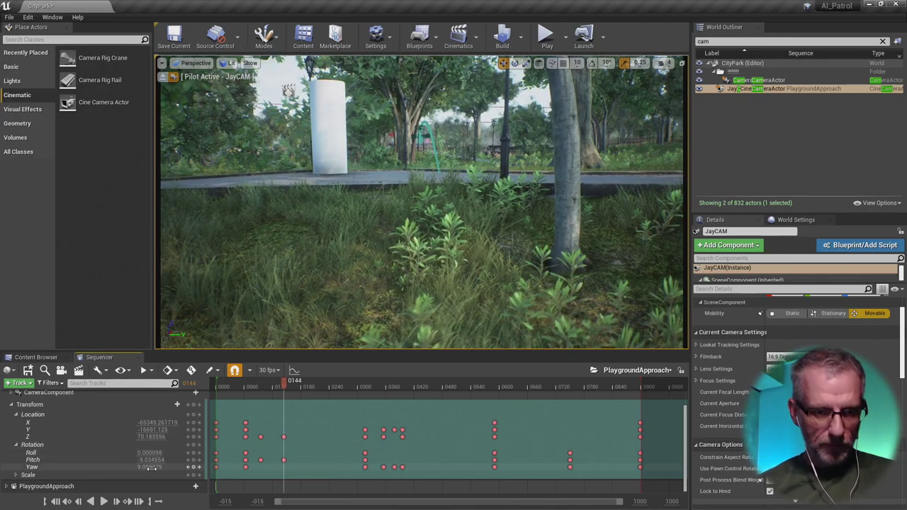
pyautogui.moveTo(145, 461); pyautogui.dragTo(231, 451)
pyautogui.moveTo(278, 385); pyautogui.dragTo(392, 437)
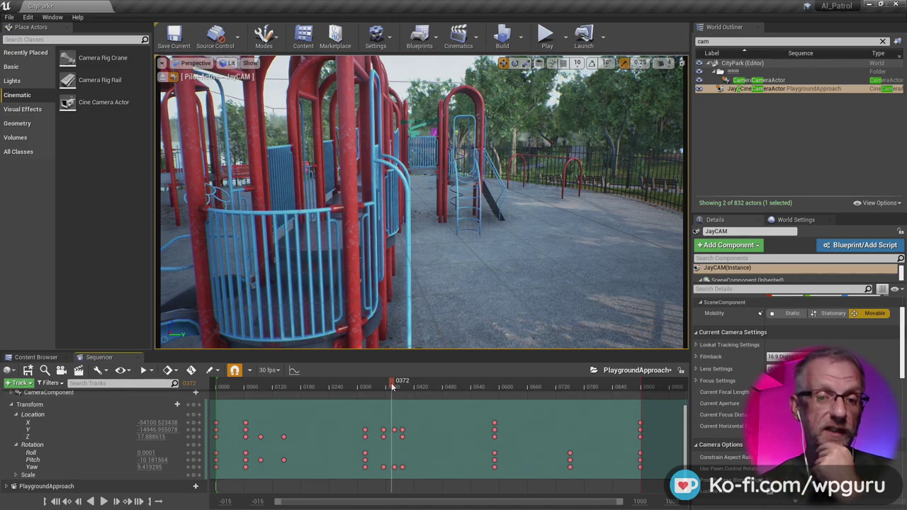
pyautogui.moveTo(388, 384)
pyautogui.mouseDown()
pyautogui.moveTo(370, 386)
pyautogui.moveTo(397, 385)
pyautogui.mouseUp()
# - Review the playground approach near frame 0363 and fly JayCAM forward with W through the play structure
pyautogui.moveTo(385, 387)
pyautogui.mouseDown()
pyautogui.moveTo(371, 387)
pyautogui.moveTo(396, 383)
pyautogui.mouseUp()
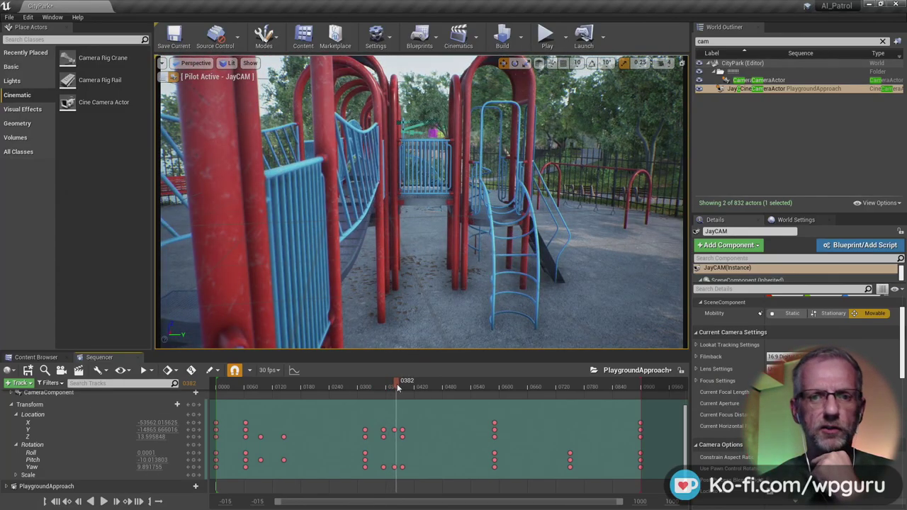
pyautogui.moveTo(397, 383)
pyautogui.mouseDown()
pyautogui.moveTo(378, 386)
pyautogui.moveTo(394, 384)
pyautogui.mouseUp()
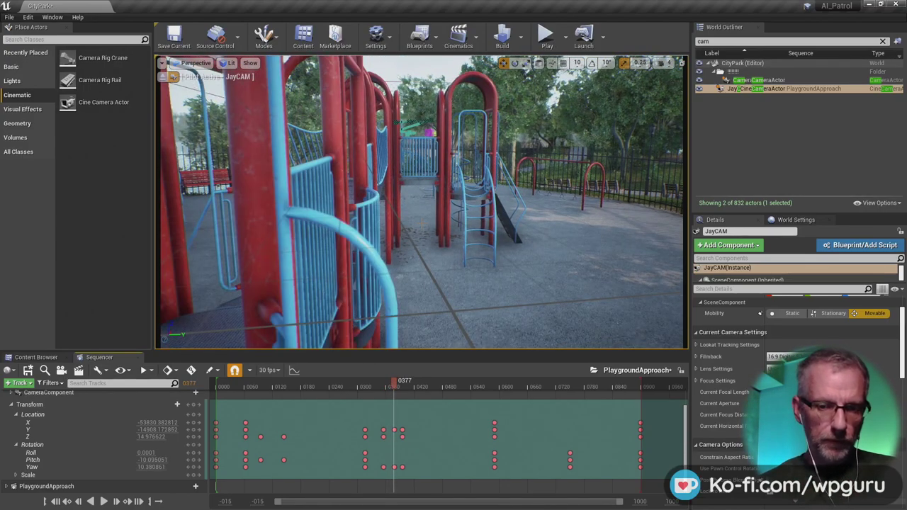
pyautogui.press('w')
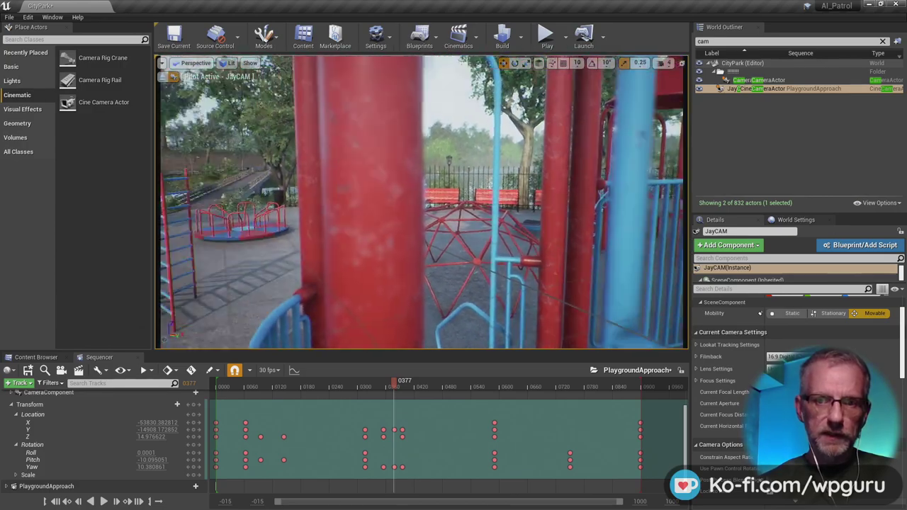
pyautogui.press('w')
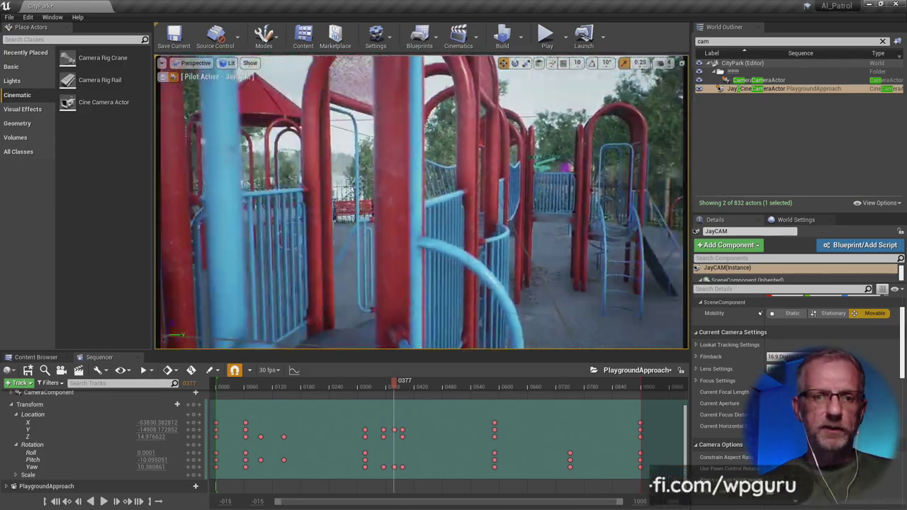
pyautogui.press('w')
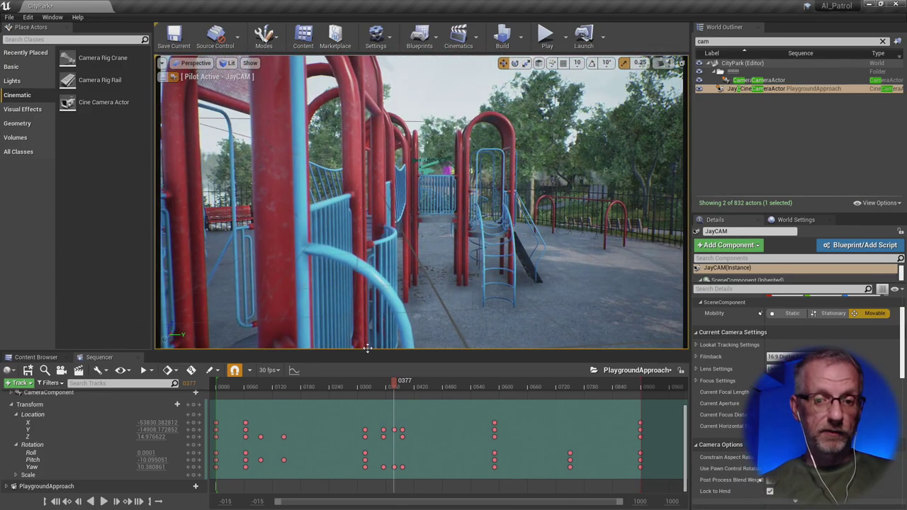
pyautogui.moveTo(395, 384); pyautogui.dragTo(278, 397)
# - Undo the two Set Key Value edits near frames 0131 and 0060, then review to the fountain plaza
pyautogui.hotkey('ctrl', 'z')
pyautogui.hotkey('ctrl', 'z')
pyautogui.hotkey('ctrl', 'z')
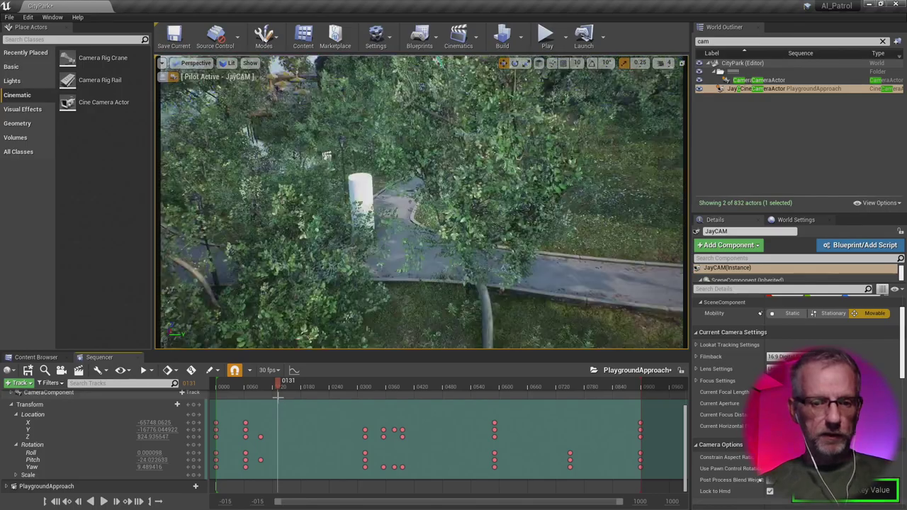
pyautogui.hotkey('ctrl', 'z')
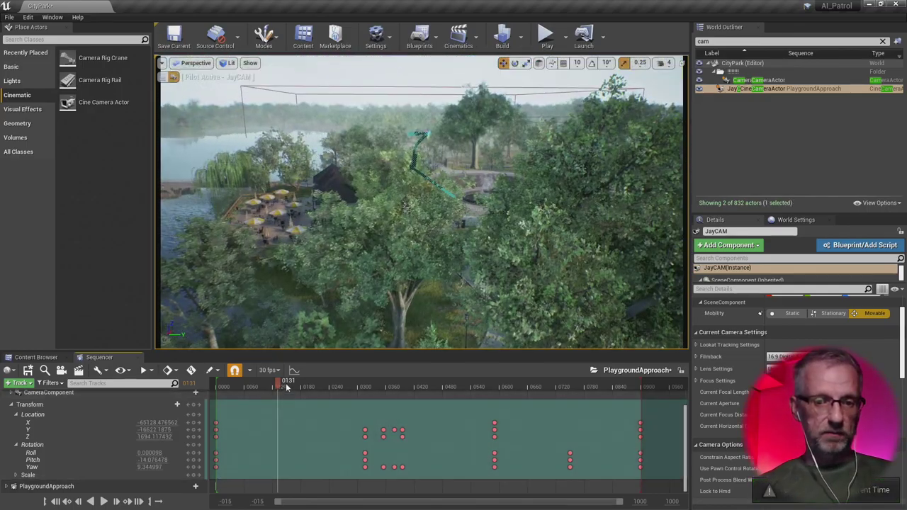
pyautogui.moveTo(278, 388); pyautogui.dragTo(299, 440)
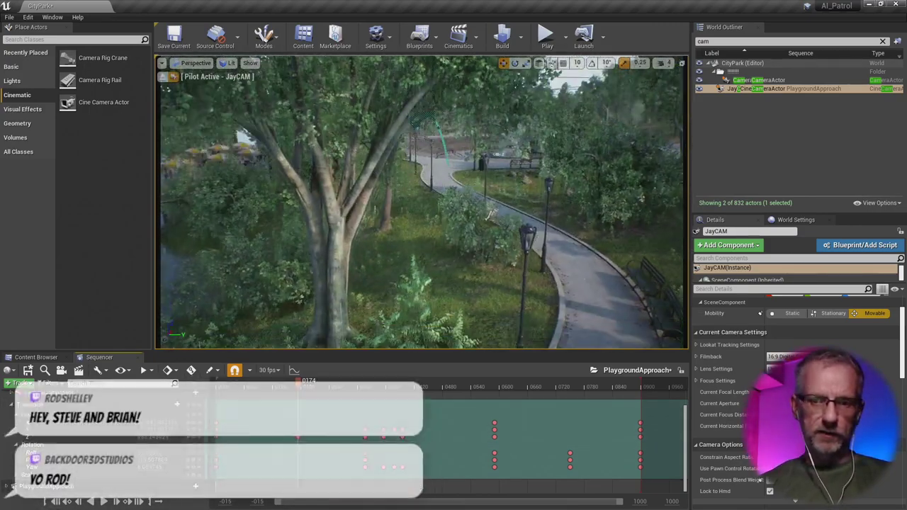
# - Fly JayCAM forward along the path and shift its Z location key about 33 frames later
pyautogui.press('Up')
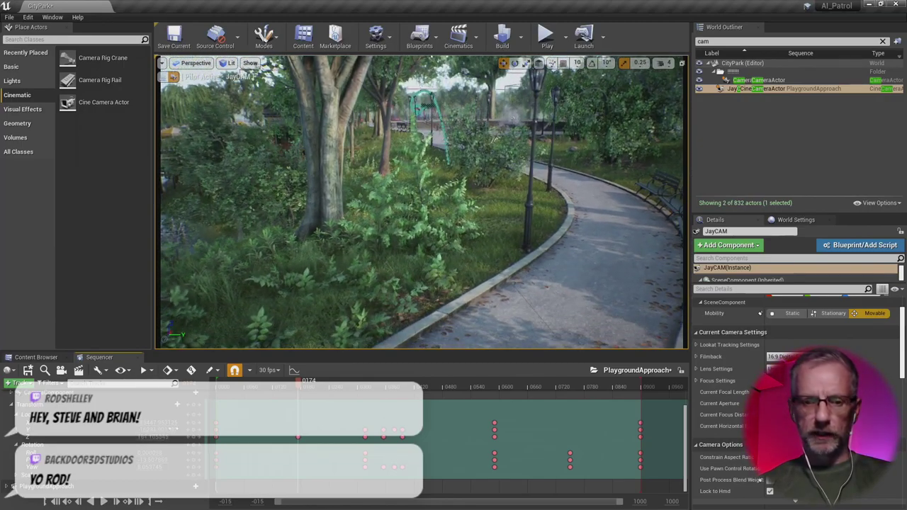
pyautogui.moveTo(299, 386); pyautogui.dragTo(301, 450)
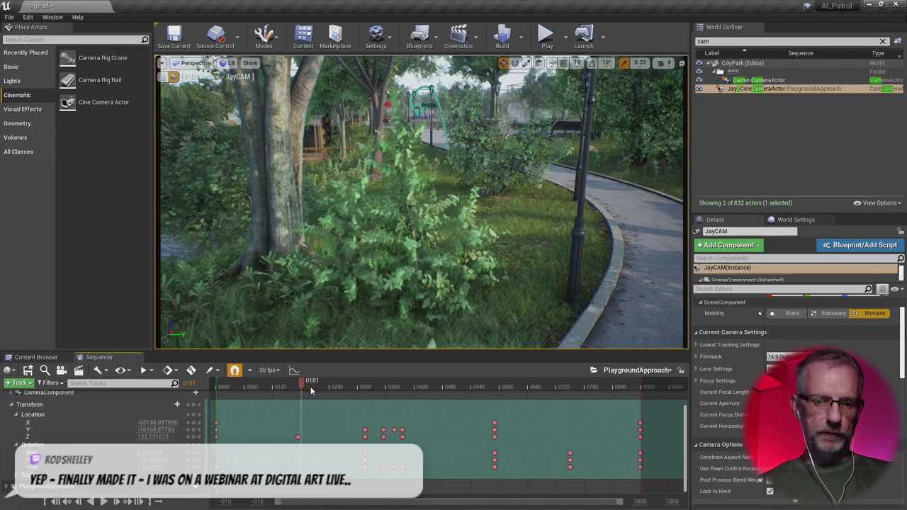
pyautogui.moveTo(299, 437); pyautogui.dragTo(311, 438)
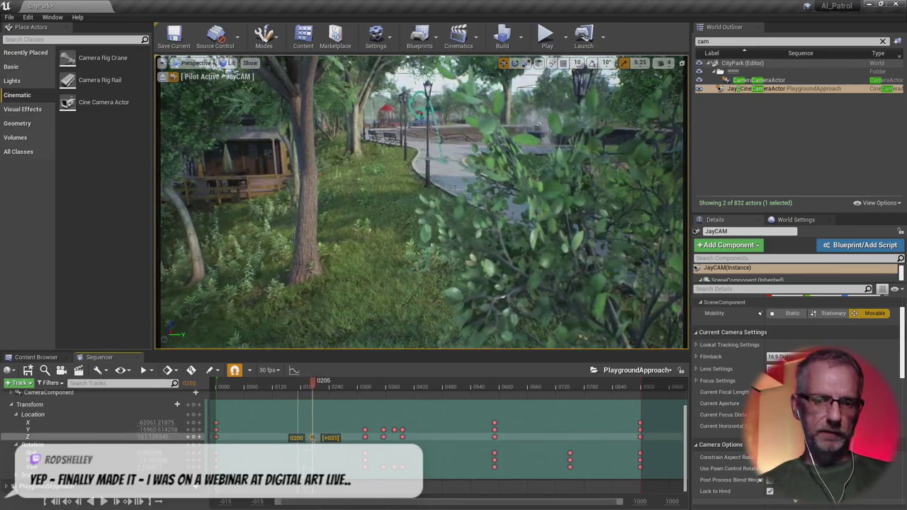
pyautogui.moveTo(295, 384); pyautogui.dragTo(338, 412)
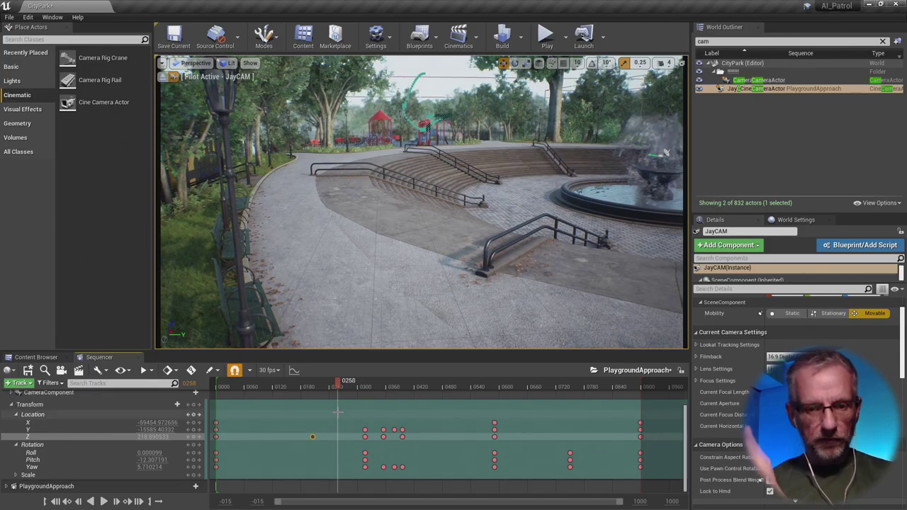
pyautogui.moveTo(338, 387); pyautogui.dragTo(309, 394)
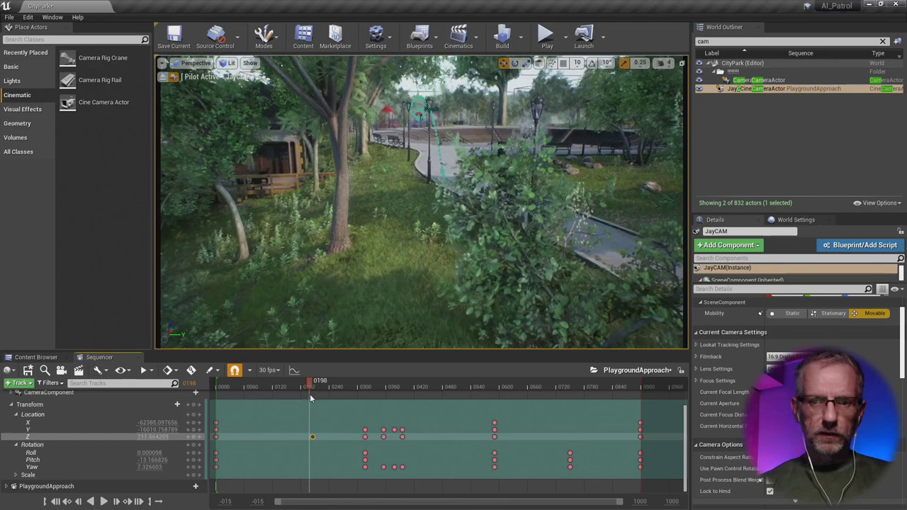
# - Jump to the key at frame 0205, add a leftward yaw key, and review the shot
pyautogui.click(127, 501)
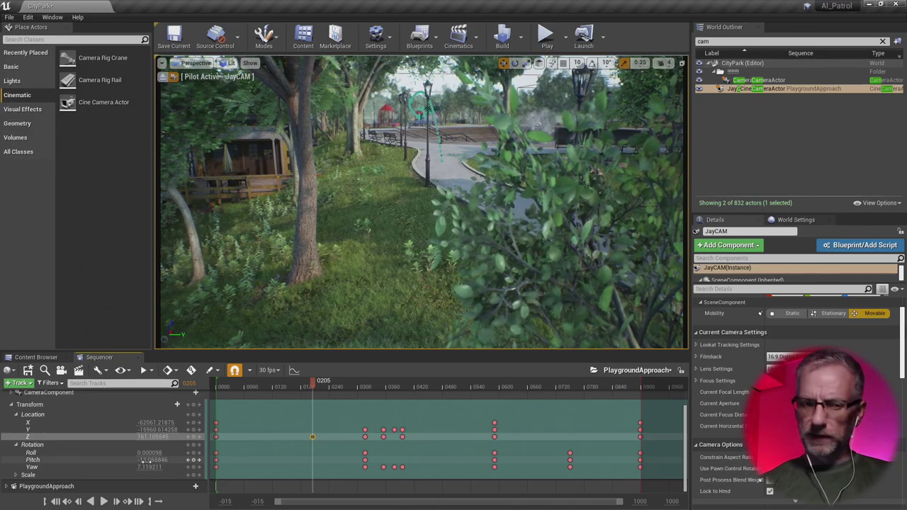
pyautogui.moveTo(147, 468); pyautogui.dragTo(170, 467)
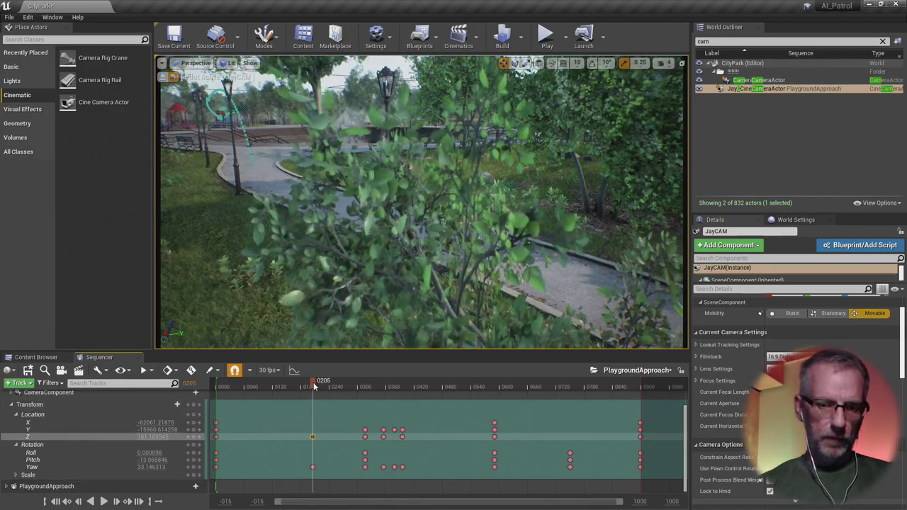
pyautogui.moveTo(305, 385); pyautogui.dragTo(317, 421)
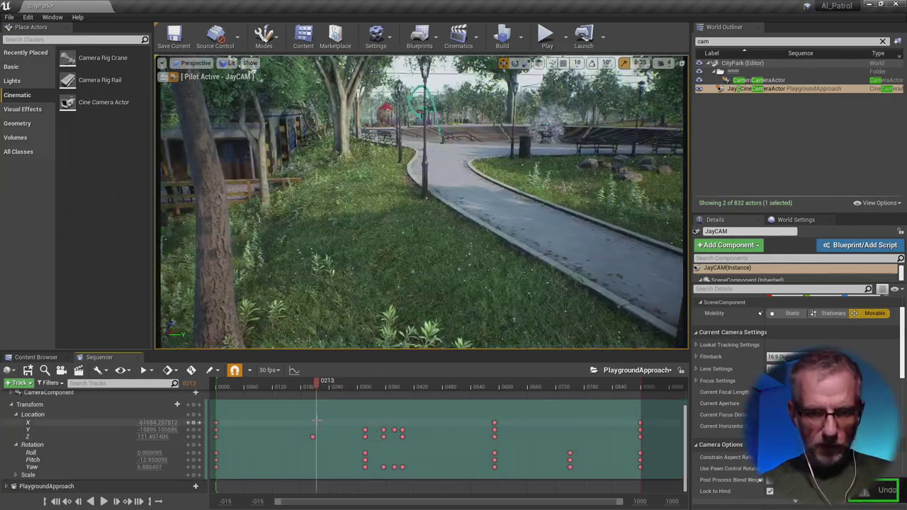
pyautogui.moveTo(321, 384); pyautogui.dragTo(336, 390)
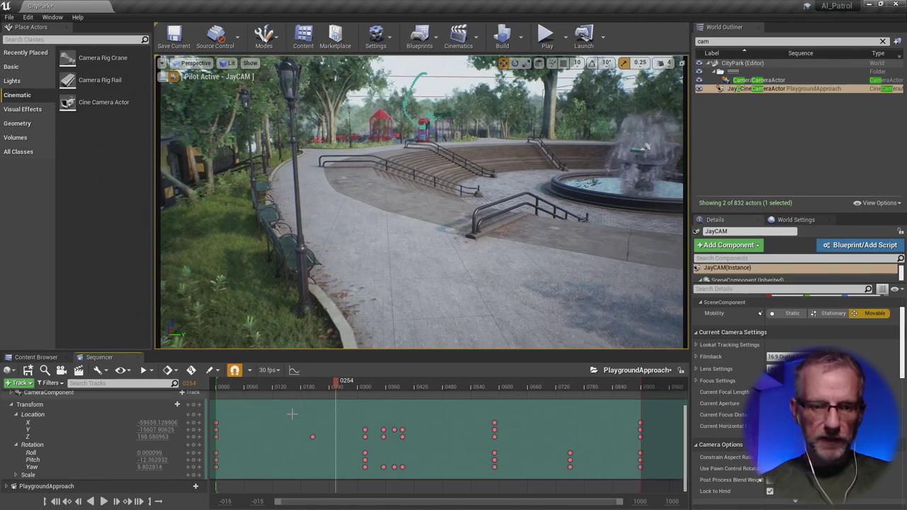
# - Key a yaw turn toward the fountain, review to frame 0189, and open the Edit menu
pyautogui.moveTo(144, 467); pyautogui.dragTo(185, 468)
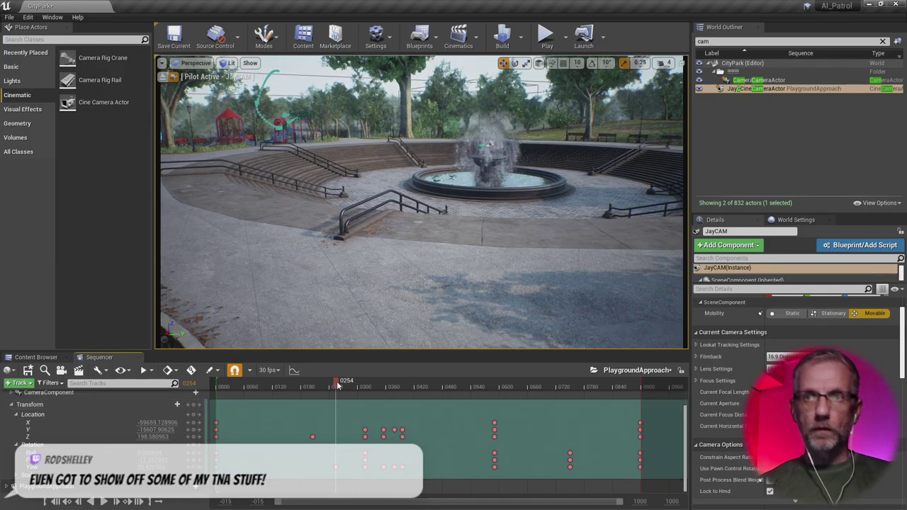
pyautogui.moveTo(339, 387); pyautogui.dragTo(298, 417)
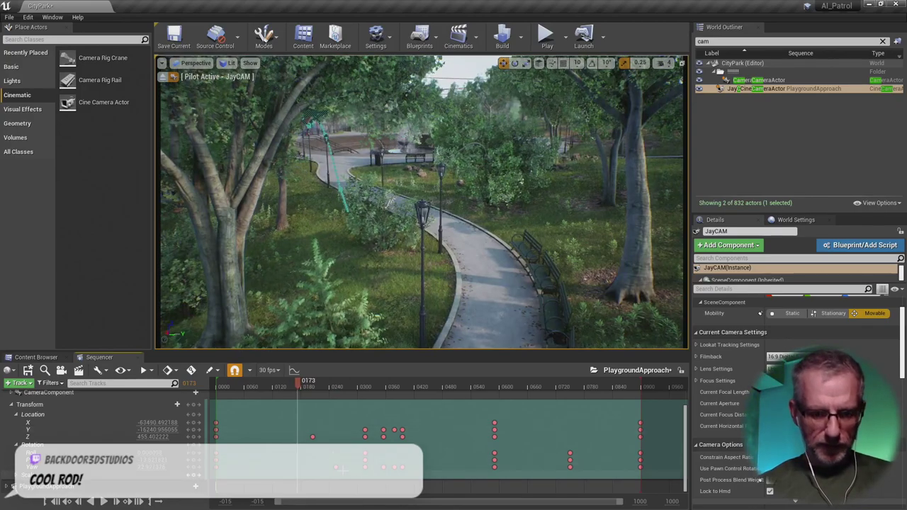
pyautogui.moveTo(299, 382); pyautogui.dragTo(305, 385)
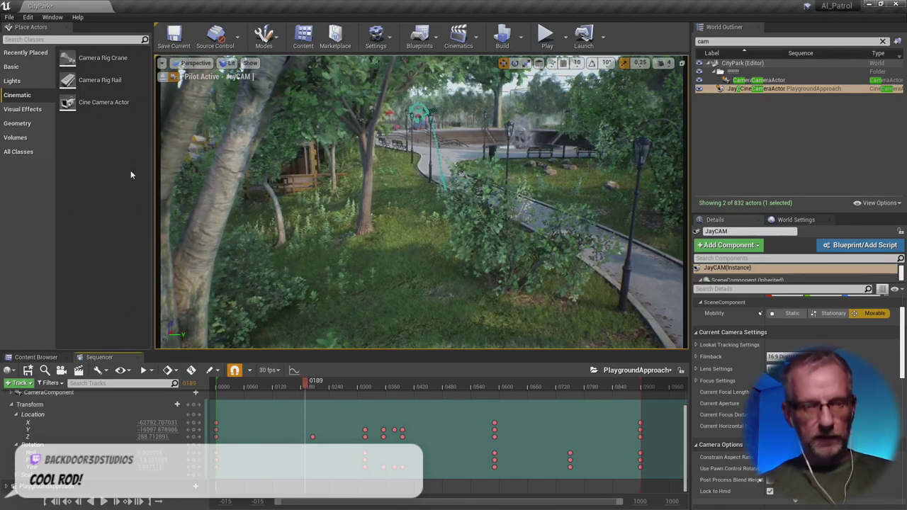
pyautogui.click(28, 16)
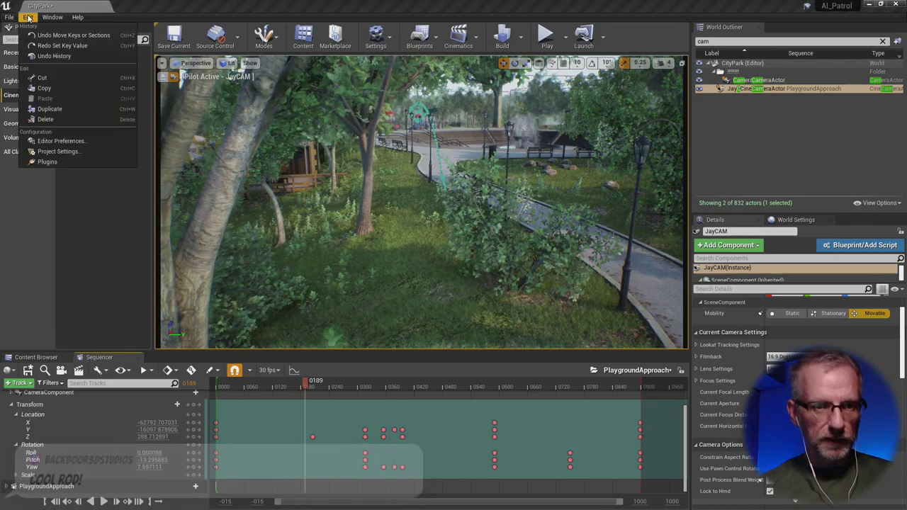
# - Redo the yaw key value, then turn JayCAM toward the fountain at the next key
pyautogui.click(62, 46)
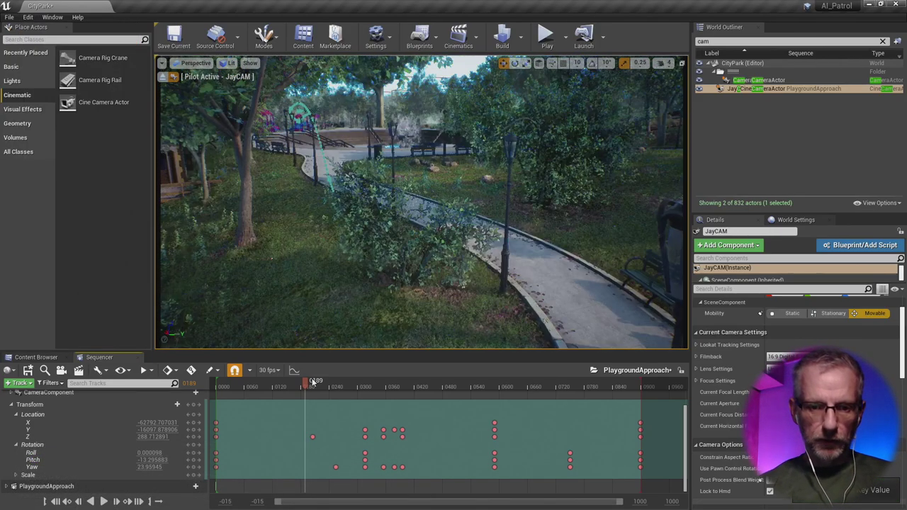
pyautogui.moveTo(307, 387); pyautogui.dragTo(364, 392)
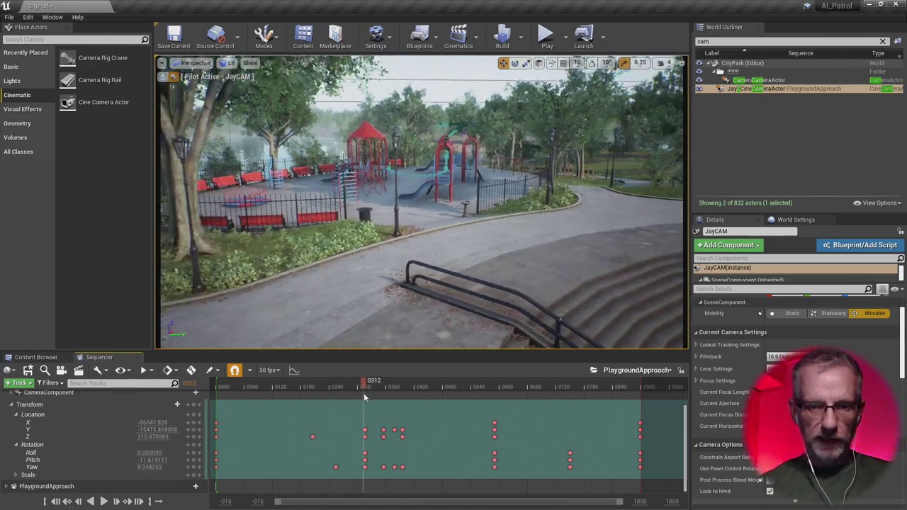
pyautogui.click(128, 502)
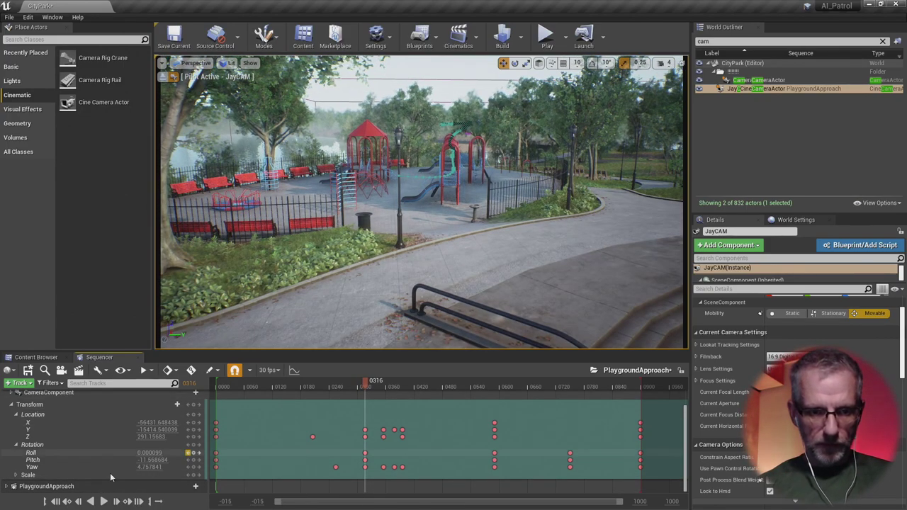
pyautogui.moveTo(148, 467); pyautogui.dragTo(195, 467)
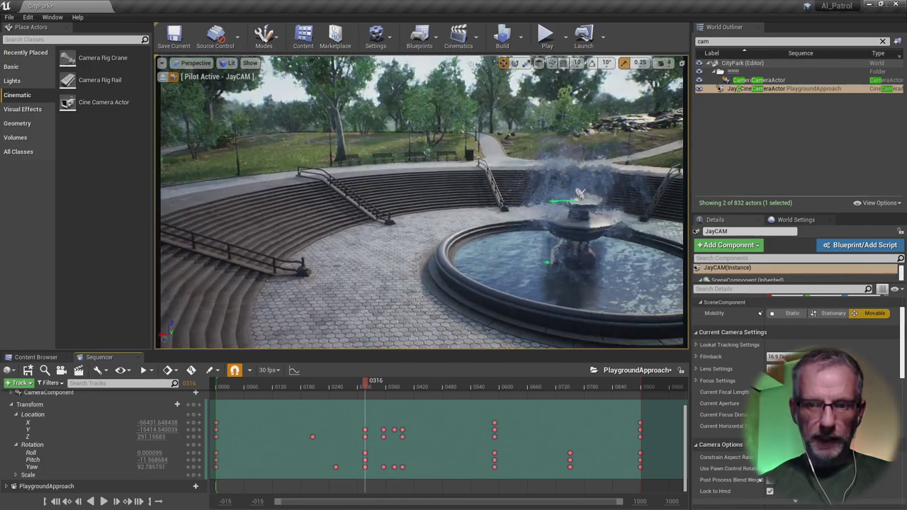
# - Scrub back through the sequence and play JayCAM's flight from near the start
pyautogui.moveTo(368, 387); pyautogui.dragTo(188, 404)
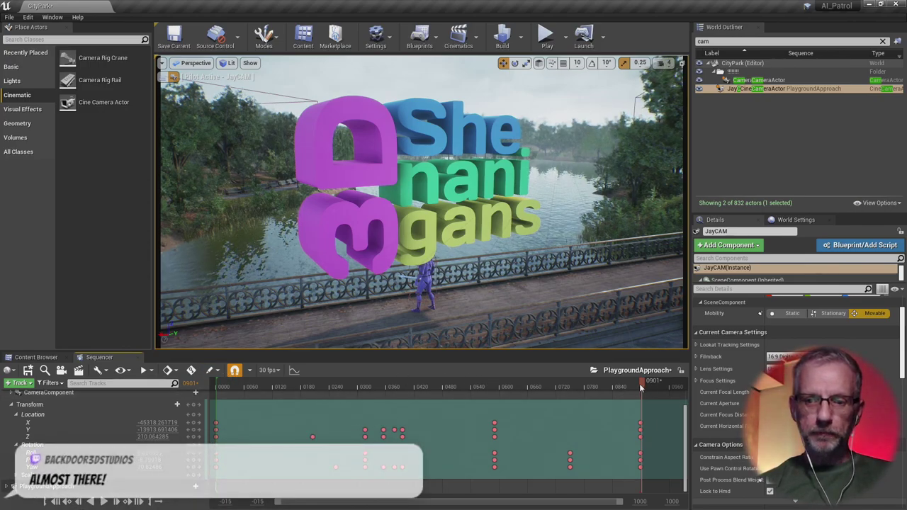
pyautogui.moveTo(629, 387); pyautogui.dragTo(234, 425)
pyautogui.press('space')
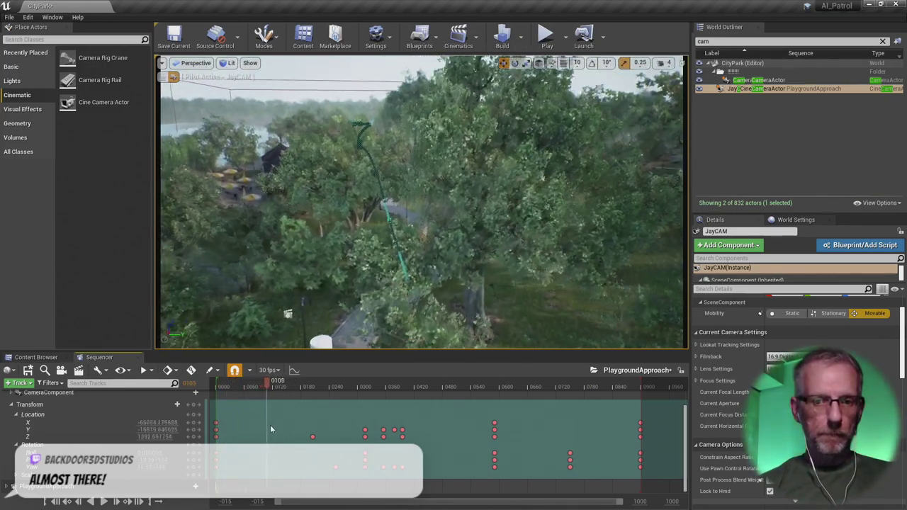
pyautogui.press('space')
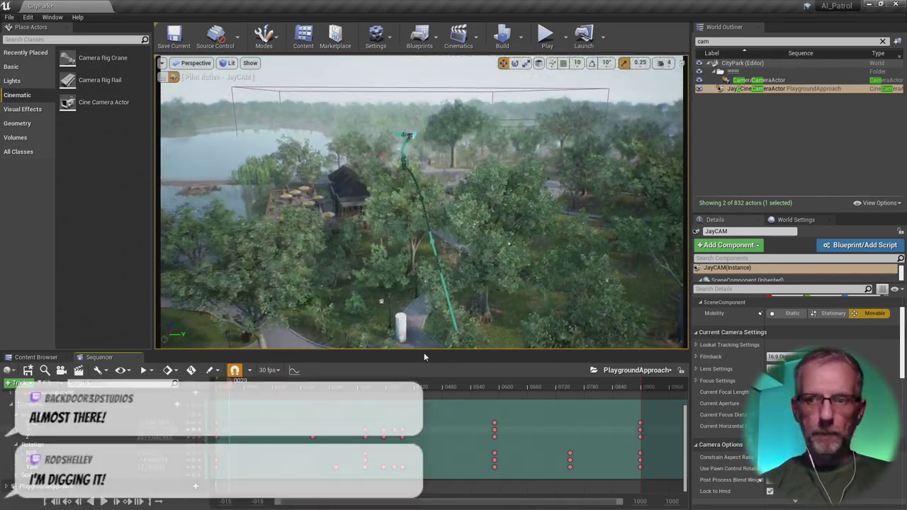
# - Stop piloting JayCAM and fly the viewport forward over the park
pyautogui.rightClick(811, 91)
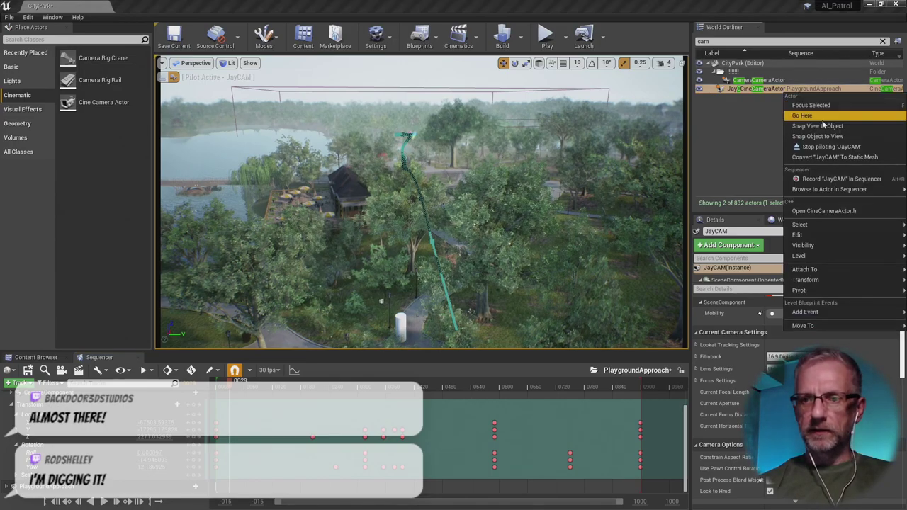
pyautogui.click(830, 149)
pyautogui.moveTo(464, 250); pyautogui.dragTo(440, 274, button='right')
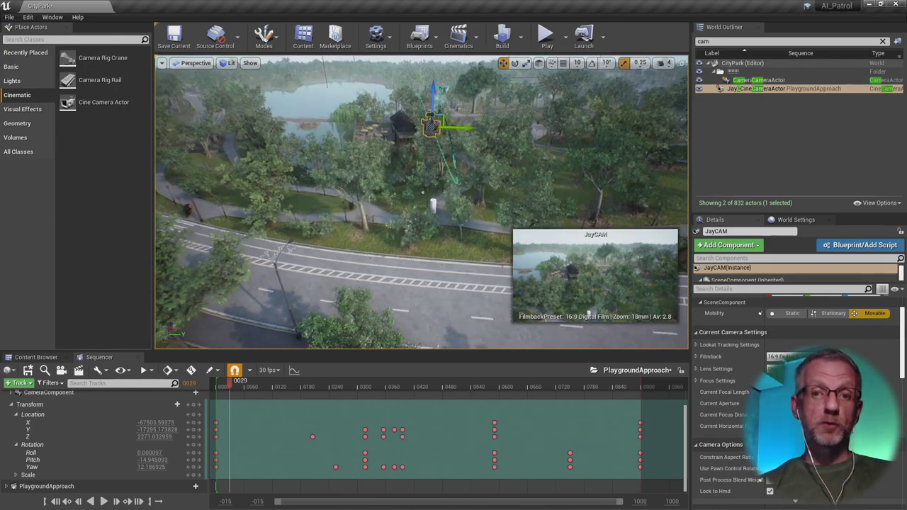
# - Lower JayCAM toward the park path and key its Location Z at frame 0130
pyautogui.press('Up')
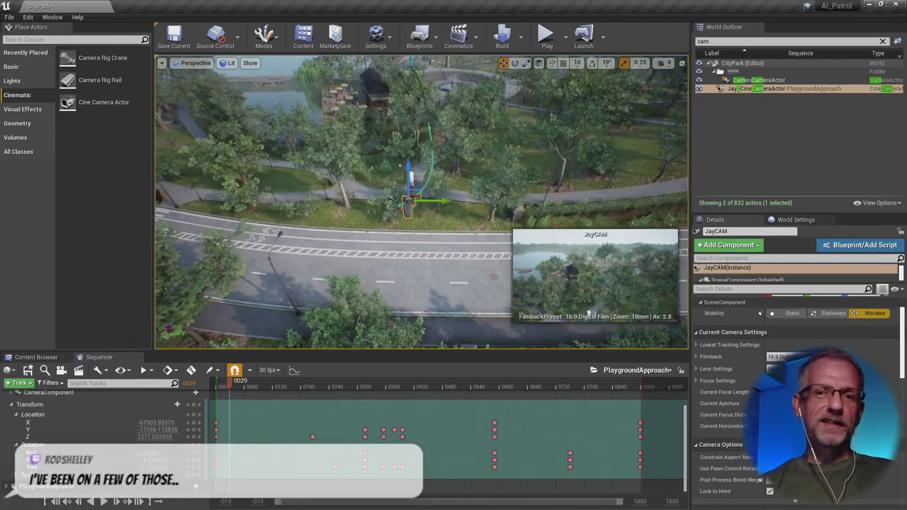
pyautogui.press('Down')
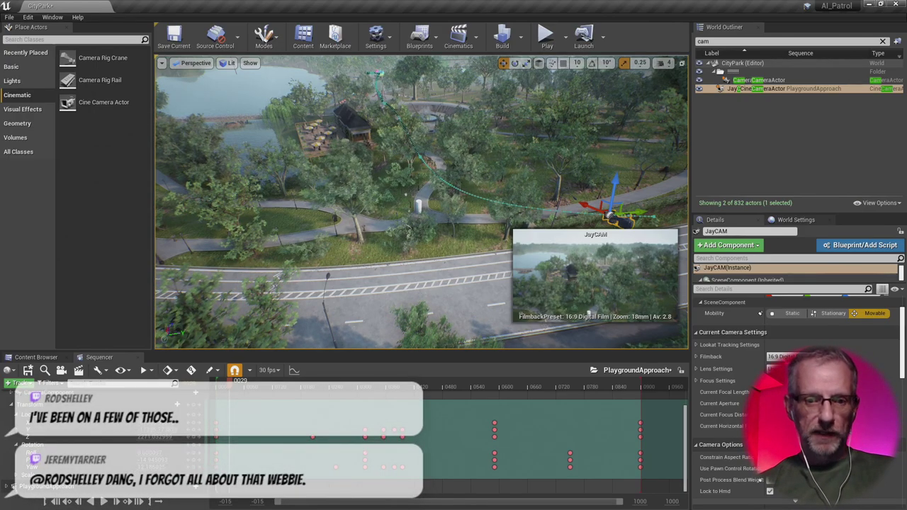
pyautogui.moveTo(531, 331); pyautogui.dragTo(532, 331)
pyautogui.moveTo(230, 387); pyautogui.dragTo(277, 416)
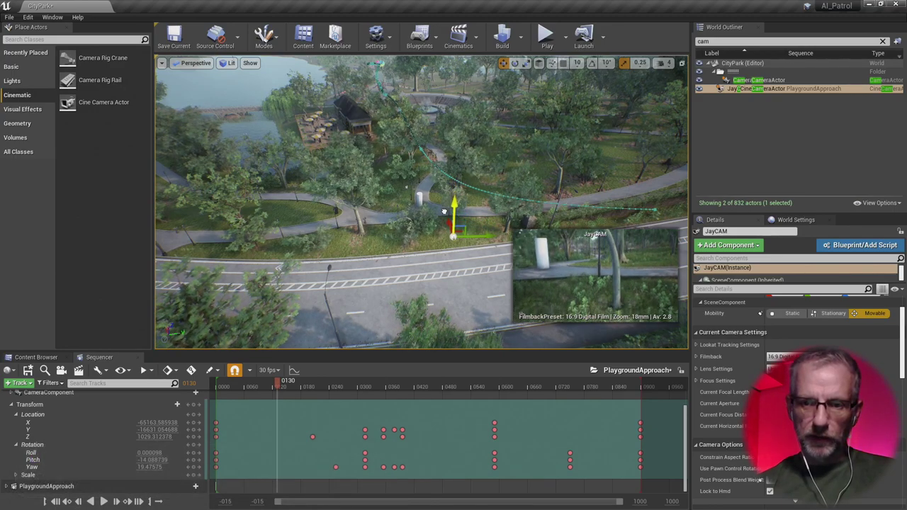
pyautogui.click(195, 437)
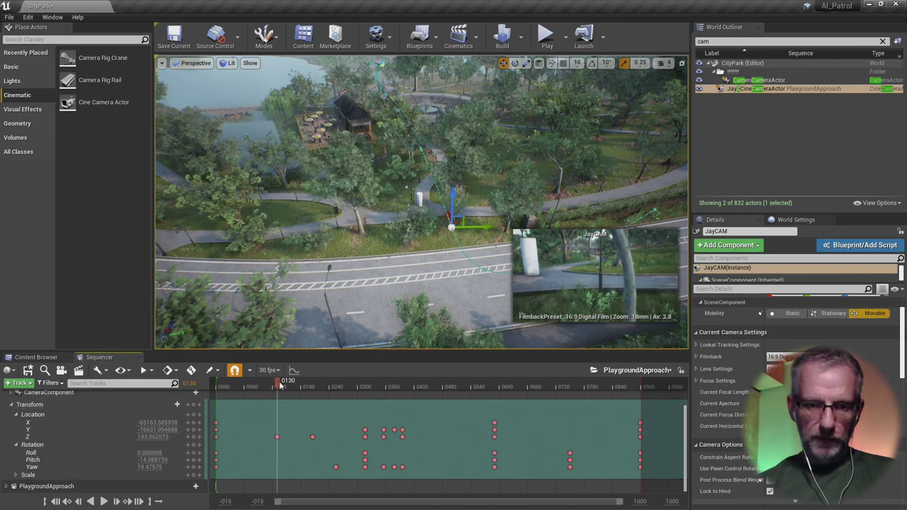
# - Scrub the sequence back from frame 0209 to 0068 to preview the drop
pyautogui.moveTo(270, 387); pyautogui.dragTo(328, 425)
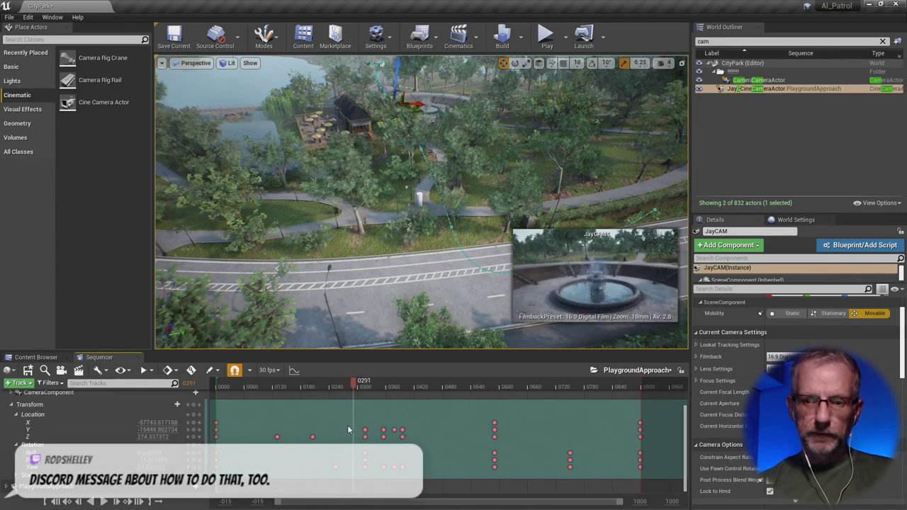
pyautogui.moveTo(297, 429); pyautogui.dragTo(217, 432)
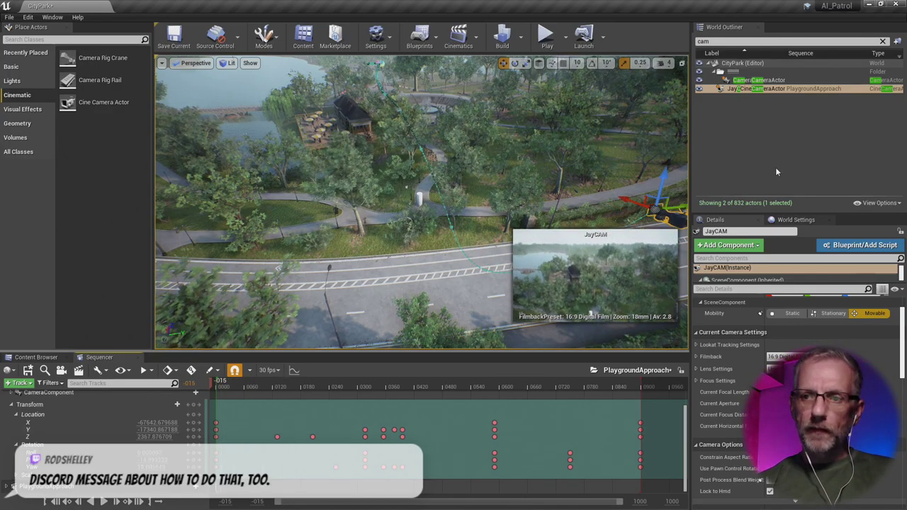
pyautogui.rightClick(806, 89)
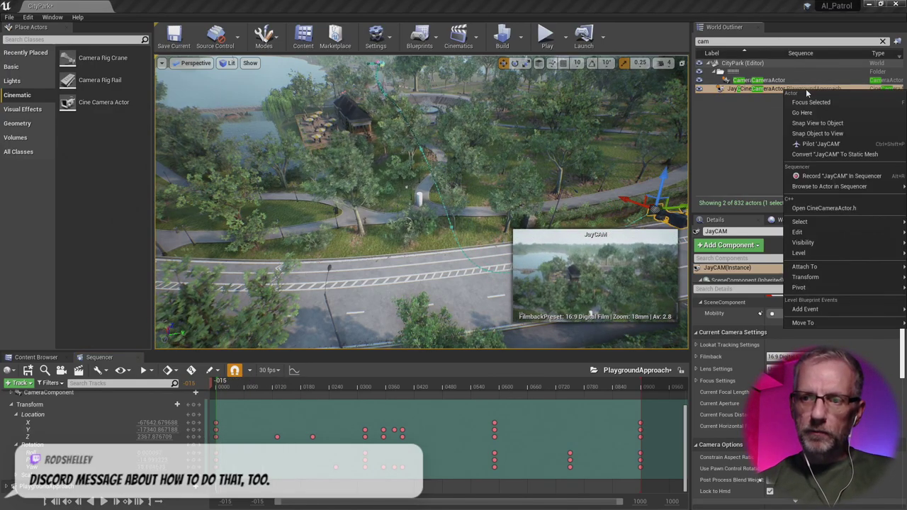
# - Pilot JayCAM again, play the sequence to frame 0172, then step back to 0165
pyautogui.click(822, 144)
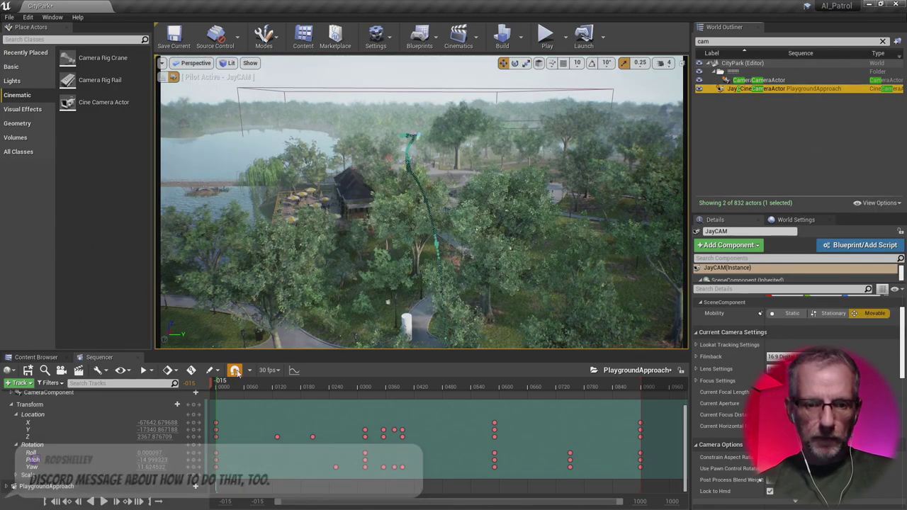
pyautogui.press('space')
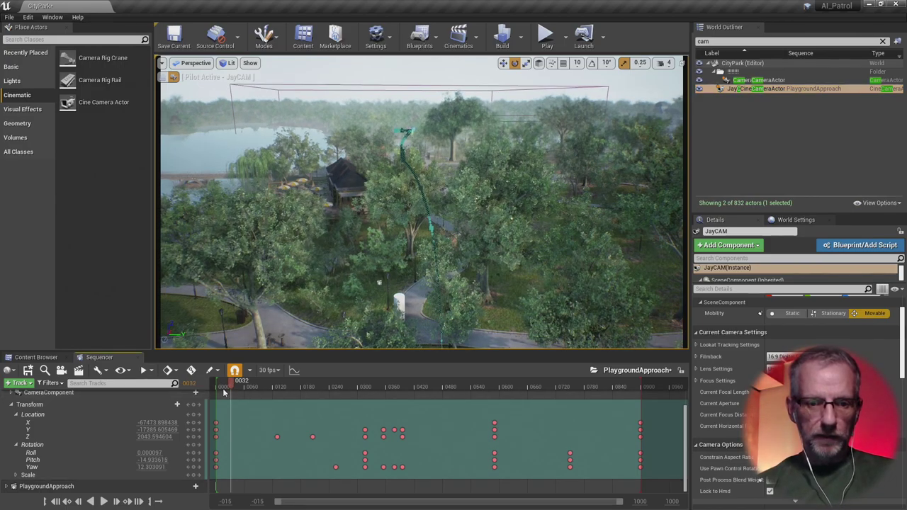
pyautogui.press('space')
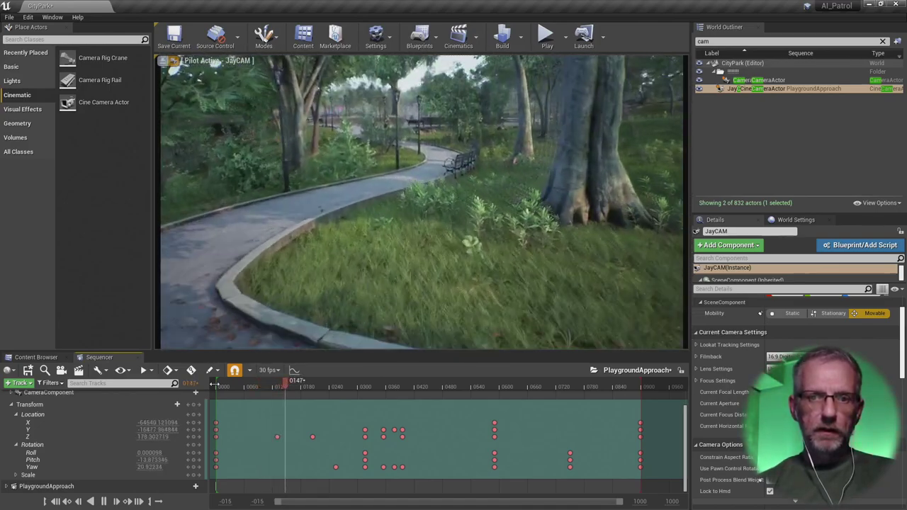
pyautogui.press('space')
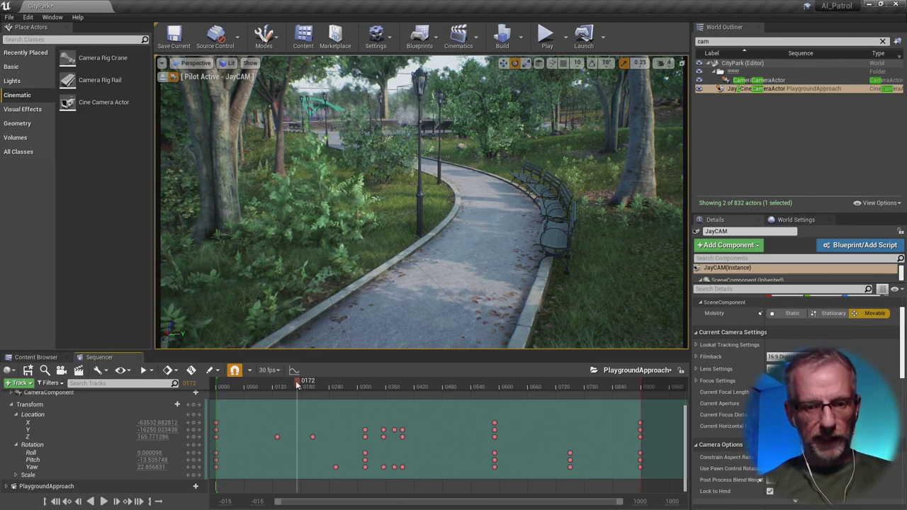
pyautogui.moveTo(301, 384); pyautogui.dragTo(296, 395)
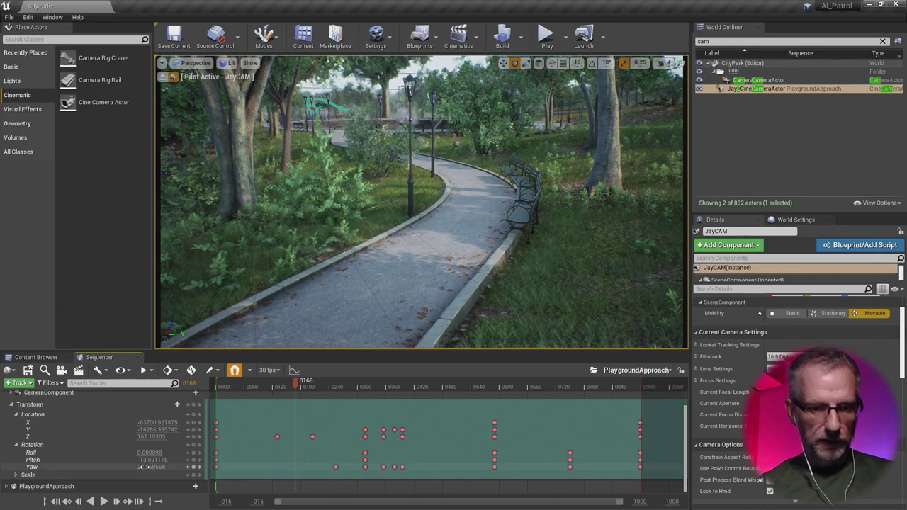
# - At frame 0168, key JayCAM's yaw at 43.89 and tilt its pitch up
pyautogui.moveTo(153, 467); pyautogui.dragTo(202, 467)
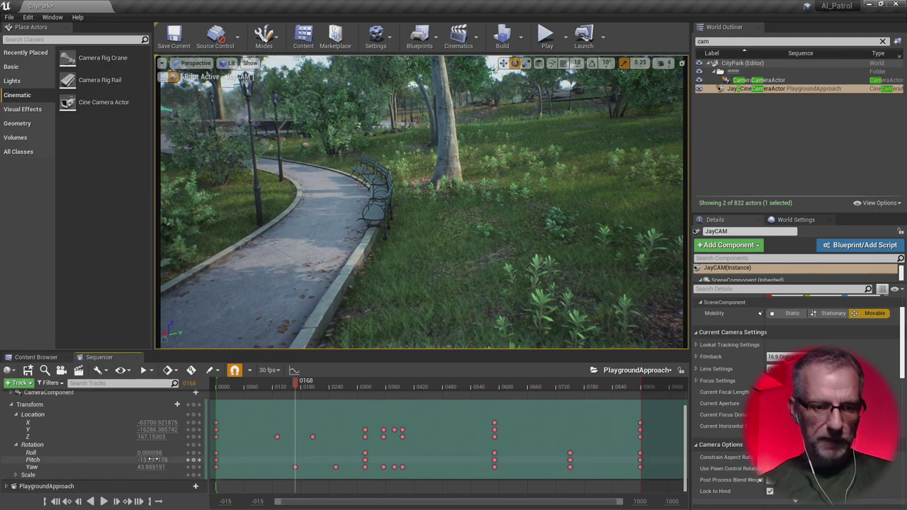
pyautogui.moveTo(151, 460); pyautogui.dragTo(187, 460)
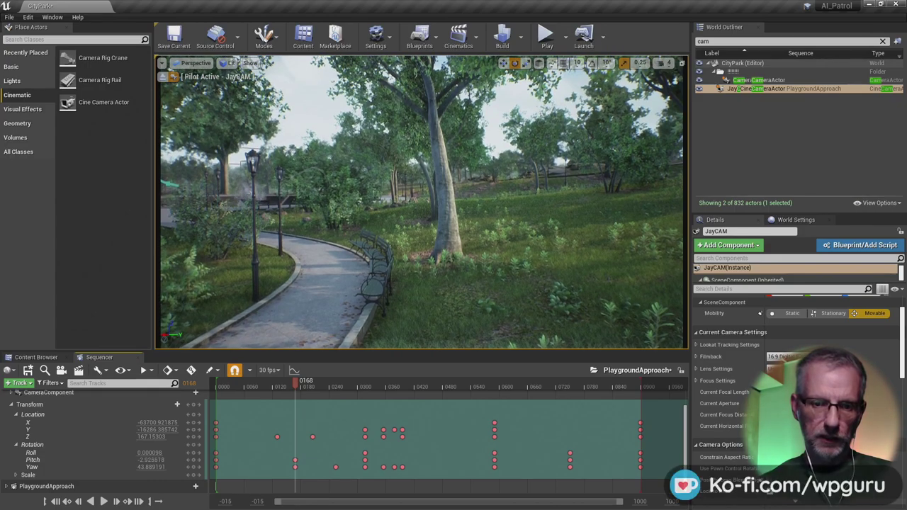
pyautogui.moveTo(297, 386); pyautogui.dragTo(307, 420)
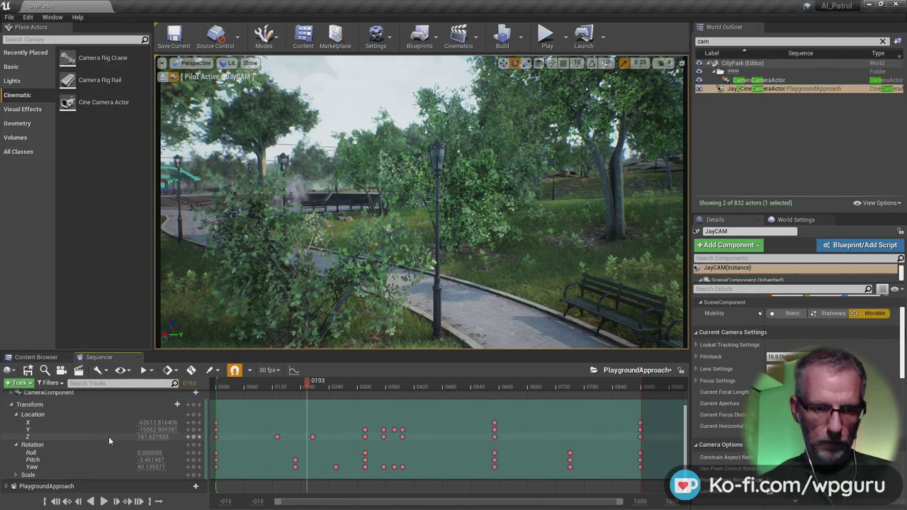
# - At frame 0205, key a rightward yaw and downward pitch toward the path and bench, then preview
pyautogui.click(109, 437)
pyautogui.click(127, 502)
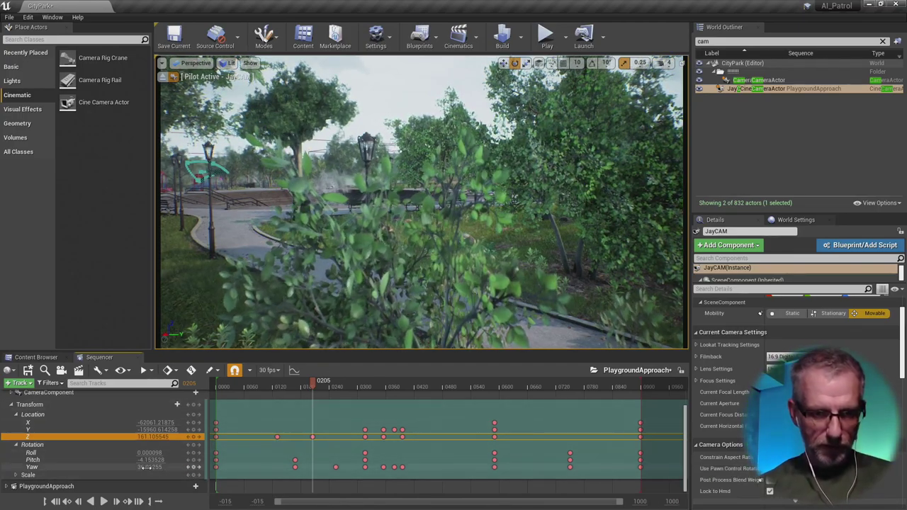
pyautogui.moveTo(141, 467); pyautogui.dragTo(163, 467)
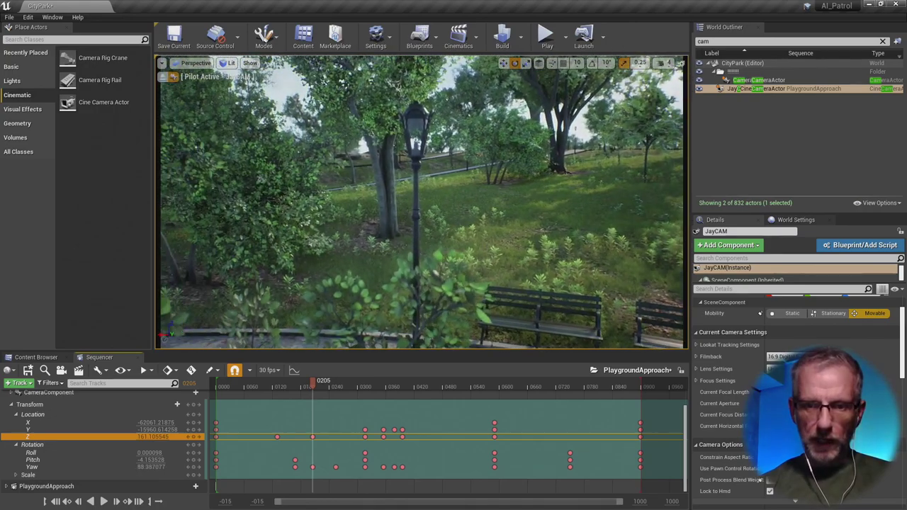
pyautogui.click(149, 453)
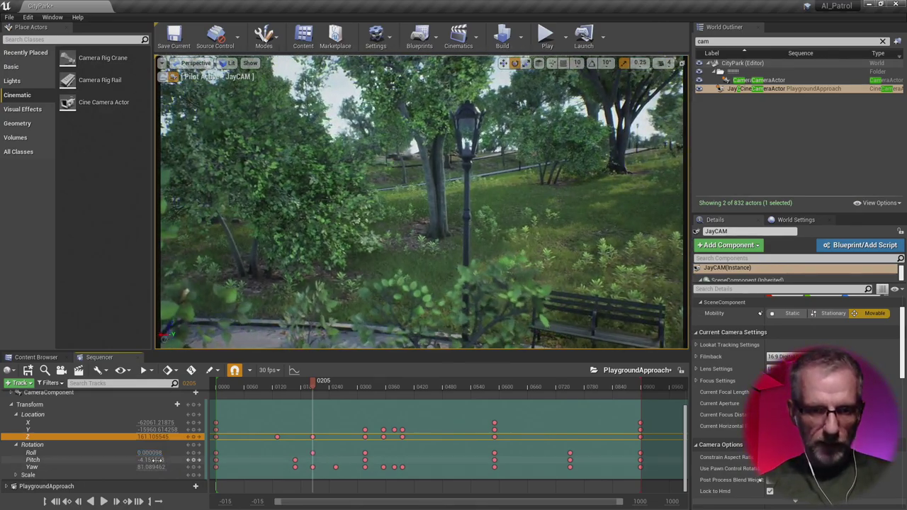
pyautogui.moveTo(151, 460); pyautogui.dragTo(135, 460)
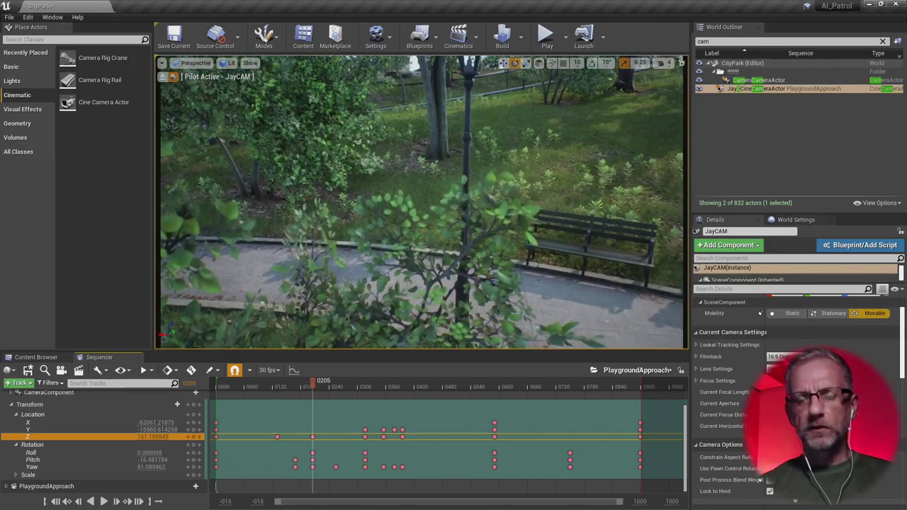
pyautogui.moveTo(422, 205); pyautogui.dragTo(421, 226, button='right')
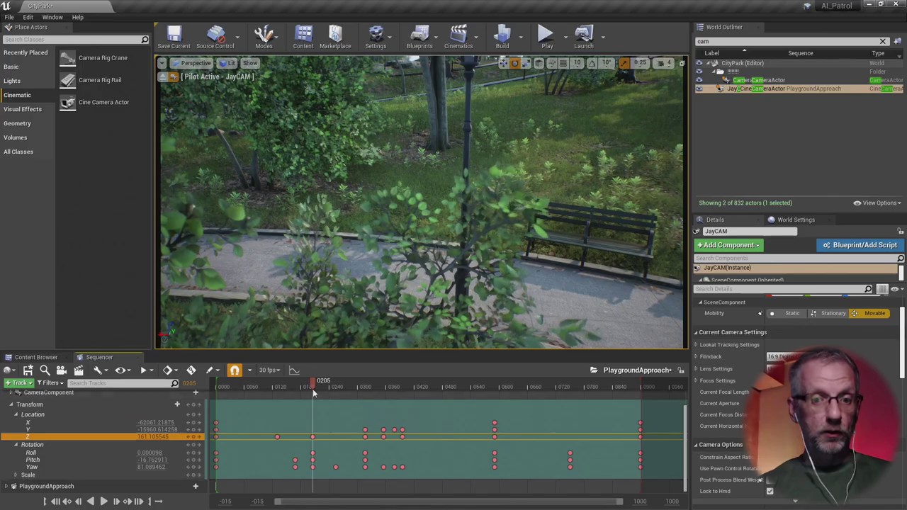
pyautogui.moveTo(314, 387); pyautogui.dragTo(271, 426)
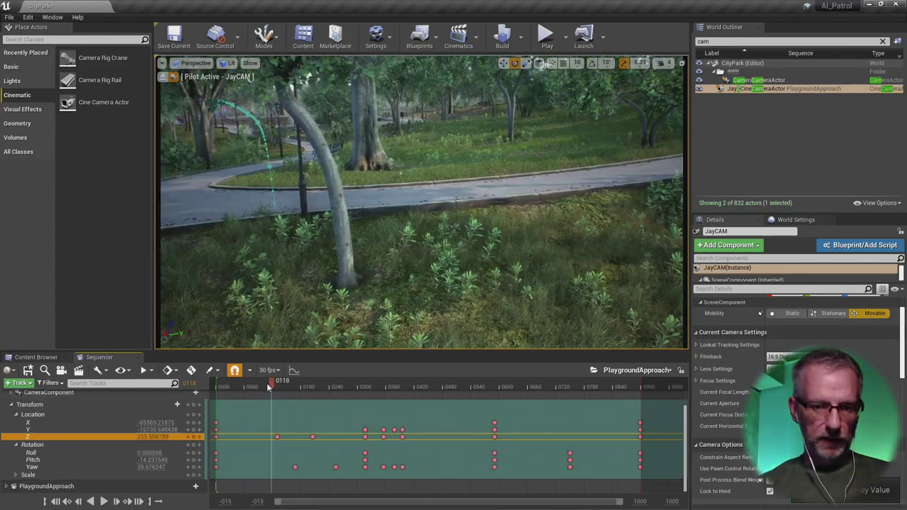
pyautogui.moveTo(270, 384); pyautogui.dragTo(280, 399)
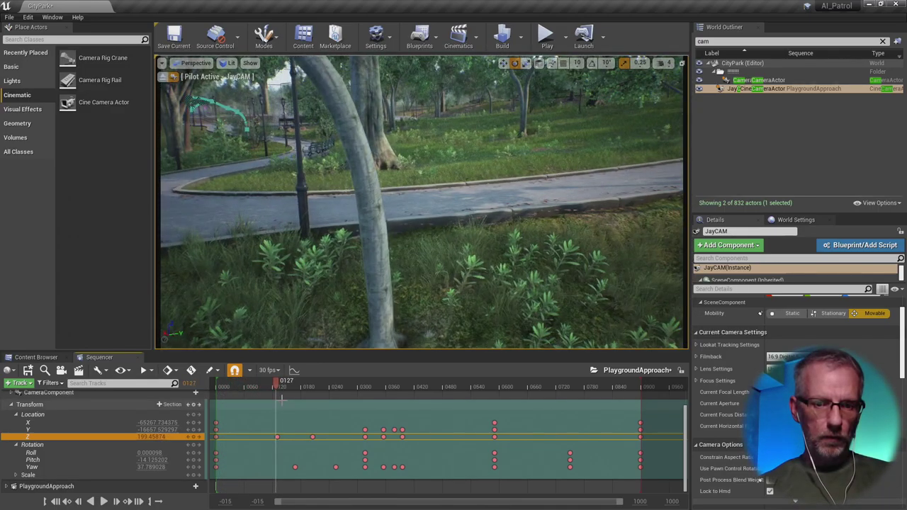
# - Scrub JayCAM's flight back and forth, stopping at frame 0161 on the curving path
pyautogui.press('Delete')
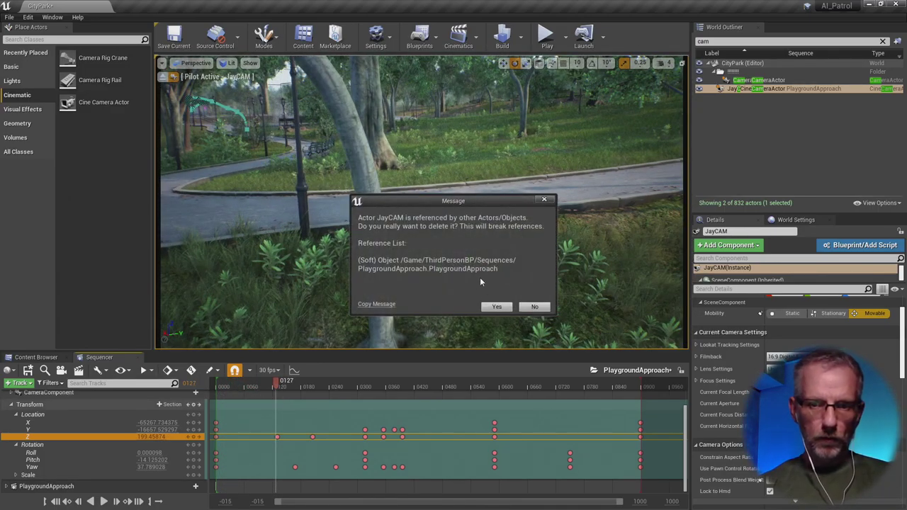
pyautogui.click(535, 308)
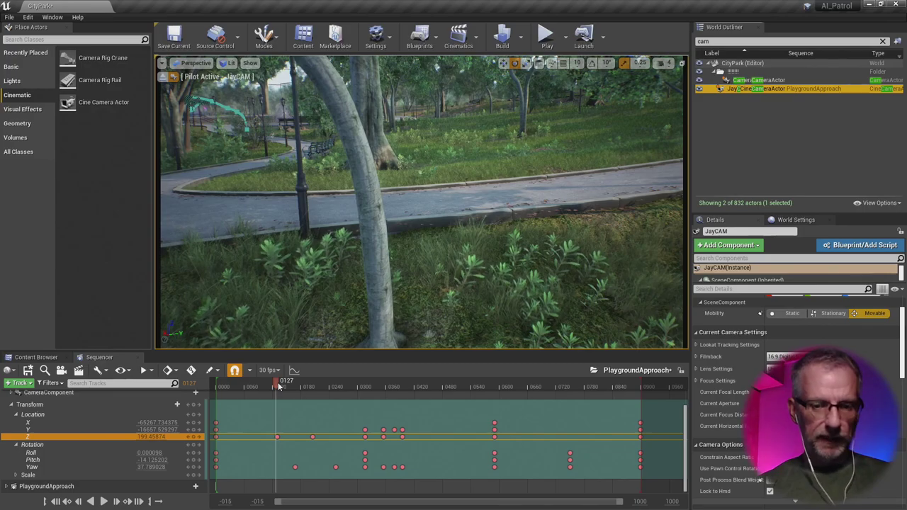
pyautogui.moveTo(278, 385); pyautogui.dragTo(241, 387)
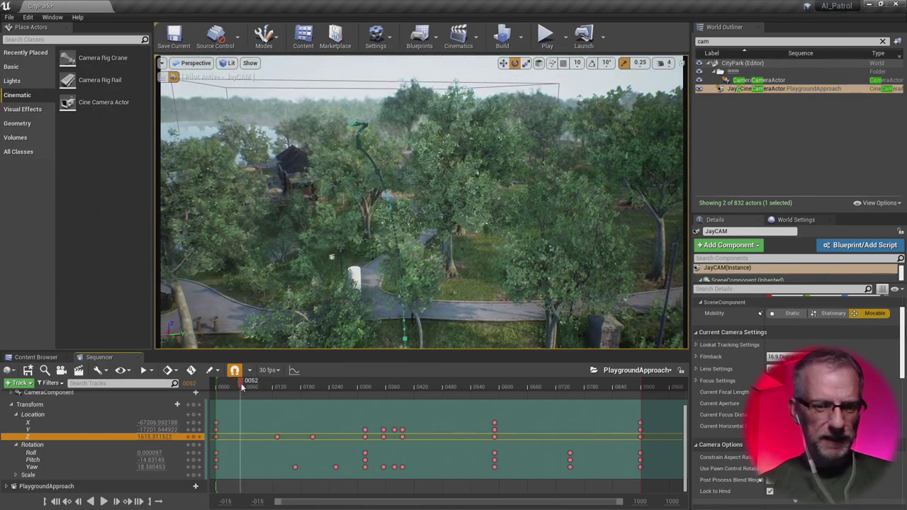
pyautogui.moveTo(241, 387); pyautogui.dragTo(292, 395)
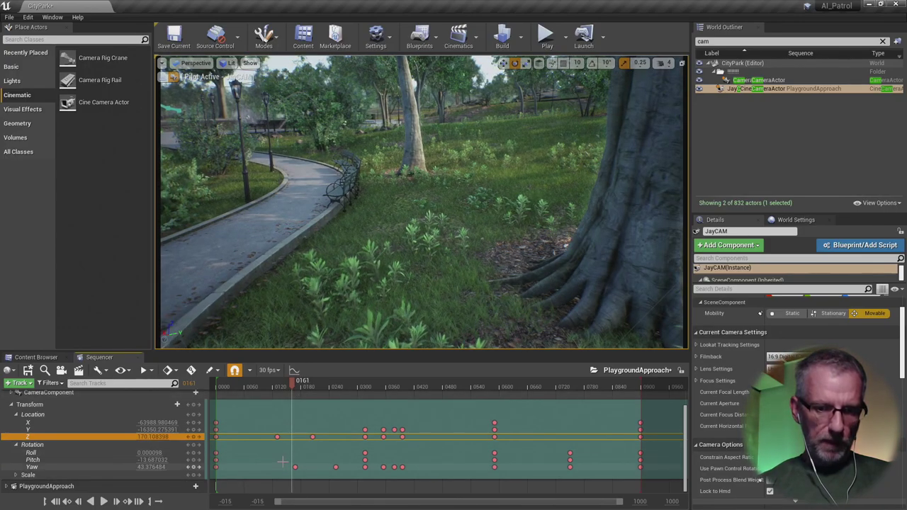
# - Delete JayCAM's Yaw key near frame 0161 and replay the move to frame 0173
pyautogui.click(294, 467)
pyautogui.press('Delete')
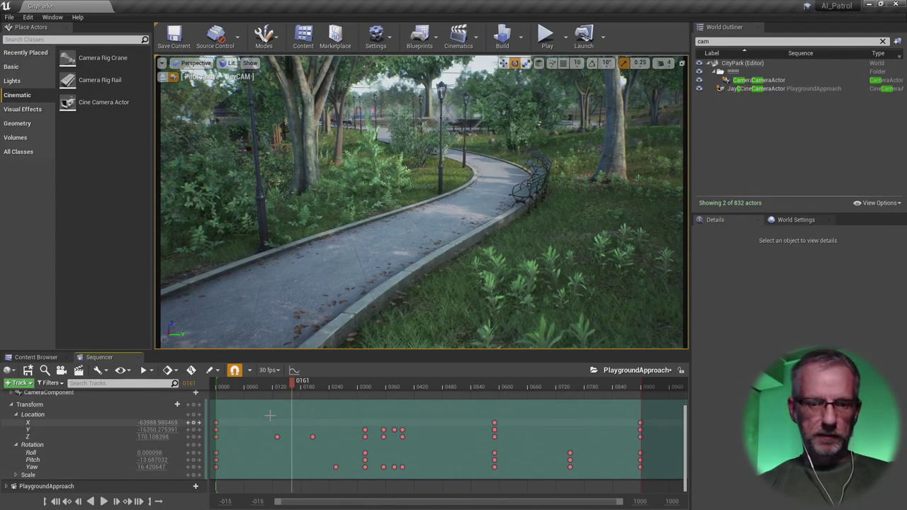
pyautogui.moveTo(292, 386)
pyautogui.mouseDown()
pyautogui.moveTo(229, 390)
pyautogui.moveTo(298, 396)
pyautogui.mouseUp()
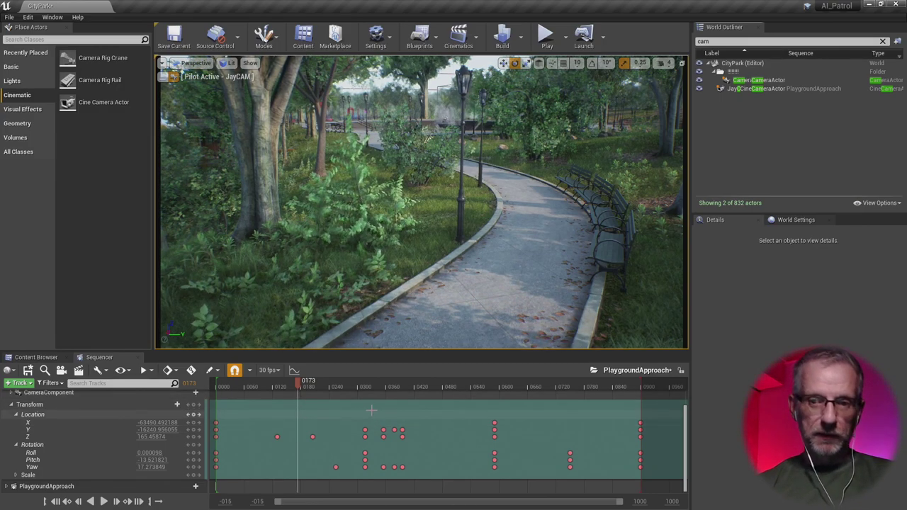
# - Key JayCAM's location and rotation at frame 0173 and preview the move toward the playground
pyautogui.click(192, 421)
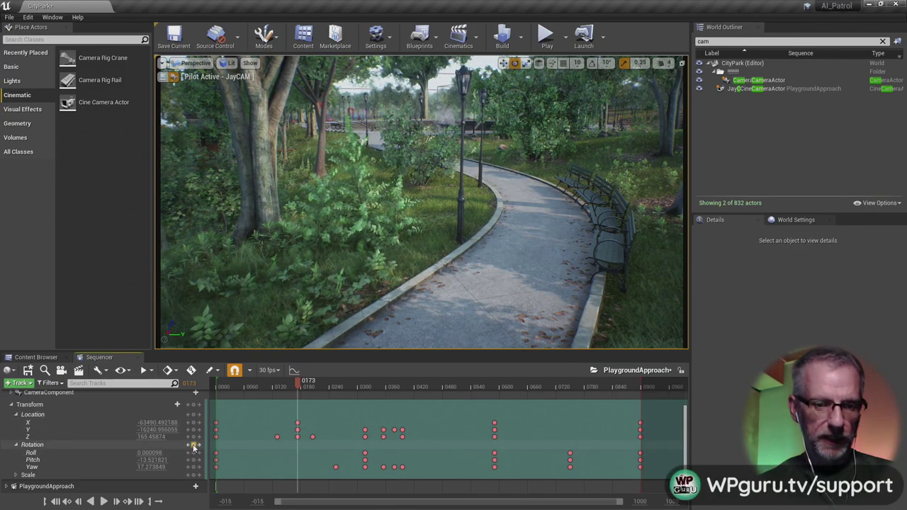
pyautogui.click(193, 446)
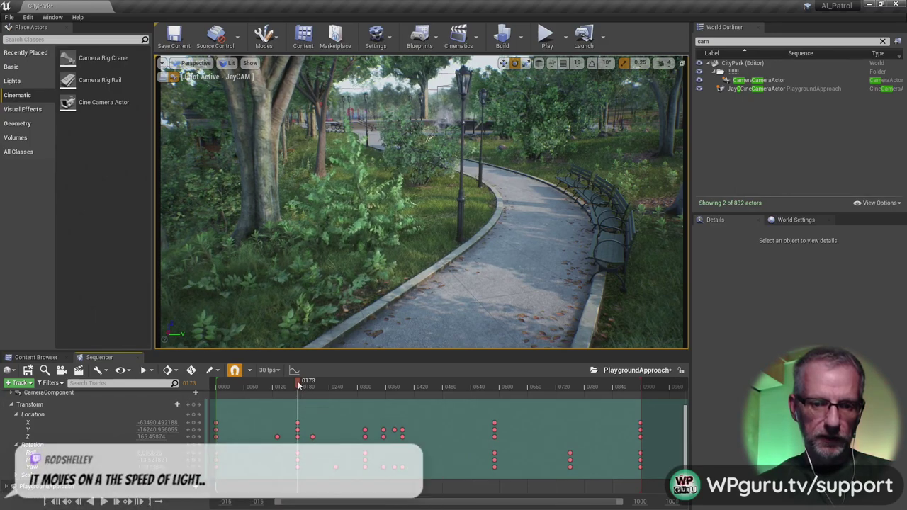
pyautogui.moveTo(299, 384); pyautogui.dragTo(333, 391)
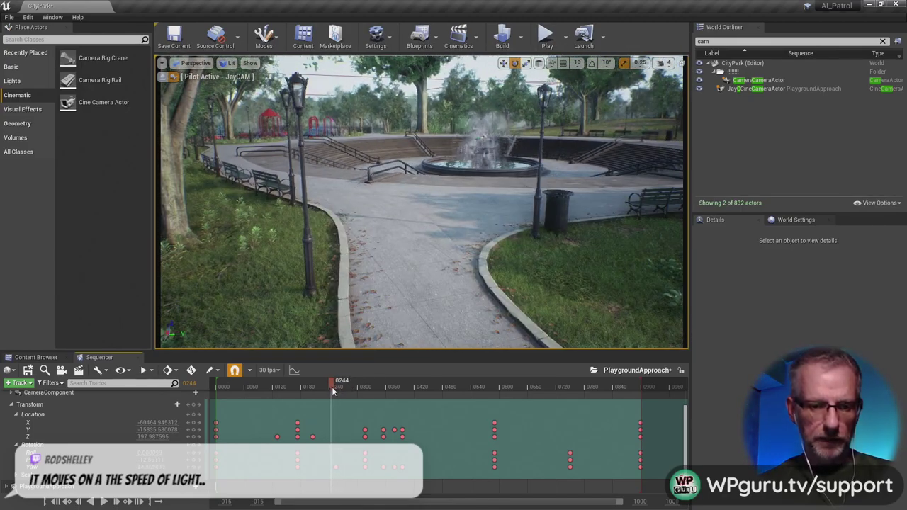
# - Jump to the next rotation key near frame 0254 and review the camera passing the bushes
pyautogui.click(135, 467)
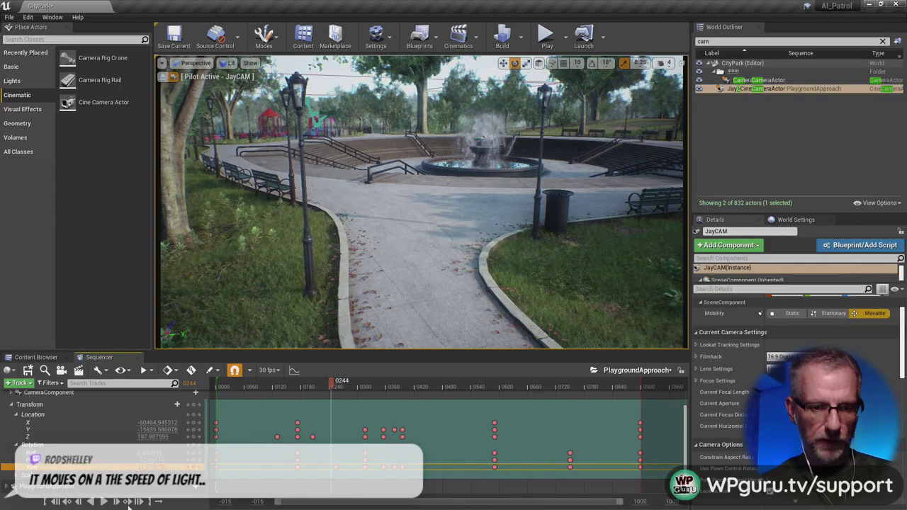
pyautogui.click(129, 502)
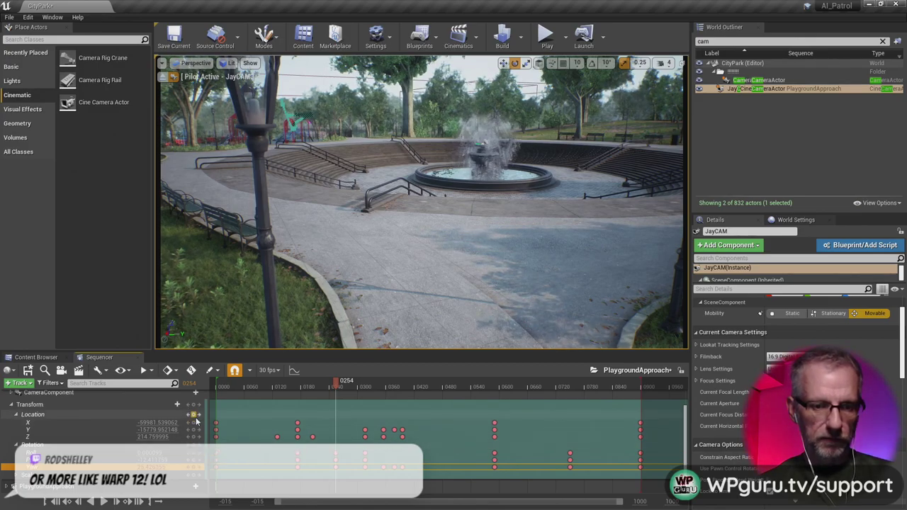
pyautogui.moveTo(335, 383); pyautogui.dragTo(315, 396)
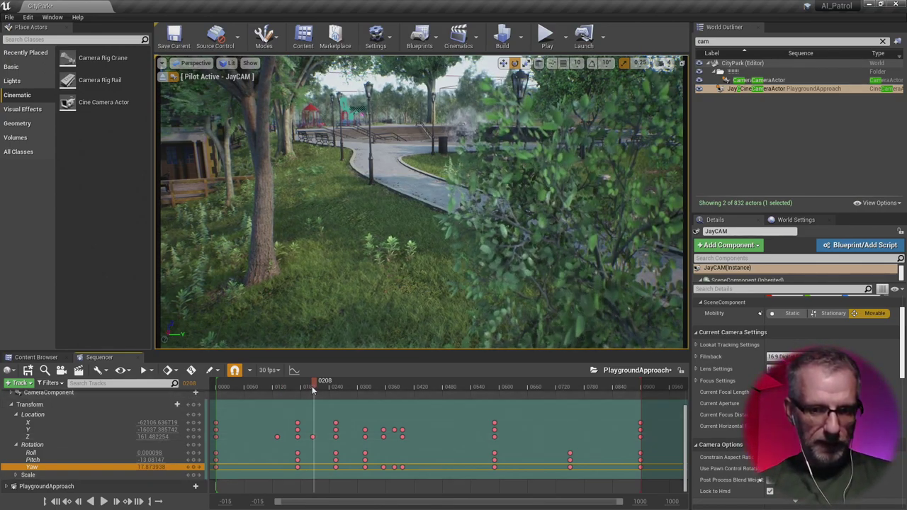
pyautogui.moveTo(318, 385)
pyautogui.mouseDown()
pyautogui.moveTo(326, 388)
pyautogui.moveTo(309, 389)
pyautogui.mouseUp()
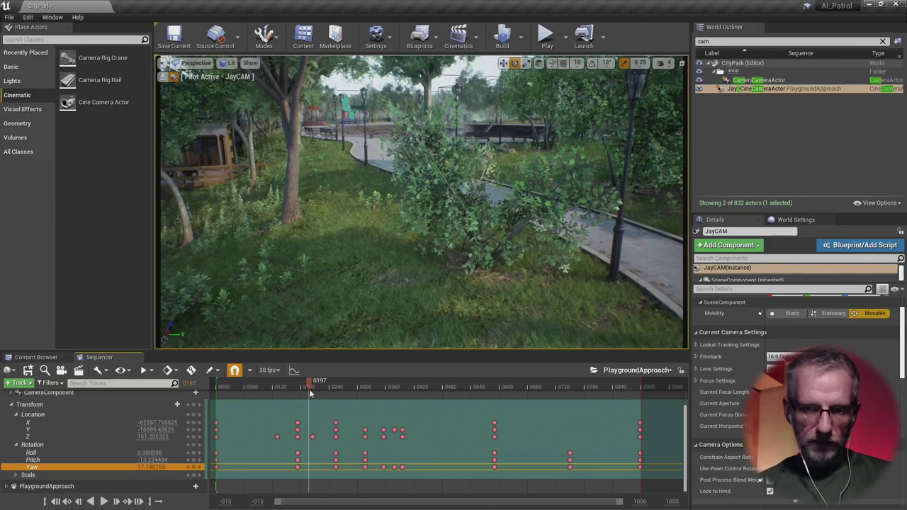
# - At frame 0206, move the piloted JayCAM forward out of the bushes onto the path
pyautogui.moveTo(310, 388); pyautogui.dragTo(314, 393)
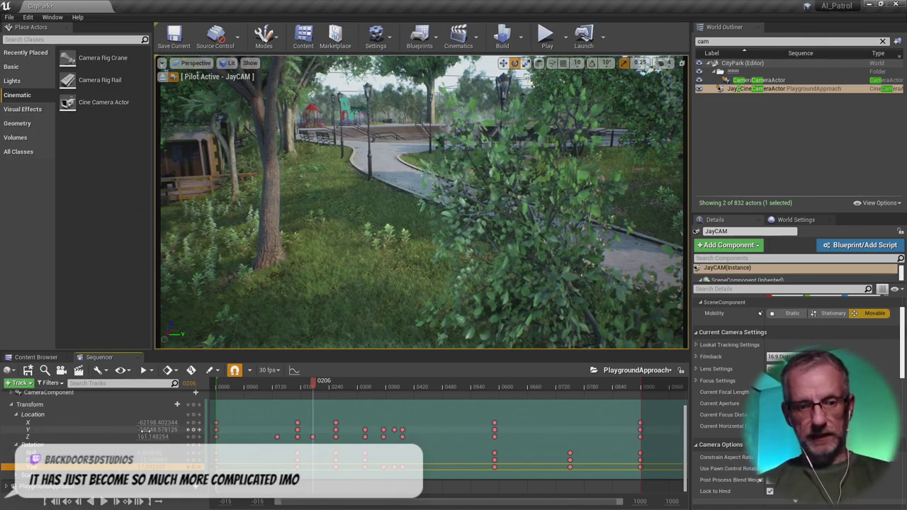
pyautogui.press('w')
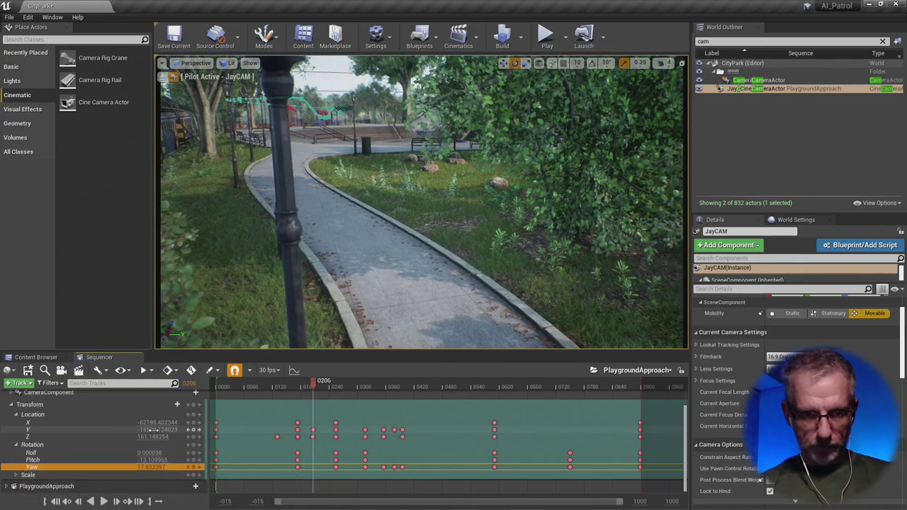
pyautogui.moveTo(153, 429); pyautogui.dragTo(170, 429)
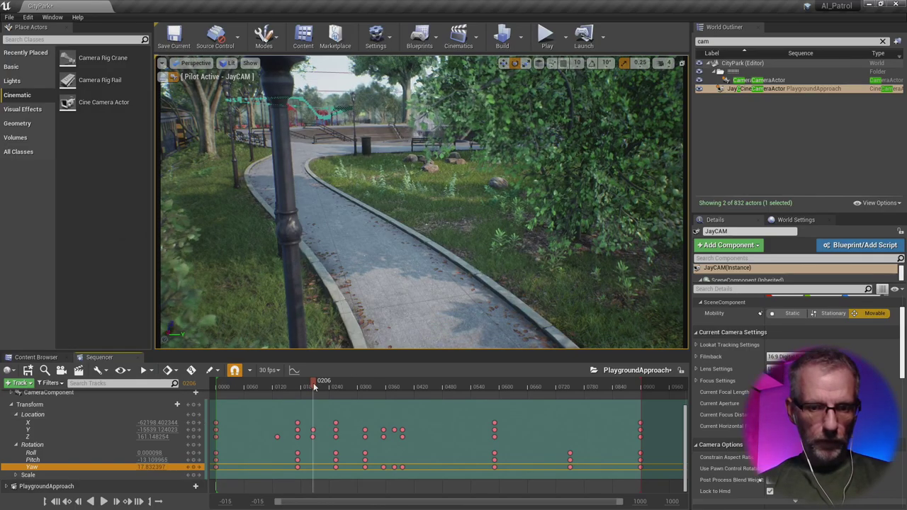
pyautogui.moveTo(314, 385); pyautogui.dragTo(342, 423)
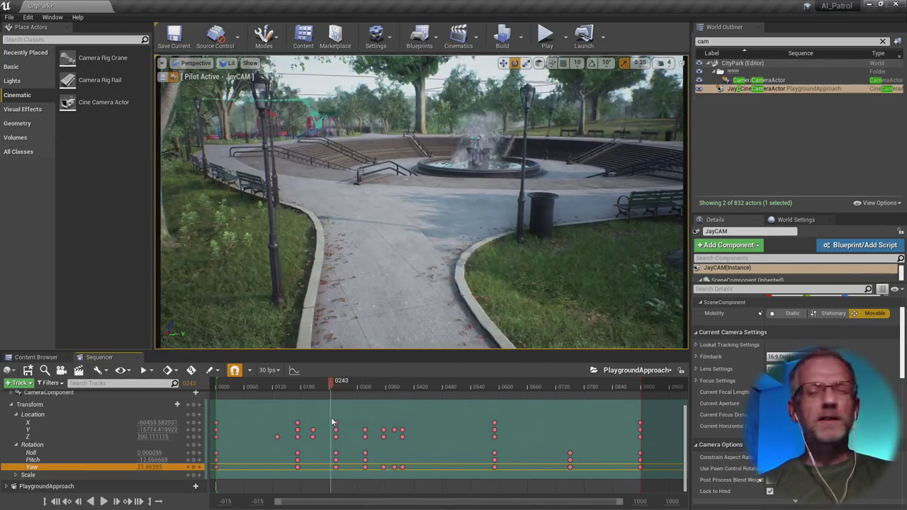
pyautogui.moveTo(339, 421); pyautogui.dragTo(396, 414)
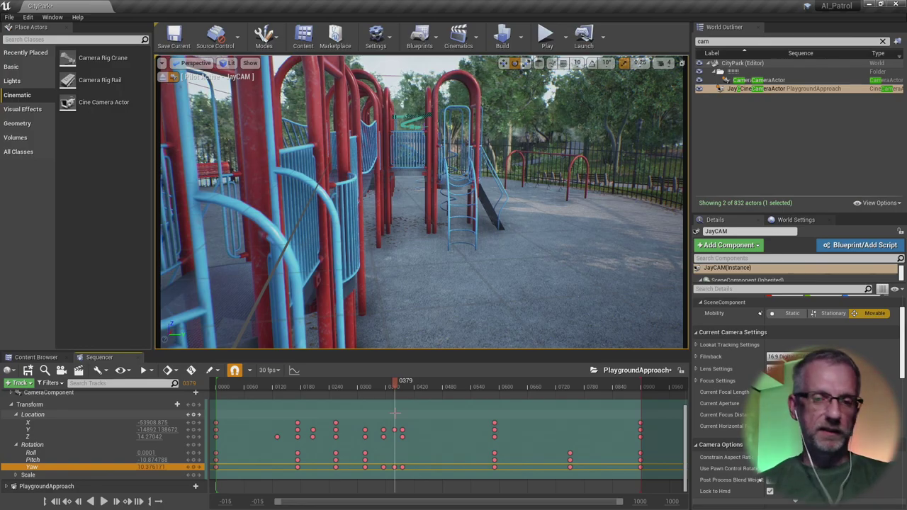
pyautogui.moveTo(395, 384); pyautogui.dragTo(312, 420)
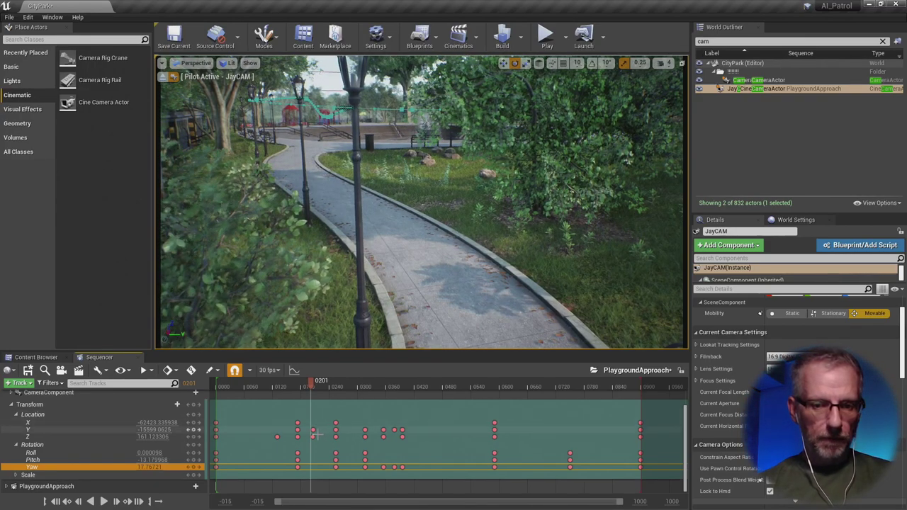
# - Delete the Z key near frame 0201, shift the Y key near 0206 later, then preview
pyautogui.click(313, 437)
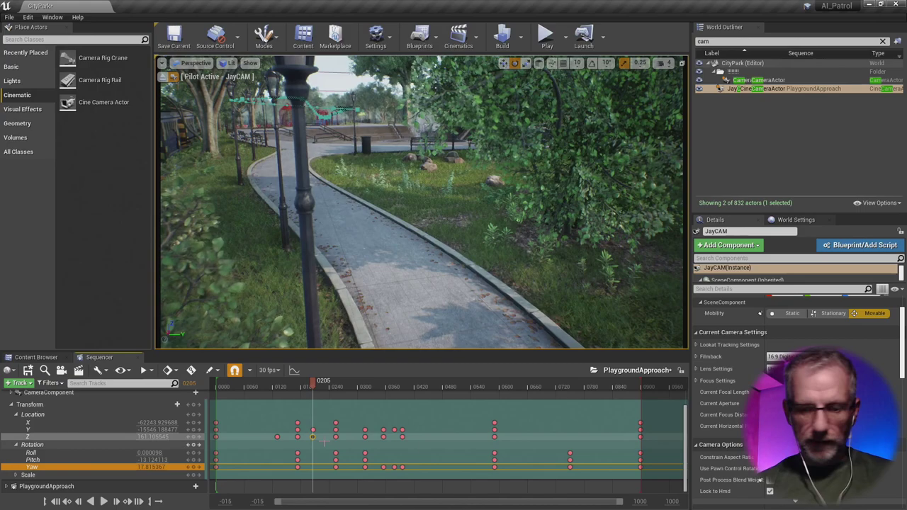
pyautogui.press('Delete')
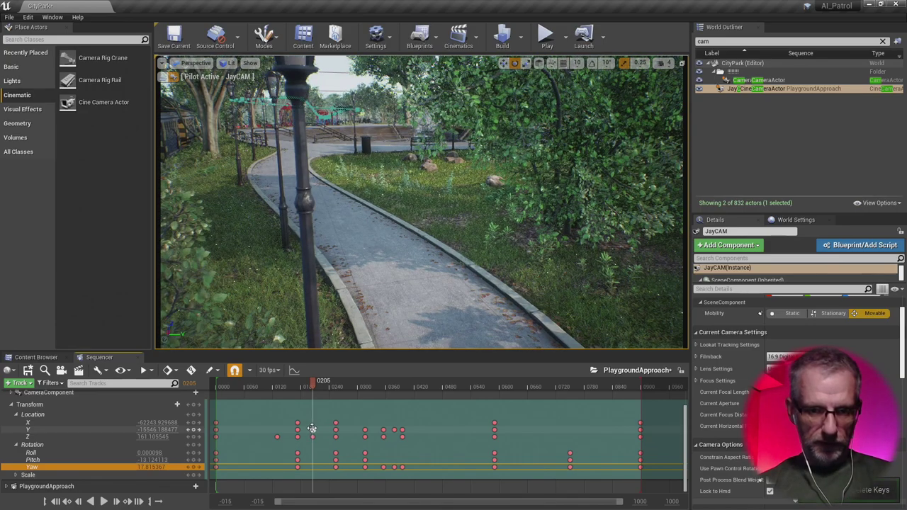
pyautogui.click(312, 428)
pyautogui.moveTo(311, 429); pyautogui.dragTo(334, 429)
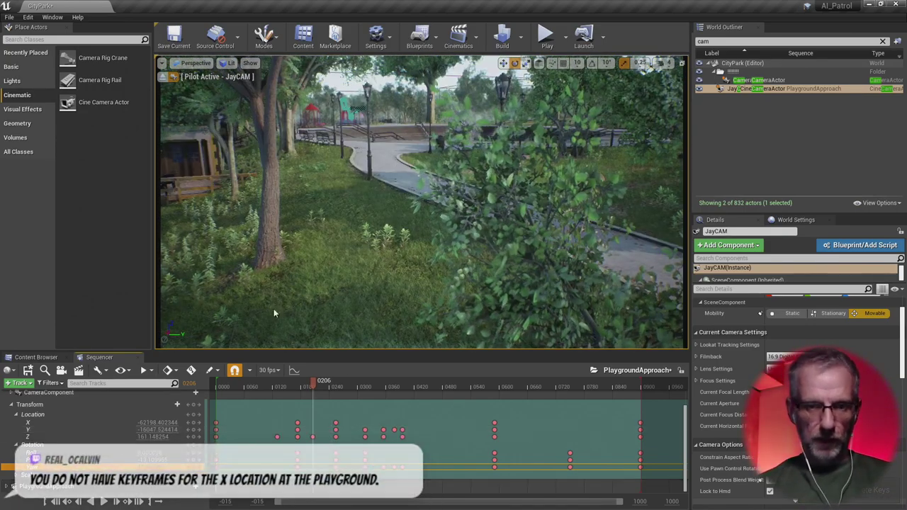
pyautogui.moveTo(321, 388); pyautogui.dragTo(195, 388)
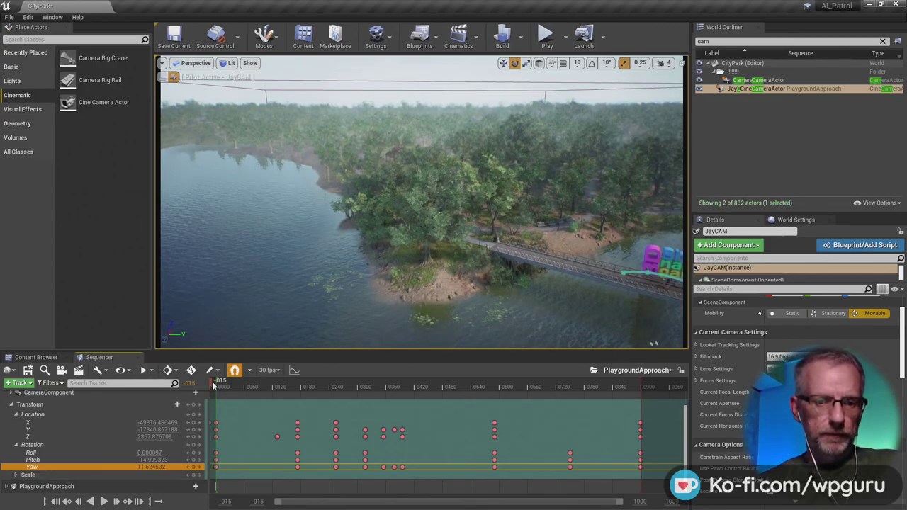
pyautogui.moveTo(211, 387); pyautogui.dragTo(385, 384)
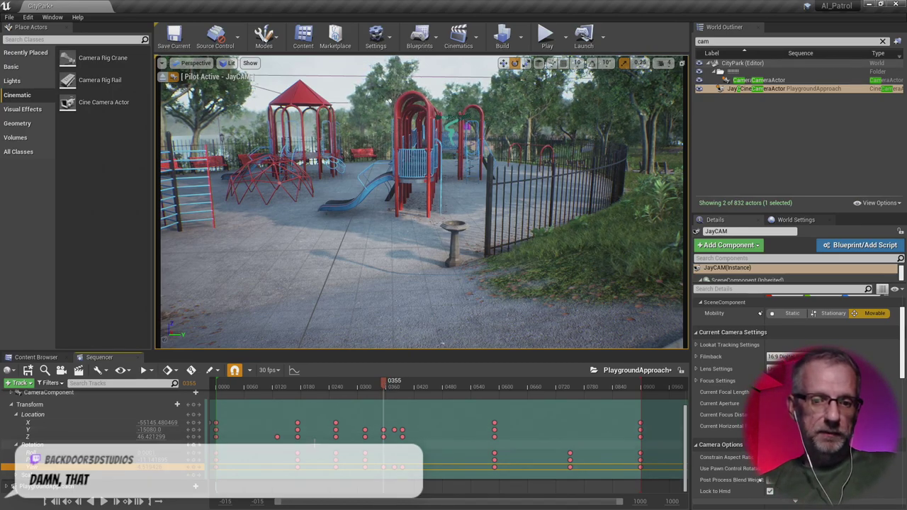
# - Review the shot from the playground to the pond, then select the old JayCAM actor
pyautogui.moveTo(383, 389); pyautogui.dragTo(144, 441)
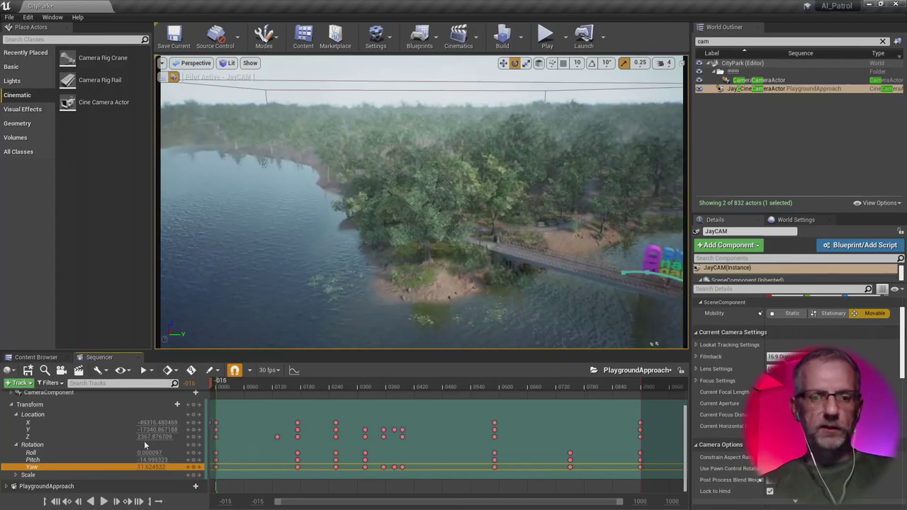
pyautogui.moveTo(217, 383)
pyautogui.mouseDown()
pyautogui.moveTo(225, 383)
pyautogui.moveTo(208, 384)
pyautogui.mouseUp()
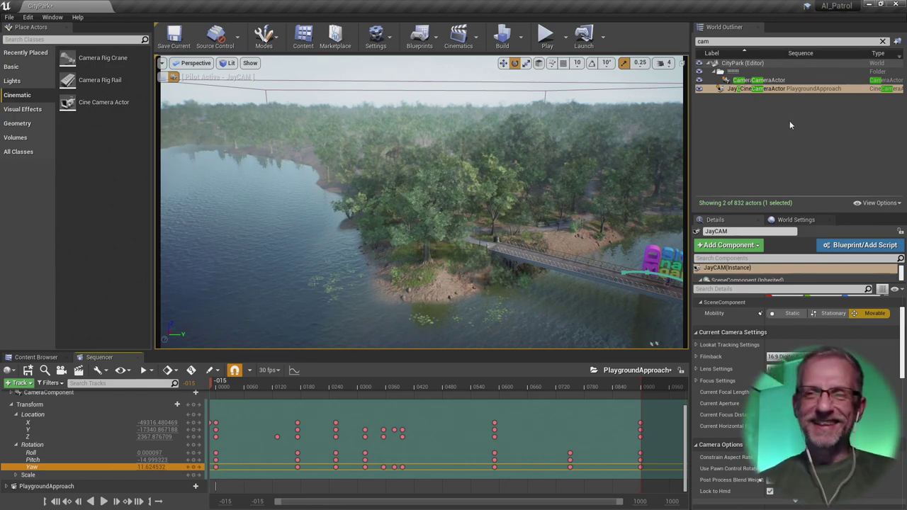
pyautogui.click(748, 89)
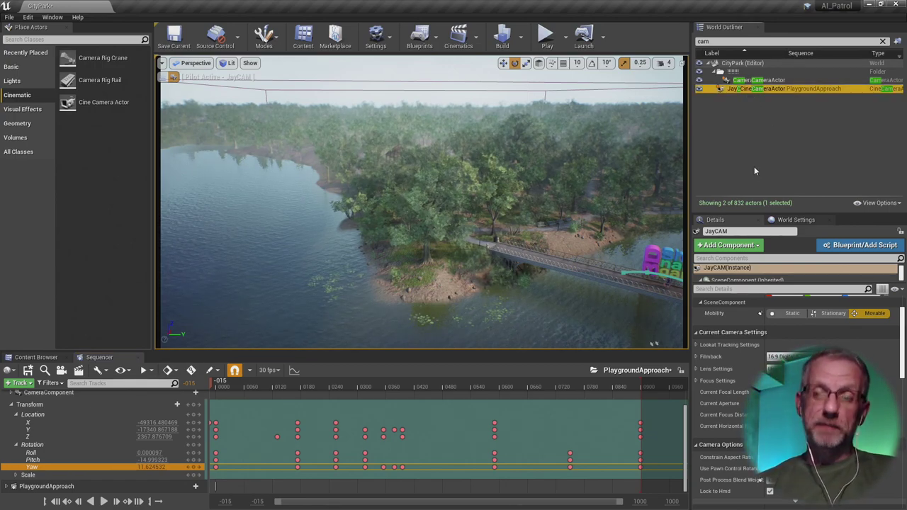
# - Delete the JayCAM camera despite its references, then delete its Sequencer keyframes
pyautogui.press('Delete')
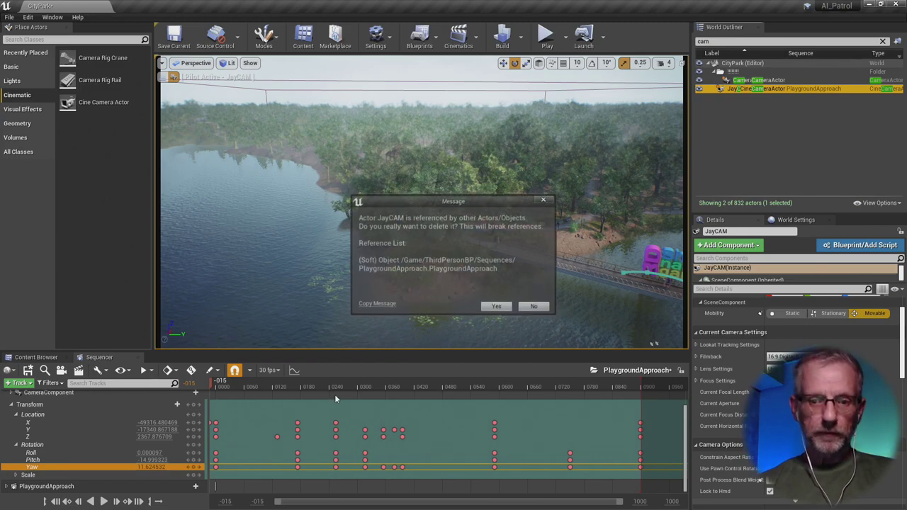
pyautogui.click(497, 307)
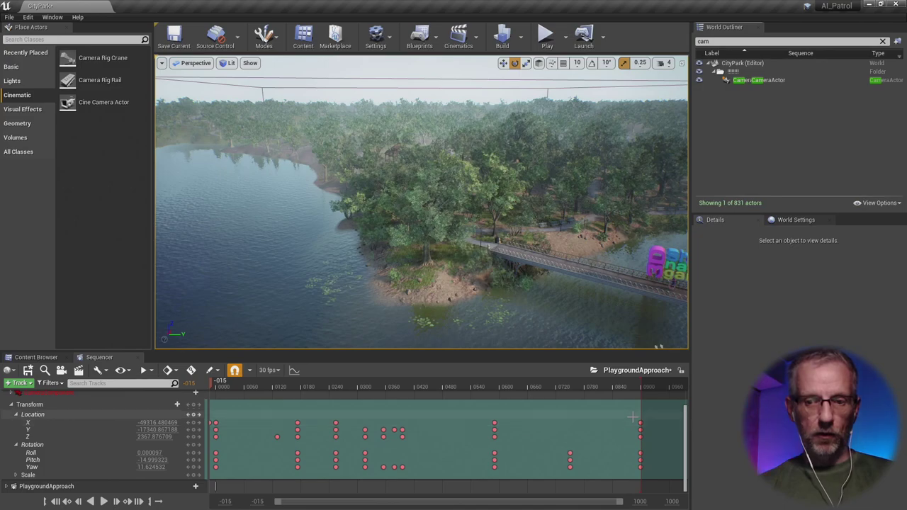
pyautogui.moveTo(658, 423); pyautogui.dragTo(145, 488)
pyautogui.press('Delete')
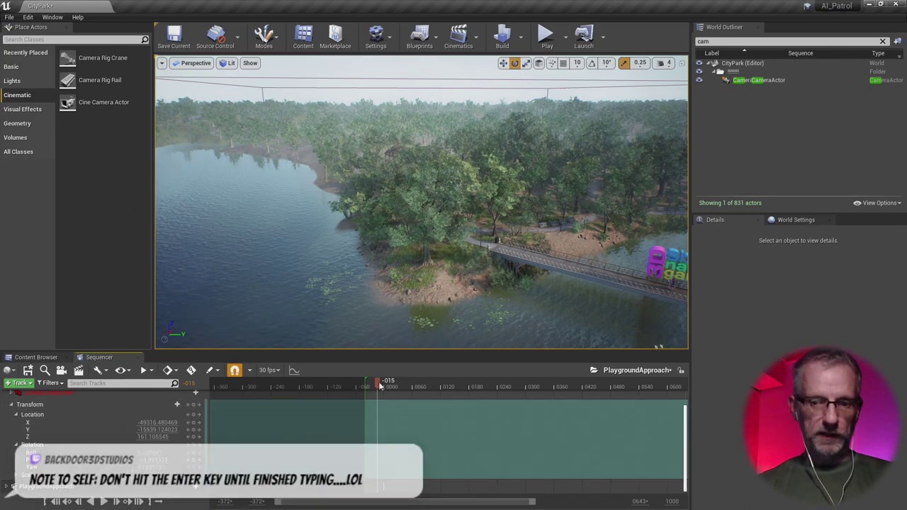
# - Reframe the Sequencer timeline to start near frame -015 with the playhead at frame 0000
pyautogui.moveTo(535, 503); pyautogui.dragTo(673, 507)
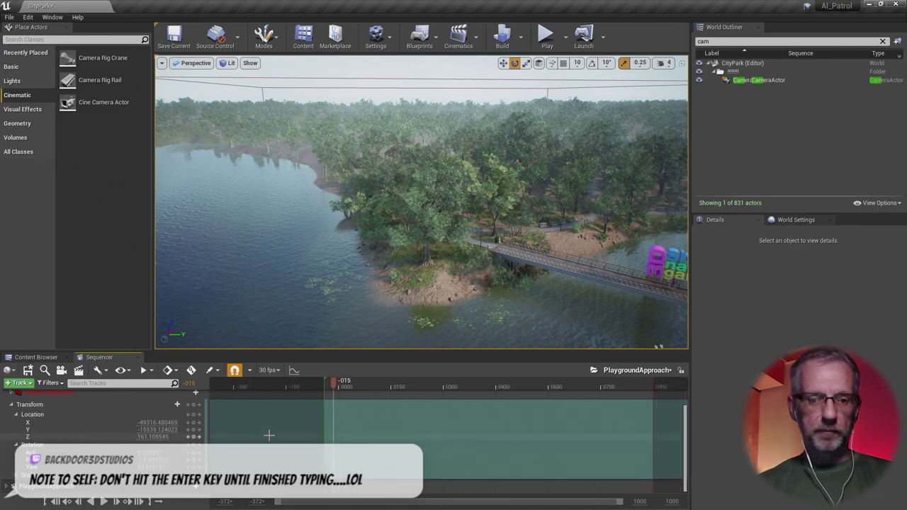
pyautogui.moveTo(278, 502); pyautogui.dragTo(345, 503)
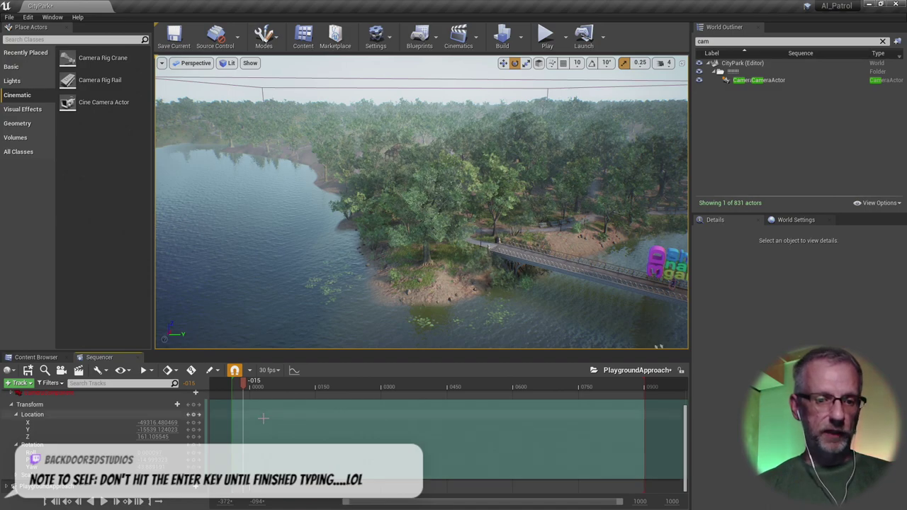
pyautogui.click(67, 503)
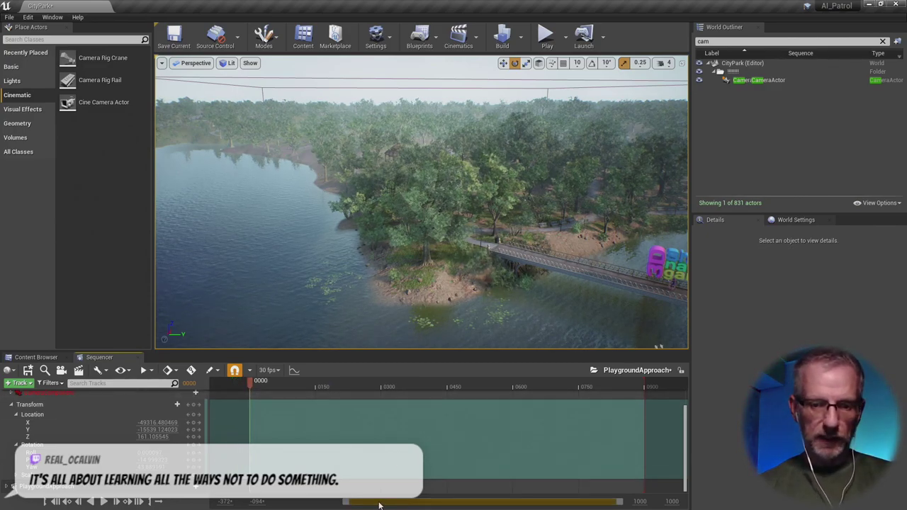
pyautogui.moveTo(370, 503); pyautogui.dragTo(357, 506)
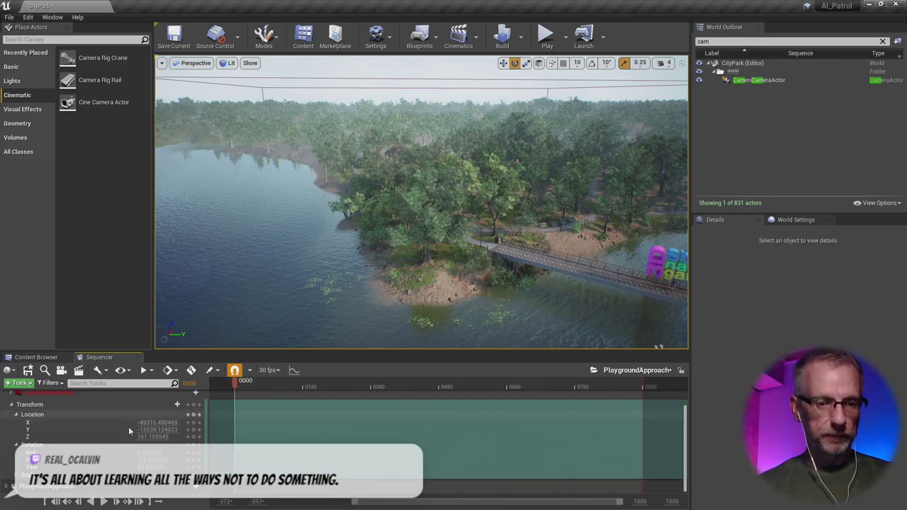
pyautogui.scroll(5, 128, 426)
# - Delete the JayCAM track from the PlaygroundApproach sequence
pyautogui.click(100, 438)
pyautogui.click(104, 424)
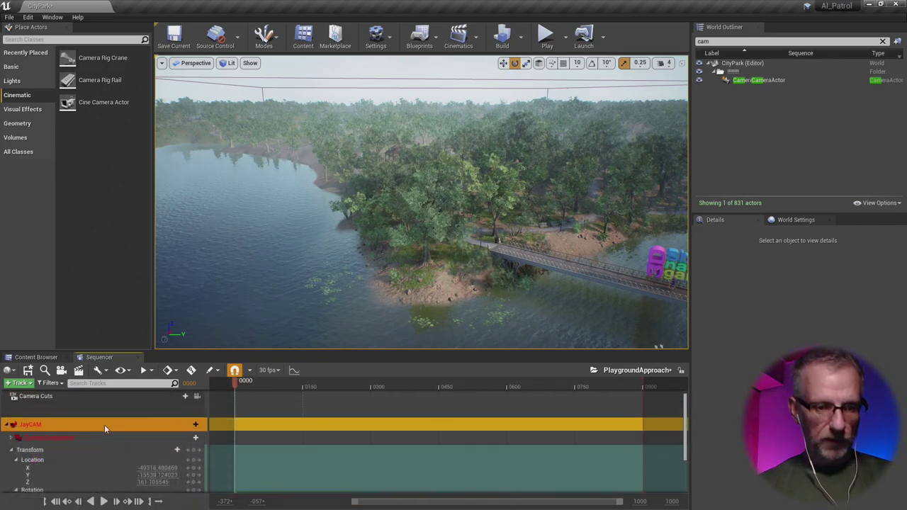
pyautogui.rightClick(104, 425)
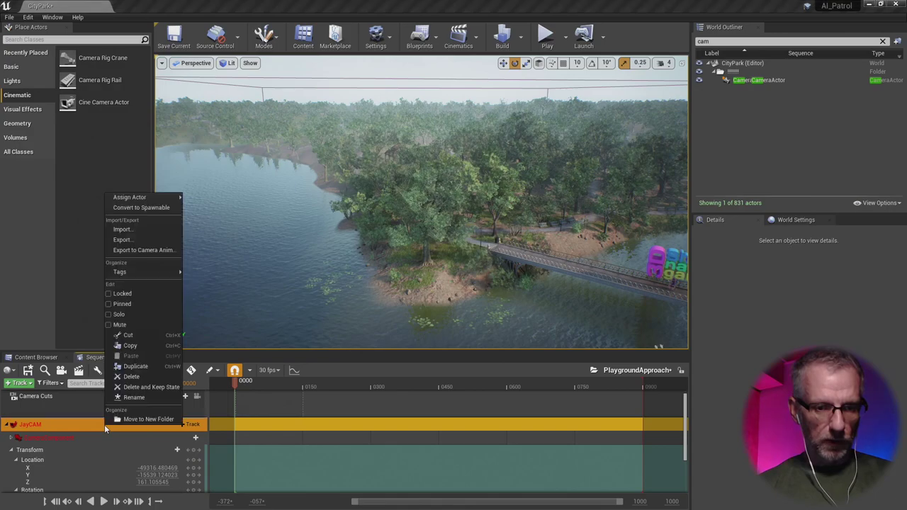
pyautogui.click(159, 377)
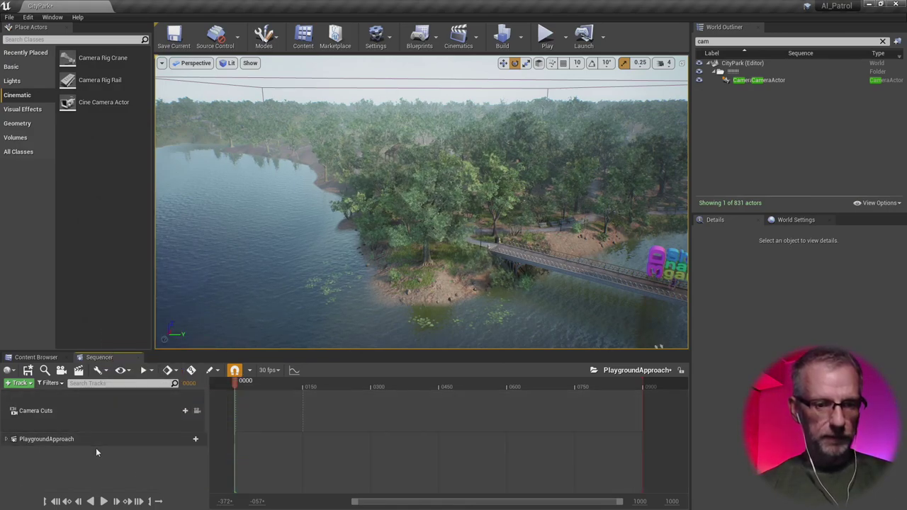
# - Expand the PlaygroundApproach and Transform tracks and scrub the playhead to frame 0173
pyautogui.click(116, 445)
pyautogui.rightClick(135, 443)
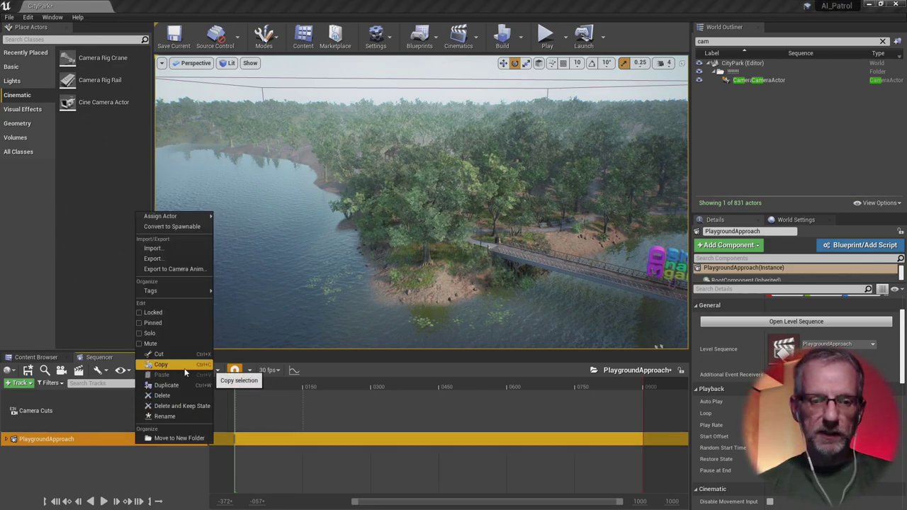
pyautogui.click(95, 466)
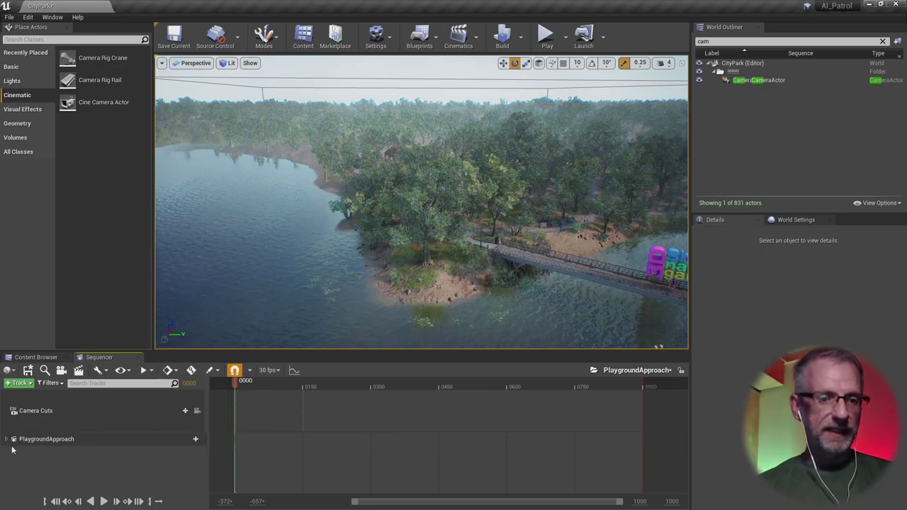
pyautogui.click(11, 440)
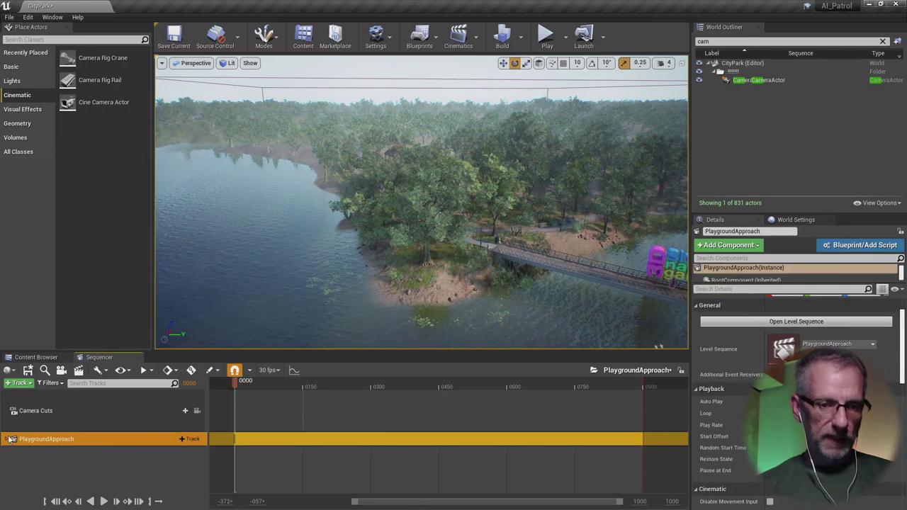
pyautogui.click(7, 440)
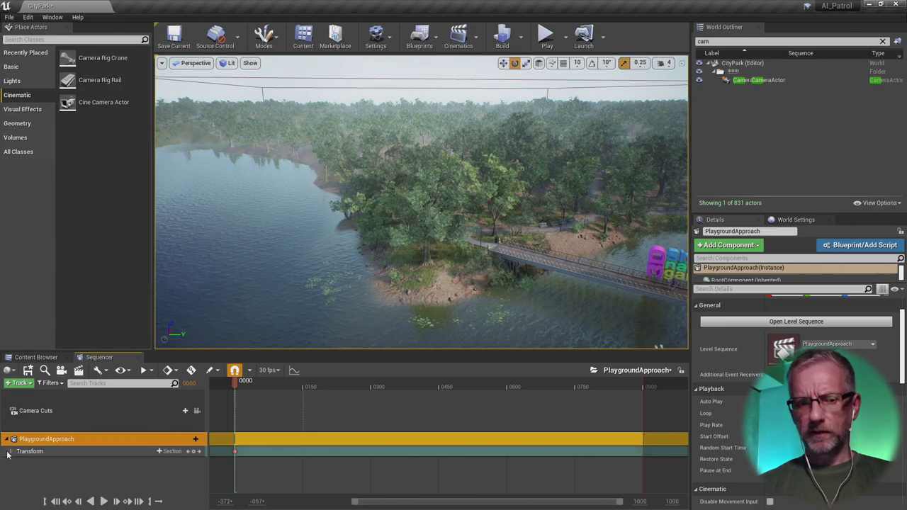
pyautogui.click(10, 453)
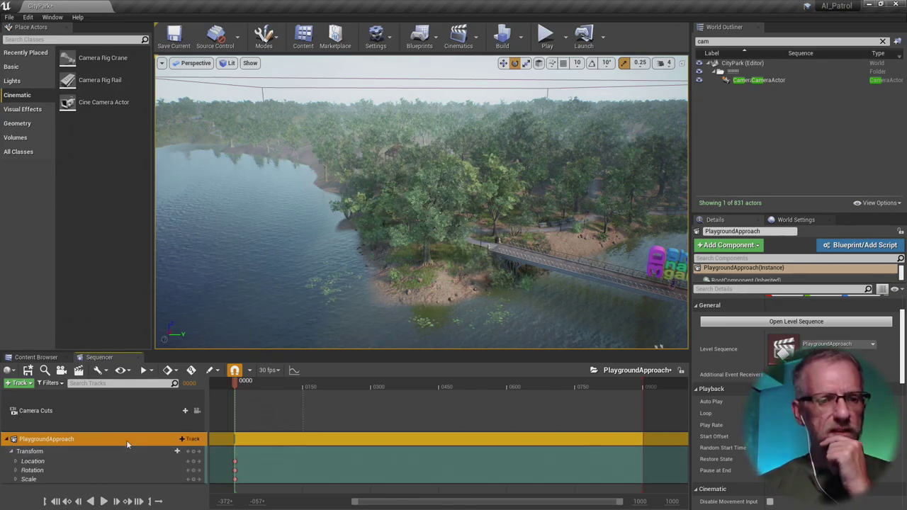
pyautogui.moveTo(238, 388); pyautogui.dragTo(313, 390)
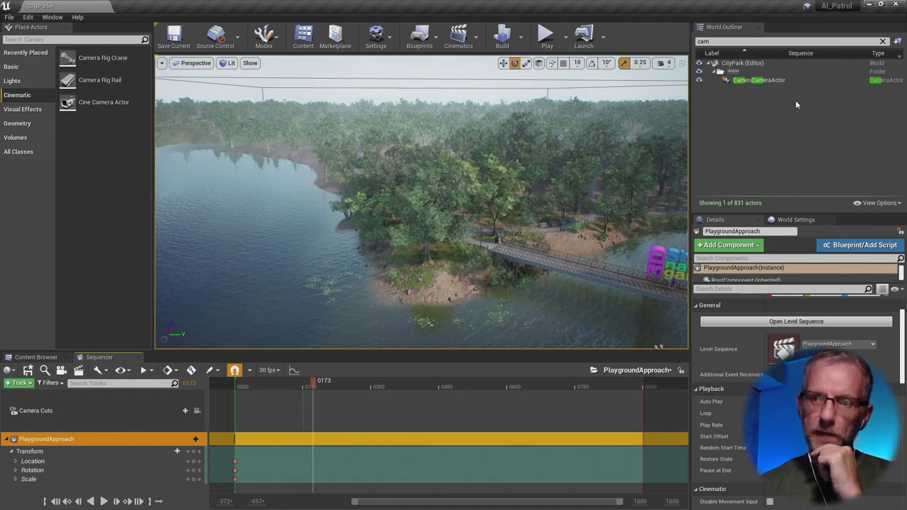
# - Delete the old camera actor from the level, collapse the tracks, and rewind to frame 0000
pyautogui.click(793, 79)
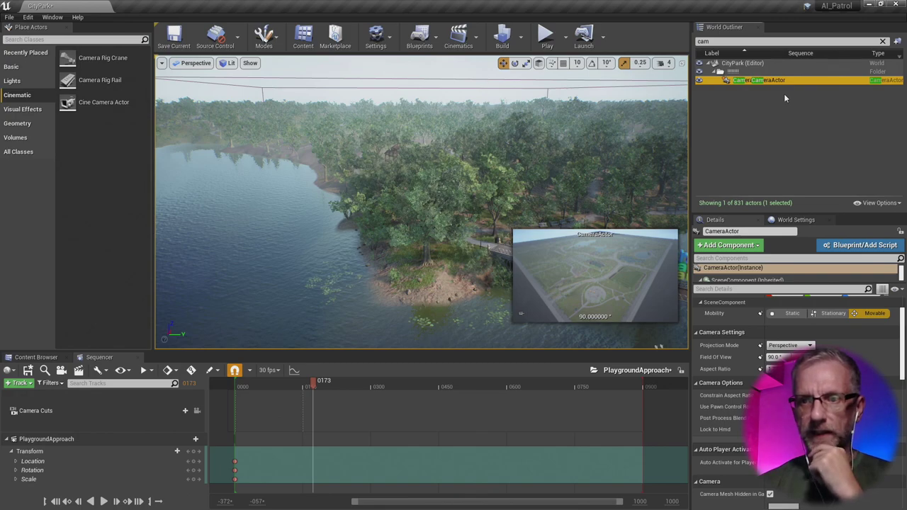
pyautogui.press('Delete')
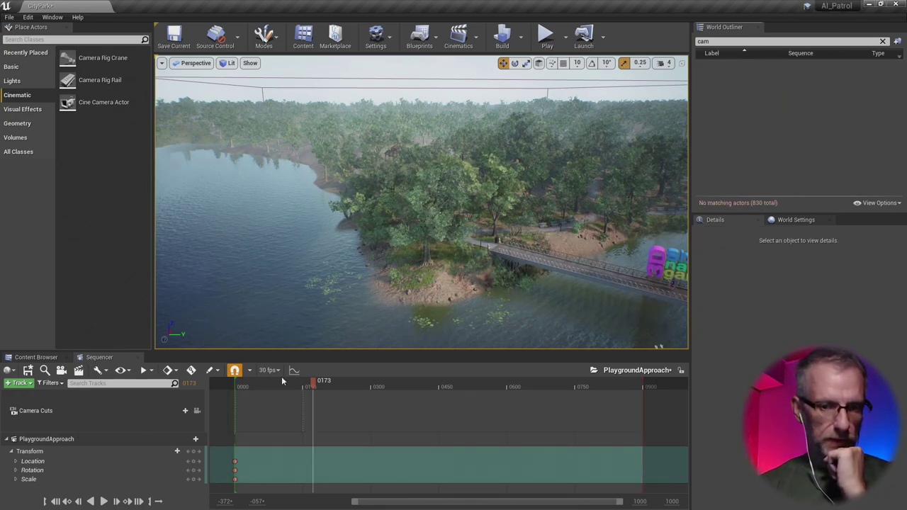
pyautogui.moveTo(264, 389); pyautogui.dragTo(238, 396)
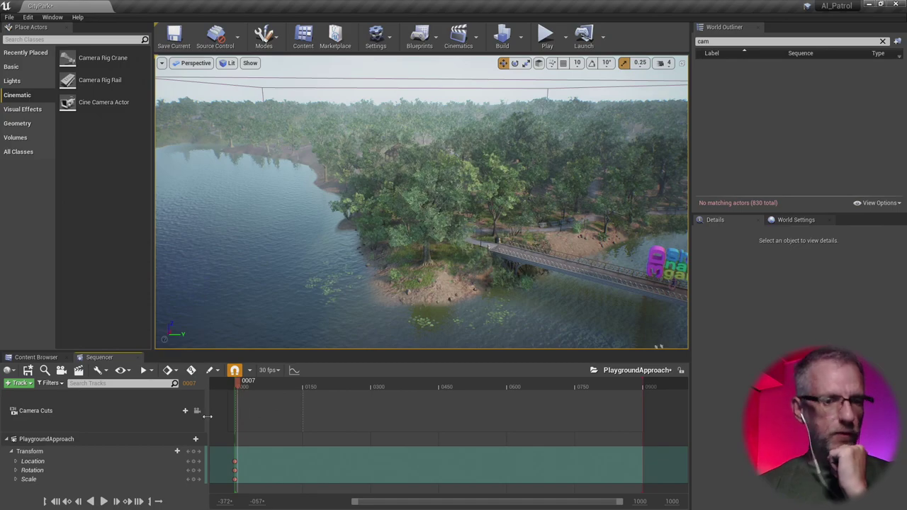
pyautogui.click(12, 454)
pyautogui.click(6, 439)
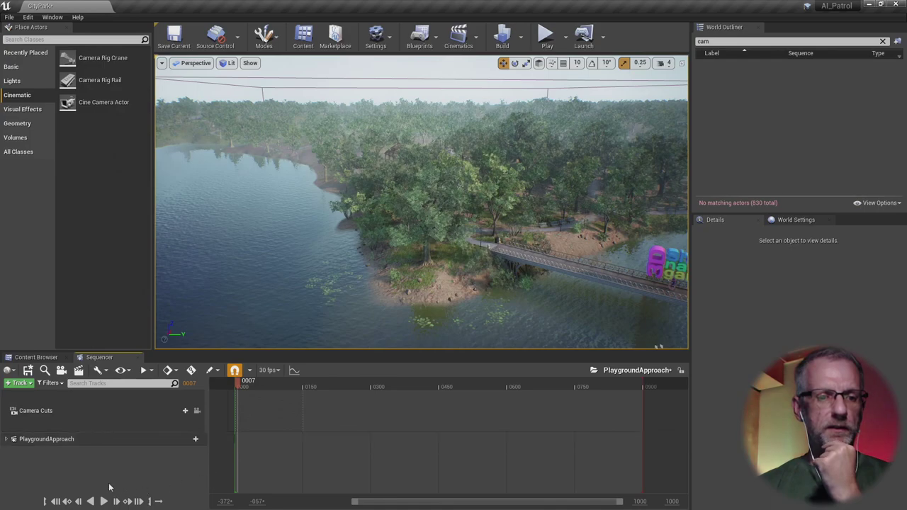
pyautogui.click(70, 501)
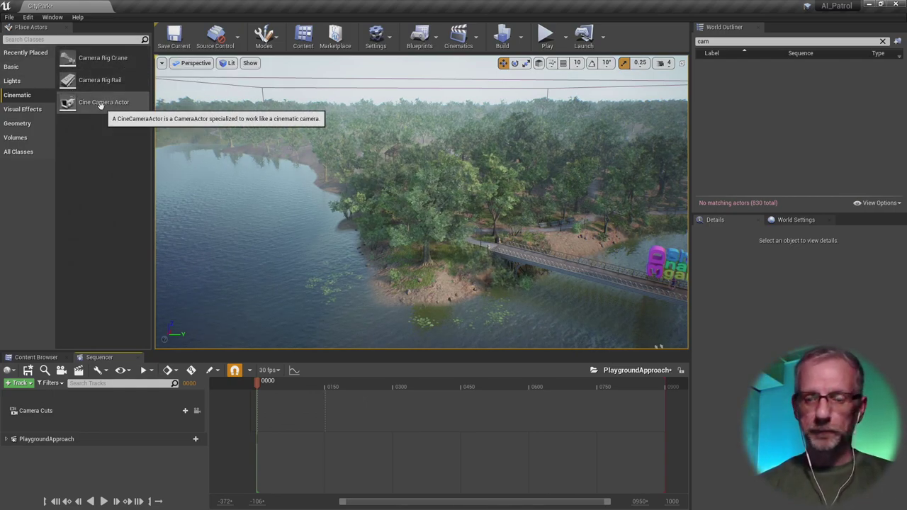
# - Find the START marker through an Outliner search for 'start' and frame it above the path
pyautogui.click(746, 45)
pyautogui.press('BackSpace')
pyautogui.press('BackSpace')
pyautogui.press('BackSpace')
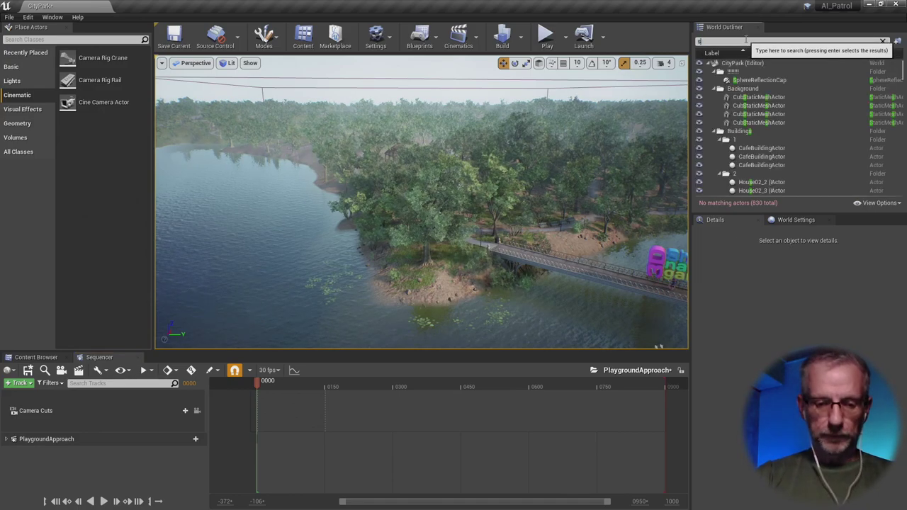
pyautogui.write('start')
pyautogui.click(764, 71)
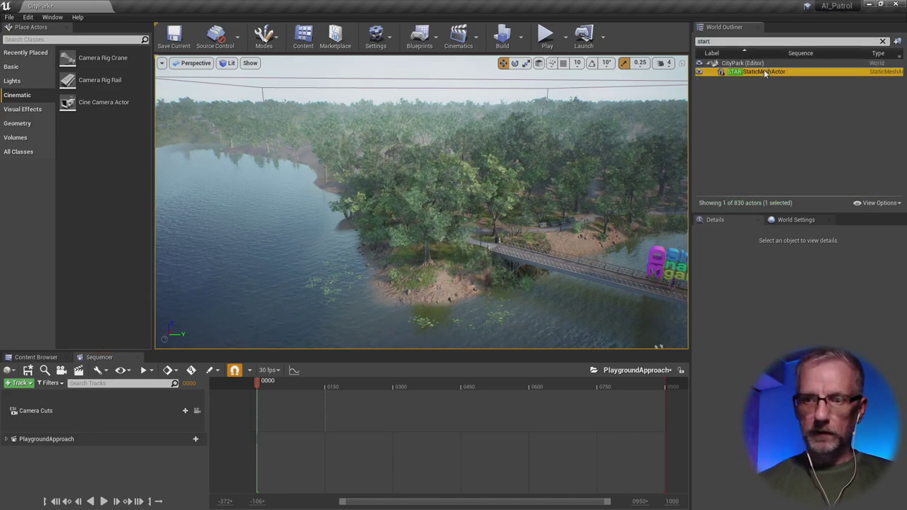
pyautogui.press('f')
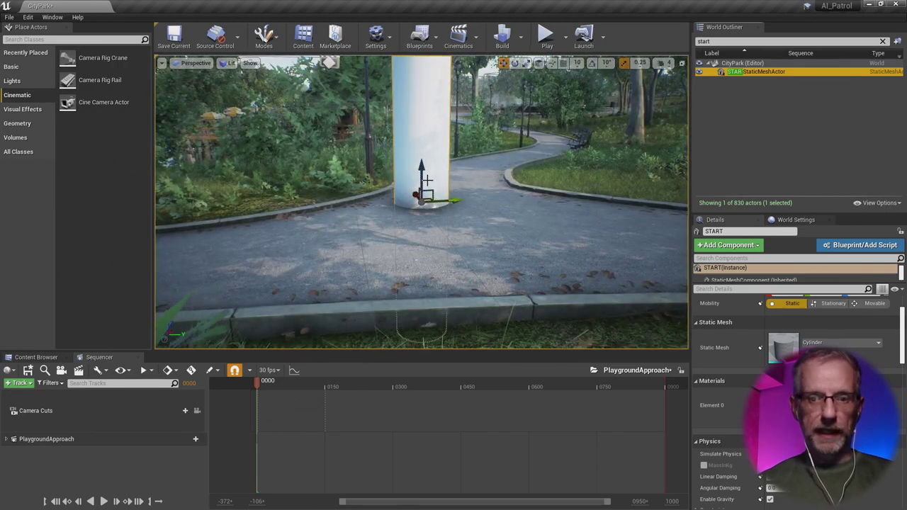
pyautogui.scroll(-5, 420, 192)
pyautogui.moveTo(420, 192); pyautogui.dragTo(420, 281, button='right')
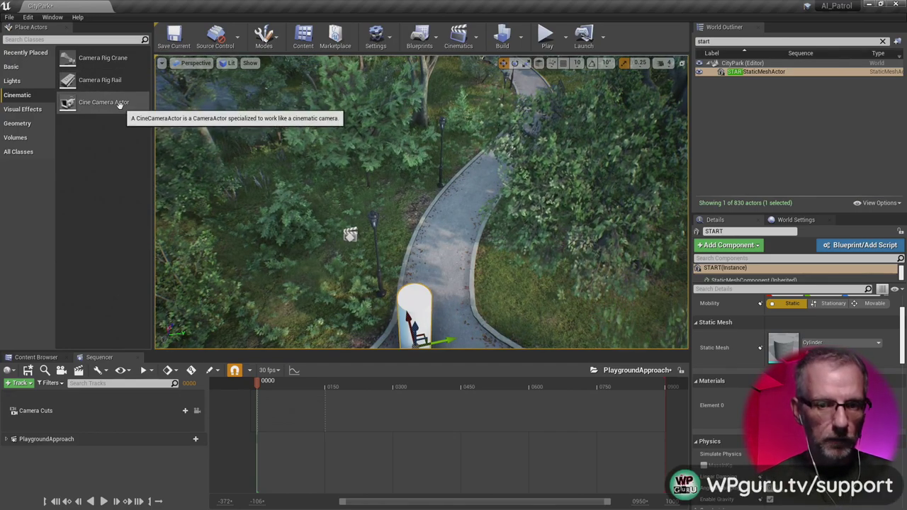
# - Place a cine camera on the path beside START and rename it JayCAM2
pyautogui.moveTo(129, 105); pyautogui.dragTo(329, 225)
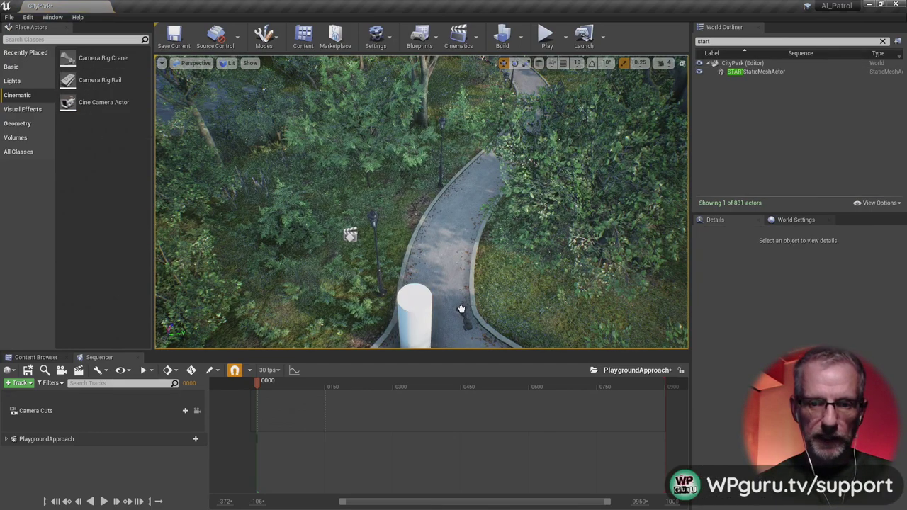
pyautogui.moveTo(461, 309); pyautogui.dragTo(461, 309)
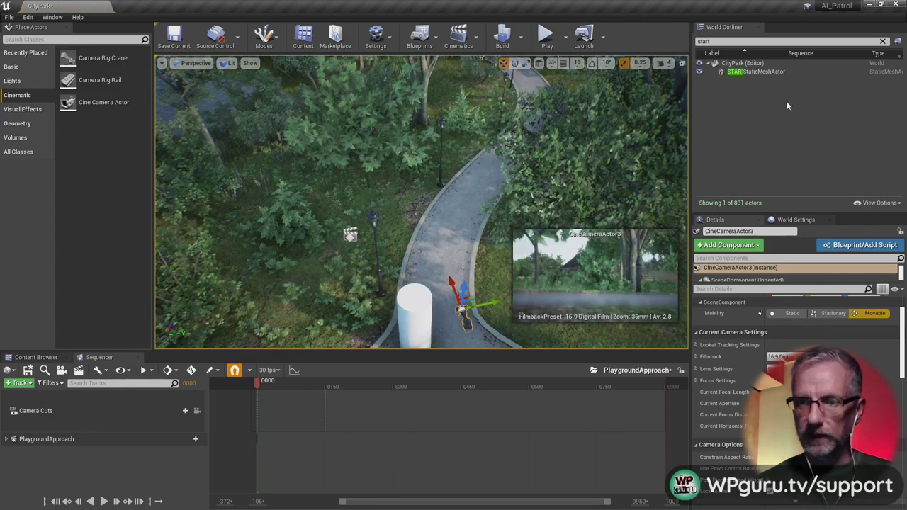
pyautogui.click(883, 41)
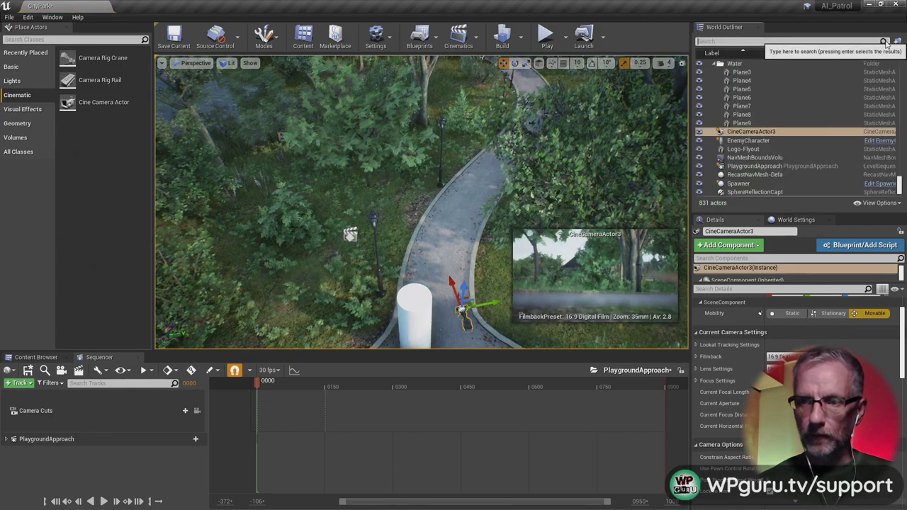
pyautogui.click(774, 132)
pyautogui.write('Jay')
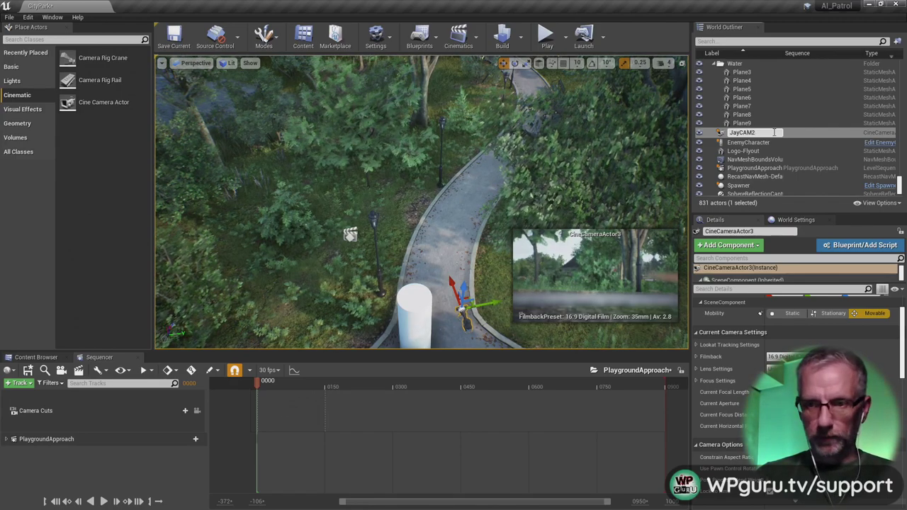
pyautogui.write('CAM2')
pyautogui.press('Return')
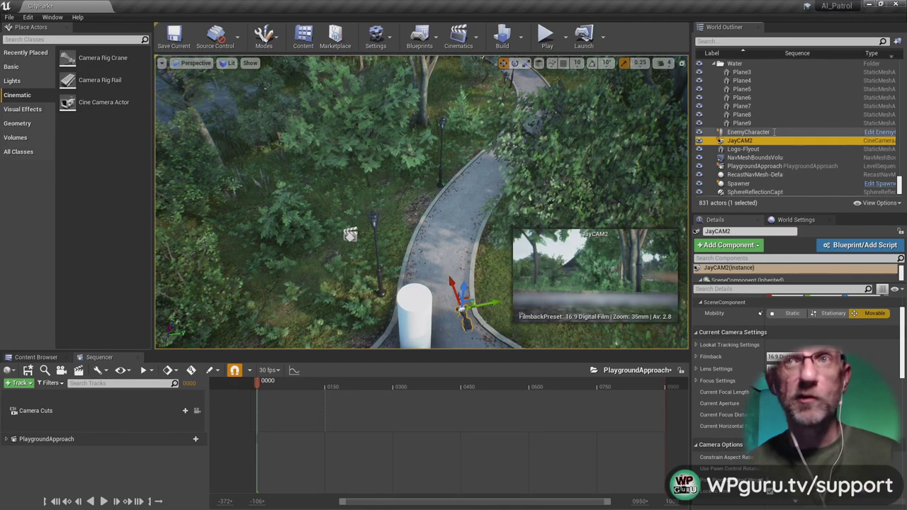
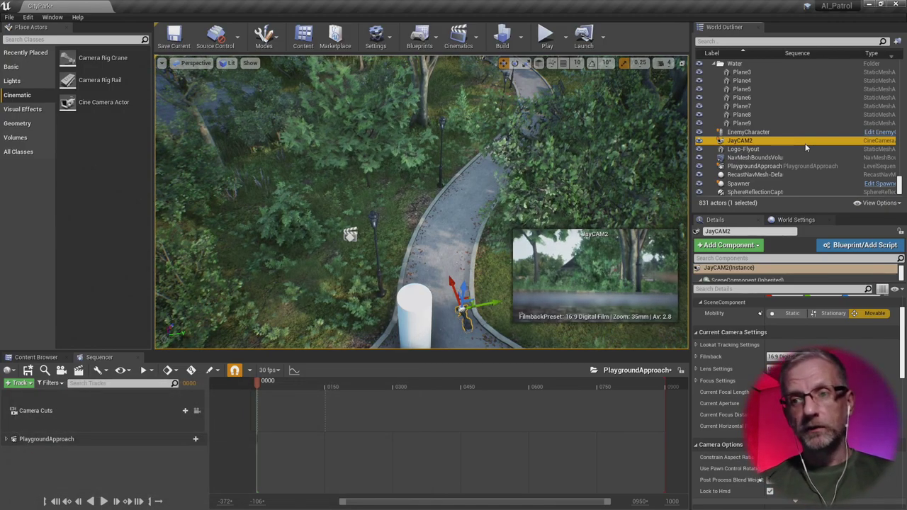
# - Open the JayCAM2 context menu in the Outliner, then switch to the Epidemic Sound browser window
pyautogui.rightClick(805, 143)
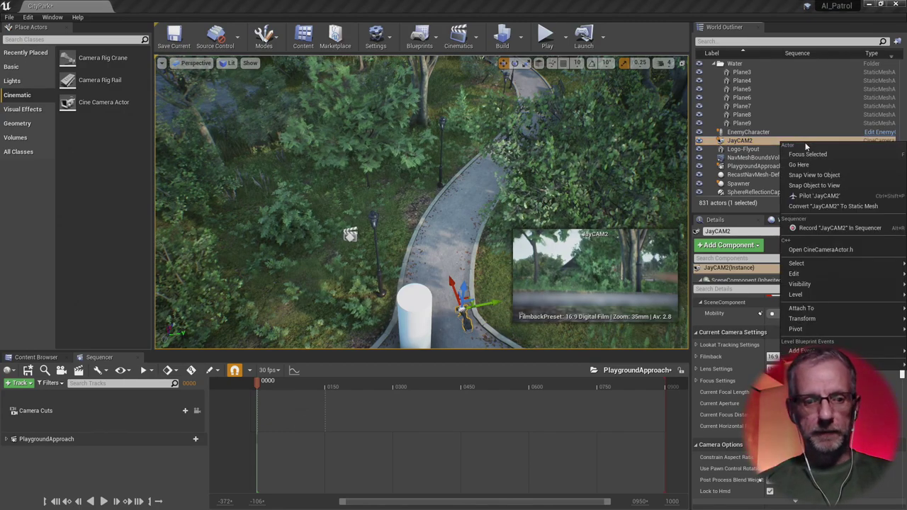
pyautogui.hotkey('alt', 'Tab')
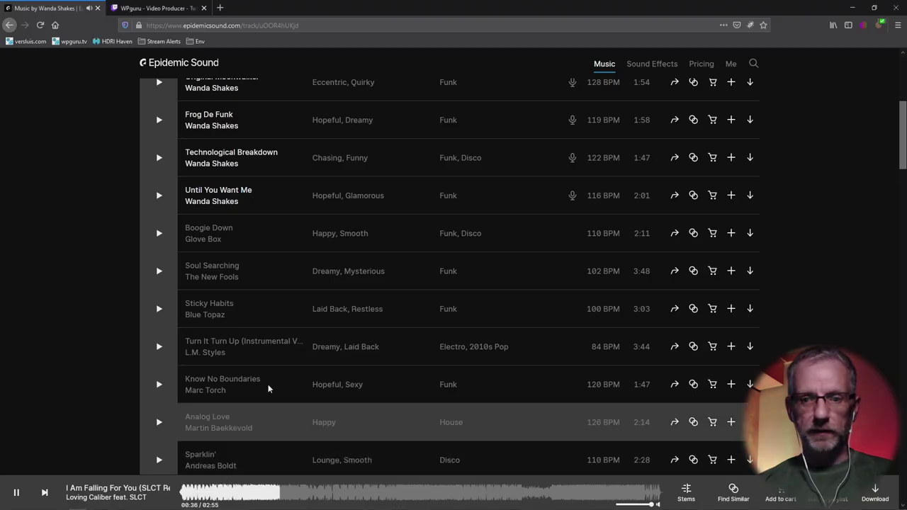
# - Play the track 'Play It Cool' from the Epidemic Sound list, then return to Unreal
pyautogui.scroll(-8, 76, 302)
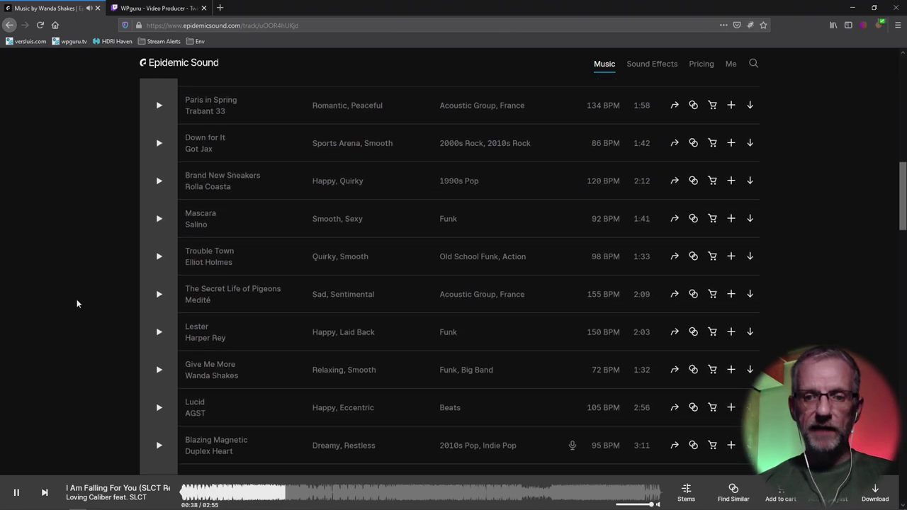
pyautogui.scroll(-7, 76, 304)
pyautogui.scroll(2, 77, 303)
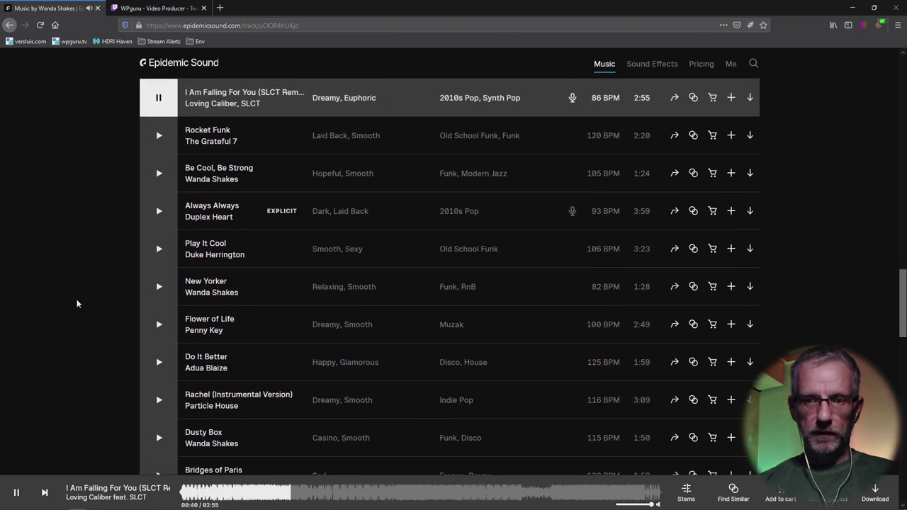
pyautogui.click(159, 314)
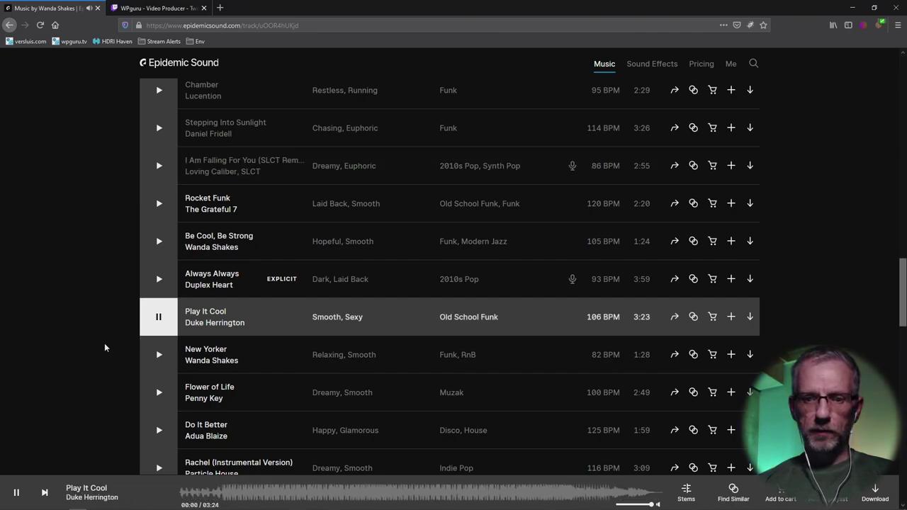
pyautogui.hotkey('alt', 'Tab')
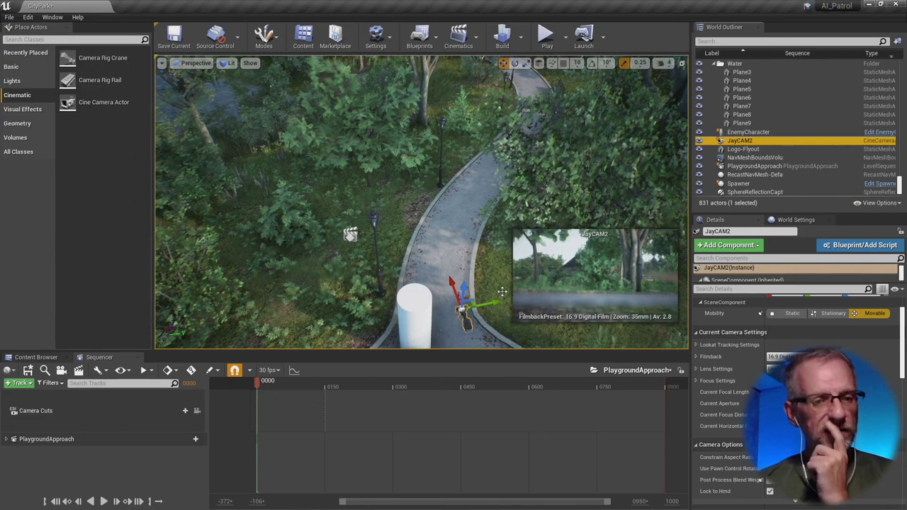
# - Add JayCAM2 to PlaygroundApproach with its Transform track expanded, and pilot JayCAM2 in the viewport
pyautogui.click(27, 384)
pyautogui.moveTo(74, 248)
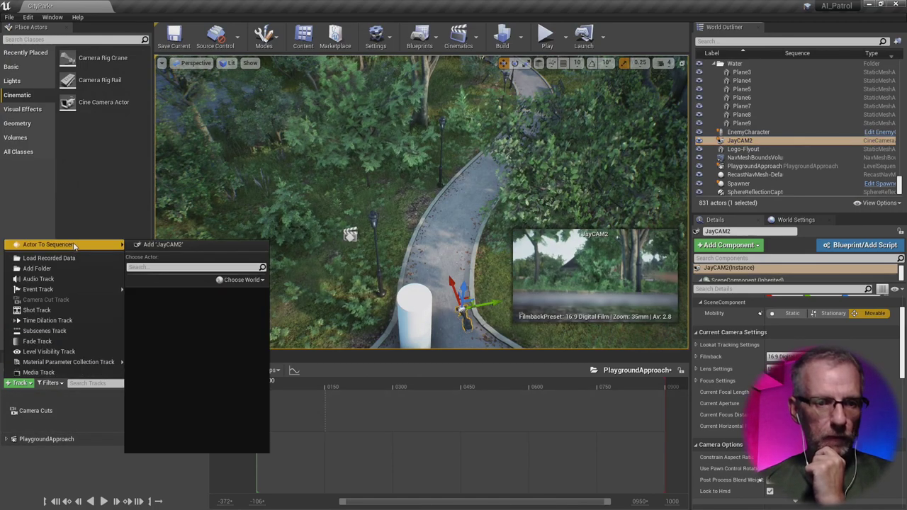
pyautogui.click(159, 244)
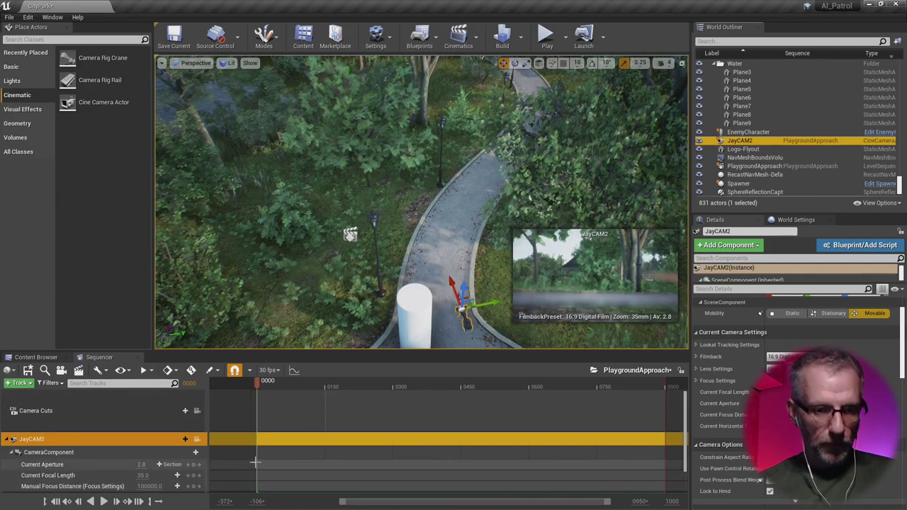
pyautogui.click(11, 452)
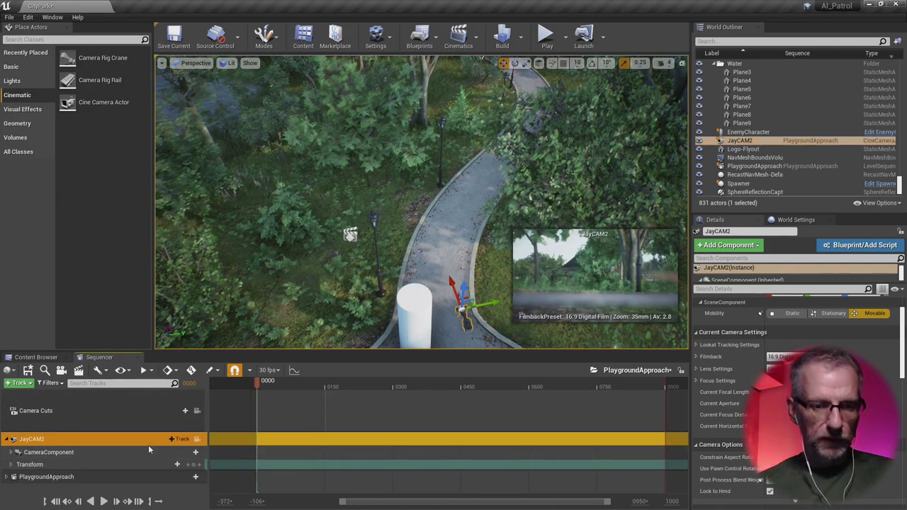
pyautogui.click(11, 465)
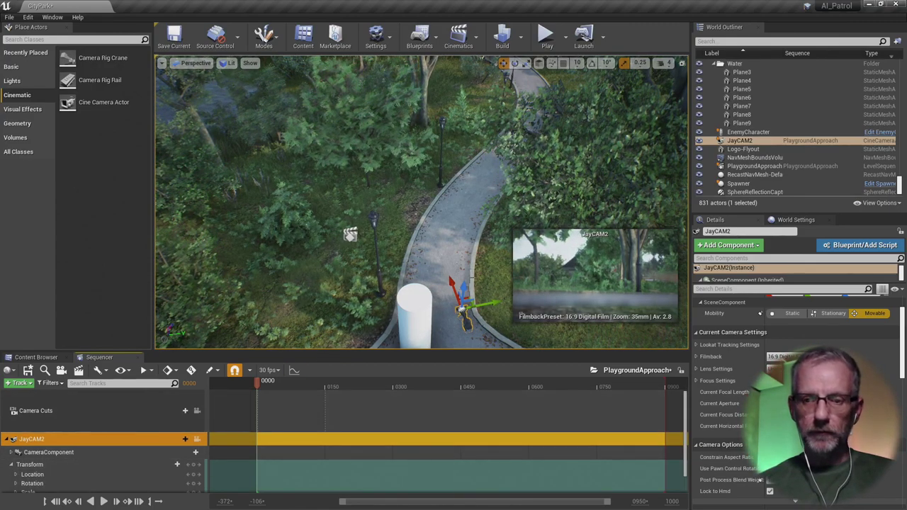
pyautogui.rightClick(768, 146)
pyautogui.click(782, 190)
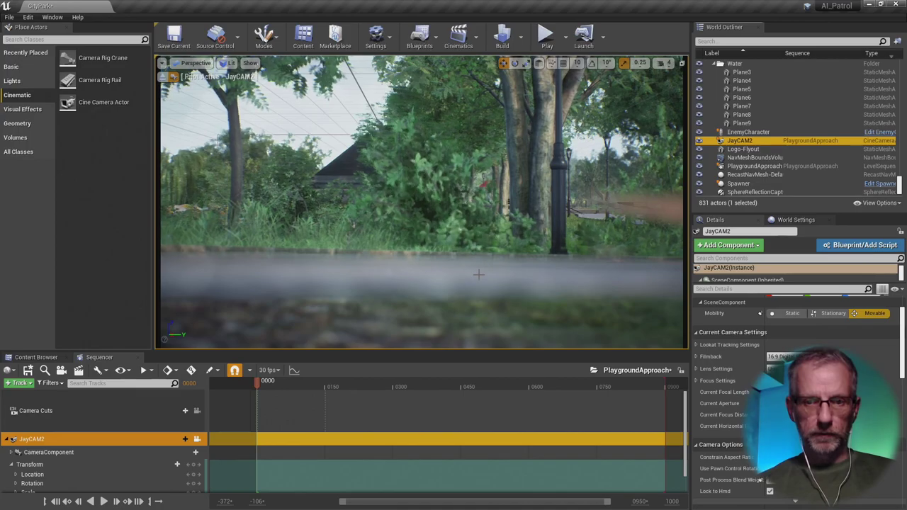
# - Fly JayCAM2 up to an aerial park view and key its Location and Rotation at frame 0000
pyautogui.moveTo(478, 274); pyautogui.dragTo(539, 343, button='right')
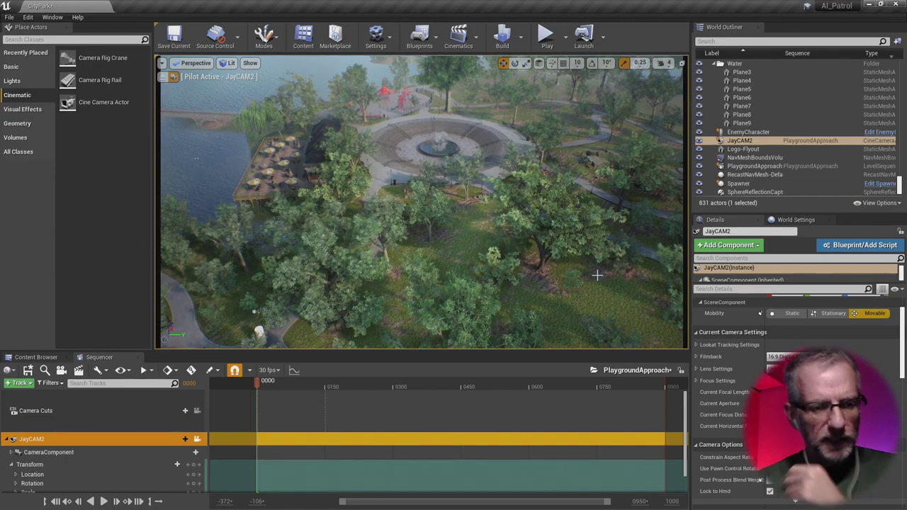
pyautogui.click(194, 474)
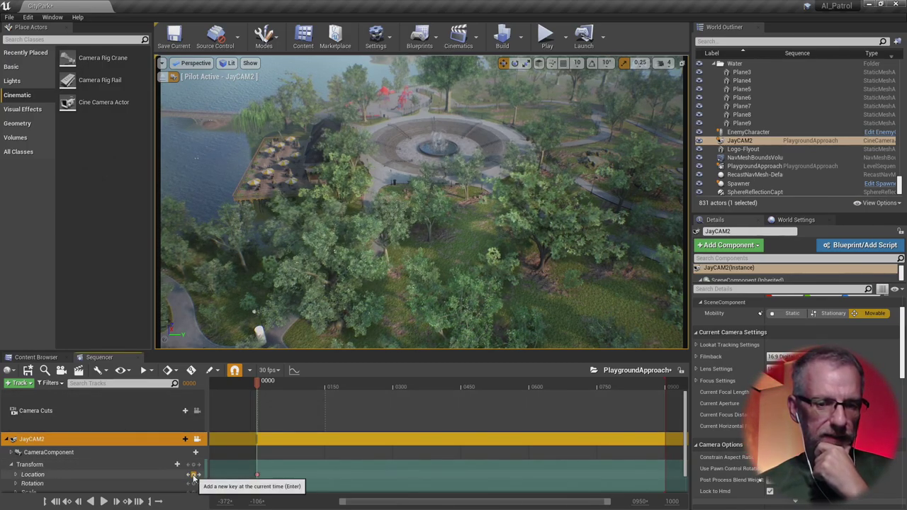
pyautogui.click(194, 483)
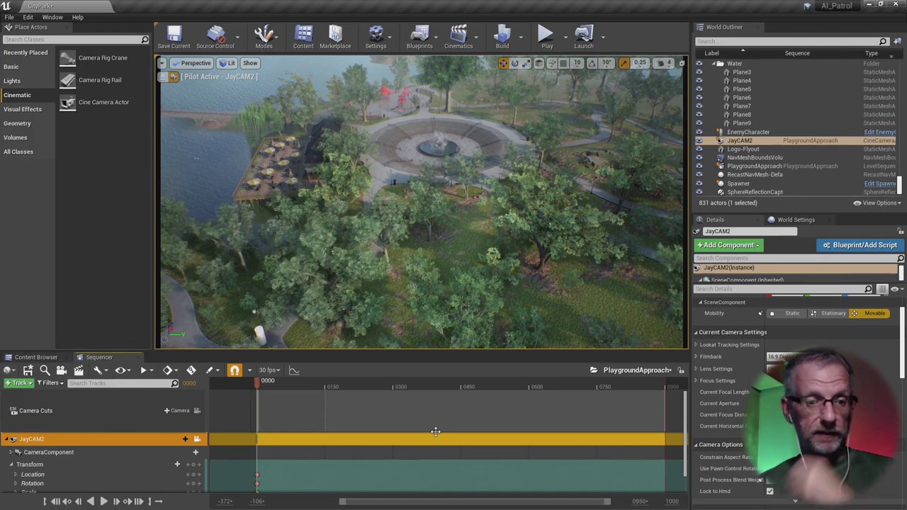
pyautogui.scroll(-1, 435, 447)
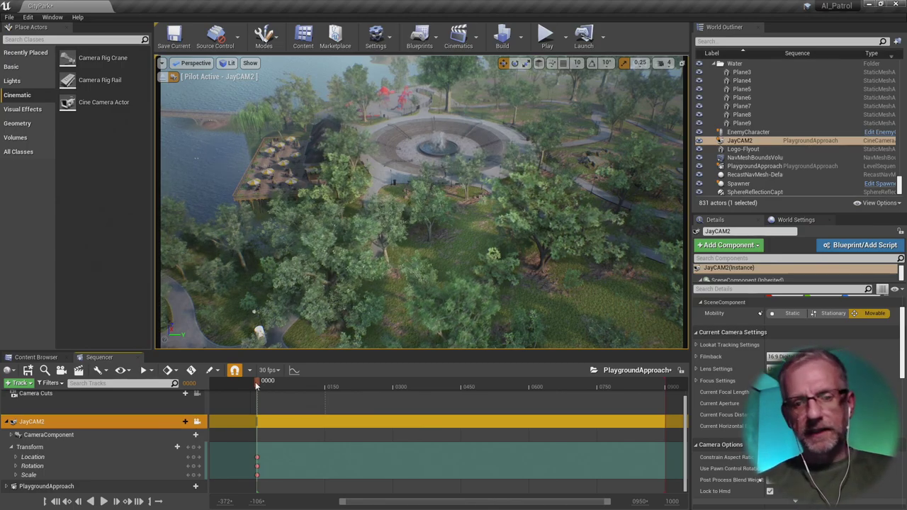
pyautogui.moveTo(257, 384); pyautogui.dragTo(623, 391)
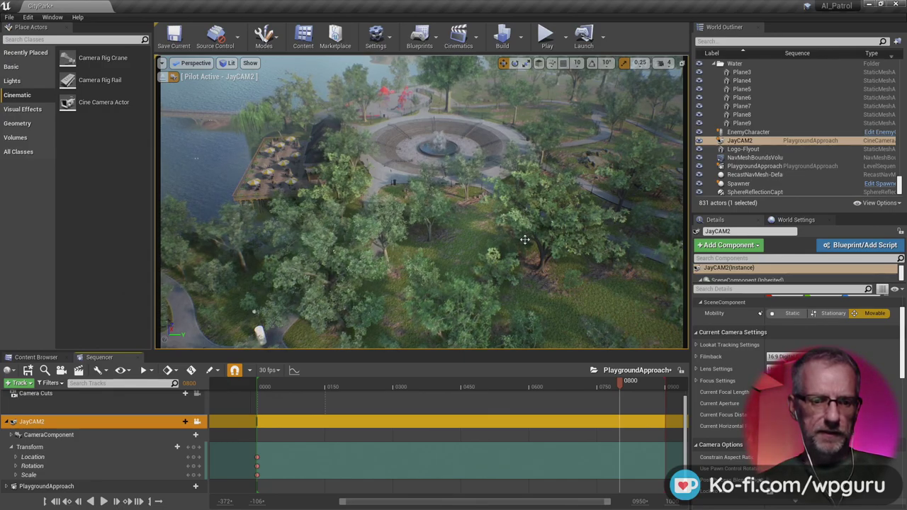
# - Lower JayCAM2 toward the water via Location X and Z, aiming at the bridge around frame 0800
pyautogui.click(14, 462)
pyautogui.click(15, 459)
pyautogui.moveTo(151, 465); pyautogui.dragTo(151, 465)
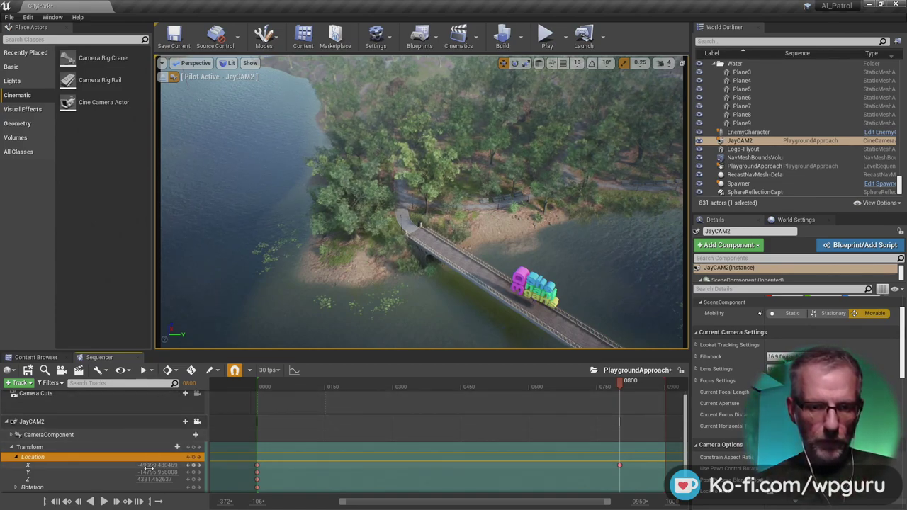
pyautogui.moveTo(153, 479); pyautogui.dragTo(153, 479)
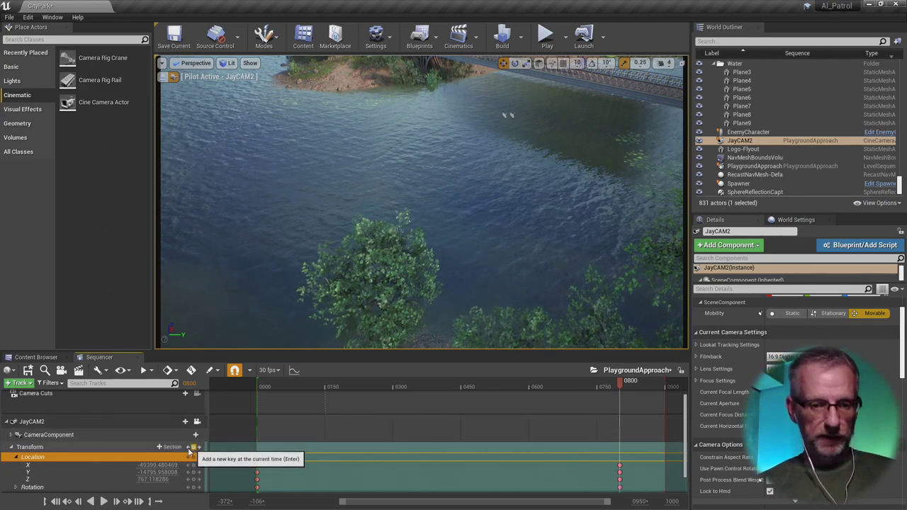
pyautogui.click(16, 457)
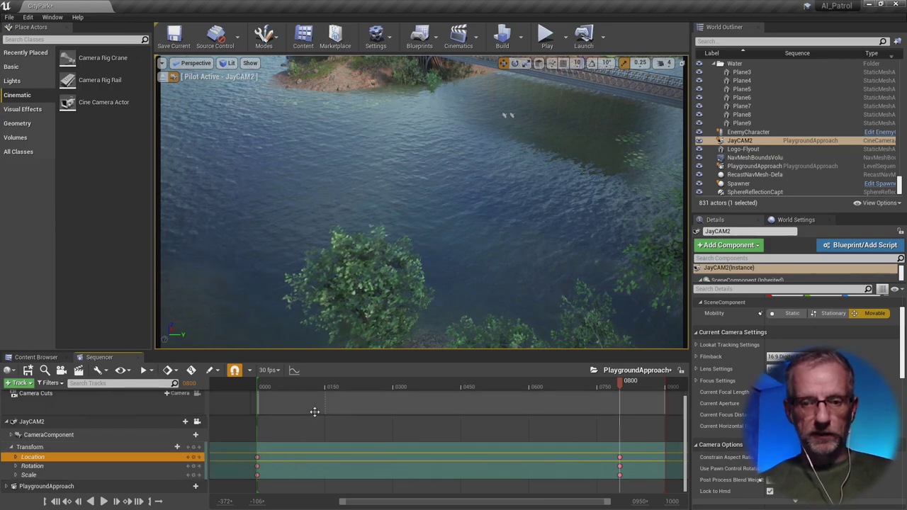
pyautogui.moveTo(438, 269); pyautogui.dragTo(419, 234, button='right')
pyautogui.moveTo(449, 176)
pyautogui.mouseDown(button='right')
pyautogui.moveTo(421, 205)
pyautogui.moveTo(405, 284)
pyautogui.moveTo(612, 356)
pyautogui.mouseUp(button='right')
pyautogui.moveTo(626, 384); pyautogui.dragTo(666, 387)
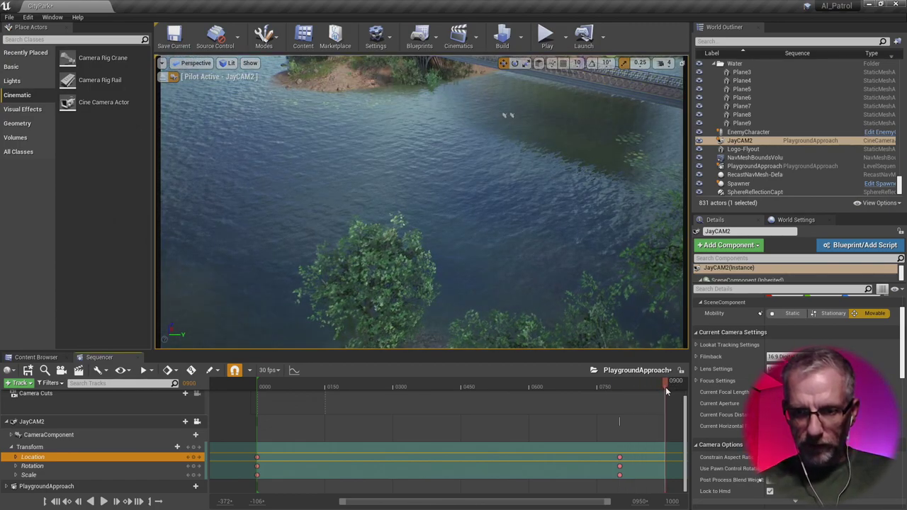
# - Frame JayCAM2 closer to the 3D Shenanigans sign and key its transform at frame 0900
pyautogui.moveTo(560, 322); pyautogui.dragTo(564, 289, button='right')
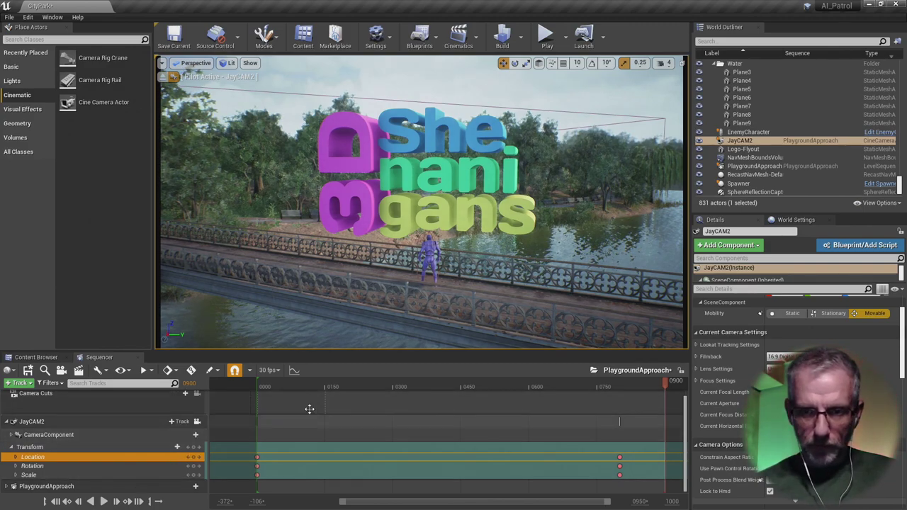
pyautogui.moveTo(412, 290); pyautogui.dragTo(437, 296, button='right')
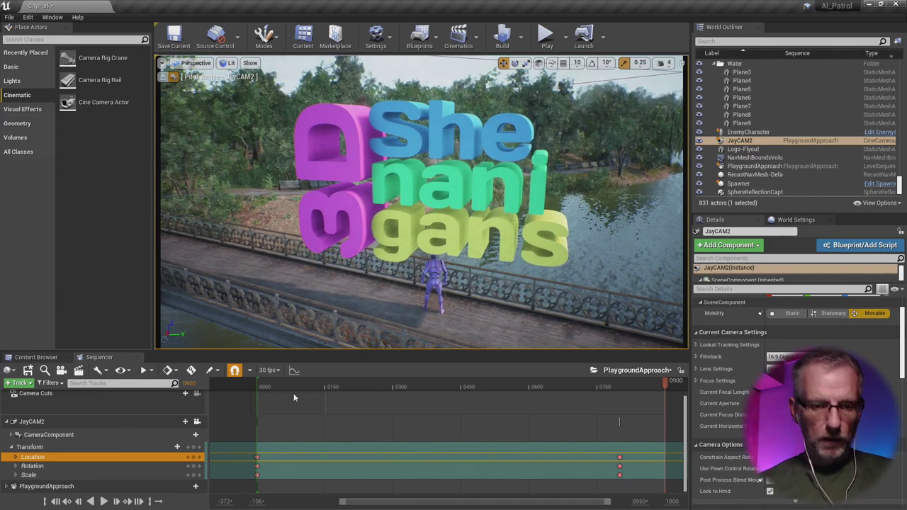
pyautogui.click(194, 452)
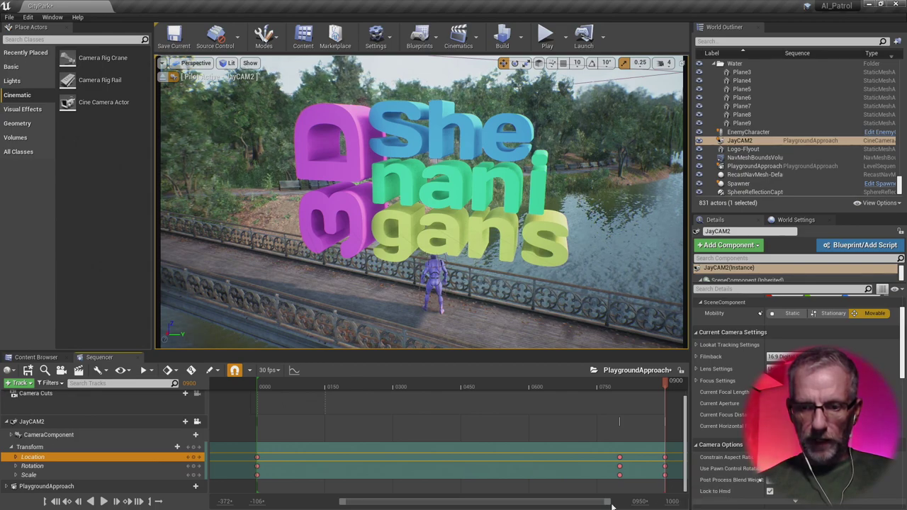
# - Extend the working and playback ranges to frame 1000 and reframe the camera on the 3D Shenanigans title
pyautogui.moveTo(667, 502); pyautogui.dragTo(658, 504)
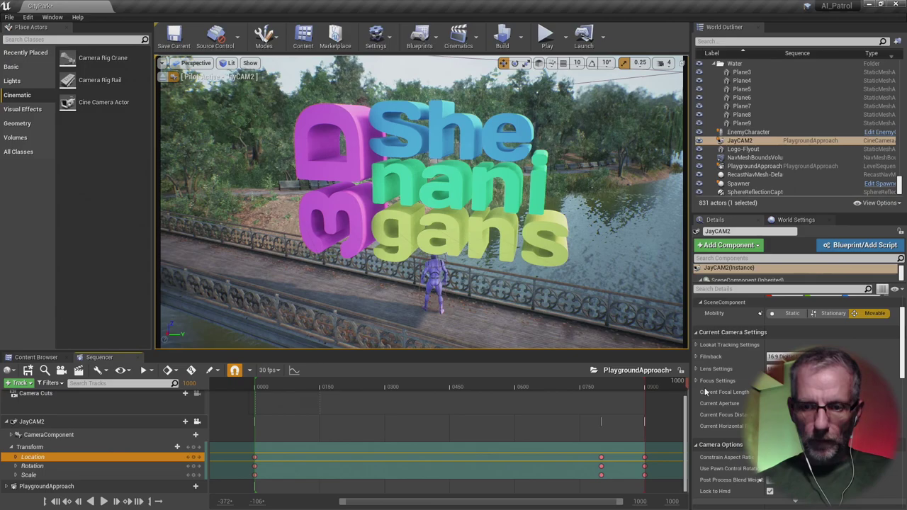
pyautogui.moveTo(654, 383); pyautogui.dragTo(700, 386)
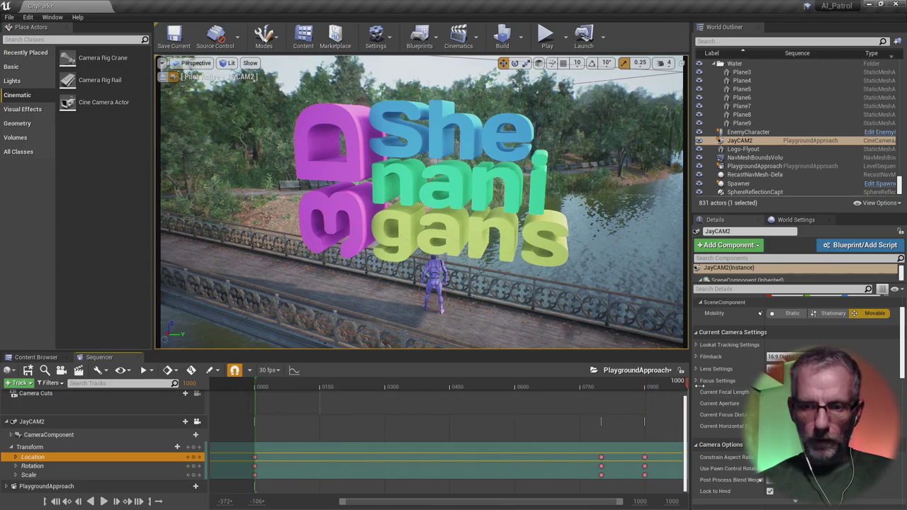
pyautogui.moveTo(514, 297)
pyautogui.mouseDown(button='right')
pyautogui.moveTo(465, 304)
pyautogui.moveTo(516, 307)
pyautogui.mouseUp(button='right')
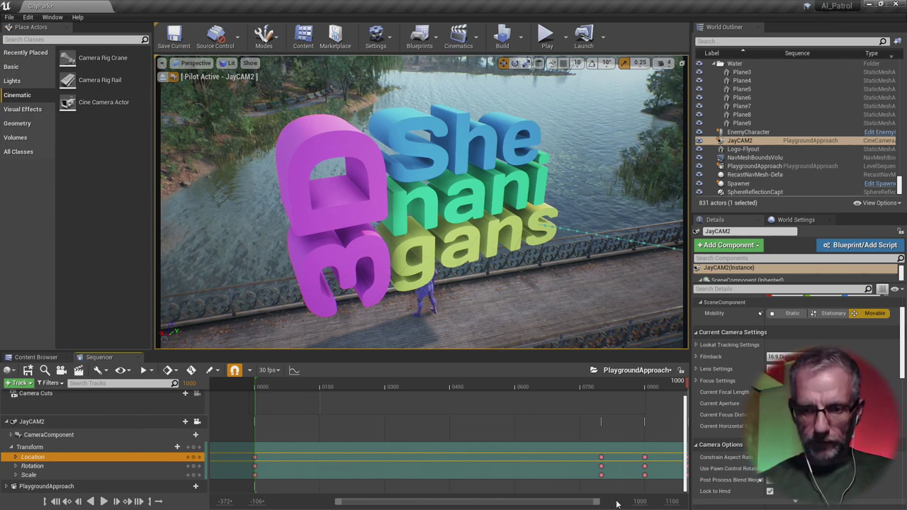
pyautogui.moveTo(597, 504); pyautogui.dragTo(621, 502)
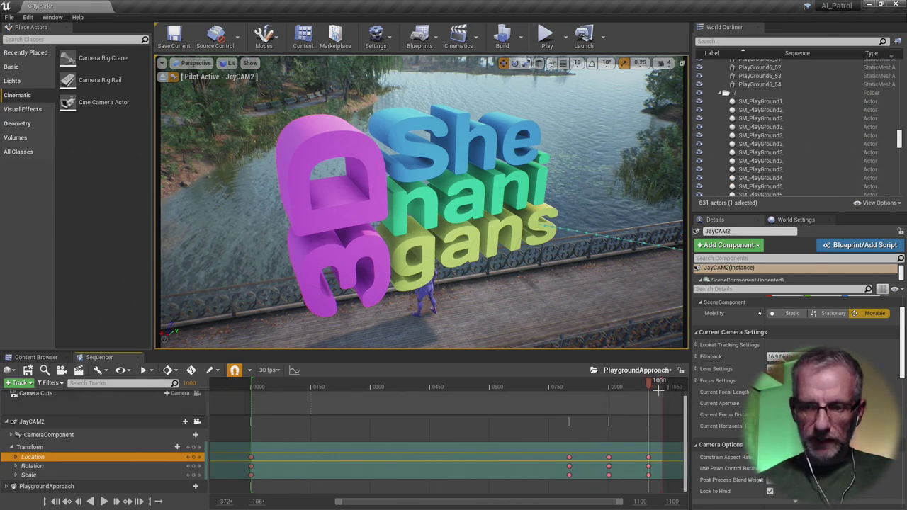
pyautogui.moveTo(651, 387); pyautogui.dragTo(217, 499)
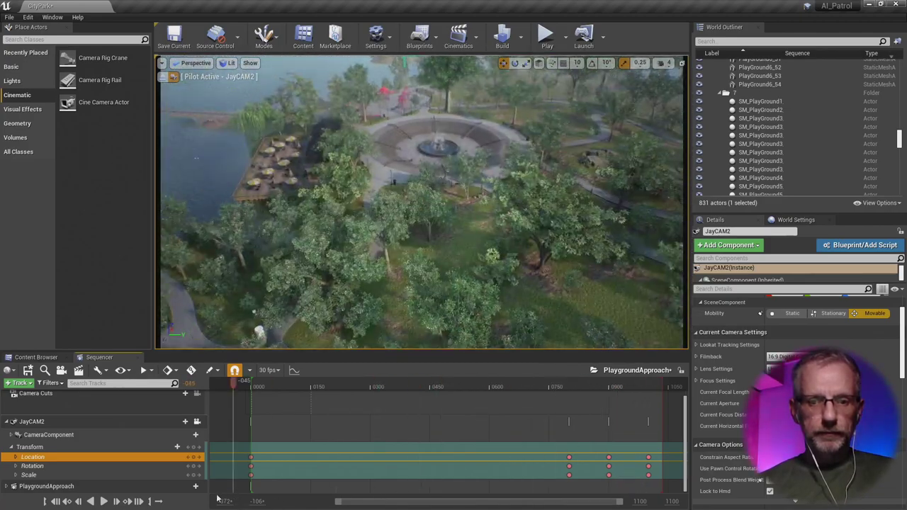
# - Play back and scrub the JayCAM2 shot around the 3D logo near frames 0877–0880
pyautogui.press('space')
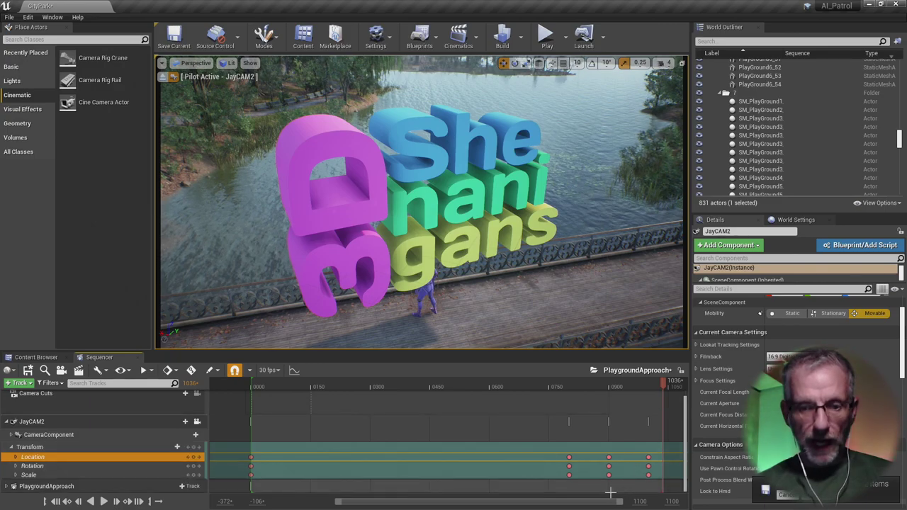
pyautogui.moveTo(663, 385); pyautogui.dragTo(632, 403)
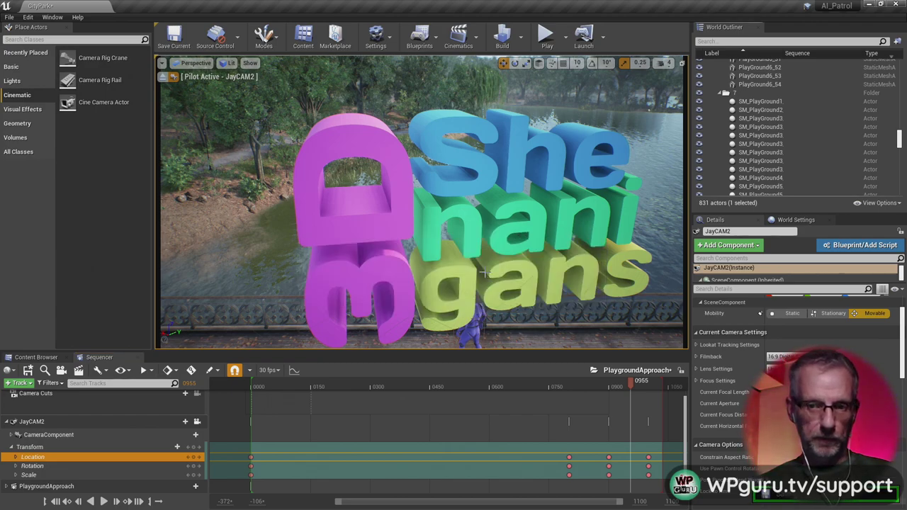
pyautogui.moveTo(484, 272)
pyautogui.mouseDown(button='right')
pyautogui.moveTo(517, 284)
pyautogui.moveTo(484, 272)
pyautogui.mouseUp(button='right')
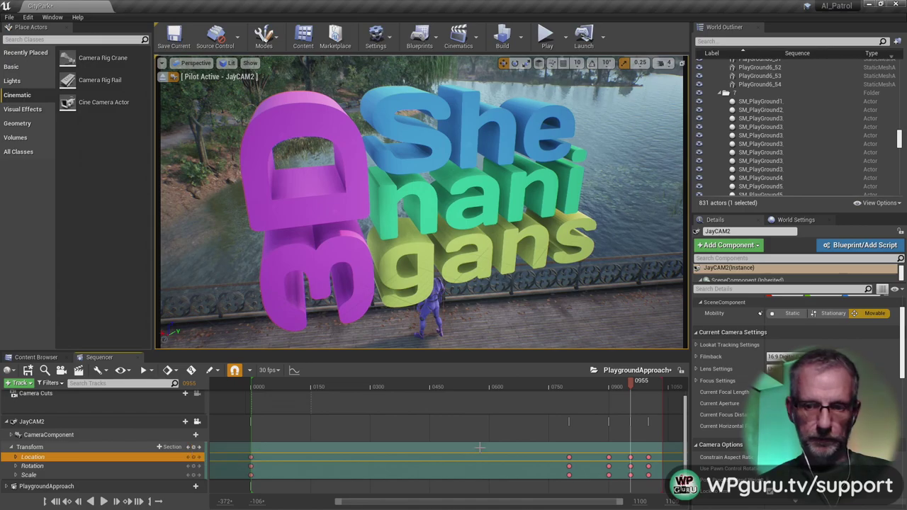
pyautogui.moveTo(636, 385); pyautogui.dragTo(342, 406)
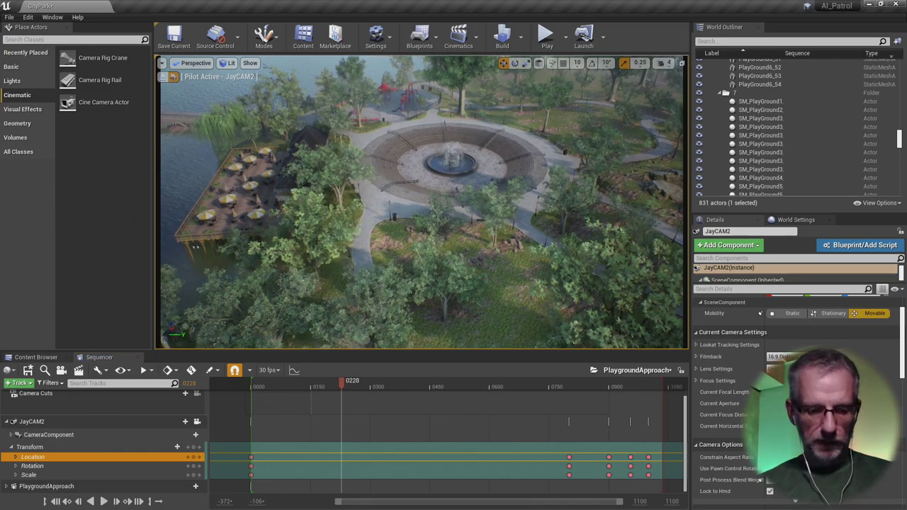
# - Fly JayCAM2 forward past the fountain and through the trees toward the bush
pyautogui.press('Up')
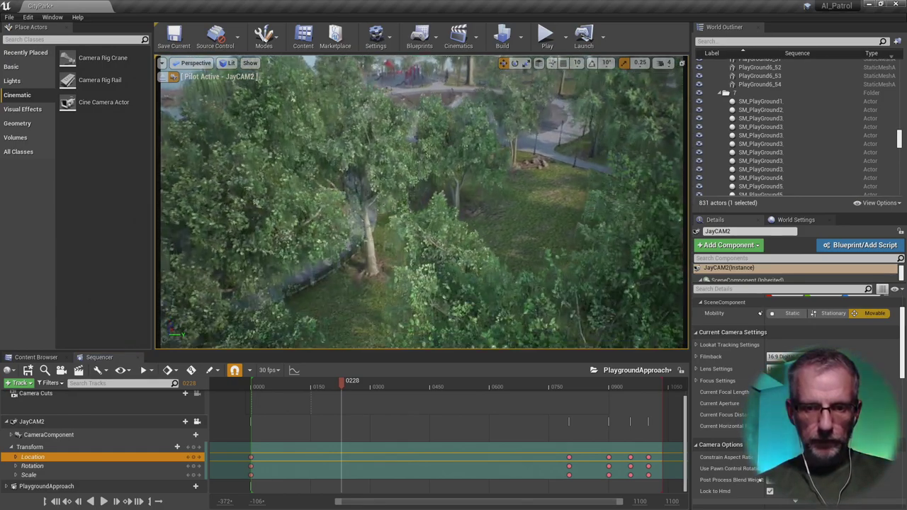
pyautogui.press('Up')
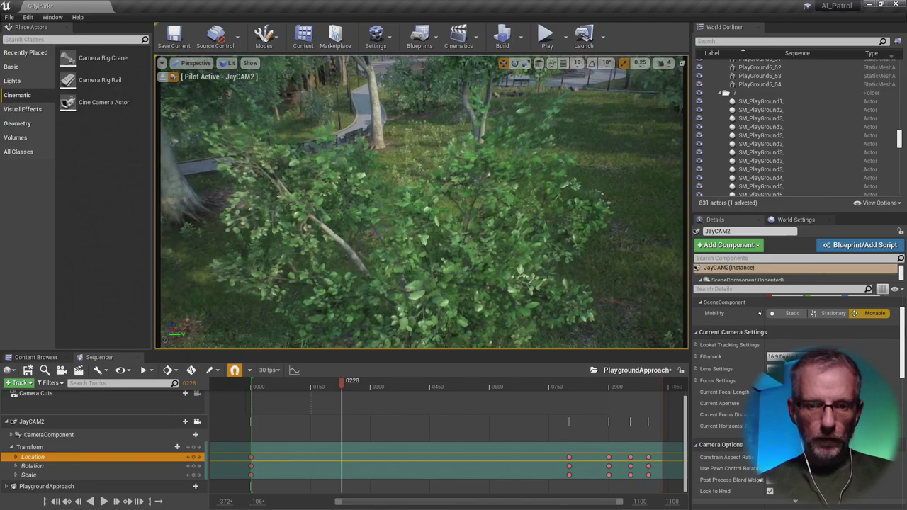
pyautogui.press('Down')
pyautogui.press('Down')
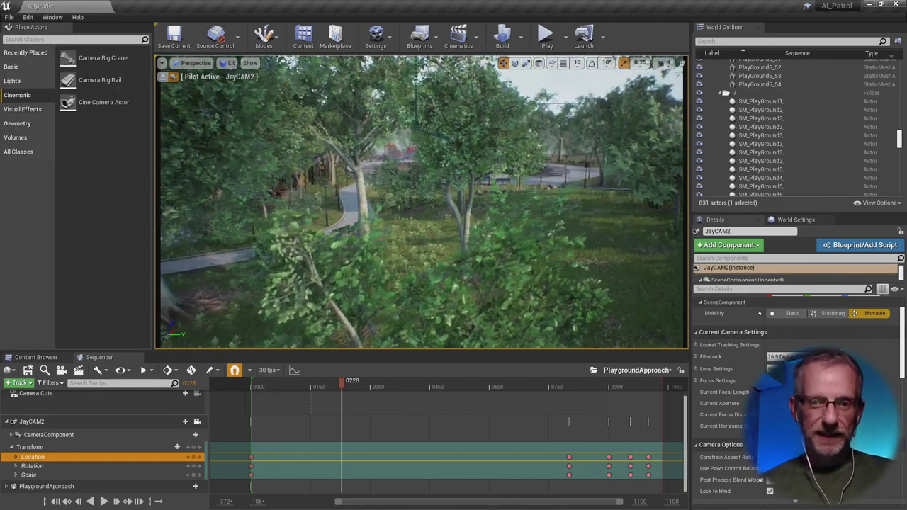
# - Position JayCAM2 at the bush and key its transform at frame 0228
pyautogui.press('Down')
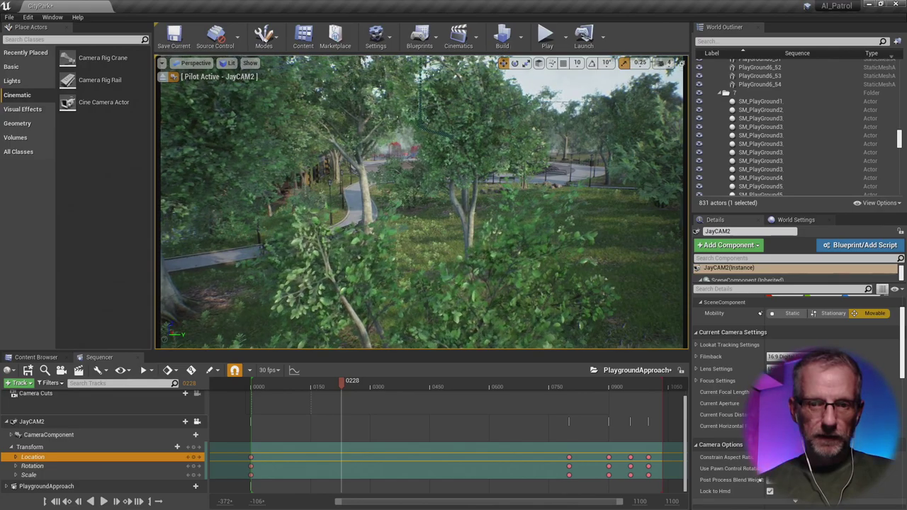
pyautogui.press('Up')
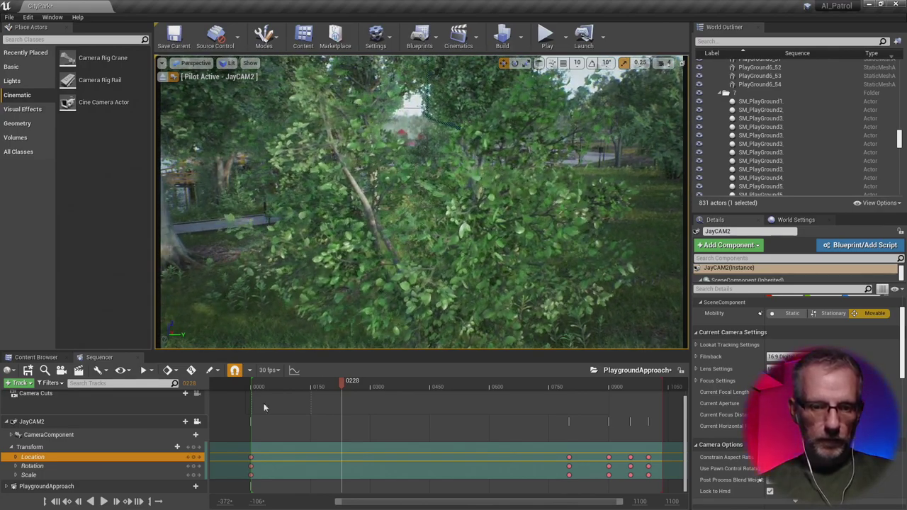
pyautogui.click(193, 451)
# - Delete the blocking elm tree SM_Elm05 and scrub back near the sequence start
pyautogui.click(360, 244)
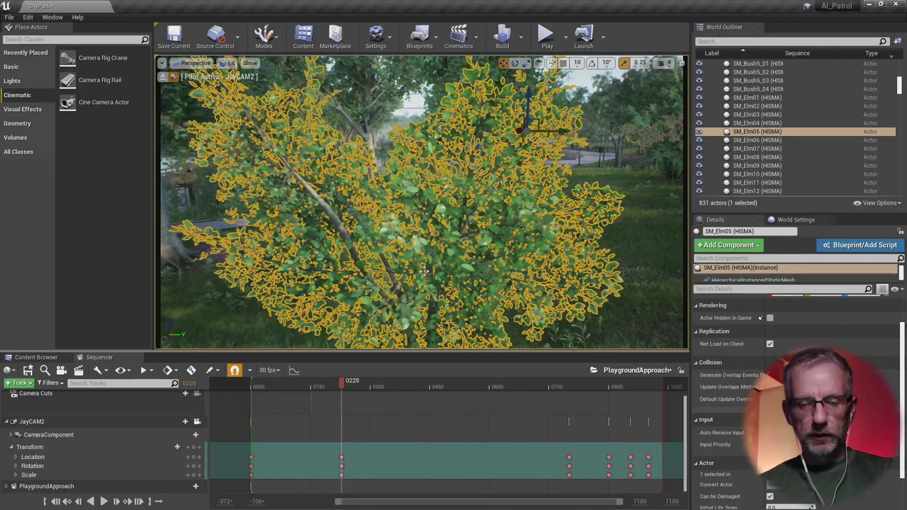
pyautogui.press('Delete')
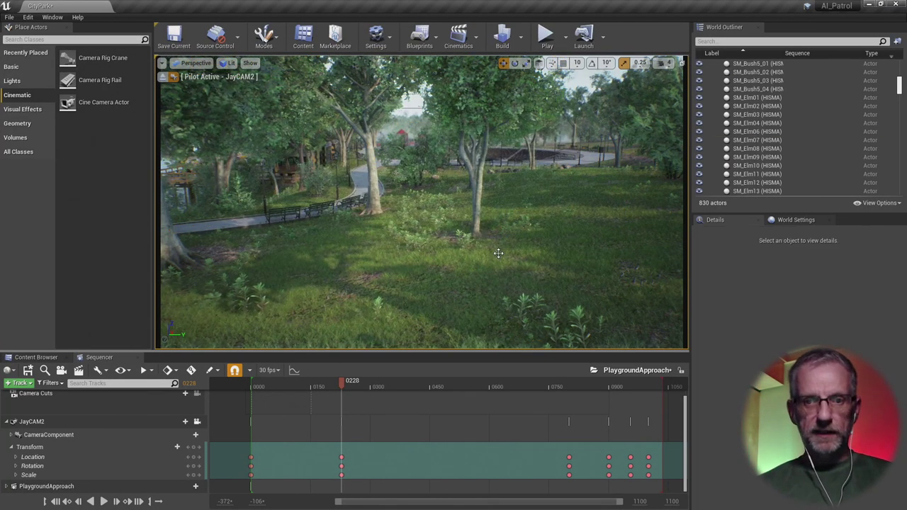
pyautogui.moveTo(345, 387); pyautogui.dragTo(498, 468)
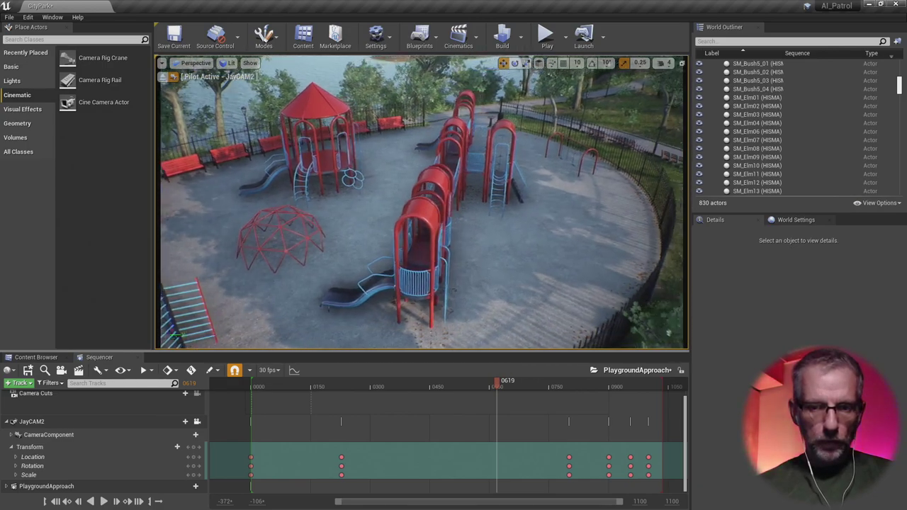
# - Fly JayCAM2 toward the playground gate and key its transform at frame 0619
pyautogui.press('w')
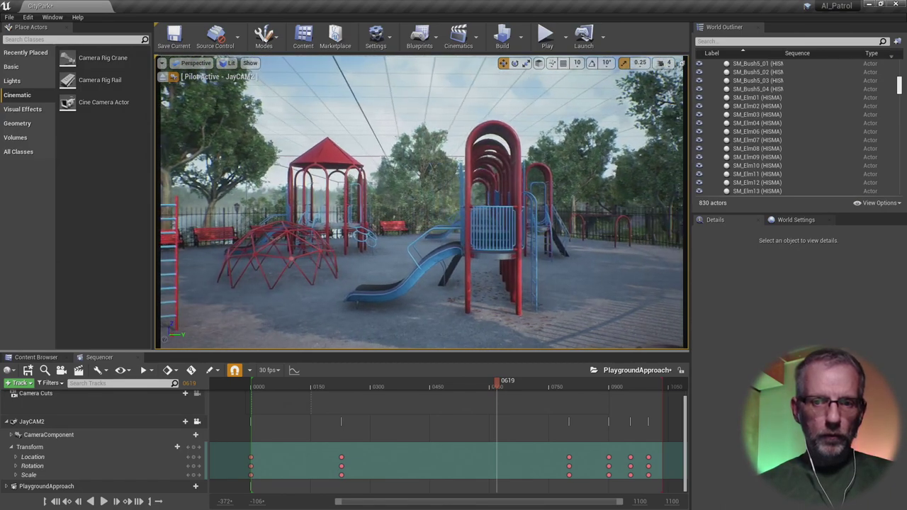
pyautogui.press('w')
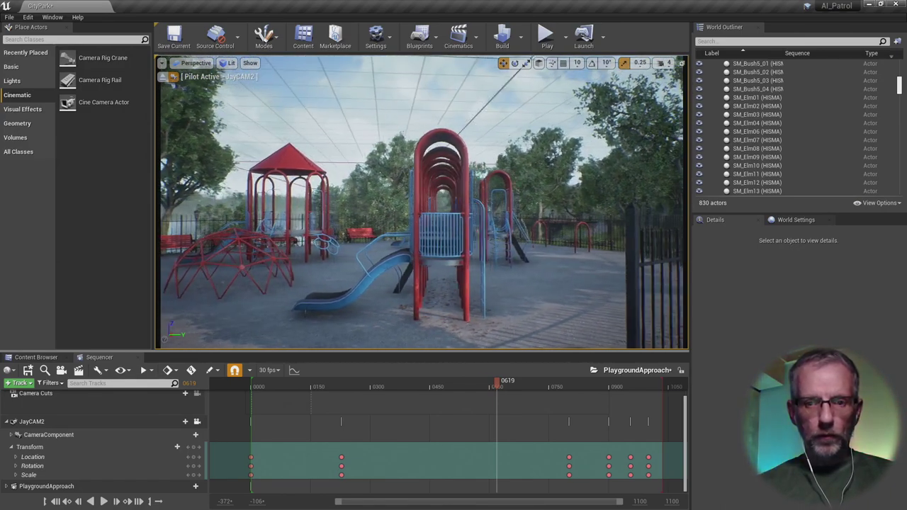
pyautogui.press('w')
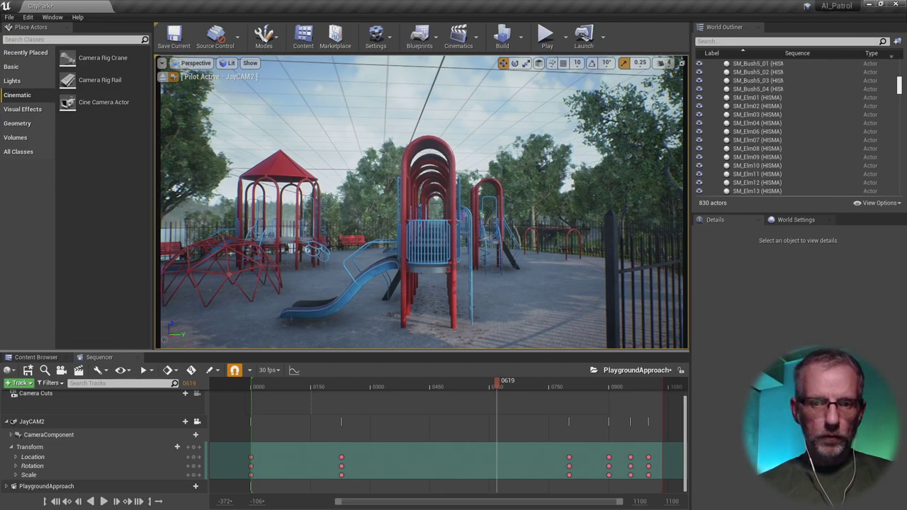
pyautogui.press('w')
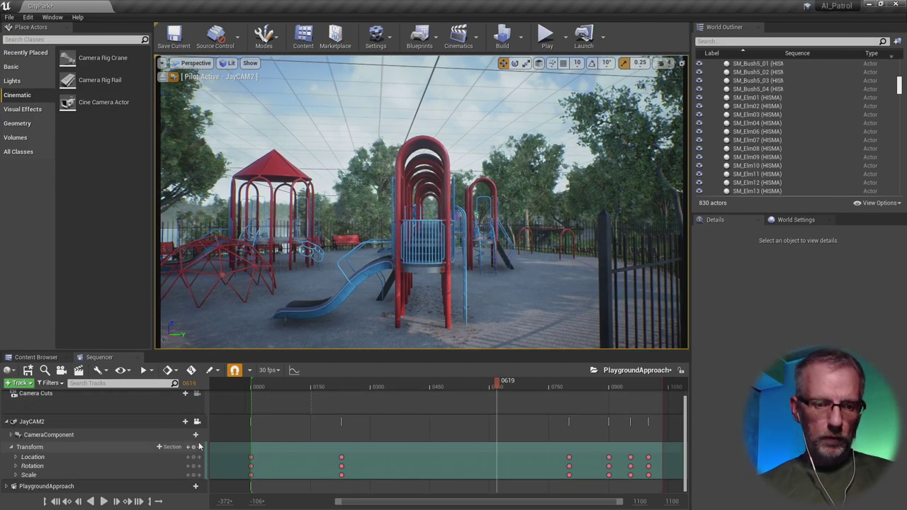
pyautogui.click(194, 447)
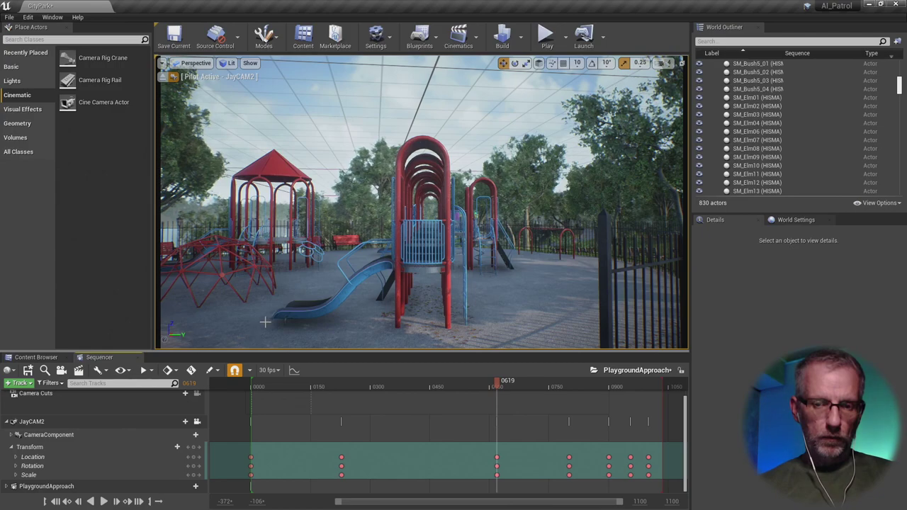
# - At frame 0642, shift the camera's Location Y by 20 and 10 to look down the arch tunnel
pyautogui.moveTo(501, 385); pyautogui.dragTo(507, 388)
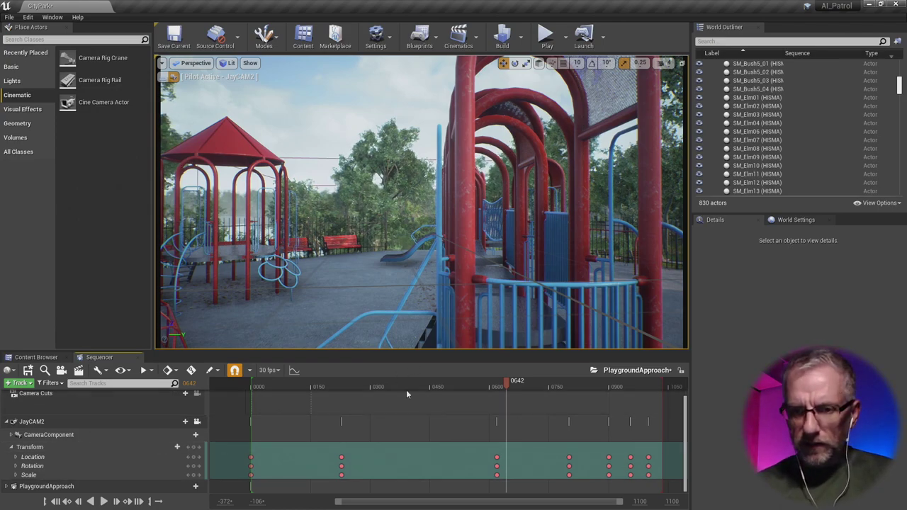
pyautogui.click(16, 457)
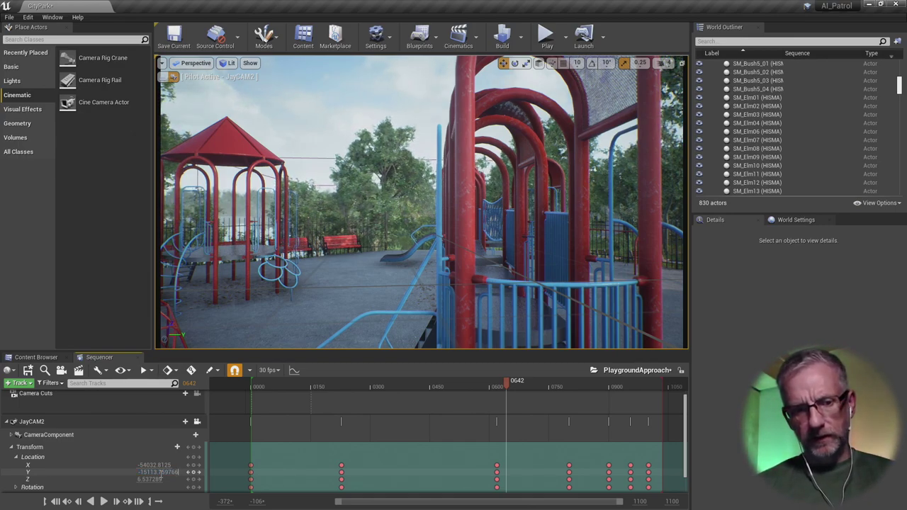
pyautogui.press('Return')
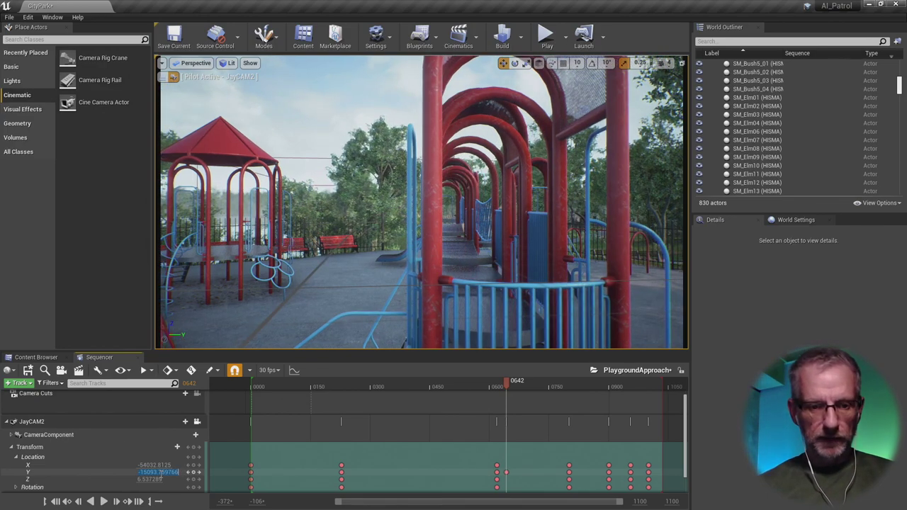
pyautogui.press('Return')
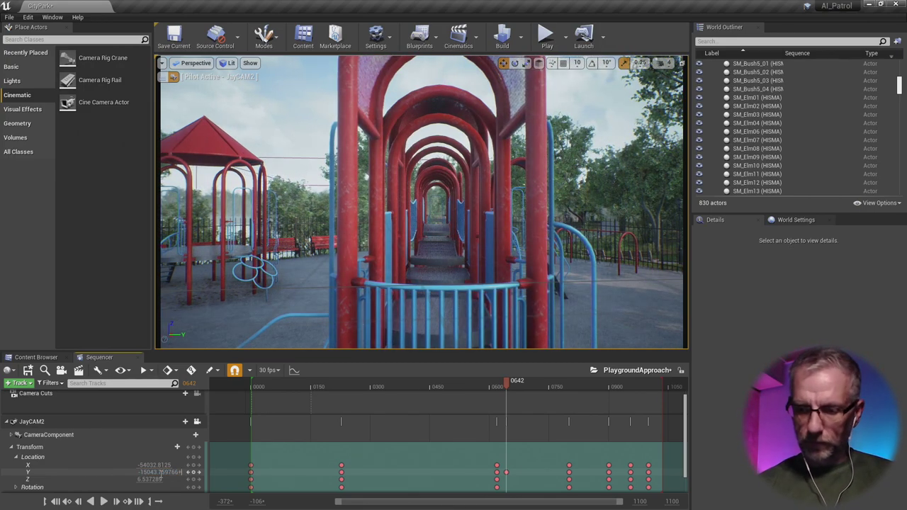
pyautogui.press('BackSpace')
pyautogui.write('3')
pyautogui.press('Return')
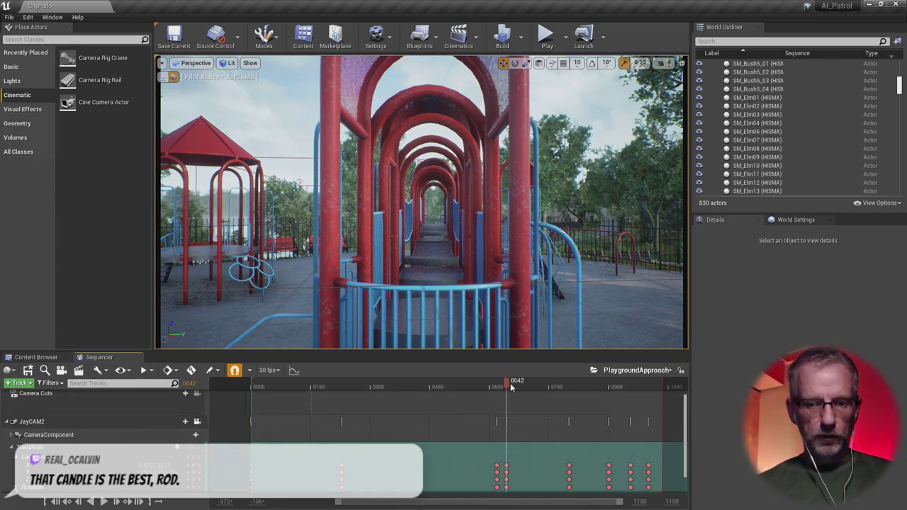
pyautogui.moveTo(506, 385); pyautogui.dragTo(529, 409)
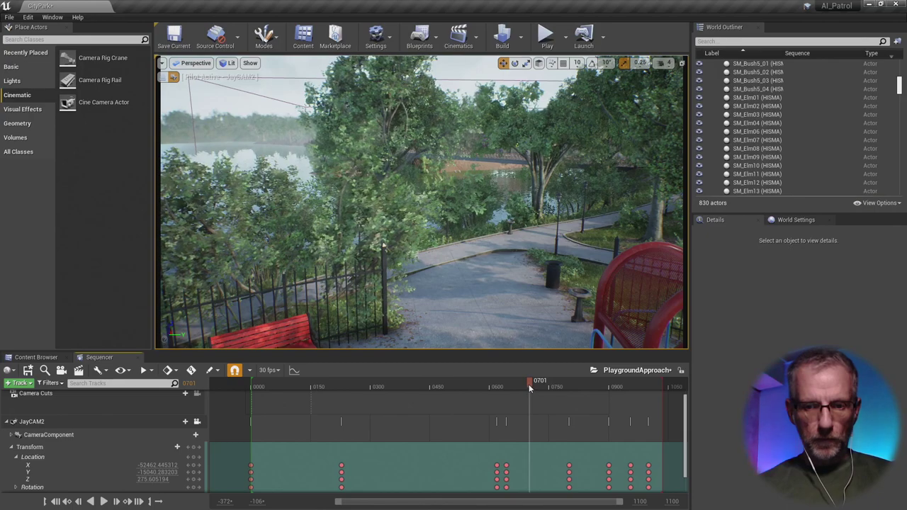
# - At frame 0707, lower JayCAM2 between the playground bars, shifting Location Y by 50 then 10
pyautogui.click(532, 386)
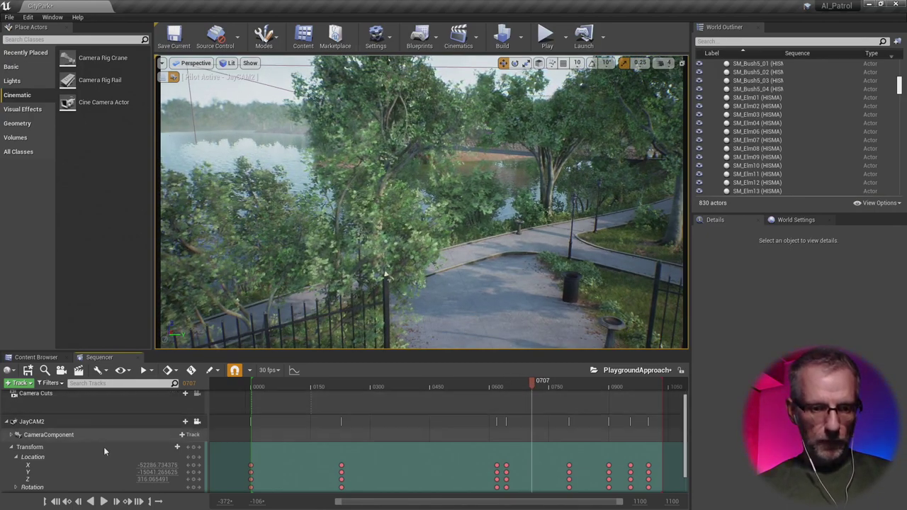
pyautogui.moveTo(145, 472)
pyautogui.mouseDown()
pyautogui.moveTo(160, 472)
pyautogui.moveTo(139, 466)
pyautogui.mouseUp()
pyautogui.hotkey('ctrl', 'z')
pyautogui.hotkey('ctrl', 'z')
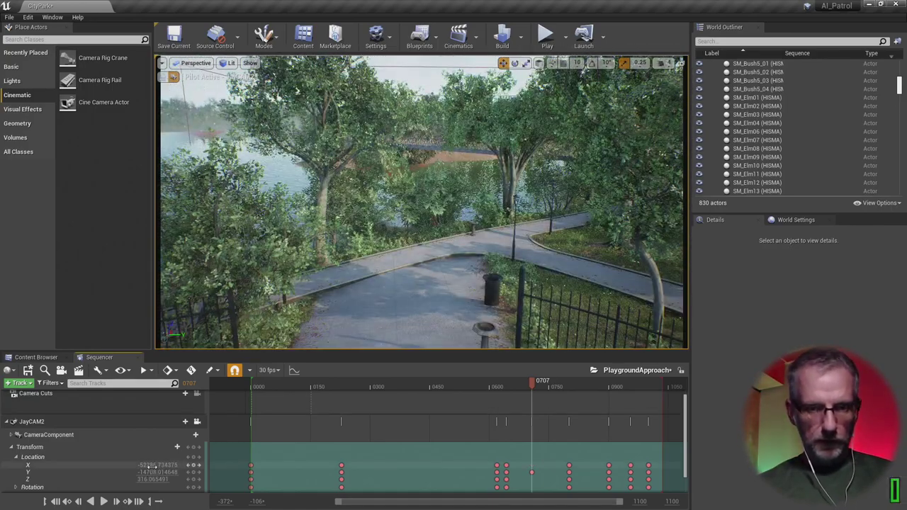
pyautogui.moveTo(153, 479); pyautogui.dragTo(134, 479)
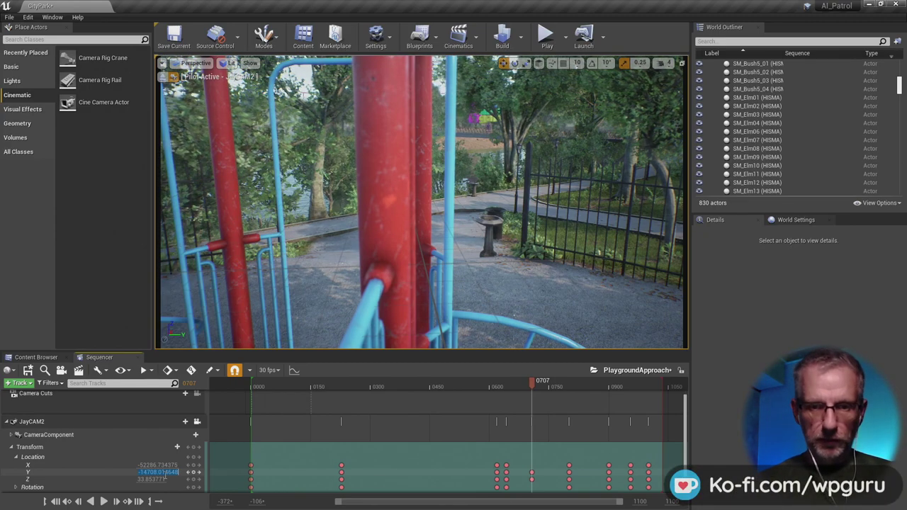
pyautogui.write('5')
pyautogui.press('Return')
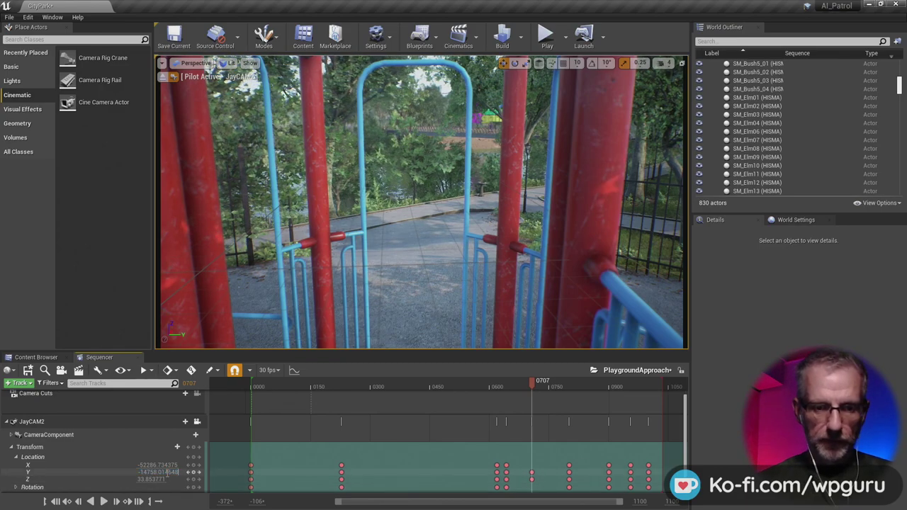
pyautogui.press('Return')
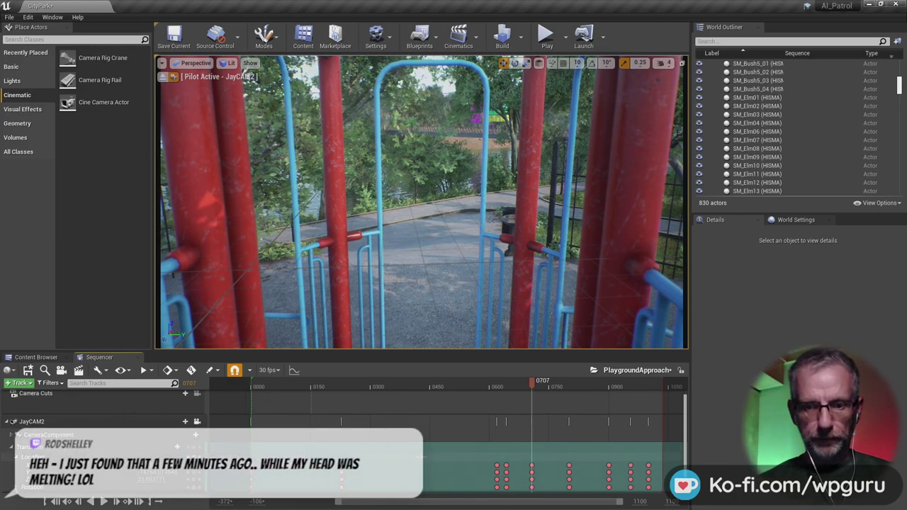
pyautogui.moveTo(531, 384); pyautogui.dragTo(491, 421)
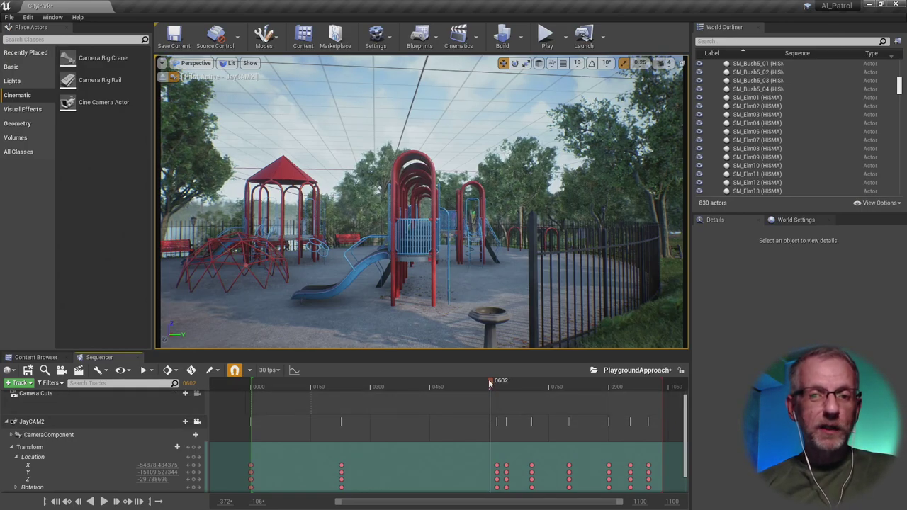
# - At frame 0692, key JayCAM2's Location Y down by 10 then 20 to look along the slide walkway
pyautogui.moveTo(490, 382); pyautogui.dragTo(521, 411)
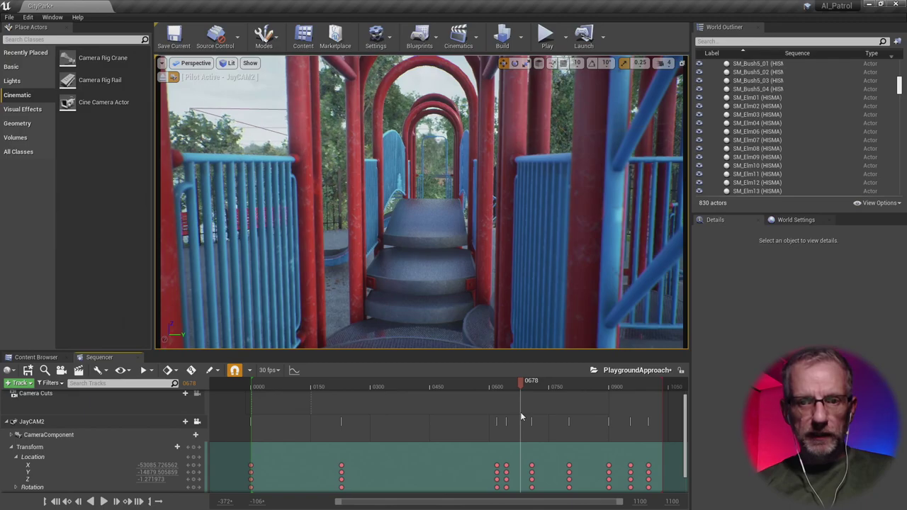
pyautogui.moveTo(524, 418); pyautogui.dragTo(527, 419)
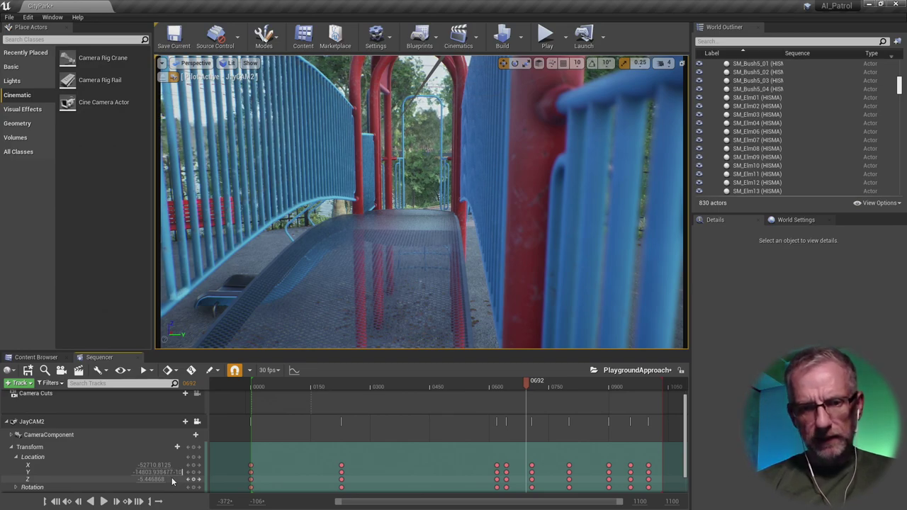
pyautogui.press('Return')
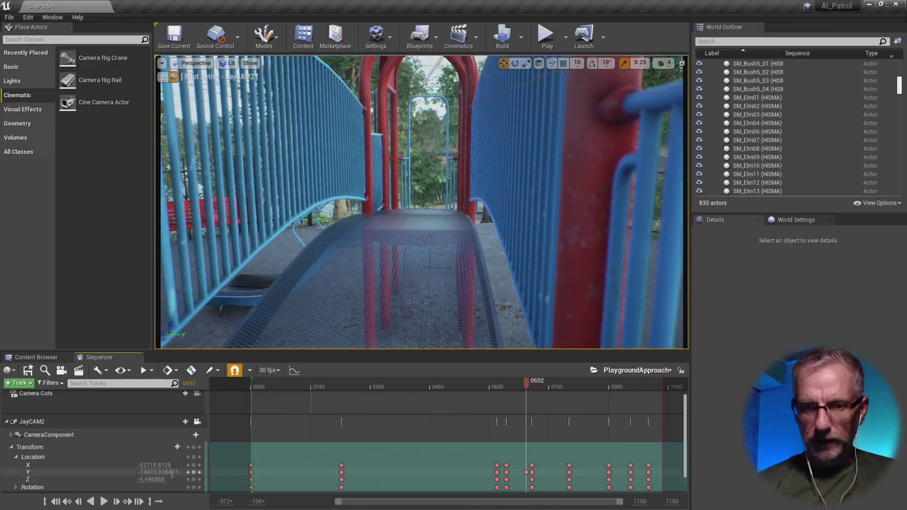
pyautogui.press('Return')
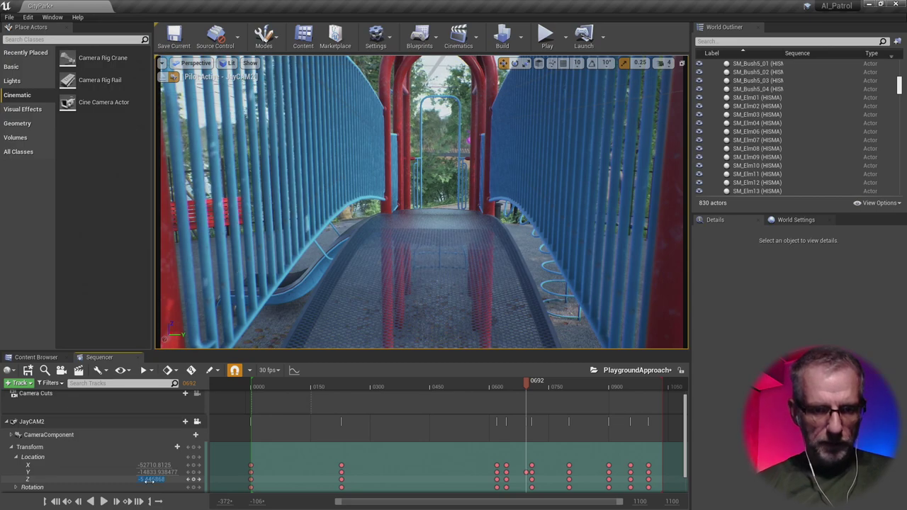
pyautogui.click(149, 480)
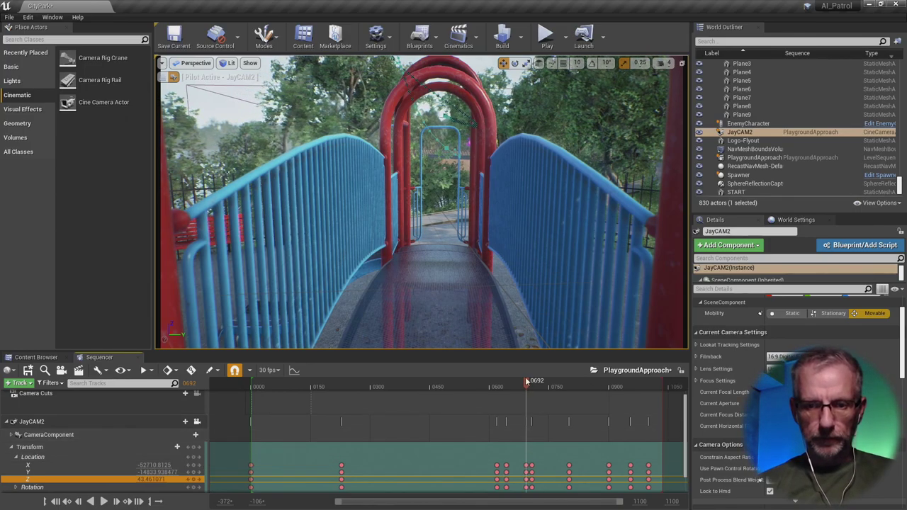
# - Pilot JayCAM2 back with S to frame the riverside park path, previewing the move
pyautogui.moveTo(524, 387); pyautogui.dragTo(557, 422)
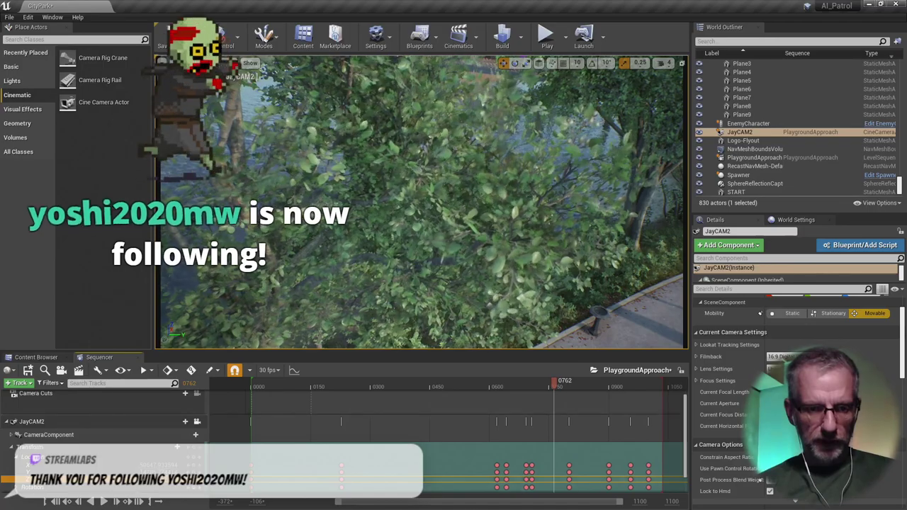
pyautogui.press('s')
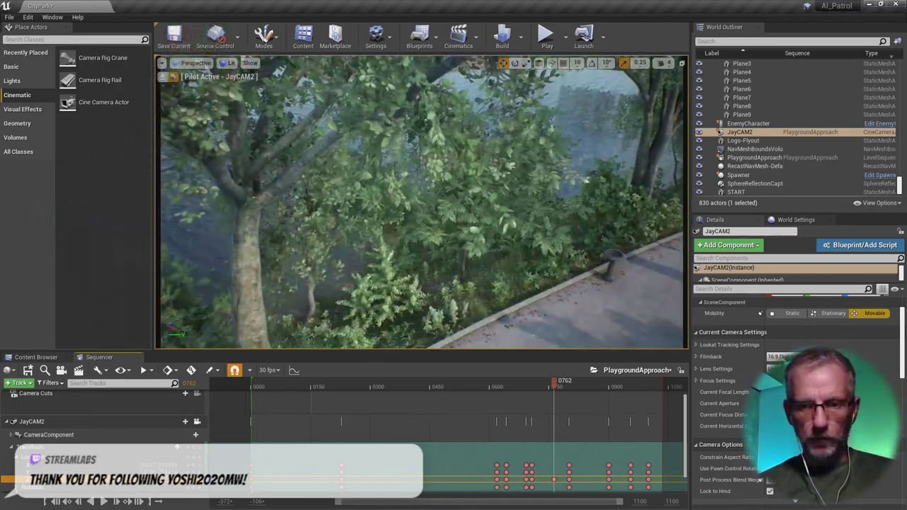
pyautogui.press('s')
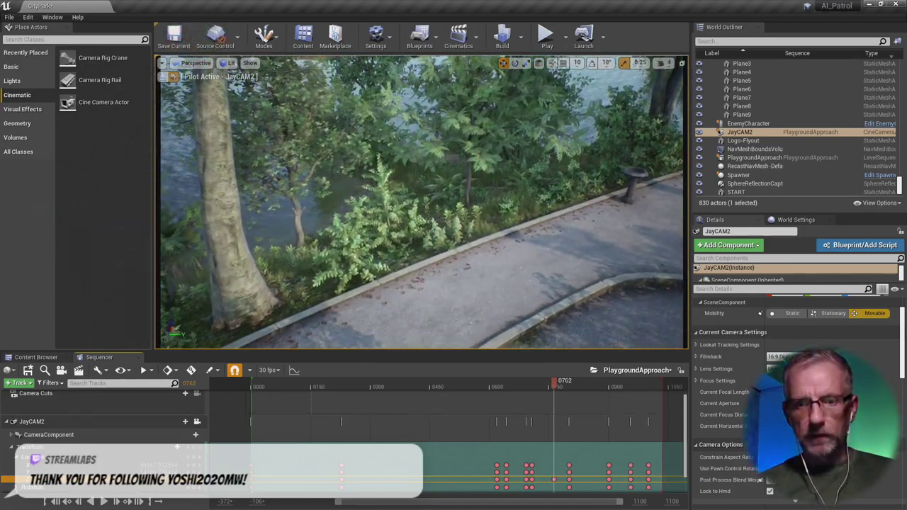
pyautogui.press('s')
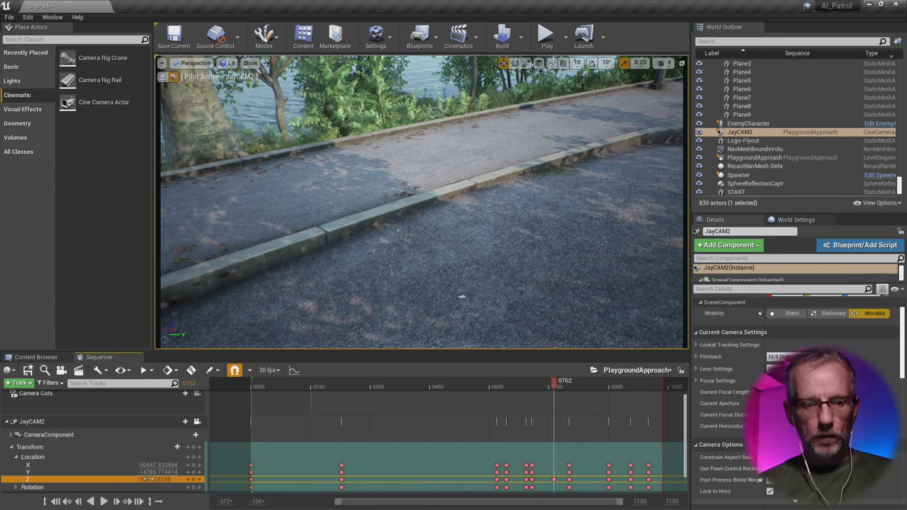
pyautogui.scroll(-1, 180, 485)
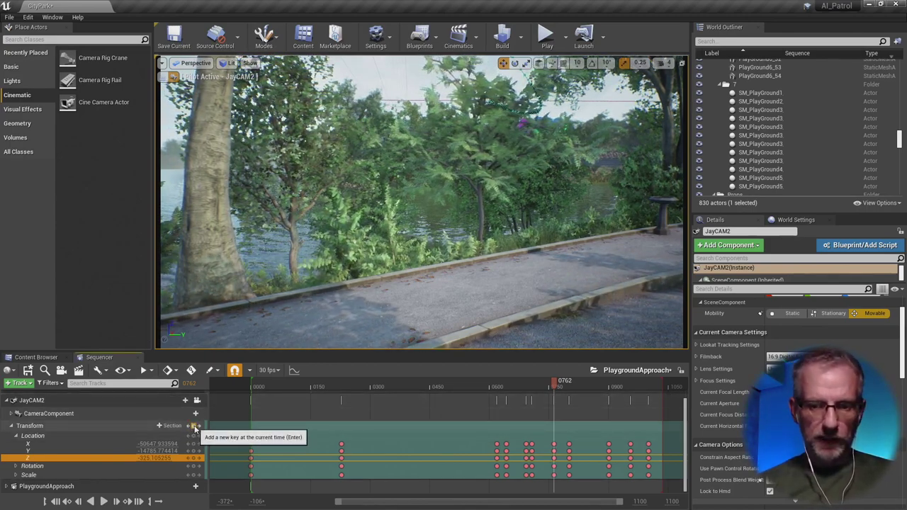
pyautogui.moveTo(554, 387)
pyautogui.mouseDown()
pyautogui.moveTo(527, 392)
pyautogui.moveTo(551, 399)
pyautogui.mouseUp()
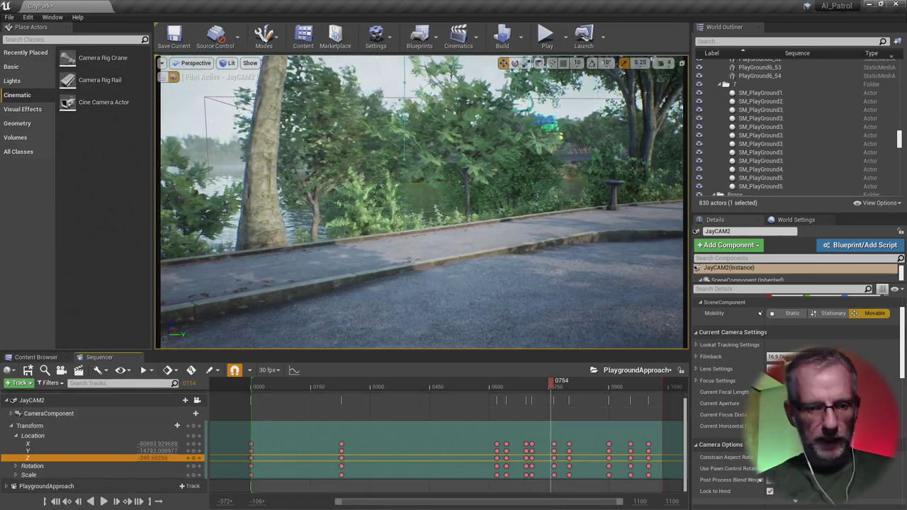
# - At the 0762 key, offset Location Y by +50 to -14735.77 and preview the result
pyautogui.click(129, 501)
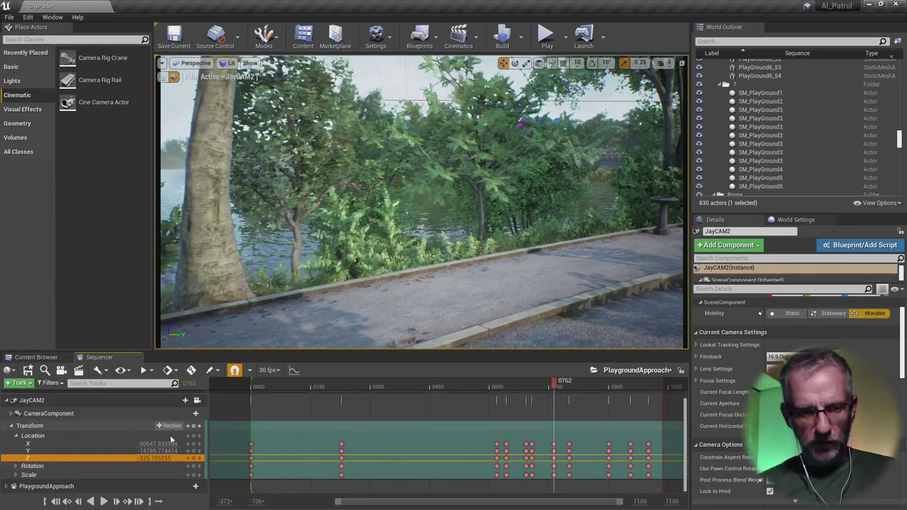
pyautogui.moveTo(165, 451); pyautogui.dragTo(179, 450)
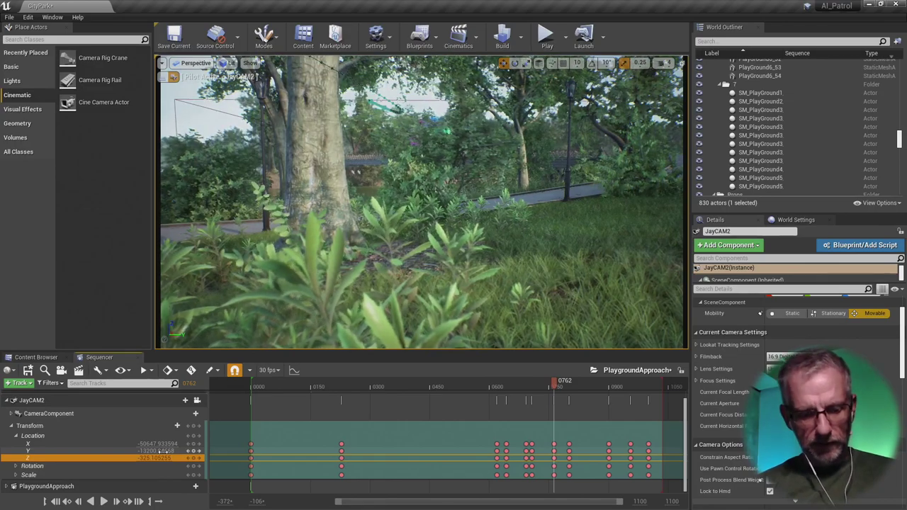
pyautogui.hotkey('ctrl', 'z')
pyautogui.click(163, 451)
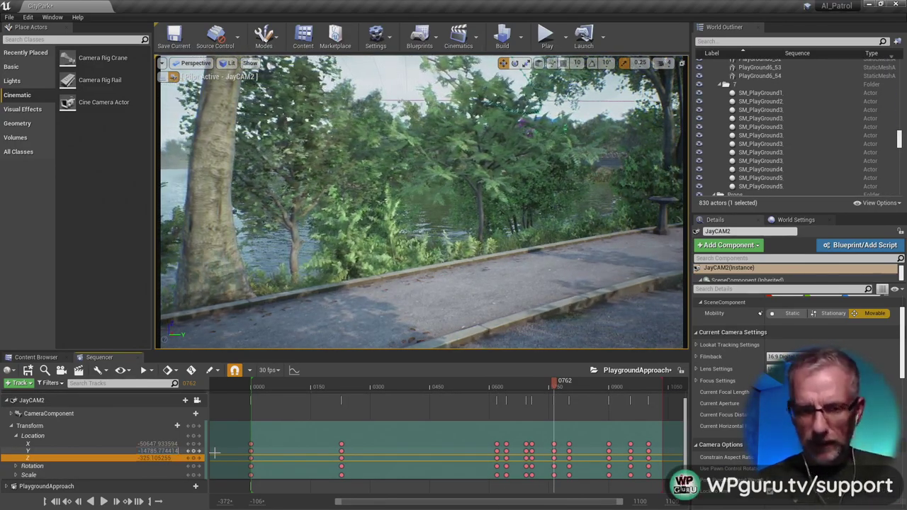
pyautogui.write('+50')
pyautogui.press('Return')
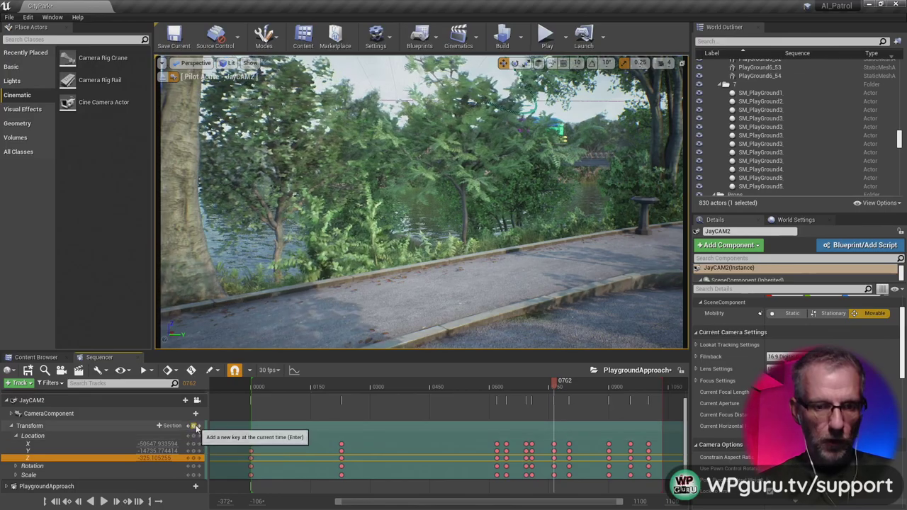
pyautogui.moveTo(555, 382); pyautogui.dragTo(547, 401)
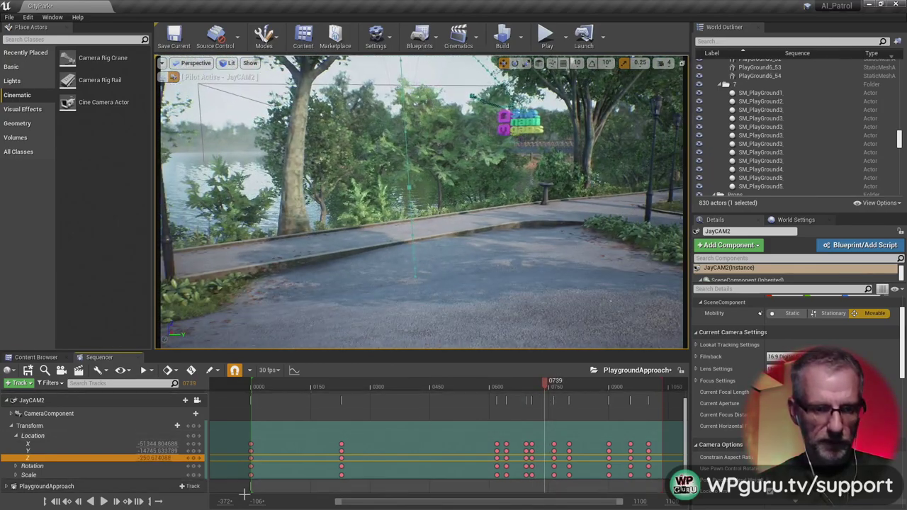
pyautogui.click(128, 501)
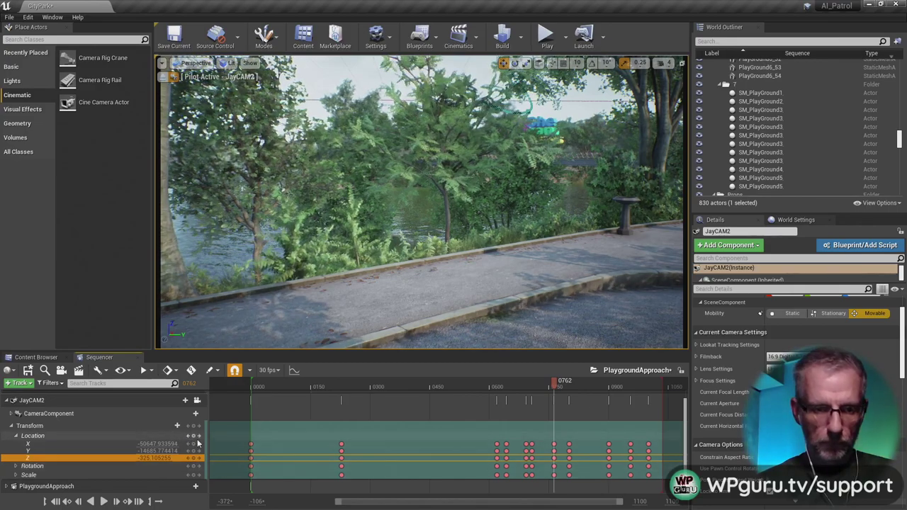
pyautogui.moveTo(555, 382)
pyautogui.mouseDown()
pyautogui.moveTo(539, 383)
pyautogui.moveTo(532, 391)
pyautogui.moveTo(540, 397)
pyautogui.moveTo(526, 394)
pyautogui.moveTo(570, 404)
pyautogui.moveTo(541, 402)
pyautogui.moveTo(567, 414)
pyautogui.moveTo(541, 406)
pyautogui.moveTo(565, 412)
pyautogui.moveTo(612, 397)
pyautogui.moveTo(562, 399)
pyautogui.mouseUp()
# - Delete the camera keys near frame 0783 and lower JayCAM2's Z at the river view
pyautogui.moveTo(581, 436); pyautogui.dragTo(567, 485)
pyautogui.press('Delete')
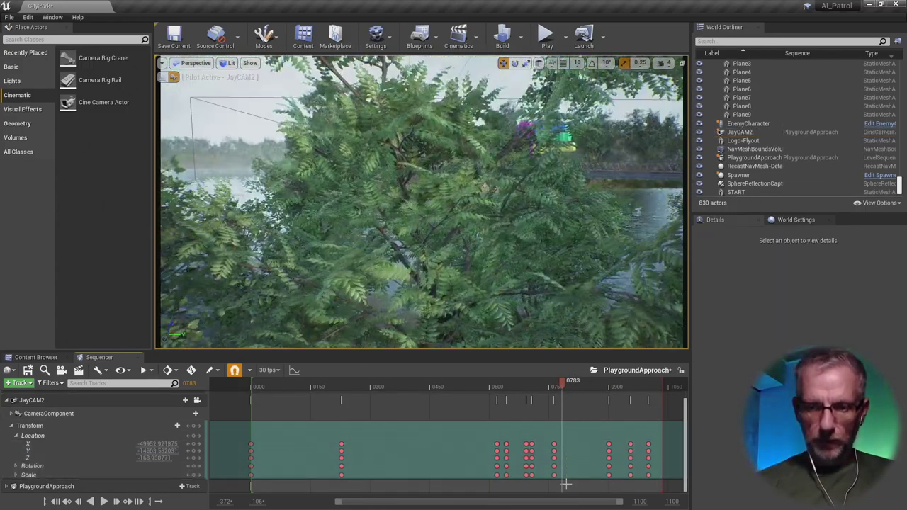
pyautogui.moveTo(565, 384); pyautogui.dragTo(583, 394)
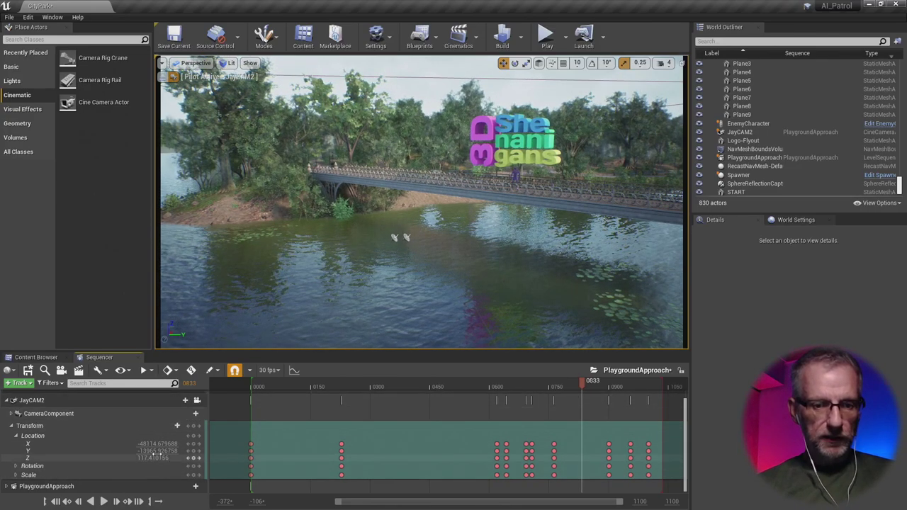
pyautogui.moveTo(152, 458); pyautogui.dragTo(129, 457)
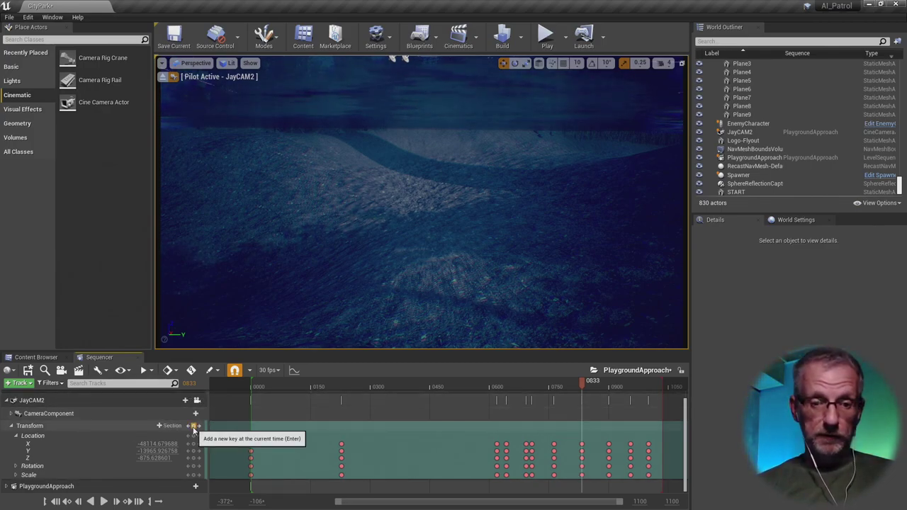
# - At the 0833 key, raise JayCAM2's Z above the water and check the bridge shot
pyautogui.moveTo(579, 384); pyautogui.dragTo(571, 406)
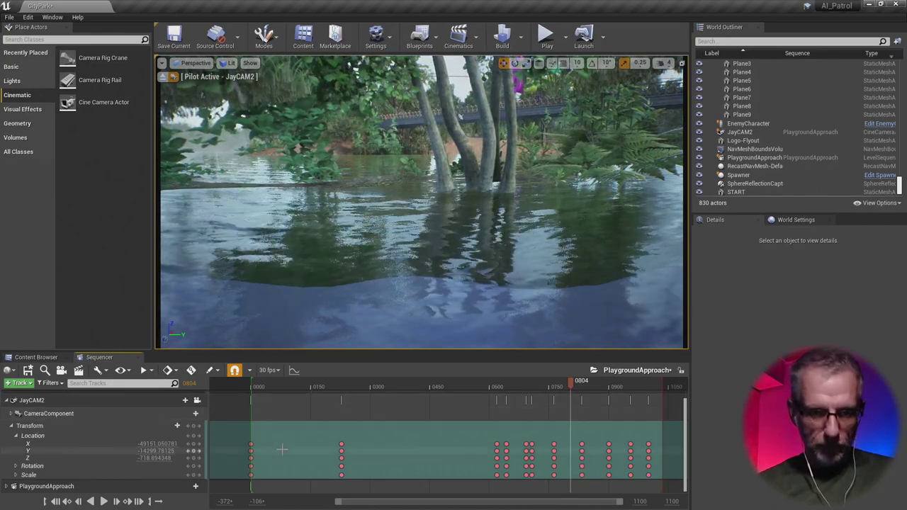
pyautogui.click(129, 502)
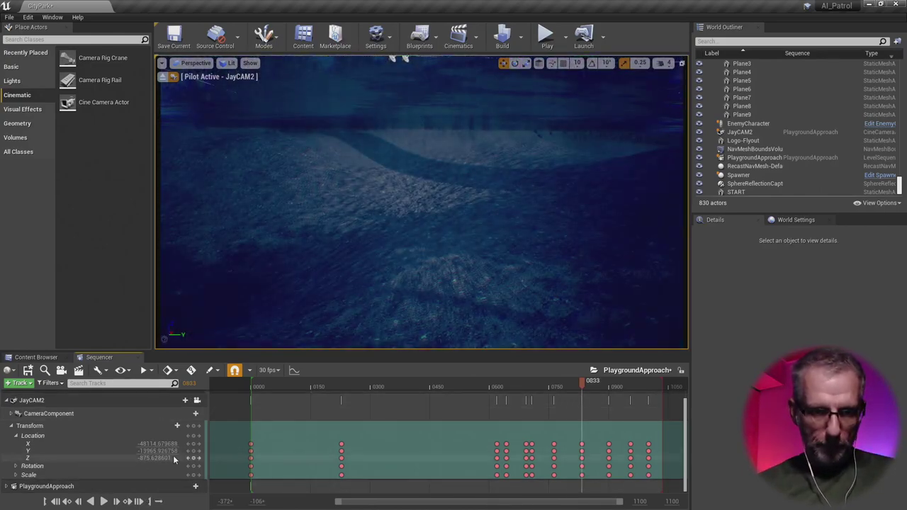
pyautogui.moveTo(152, 458)
pyautogui.mouseDown()
pyautogui.moveTo(170, 459)
pyautogui.moveTo(162, 459)
pyautogui.mouseUp()
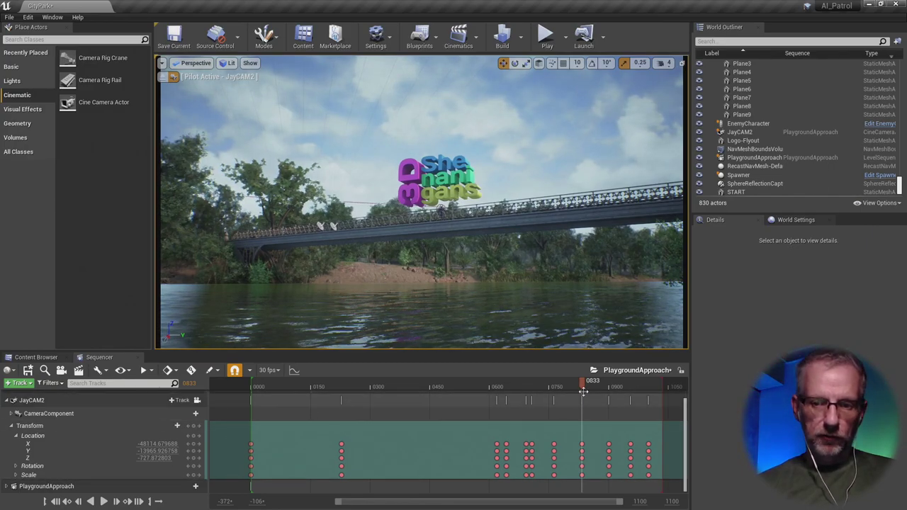
pyautogui.moveTo(581, 386); pyautogui.dragTo(567, 405)
# - Delete the keys near frame 0821 and key JayCAM2 lower, at Z -631.44, at frame 0810
pyautogui.moveTo(586, 438); pyautogui.dragTo(573, 482)
pyautogui.press('Delete')
pyautogui.moveTo(569, 387); pyautogui.dragTo(565, 408)
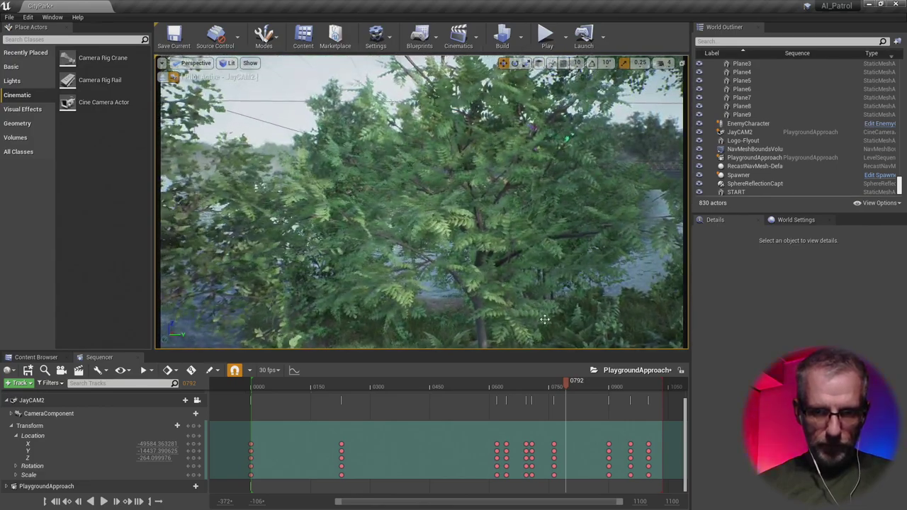
pyautogui.moveTo(568, 387)
pyautogui.mouseDown()
pyautogui.moveTo(558, 387)
pyautogui.moveTo(608, 392)
pyautogui.moveTo(554, 389)
pyautogui.moveTo(553, 399)
pyautogui.moveTo(569, 402)
pyautogui.moveTo(574, 391)
pyautogui.mouseUp()
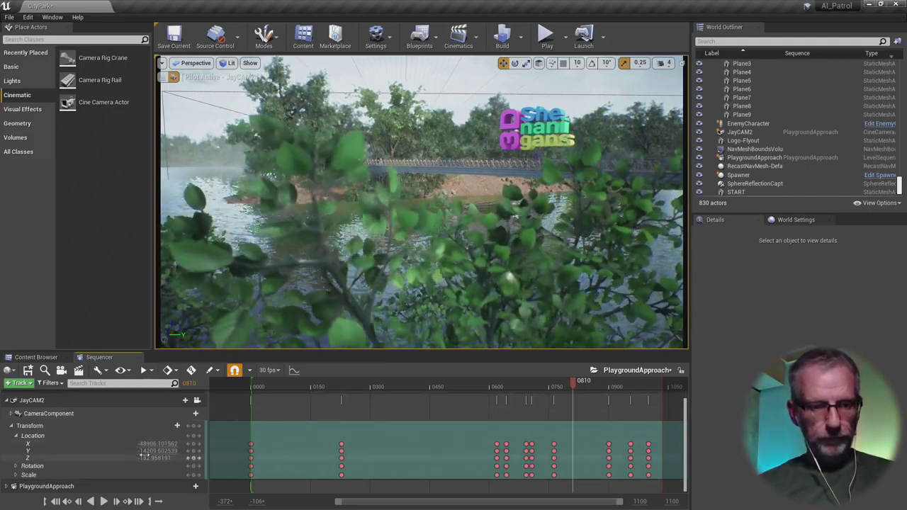
pyautogui.moveTo(422, 202)
pyautogui.mouseDown(button='right')
pyautogui.moveTo(421, 213)
pyautogui.moveTo(422, 202)
pyautogui.mouseUp(button='right')
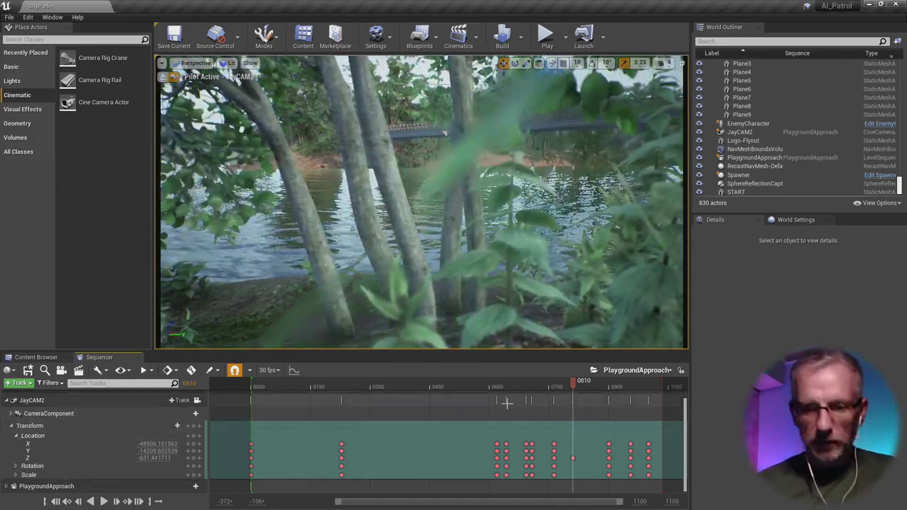
pyautogui.click(473, 257)
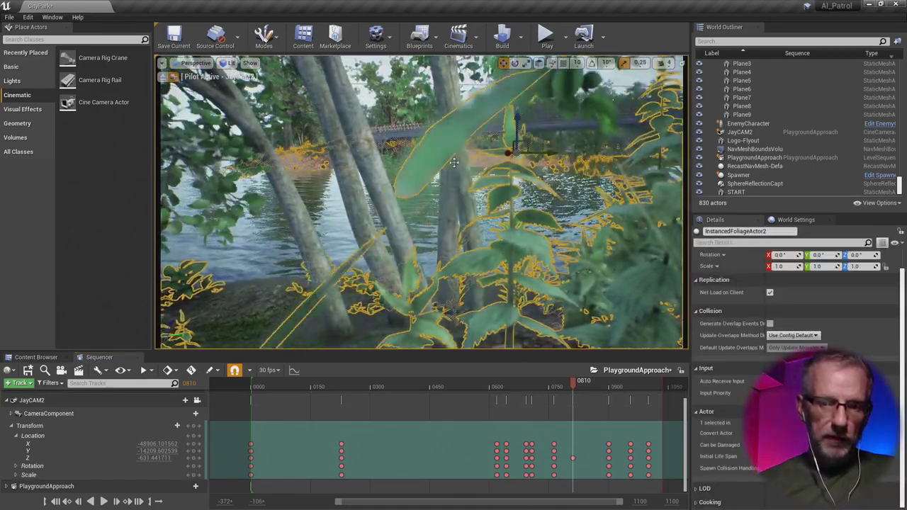
# - Select the SM_Elm06 tree blocking the camera's view and delete it
pyautogui.click(362, 190)
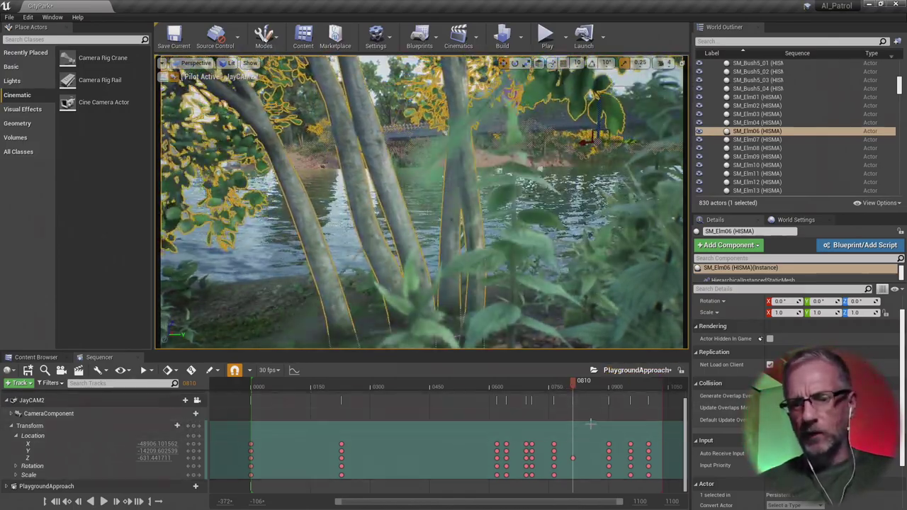
pyautogui.moveTo(575, 384); pyautogui.dragTo(565, 401)
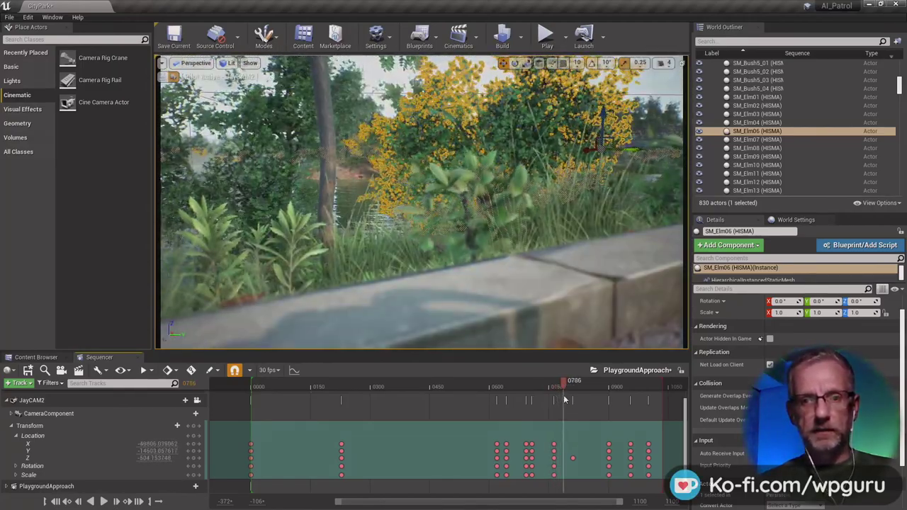
pyautogui.click(507, 118)
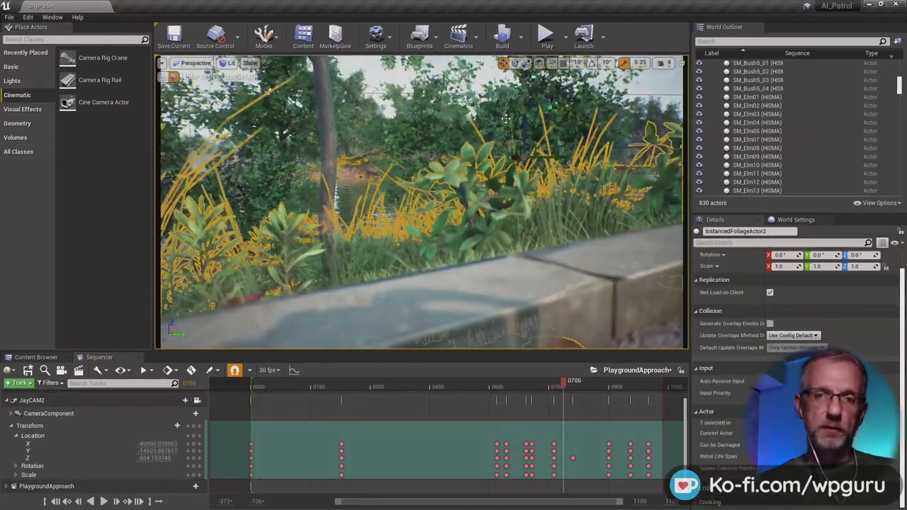
pyautogui.click(514, 102)
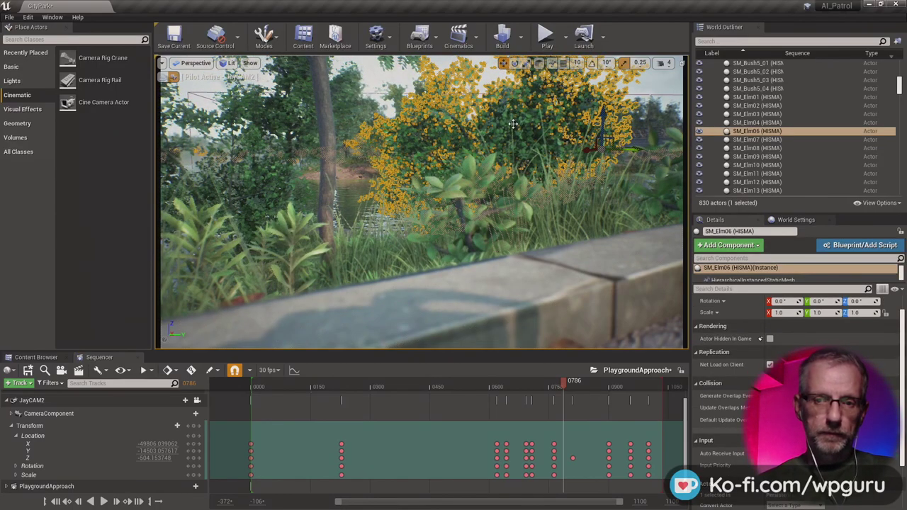
pyautogui.press('Delete')
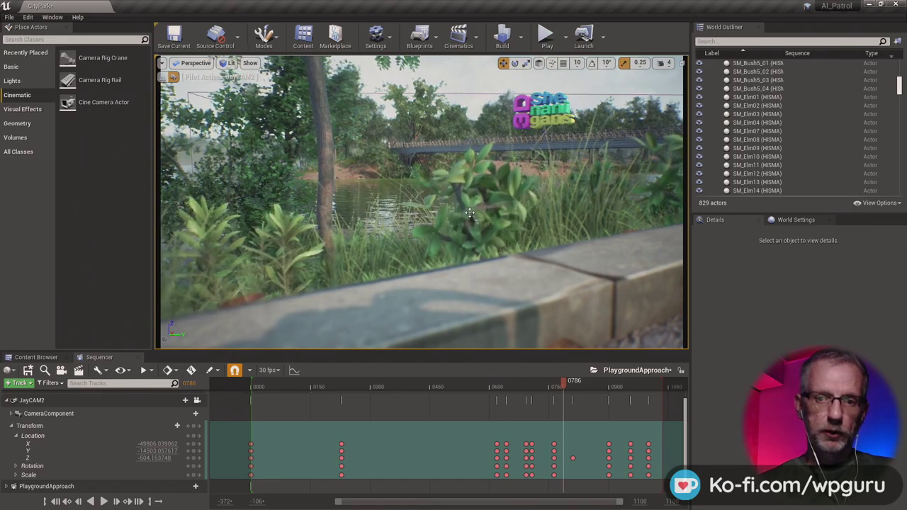
# - Fly the camera across the water past the bridge, return to frame 0719, and clear the selection
pyautogui.click(470, 213)
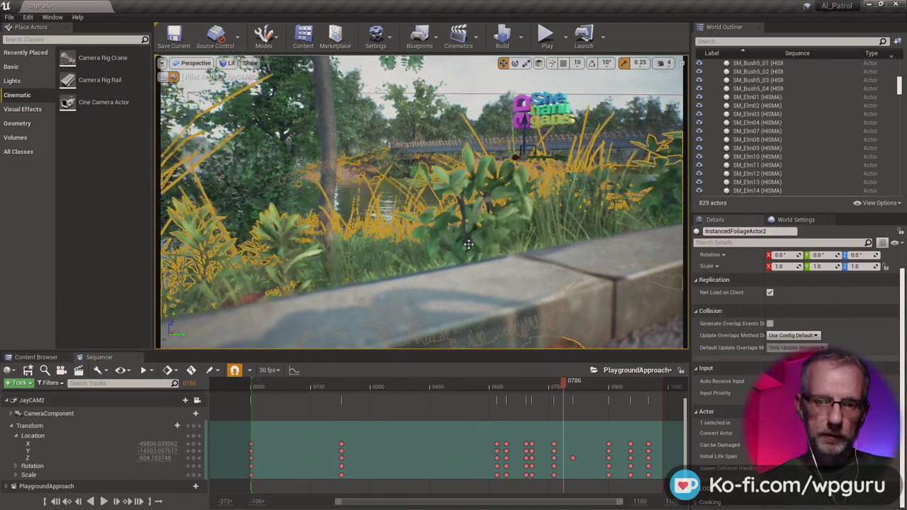
pyautogui.moveTo(471, 244)
pyautogui.mouseDown(button='right')
pyautogui.moveTo(440, 245)
pyautogui.moveTo(482, 244)
pyautogui.mouseUp(button='right')
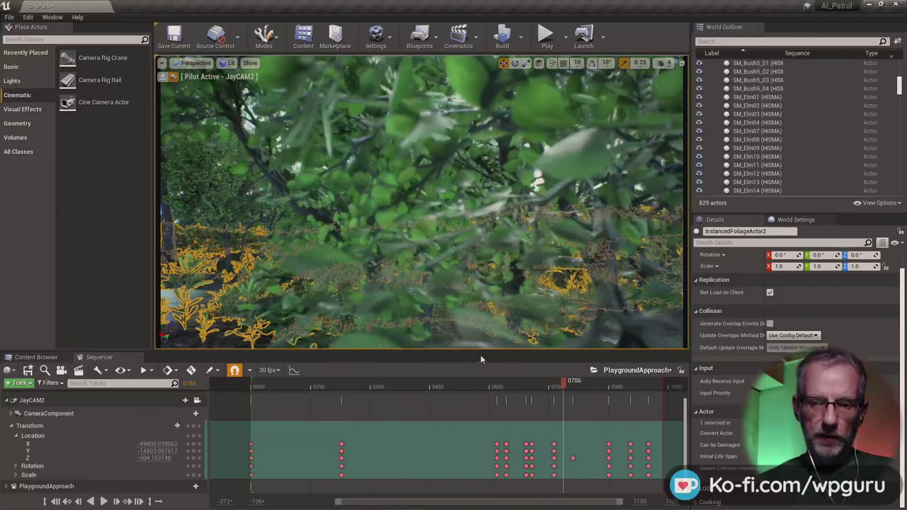
pyautogui.moveTo(563, 380)
pyautogui.mouseDown()
pyautogui.moveTo(537, 385)
pyautogui.moveTo(564, 391)
pyautogui.mouseUp()
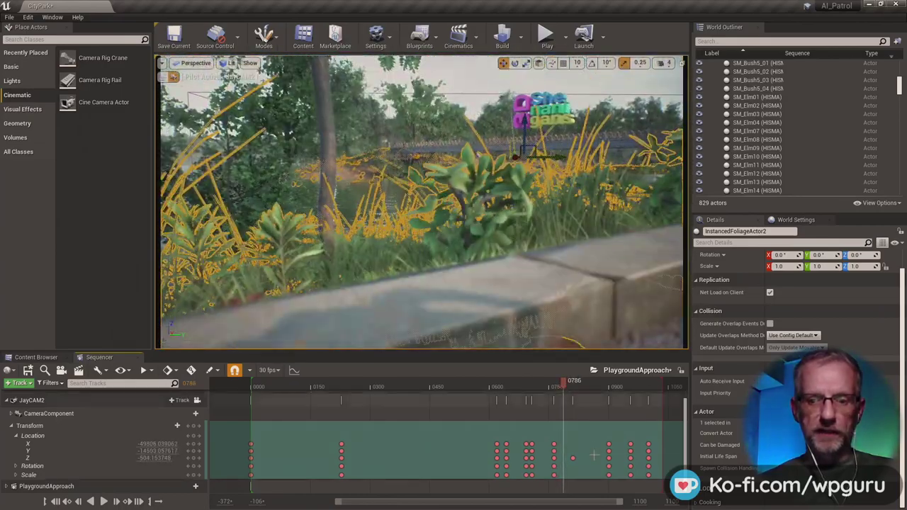
pyautogui.click(586, 450)
pyautogui.click(544, 392)
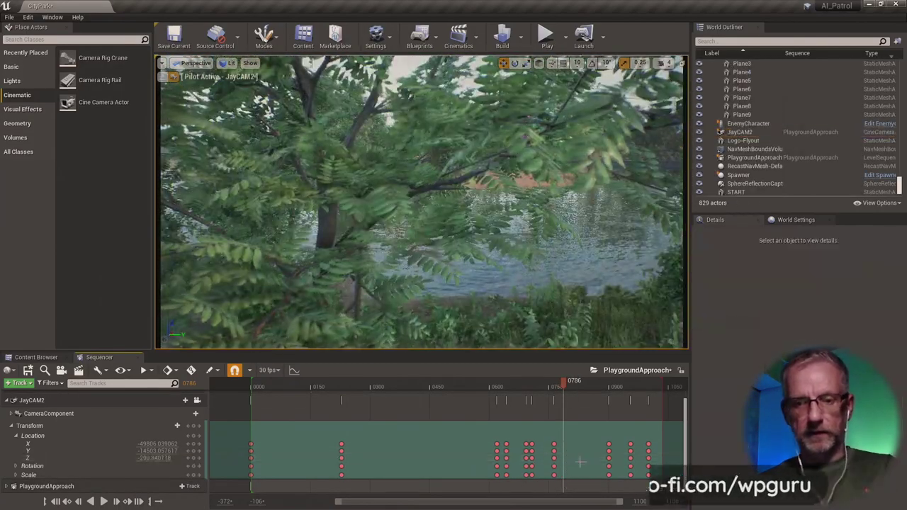
# - Pilot JayCAM2 to an open lake view of the bridge and logo and key it at frame 0786
pyautogui.moveTo(546, 386); pyautogui.dragTo(565, 430)
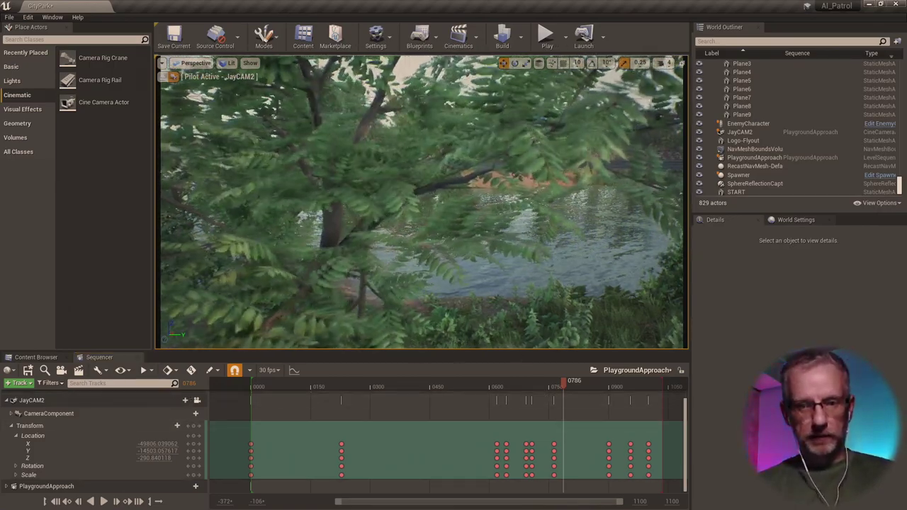
pyautogui.moveTo(421, 202); pyautogui.dragTo(421, 205, button='right')
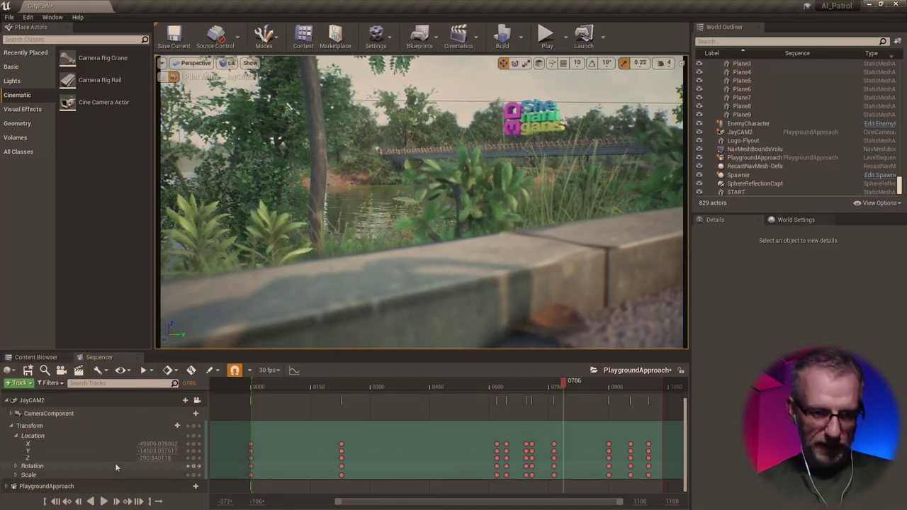
pyautogui.moveTo(421, 202); pyautogui.dragTo(421, 202, button='right')
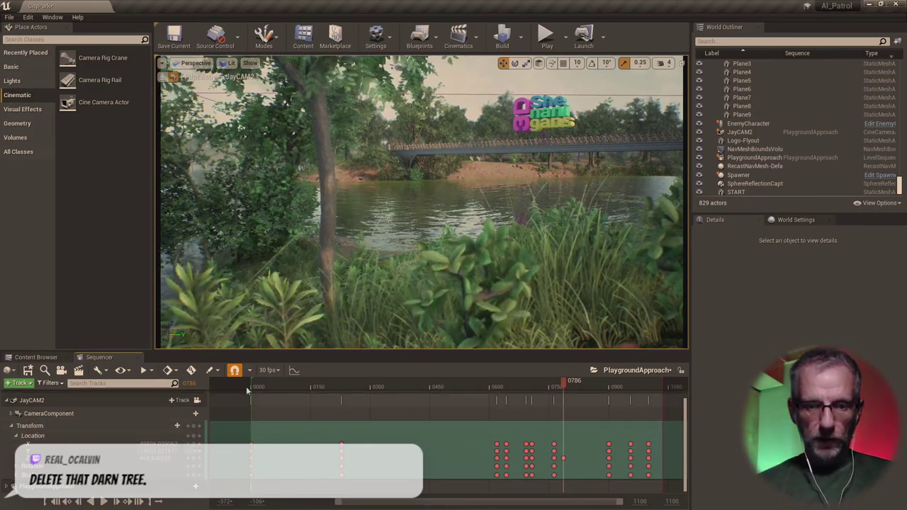
pyautogui.moveTo(368, 248); pyautogui.dragTo(368, 249, button='right')
pyautogui.click(195, 426)
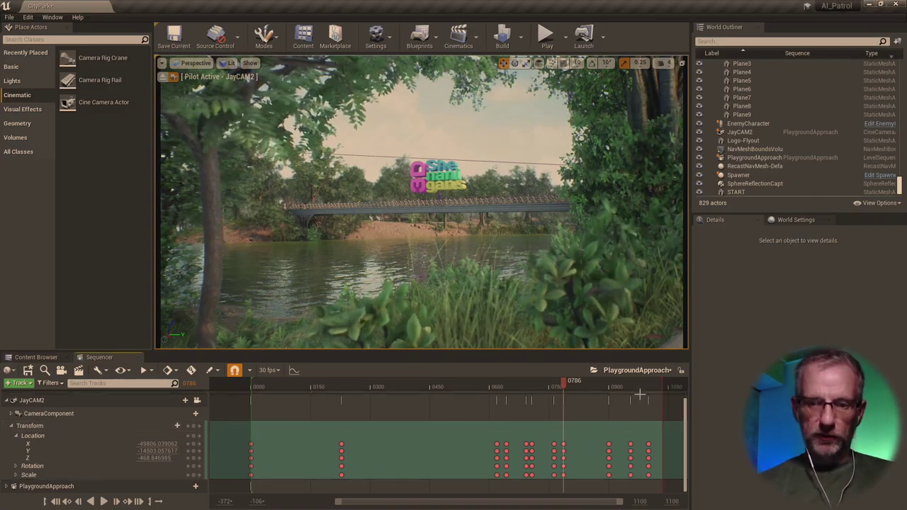
pyautogui.moveTo(564, 386); pyautogui.dragTo(261, 495)
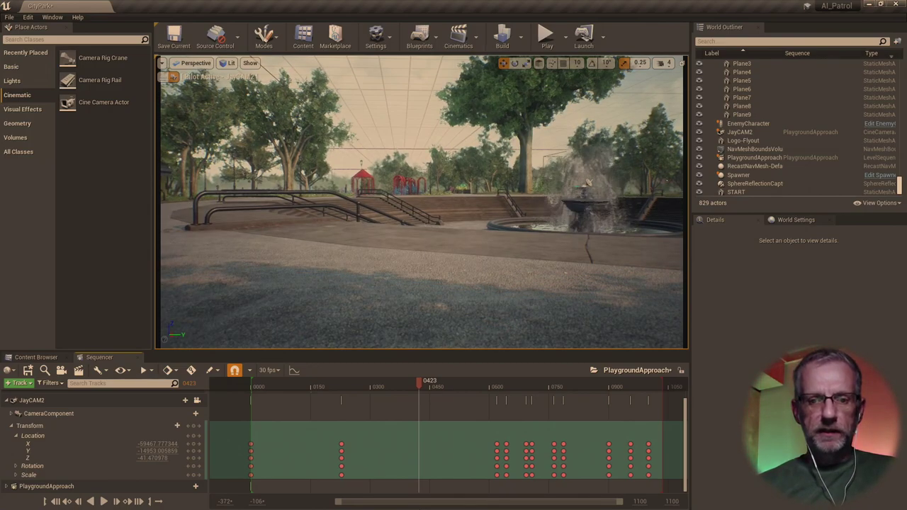
# - Scrub the shot through frames 0490 to 0583 to review the camera motion
pyautogui.press('Left')
pyautogui.press('Left')
pyautogui.press('Left')
pyautogui.press('Left')
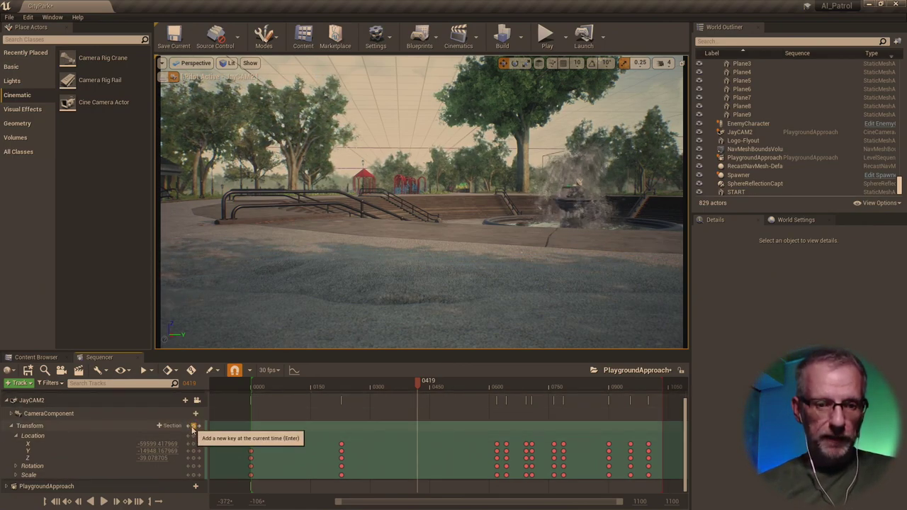
pyautogui.moveTo(418, 383); pyautogui.dragTo(452, 392)
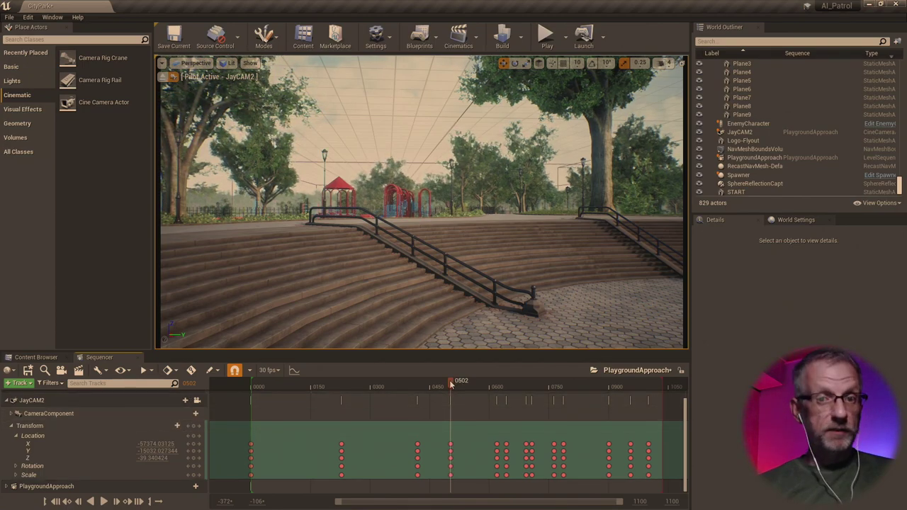
pyautogui.moveTo(453, 385); pyautogui.dragTo(479, 392)
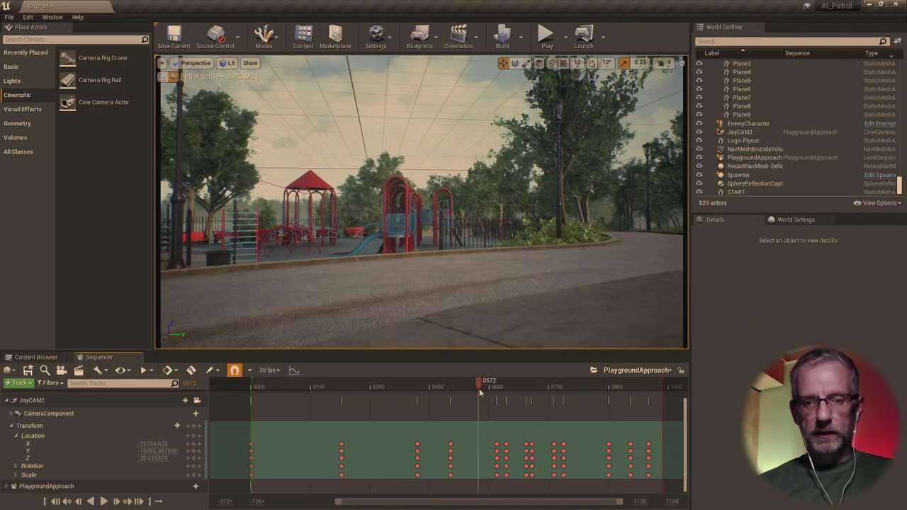
pyautogui.moveTo(479, 389); pyautogui.dragTo(473, 387)
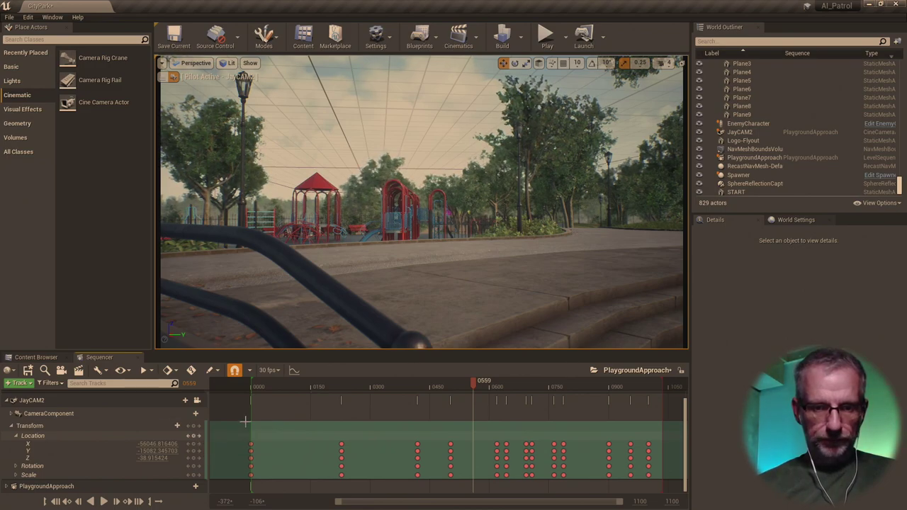
pyautogui.moveTo(476, 384); pyautogui.dragTo(483, 384)
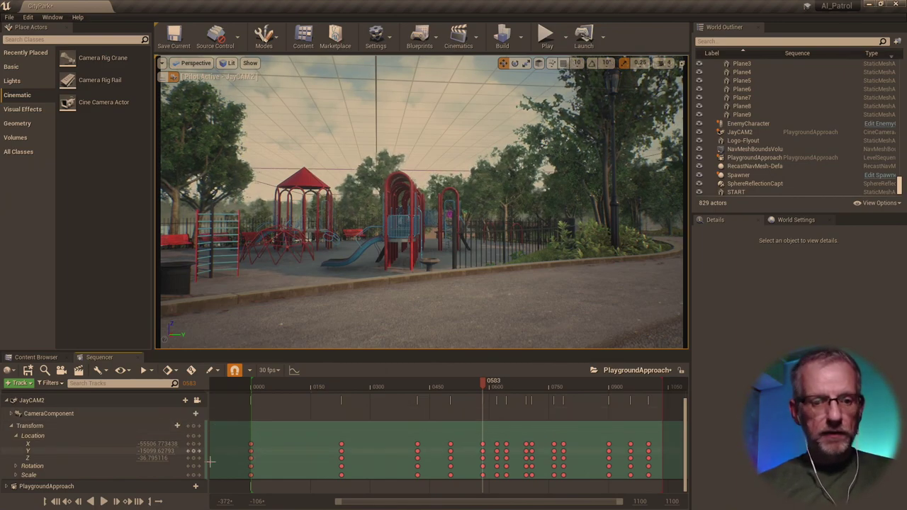
# - Turn JayCAM2 toward the fountain at frame 0502, then play the sequence from frame 0351
pyautogui.click(66, 502)
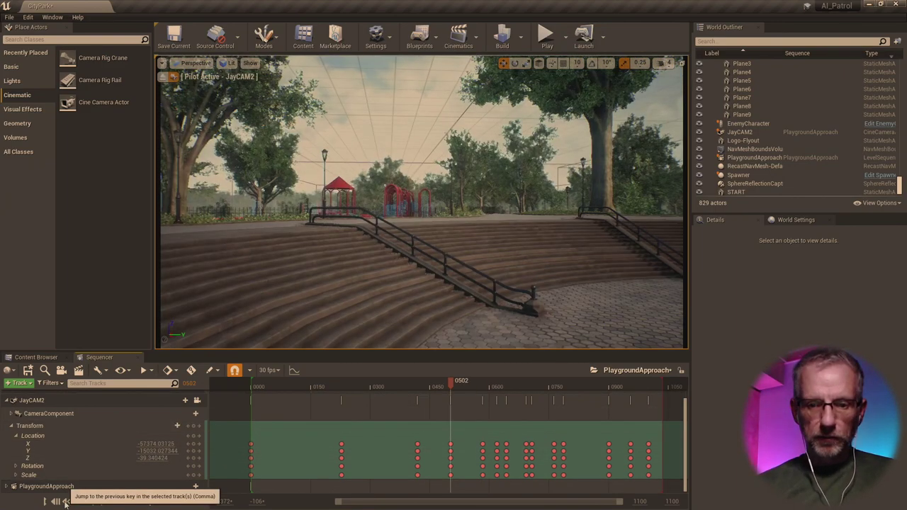
pyautogui.moveTo(476, 205); pyautogui.dragTo(590, 208, button='right')
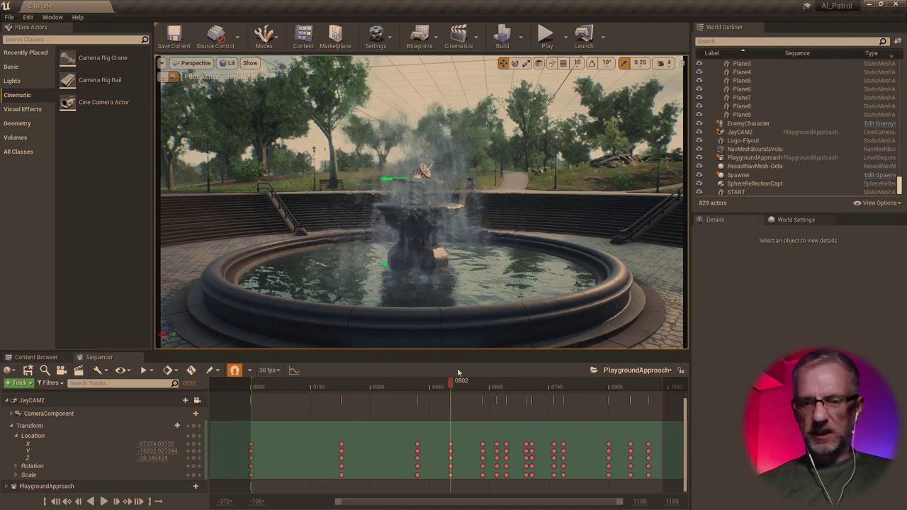
pyautogui.moveTo(448, 387)
pyautogui.mouseDown()
pyautogui.moveTo(427, 386)
pyautogui.moveTo(465, 388)
pyautogui.moveTo(445, 388)
pyautogui.mouseUp()
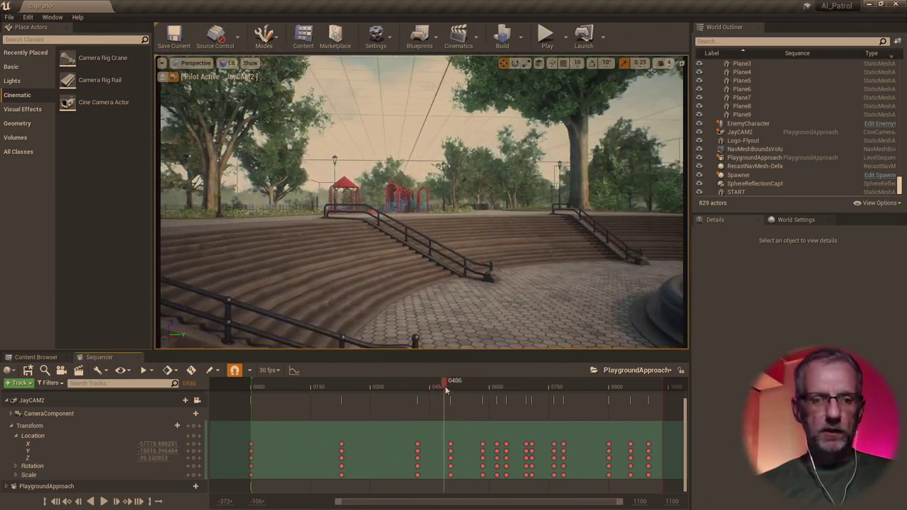
pyautogui.click(126, 502)
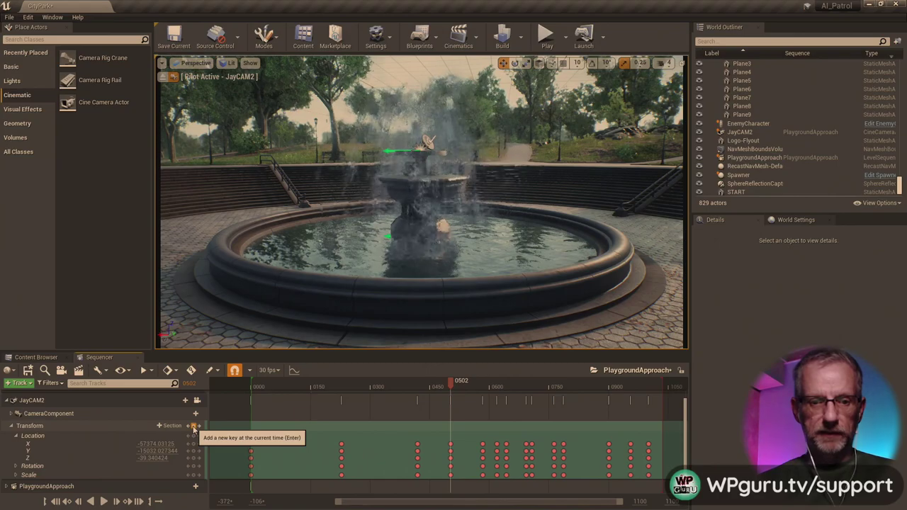
pyautogui.moveTo(449, 385); pyautogui.dragTo(256, 418)
pyautogui.press('space')
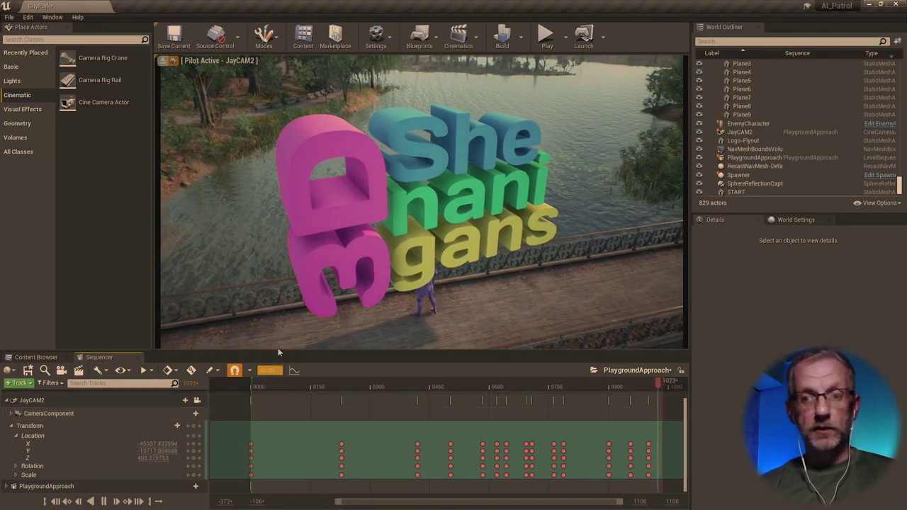
# - Play the full camera flight from the start in F11 full screen, then return to the editor and the File menu
pyautogui.click(581, 403)
pyautogui.press('F11')
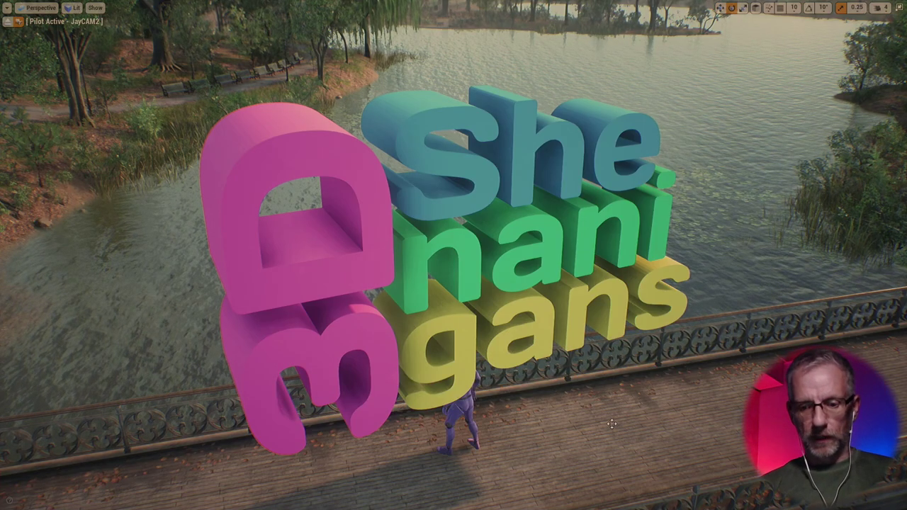
pyautogui.press('F11')
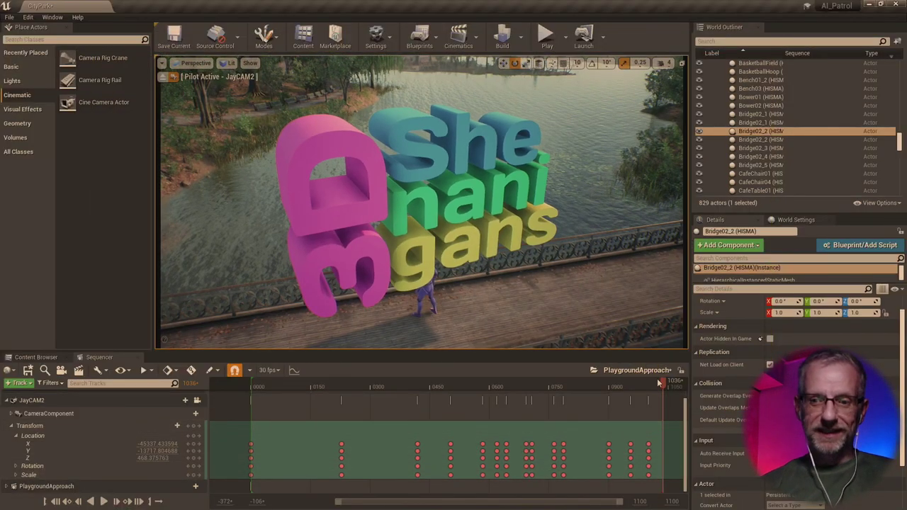
pyautogui.moveTo(621, 385); pyautogui.dragTo(246, 417)
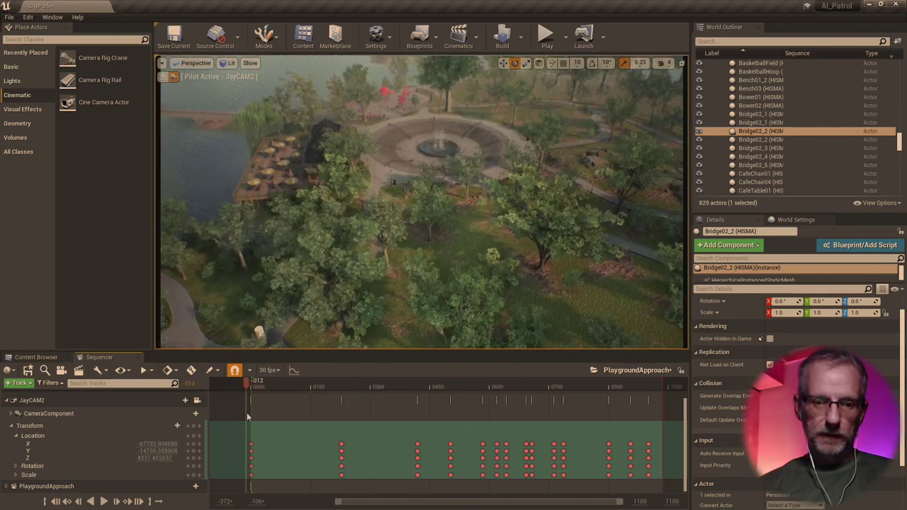
pyautogui.press('space')
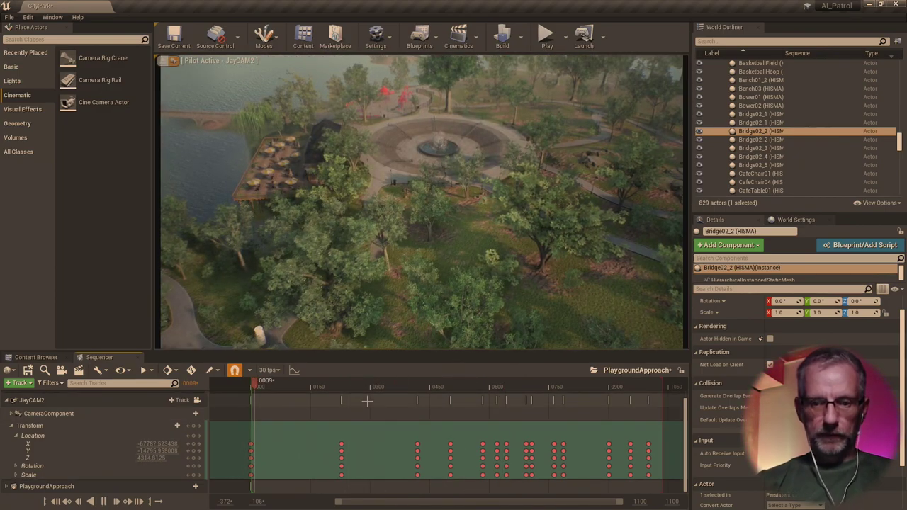
pyautogui.press('F11')
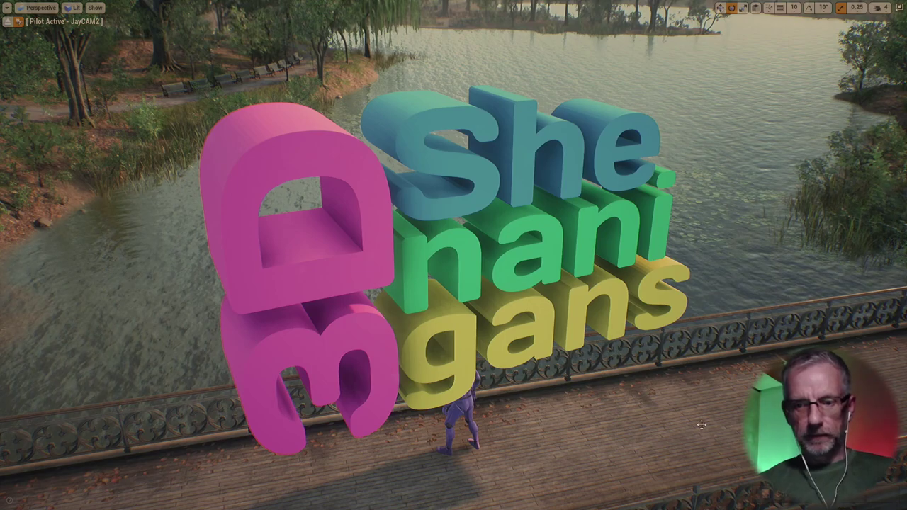
pyautogui.click(203, 384)
pyautogui.press('F11')
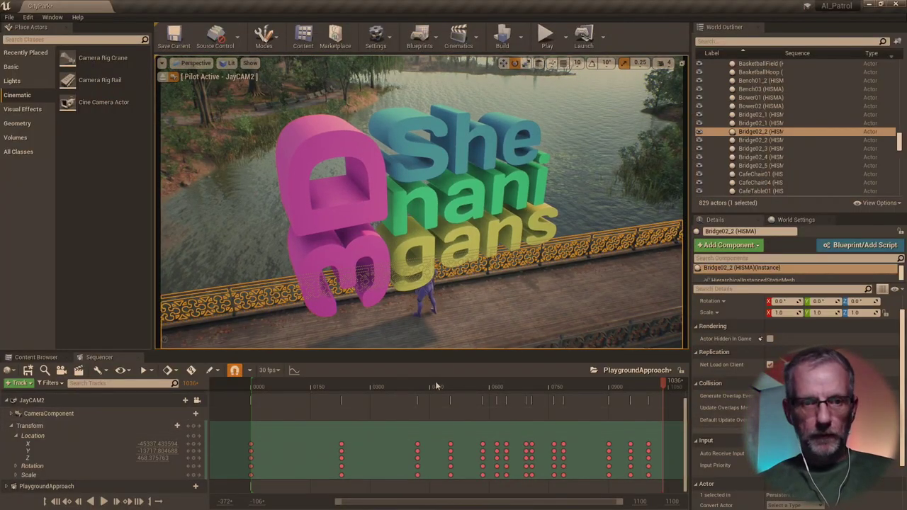
pyautogui.click(8, 18)
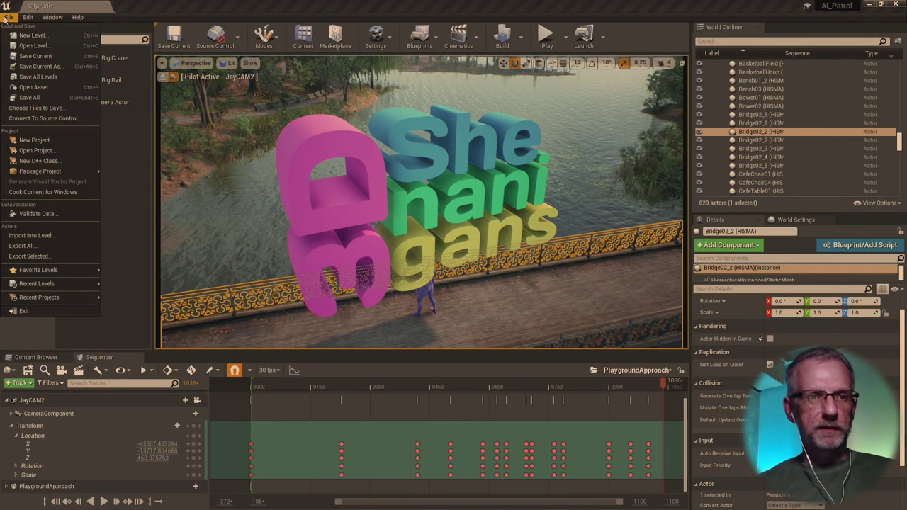
# - Save the level and changed assets, then scrub the shot between frames 719 and 774
pyautogui.click(47, 107)
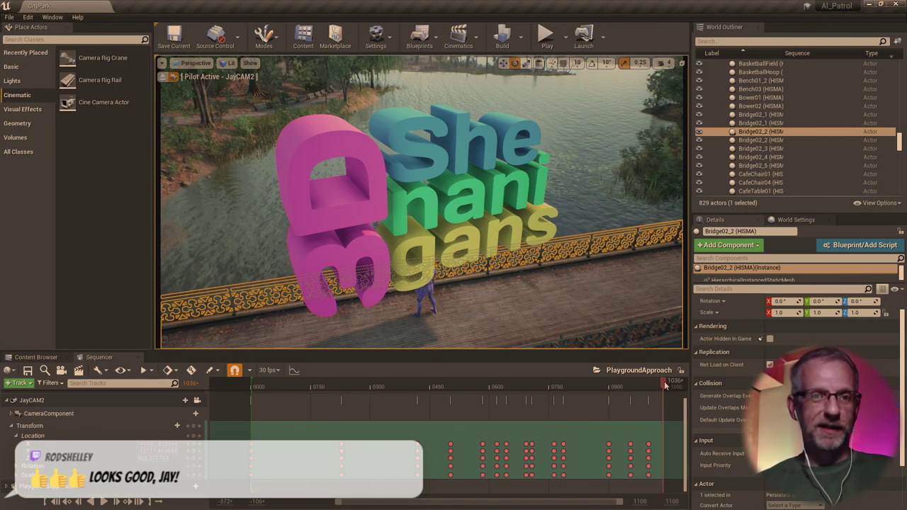
pyautogui.moveTo(666, 386); pyautogui.dragTo(555, 383)
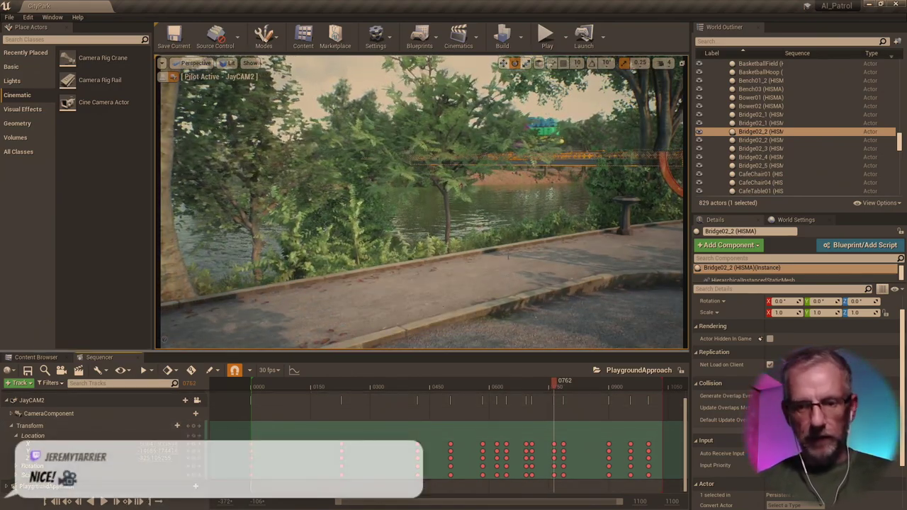
pyautogui.moveTo(422, 202); pyautogui.dragTo(465, 202, button='right')
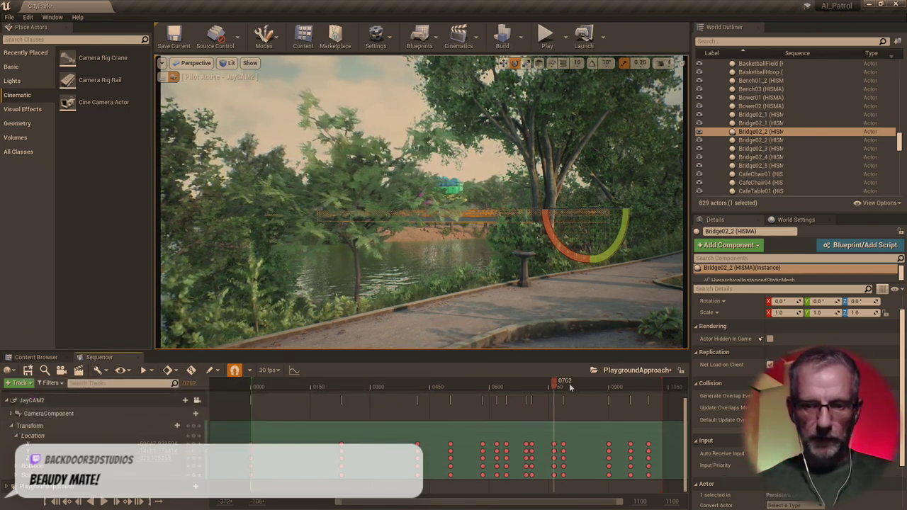
pyautogui.moveTo(554, 383); pyautogui.dragTo(546, 402)
pyautogui.moveTo(553, 401); pyautogui.dragTo(515, 403)
# - Play the fly-through, stop at frame 840, and replay it from the playground
pyautogui.press('space')
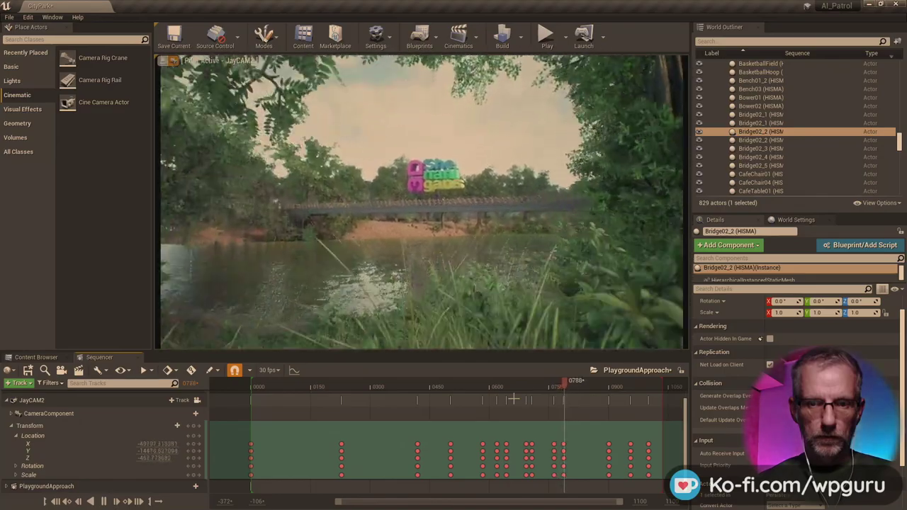
pyautogui.click(593, 392)
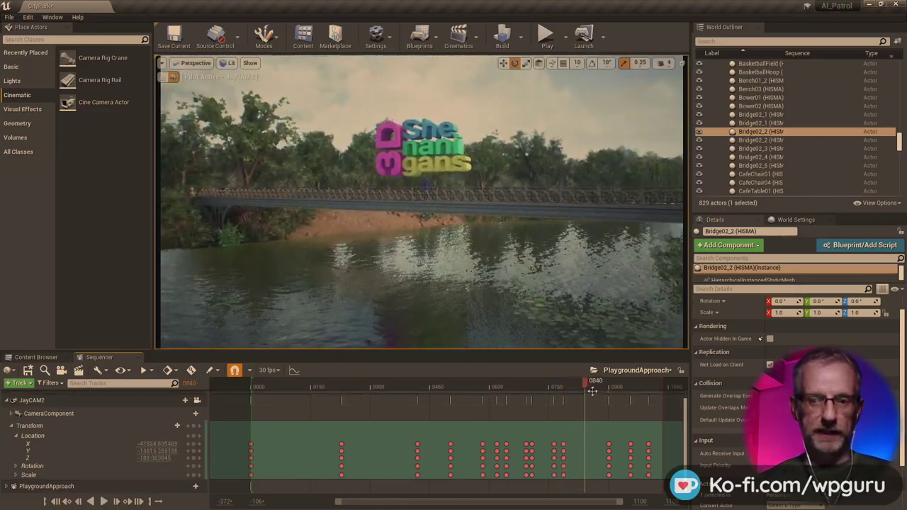
pyautogui.moveTo(587, 385); pyautogui.dragTo(320, 415)
pyautogui.press('space')
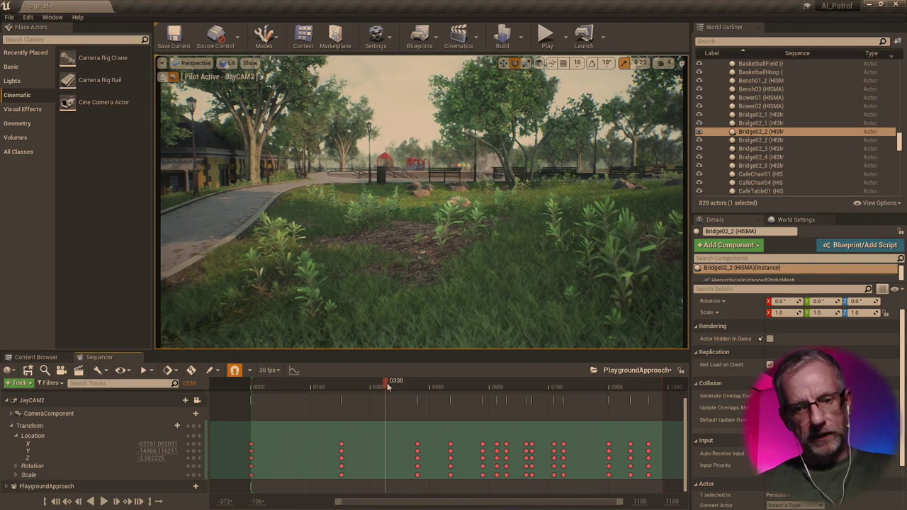
# - Review the shot from frame 259 through frames 323 to 417, then stop playback
pyautogui.moveTo(387, 382)
pyautogui.mouseDown()
pyautogui.moveTo(360, 390)
pyautogui.moveTo(380, 393)
pyautogui.mouseUp()
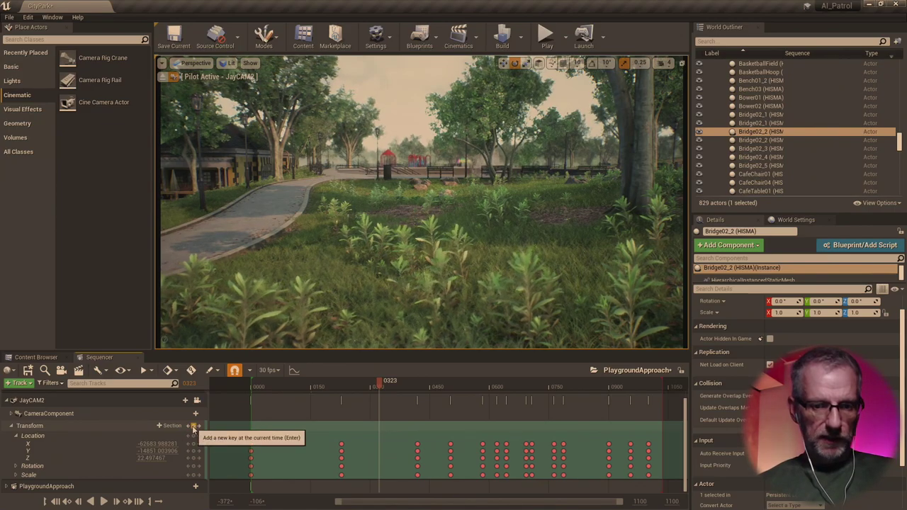
pyautogui.moveTo(379, 387); pyautogui.dragTo(400, 404)
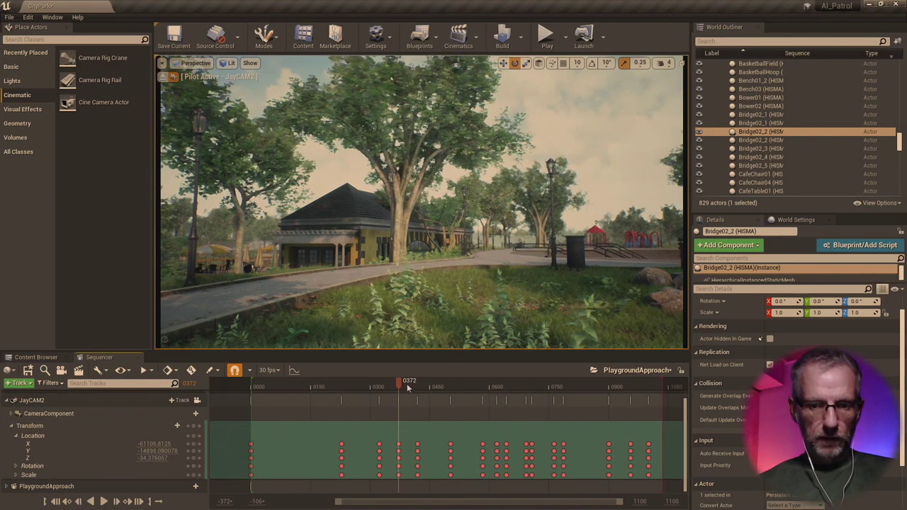
pyautogui.moveTo(391, 387); pyautogui.dragTo(368, 391)
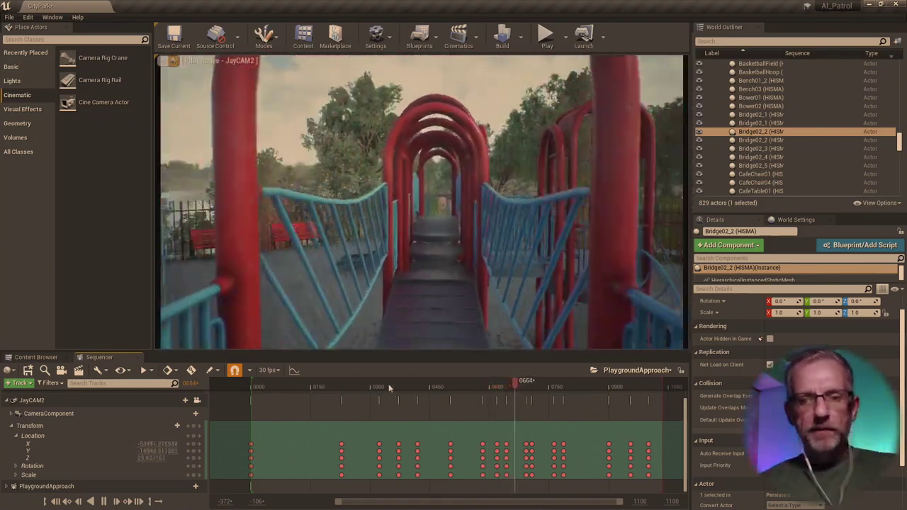
pyautogui.press('space')
# - Replay the shot from frame 416 to 587 and review the frames around the playground
pyautogui.moveTo(515, 386); pyautogui.dragTo(418, 383)
pyautogui.press('space')
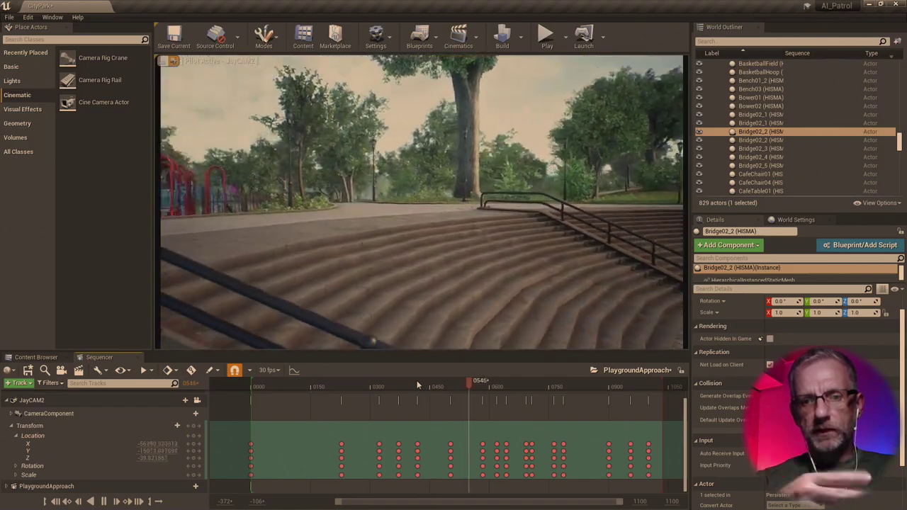
pyautogui.press('space')
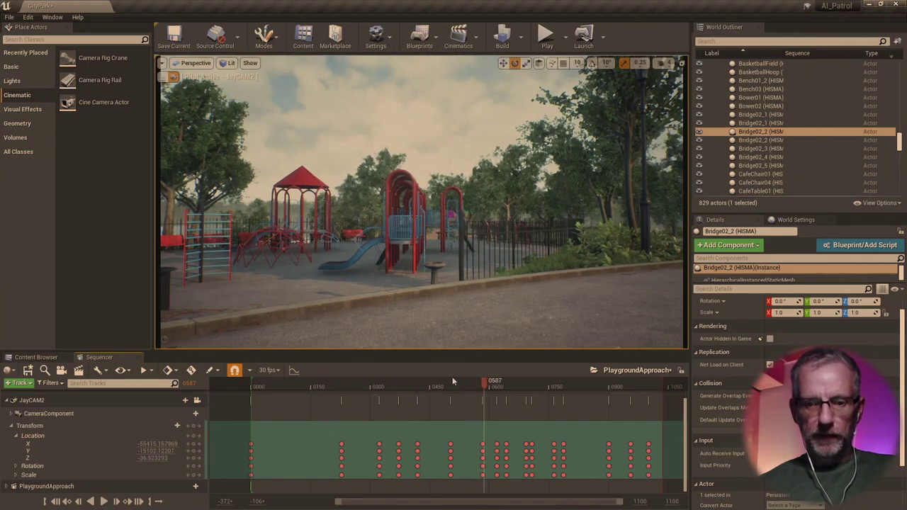
pyautogui.moveTo(501, 386); pyautogui.dragTo(464, 420)
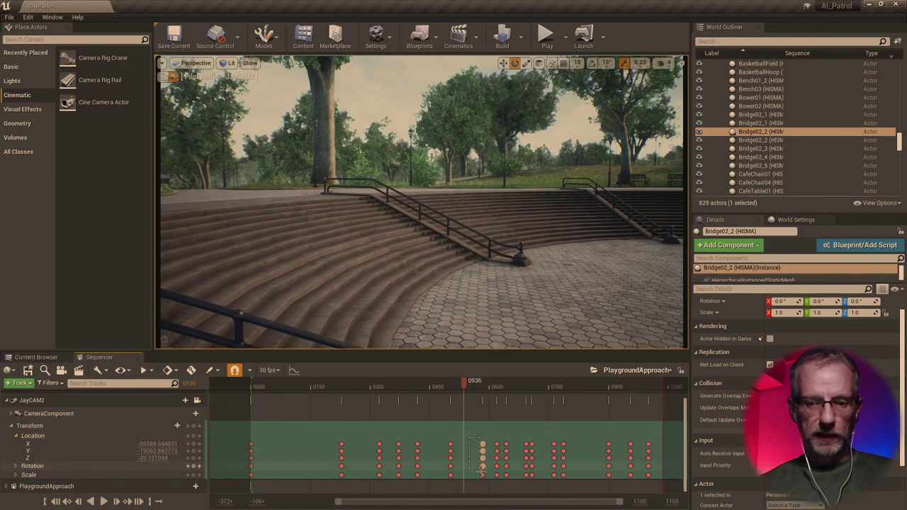
# - Shift one column of JayCAM2 camera keys earlier and replay from the fountain shot
pyautogui.moveTo(486, 484); pyautogui.dragTo(486, 483)
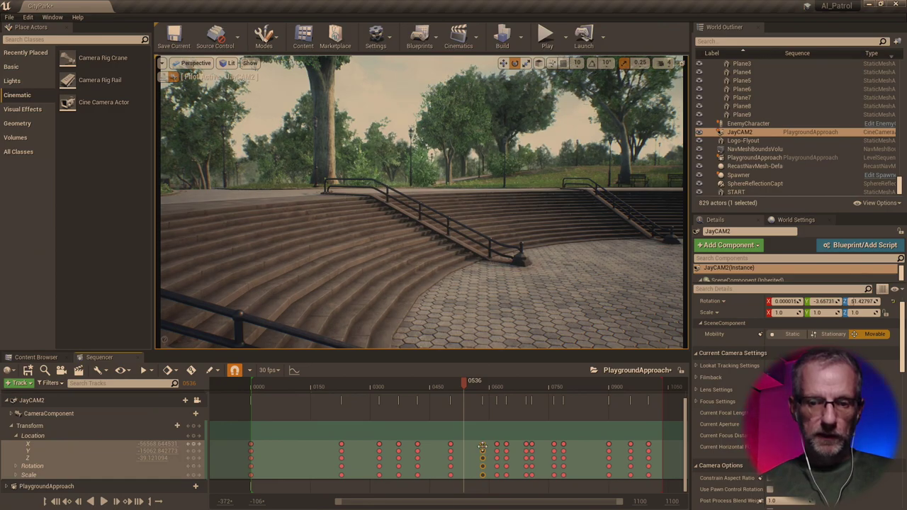
pyautogui.moveTo(482, 448); pyautogui.dragTo(475, 448)
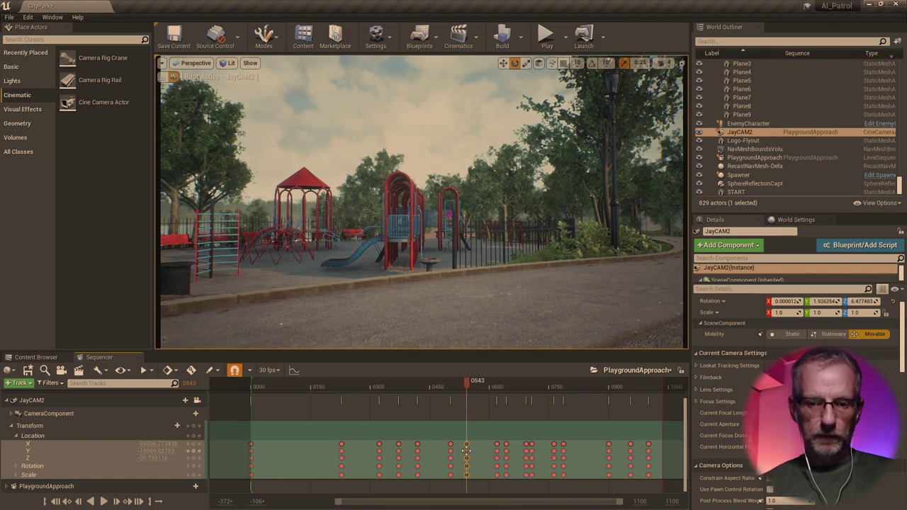
pyautogui.moveTo(465, 385); pyautogui.dragTo(437, 390)
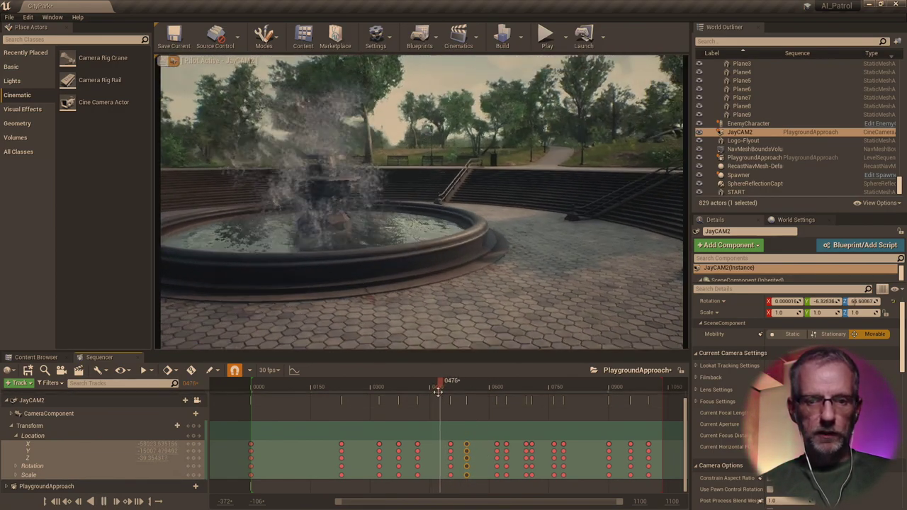
pyautogui.press('space')
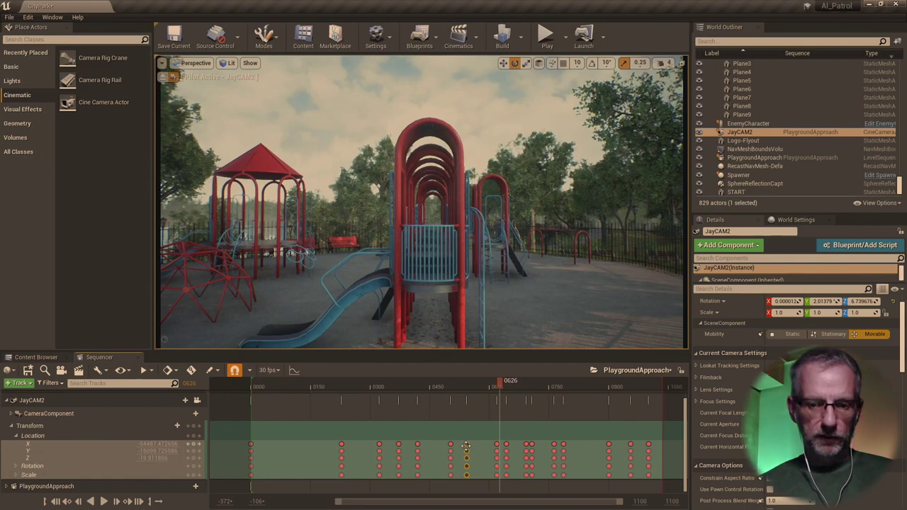
# - Nudge the selected camera keys to another frame and replay the retimed section
pyautogui.moveTo(466, 446); pyautogui.dragTo(468, 446)
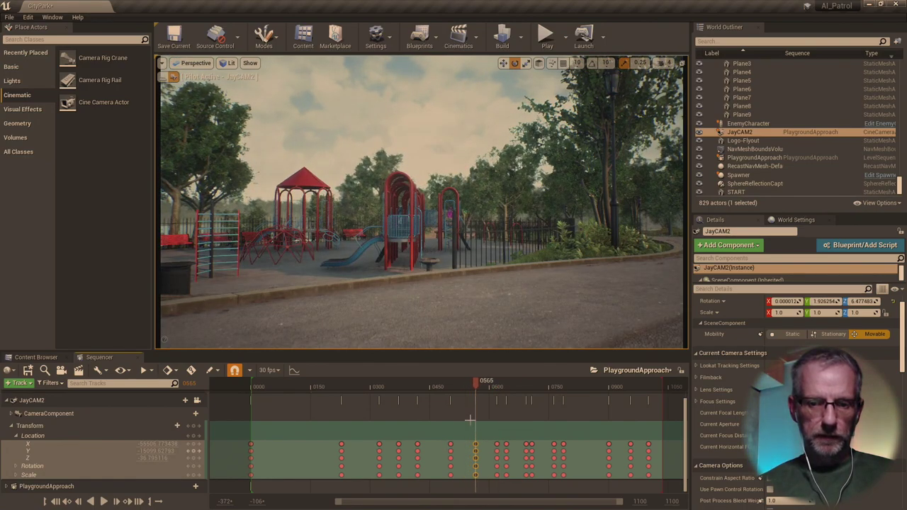
pyautogui.click(439, 386)
pyautogui.press('space')
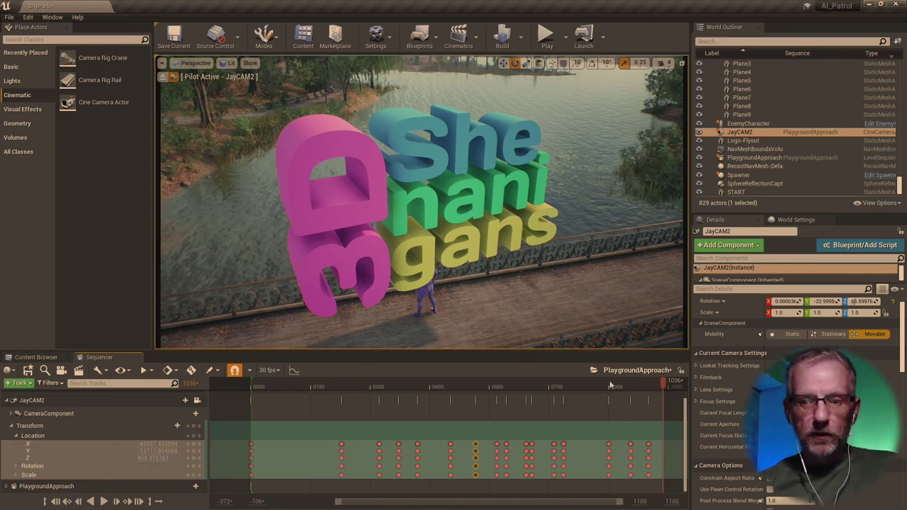
# - Scrub back to frame 435 and play the whole fly-through ending on the logo
pyautogui.moveTo(662, 383); pyautogui.dragTo(257, 383)
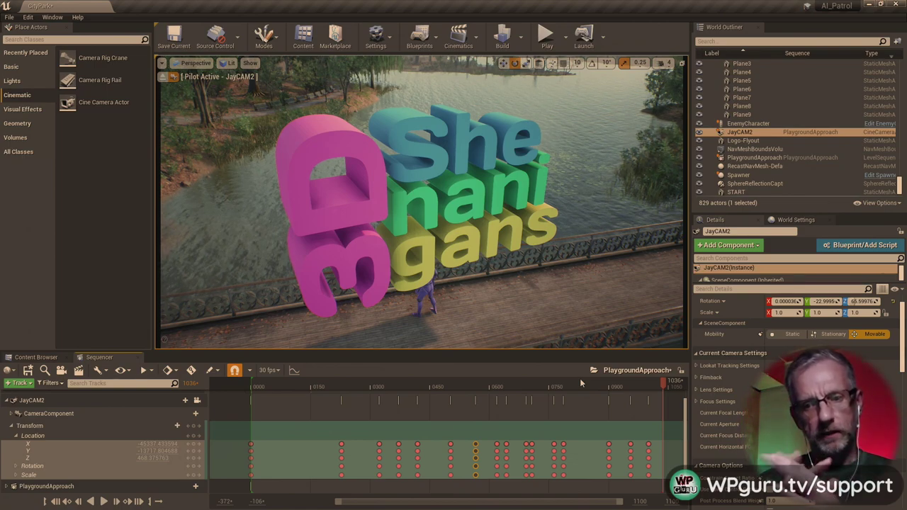
pyautogui.press('space')
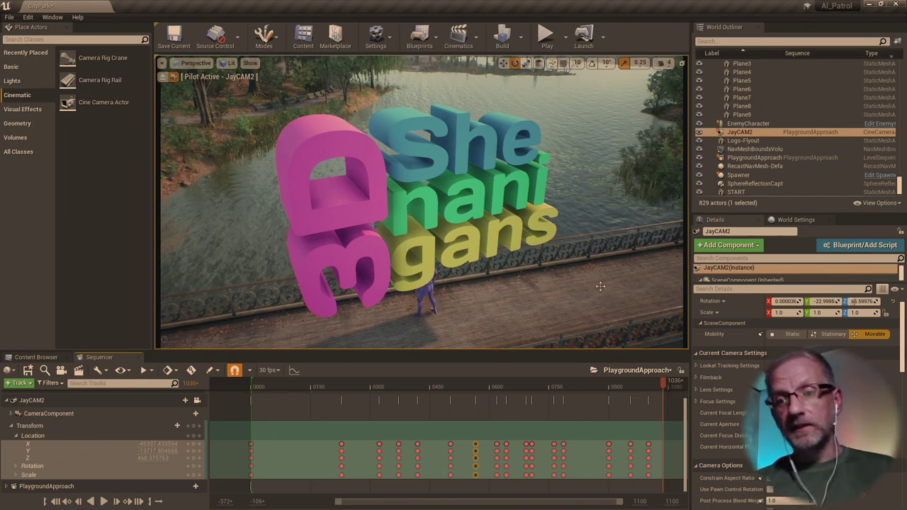
pyautogui.rightClick(771, 132)
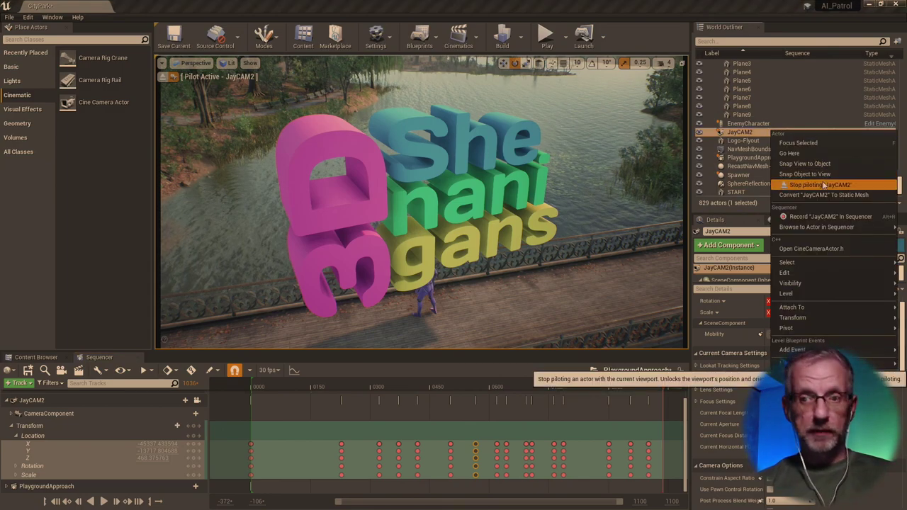
# - Stop piloting JayCAM2, frame the bridge side-on and select the EnemyCharacter standing there
pyautogui.click(820, 184)
pyautogui.press('f')
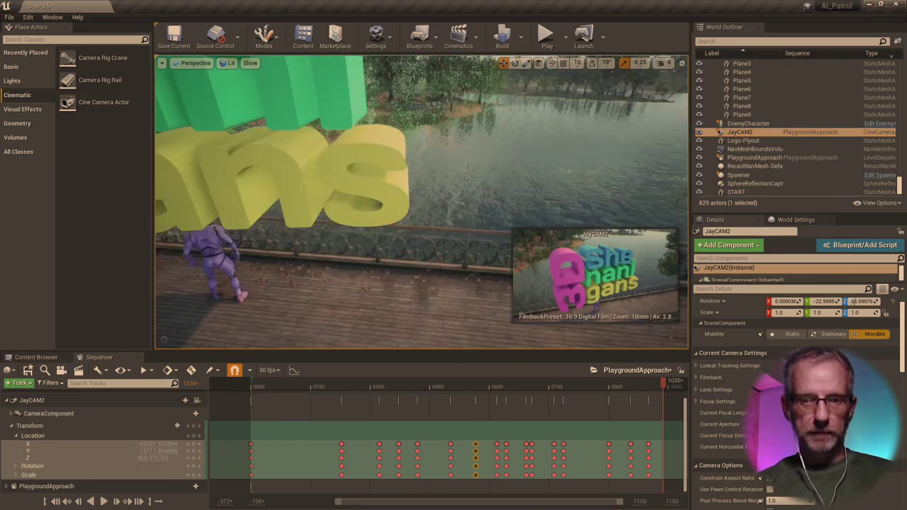
pyautogui.keyDown('alt'); pyautogui.moveTo(412, 254); pyautogui.dragTo(412, 255); pyautogui.keyUp('alt')
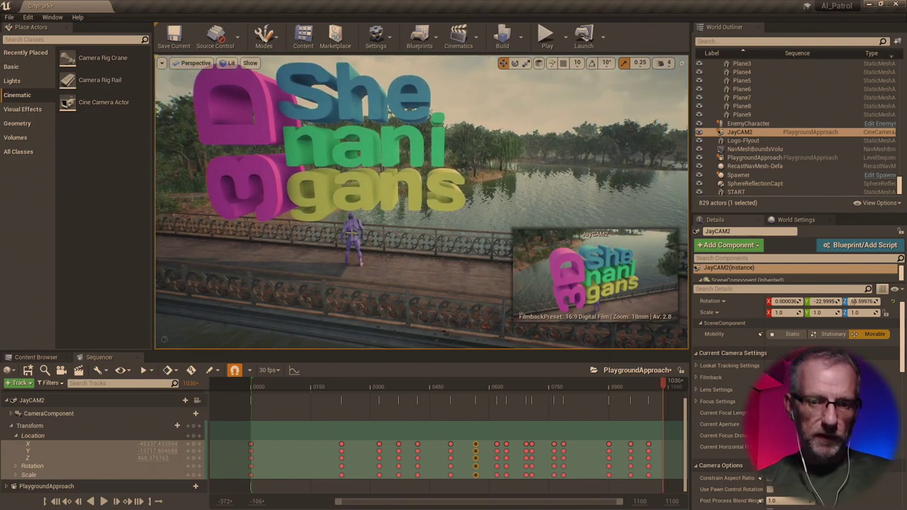
pyautogui.click(352, 233)
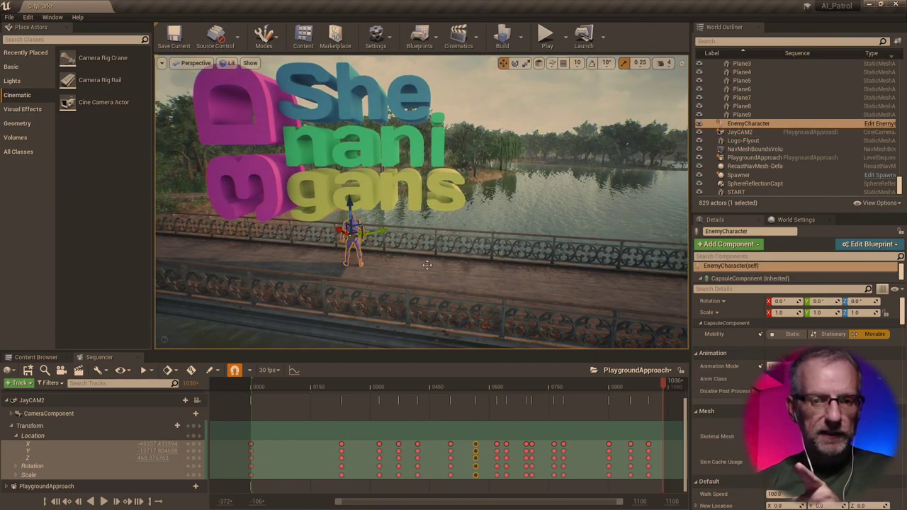
pyautogui.keyDown('alt'); pyautogui.moveTo(427, 265); pyautogui.dragTo(427, 265); pyautogui.keyUp('alt')
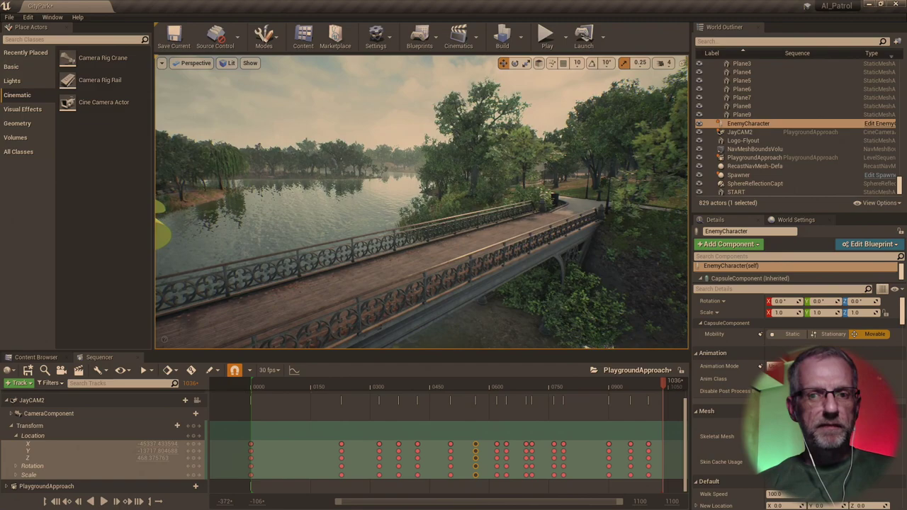
# - Find the existing NavMeshBoundsVolume by searching 'nav' in the World Outliner and delete it
pyautogui.click(811, 41)
pyautogui.write('nav')
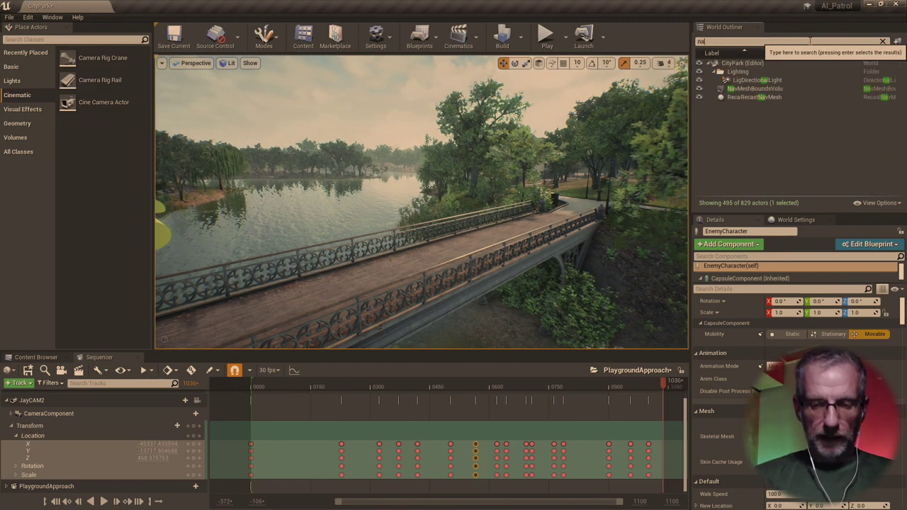
pyautogui.click(821, 71)
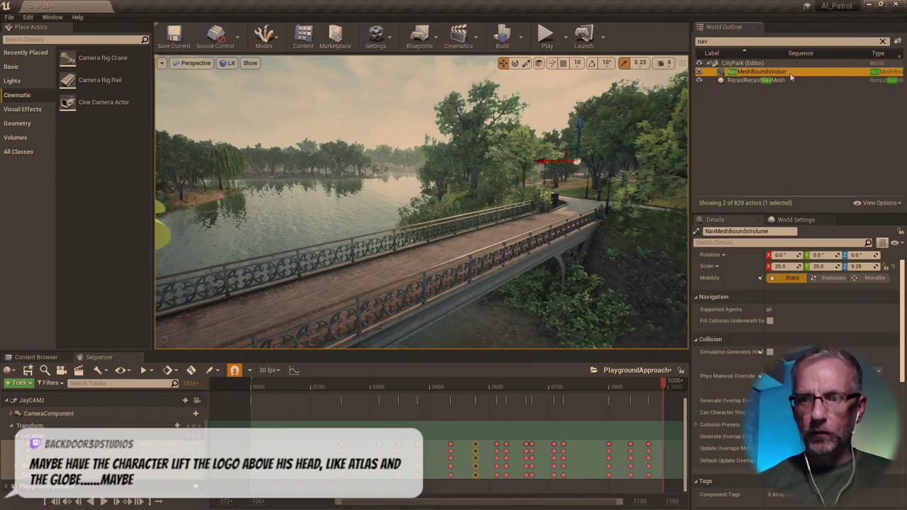
pyautogui.press('Delete')
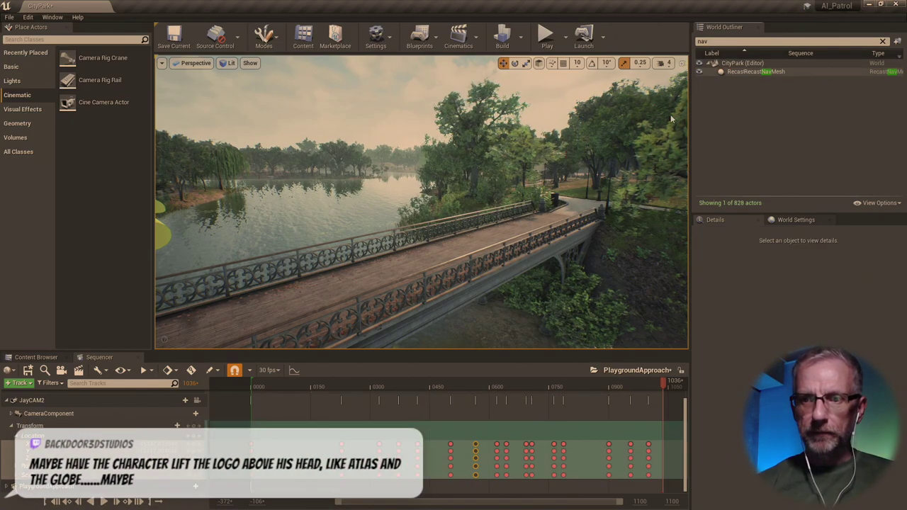
# - Search the World Outliner for 'spaw' and delete the Spawner actor
pyautogui.click(781, 42)
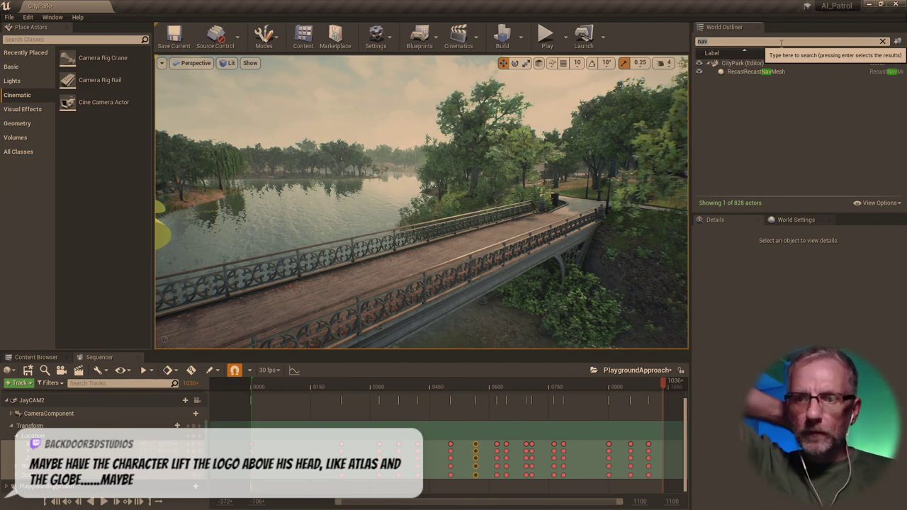
pyautogui.press('BackSpace')
pyautogui.press('BackSpace')
pyautogui.press('BackSpace')
pyautogui.write('spaw')
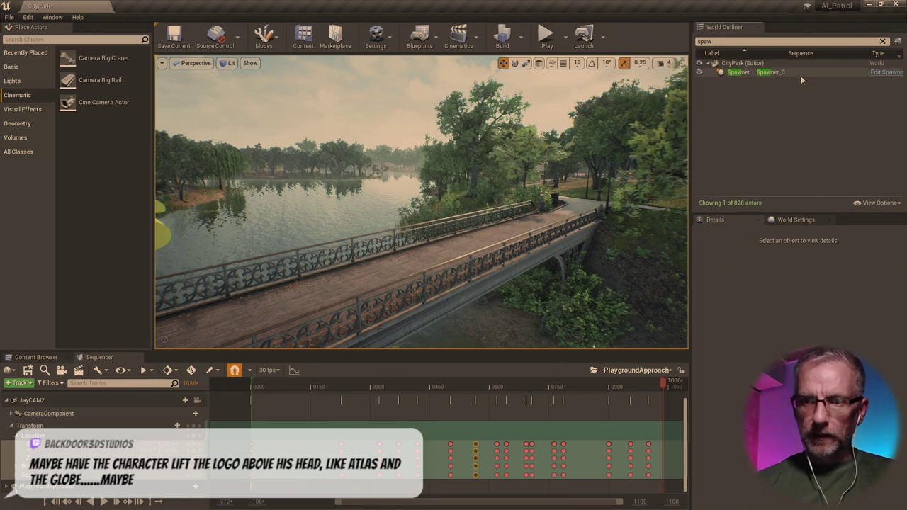
pyautogui.click(801, 73)
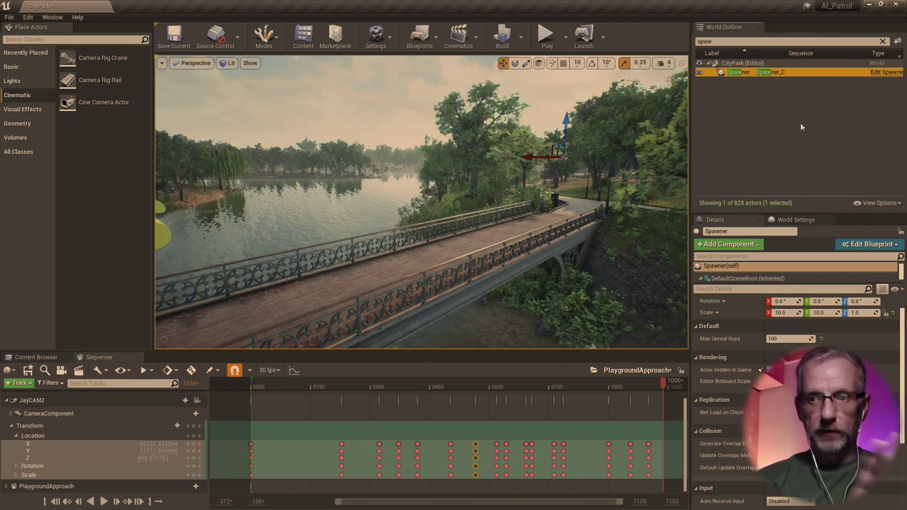
pyautogui.press('Delete')
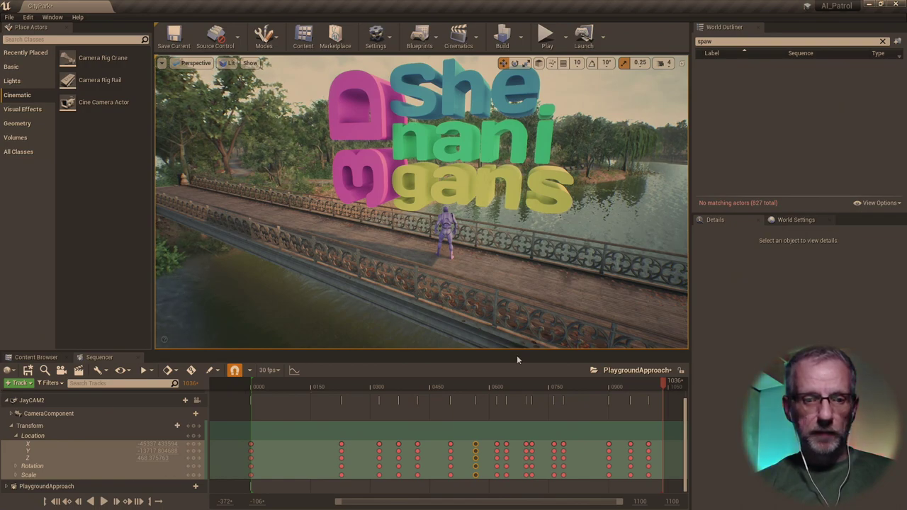
# - Show the Content Browser in place of Sequencer and drag the splitter down for a taller viewport
pyautogui.click(49, 357)
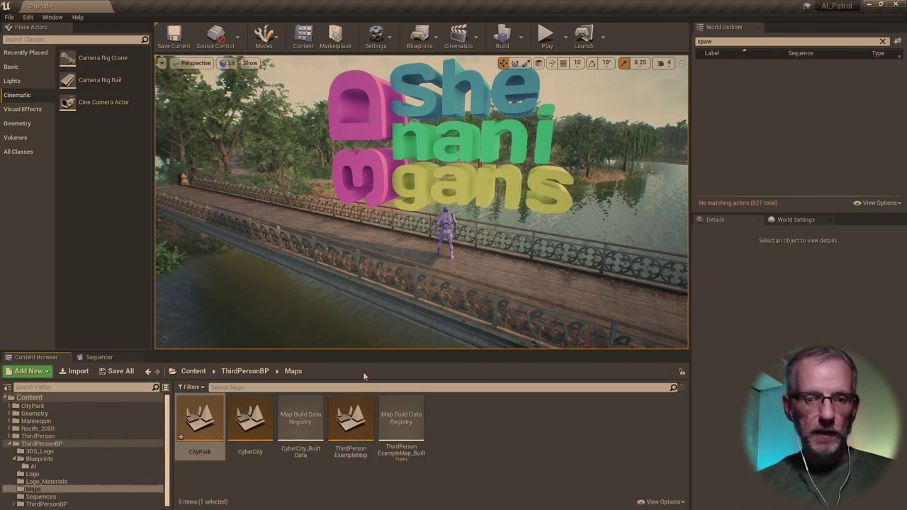
pyautogui.moveTo(381, 351); pyautogui.dragTo(388, 395)
pyautogui.moveTo(399, 314)
pyautogui.mouseDown(button='right')
pyautogui.moveTo(354, 315)
pyautogui.moveTo(344, 328)
pyautogui.moveTo(399, 318)
pyautogui.mouseUp(button='right')
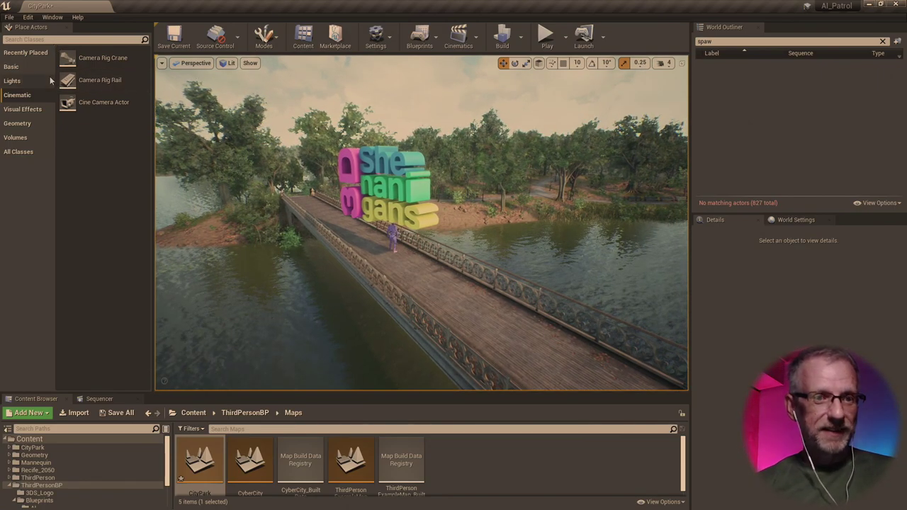
# - Drag a Nav Mesh Bounds Volume from the Volumes list, filtered by 'nav', onto the bridge
pyautogui.click(32, 137)
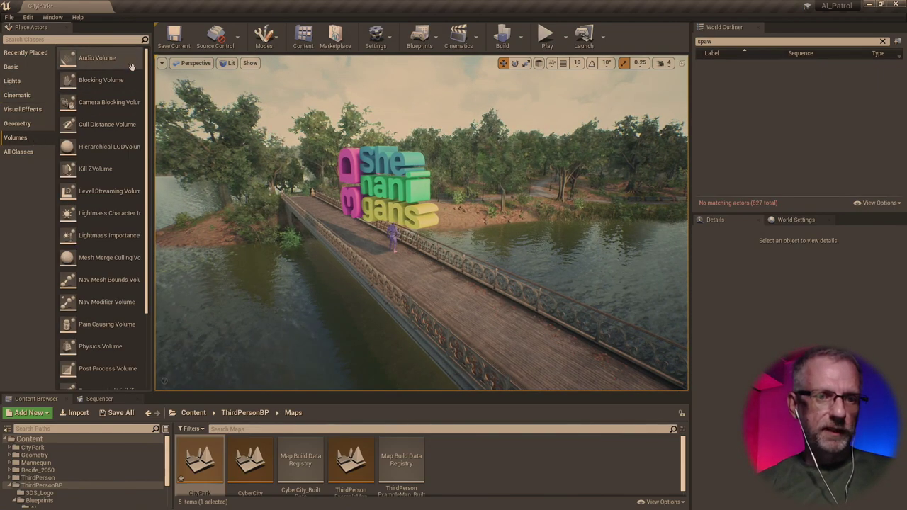
pyautogui.click(121, 40)
pyautogui.write('nav')
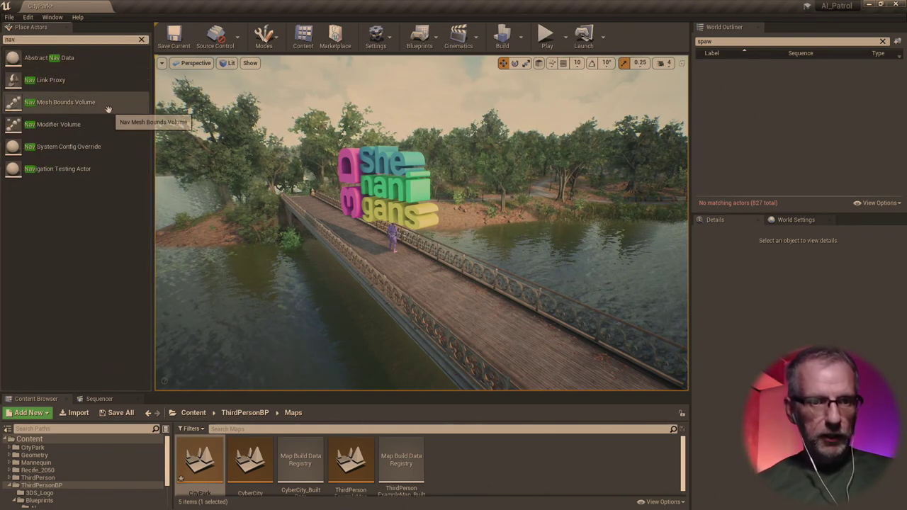
pyautogui.moveTo(99, 107); pyautogui.dragTo(411, 265)
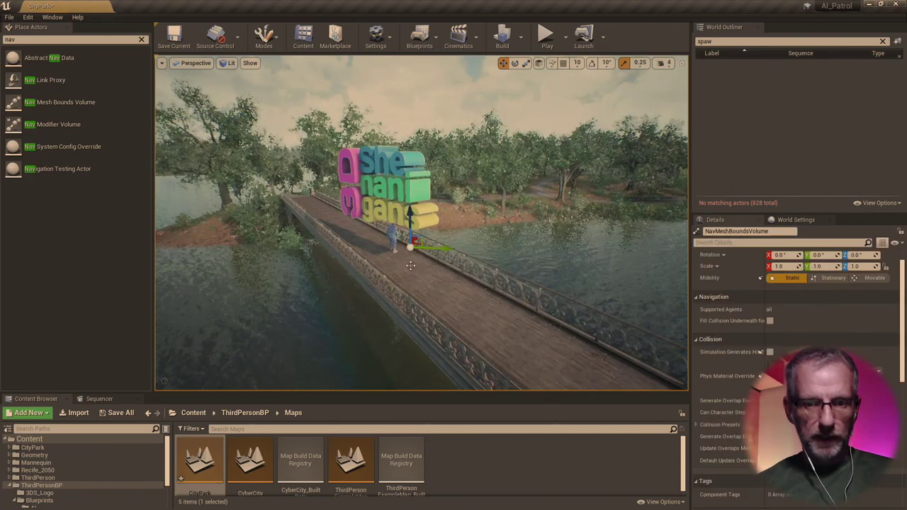
# - Filter the World Outliner by 'nav', check RecastNavMesh, then select the NavMeshBoundsVolume
pyautogui.click(883, 41)
pyautogui.write('nav')
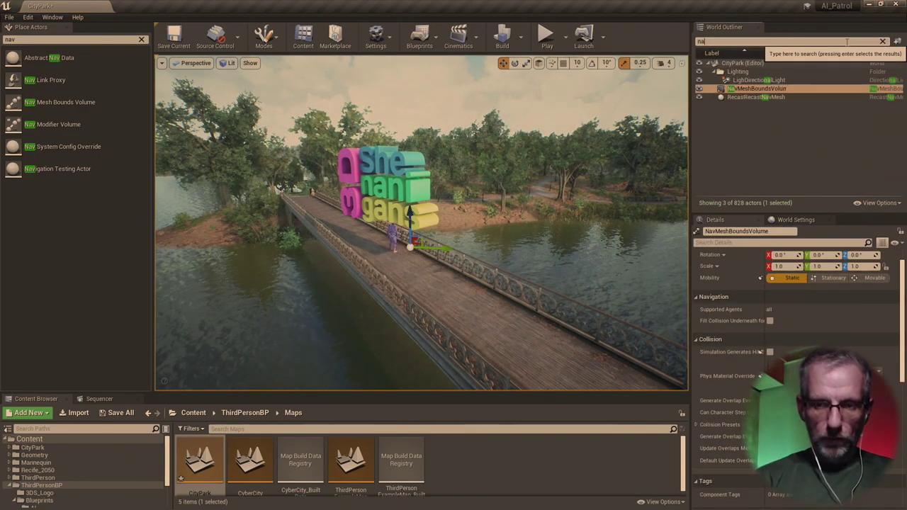
pyautogui.click(820, 81)
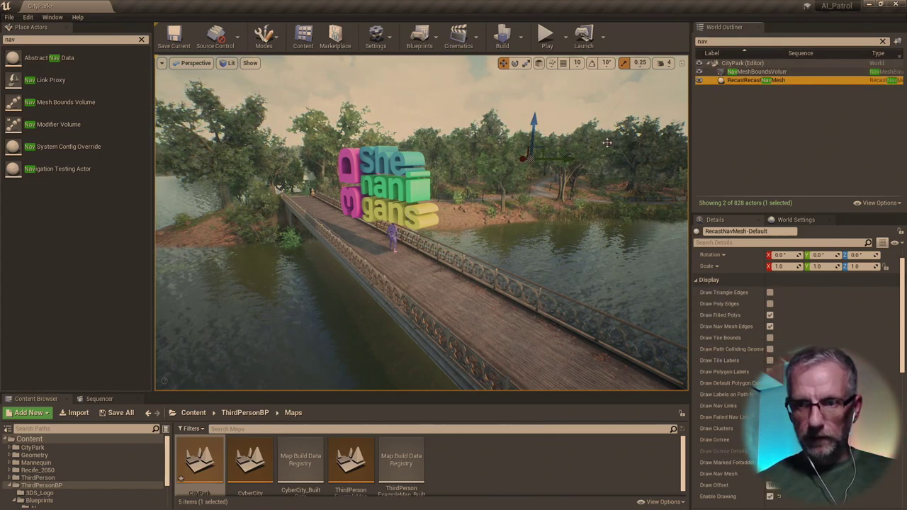
pyautogui.click(770, 71)
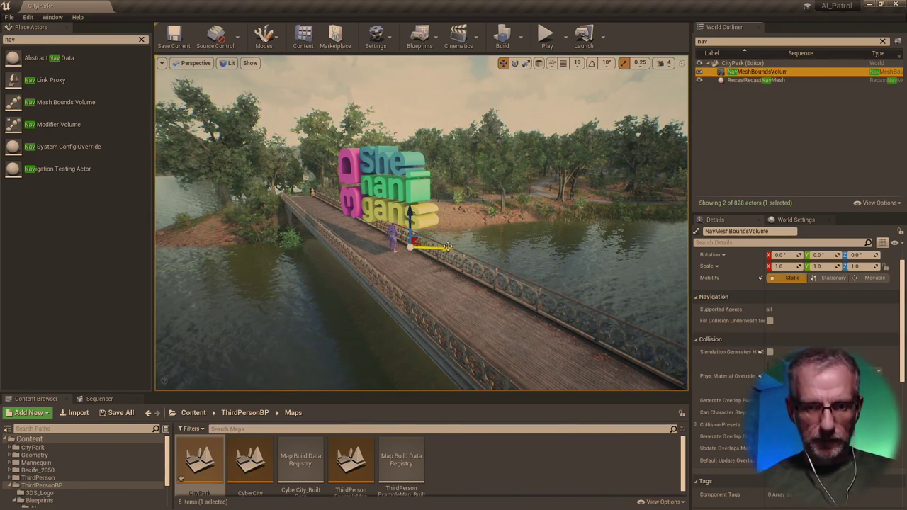
# - Scale the NavMeshBoundsVolume down to 2.25 with the scale gizmo
pyautogui.press('e')
pyautogui.press('r')
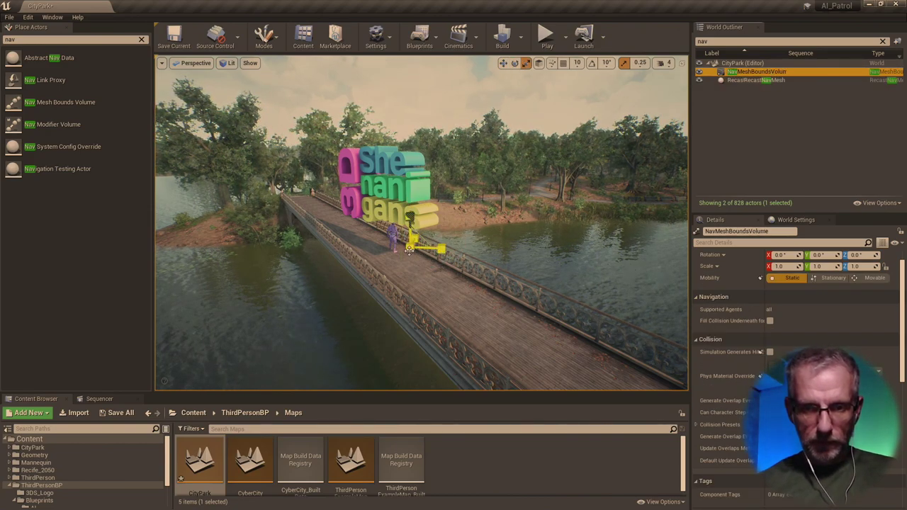
pyautogui.moveTo(411, 245)
pyautogui.mouseDown()
pyautogui.moveTo(400, 248)
pyautogui.moveTo(410, 248)
pyautogui.mouseUp()
pyautogui.moveTo(418, 213); pyautogui.dragTo(418, 199, button='right')
# - Rotate the volume to -39.92° along the bridge and display the green navigation mesh with P
pyautogui.press('space')
pyautogui.press('space')
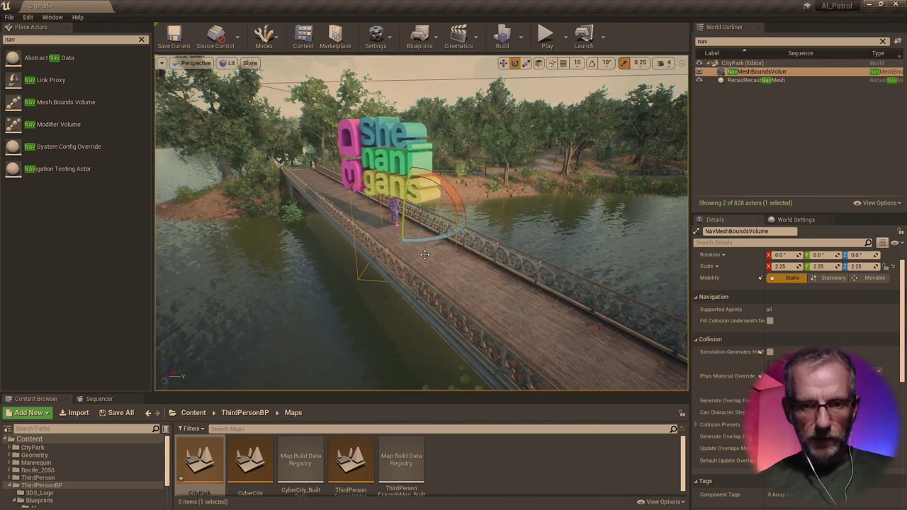
pyautogui.moveTo(430, 237); pyautogui.dragTo(398, 238)
pyautogui.press('r')
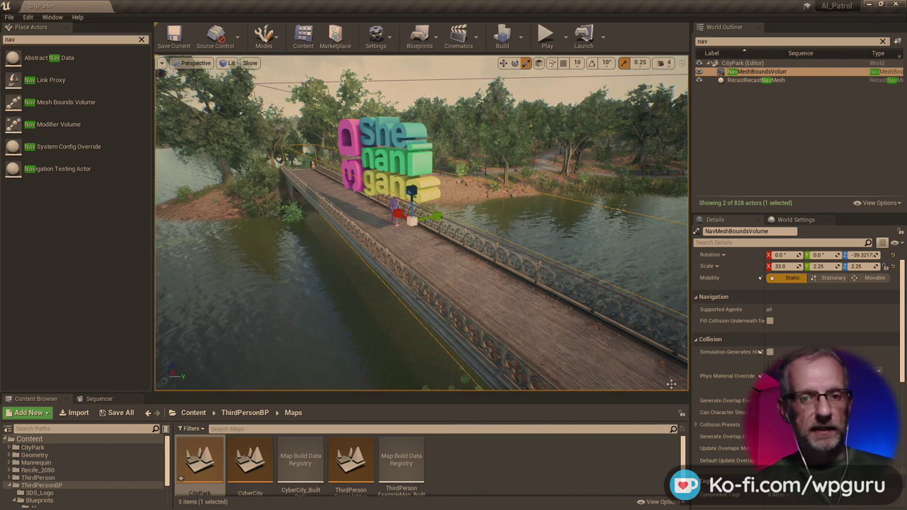
pyautogui.press('p')
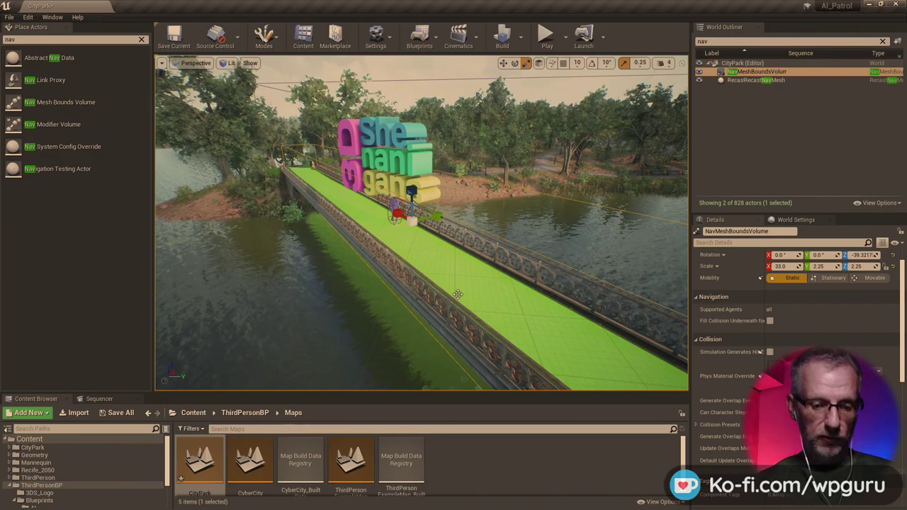
# - Fly the view down to the bridge and centre it on the Shenanigans logo
pyautogui.moveTo(458, 294)
pyautogui.mouseDown(button='right')
pyautogui.moveTo(401, 291)
pyautogui.moveTo(391, 309)
pyautogui.moveTo(439, 307)
pyautogui.moveTo(460, 321)
pyautogui.moveTo(449, 296)
pyautogui.mouseUp(button='right')
pyautogui.press('1')
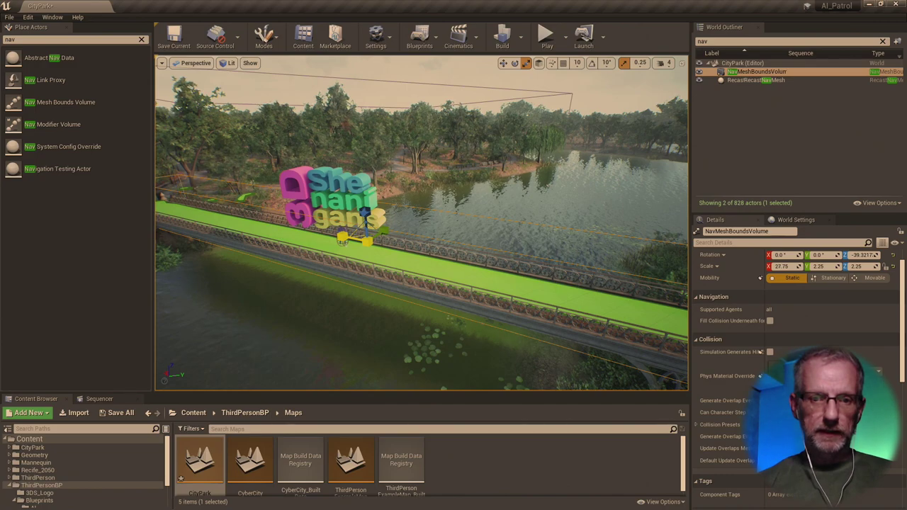
pyautogui.press('e')
pyautogui.press('w')
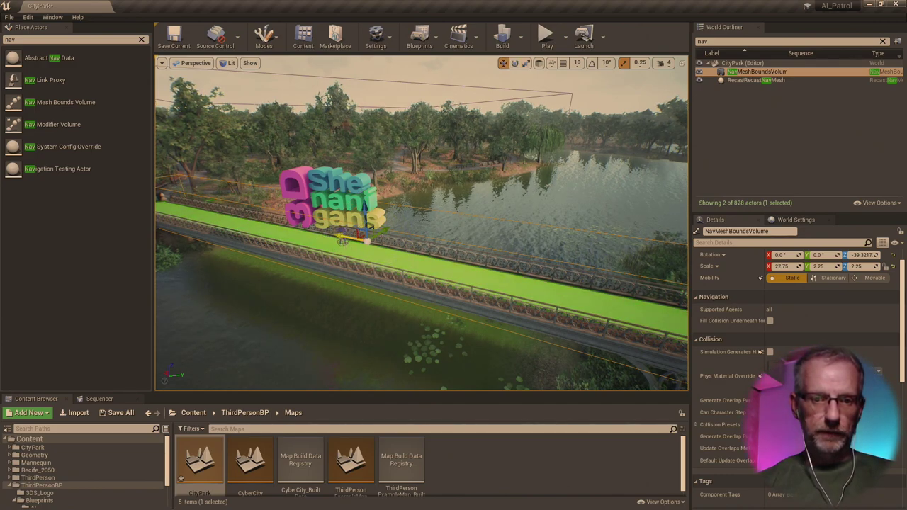
pyautogui.moveTo(416, 239); pyautogui.dragTo(416, 240, button='right')
# - Shorten the NavMeshBoundsVolume's X scale to 17.0 along the bridge, then move in closer
pyautogui.press('e')
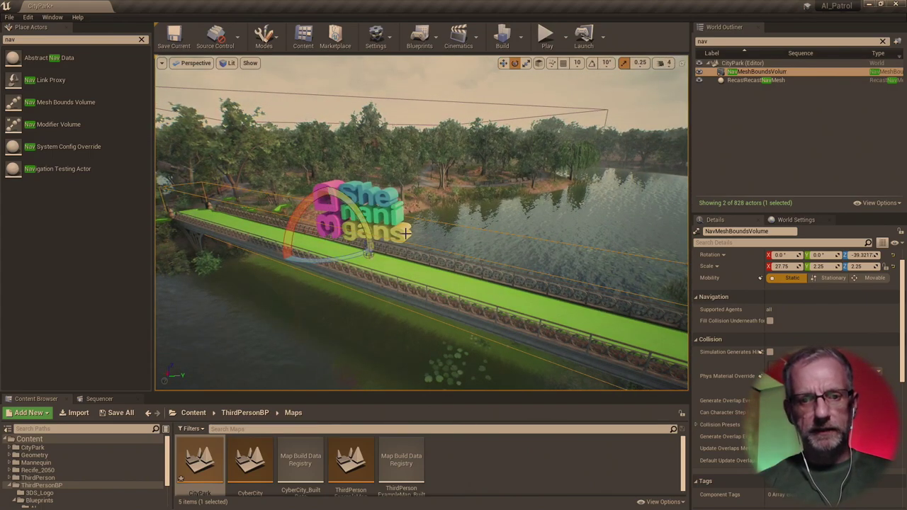
pyautogui.press('r')
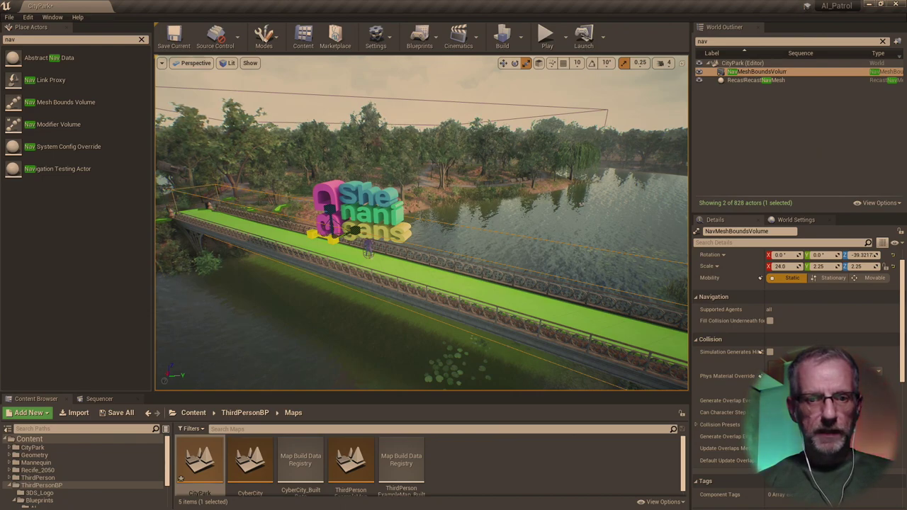
pyautogui.moveTo(783, 266); pyautogui.dragTo(740, 265)
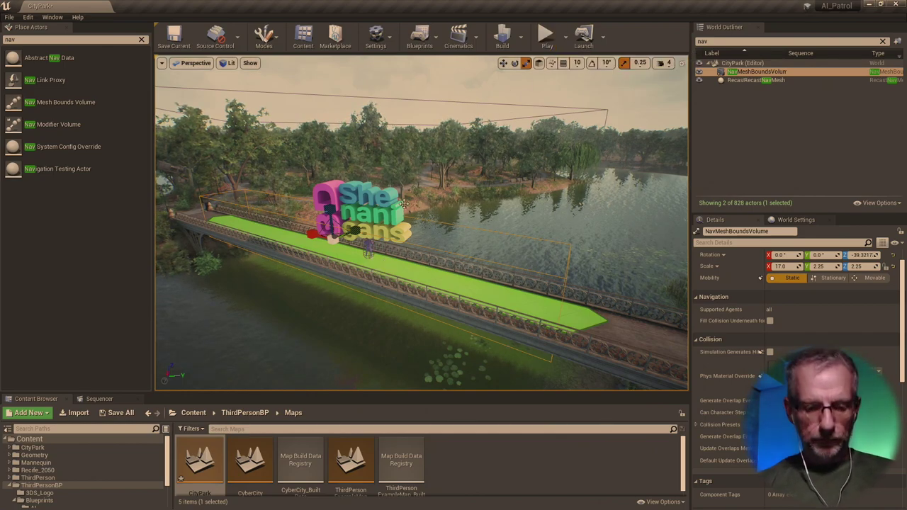
pyautogui.moveTo(404, 203); pyautogui.dragTo(464, 147)
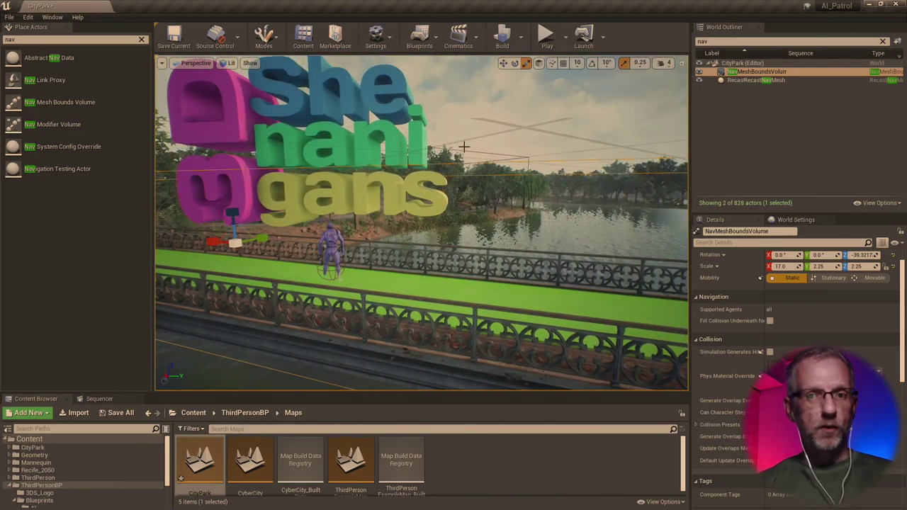
# - Set the play mode to Simulate and start simulating the CityPark level
pyautogui.click(566, 41)
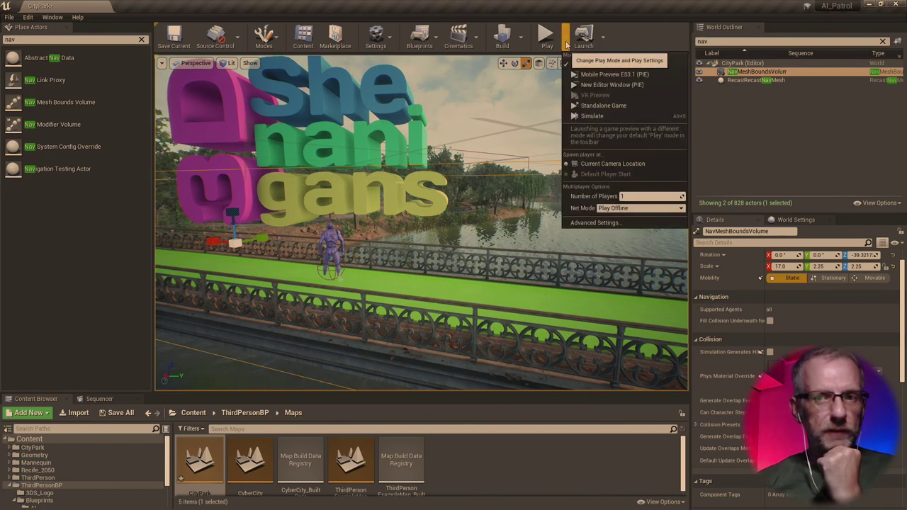
pyautogui.click(614, 118)
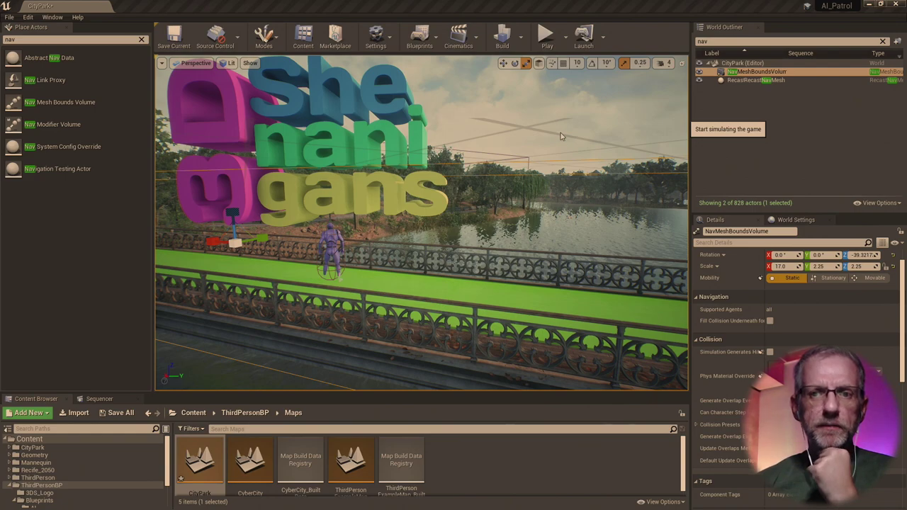
pyautogui.click(547, 37)
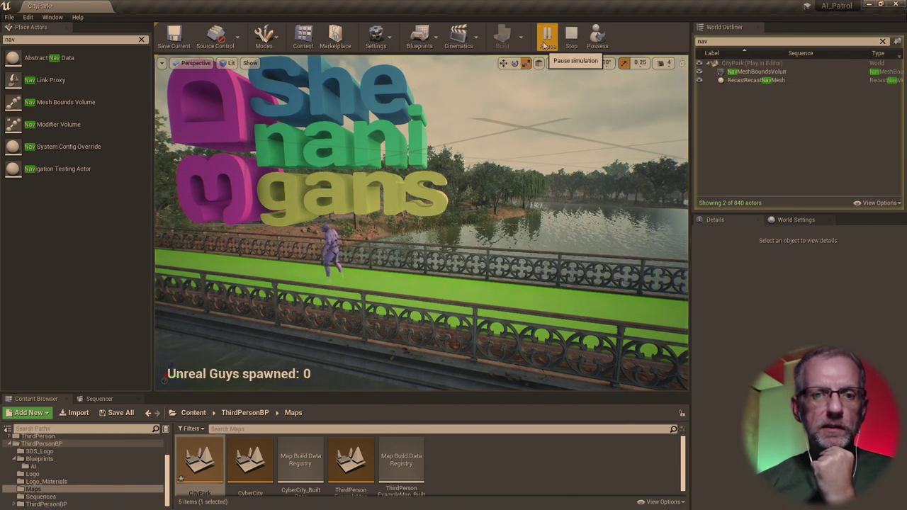
# - Select and then deselect the foliage on the bridge walkway while the simulation runs
pyautogui.click(562, 206)
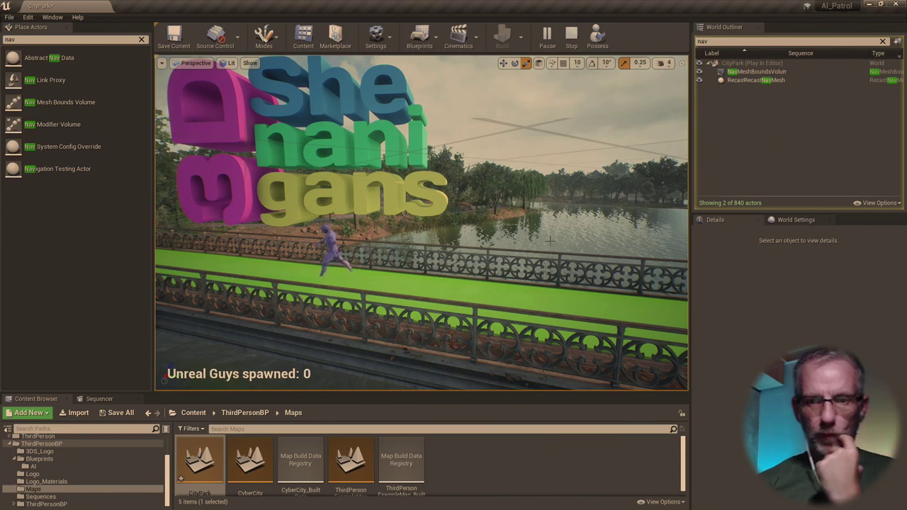
pyautogui.click(500, 284)
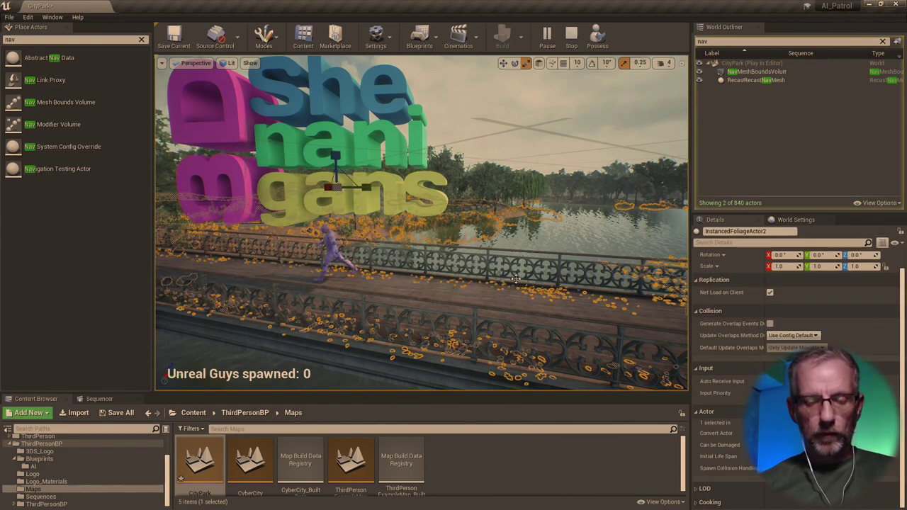
pyautogui.press('Escape')
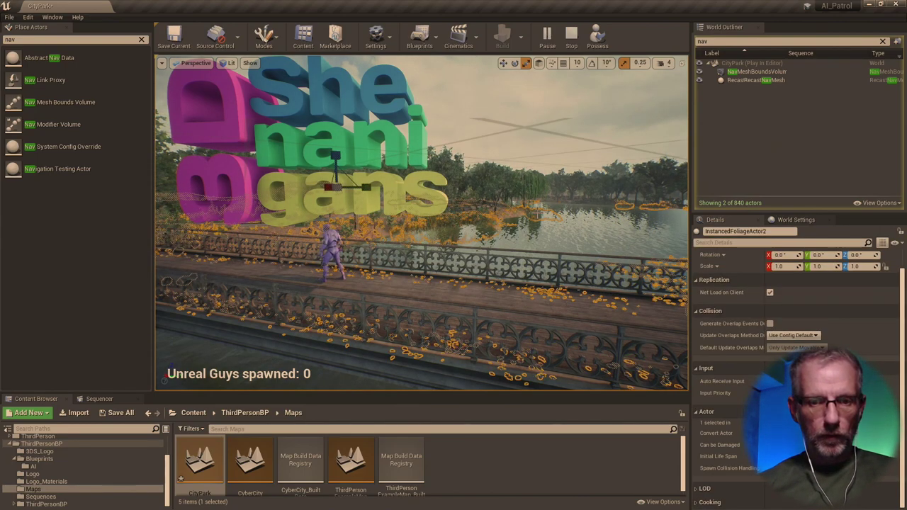
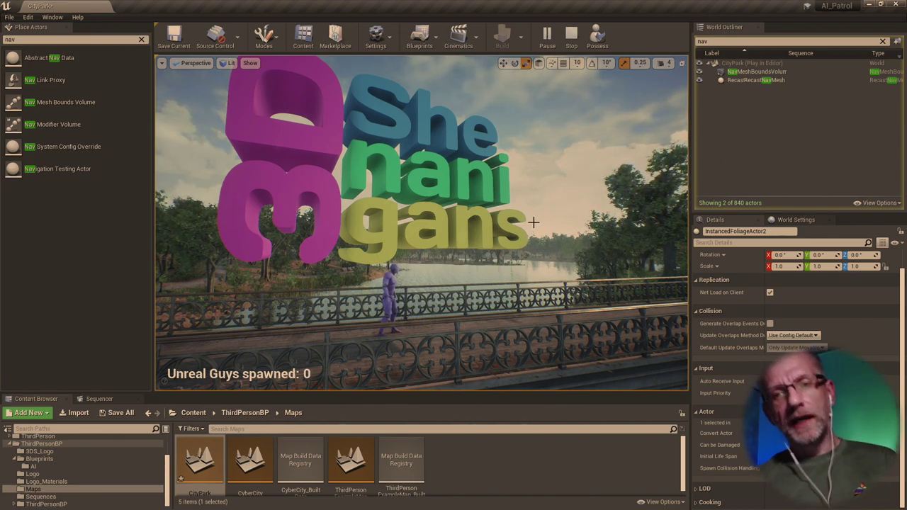
# - Set Logo-Flyout's Can Character Step Up On to No and stop the simulation
pyautogui.moveTo(533, 222); pyautogui.dragTo(551, 223, button='right')
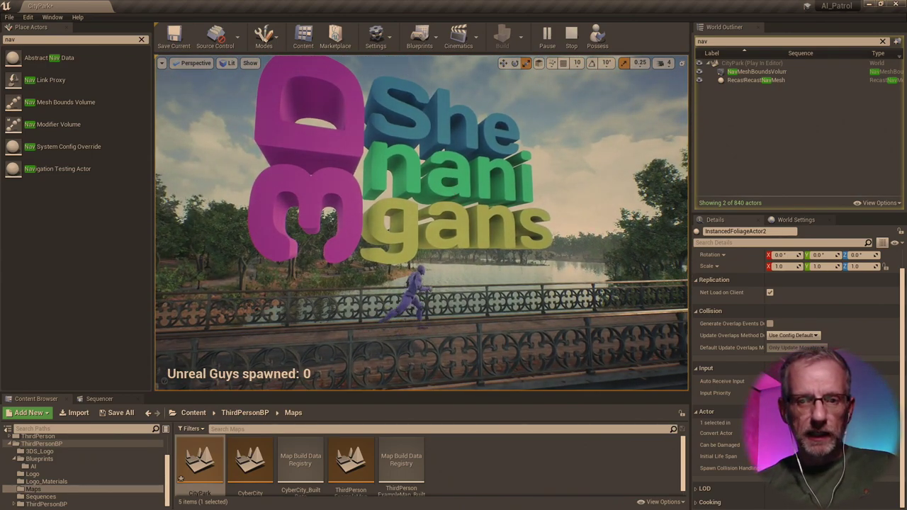
pyautogui.click(545, 226)
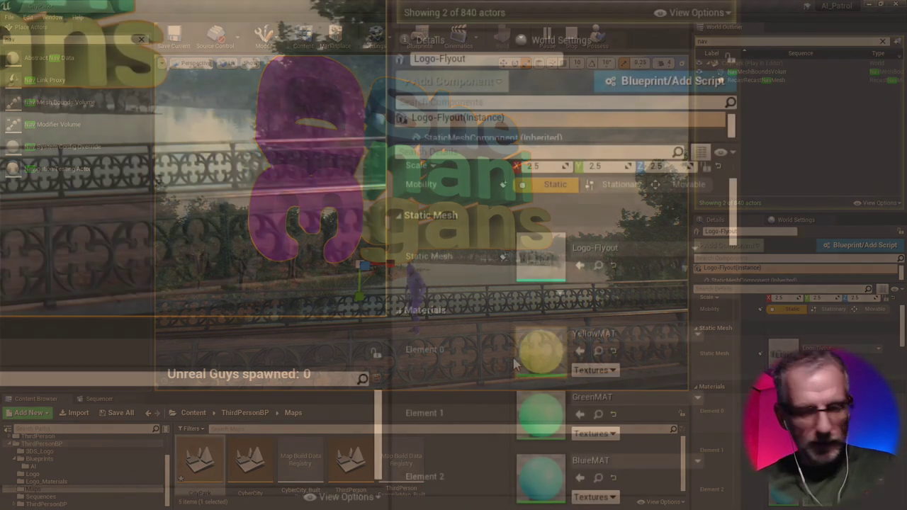
pyautogui.scroll(-5, 766, 422)
pyautogui.scroll(-4, 515, 364)
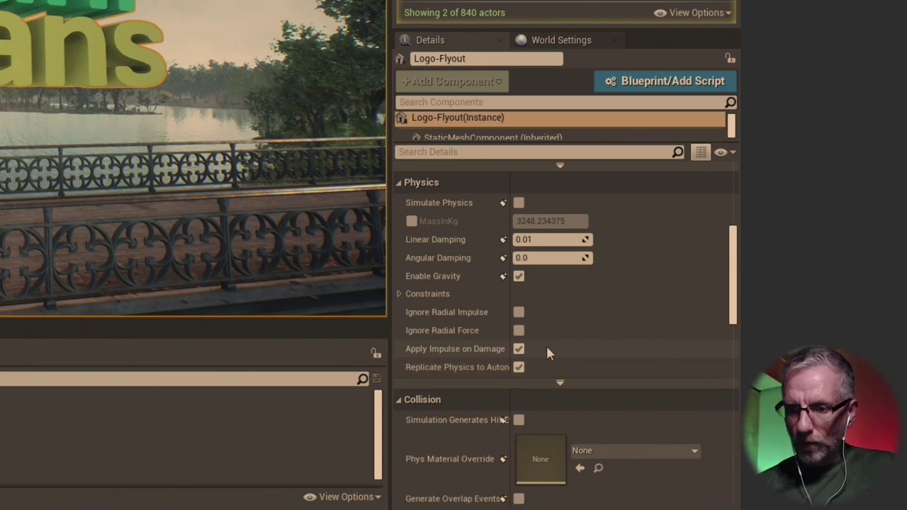
pyautogui.scroll(-3, 546, 358)
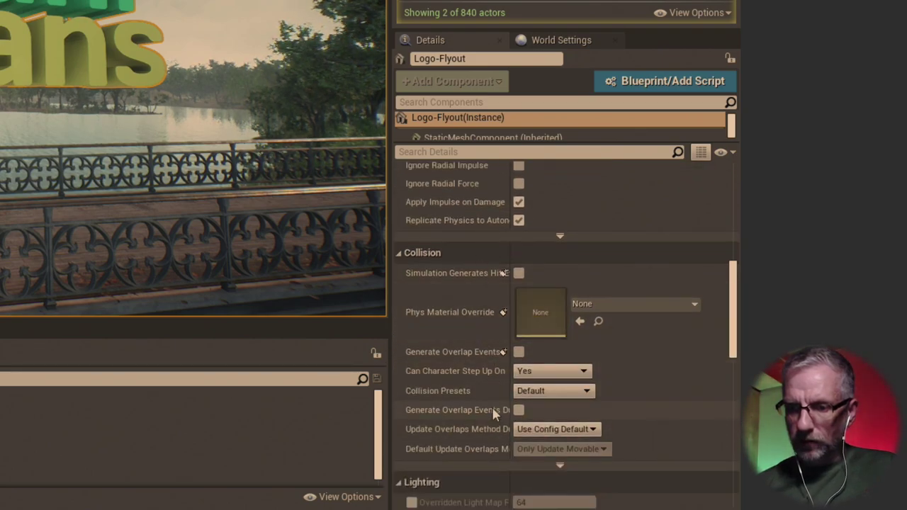
pyautogui.scroll(-1, 494, 415)
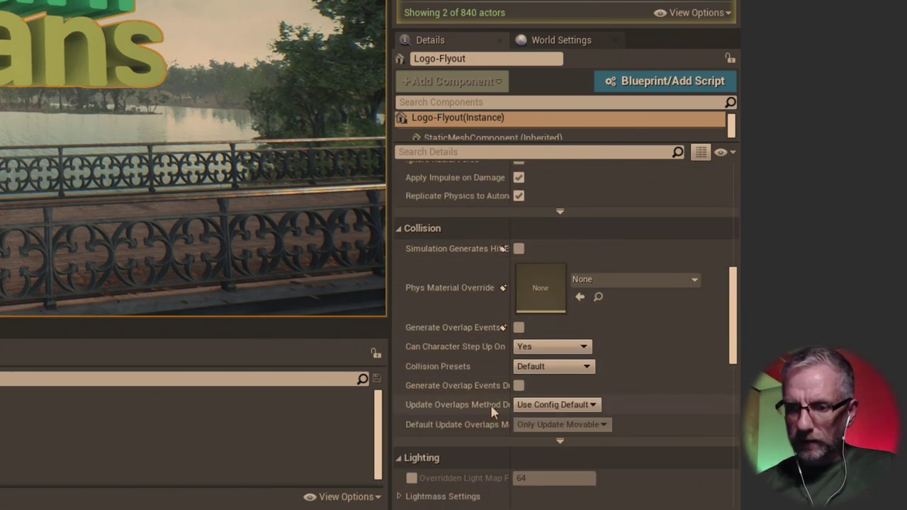
pyautogui.click(580, 347)
pyautogui.click(556, 367)
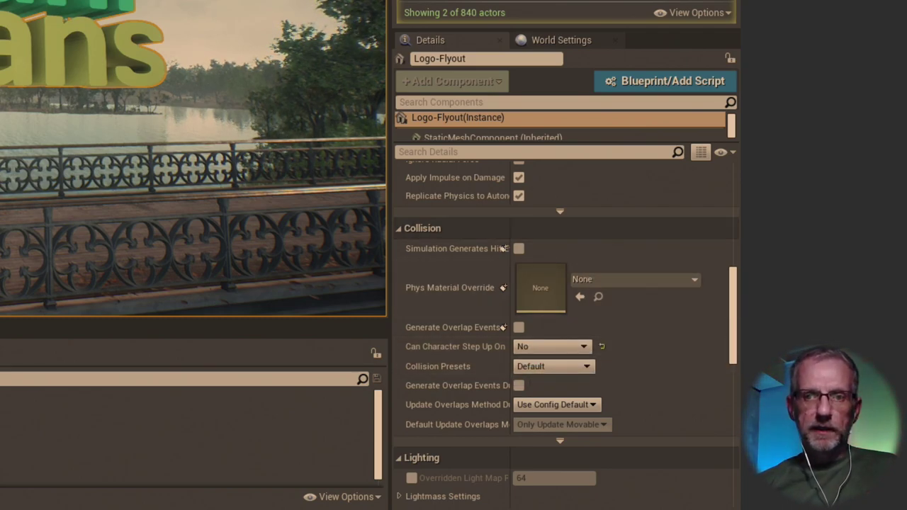
pyautogui.press('Escape')
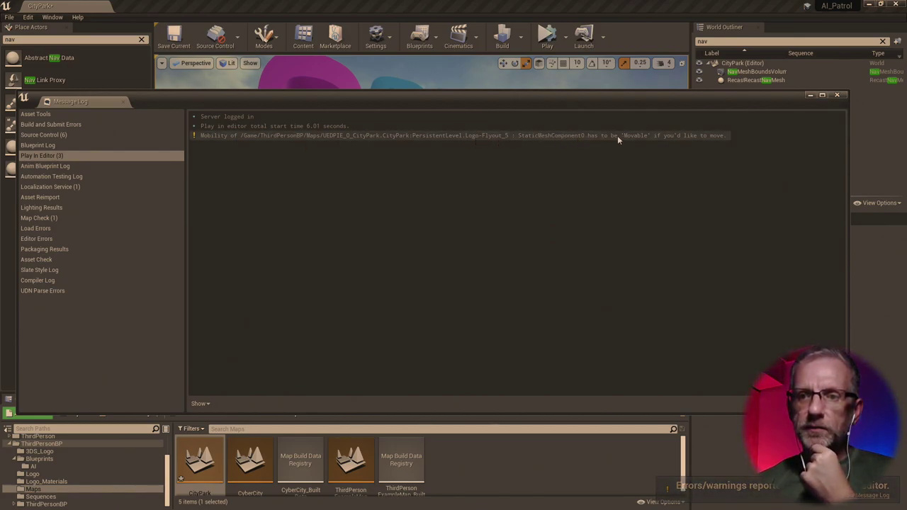
# - Close the Message Log and select the EnemyCharacter on the bridge
pyautogui.click(837, 95)
pyautogui.click(417, 291)
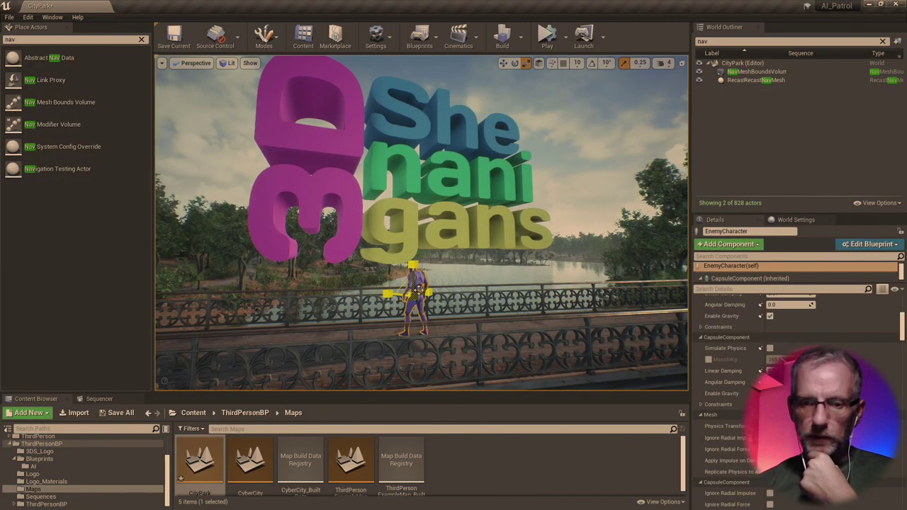
pyautogui.scroll(8, 794, 354)
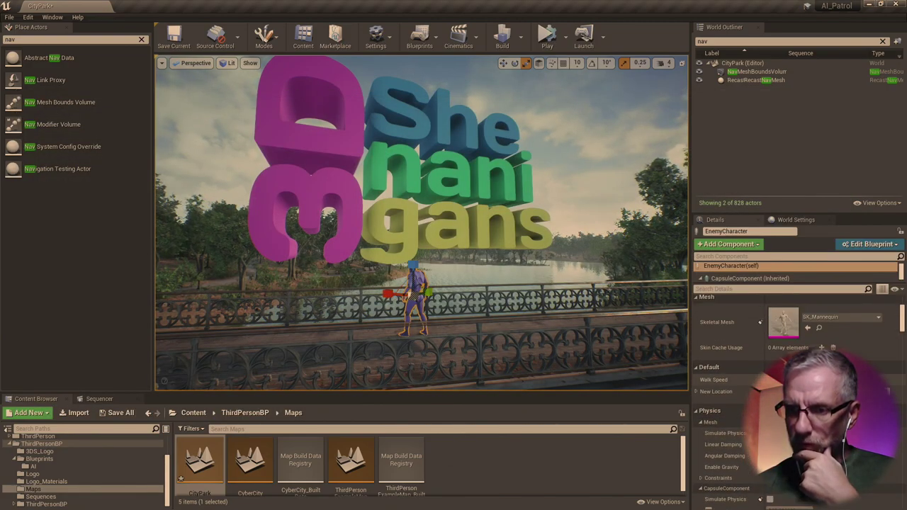
pyautogui.scroll(4, 760, 322)
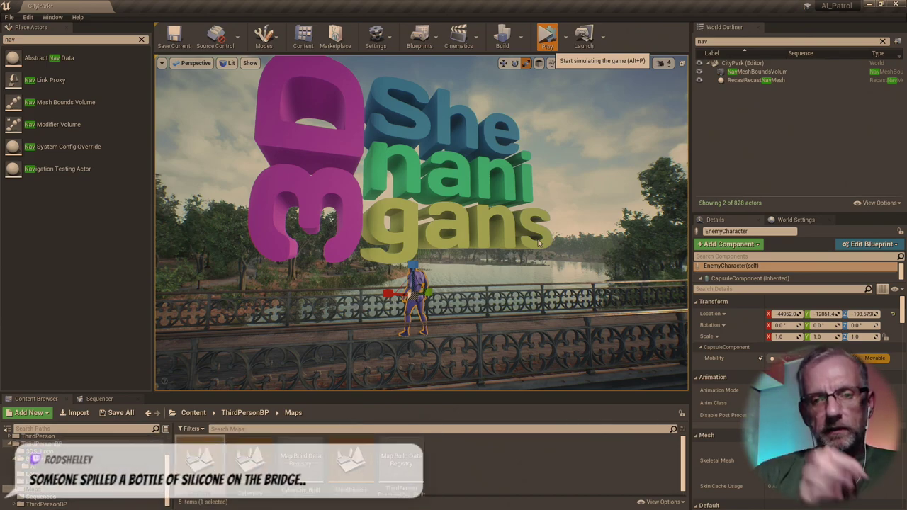
# - Simulate with Alt+P, try raising the logo along Z, then stop
pyautogui.hotkey('alt', 'p')
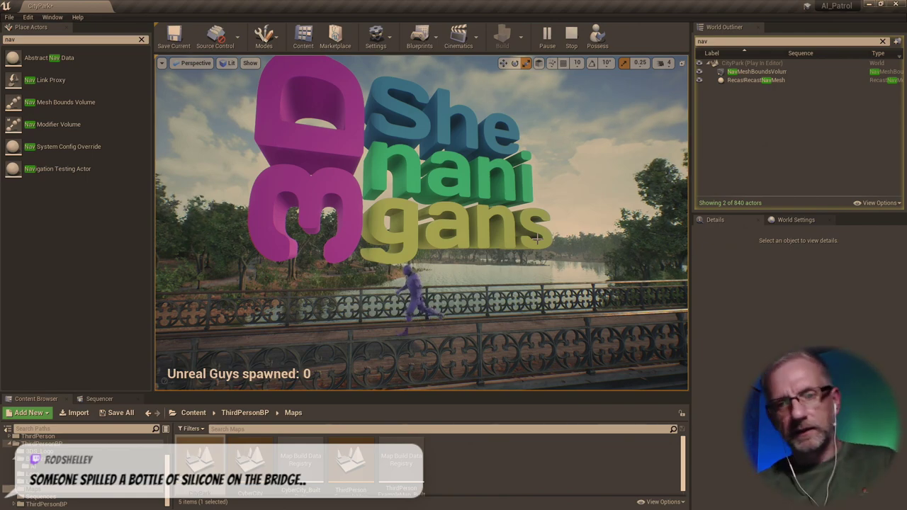
pyautogui.click(488, 215)
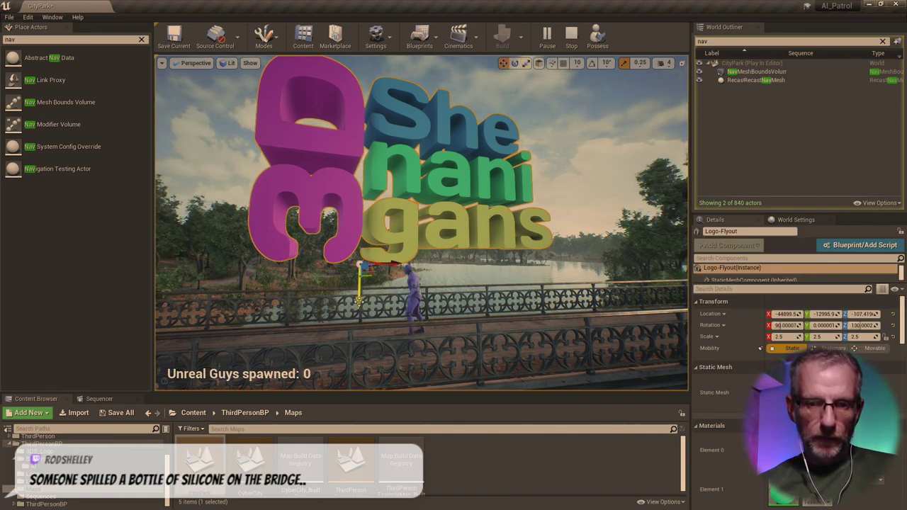
pyautogui.moveTo(359, 296); pyautogui.dragTo(359, 273)
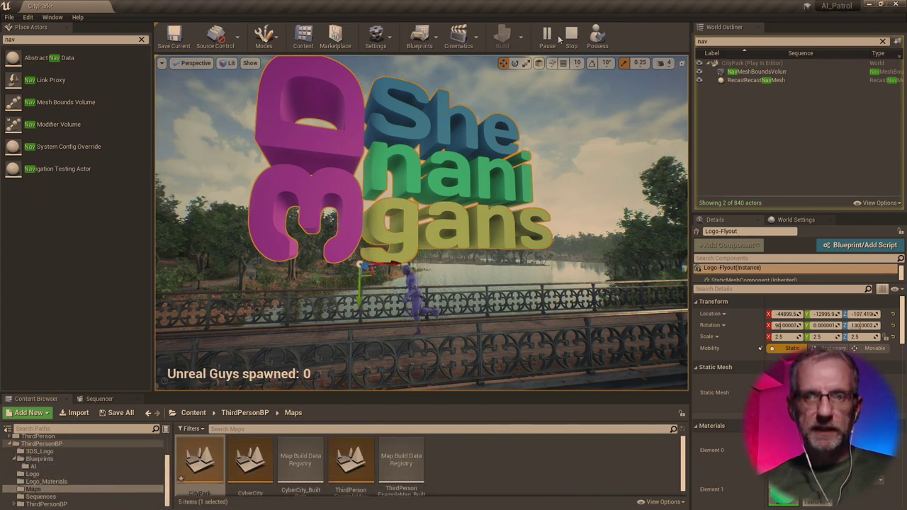
pyautogui.press('Escape')
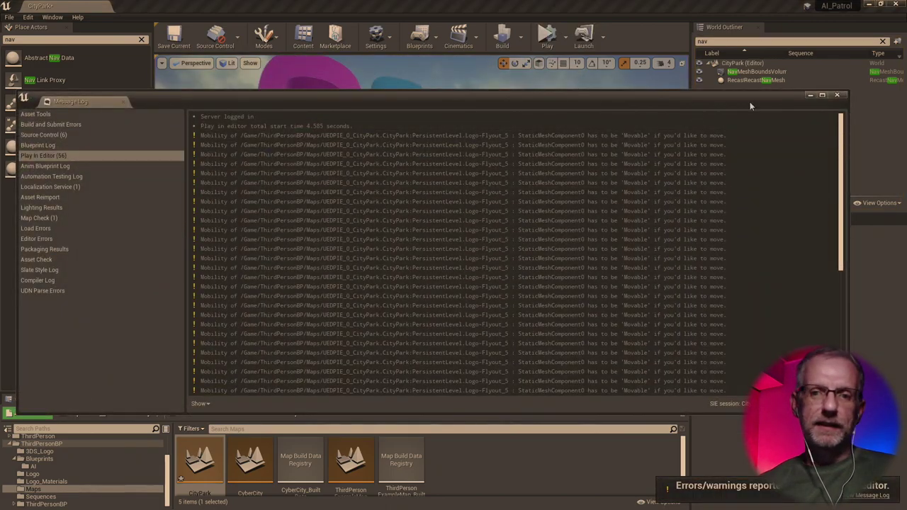
# - Close the Message Log and set Logo-Flyout's Mobility to Movable
pyautogui.click(836, 96)
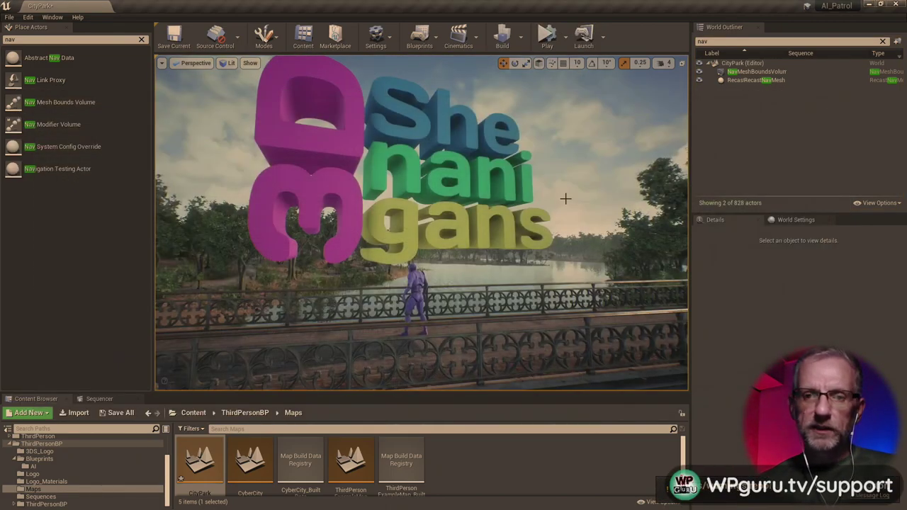
pyautogui.click(468, 183)
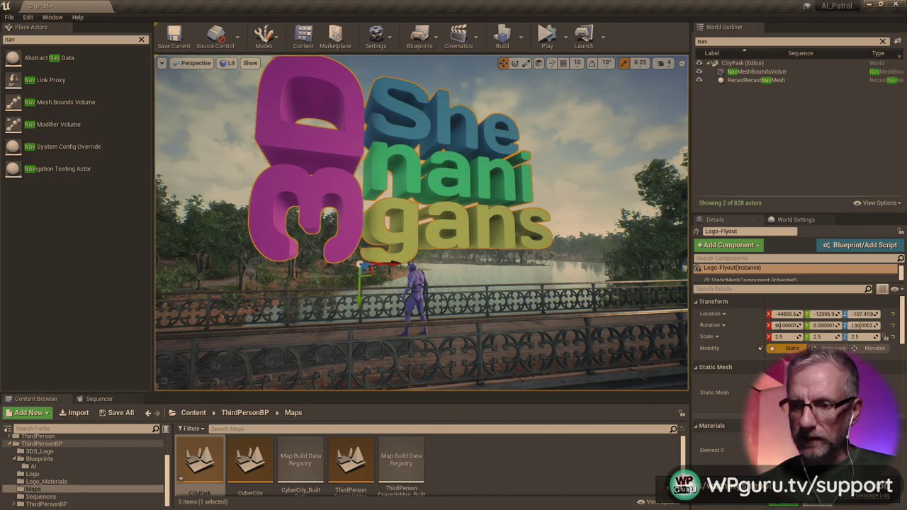
pyautogui.click(859, 350)
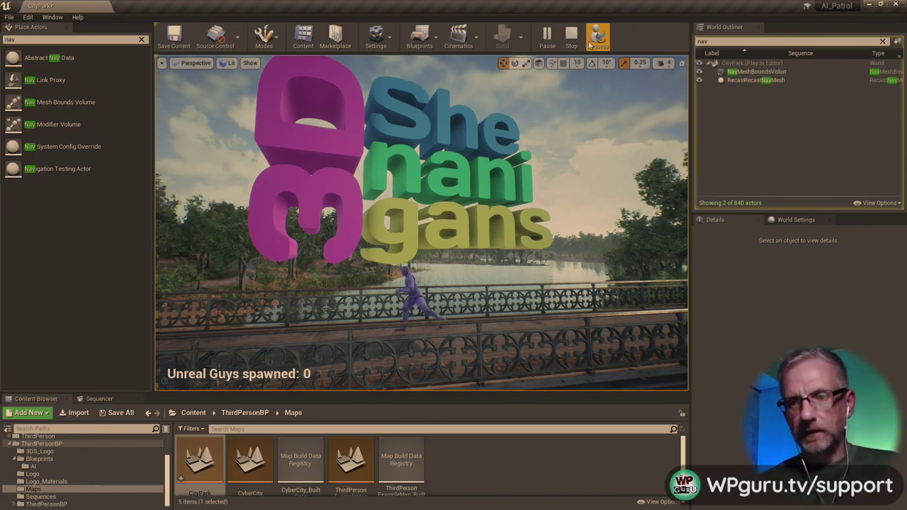
# - Stop the simulation and lift the logo well above the bridge
pyautogui.press('Escape')
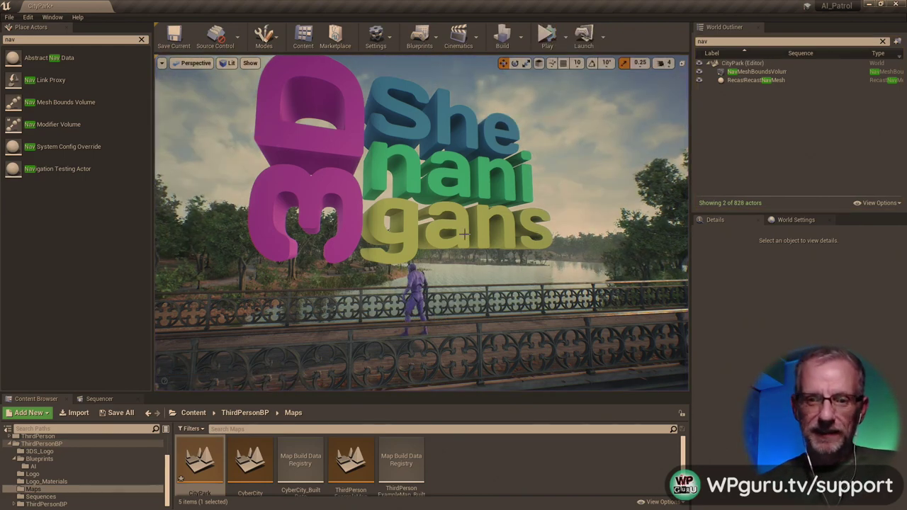
pyautogui.click(372, 255)
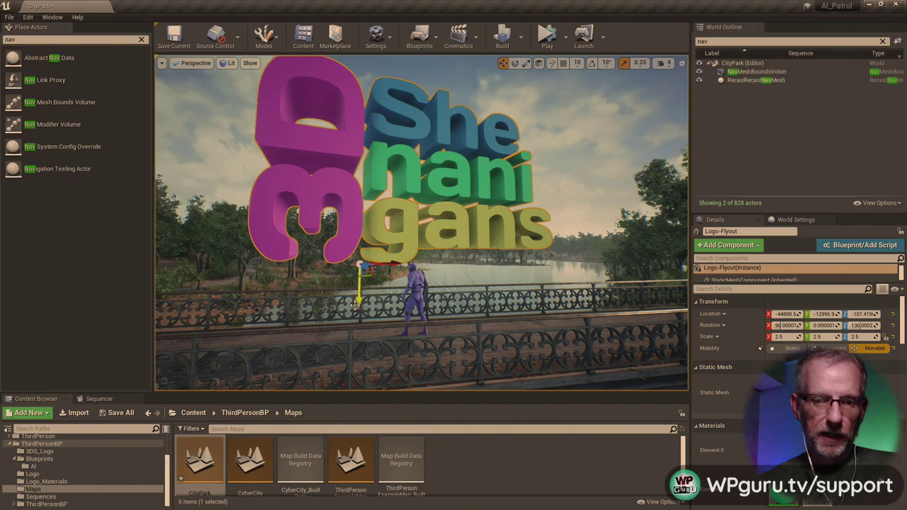
pyautogui.moveTo(357, 302); pyautogui.dragTo(363, 154)
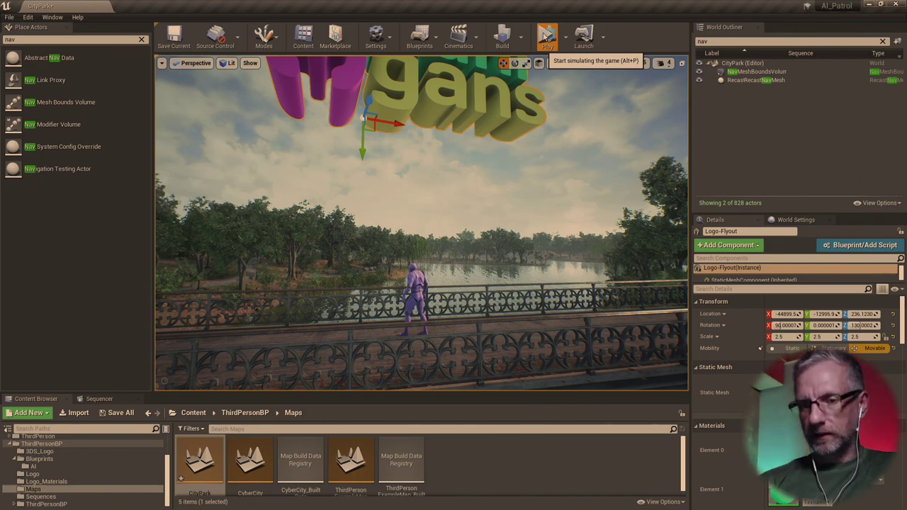
# - Run a Simulate test of the park, then stop it with Esc
pyautogui.click(544, 37)
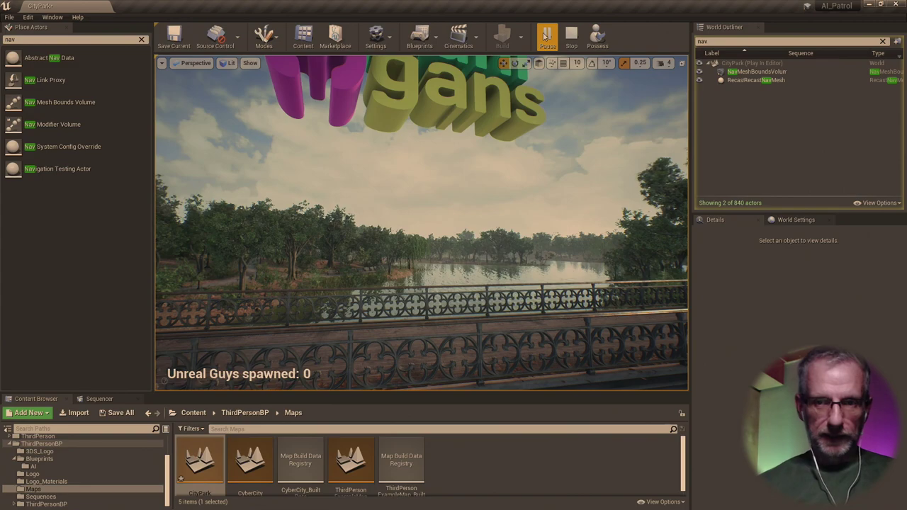
pyautogui.press('Escape')
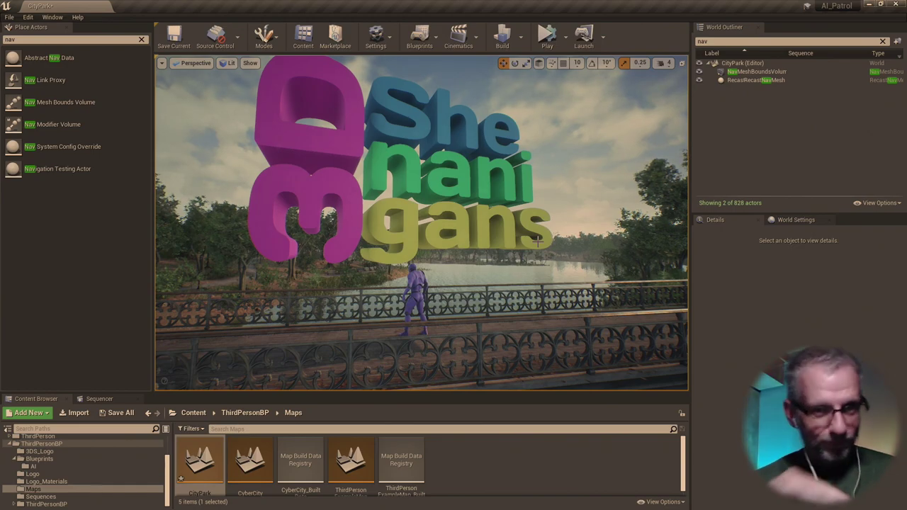
# - Scale the EnemyCharacter down to 0.75 and snap it onto the bridge deck
pyautogui.click(421, 290)
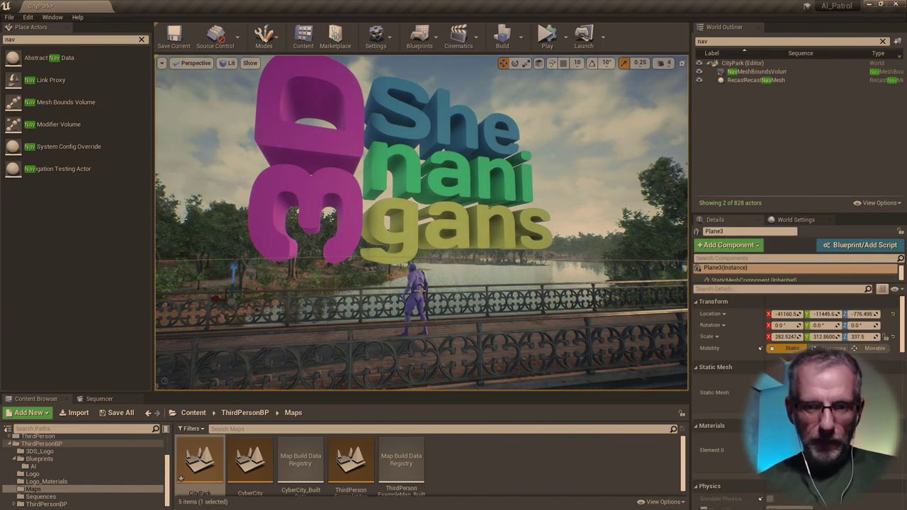
pyautogui.click(416, 294)
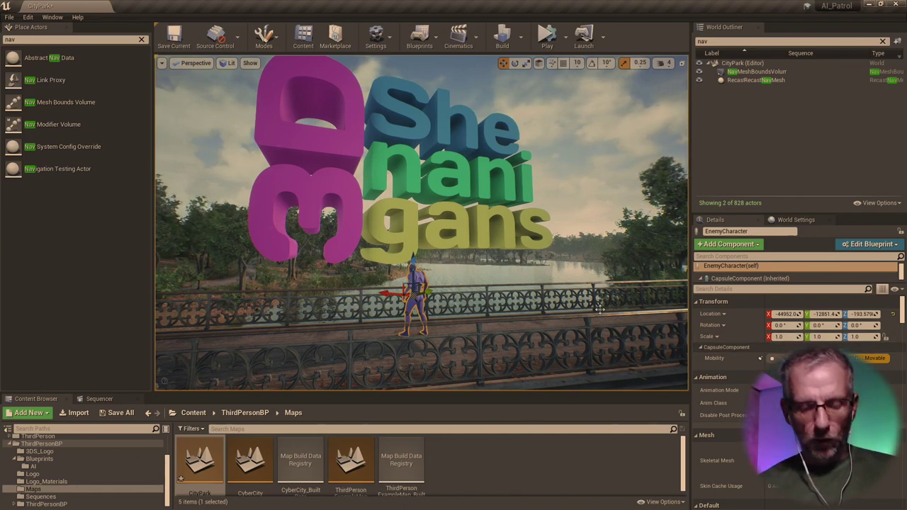
pyautogui.press('e')
pyautogui.press('r')
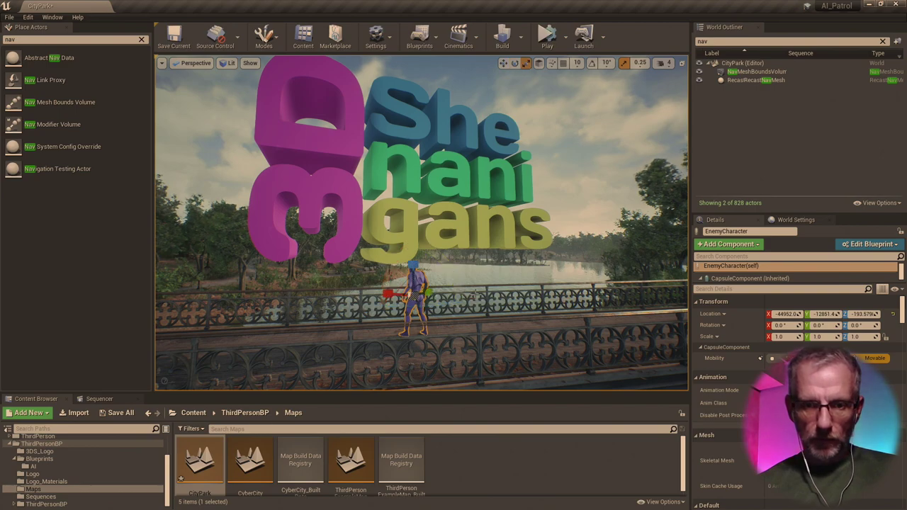
pyautogui.moveTo(413, 298); pyautogui.dragTo(406, 306)
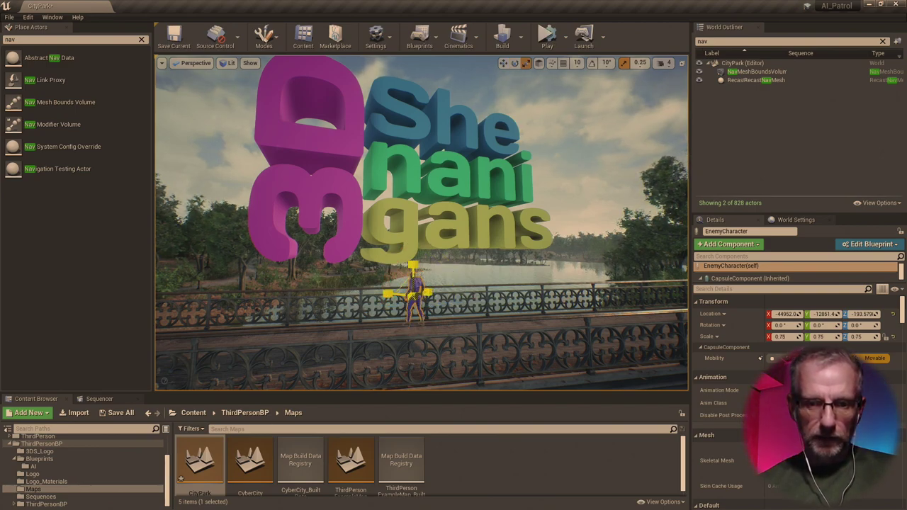
pyautogui.press('w')
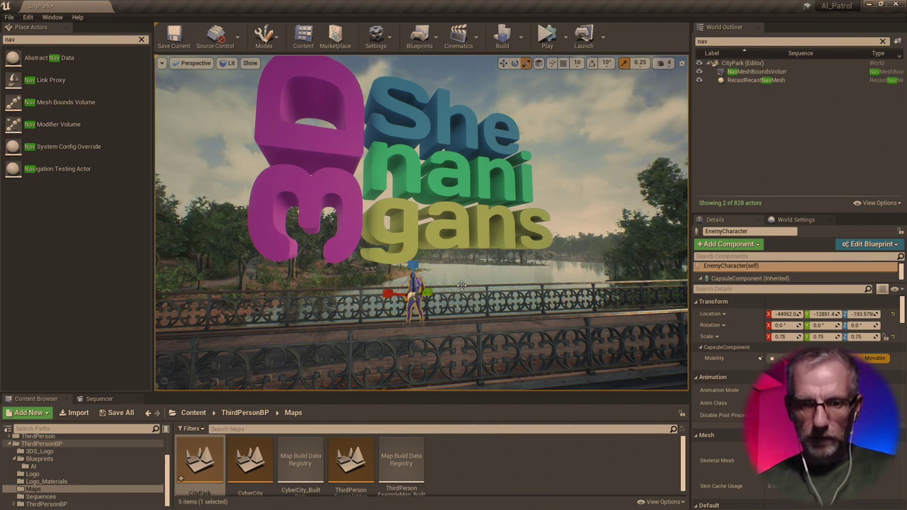
pyautogui.press('End')
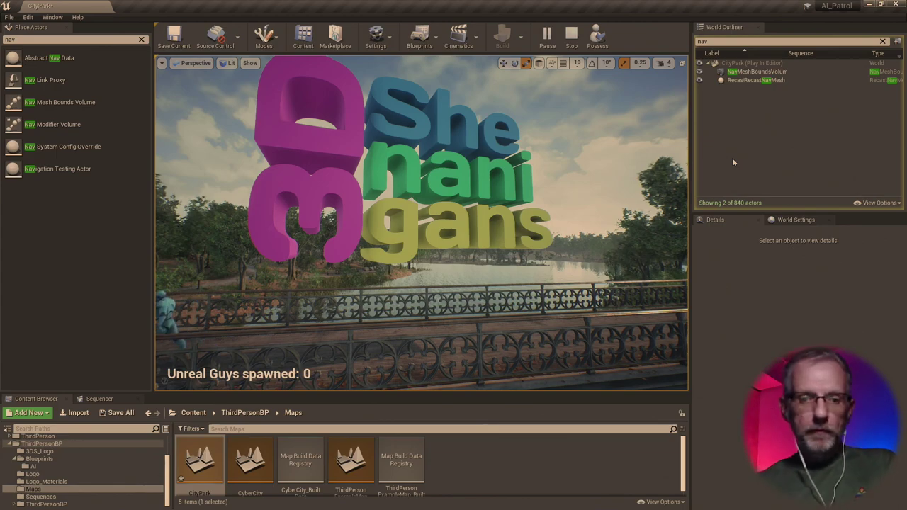
# - Stop the simulation and Alt-drag the EnemyCharacter to place a copy on the bridge
pyautogui.click(573, 41)
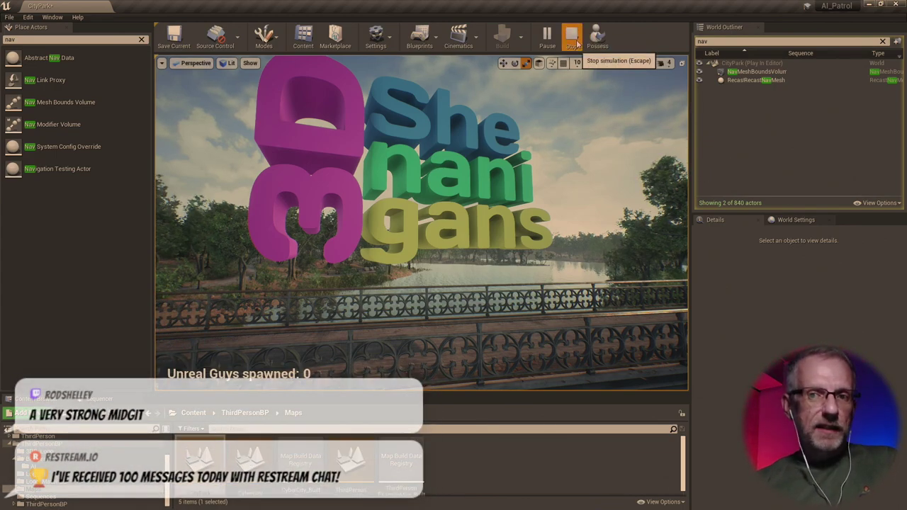
pyautogui.click(223, 339)
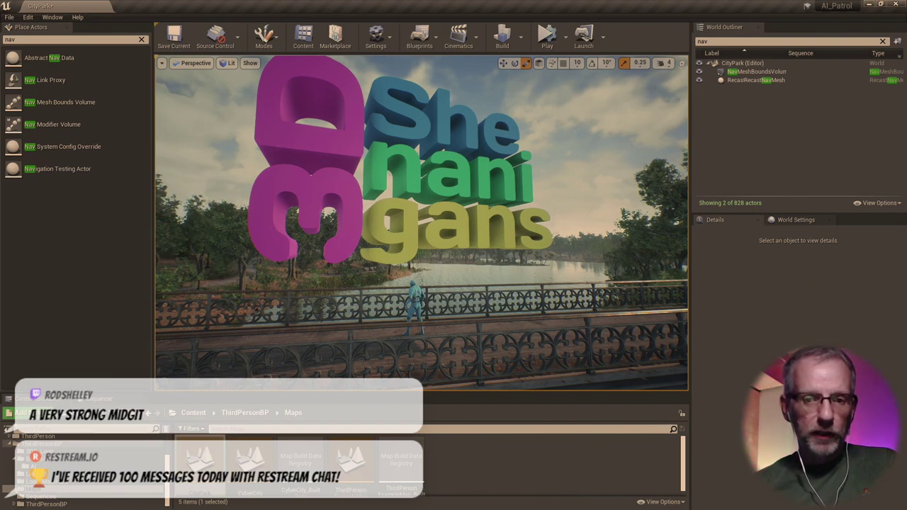
pyautogui.click(415, 299)
pyautogui.press('w')
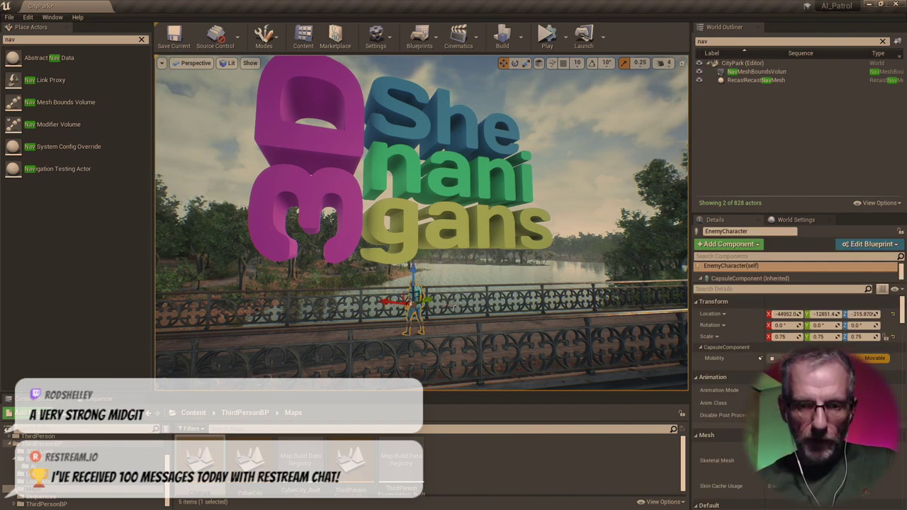
pyautogui.keyDown('alt'); pyautogui.moveTo(386, 301); pyautogui.dragTo(368, 317); pyautogui.keyUp('alt')
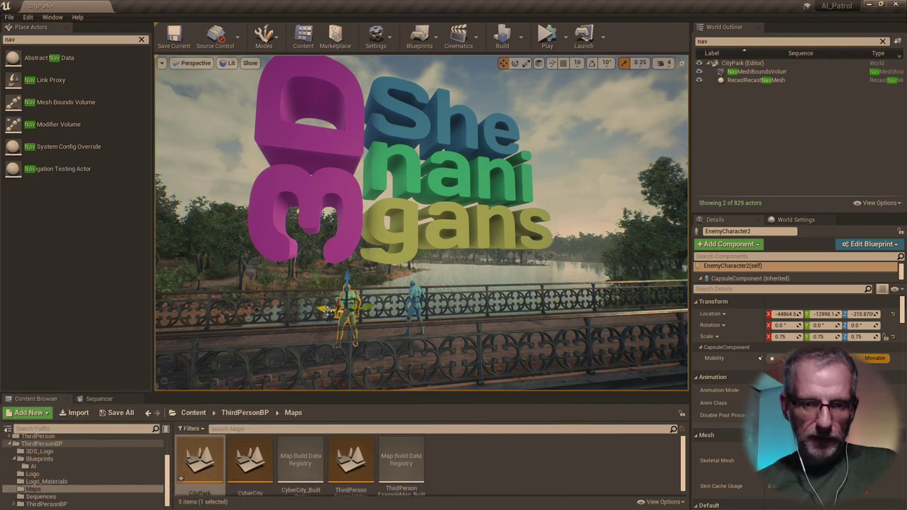
pyautogui.keyDown('alt'); pyautogui.moveTo(314, 309); pyautogui.dragTo(304, 325); pyautogui.keyUp('alt')
pyautogui.press('e')
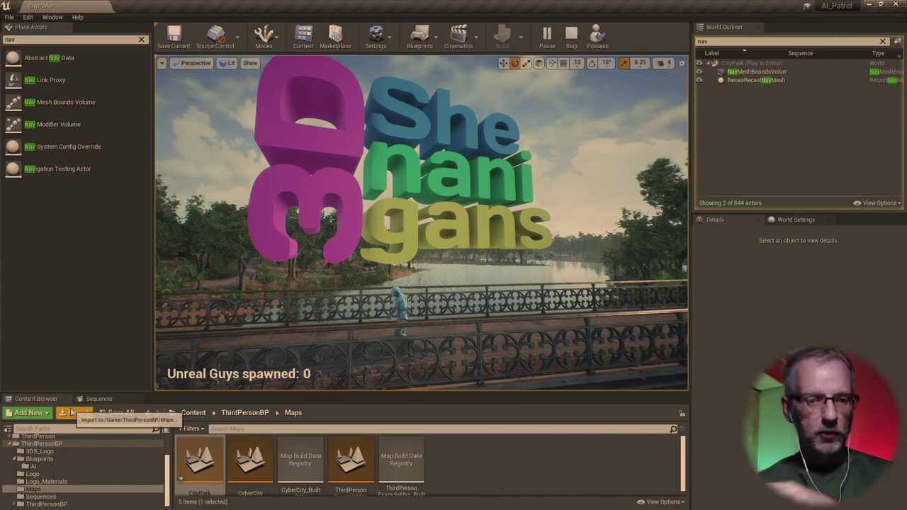
# - Save all work and open Render Movie Settings for the PlaygroundApproach sequence
pyautogui.click(99, 398)
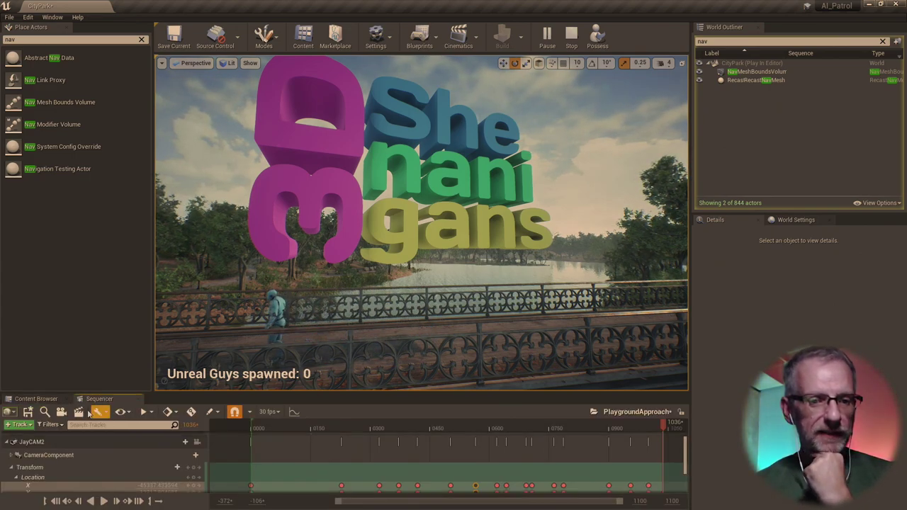
pyautogui.click(9, 17)
pyautogui.click(45, 102)
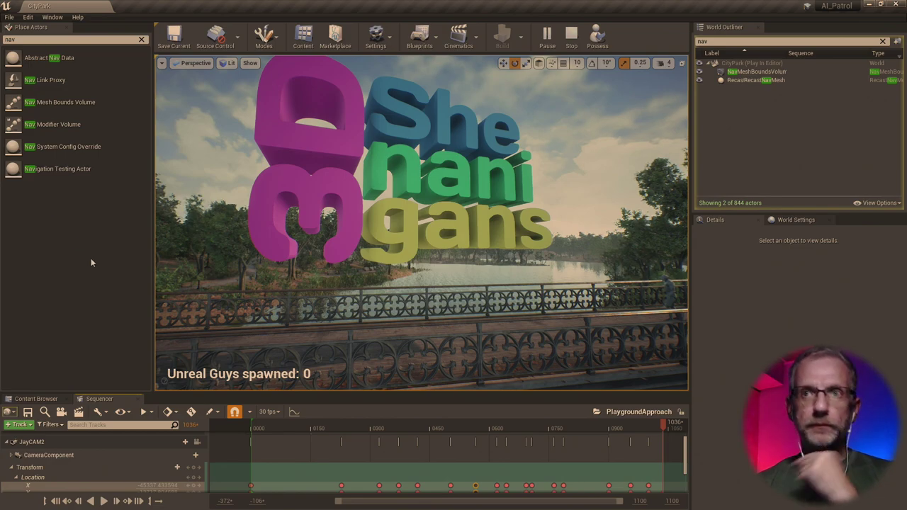
pyautogui.click(78, 412)
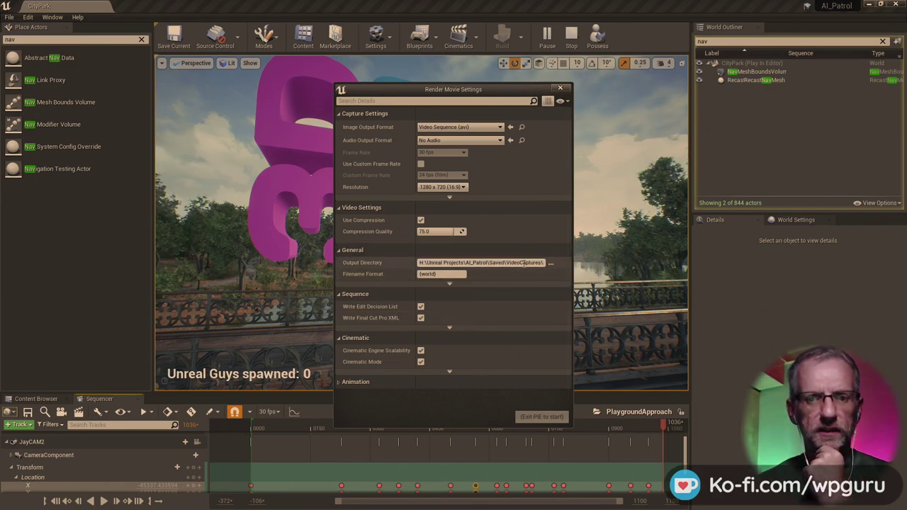
# - Set the movie output directory to the AI_Patrol Content folder and close the settings
pyautogui.click(552, 264)
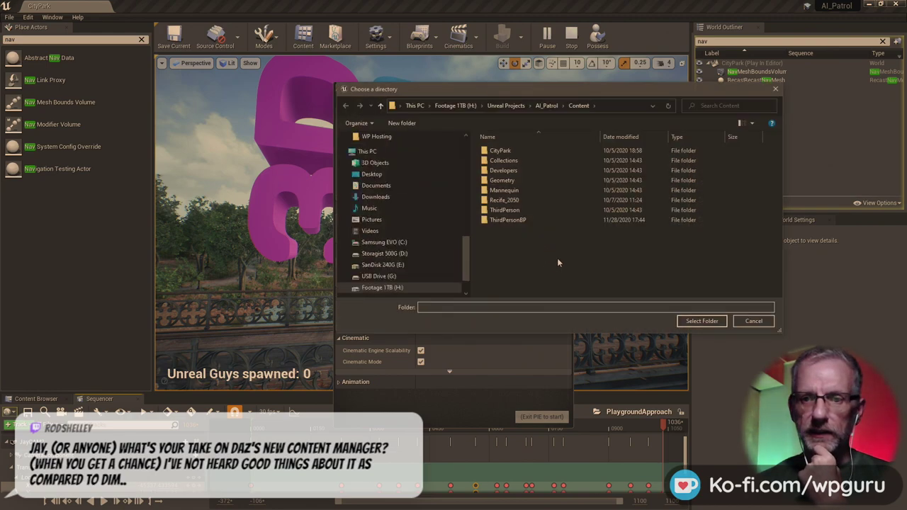
pyautogui.click(709, 321)
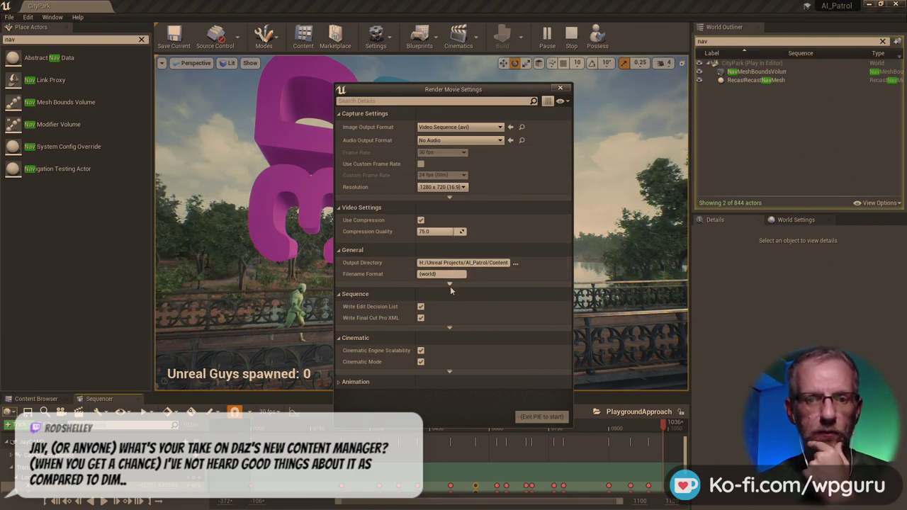
pyautogui.click(338, 383)
pyautogui.scroll(-3, 440, 353)
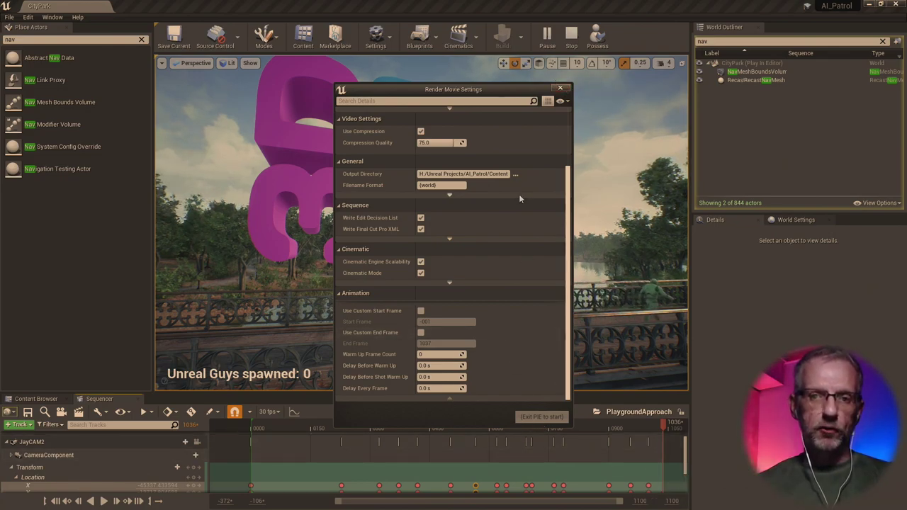
pyautogui.click(560, 87)
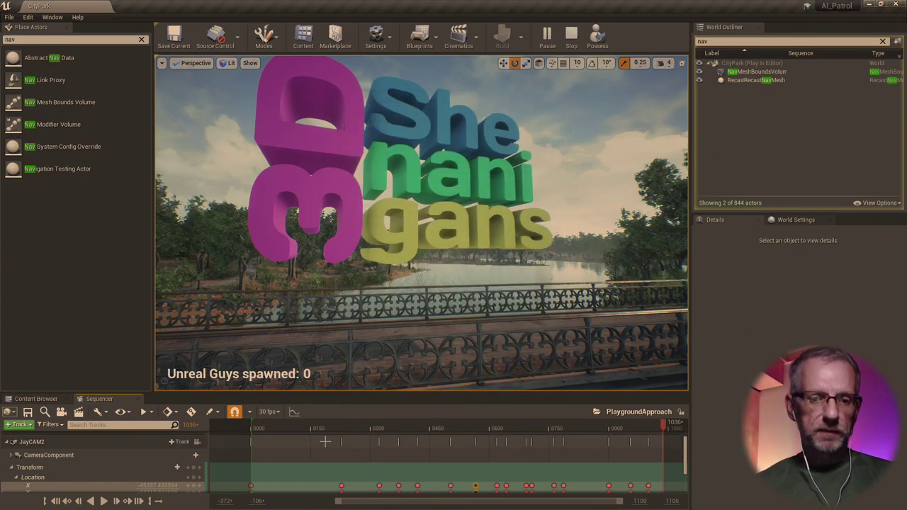
# - Enlarge Sequencer, rewind the playhead to frame 0000, and clear the 'nav' outliner filter
pyautogui.moveTo(328, 394); pyautogui.dragTo(328, 349)
pyautogui.scroll(2, 120, 442)
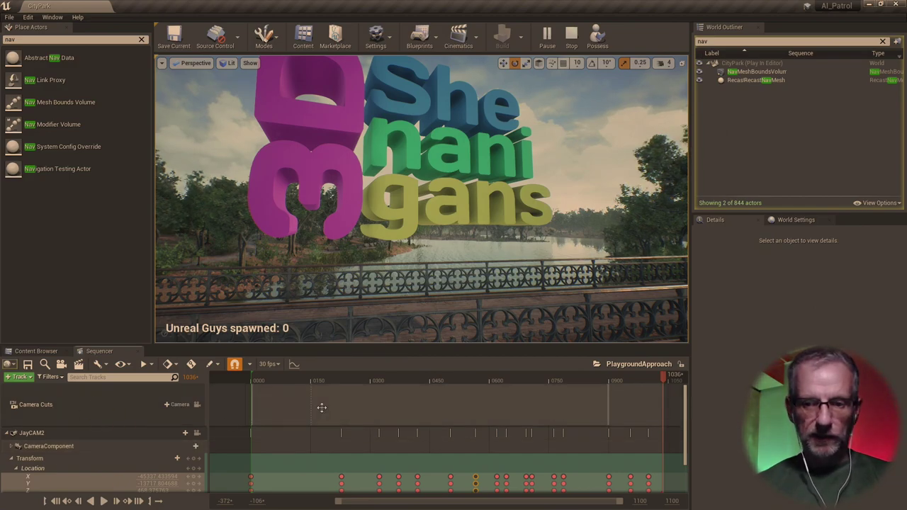
pyautogui.moveTo(665, 379); pyautogui.dragTo(249, 390)
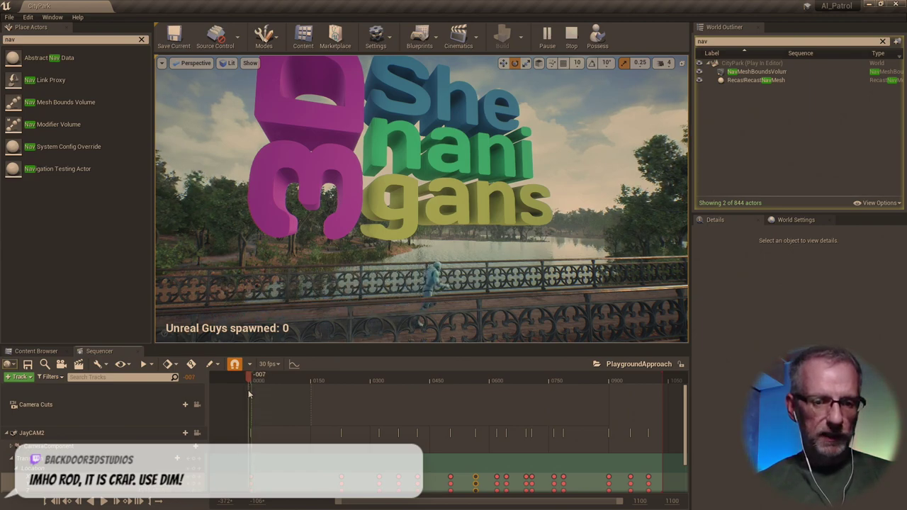
pyautogui.click(122, 502)
pyautogui.click(122, 501)
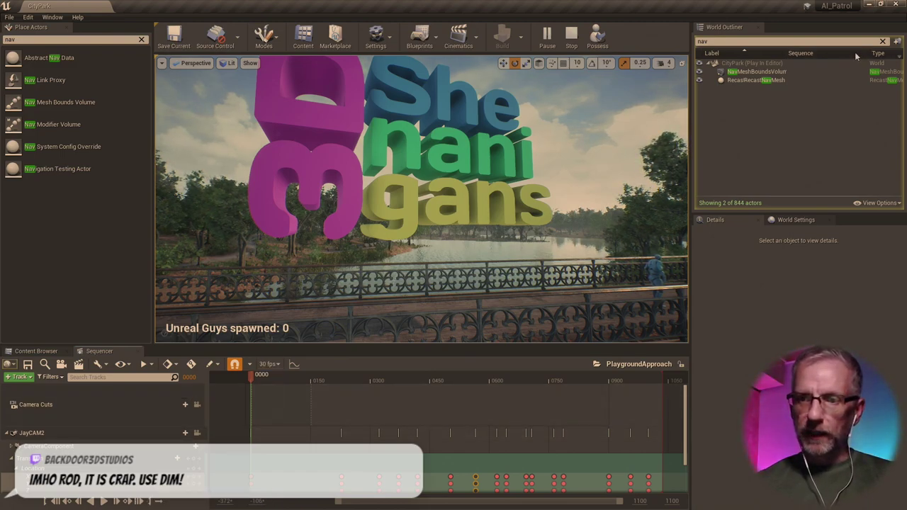
pyautogui.click(883, 41)
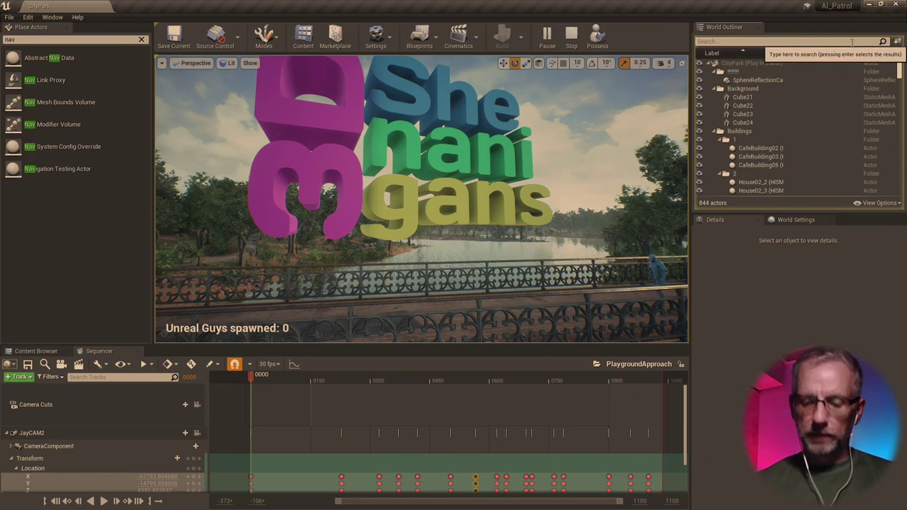
# - Find and select JayCineCameraActor in the World Outliner, then filter by 'cam'
pyautogui.write('jay')
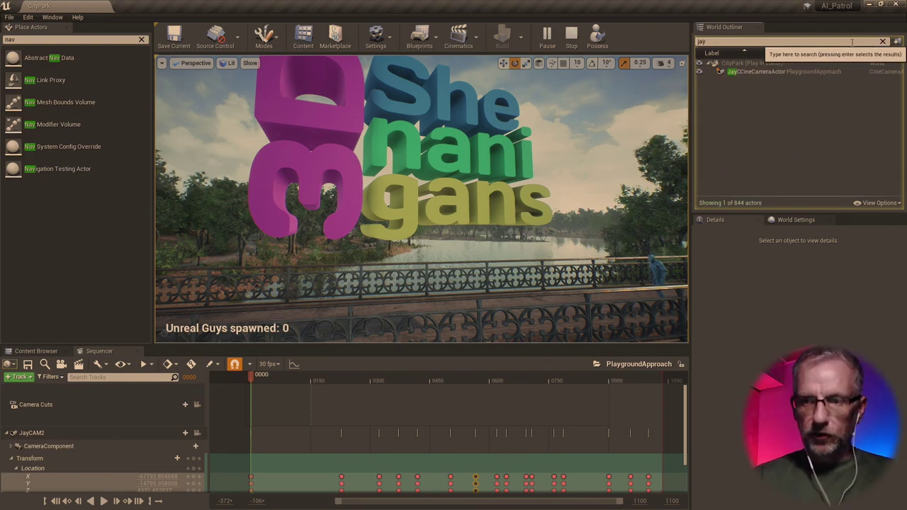
pyautogui.click(802, 72)
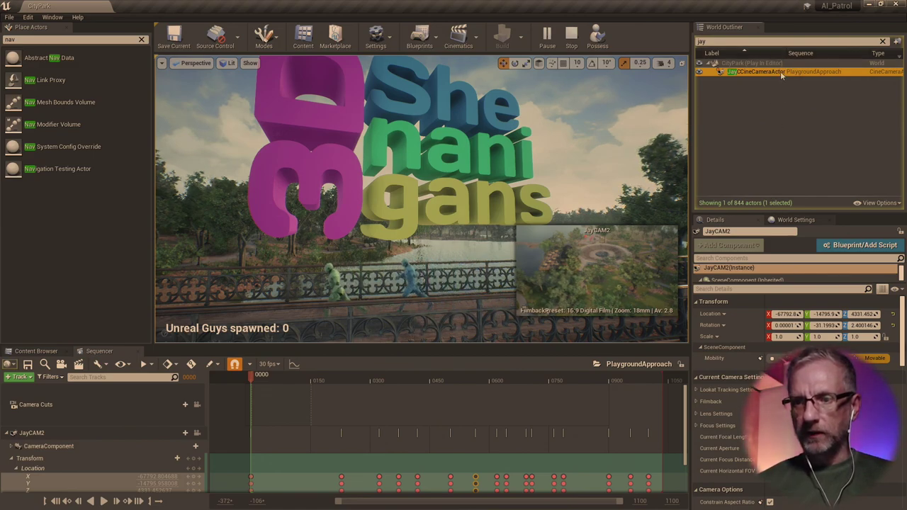
pyautogui.click(882, 41)
pyautogui.write('cam')
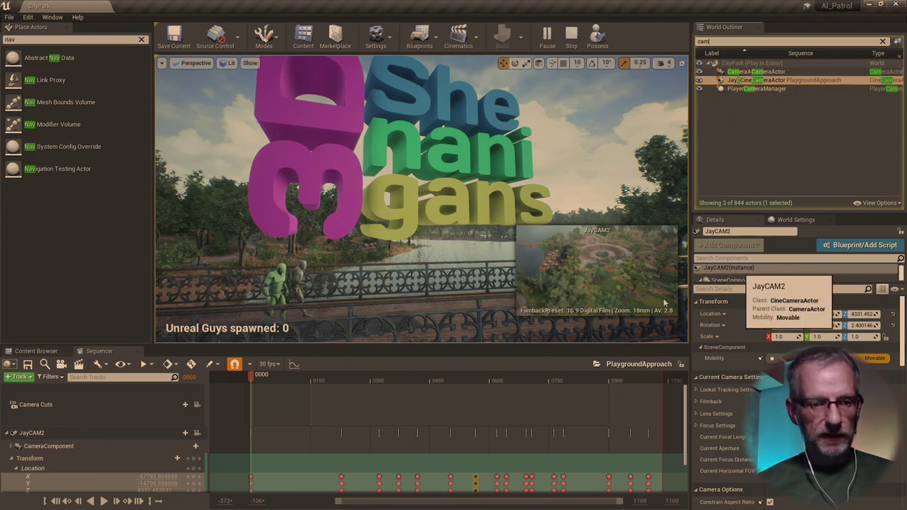
# - Bind JayCAM2 to the Camera Cuts track and reopen Render Movie Settings
pyautogui.click(180, 406)
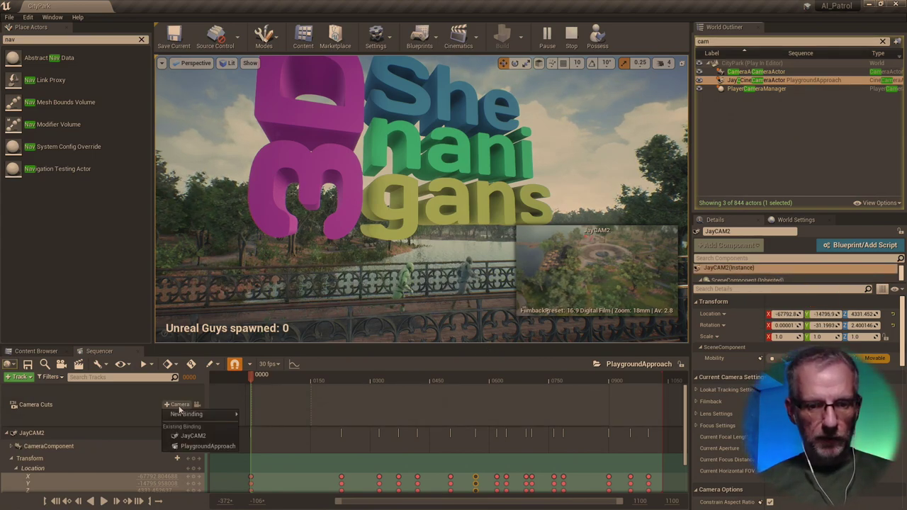
pyautogui.click(202, 436)
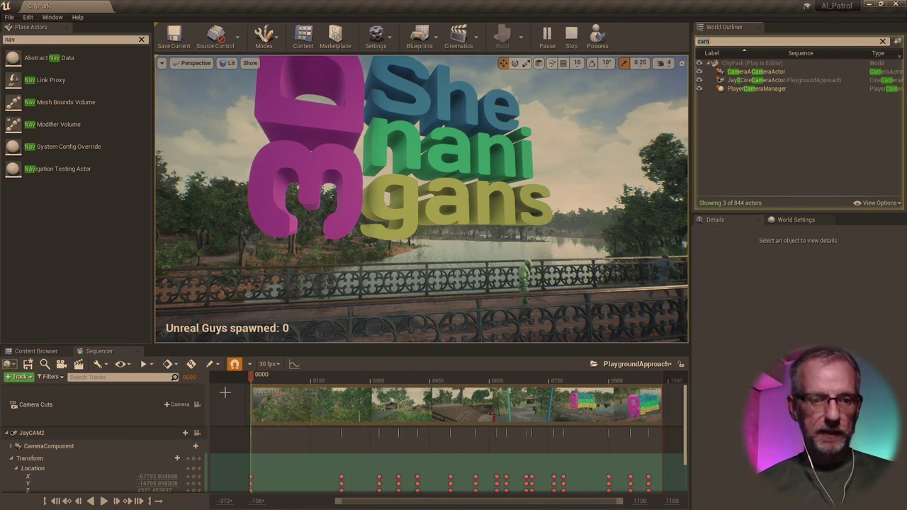
pyautogui.click(78, 364)
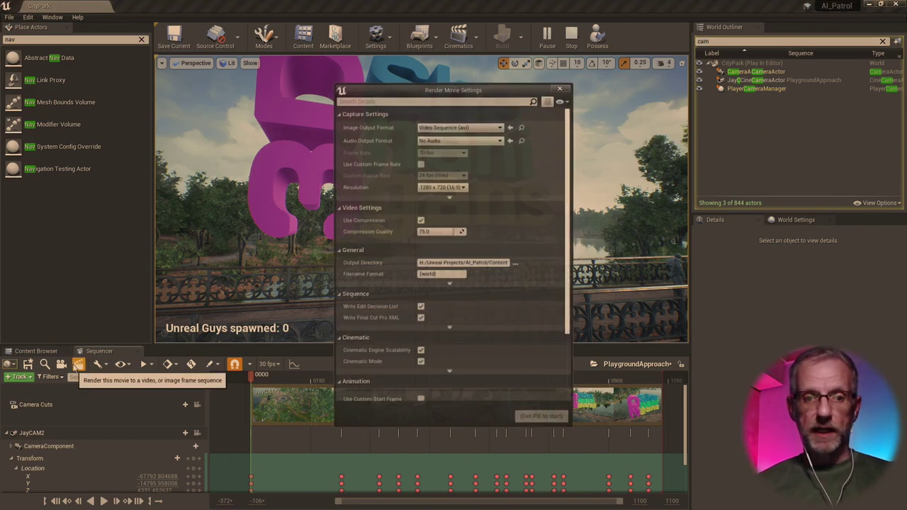
# - Keep Video Sequence (avi) output and set a custom frame rate of 30 fps
pyautogui.scroll(-3, 510, 333)
pyautogui.scroll(3, 514, 331)
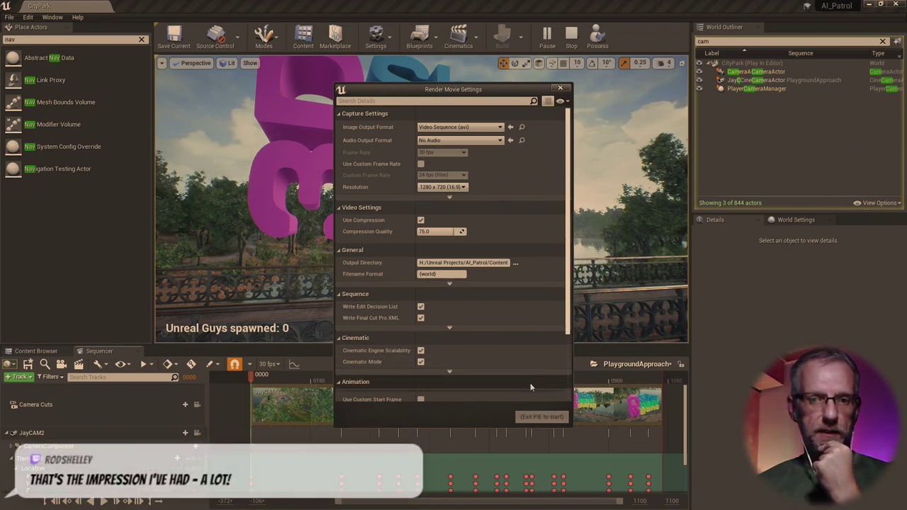
pyautogui.click(501, 128)
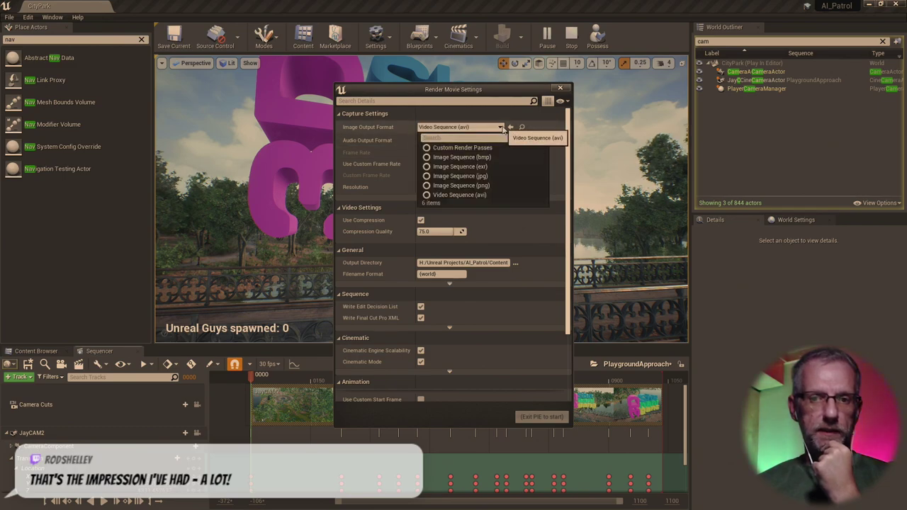
pyautogui.click(459, 194)
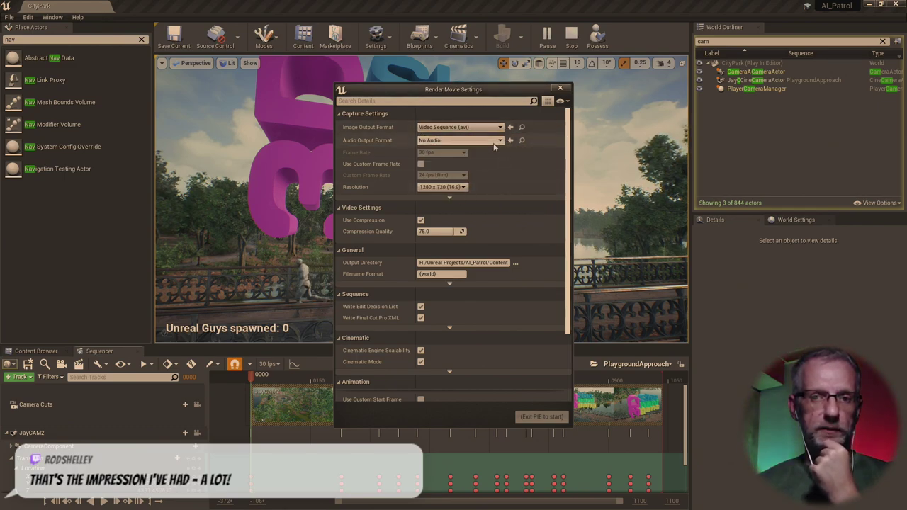
pyautogui.click(421, 164)
pyautogui.click(457, 176)
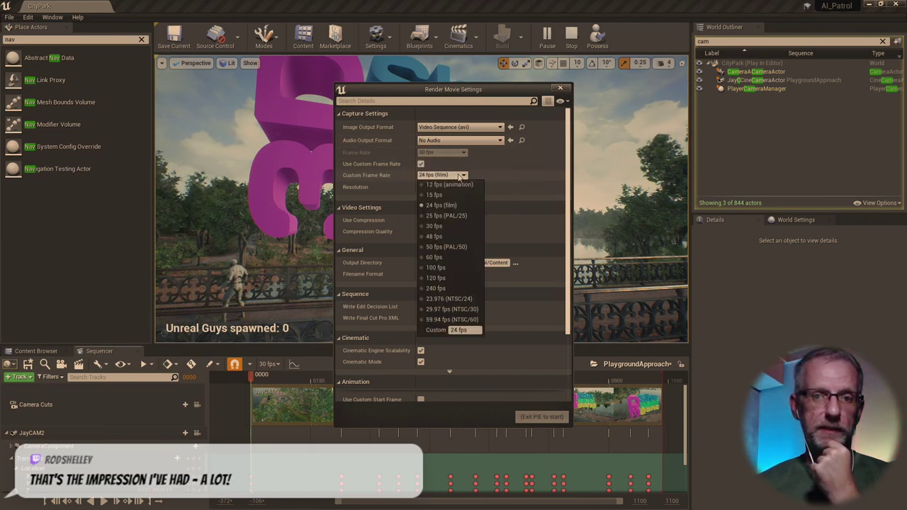
pyautogui.click(462, 229)
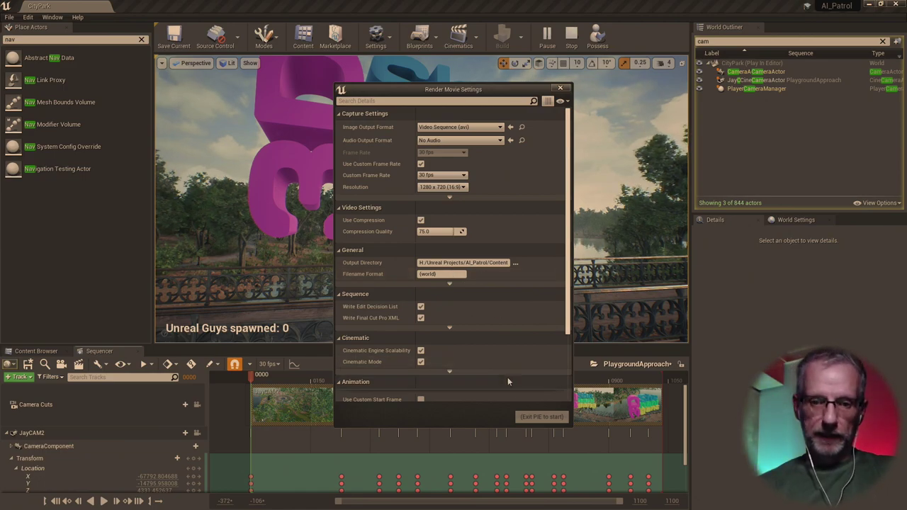
# - Set audio output to Master Audio Submix (Experimental), close the settings and stop the simulation
pyautogui.scroll(-3, 523, 344)
pyautogui.scroll(3, 523, 339)
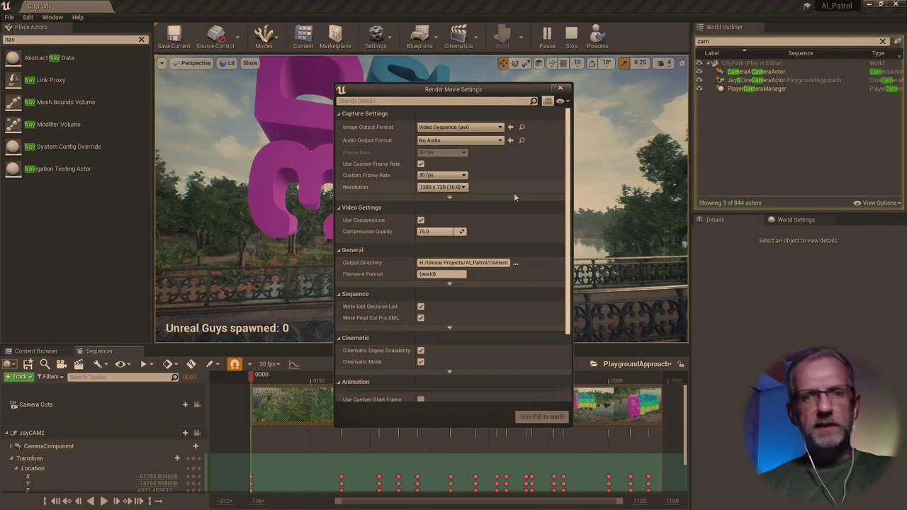
pyautogui.click(494, 141)
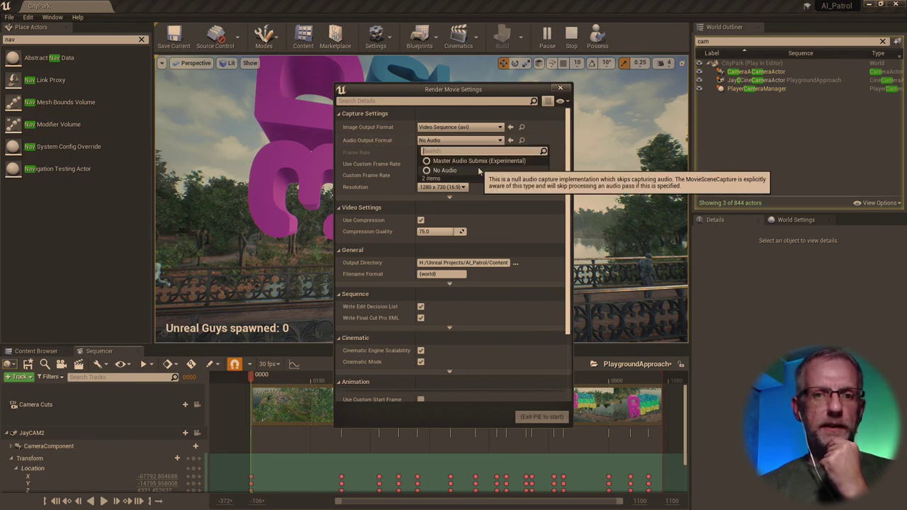
pyautogui.click(443, 170)
pyautogui.click(496, 140)
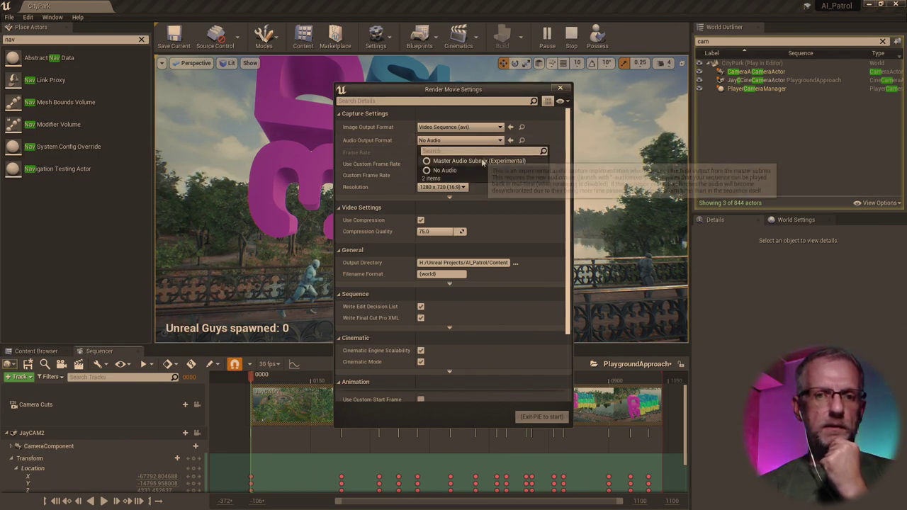
pyautogui.click(482, 152)
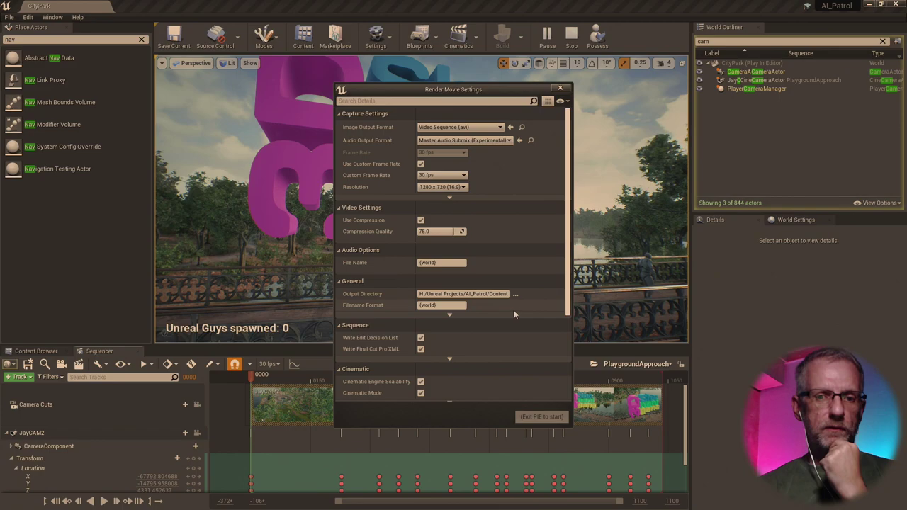
pyautogui.click(448, 317)
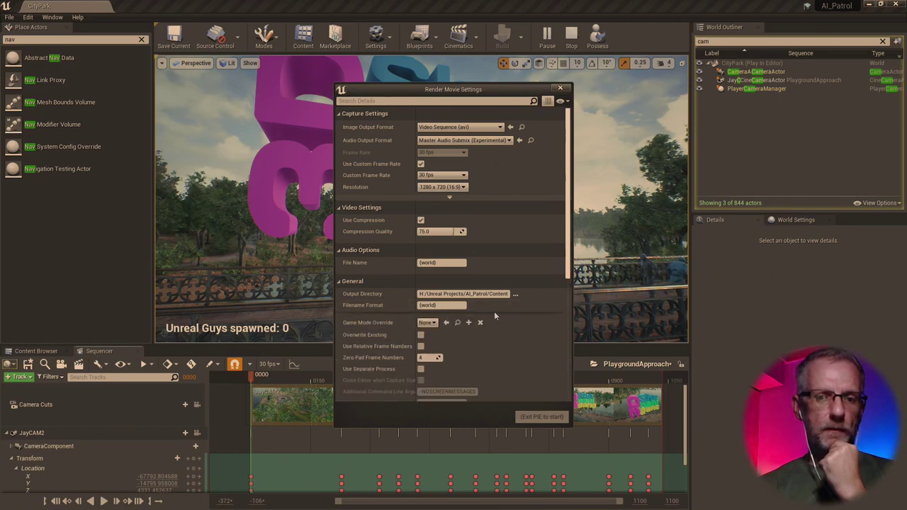
pyautogui.scroll(-3, 506, 312)
pyautogui.scroll(-4, 506, 316)
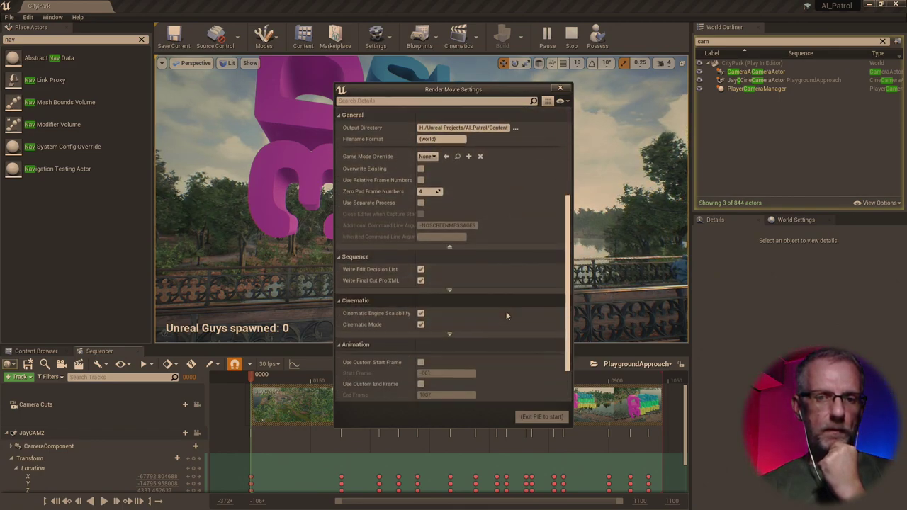
pyautogui.click(560, 88)
pyautogui.click(571, 45)
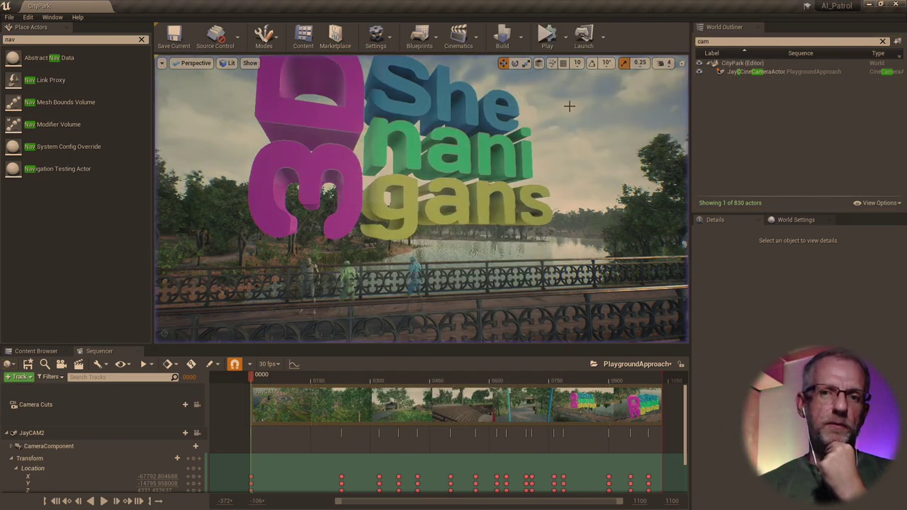
# - In Render Movie Settings, uncheck Use Custom Frame Rate and start the movie capture
pyautogui.click(80, 365)
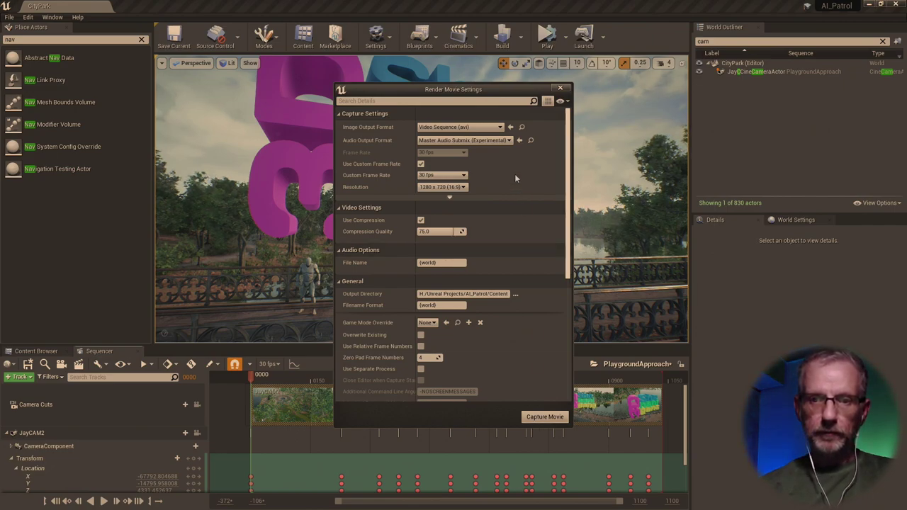
pyautogui.click(421, 163)
pyautogui.click(544, 418)
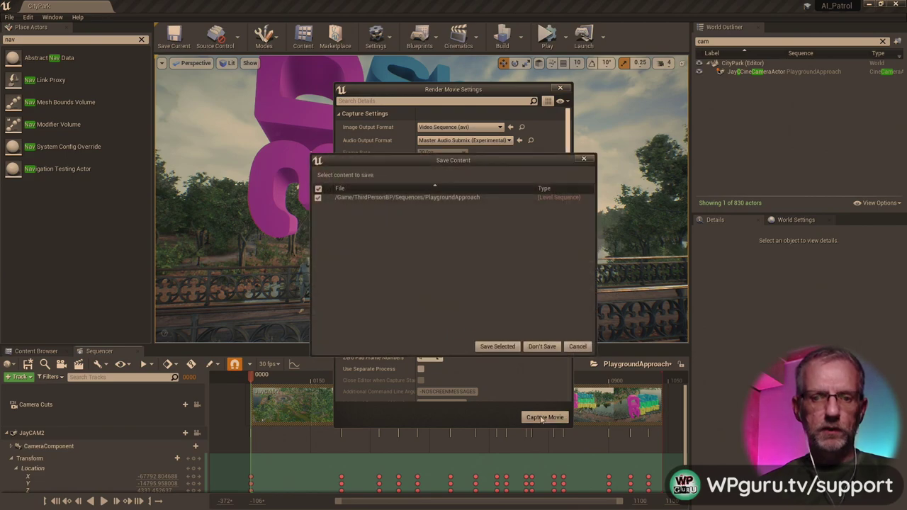
# - Save the PlaygroundApproach level sequence from the Save Content prompt
pyautogui.click(505, 346)
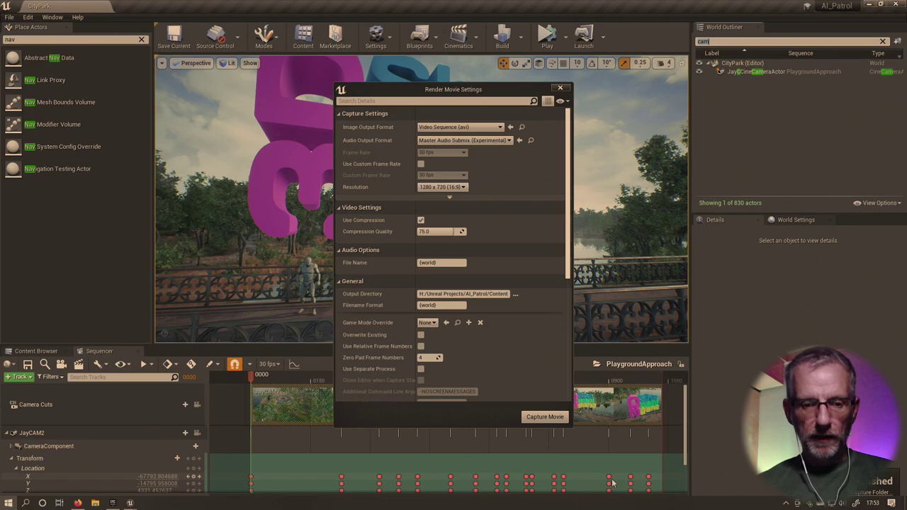
# - Import the externally changed file and close Render Movie Settings
pyautogui.click(8, 503)
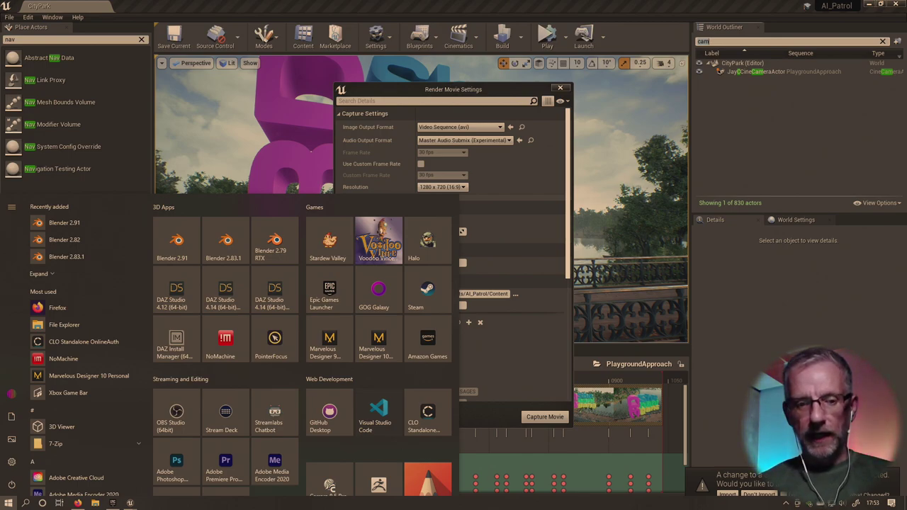
pyautogui.click(734, 498)
pyautogui.click(728, 495)
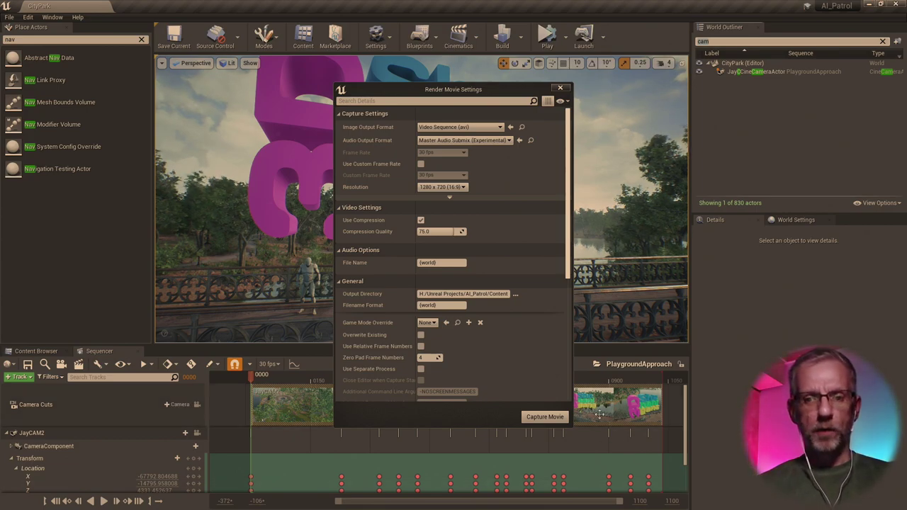
pyautogui.click(568, 91)
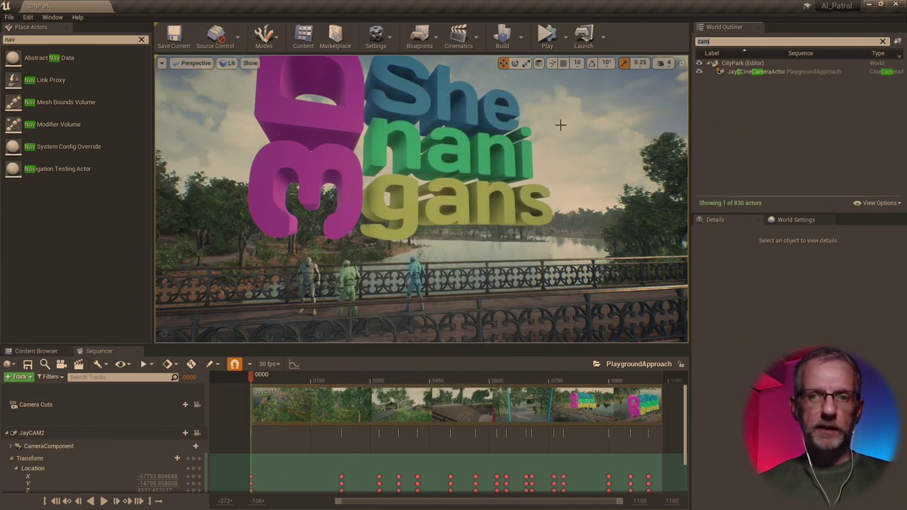
# - Switch back to the Unreal editor window and bring up the Windows Start menu
pyautogui.hotkey('alt', 'Tab')
pyautogui.hotkey('alt', 'shift', 'Tab')
pyautogui.press('super')
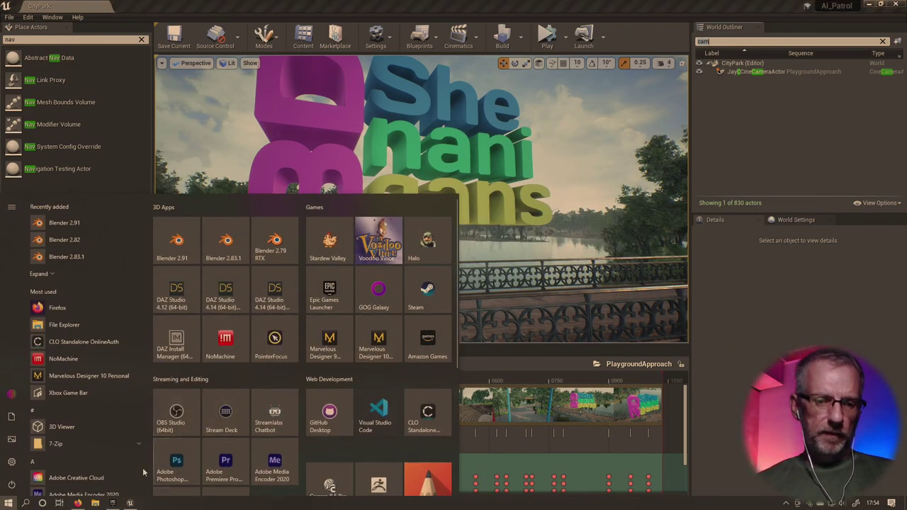
# - In File Explorer, browse to Footage 1TB (H:) > Unreal Projects > AI_Patrol > Saved
pyautogui.click(97, 504)
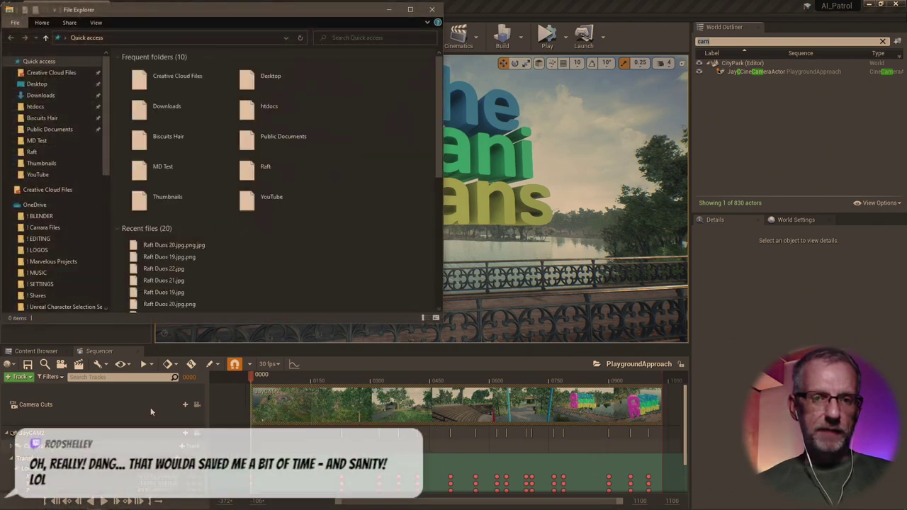
pyautogui.scroll(-15, 67, 225)
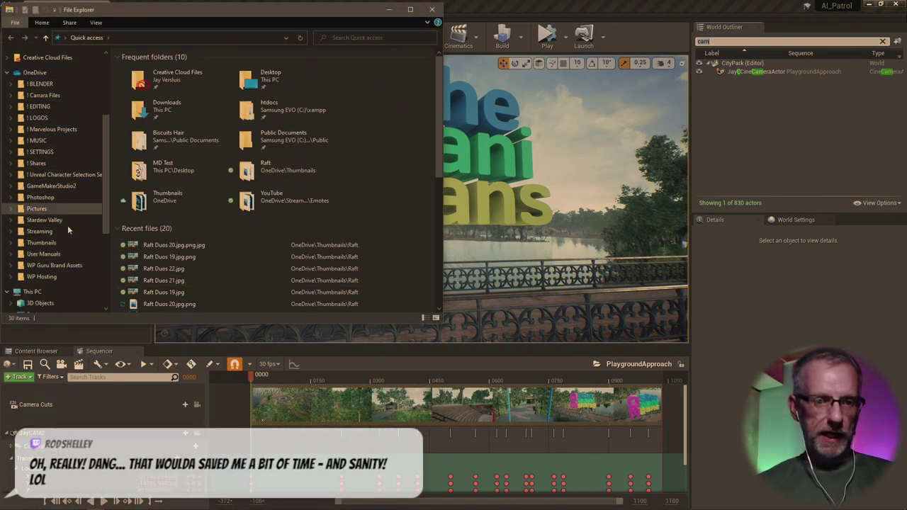
pyautogui.click(64, 275)
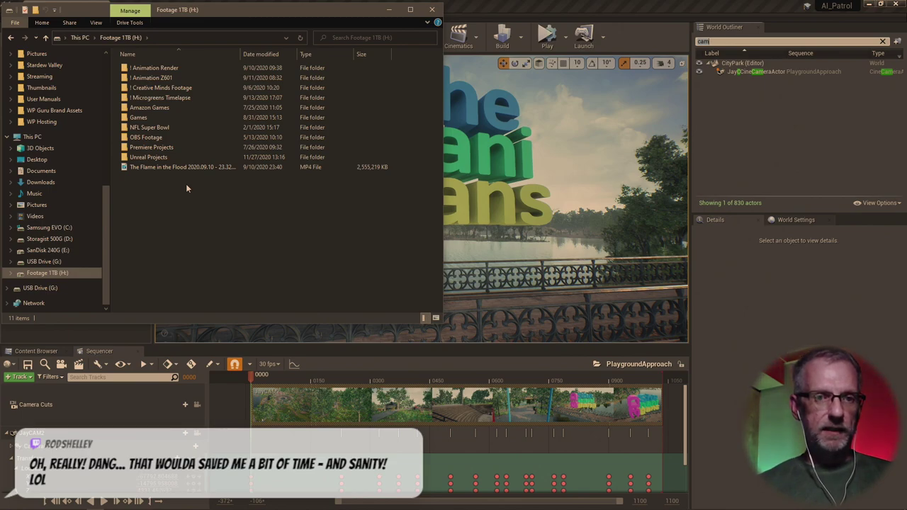
pyautogui.click(165, 159)
pyautogui.doubleClick(163, 157)
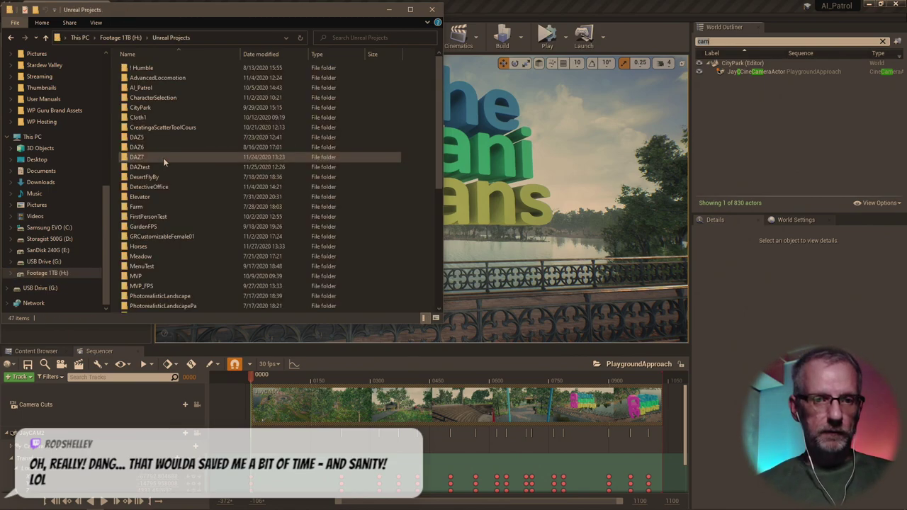
pyautogui.doubleClick(163, 88)
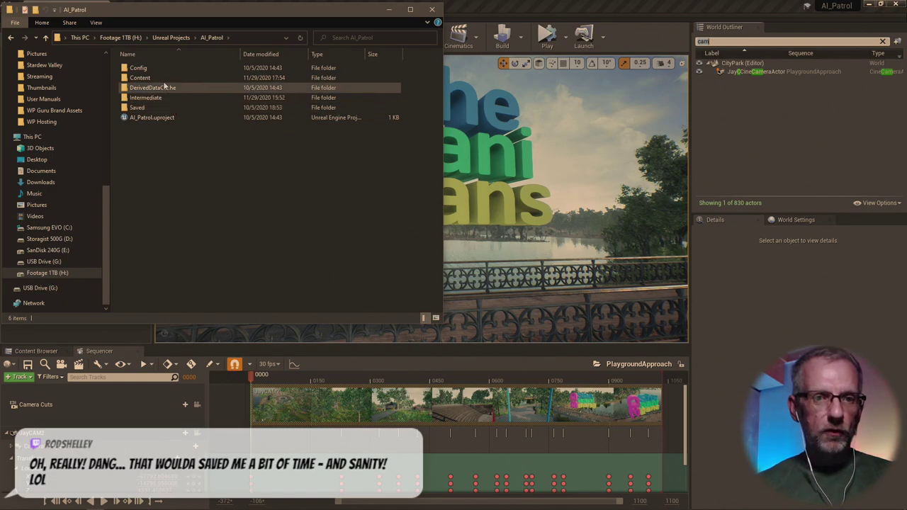
pyautogui.doubleClick(157, 107)
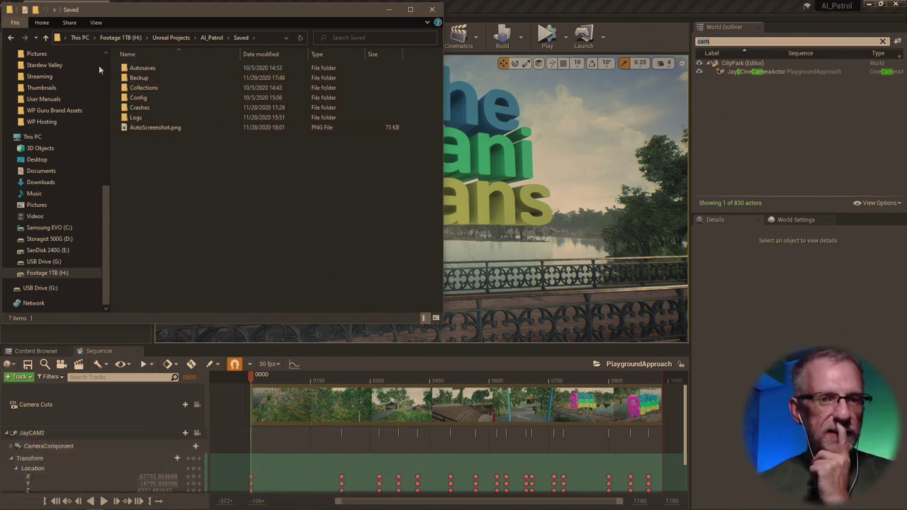
# - Go back up to AI_Patrol, close File Explorer and reopen the movie render settings
pyautogui.click(46, 40)
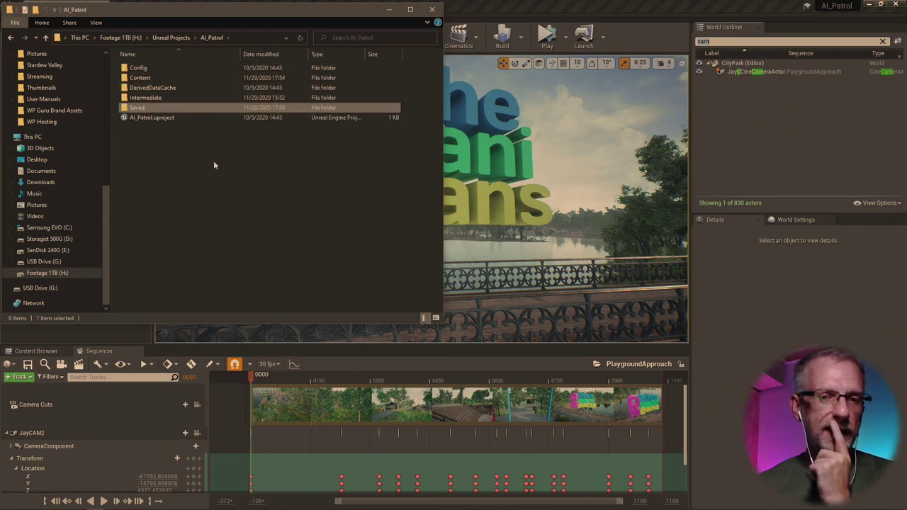
pyautogui.click(433, 10)
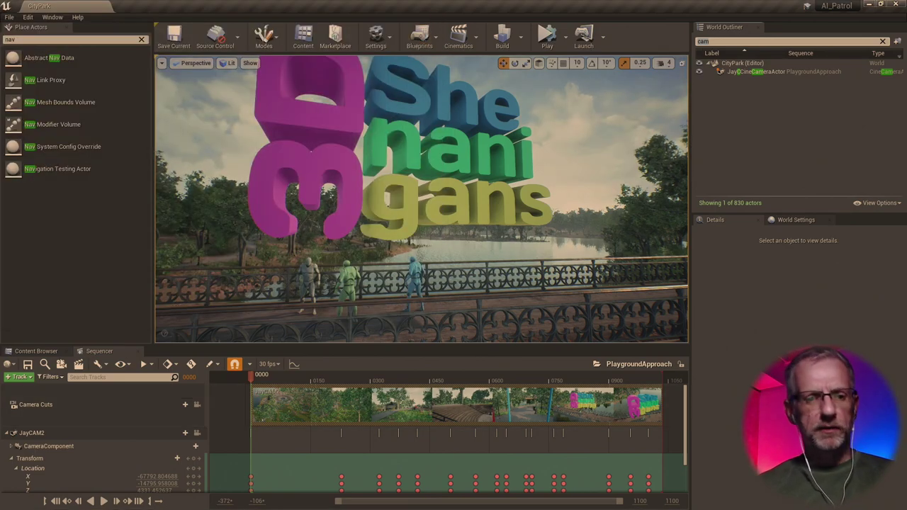
pyautogui.click(79, 363)
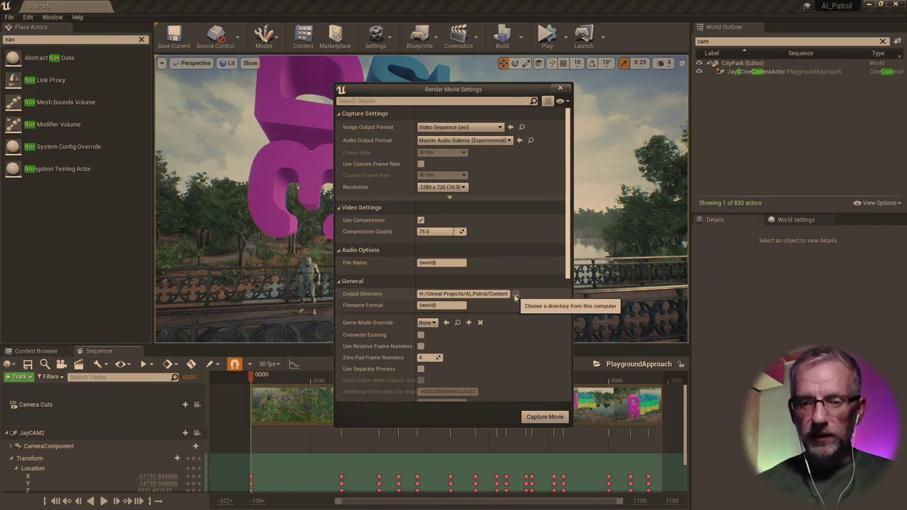
# - Switch to Render Movie Settings to check the Output Directory, then launch File Explorer
pyautogui.hotkey('alt', 'Tab')
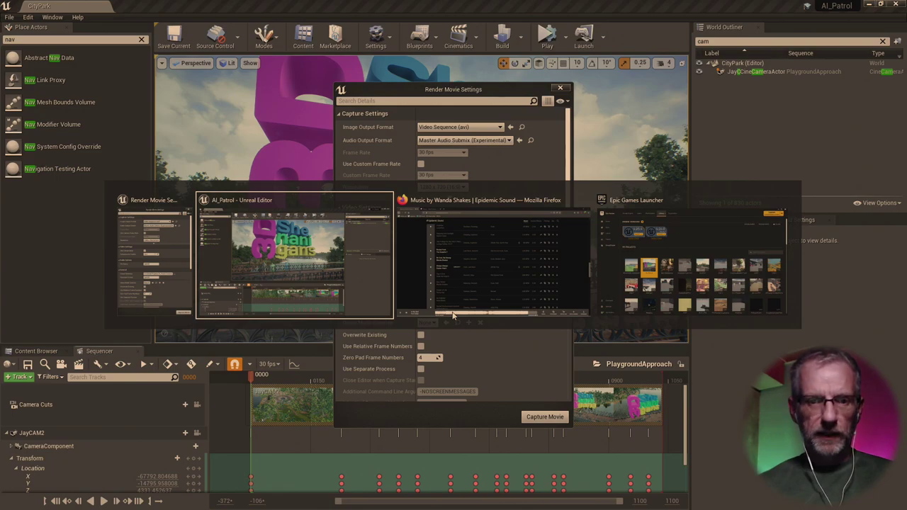
pyautogui.hotkey('alt', 'Tab')
pyautogui.hotkey('alt', 'Tab')
pyautogui.hotkey('alt', 'Tab')
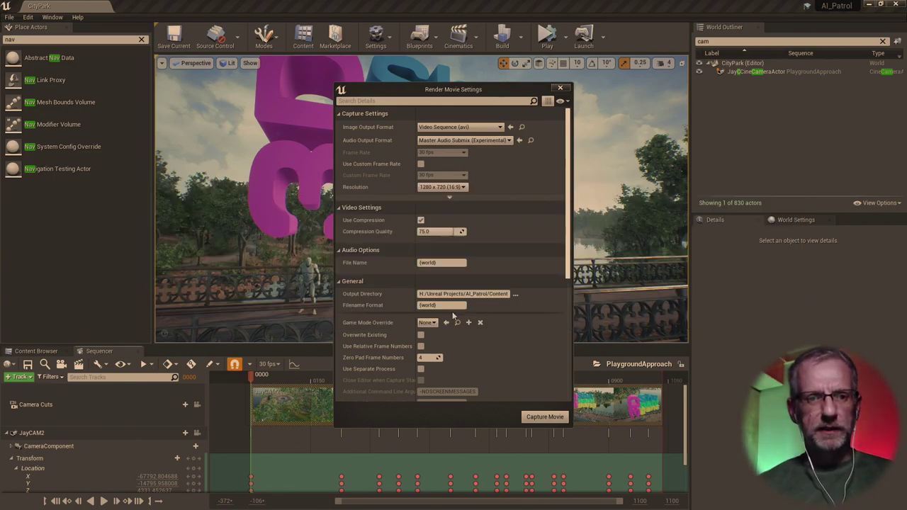
pyautogui.press('super')
pyautogui.click(95, 503)
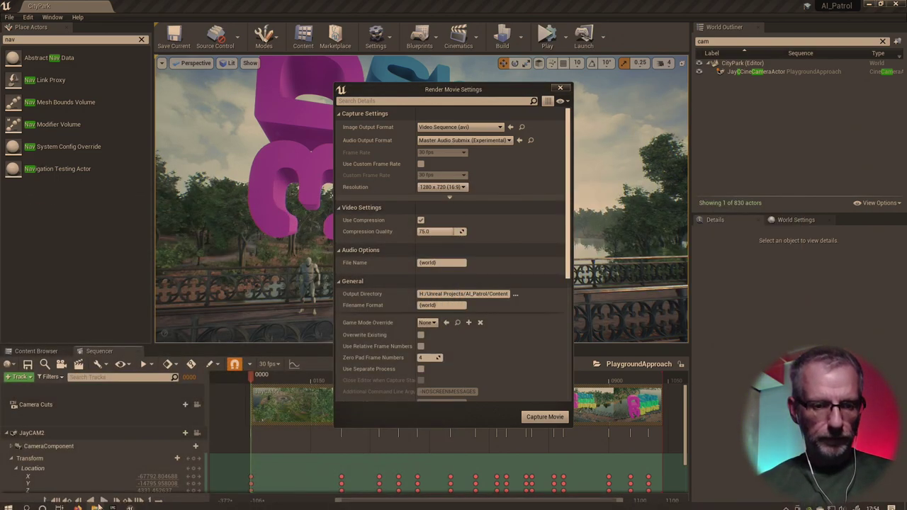
pyautogui.scroll(-4, 63, 259)
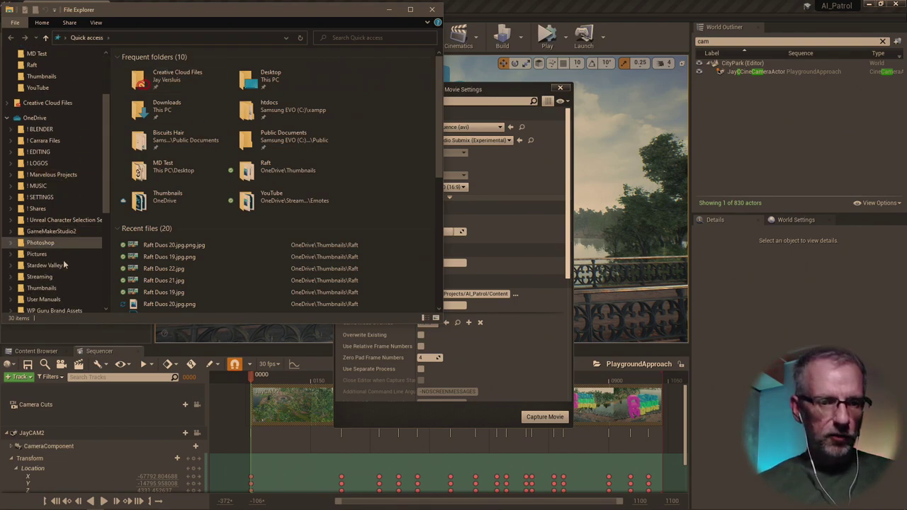
# - Go to H: > Unreal Projects > AI_Patrol > Content and play CityPark.avi
pyautogui.scroll(-4, 63, 278)
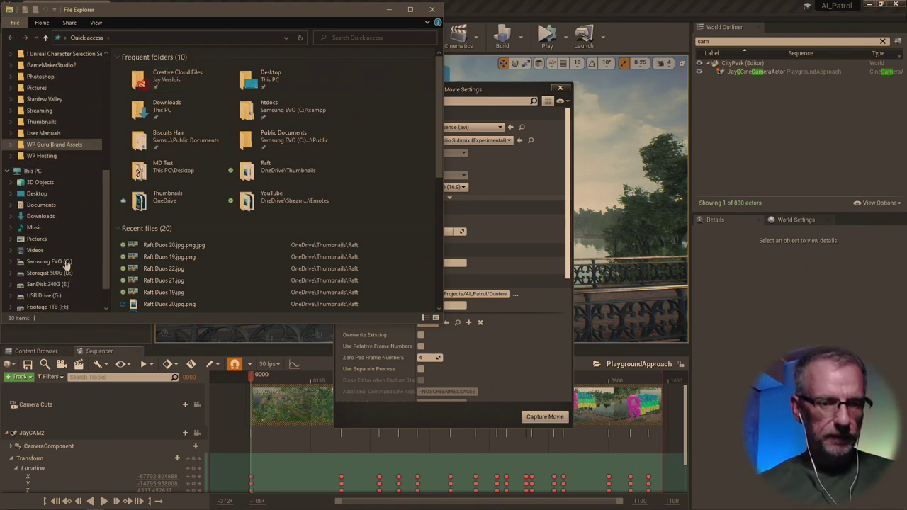
pyautogui.click(62, 296)
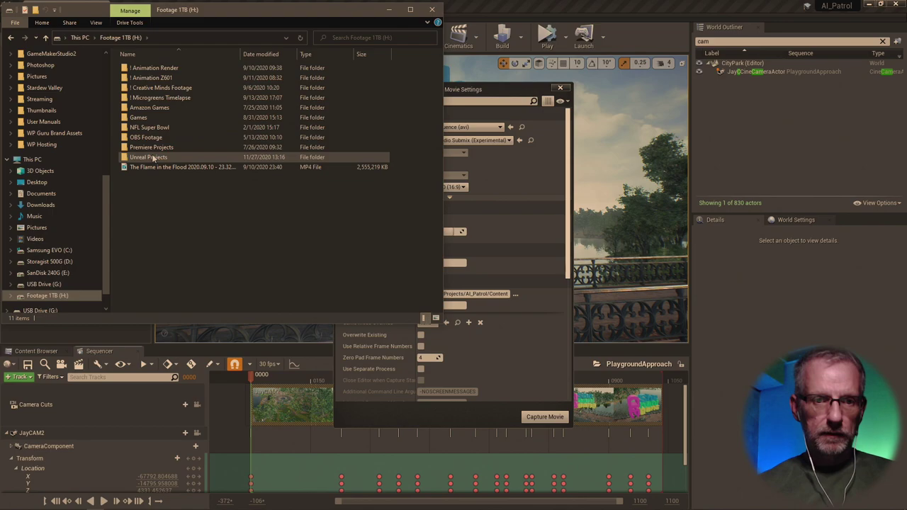
pyautogui.doubleClick(149, 157)
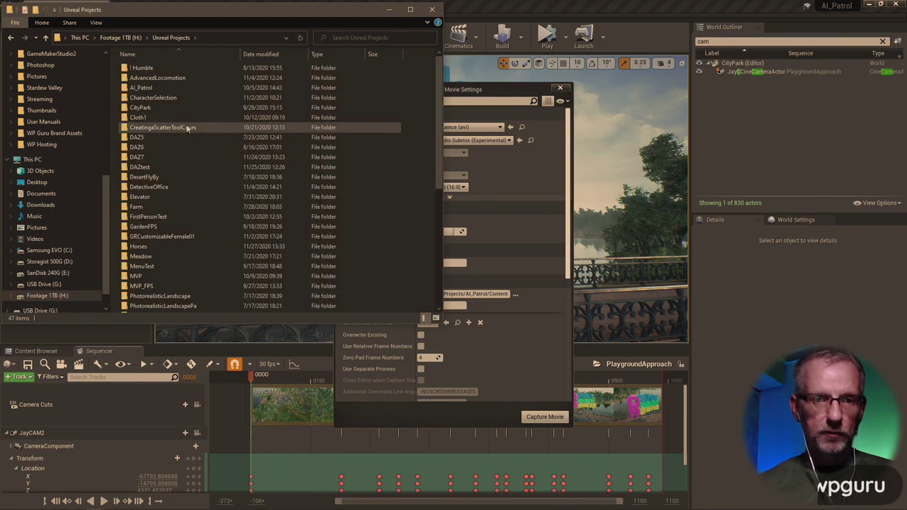
pyautogui.doubleClick(180, 88)
pyautogui.doubleClick(162, 77)
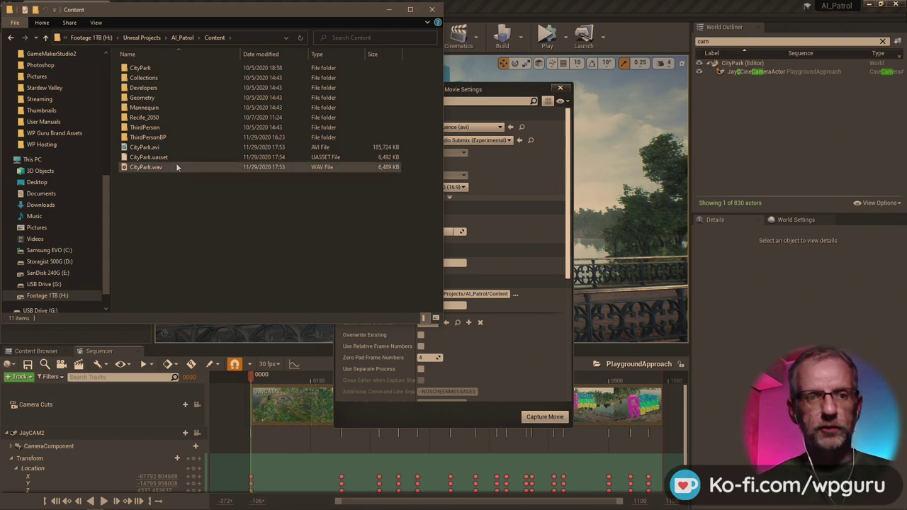
pyautogui.click(162, 147)
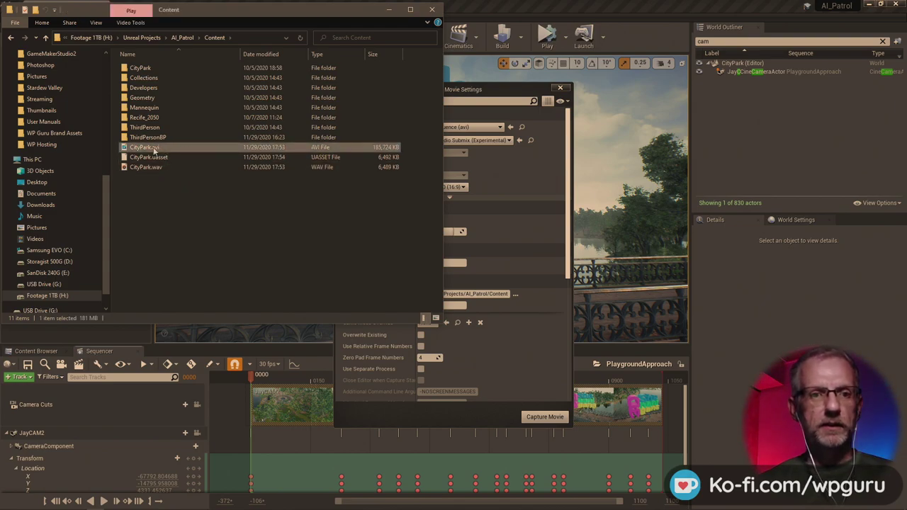
pyautogui.doubleClick(152, 147)
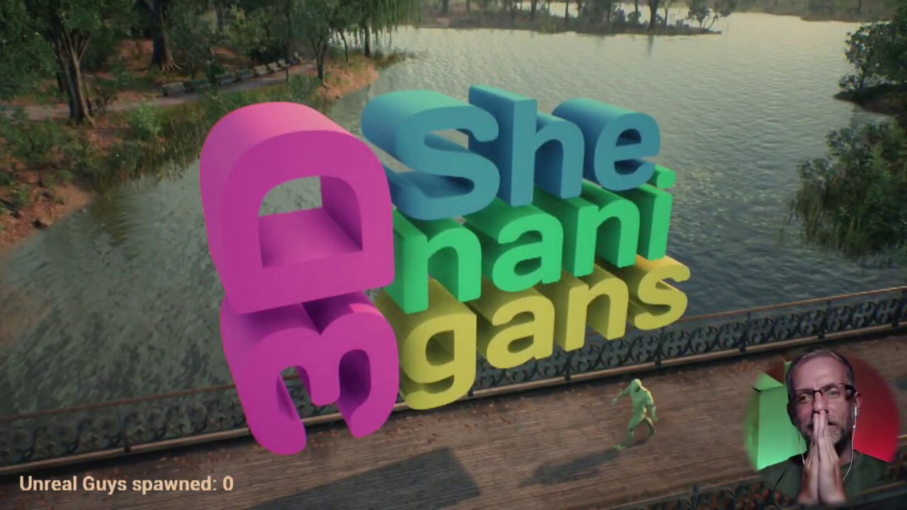
# - Pause and resume the CityPark video, then close the player and Render Movie Settings
pyautogui.press('space')
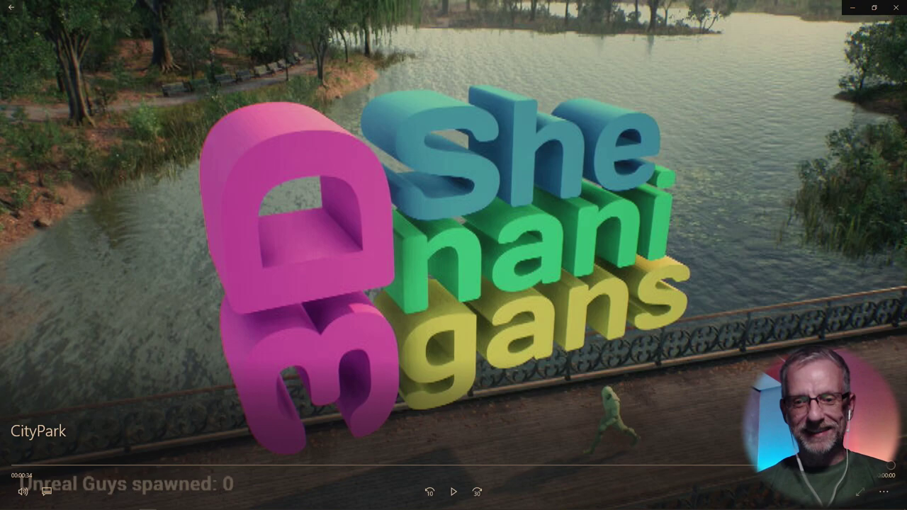
pyautogui.click(454, 492)
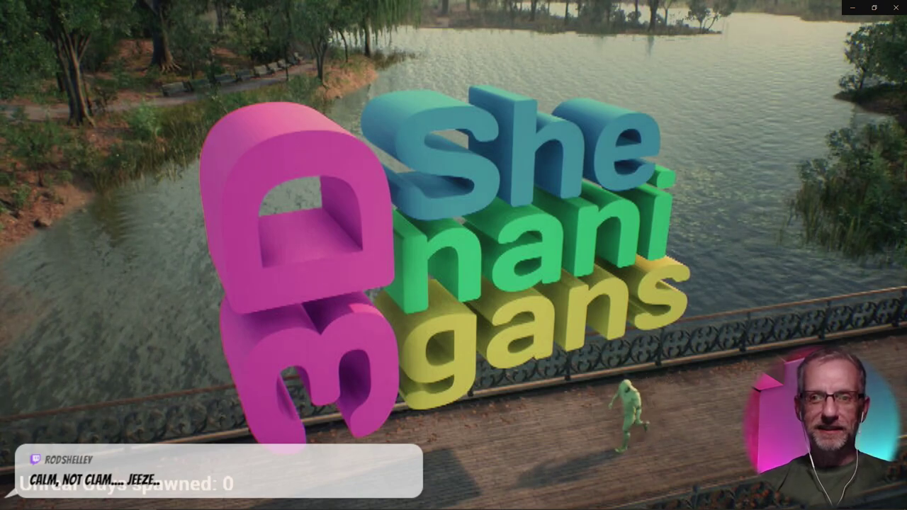
pyautogui.moveTo(733, 375)
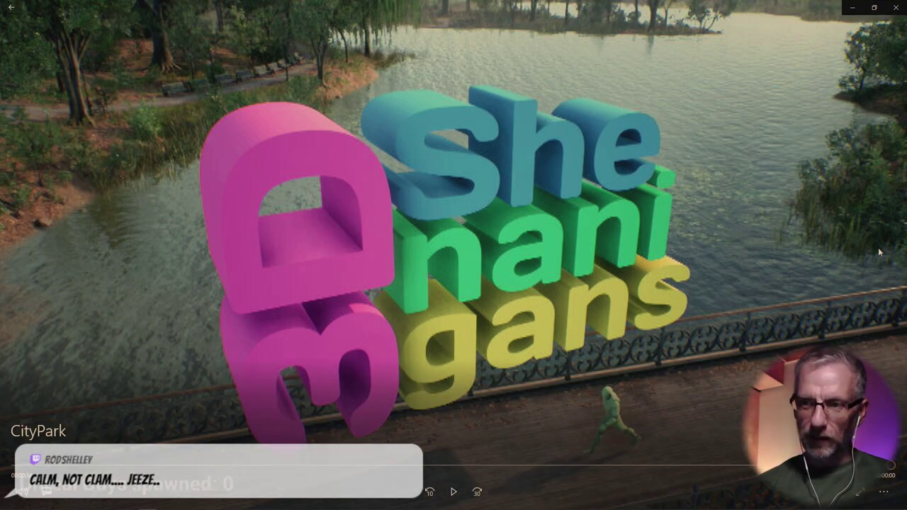
pyautogui.click(894, 9)
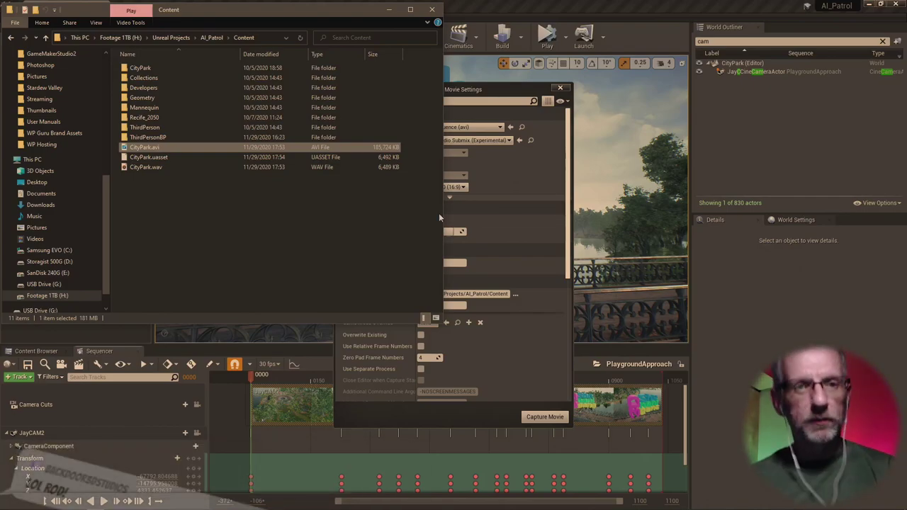
pyautogui.click(560, 87)
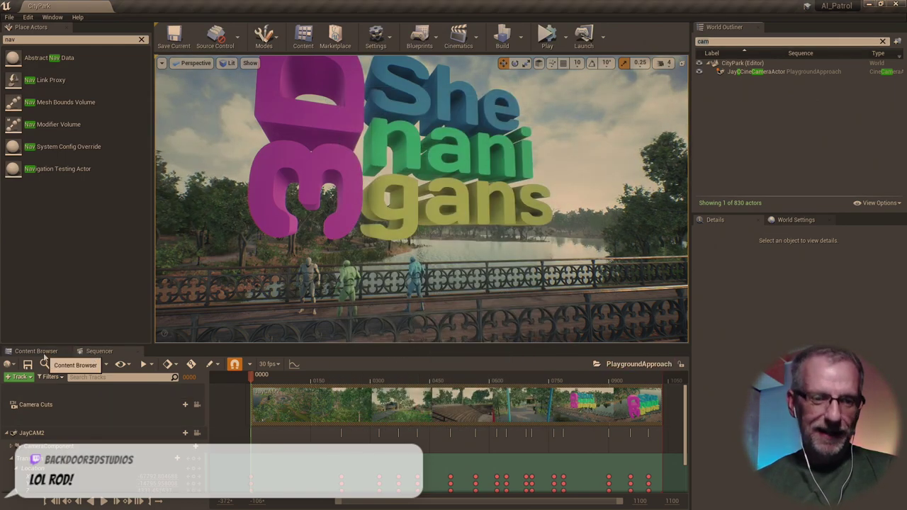
# - Enlarge the level viewport and Alt-drag a copy of the blue enemy along the bridge
pyautogui.click(50, 350)
pyautogui.moveTo(394, 348); pyautogui.dragTo(396, 388)
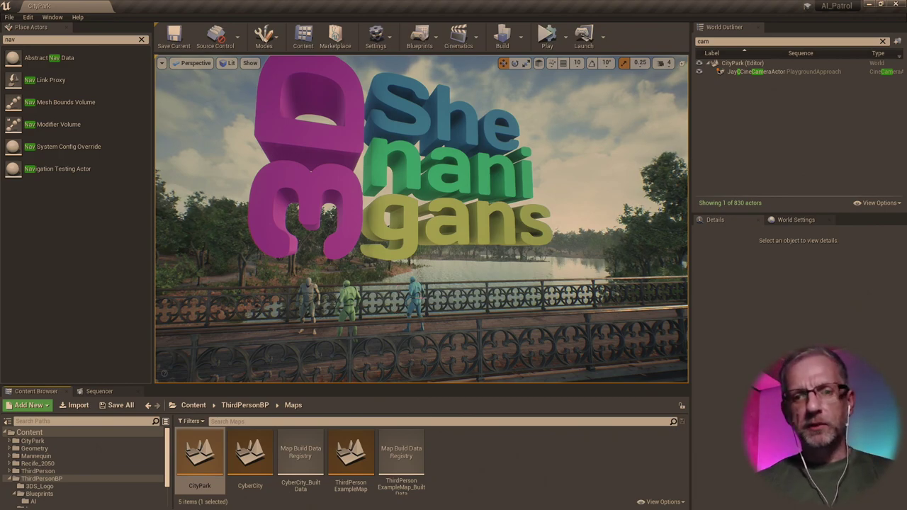
pyautogui.click(411, 302)
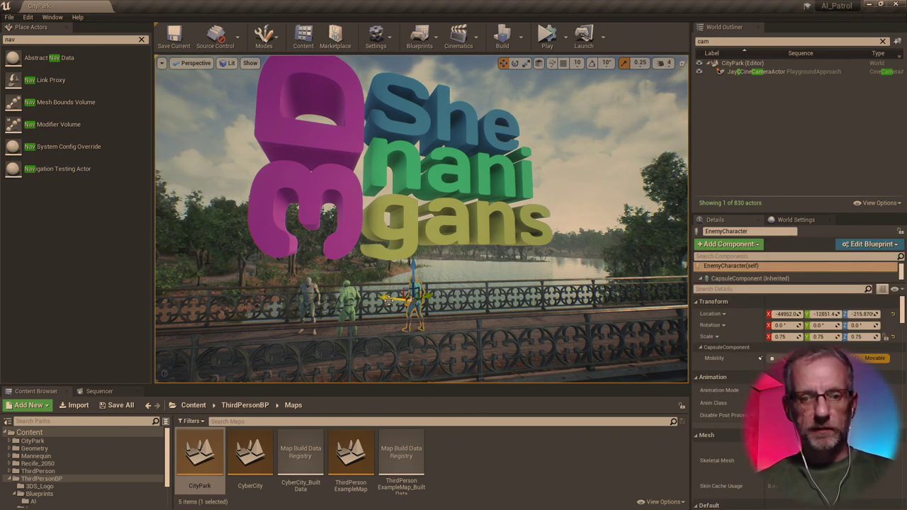
pyautogui.keyDown('alt'); pyautogui.moveTo(389, 299); pyautogui.dragTo(471, 301); pyautogui.keyUp('alt')
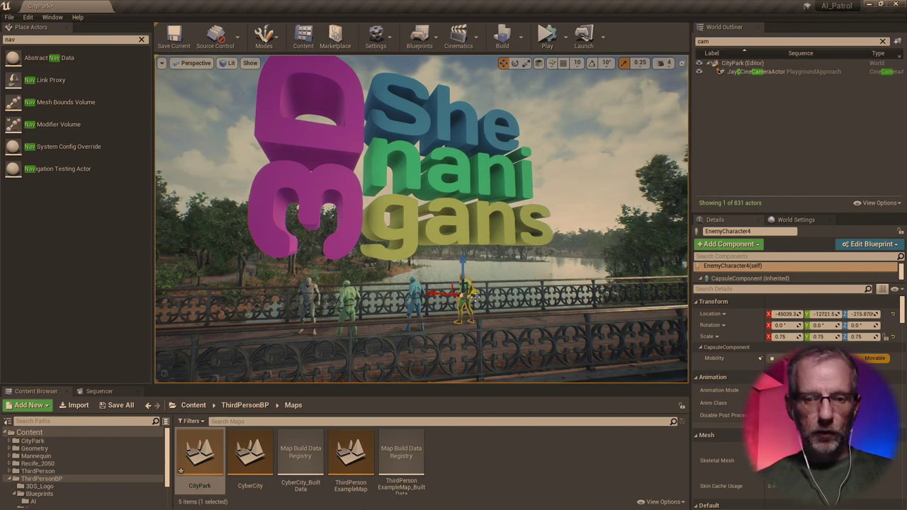
# - Select the four enemy characters and try duplicating them along the bridge, undoing the copies
pyautogui.keyDown('ctrl'); pyautogui.click(412, 303); pyautogui.keyUp('ctrl')
pyautogui.keyDown('ctrl'); pyautogui.click(348, 307); pyautogui.keyUp('ctrl')
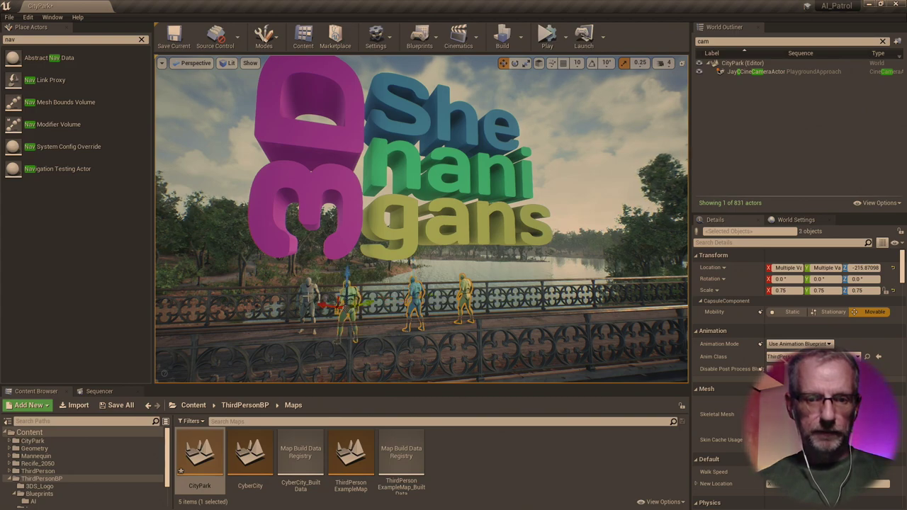
pyautogui.keyDown('ctrl'); pyautogui.click(309, 301); pyautogui.keyUp('ctrl')
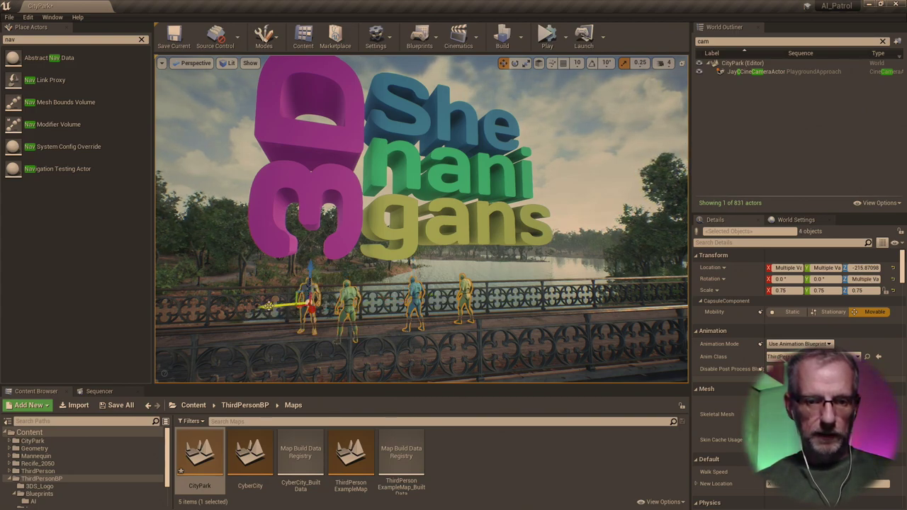
pyautogui.hotkey('ctrl', 'w')
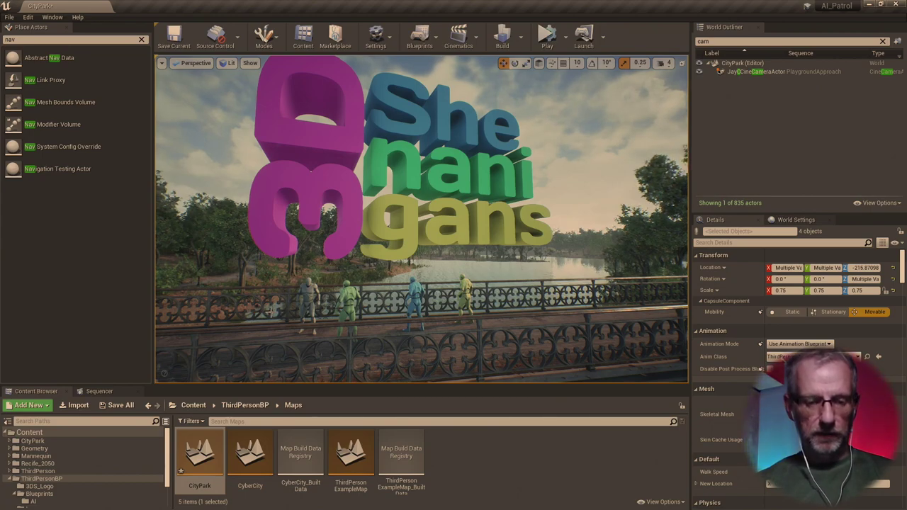
pyautogui.hotkey('ctrl', 'z')
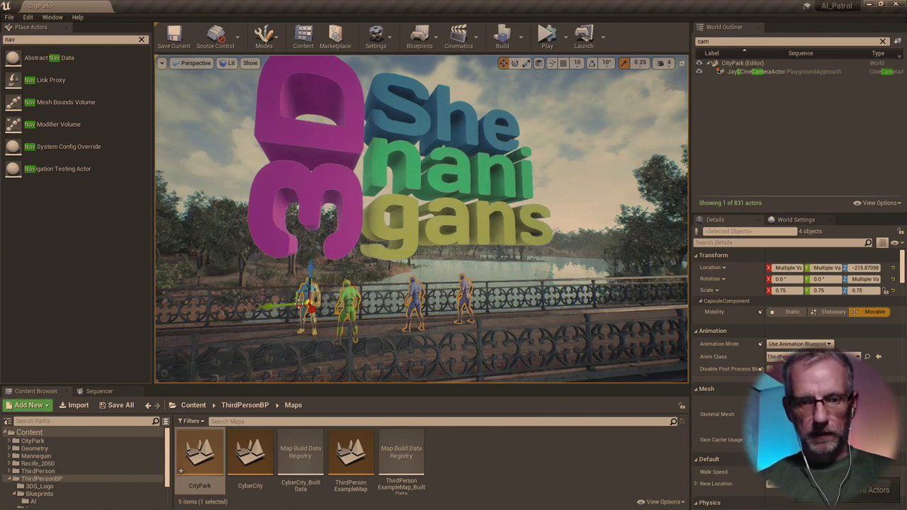
pyautogui.keyDown('alt'); pyautogui.moveTo(310, 305); pyautogui.dragTo(320, 266); pyautogui.keyUp('alt')
pyautogui.moveTo(319, 266); pyautogui.dragTo(320, 294, button='right')
pyautogui.hotkey('ctrl', 'z')
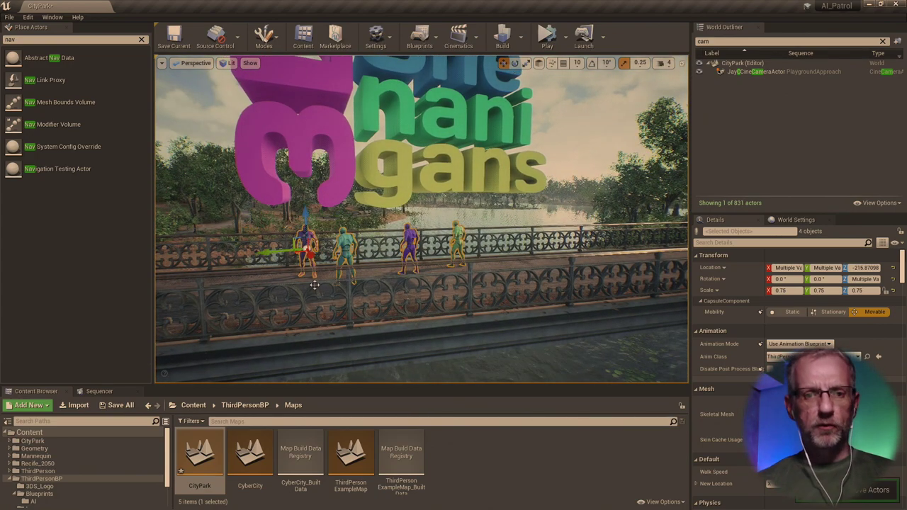
pyautogui.moveTo(438, 241); pyautogui.dragTo(470, 257, button='right')
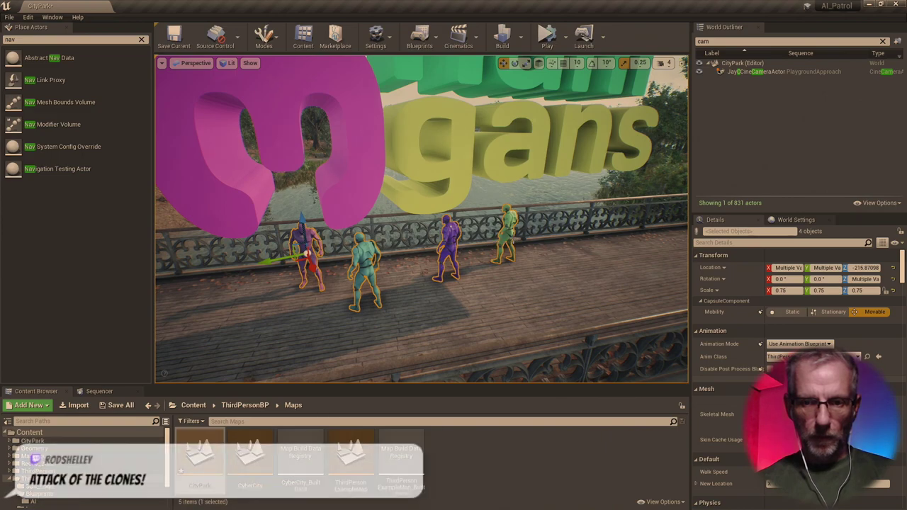
# - Rotate EnemyCharacter4 to face about -64 degrees
pyautogui.click(225, 174)
pyautogui.click(512, 241)
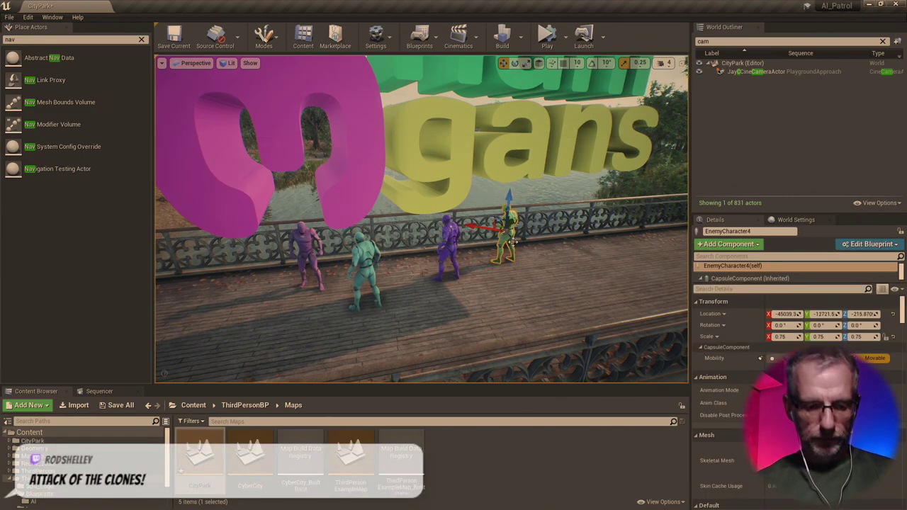
pyautogui.press('e')
pyautogui.moveTo(539, 249); pyautogui.dragTo(436, 236)
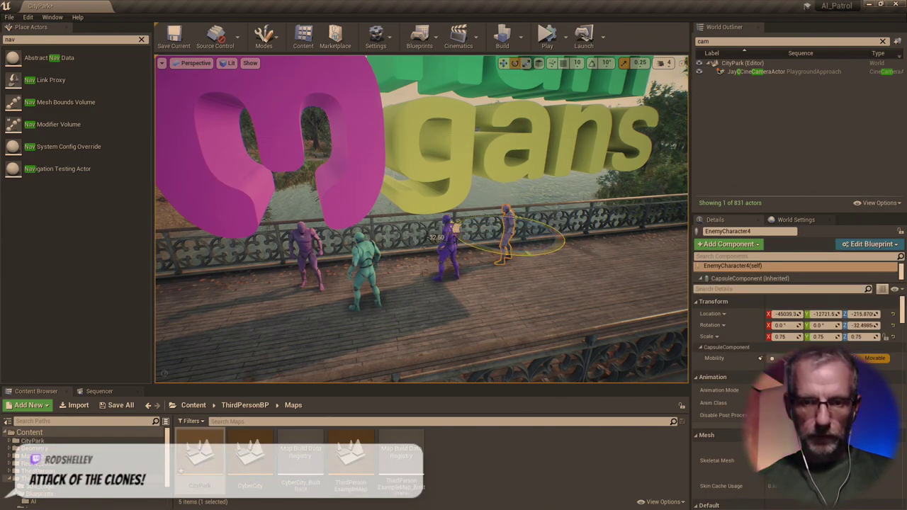
pyautogui.moveTo(547, 253); pyautogui.dragTo(475, 250)
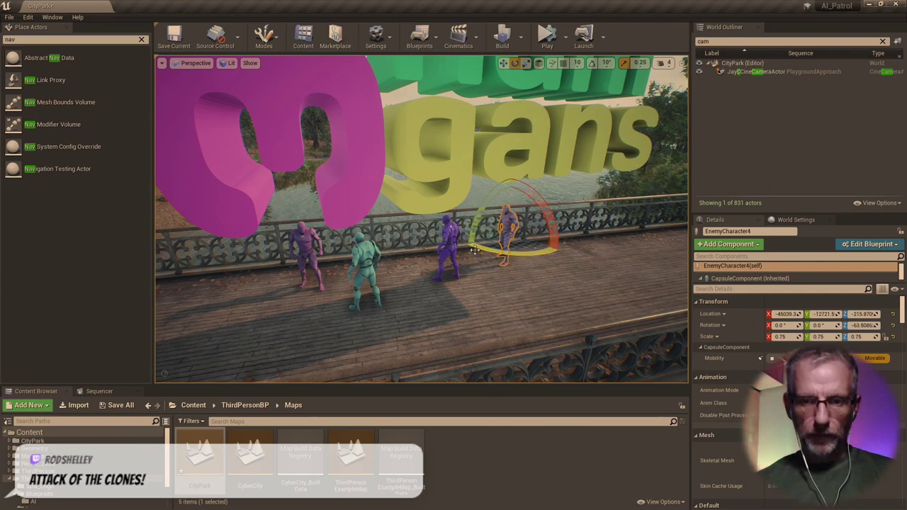
# - Slide EnemyCharacter5 along the railing, place another enemy copy, and clear the Outliner filter
pyautogui.press('w')
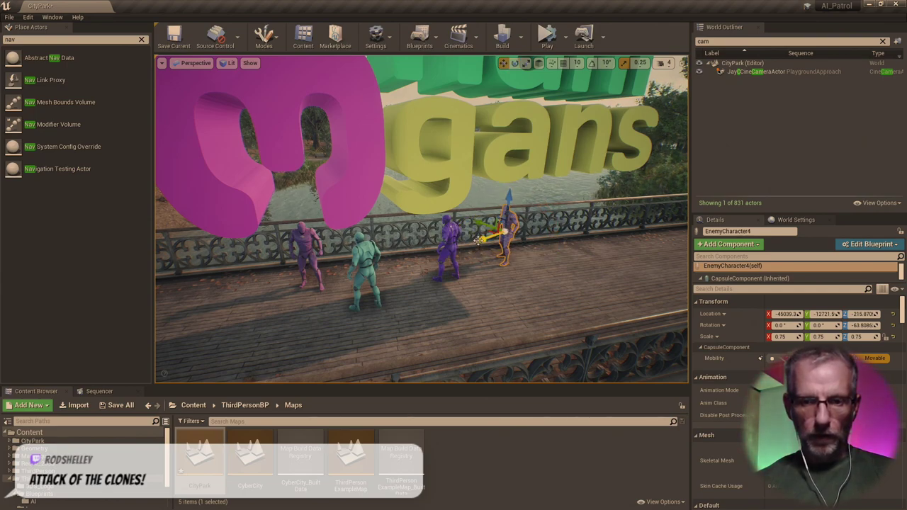
pyautogui.moveTo(518, 229); pyautogui.dragTo(638, 236)
pyautogui.moveTo(638, 236)
pyautogui.mouseDown(button='right')
pyautogui.moveTo(687, 238)
pyautogui.moveTo(621, 238)
pyautogui.mouseUp(button='right')
pyautogui.press('w')
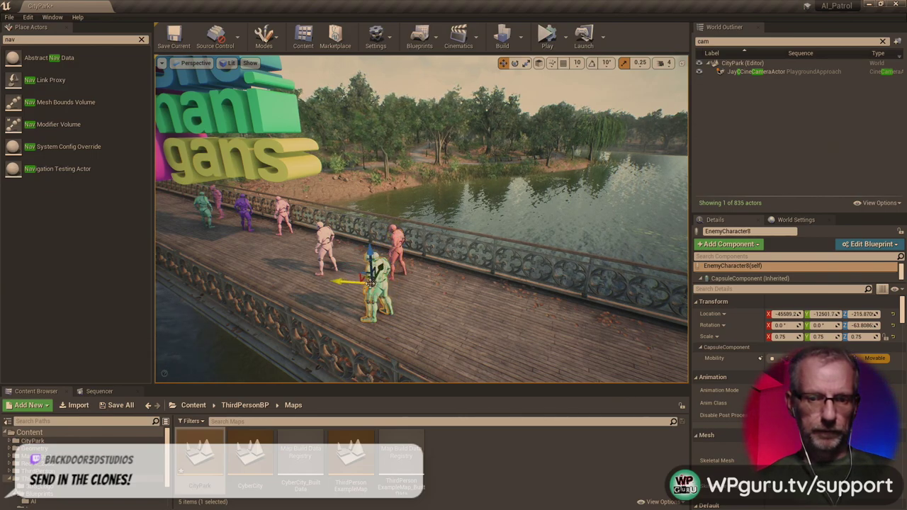
pyautogui.keyDown('alt'); pyautogui.moveTo(359, 285); pyautogui.dragTo(331, 279); pyautogui.keyUp('alt')
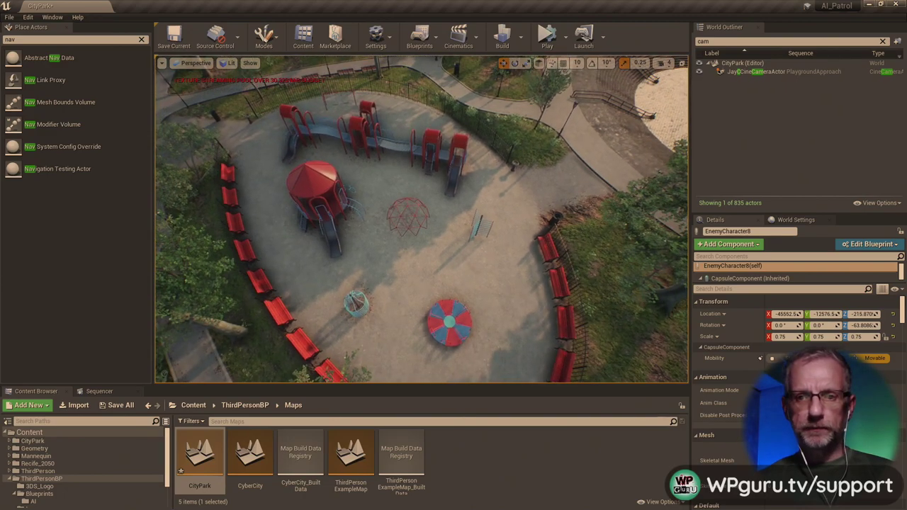
pyautogui.click(883, 41)
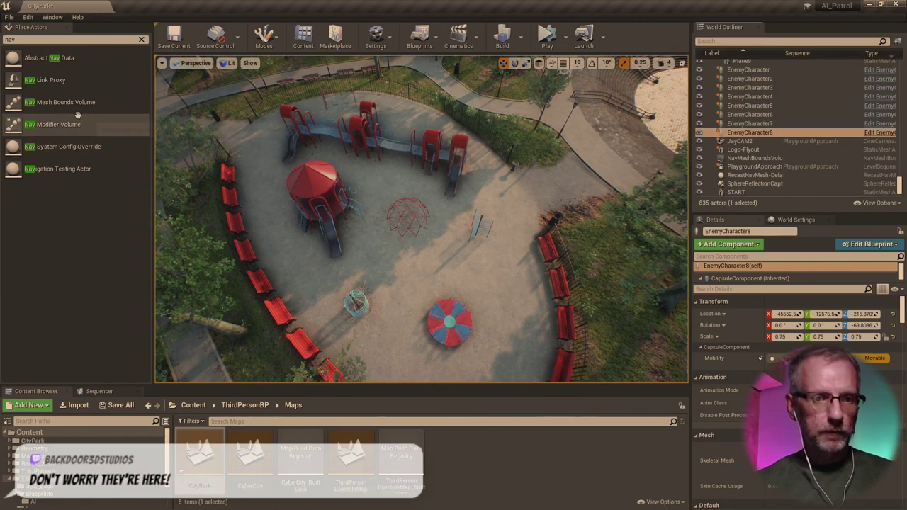
# - Drop a Nav Mesh Bounds Volume onto the playground and scale it to 6.75
pyautogui.moveTo(80, 104); pyautogui.dragTo(291, 207)
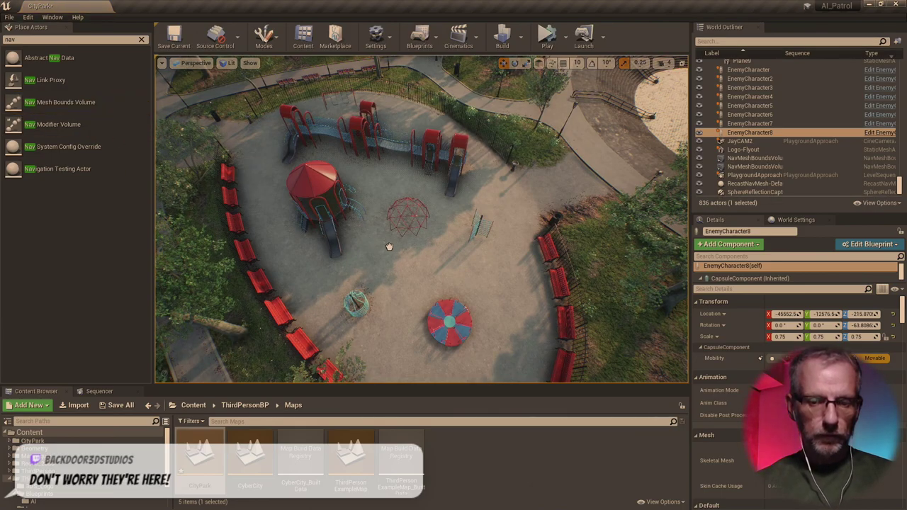
pyautogui.moveTo(389, 247); pyautogui.dragTo(388, 242)
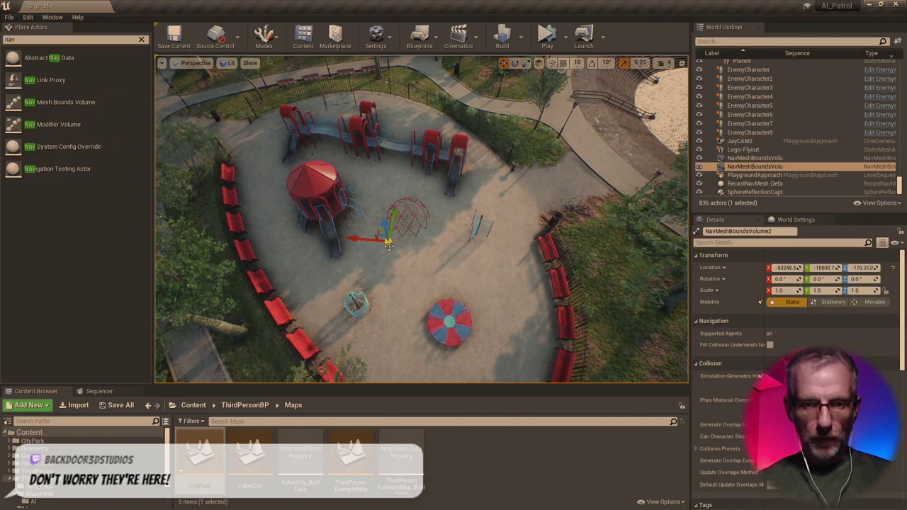
pyautogui.scroll(6, 389, 245)
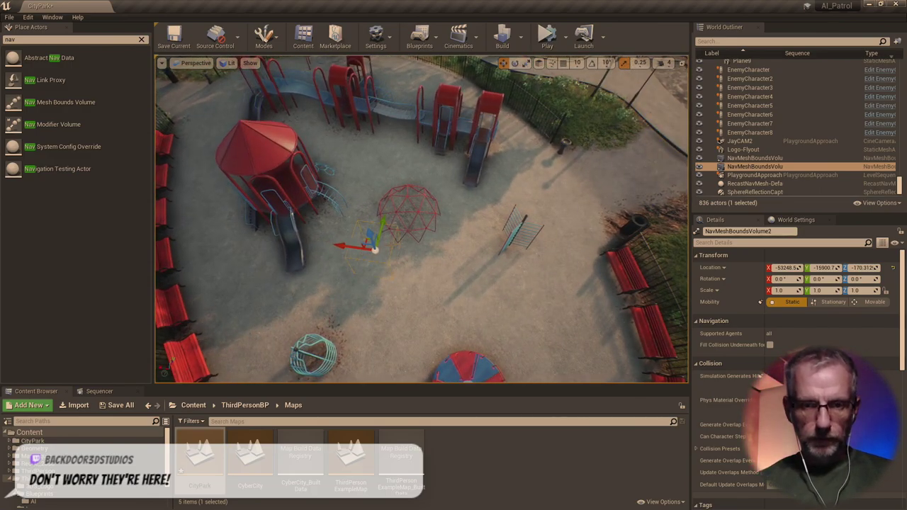
pyautogui.press('e')
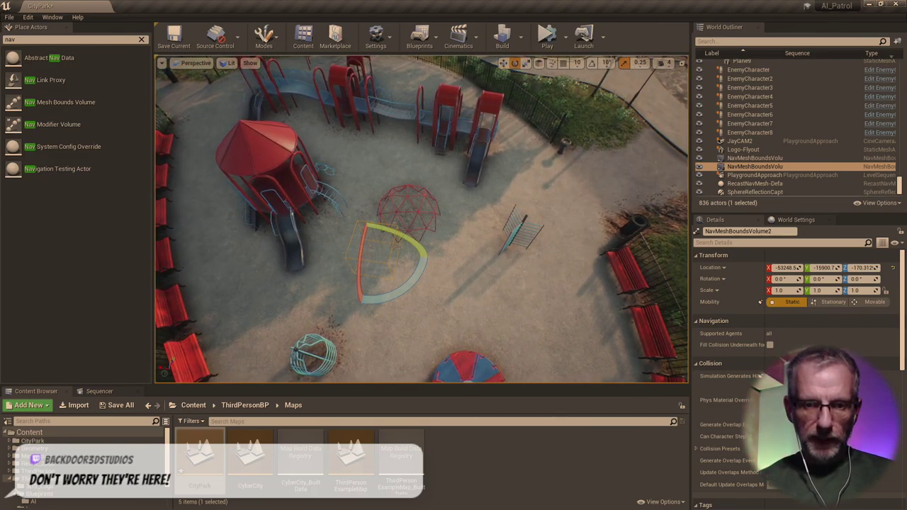
pyautogui.press('w')
pyautogui.press('r')
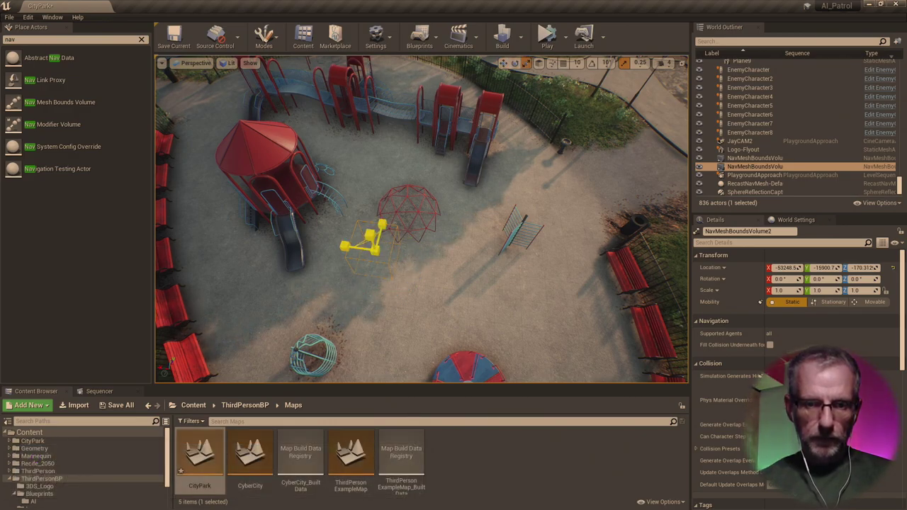
pyautogui.moveTo(365, 240); pyautogui.dragTo(401, 213)
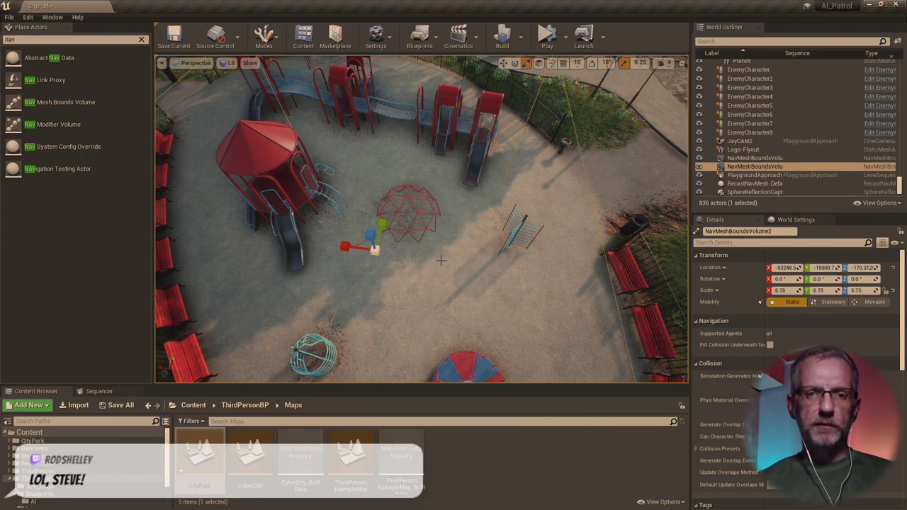
# - Move the nav mesh volume so it covers the far side of the playground
pyautogui.scroll(-10, 441, 261)
pyautogui.moveTo(448, 262); pyautogui.dragTo(448, 262, button='right')
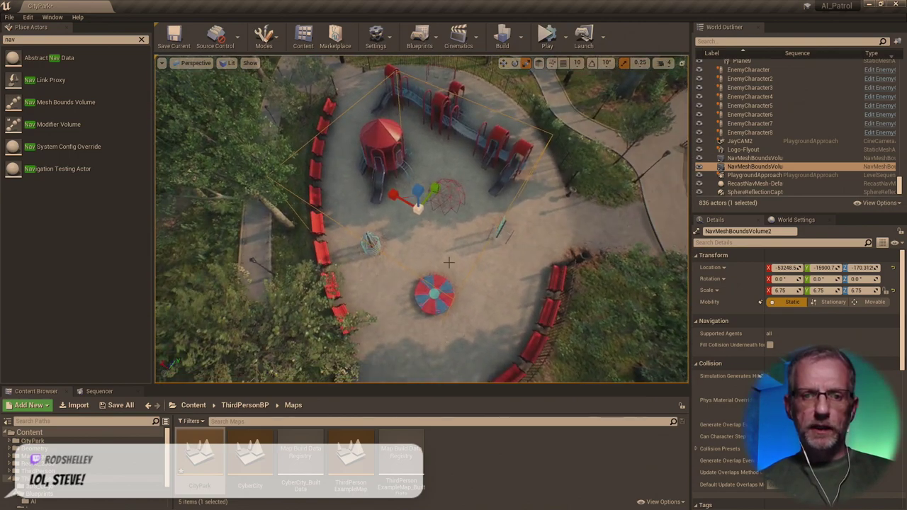
pyautogui.press('w')
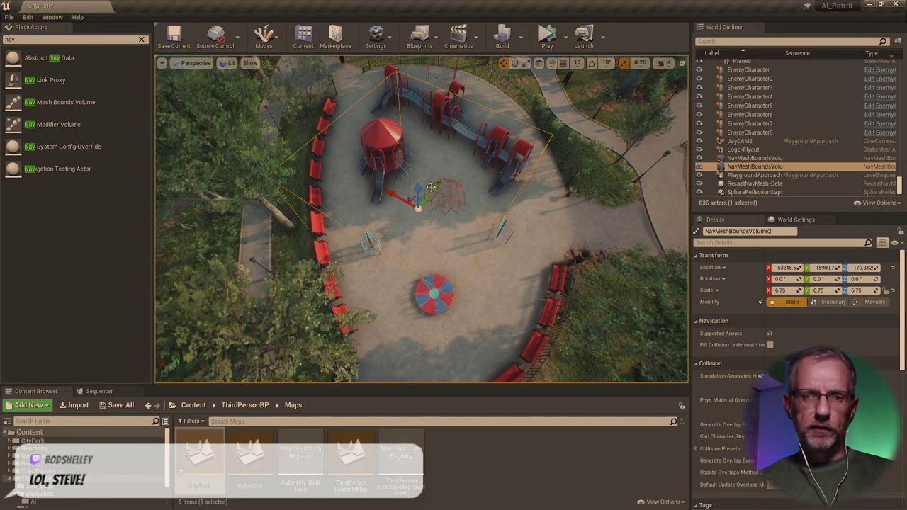
pyautogui.moveTo(429, 190); pyautogui.dragTo(363, 143)
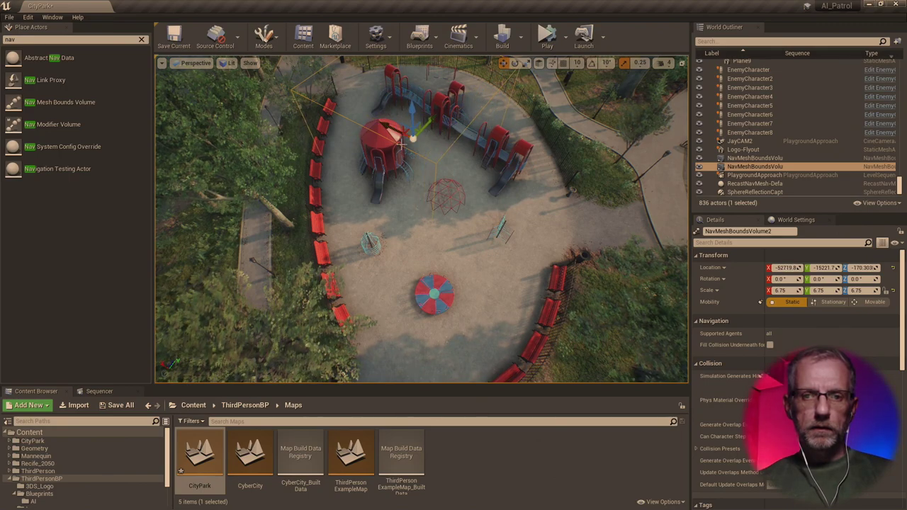
pyautogui.moveTo(427, 128); pyautogui.dragTo(445, 107)
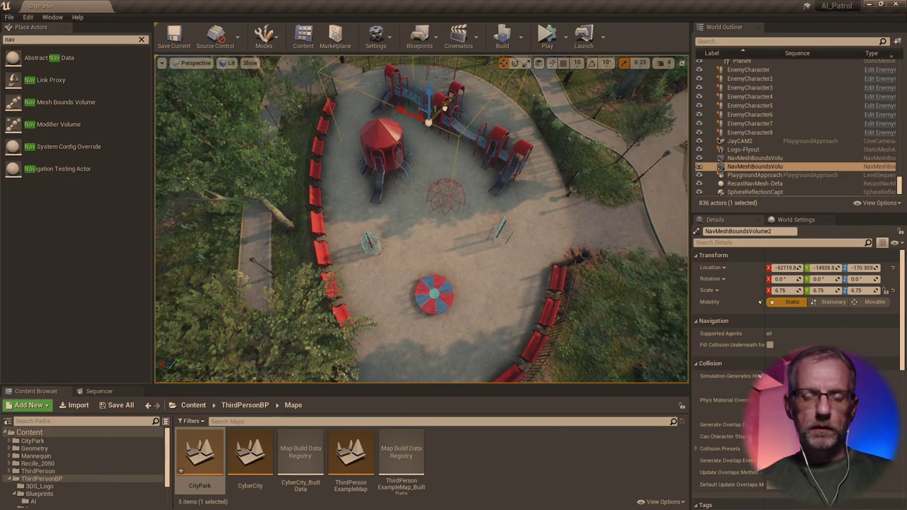
pyautogui.moveTo(422, 220); pyautogui.dragTo(411, 204, button='right')
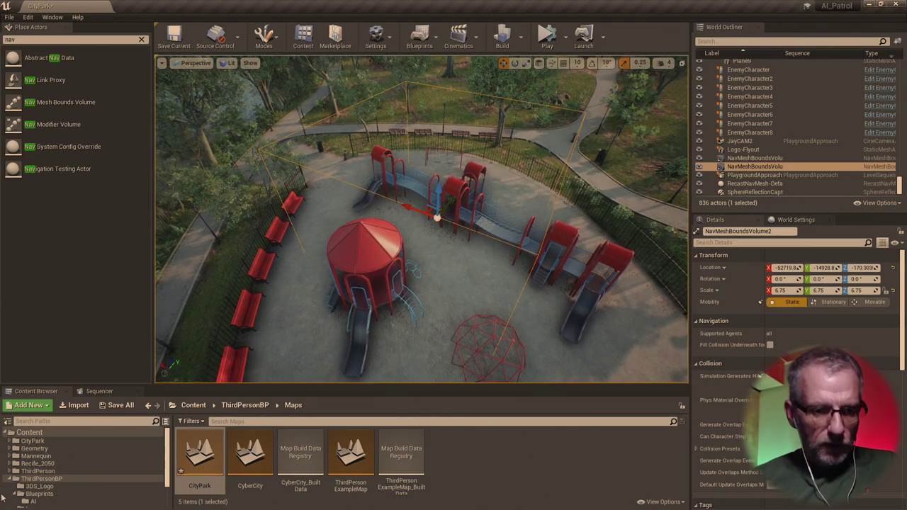
# - Browse to ThirdPersonBP > Blueprints > AI and select the EnemyCharacter asset
pyautogui.click(43, 480)
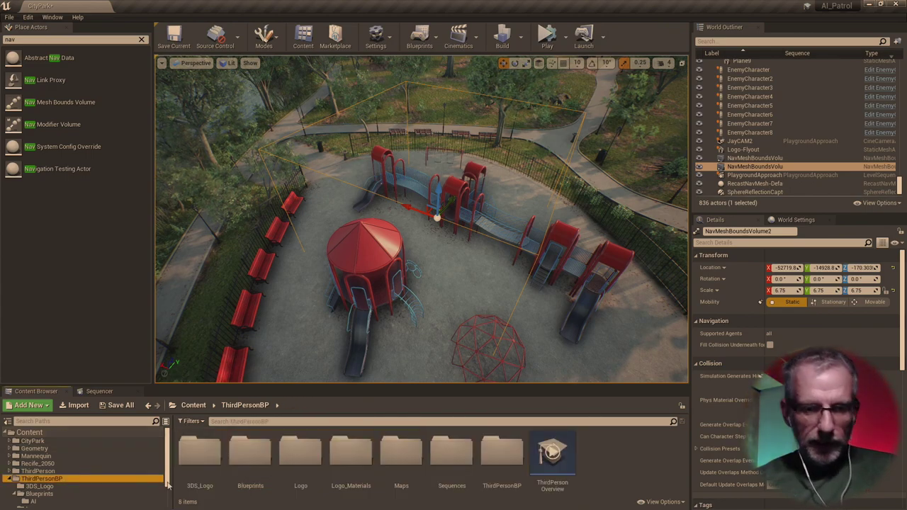
pyautogui.doubleClick(250, 457)
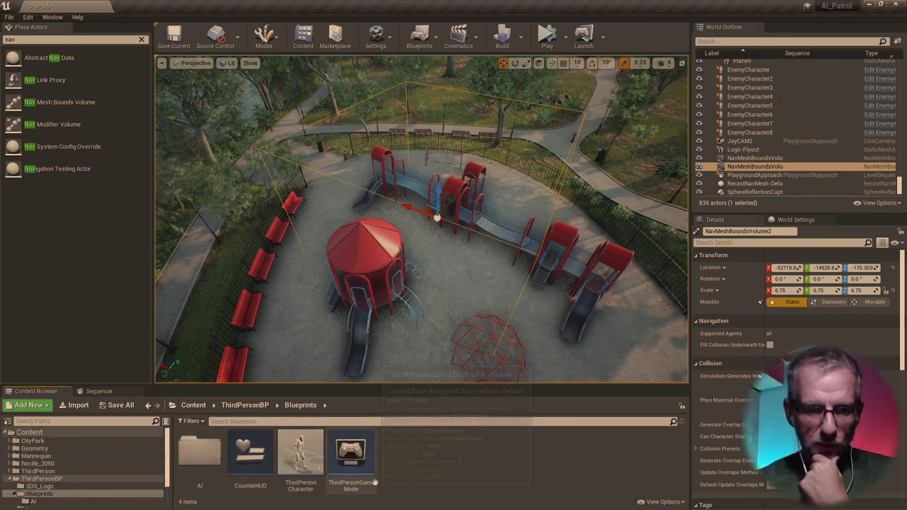
pyautogui.doubleClick(200, 453)
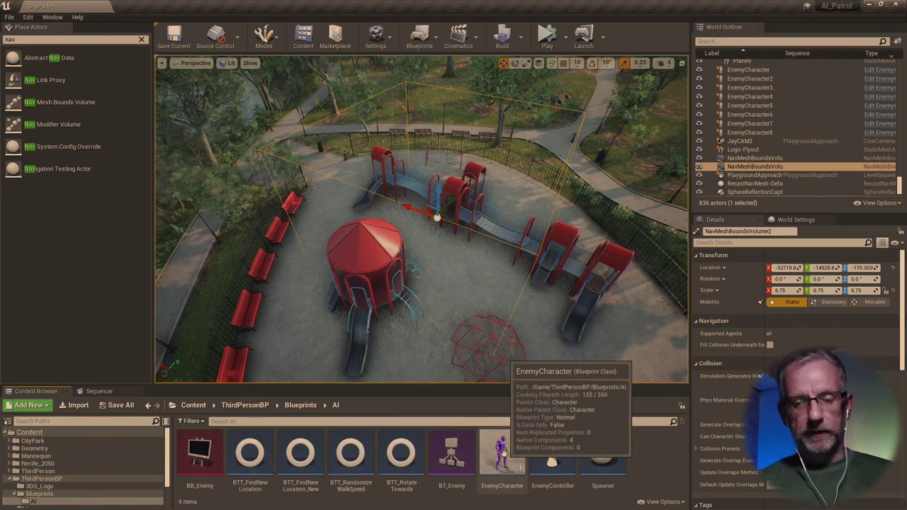
pyautogui.click(502, 448)
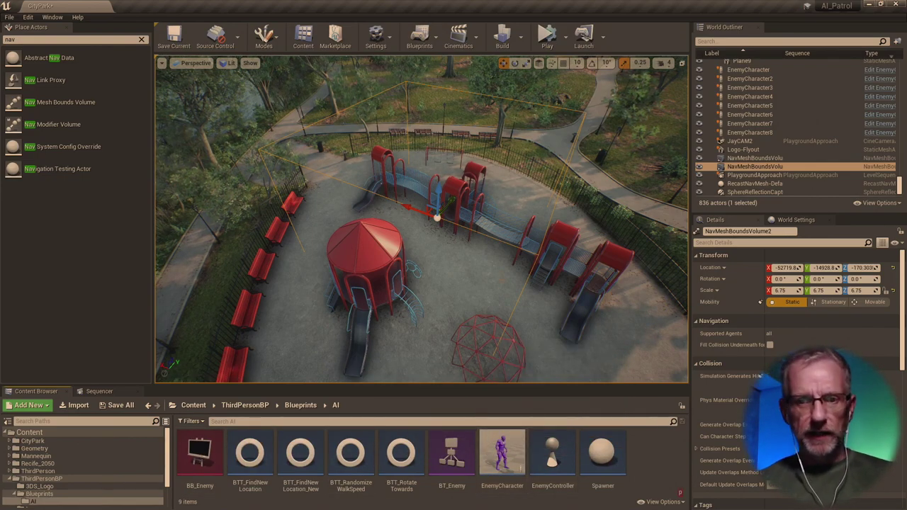
# - Scale NavMeshBoundsVolume2 to 8.75 over the playground and drop an EnemyCharacter onto it
pyautogui.click(488, 259)
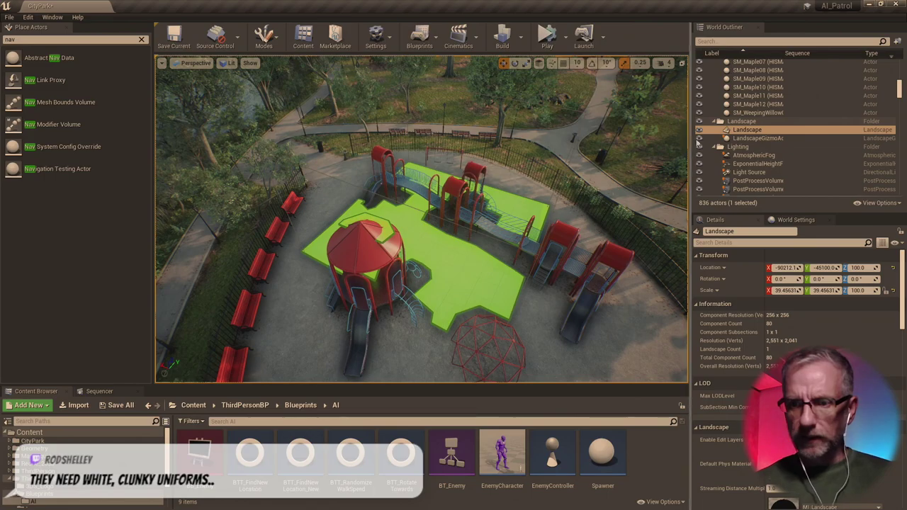
pyautogui.click(788, 42)
pyautogui.write('nav')
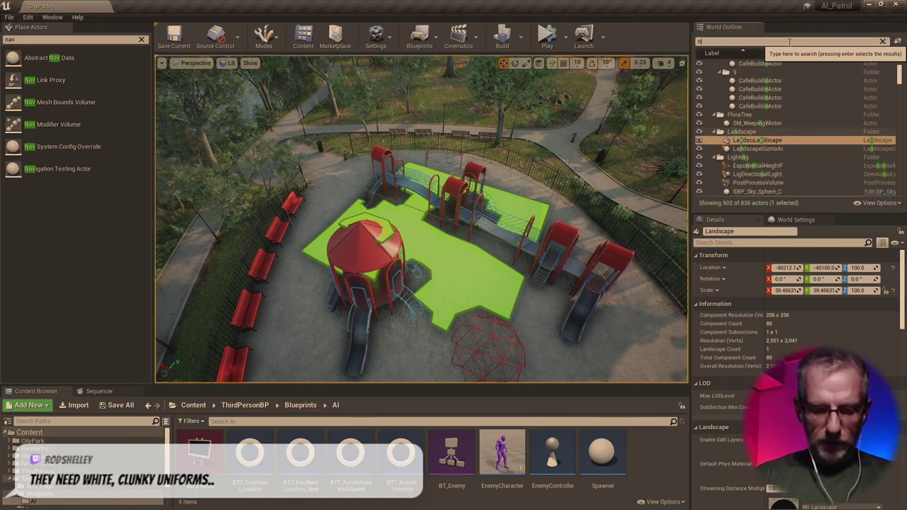
pyautogui.click(780, 81)
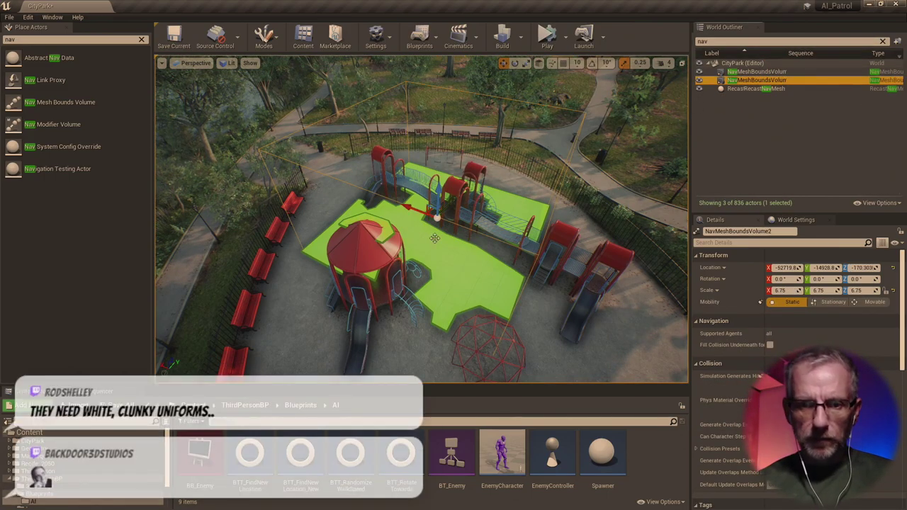
pyautogui.press('e')
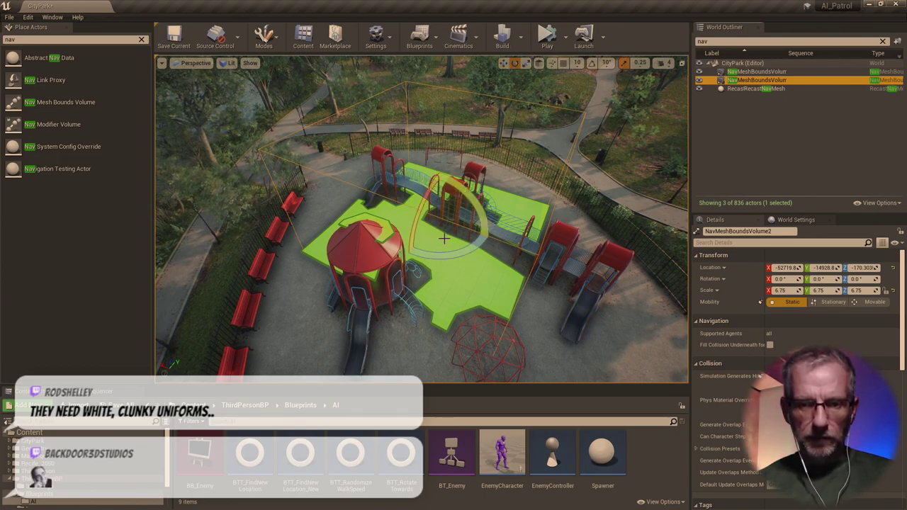
pyautogui.press('r')
pyautogui.moveTo(428, 217)
pyautogui.mouseDown()
pyautogui.moveTo(426, 227)
pyautogui.moveTo(425, 199)
pyautogui.mouseUp()
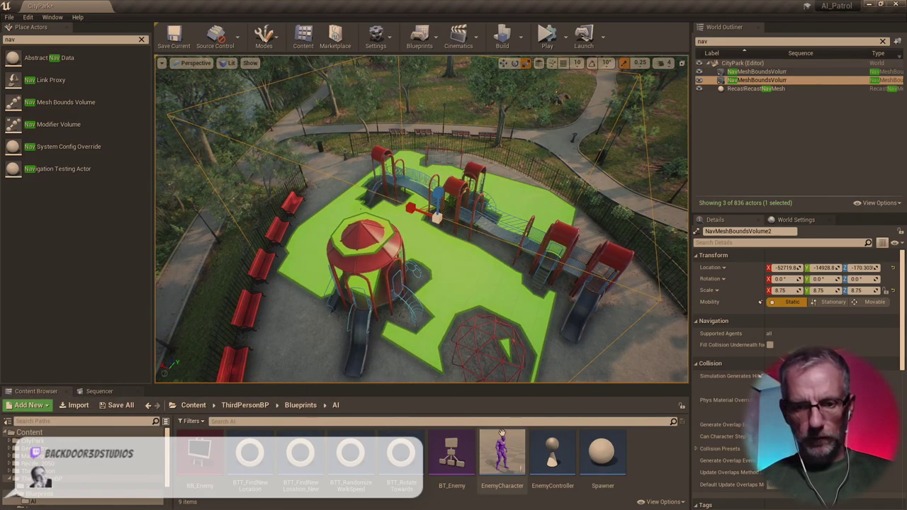
pyautogui.moveTo(501, 457); pyautogui.dragTo(326, 225)
# - Alt-drag the enemy to duplicate it along Y and move the copy to a new spot
pyautogui.keyDown('alt'); pyautogui.moveTo(373, 204); pyautogui.dragTo(463, 161); pyautogui.keyUp('alt')
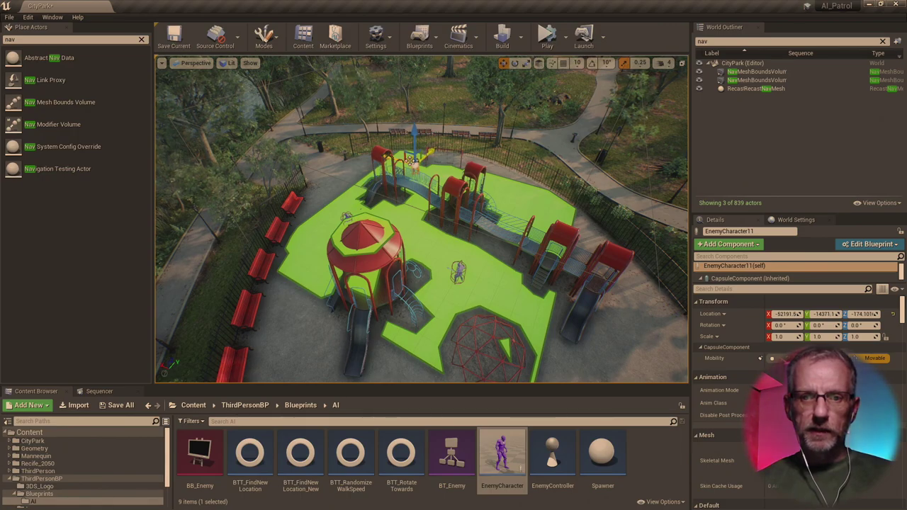
pyautogui.moveTo(493, 190); pyautogui.dragTo(518, 190)
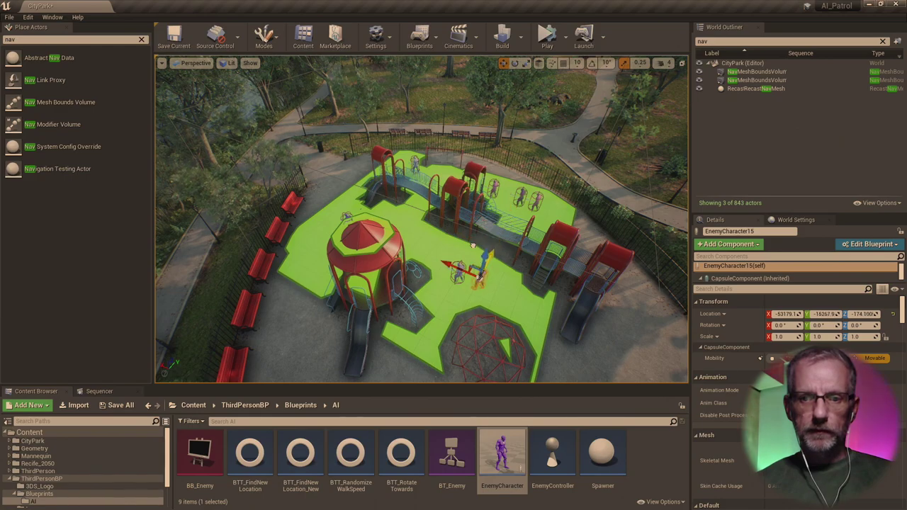
pyautogui.moveTo(519, 240); pyautogui.dragTo(519, 190, button='right')
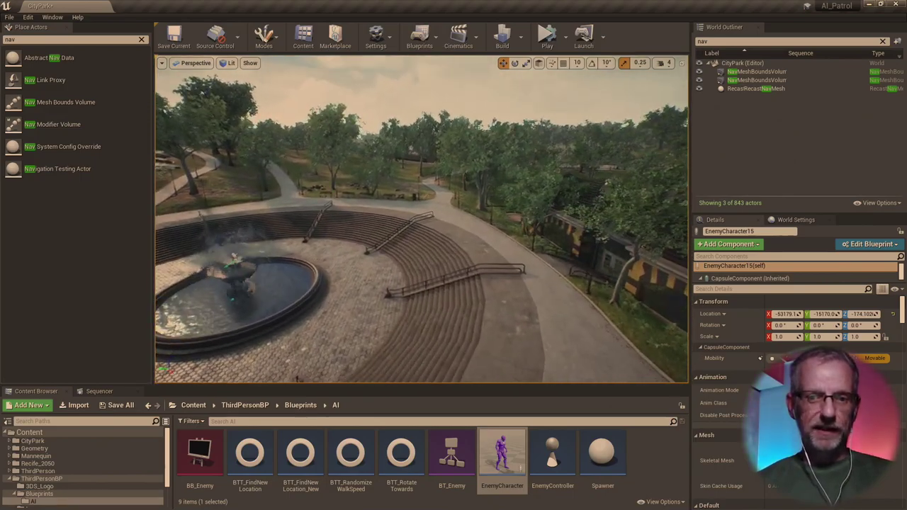
# - Fly over to the fountain plaza and drop a Nav Mesh Bounds Volume there
pyautogui.moveTo(519, 190); pyautogui.dragTo(518, 180, button='right')
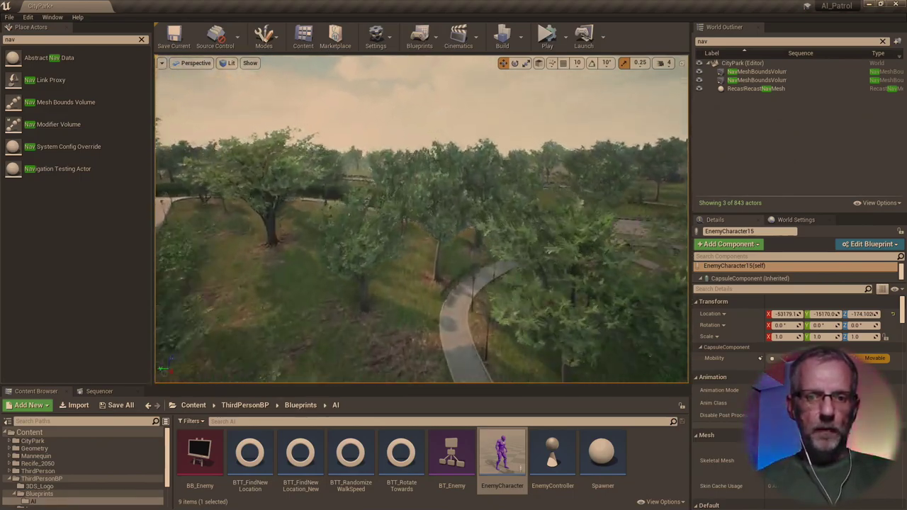
pyautogui.moveTo(518, 180)
pyautogui.mouseDown(button='right')
pyautogui.moveTo(518, 168)
pyautogui.moveTo(529, 203)
pyautogui.moveTo(529, 178)
pyautogui.mouseUp(button='right')
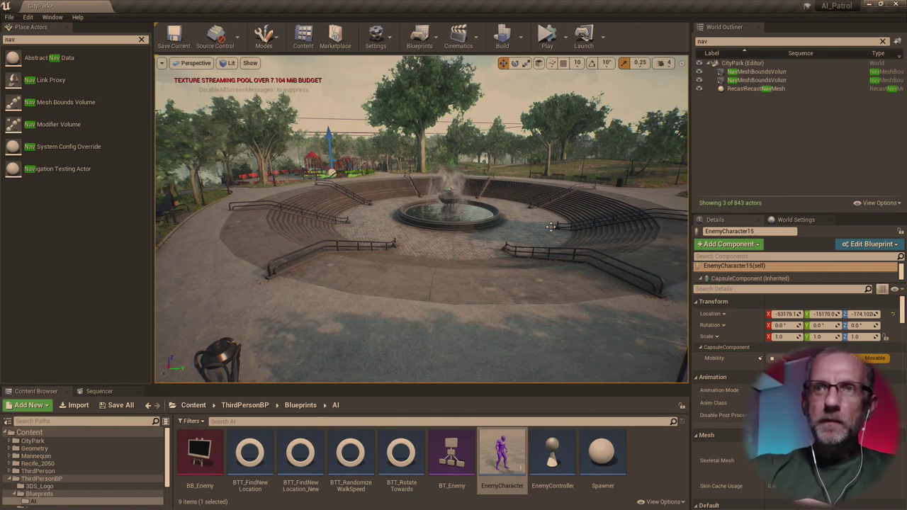
pyautogui.moveTo(551, 227); pyautogui.dragTo(448, 251, button='right')
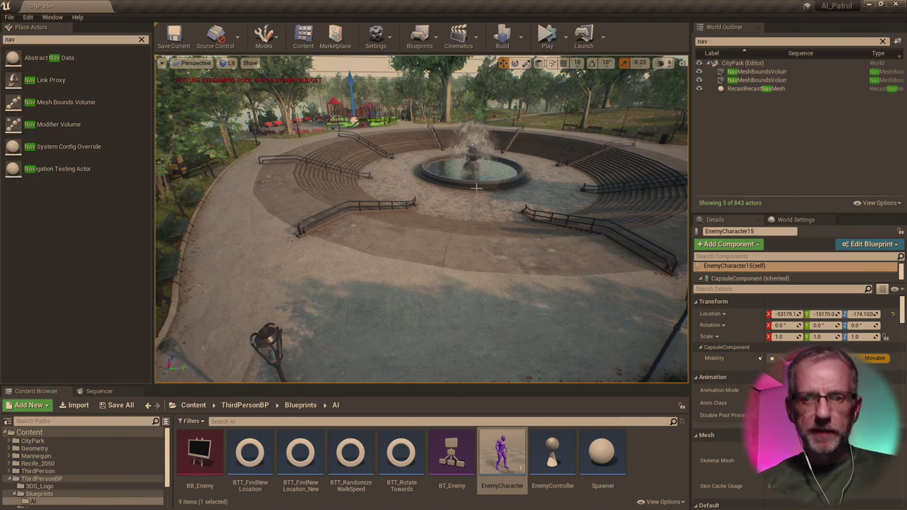
pyautogui.moveTo(373, 179); pyautogui.dragTo(373, 179, button='right')
pyautogui.moveTo(62, 102); pyautogui.dragTo(397, 262)
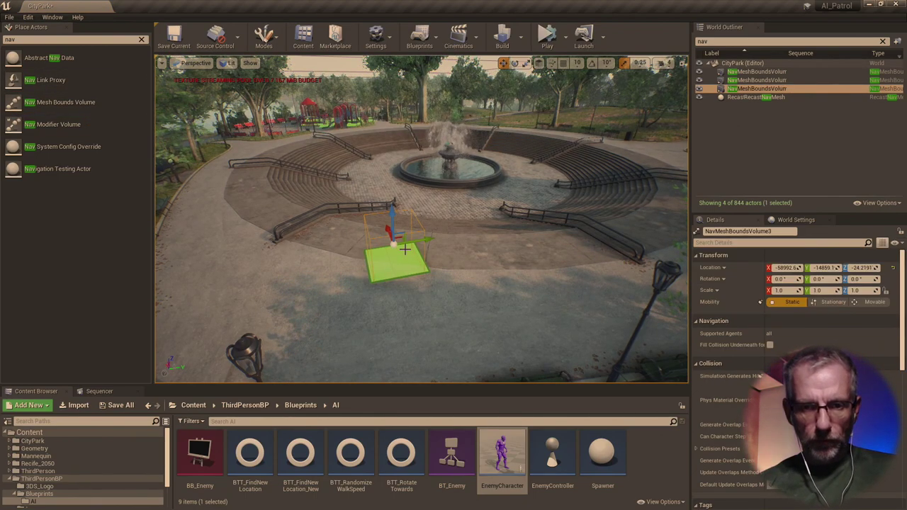
# - Scale the new plaza nav volume up to 8.0
pyautogui.press('e')
pyautogui.press('w')
pyautogui.press('r')
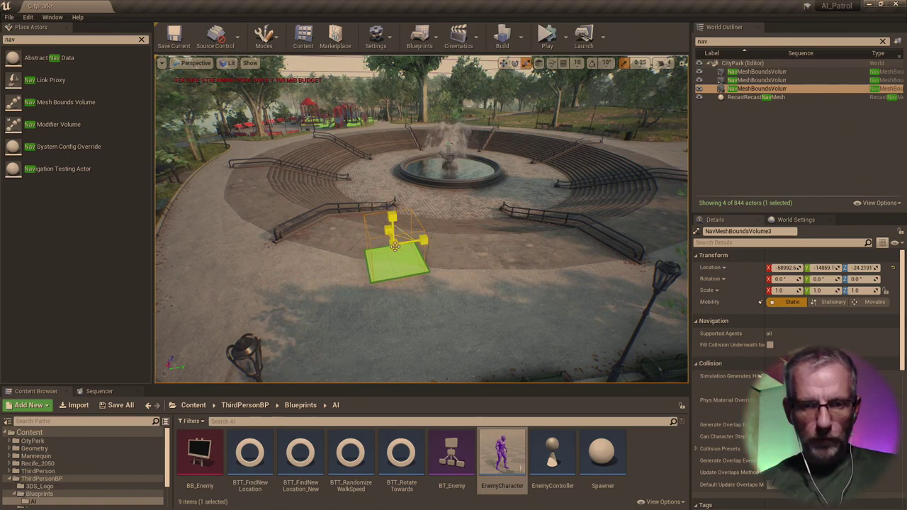
pyautogui.moveTo(392, 230); pyautogui.dragTo(410, 205)
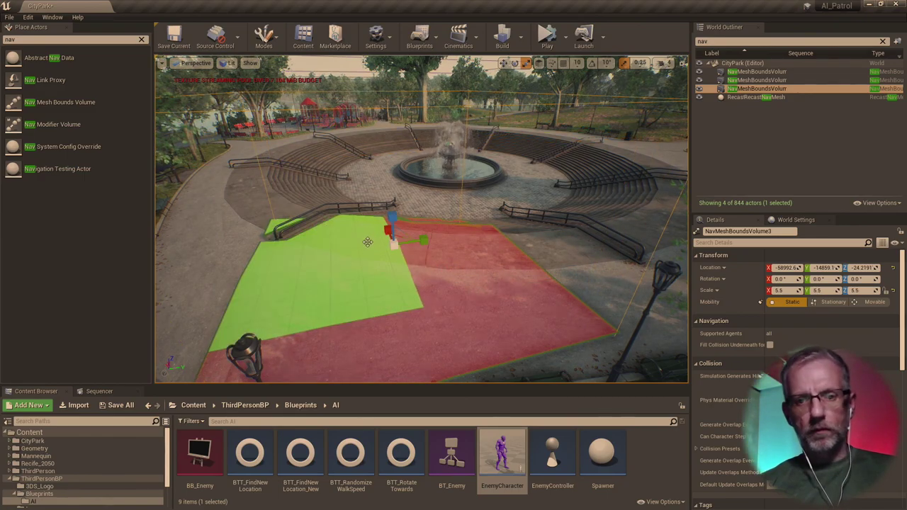
pyautogui.moveTo(421, 187); pyautogui.dragTo(421, 237, button='right')
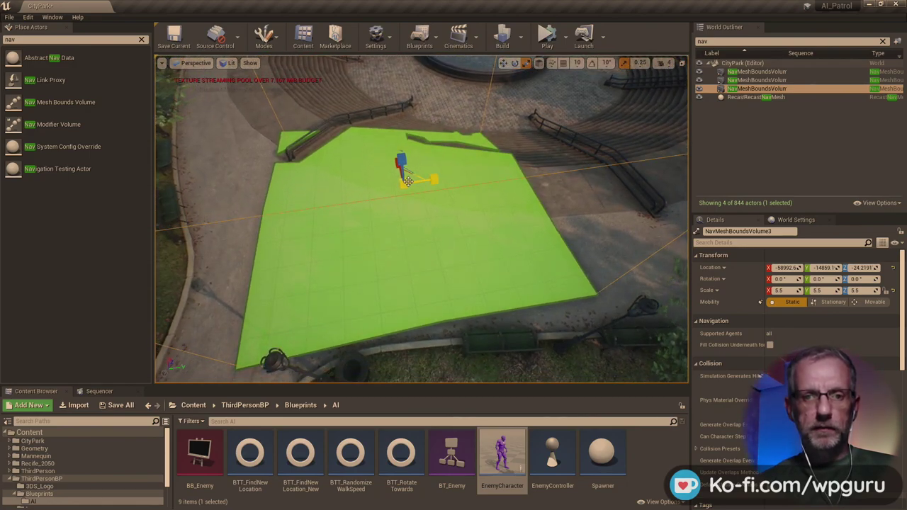
pyautogui.moveTo(399, 184); pyautogui.dragTo(266, 187)
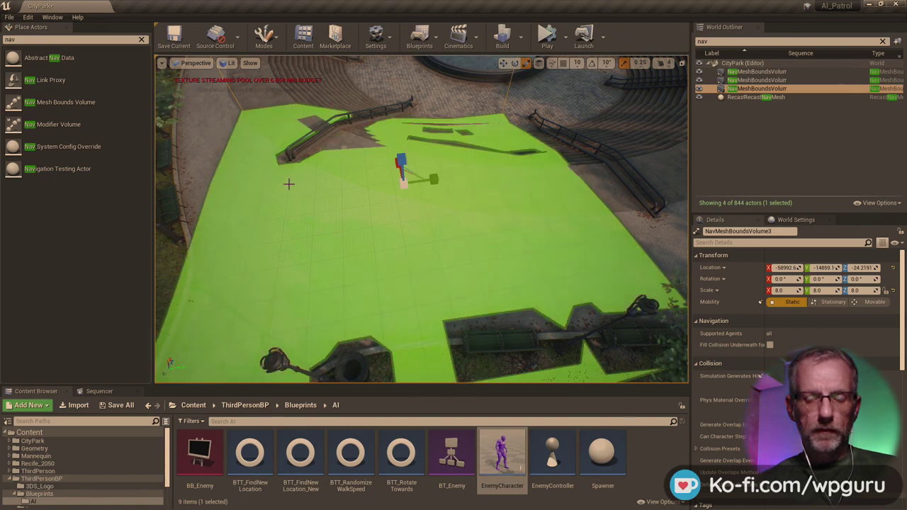
pyautogui.scroll(-5, 331, 177)
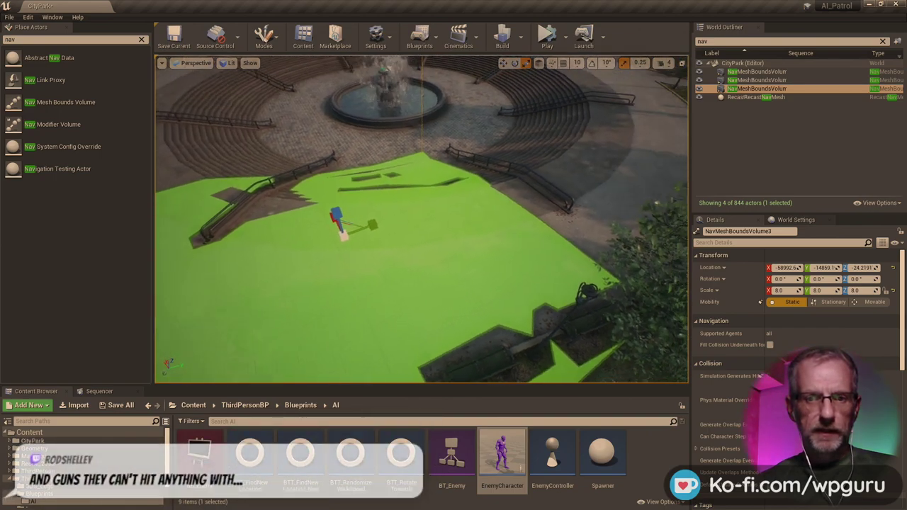
pyautogui.moveTo(324, 235); pyautogui.dragTo(324, 235, button='right')
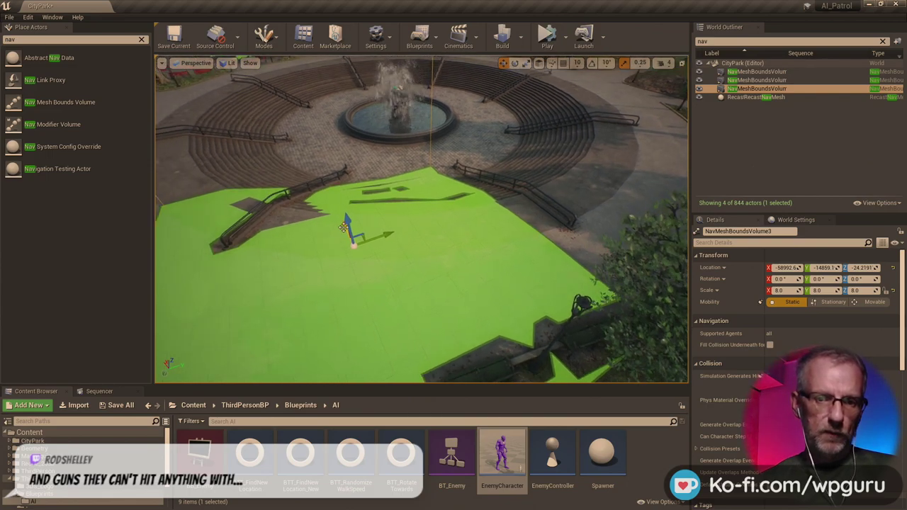
# - Duplicate the volume along X beside it, undoing one misplaced copy
pyautogui.keyDown('alt'); pyautogui.moveTo(348, 233); pyautogui.dragTo(213, 67); pyautogui.keyUp('alt')
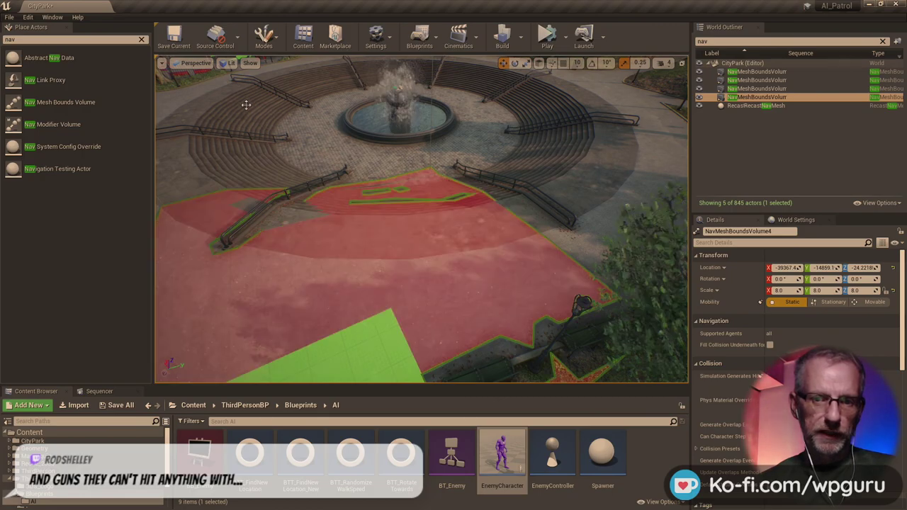
pyautogui.moveTo(243, 102); pyautogui.dragTo(334, 177, button='right')
pyautogui.hotkey('ctrl', 'z')
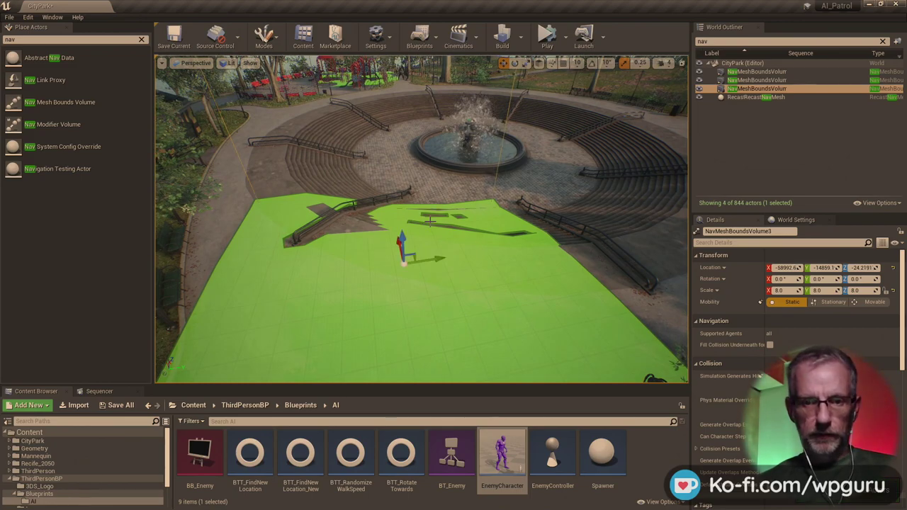
pyautogui.moveTo(367, 263); pyautogui.dragTo(433, 279, button='right')
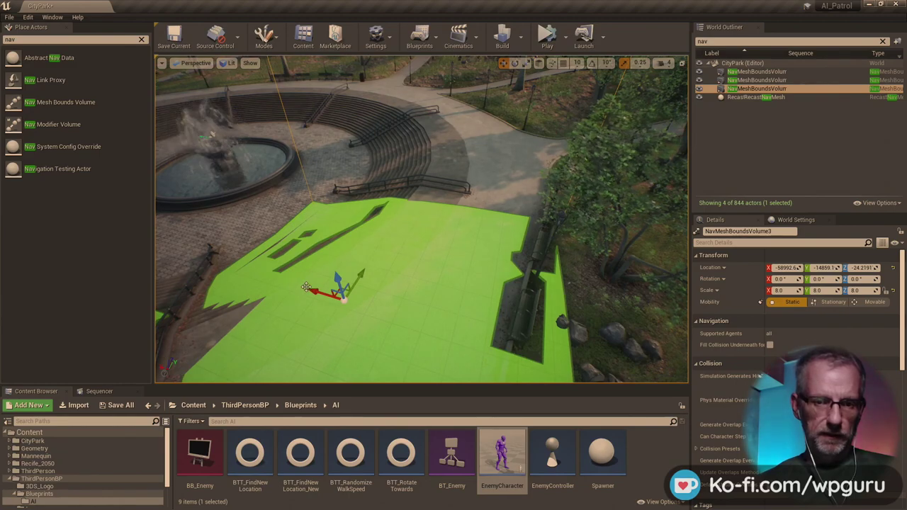
pyautogui.keyDown('alt'); pyautogui.moveTo(314, 291); pyautogui.dragTo(174, 257); pyautogui.keyUp('alt')
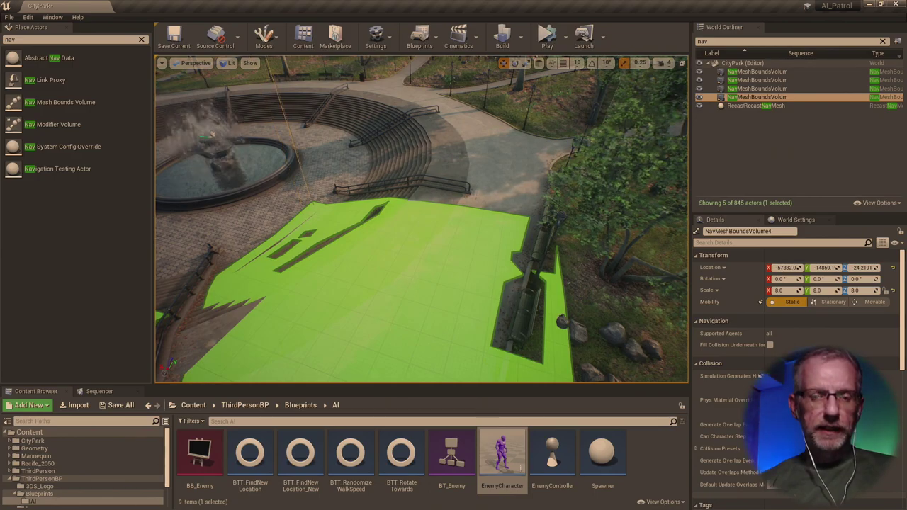
pyautogui.moveTo(421, 276); pyautogui.dragTo(361, 296, button='right')
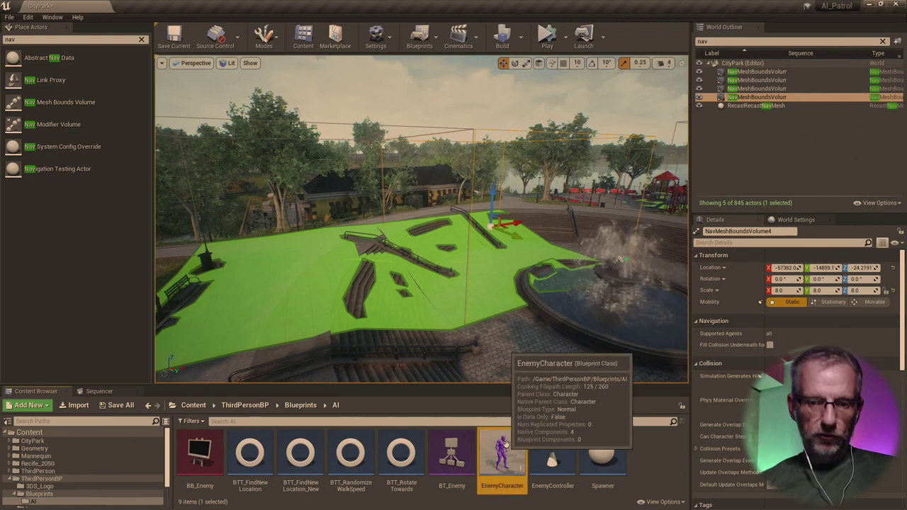
# - Place nine EnemyCharacters at different spots across the plaza navmesh
pyautogui.moveTo(502, 454); pyautogui.dragTo(317, 330)
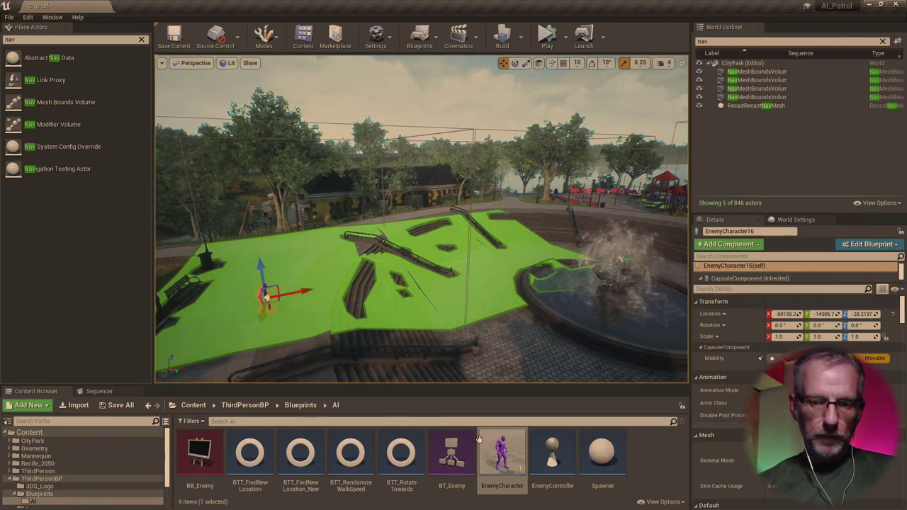
pyautogui.moveTo(501, 453); pyautogui.dragTo(479, 284)
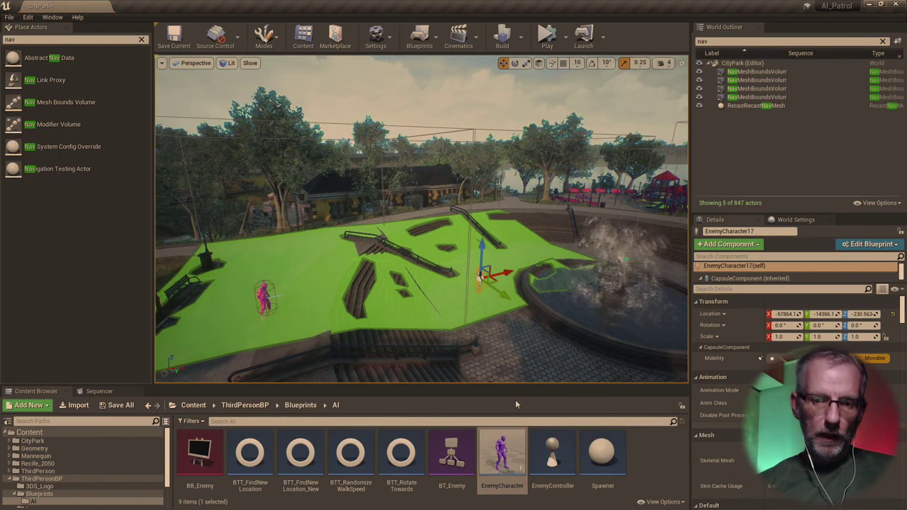
pyautogui.moveTo(502, 453); pyautogui.dragTo(321, 251)
pyautogui.moveTo(455, 333); pyautogui.dragTo(436, 280)
pyautogui.moveTo(502, 453); pyautogui.dragTo(267, 262)
pyautogui.moveTo(502, 454); pyautogui.dragTo(303, 278)
pyautogui.moveTo(501, 453); pyautogui.dragTo(508, 258)
pyautogui.moveTo(502, 454); pyautogui.dragTo(403, 305)
pyautogui.moveTo(502, 454); pyautogui.dragTo(214, 305)
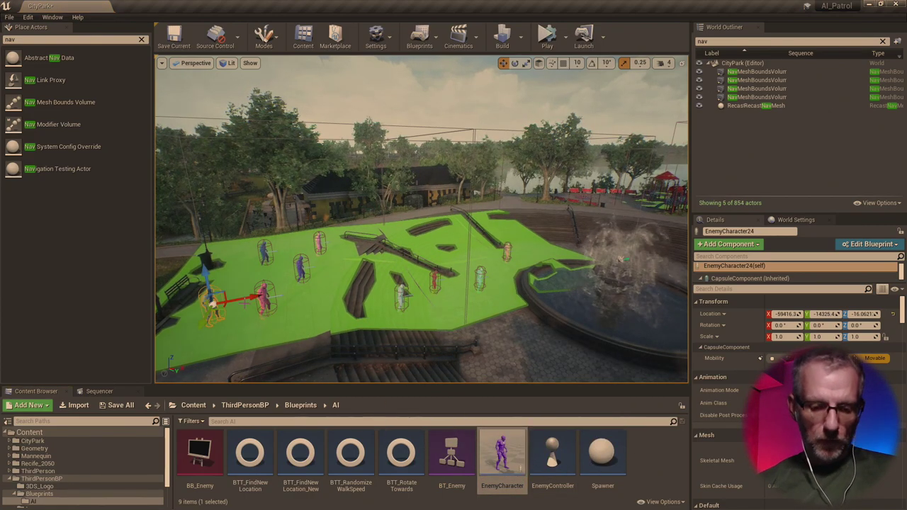
# - Rotate three enemies to about 106, 32 and -88 degrees
pyautogui.press('e')
pyautogui.moveTo(256, 313); pyautogui.dragTo(273, 293)
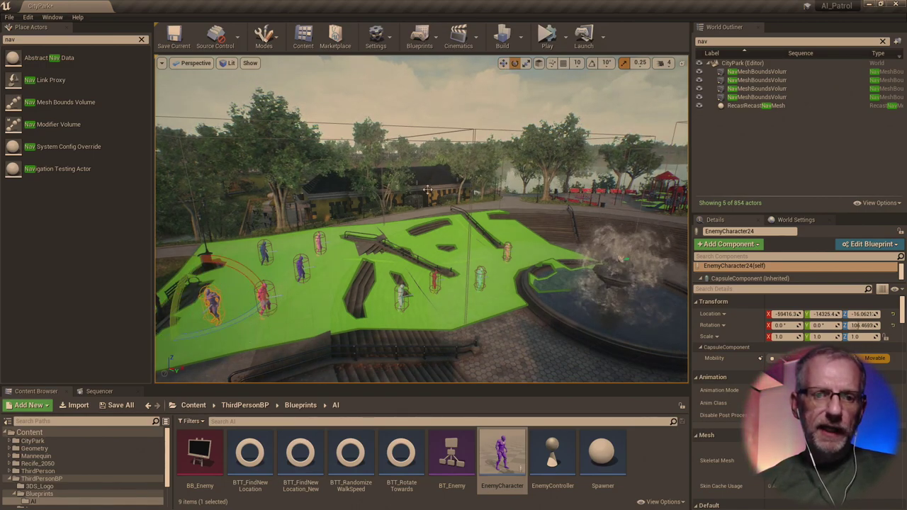
pyautogui.click(317, 274)
pyautogui.moveTo(329, 282); pyautogui.dragTo(306, 291)
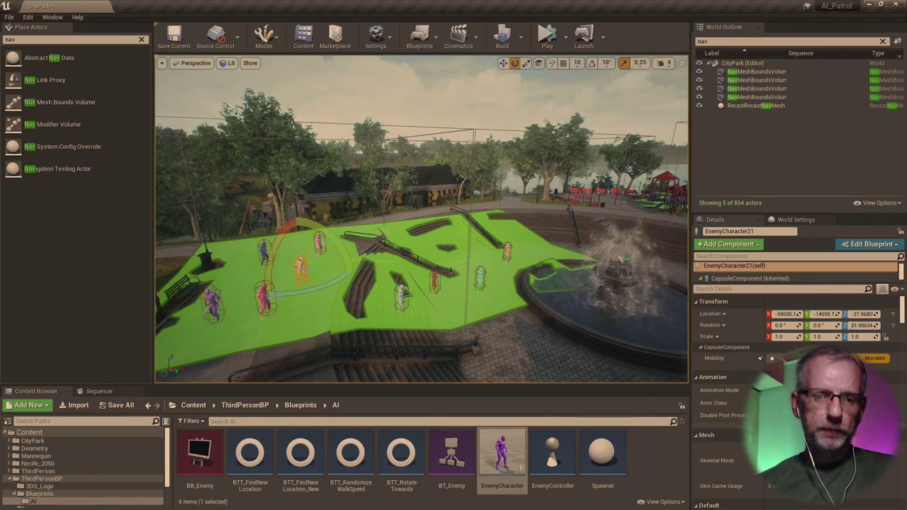
pyautogui.click(269, 304)
pyautogui.moveTo(289, 320); pyautogui.dragTo(272, 246)
pyautogui.click(265, 247)
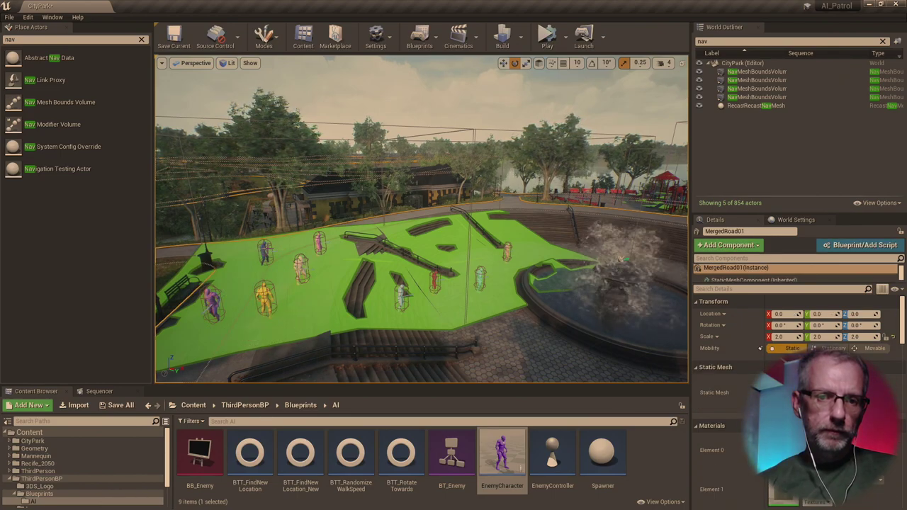
# - Turn the blue enemy to face backward and the red enemy about 90 degrees
pyautogui.click(265, 252)
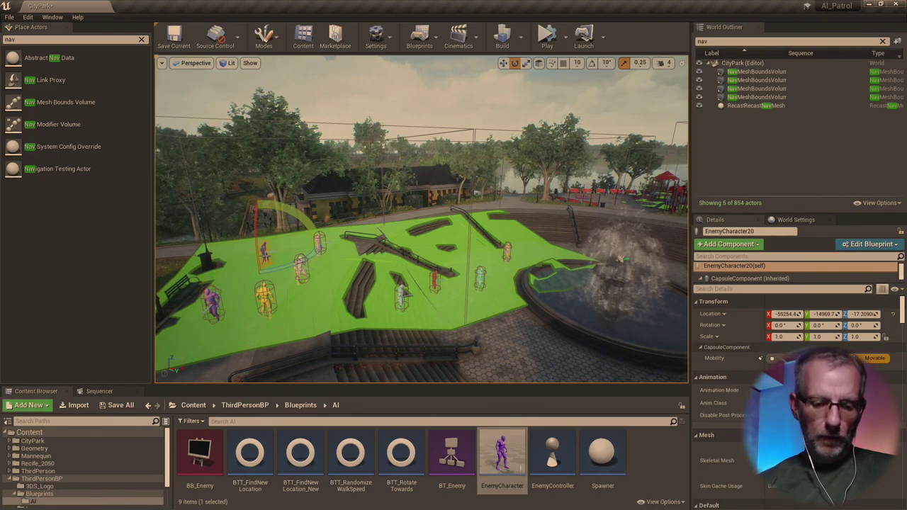
pyautogui.press('f')
pyautogui.moveTo(284, 240); pyautogui.dragTo(263, 234)
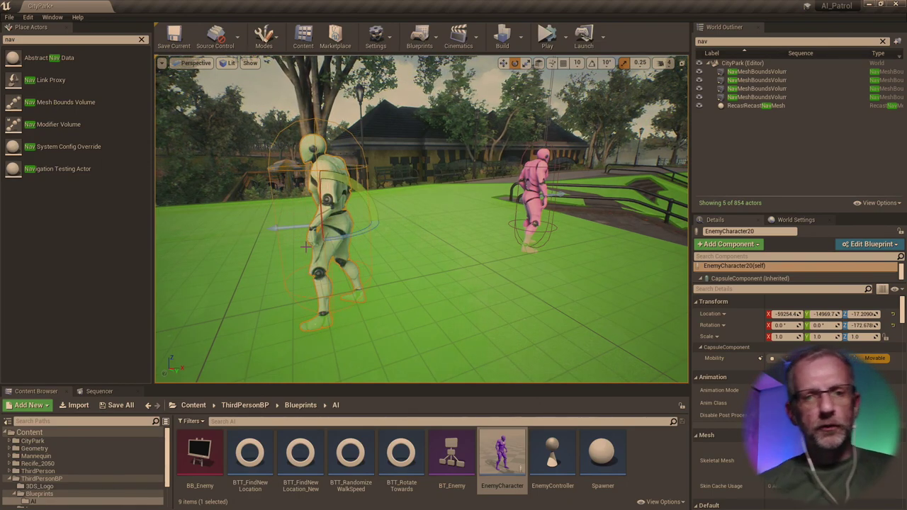
pyautogui.moveTo(403, 242); pyautogui.dragTo(430, 249, button='right')
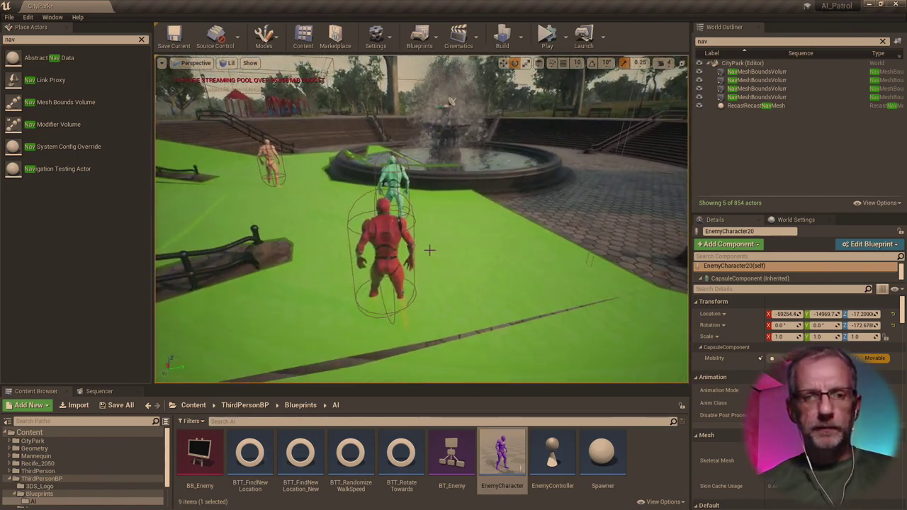
pyautogui.click(394, 241)
pyautogui.moveTo(356, 289); pyautogui.dragTo(322, 220)
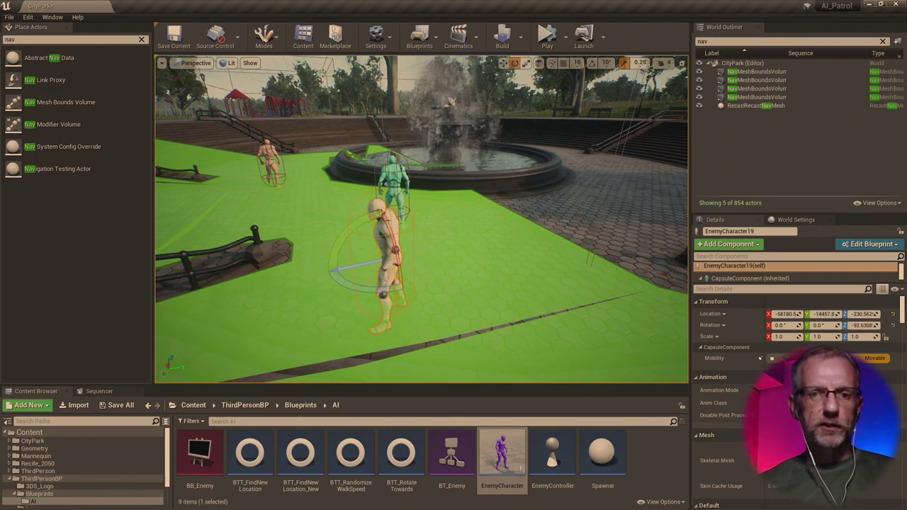
# - View the fountain plaza from above and start simulating the level with Alt+P
pyautogui.click(416, 205)
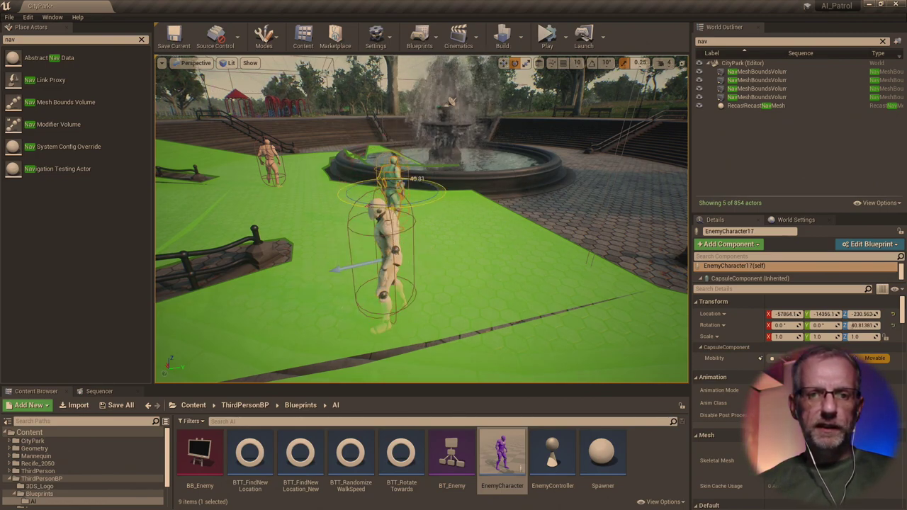
pyautogui.click(296, 177)
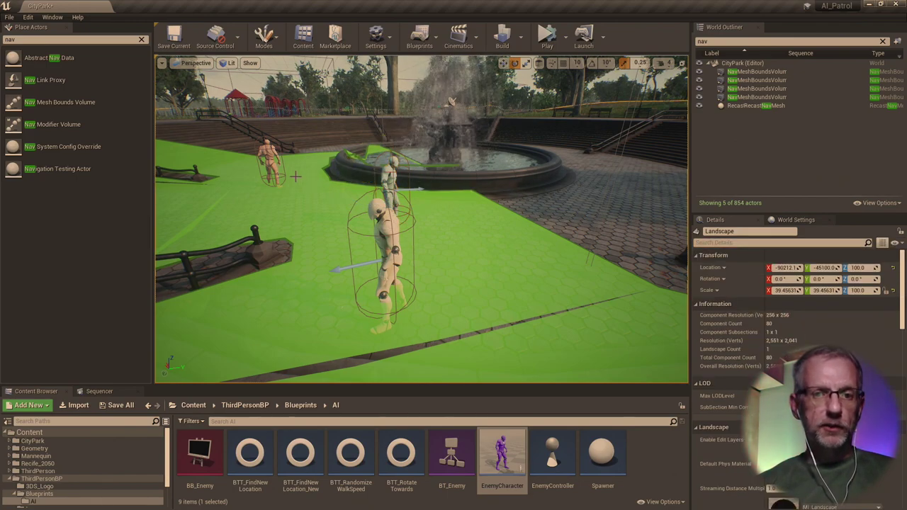
pyautogui.click(269, 159)
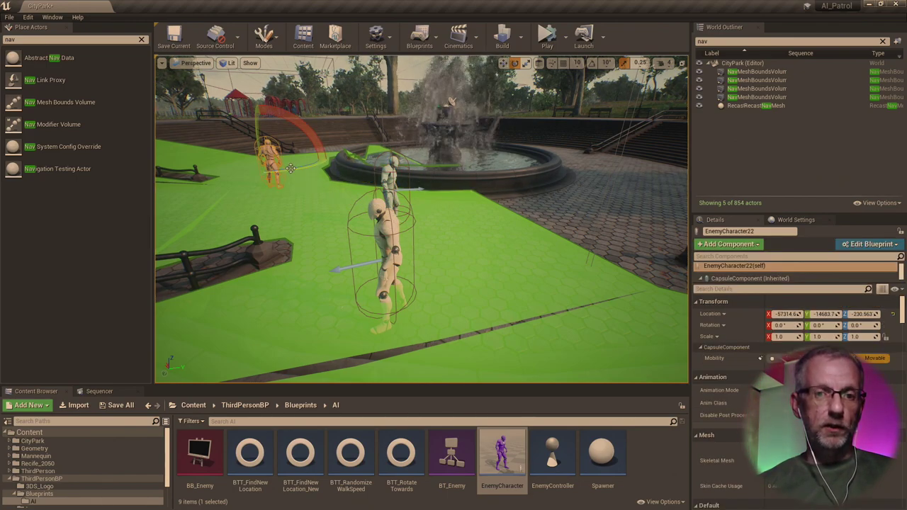
pyautogui.moveTo(309, 194); pyautogui.dragTo(269, 195, button='right')
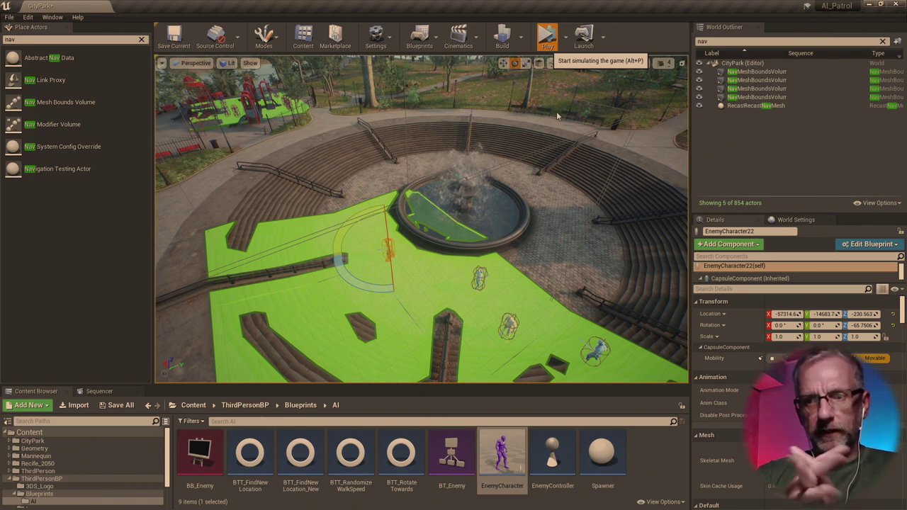
pyautogui.hotkey('alt', 'p')
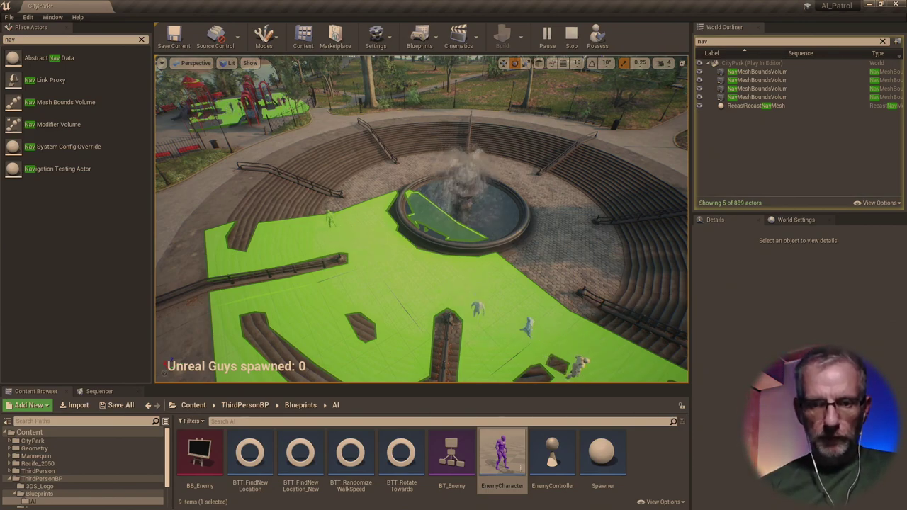
# - Hide the nav mesh overlay, follow the patrolling enemies through the playground, and return to ThirdPersonBP
pyautogui.click(548, 219)
pyautogui.press('p')
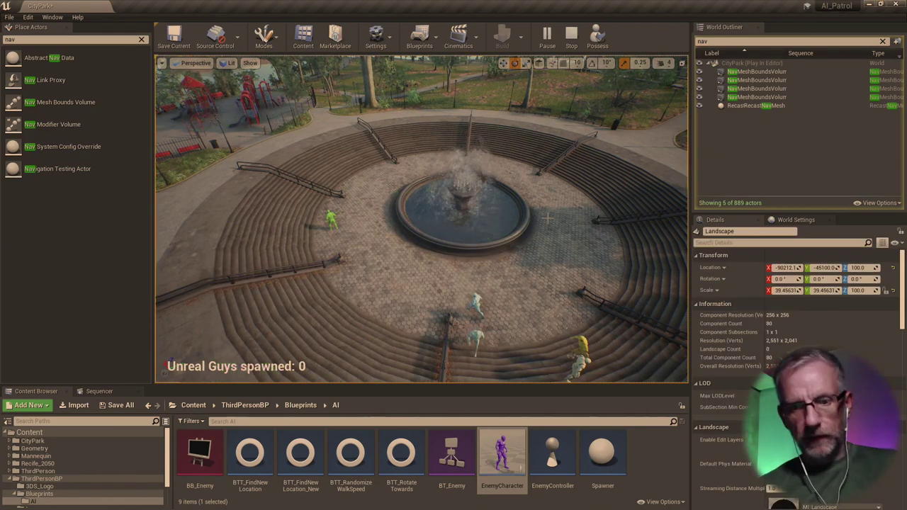
pyautogui.moveTo(548, 219); pyautogui.dragTo(515, 238, button='right')
pyautogui.moveTo(421, 218); pyautogui.dragTo(420, 183, button='right')
pyautogui.press('w')
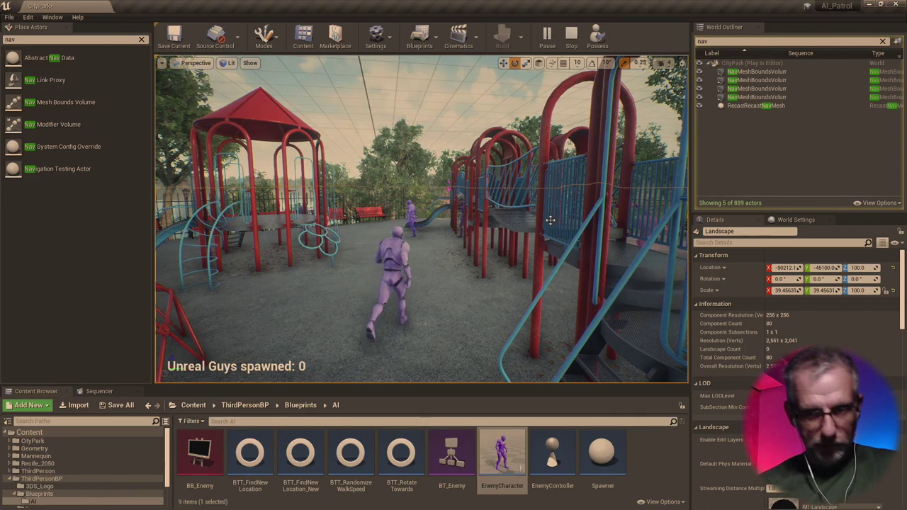
pyautogui.moveTo(550, 221); pyautogui.dragTo(351, 221, button='right')
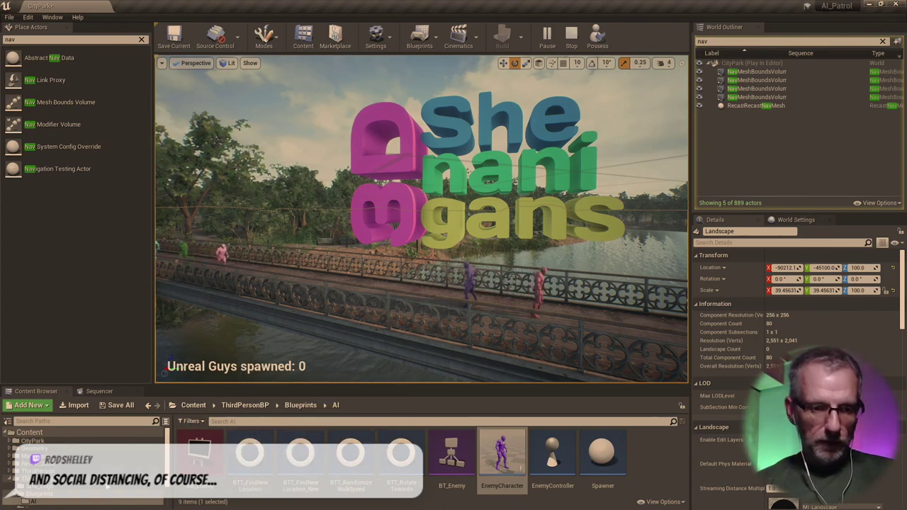
pyautogui.click(244, 405)
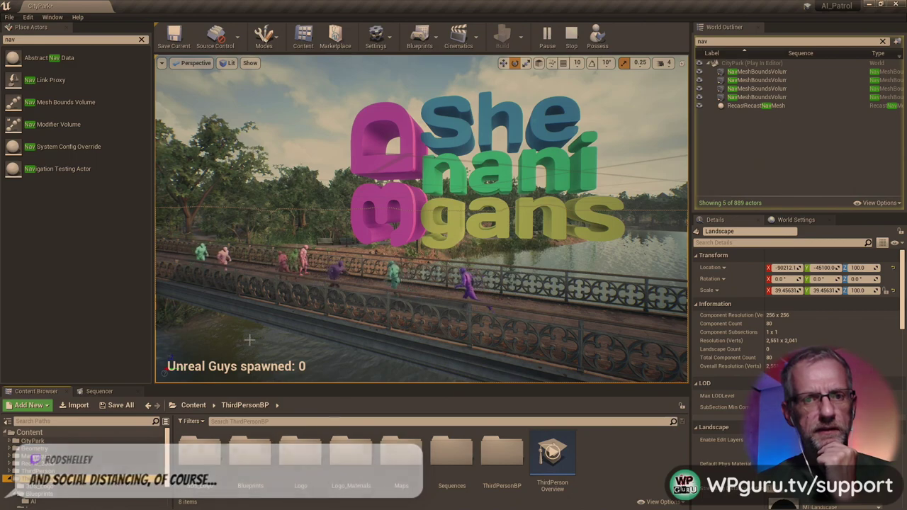
pyautogui.click(429, 40)
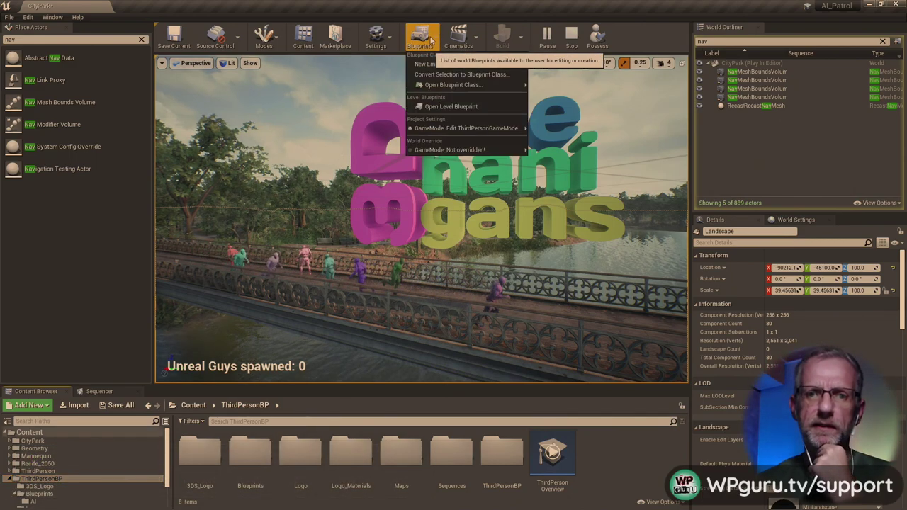
# - Open and maximise the Level Blueprint, stop simulating with Escape, then close it
pyautogui.moveTo(501, 89)
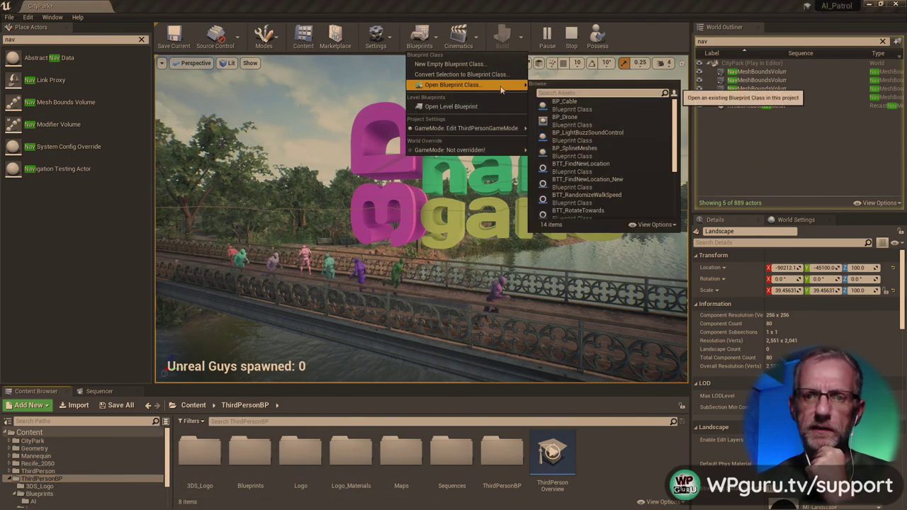
pyautogui.click(482, 108)
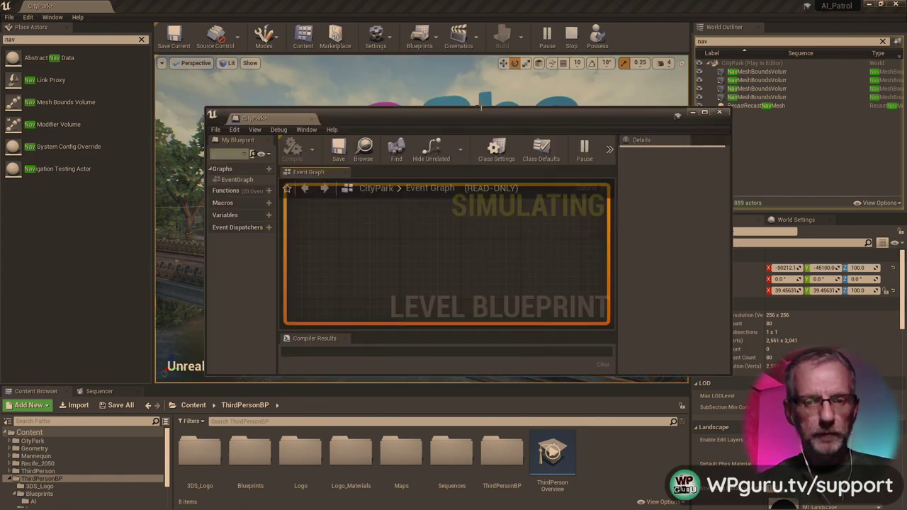
pyautogui.doubleClick(334, 116)
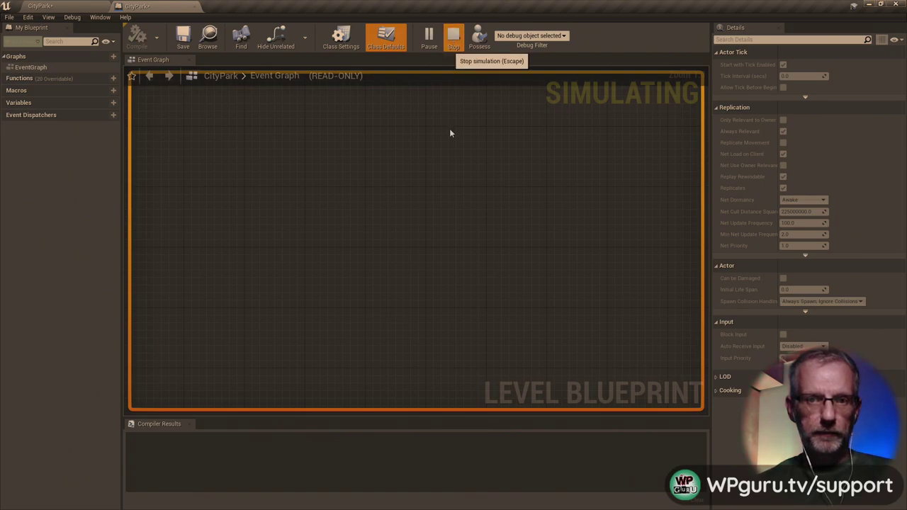
pyautogui.press('Escape')
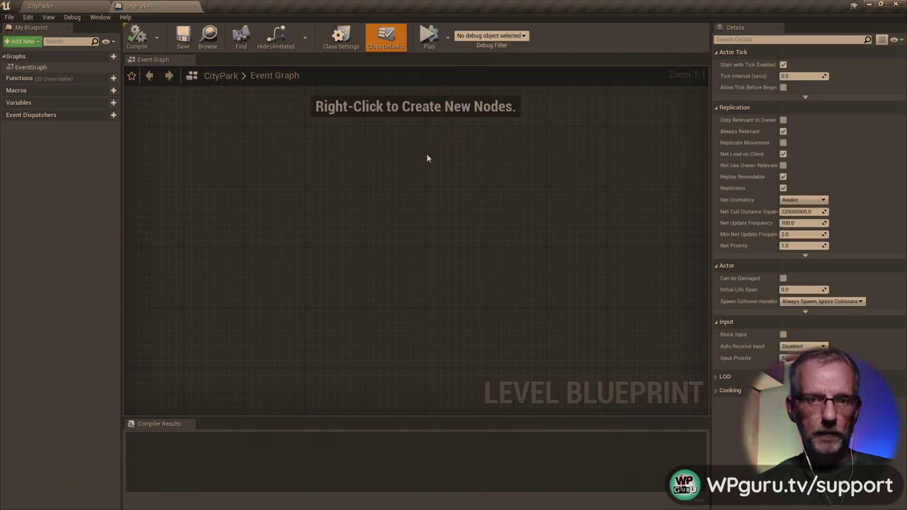
pyautogui.click(195, 7)
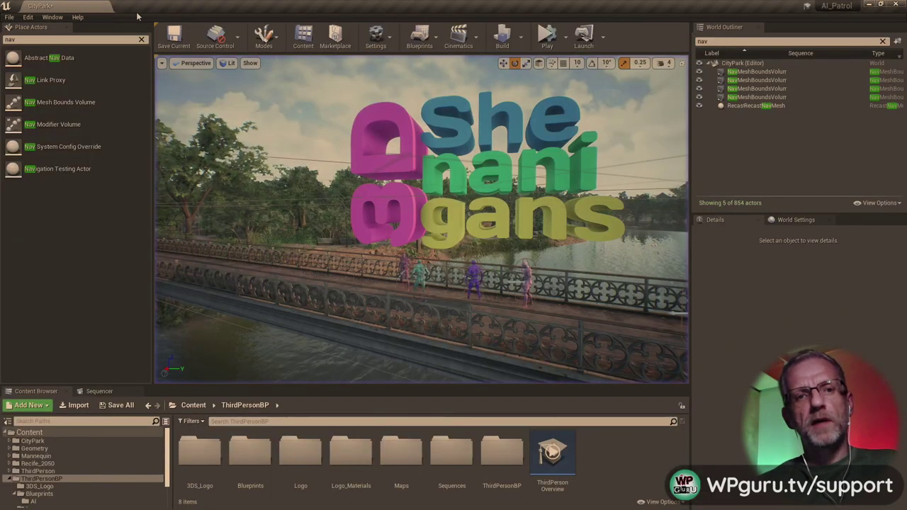
# - Open the ThirdPersonGameMode blueprint from the Blueprints folder and view its Create Counter graph
pyautogui.doubleClick(251, 453)
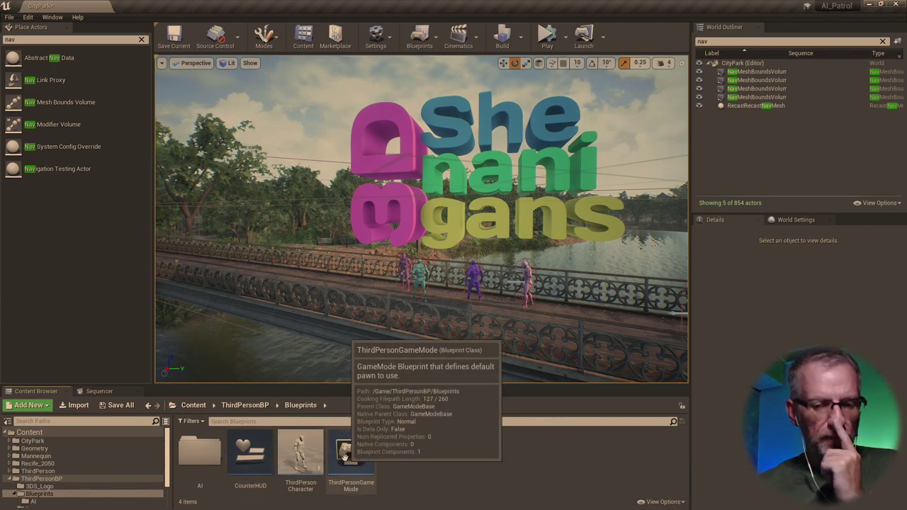
pyautogui.doubleClick(345, 458)
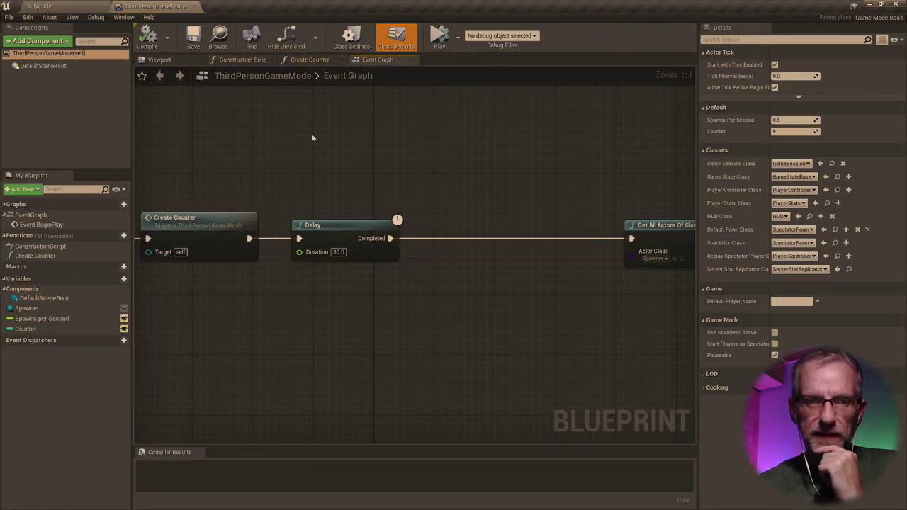
pyautogui.click(336, 60)
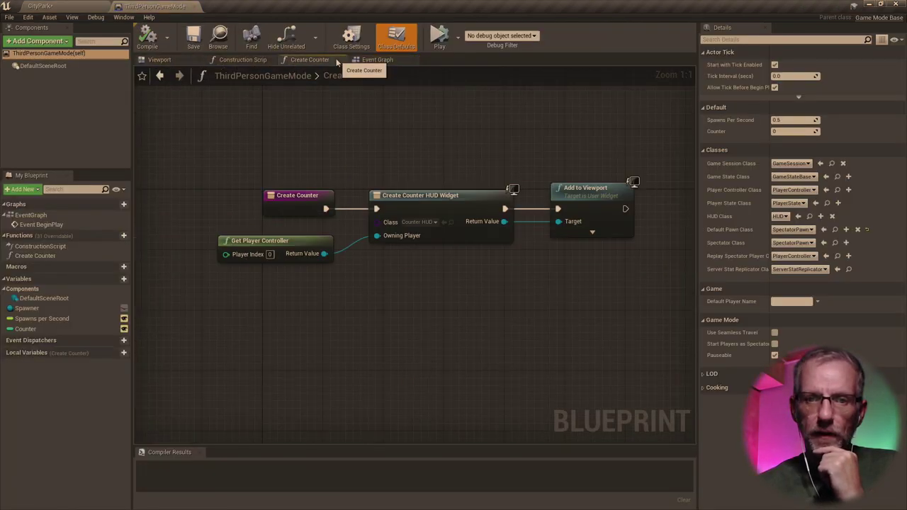
pyautogui.click(362, 41)
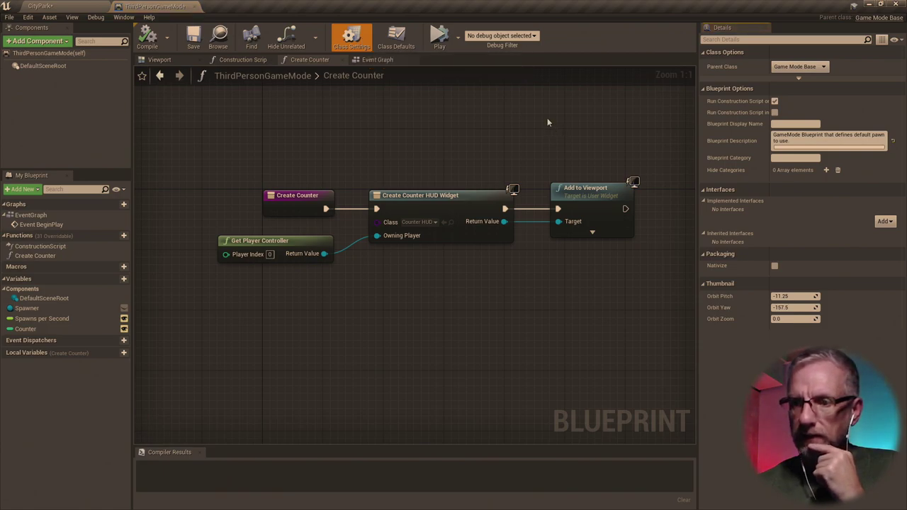
pyautogui.click(397, 42)
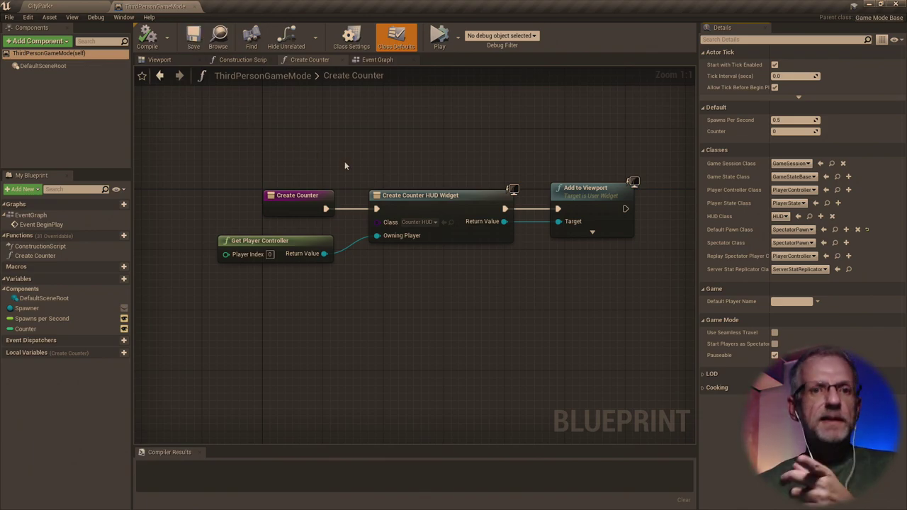
# - Break Create Counter's link to Create Widget, compile and close the blueprint, then play
pyautogui.click(298, 201)
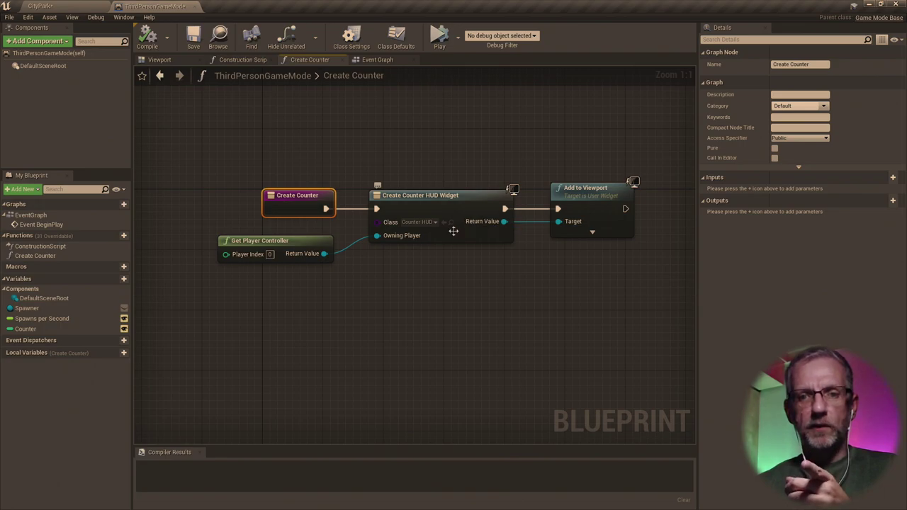
pyautogui.rightClick(329, 213)
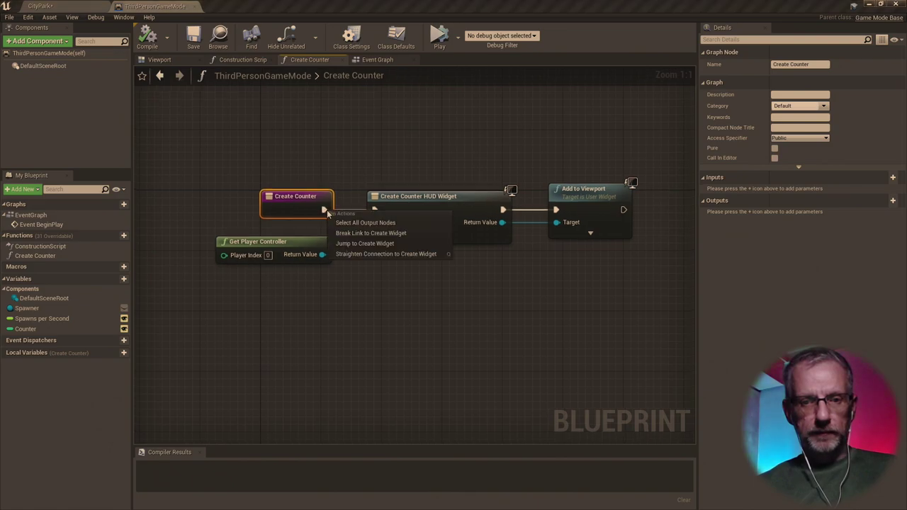
pyautogui.click(357, 236)
pyautogui.click(157, 41)
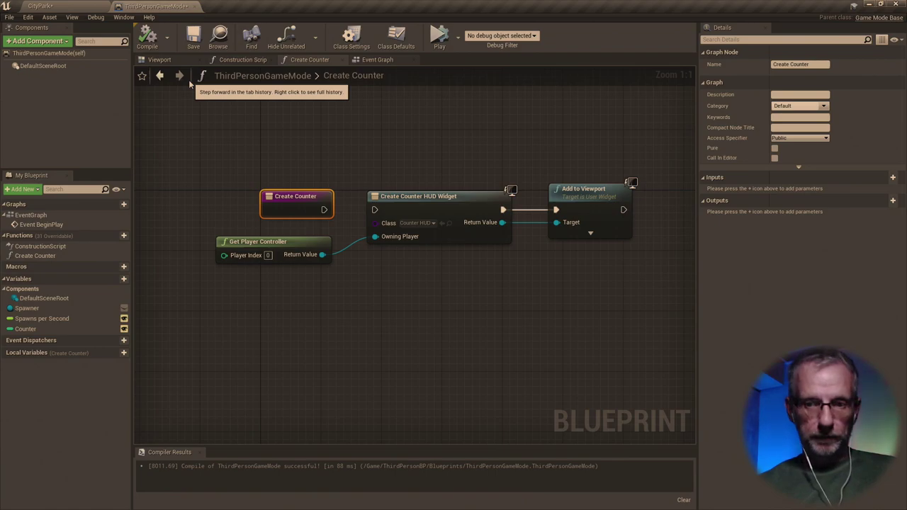
pyautogui.click(193, 7)
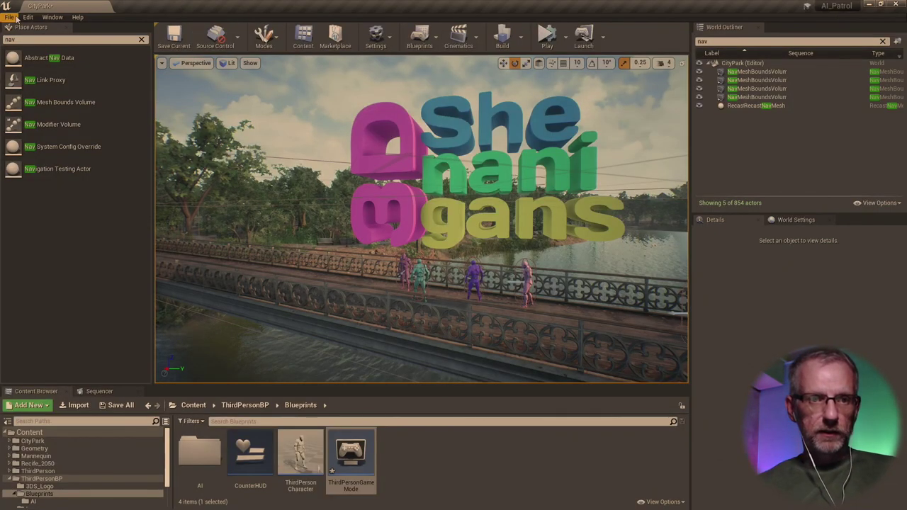
pyautogui.click(547, 43)
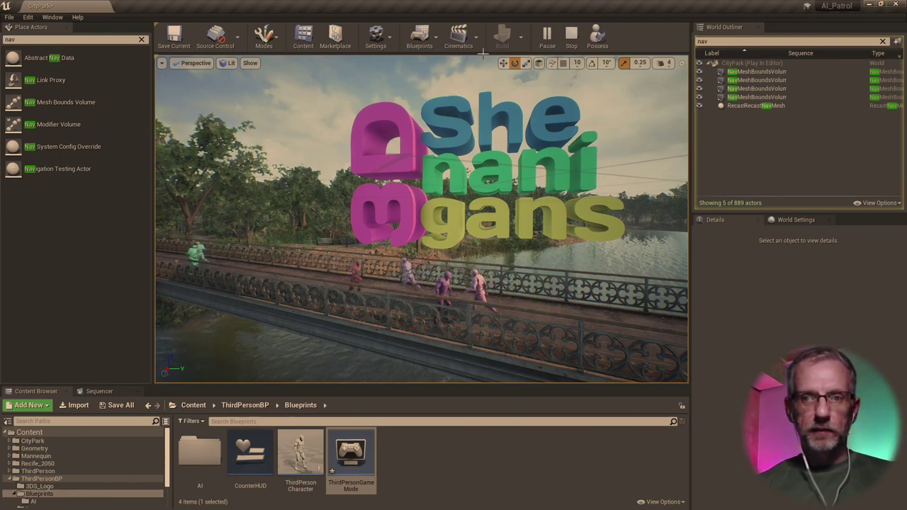
# - Stop the play session and show the PlaygroundApproach sequence in Sequencer
pyautogui.click(571, 35)
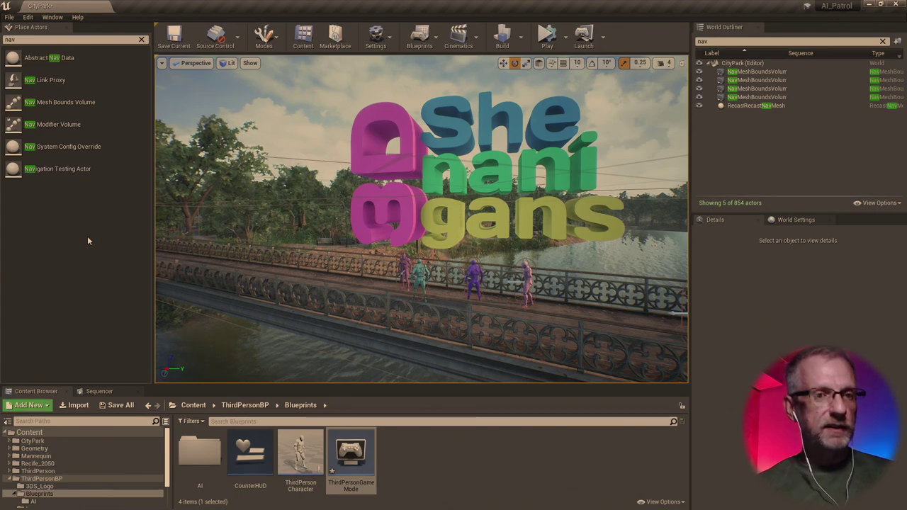
pyautogui.click(99, 391)
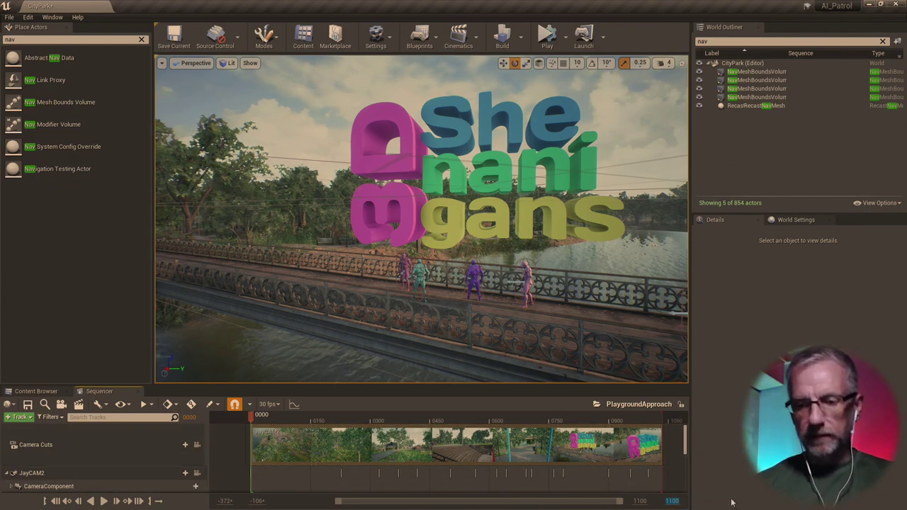
# - Set the Sequencer view end to 1400 and extend the playback range past frame 1200
pyautogui.write('0')
pyautogui.press('Return')
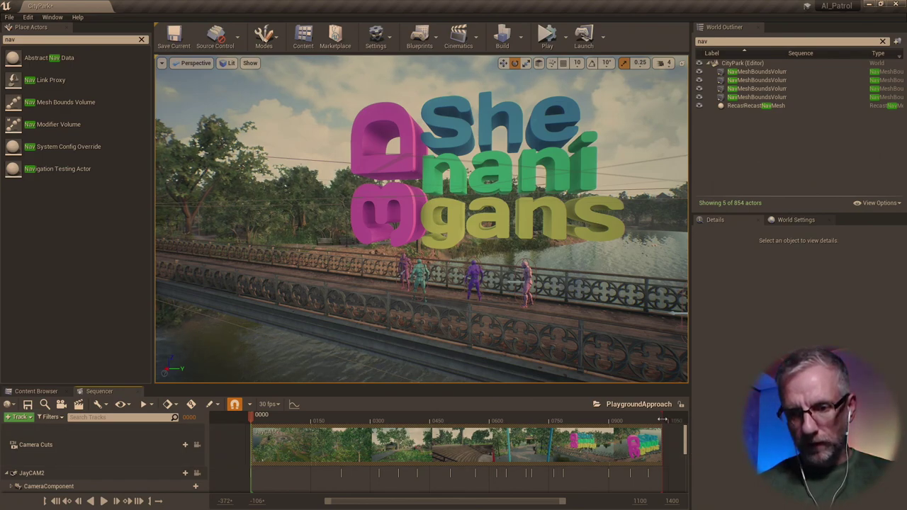
pyautogui.moveTo(662, 421); pyautogui.dragTo(706, 425)
pyautogui.moveTo(565, 501); pyautogui.dragTo(621, 502)
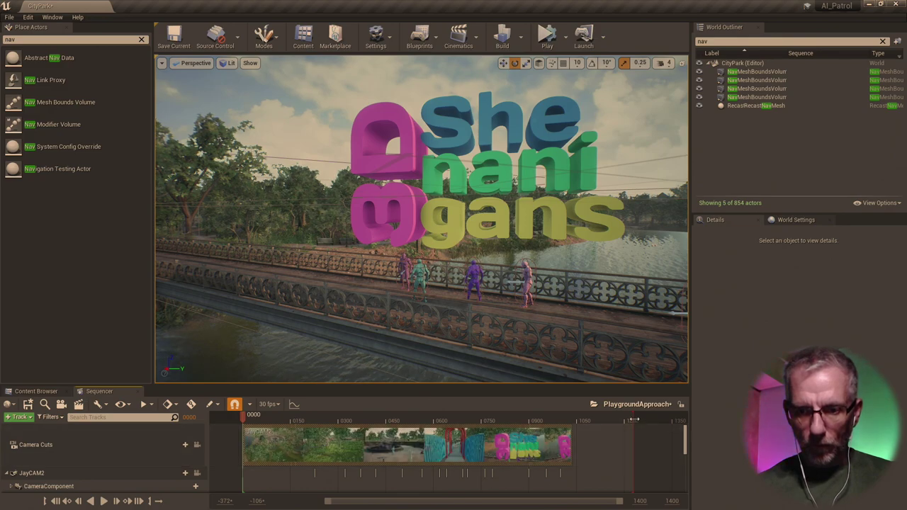
pyautogui.moveTo(643, 422); pyautogui.dragTo(696, 430)
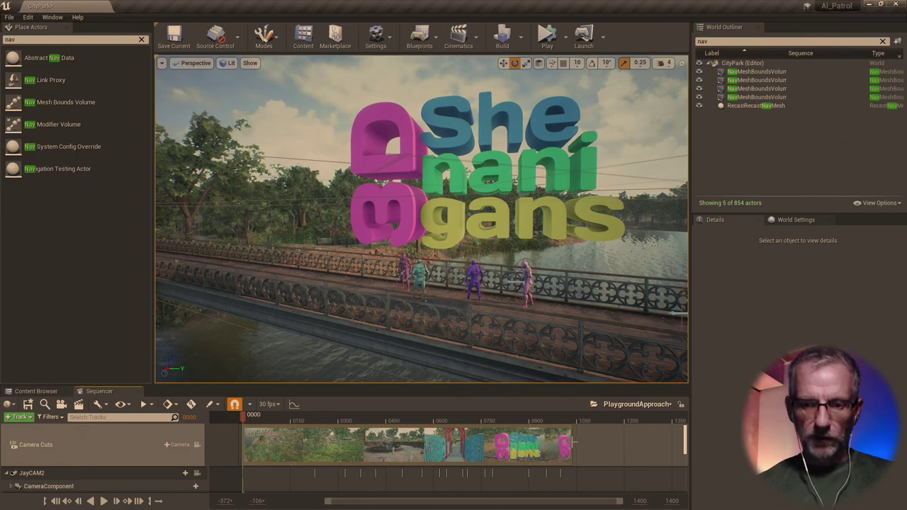
# - Stretch the JayCAM2 camera-cut clip to about frame 1400 and play the end to check
pyautogui.moveTo(571, 443); pyautogui.dragTo(648, 465)
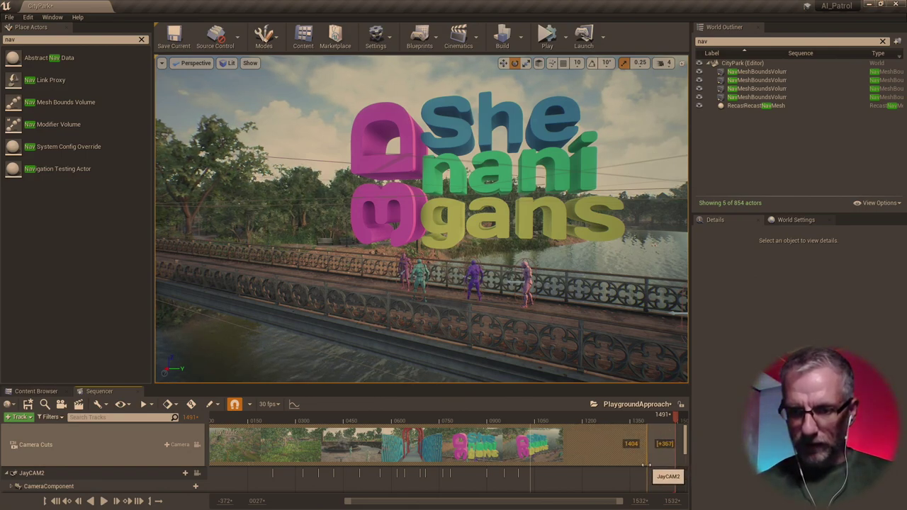
pyautogui.moveTo(679, 439); pyautogui.dragTo(672, 436)
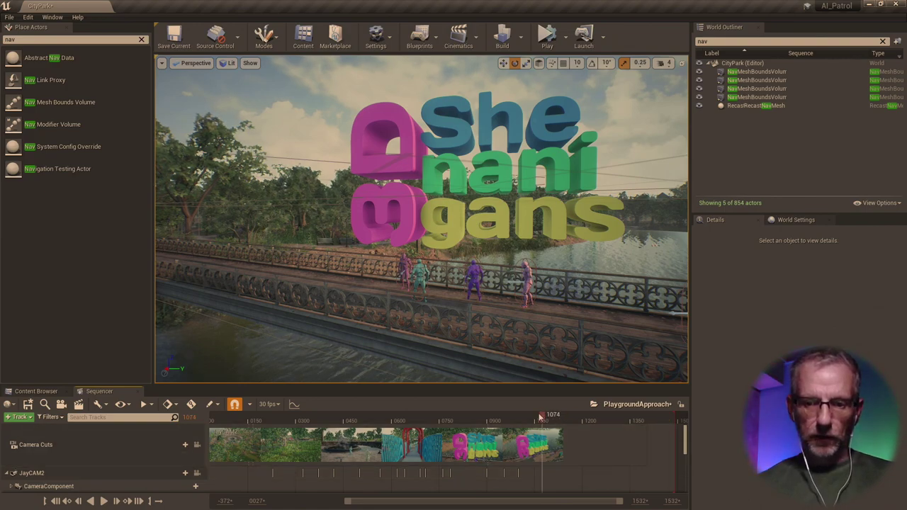
pyautogui.press('space')
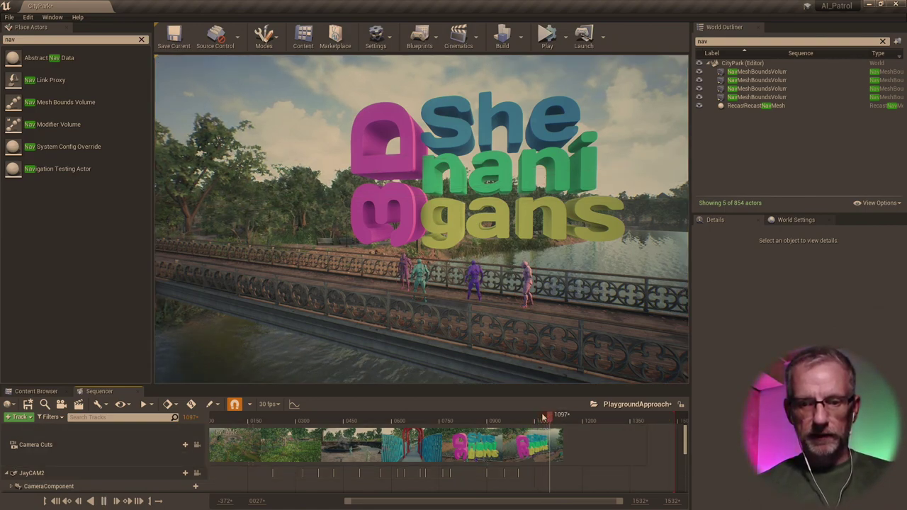
pyautogui.press('space')
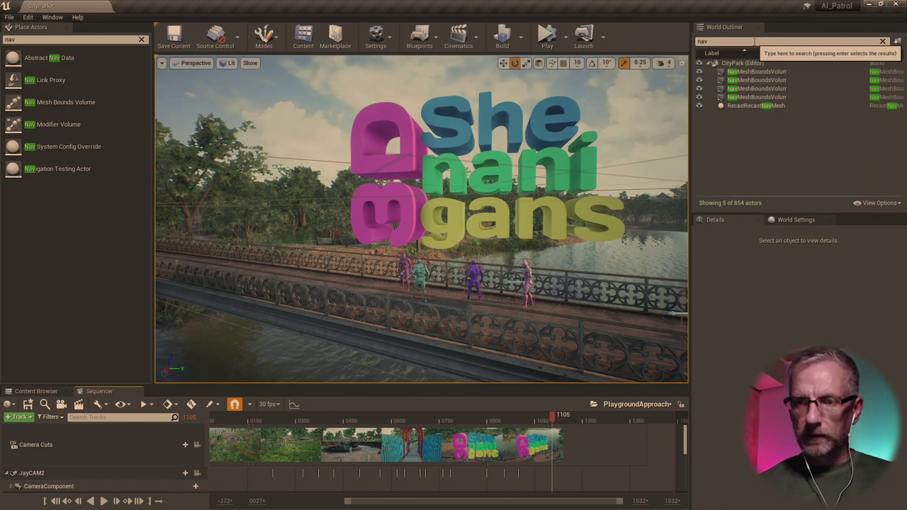
pyautogui.write('m')
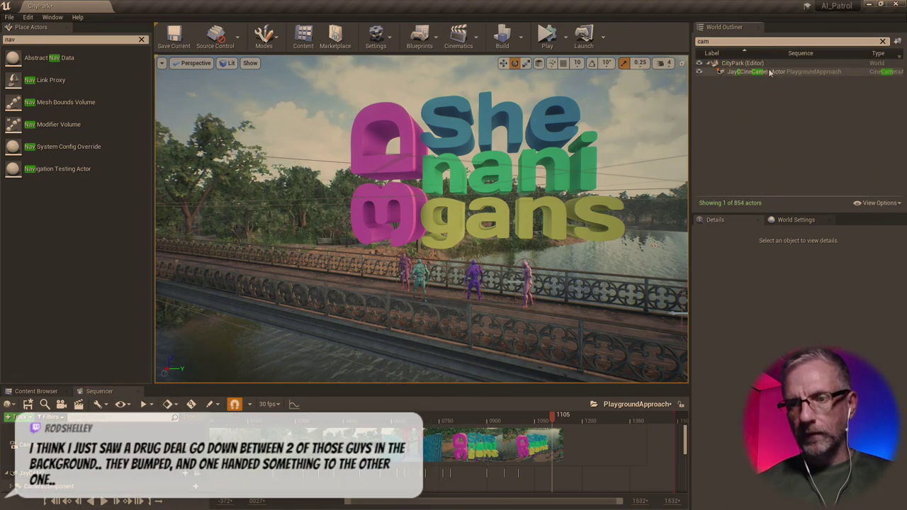
# - Pilot JayCAM2 in the viewport and play the sequence forward to about frame 1149
pyautogui.rightClick(770, 72)
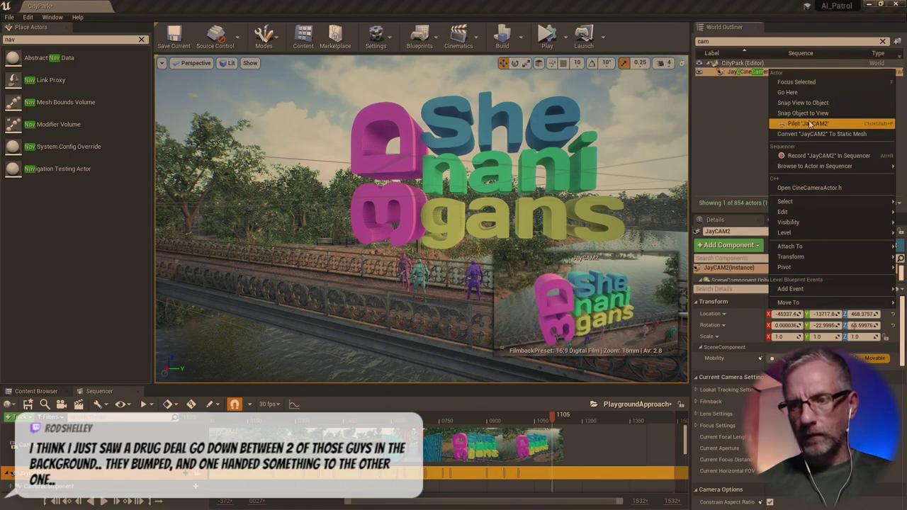
pyautogui.click(815, 123)
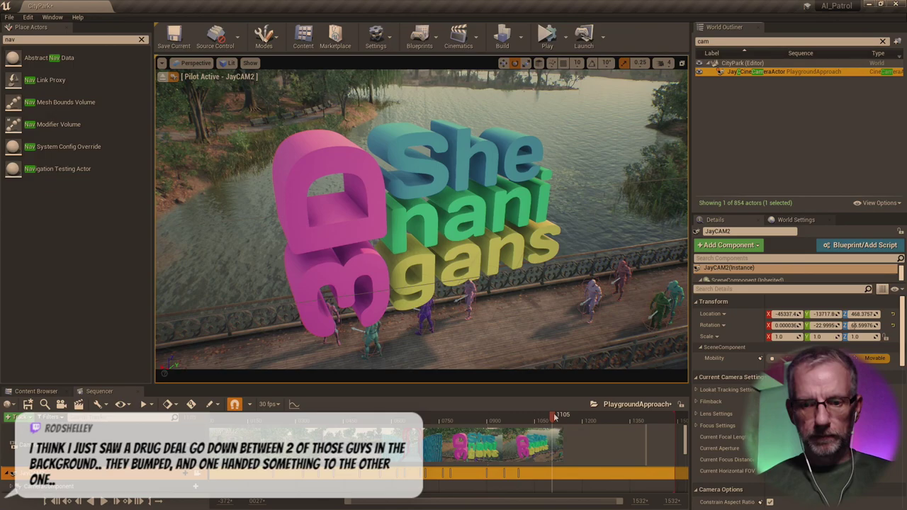
pyautogui.press('space')
pyautogui.moveTo(553, 418); pyautogui.dragTo(567, 418)
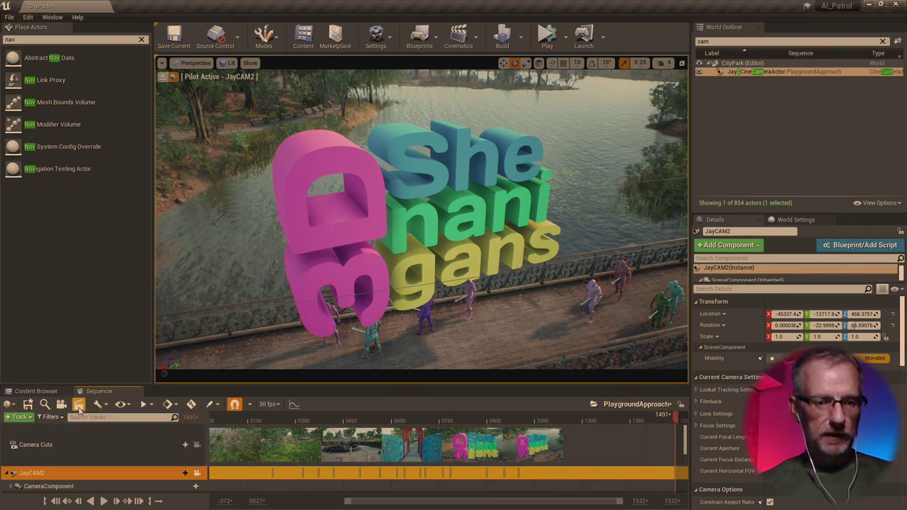
pyautogui.click(79, 404)
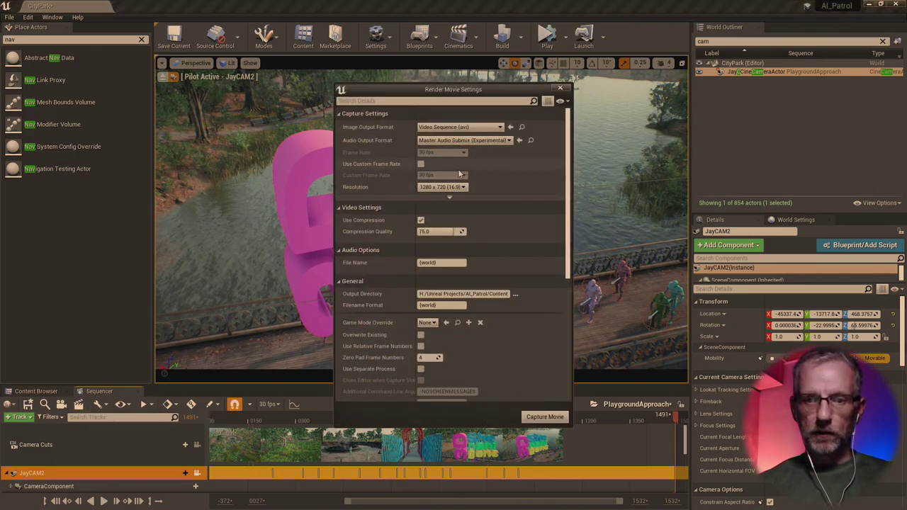
# - Set the movie output resolution to 1920 x 1080
pyautogui.click(442, 187)
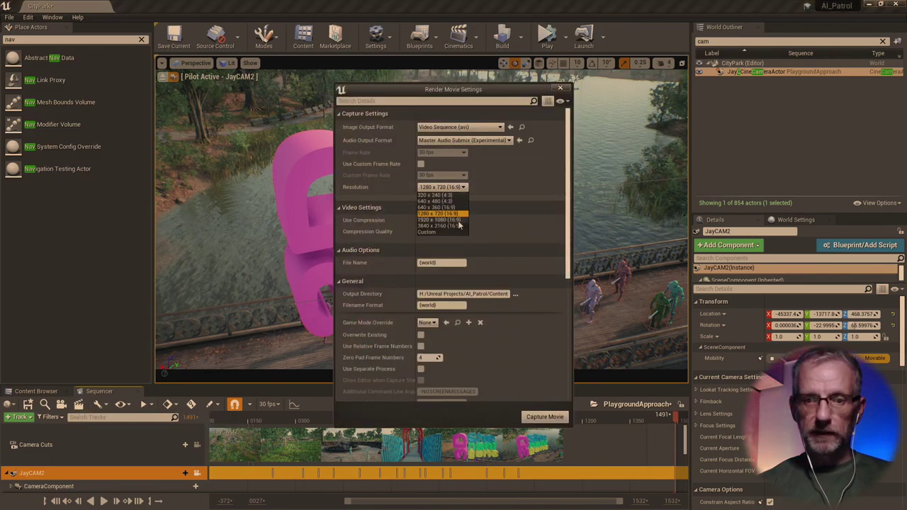
pyautogui.click(458, 220)
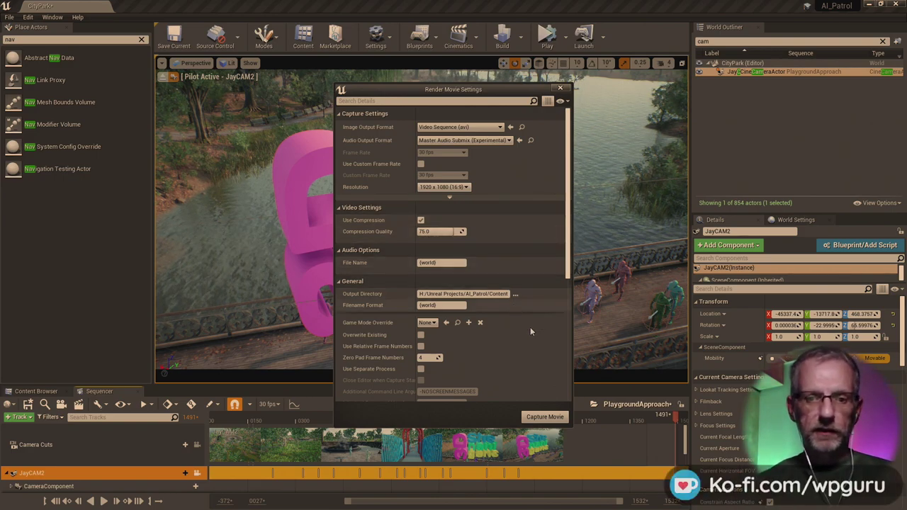
pyautogui.scroll(-6, 549, 315)
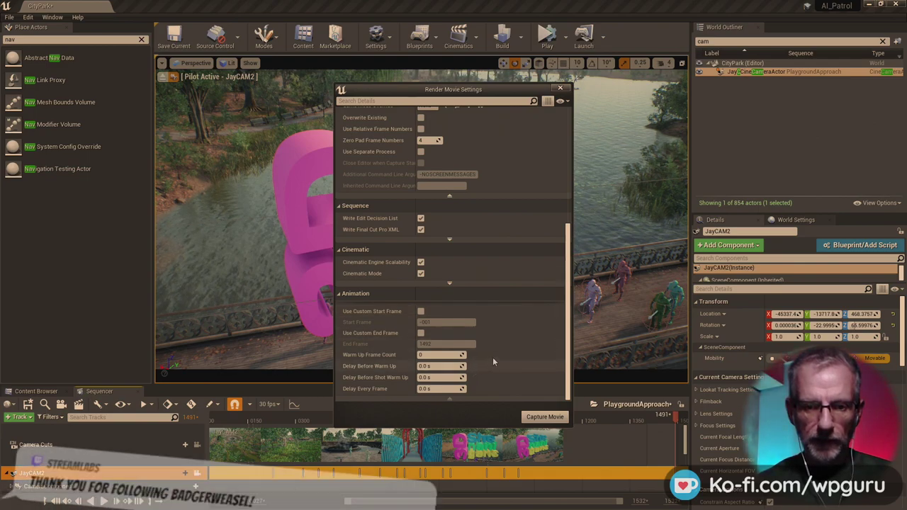
# - Enable custom start and end frames with the End Frame set to 1400
pyautogui.click(421, 311)
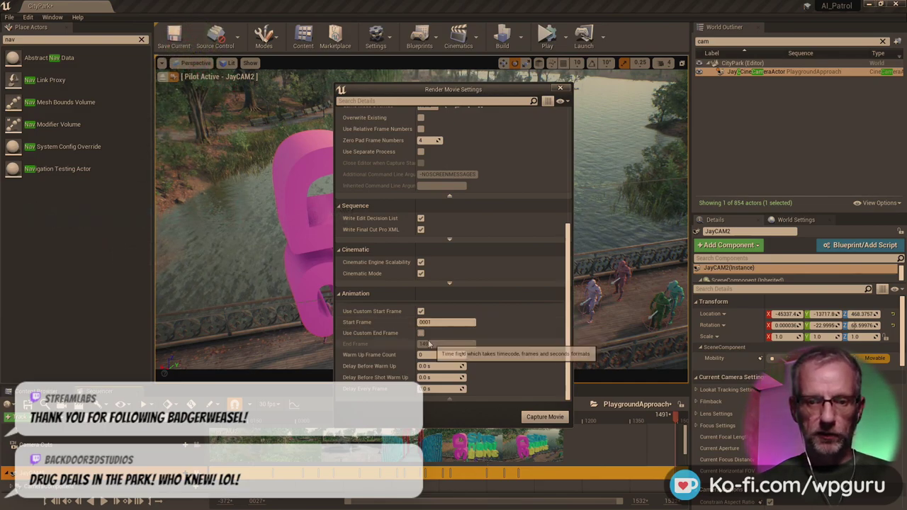
pyautogui.click(421, 333)
pyautogui.click(441, 344)
pyautogui.write('1400')
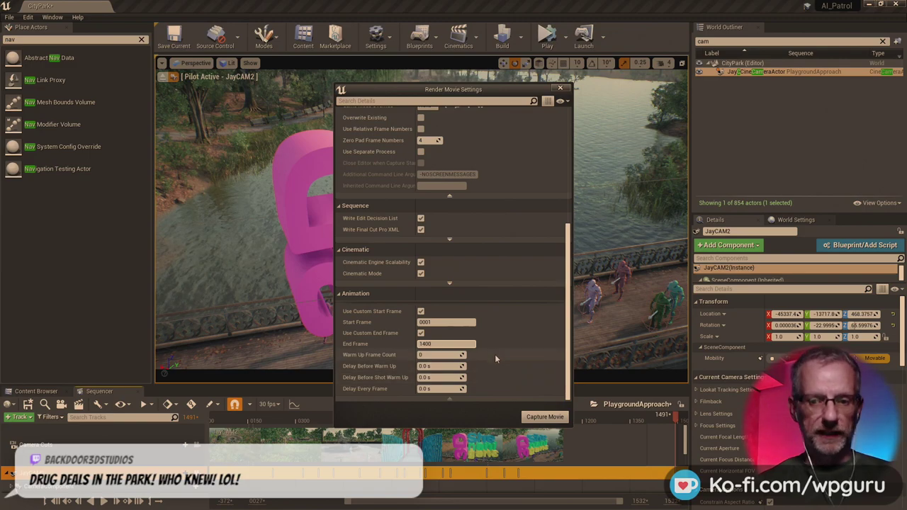
pyautogui.press('Tab')
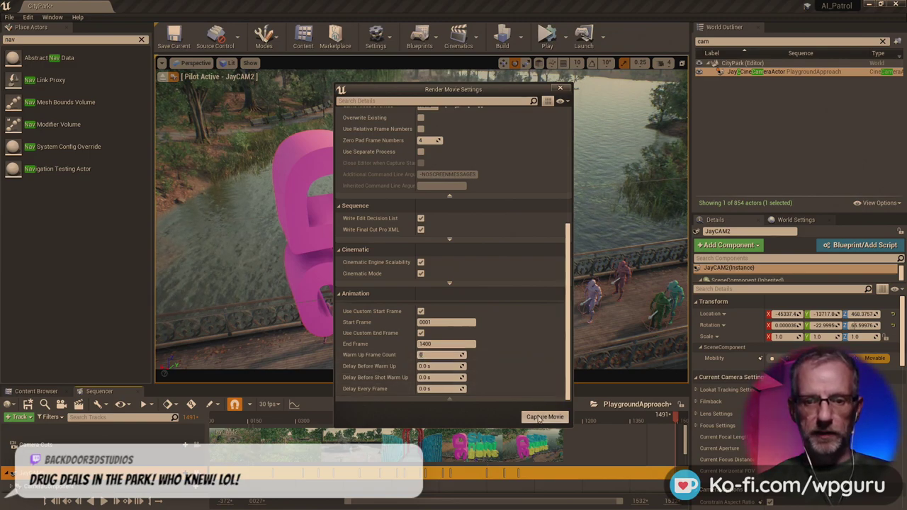
# - Start the movie capture, then dismiss the save prompt without saving
pyautogui.click(540, 417)
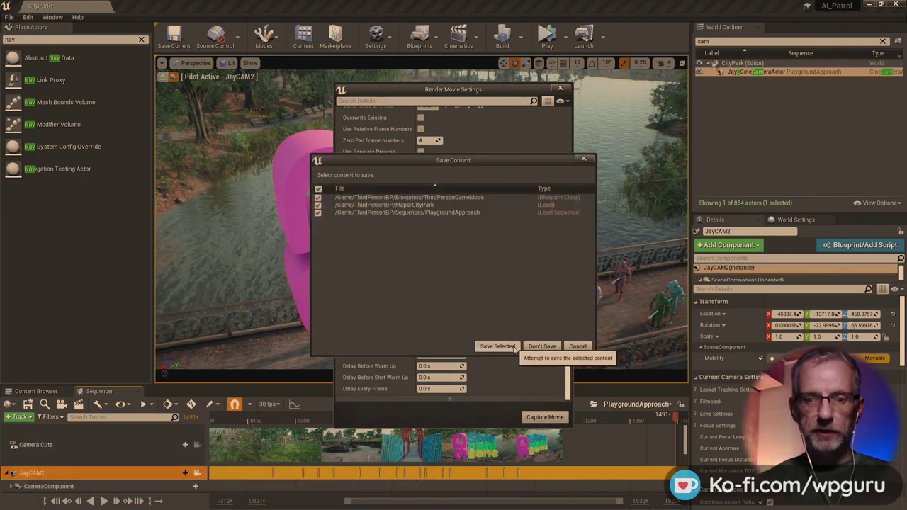
pyautogui.click(575, 347)
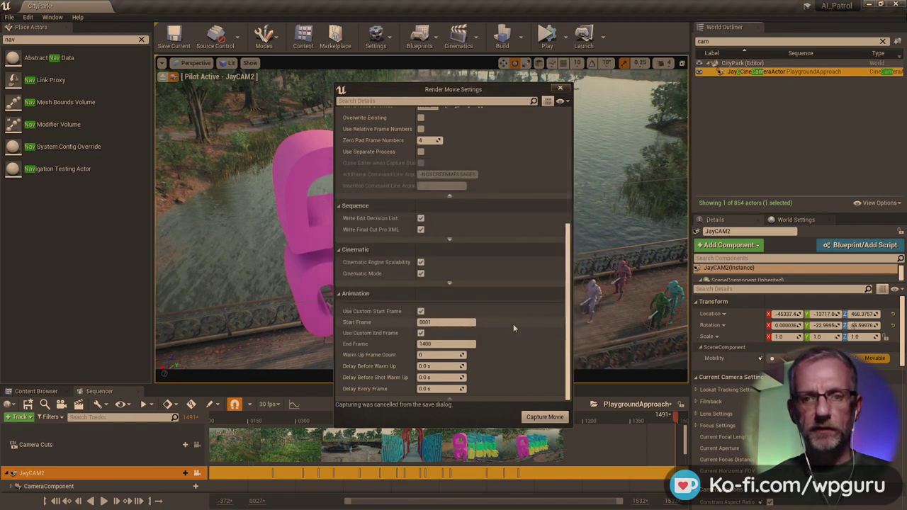
pyautogui.scroll(2, 514, 323)
pyautogui.scroll(2, 513, 324)
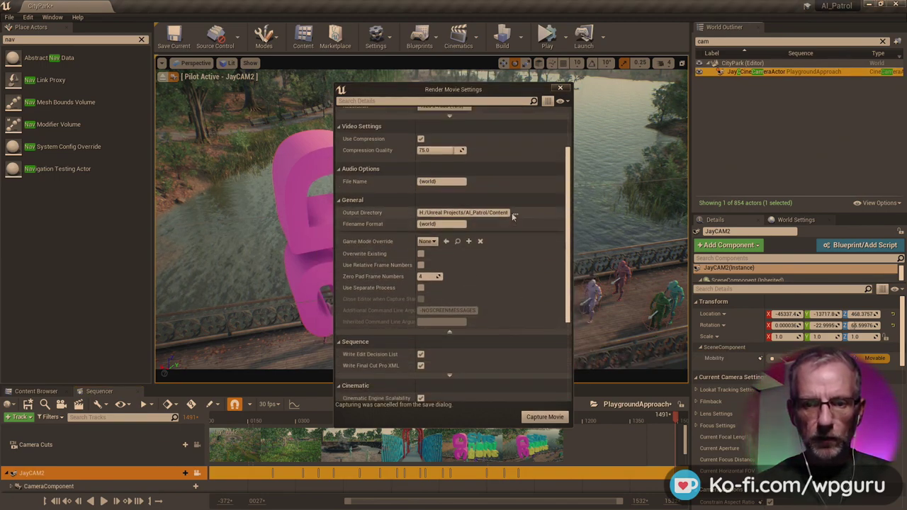
# - Browse for a new output directory, checking the Saved folder inside AI_Patrol
pyautogui.click(515, 213)
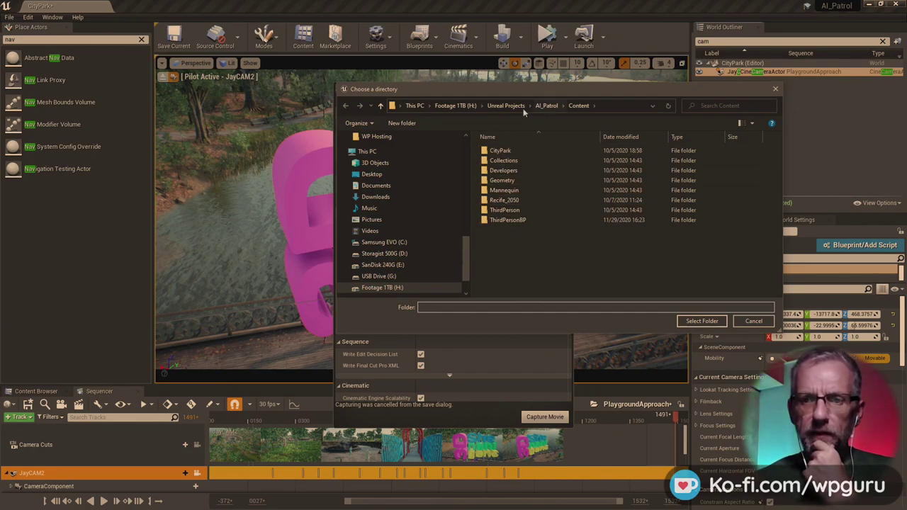
pyautogui.click(546, 106)
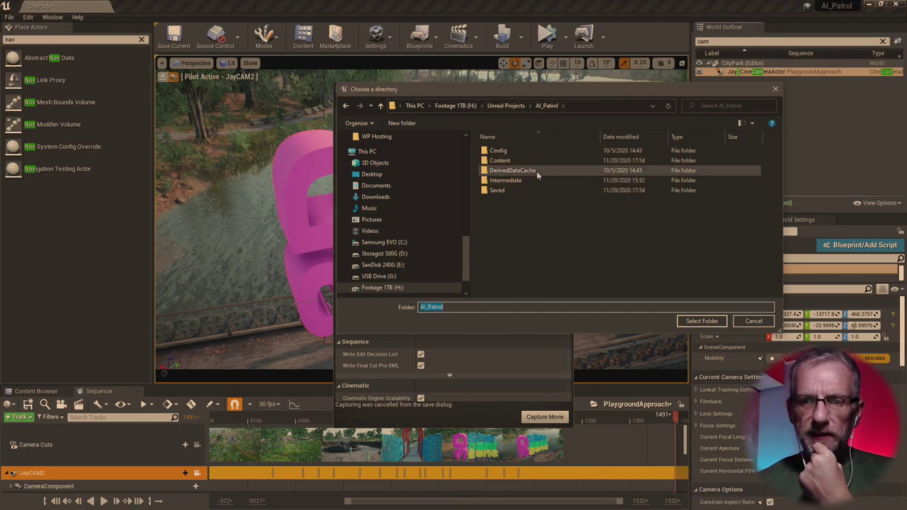
pyautogui.click(510, 191)
pyautogui.doubleClick(511, 191)
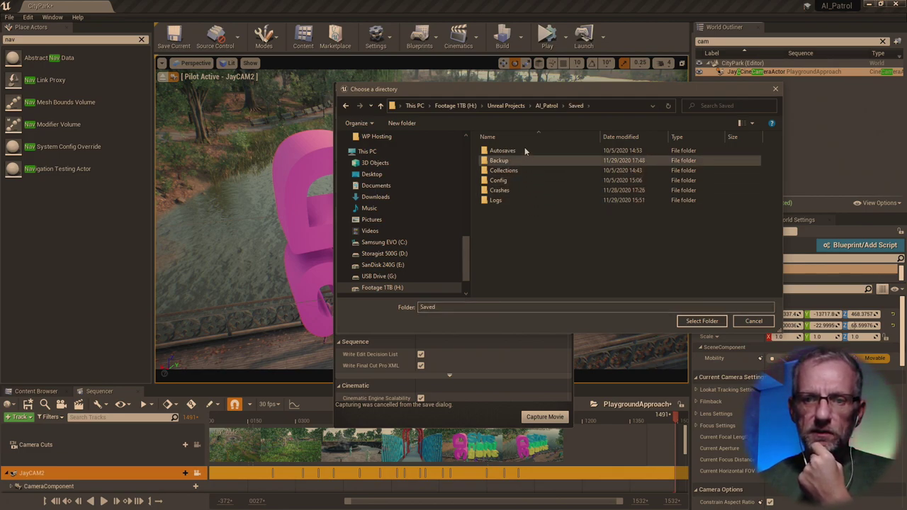
pyautogui.click(550, 106)
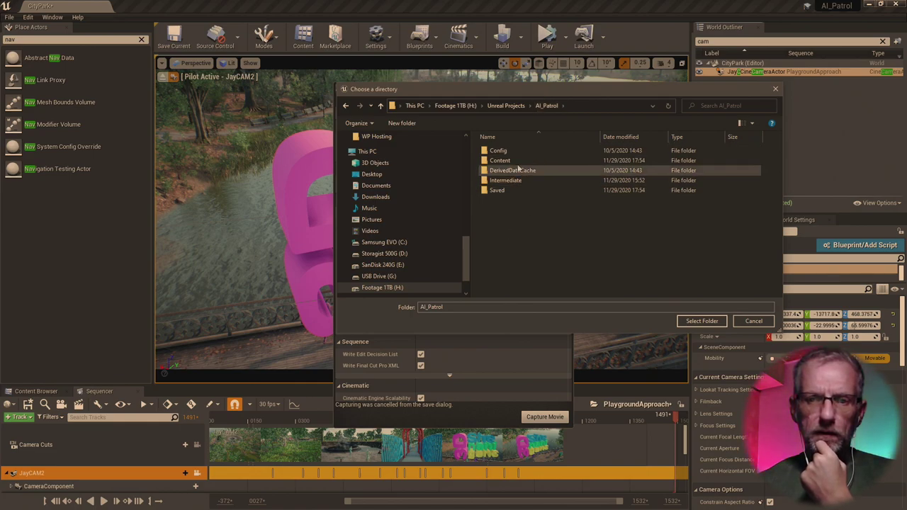
pyautogui.doubleClick(505, 190)
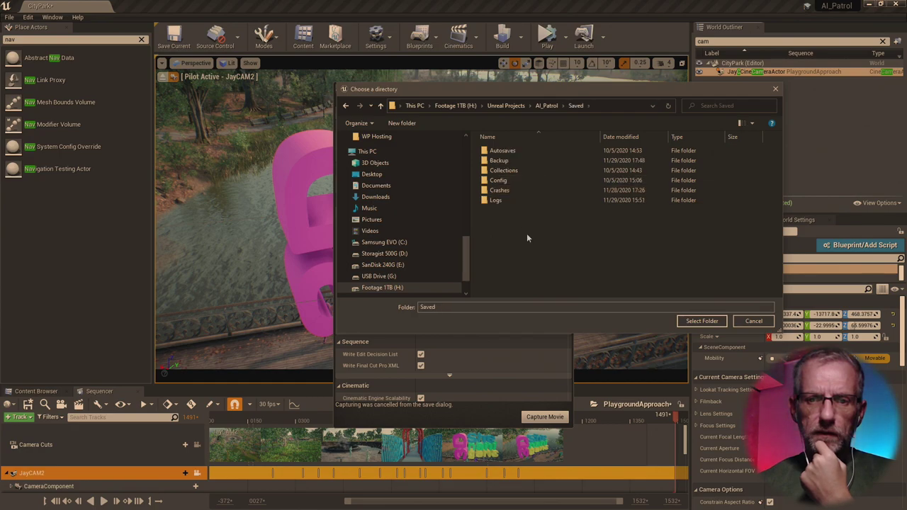
pyautogui.click(380, 105)
# - Create a 'Videos' folder in AI_Patrol and select it as the output directory
pyautogui.rightClick(534, 233)
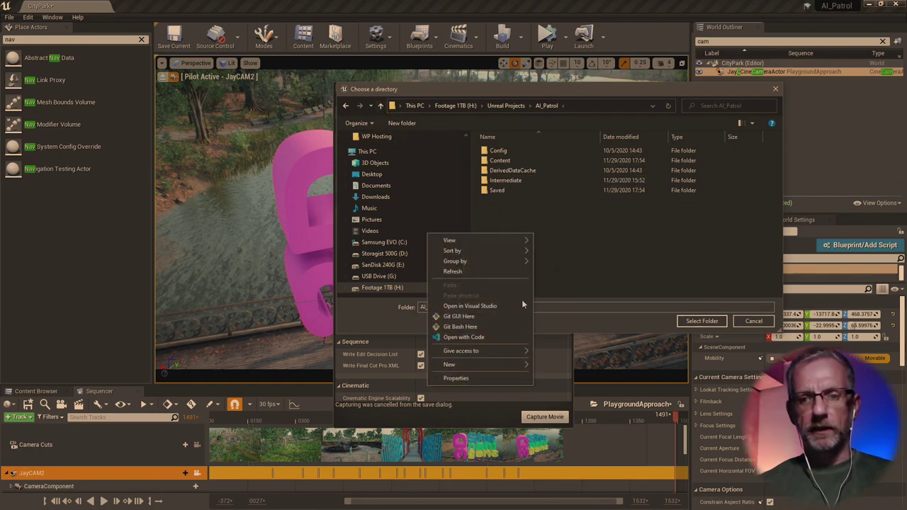
pyautogui.click(545, 367)
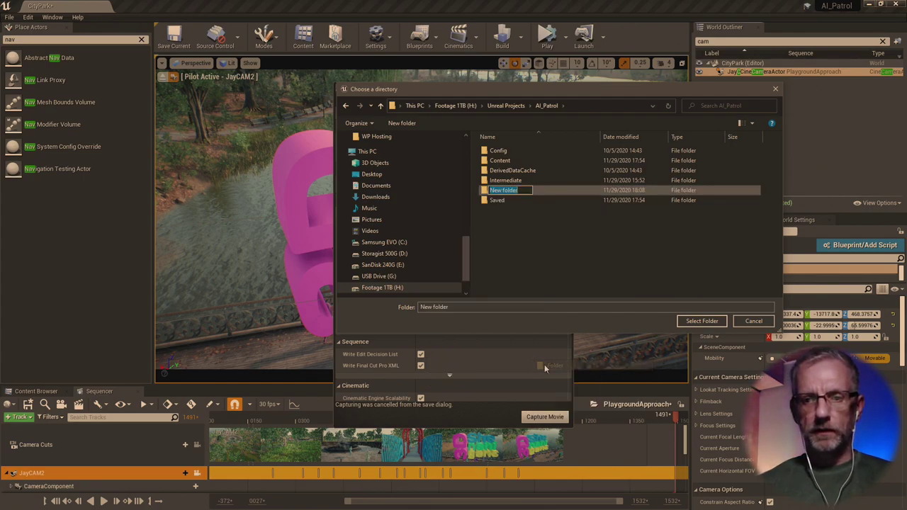
pyautogui.write('Videos')
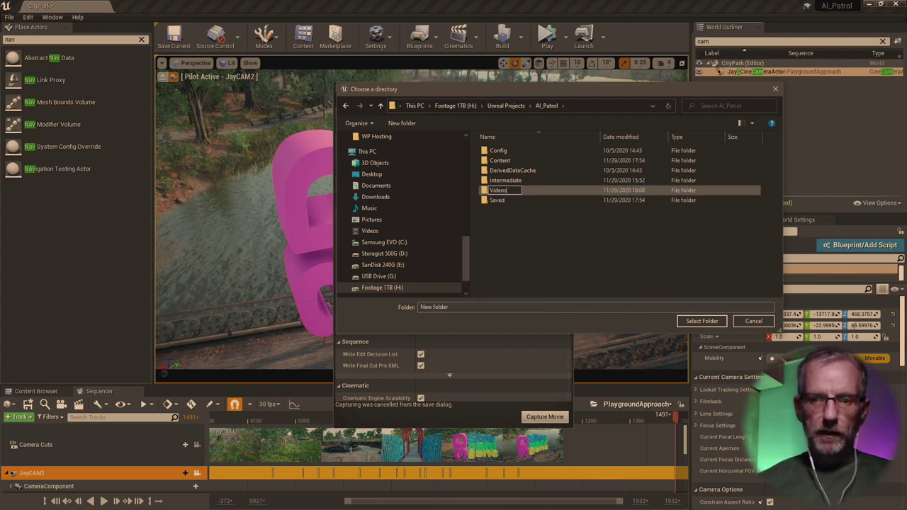
pyautogui.press('Return')
pyautogui.doubleClick(516, 201)
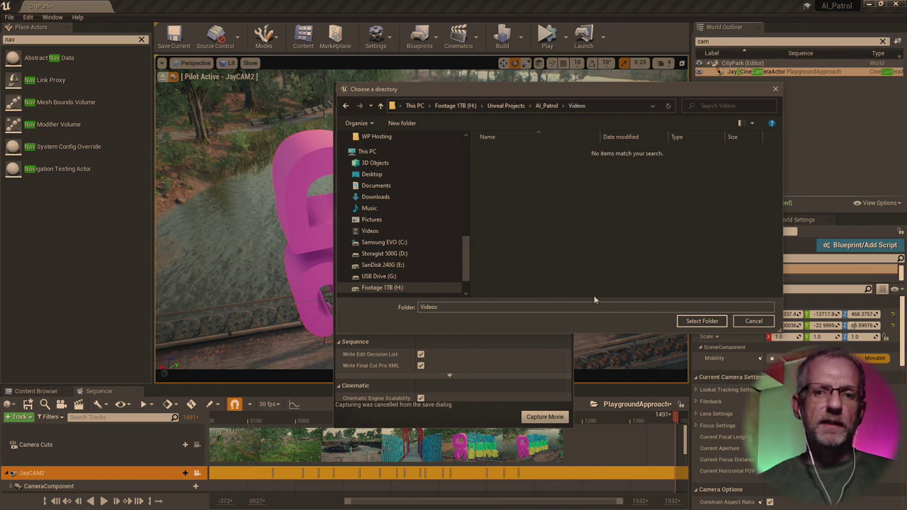
pyautogui.click(701, 321)
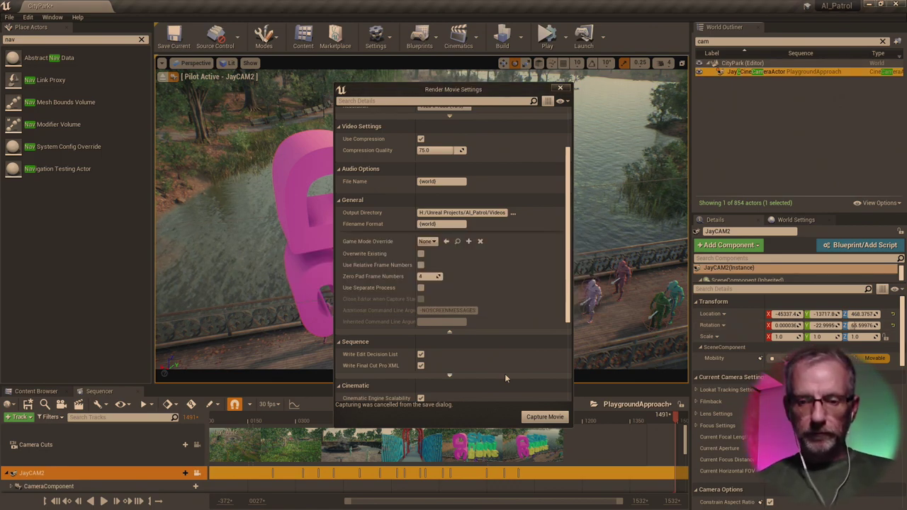
# - Capture the movie, saving ThirdPersonGameMode, CityPark and PlaygroundApproach first
pyautogui.scroll(-1, 539, 289)
pyautogui.scroll(-4, 539, 285)
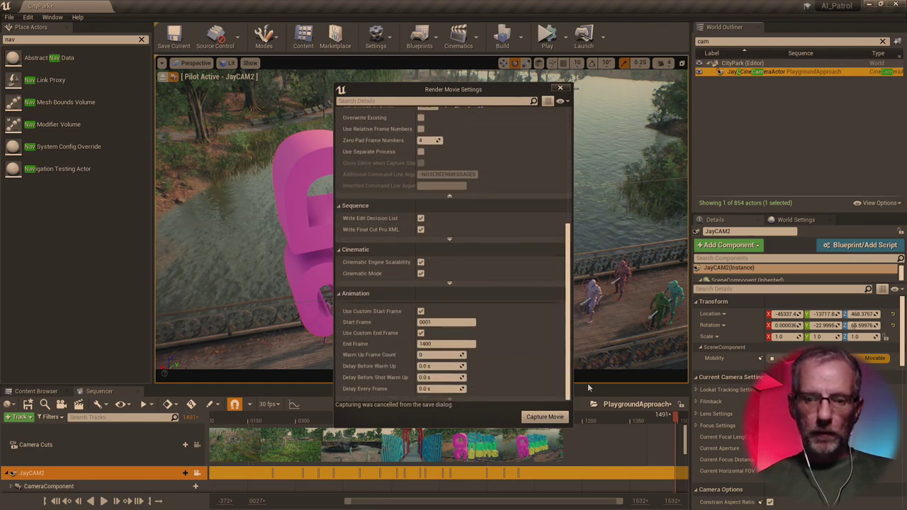
pyautogui.click(535, 418)
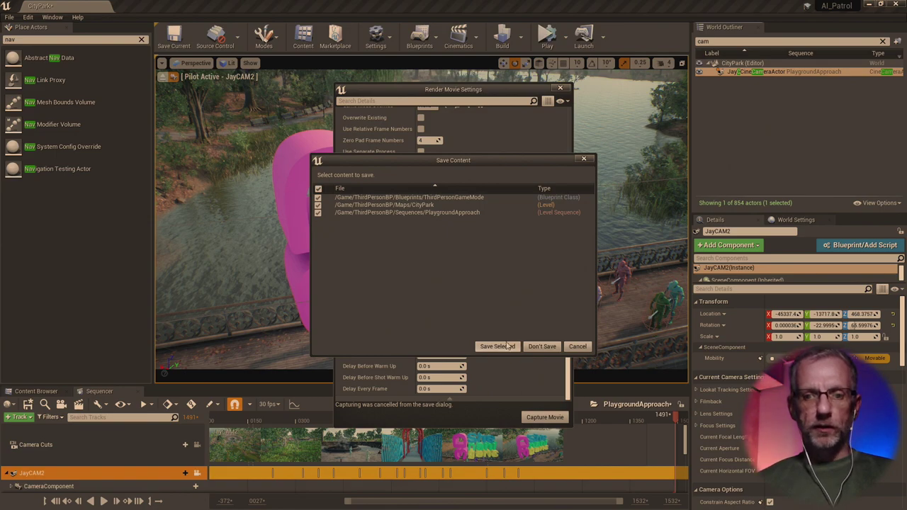
pyautogui.click(504, 345)
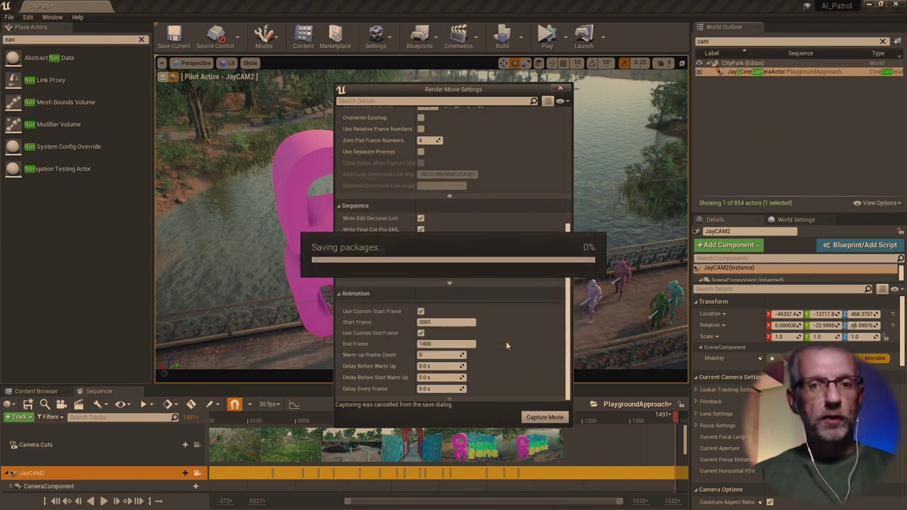
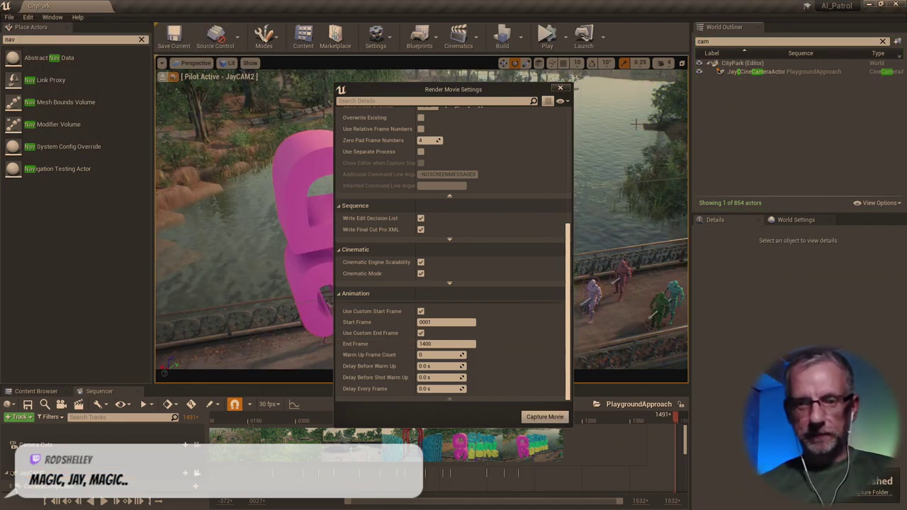
# - Switch from Unreal to the File Explorer window
pyautogui.hotkey('alt', 'Tab')
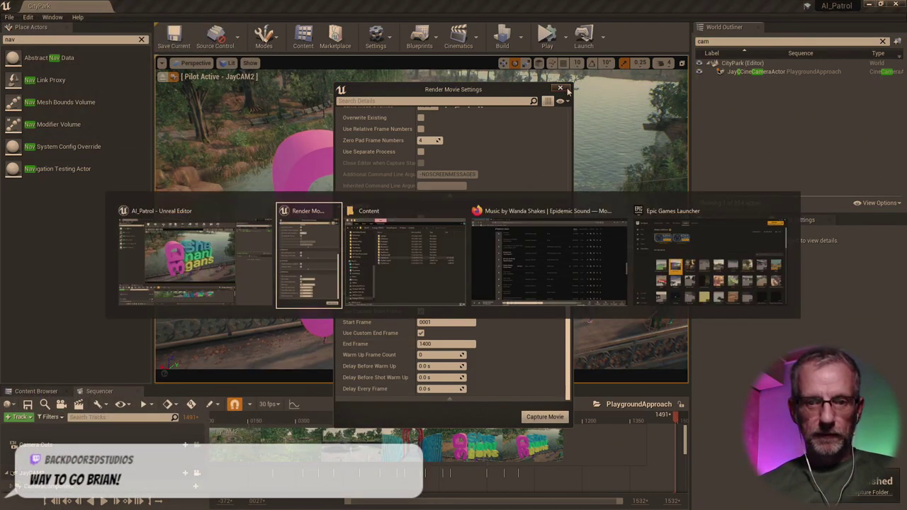
pyautogui.press('Tab')
pyautogui.press('Tab')
pyautogui.press('Tab')
pyautogui.press('Tab')
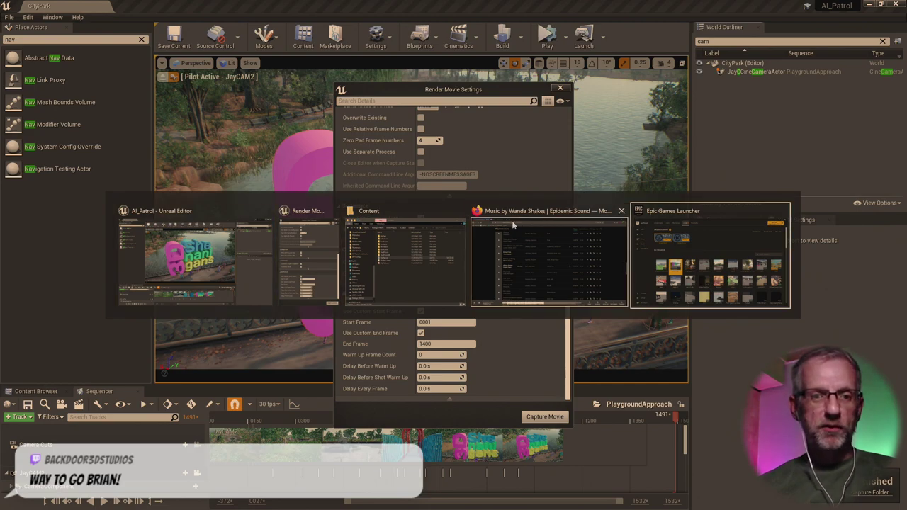
pyautogui.press('super')
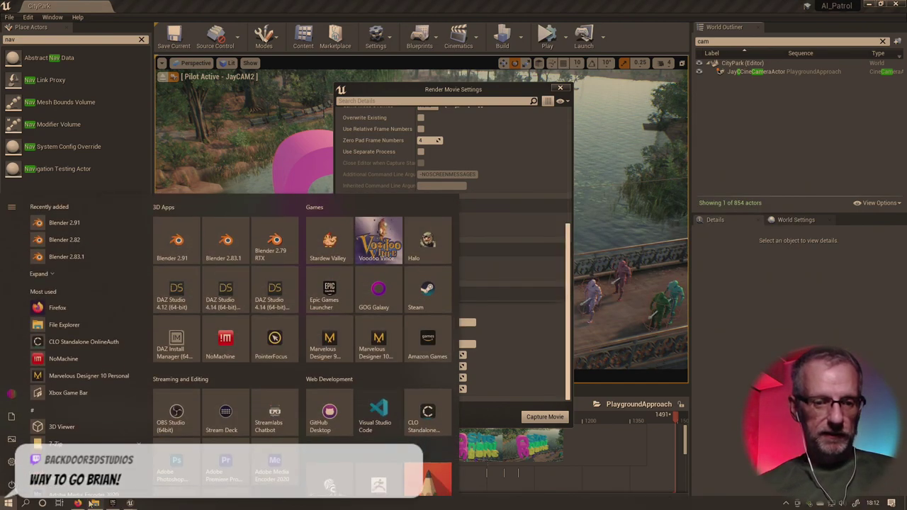
pyautogui.click(94, 502)
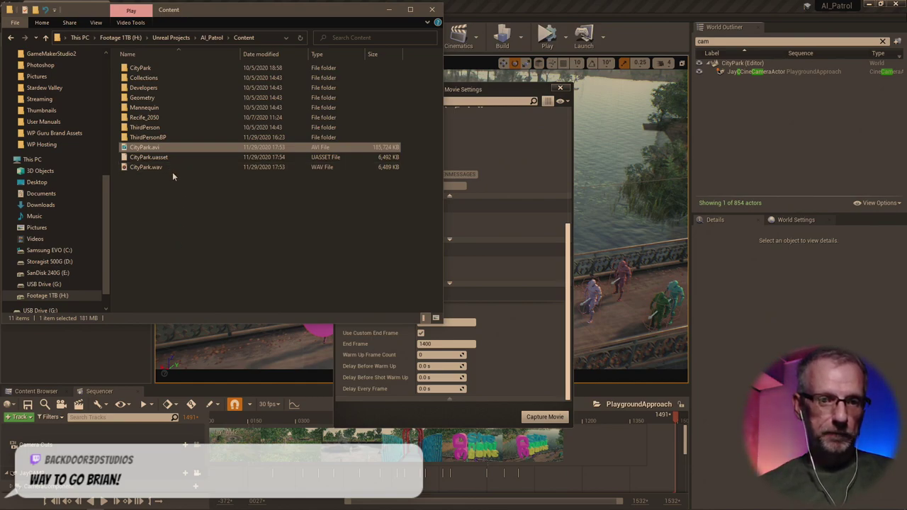
# - Rename CityPark.avi to CityPark v1.avi and move it up into the AI_Patrol folder
pyautogui.rightClick(163, 149)
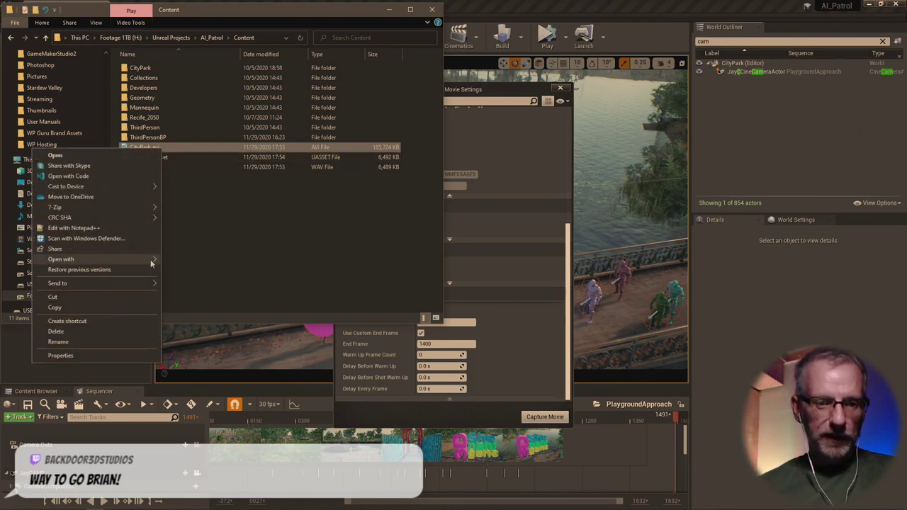
pyautogui.click(177, 149)
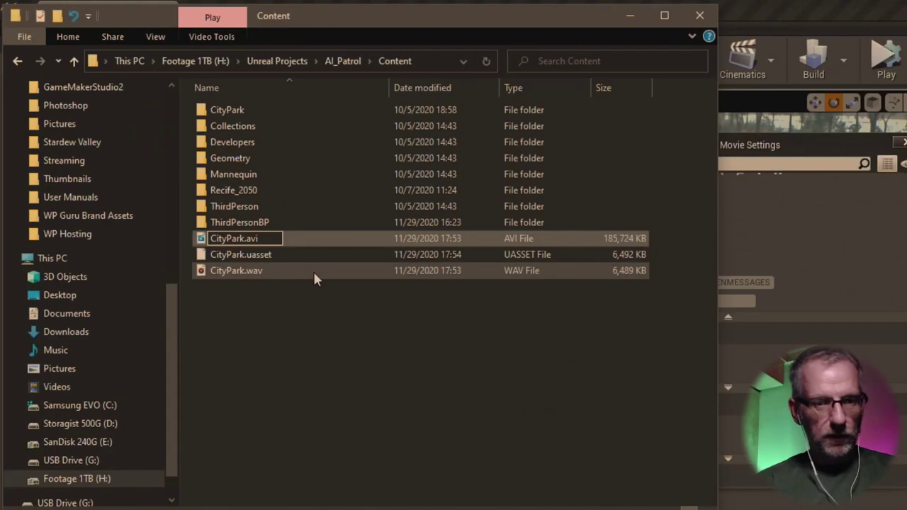
pyautogui.write('v1')
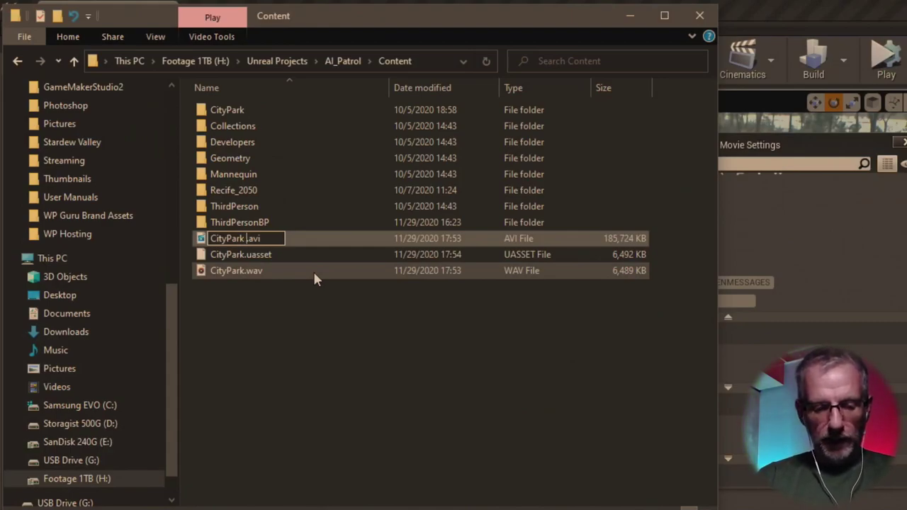
pyautogui.press('Return')
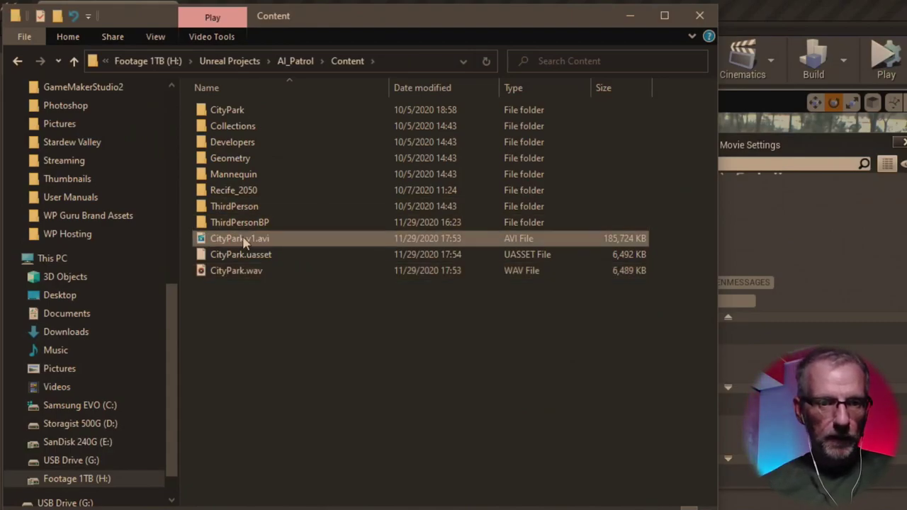
pyautogui.moveTo(252, 244); pyautogui.dragTo(294, 63)
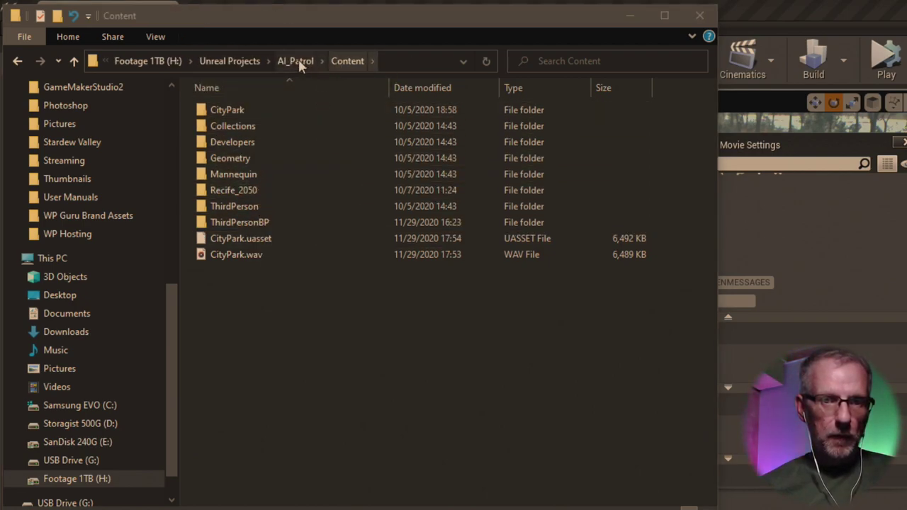
# - Move CityPark v1.avi into the AI_Patrol Videos folder and open Videos
pyautogui.click(299, 63)
pyautogui.doubleClick(271, 140)
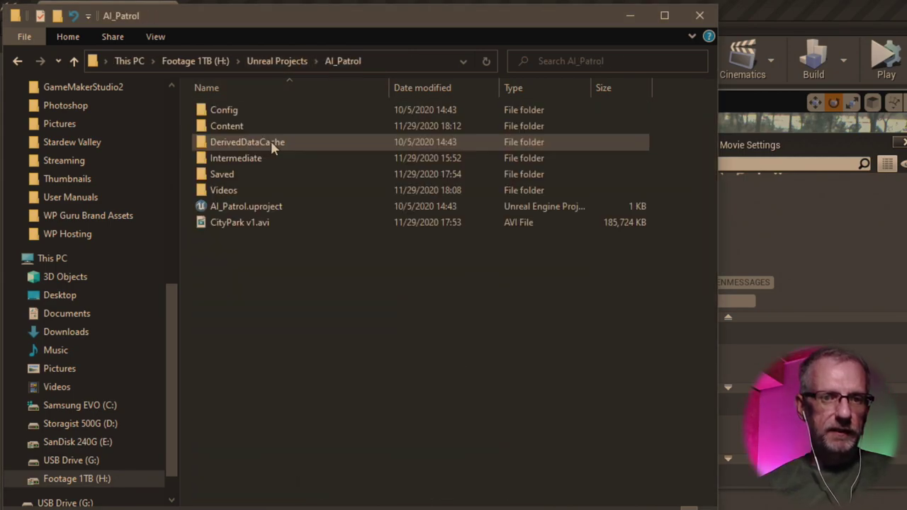
pyautogui.moveTo(254, 224); pyautogui.dragTo(235, 189)
pyautogui.doubleClick(235, 189)
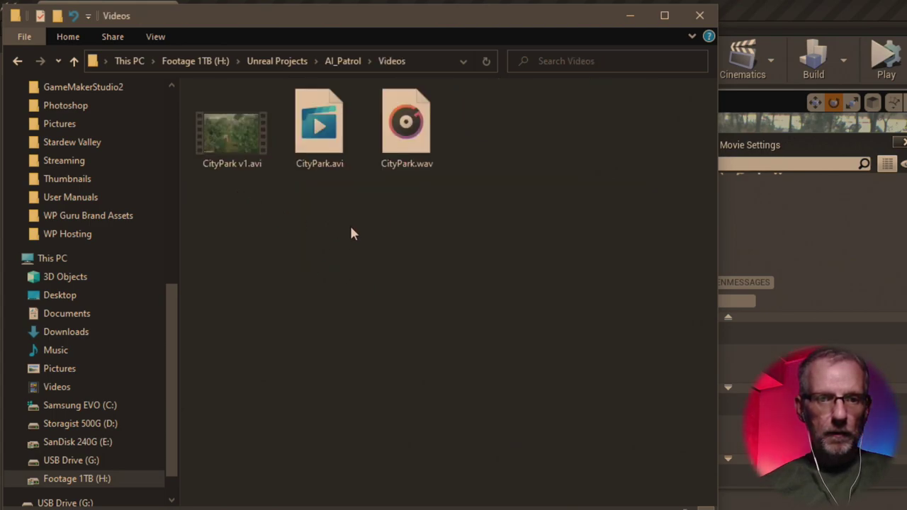
# - Rename the newer CityPark.avi to CityPark v2.avi and play it
pyautogui.click(330, 152)
pyautogui.press('F2')
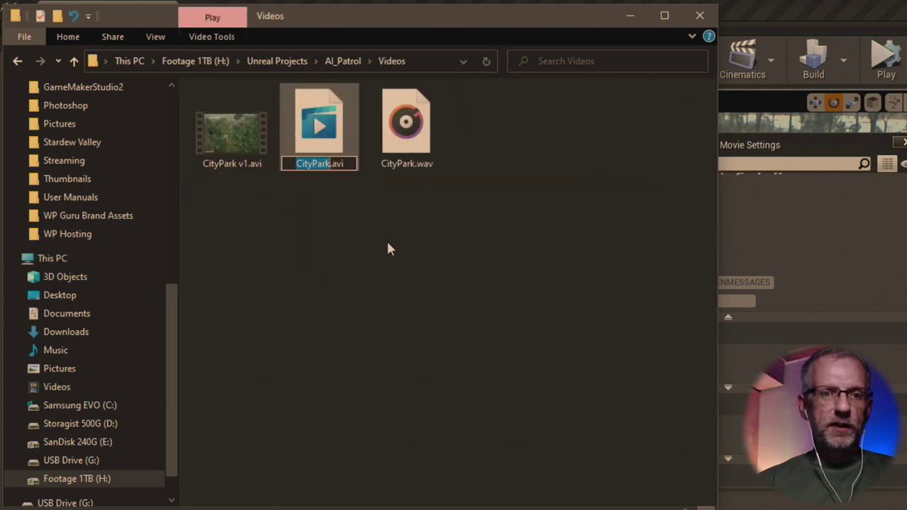
pyautogui.press('Right')
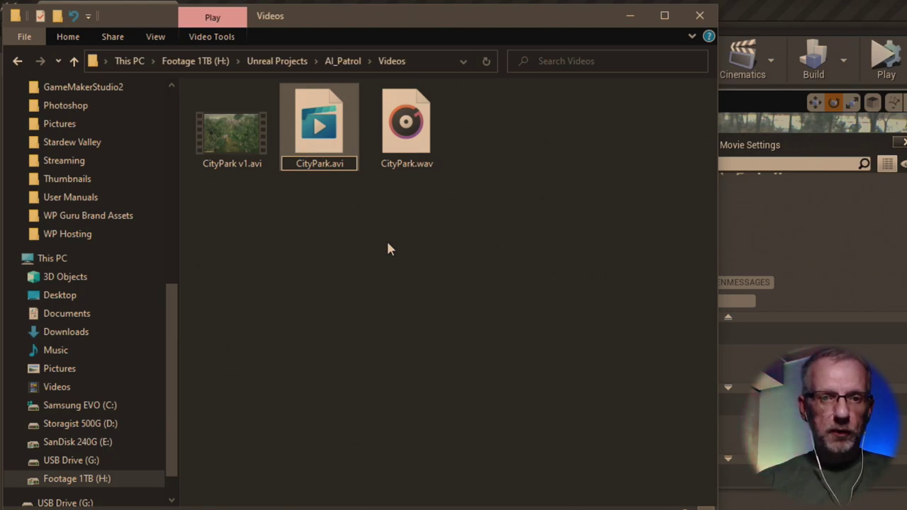
pyautogui.write('v2')
pyautogui.press('Return')
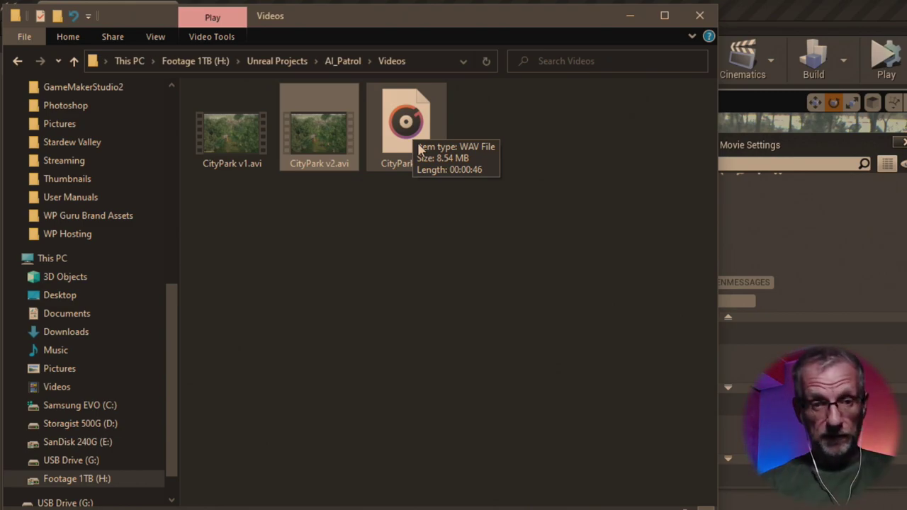
pyautogui.doubleClick(298, 142)
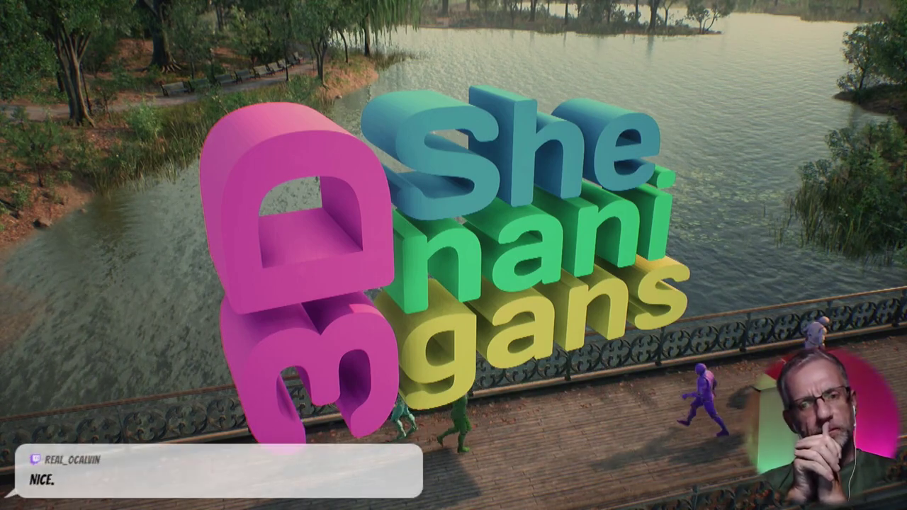
# - Watch CityPark v2 full screen in Movies & TV, pausing at 0:46
pyautogui.press('space')
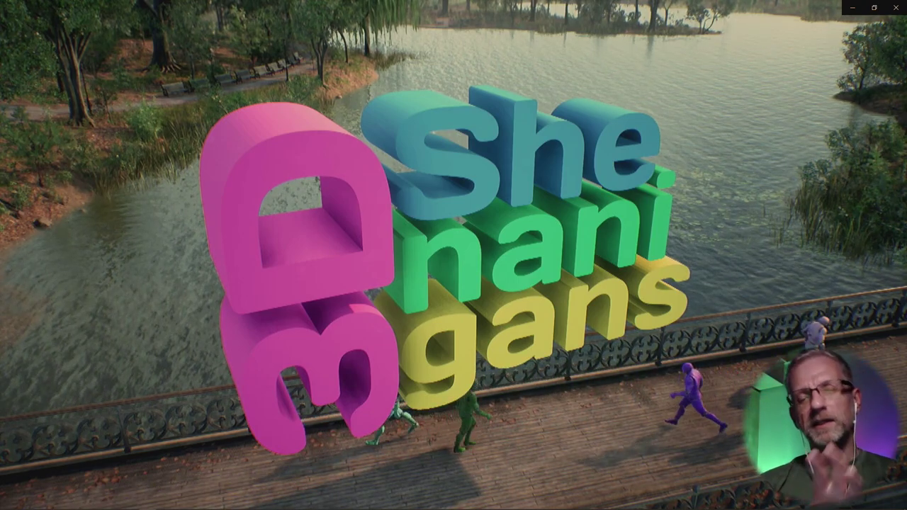
pyautogui.press('space')
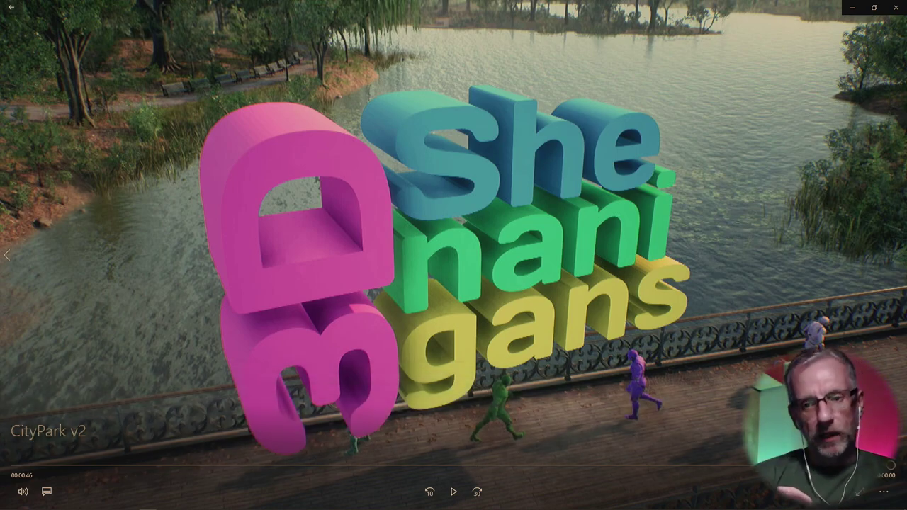
# - Seek CityPark v2 back to 00:00:38, then exit full screen and close Movies & TV
pyautogui.moveTo(887, 469); pyautogui.dragTo(662, 500)
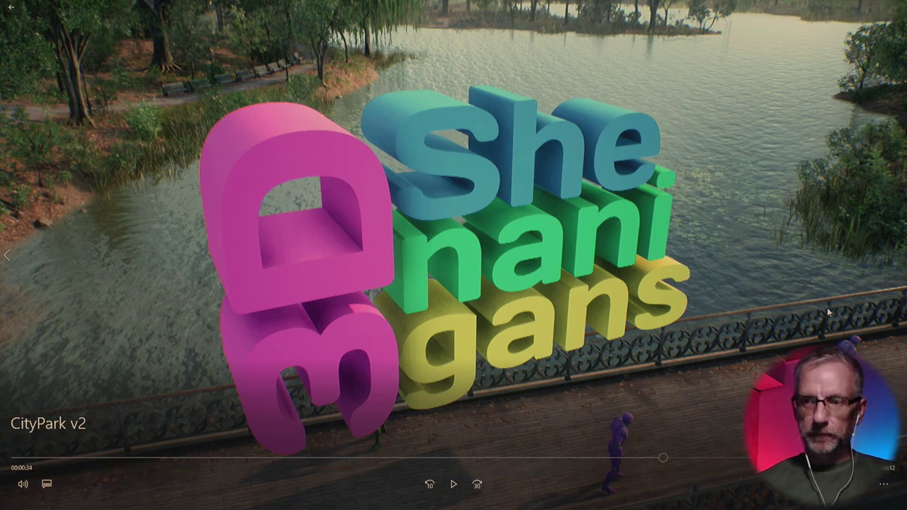
pyautogui.click(859, 491)
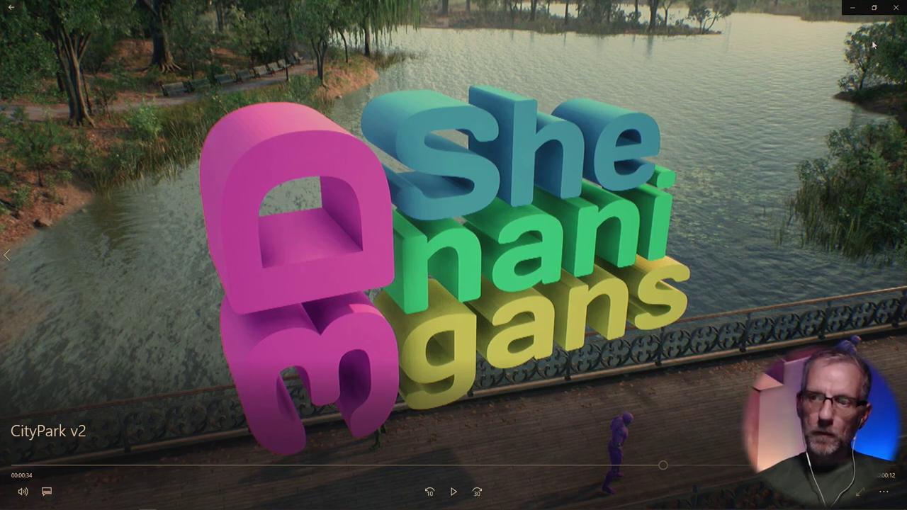
pyautogui.click(894, 8)
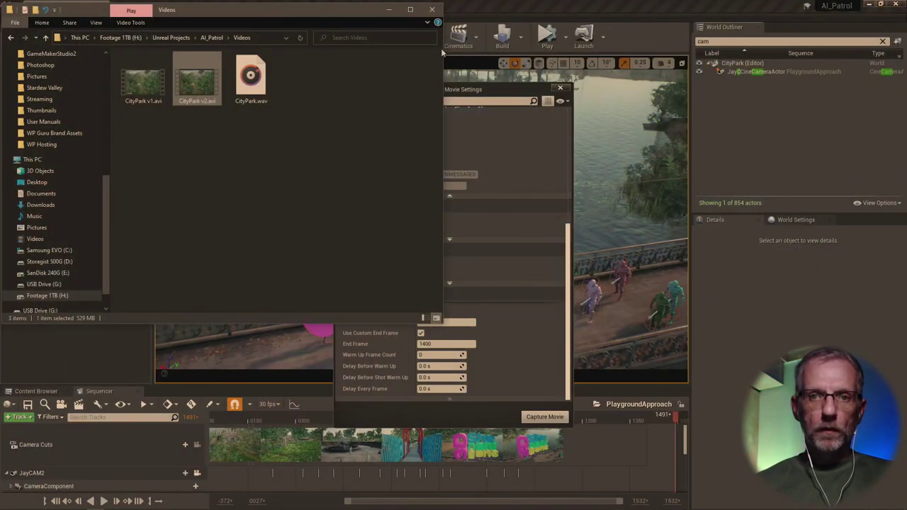
# - Close Explorer and Render Movie Settings, scrub to frame 1298, and select JayCAM2's Location track
pyautogui.click(433, 10)
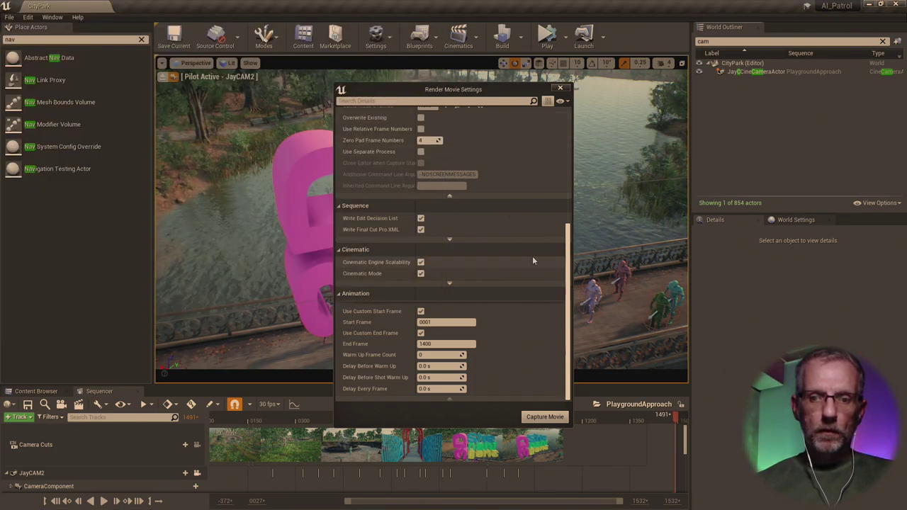
pyautogui.click(559, 87)
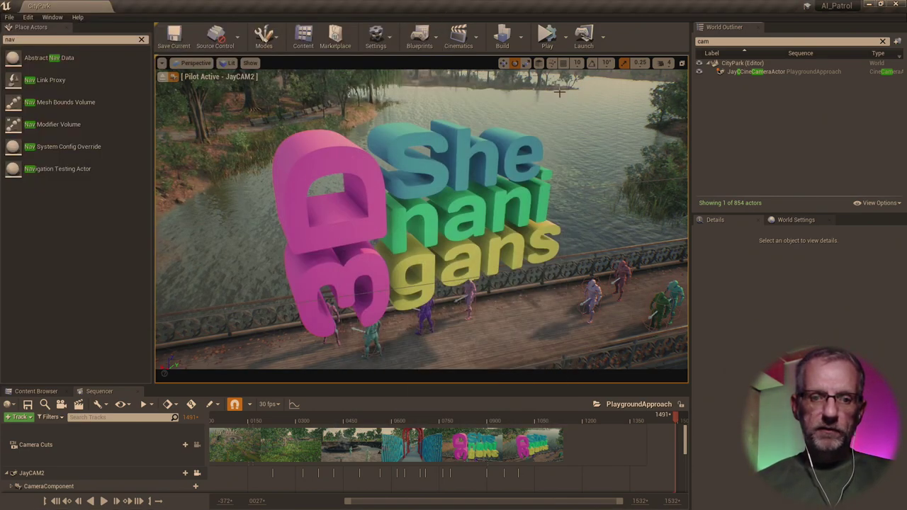
pyautogui.scroll(-3, 432, 448)
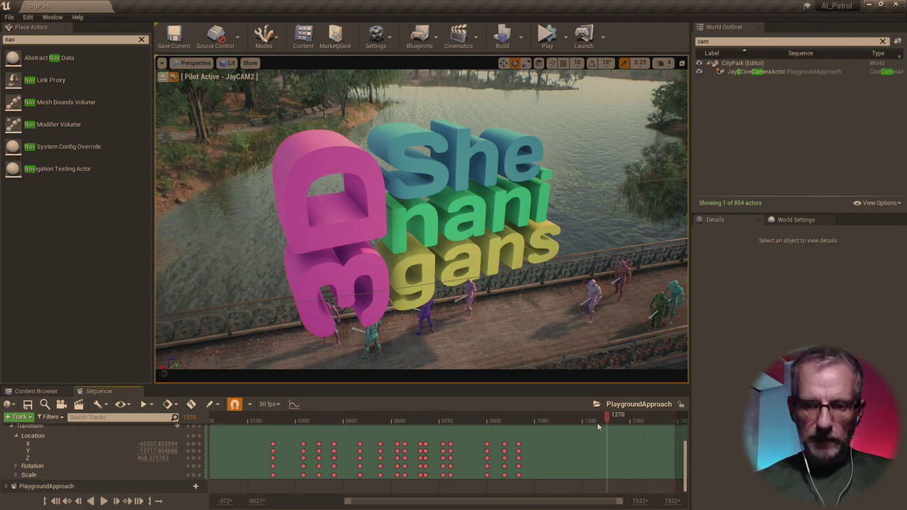
pyautogui.moveTo(530, 426); pyautogui.dragTo(585, 440)
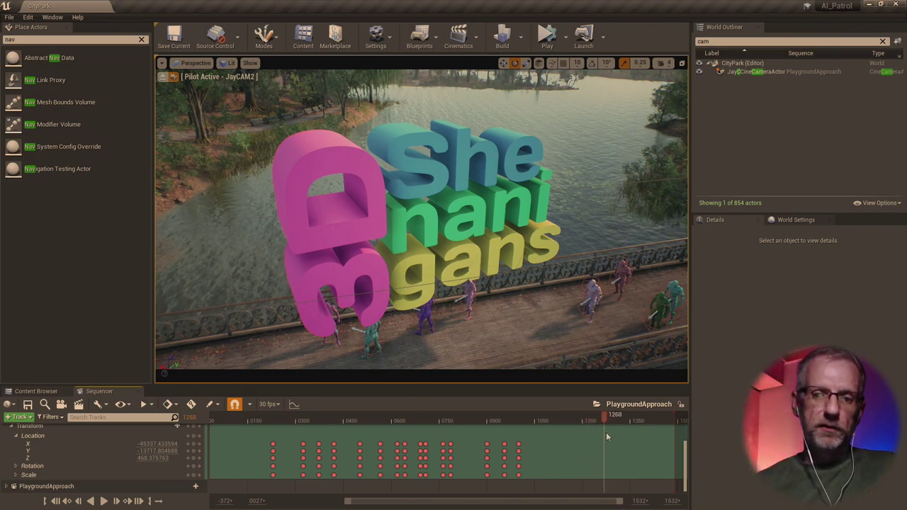
pyautogui.moveTo(611, 437); pyautogui.dragTo(615, 433)
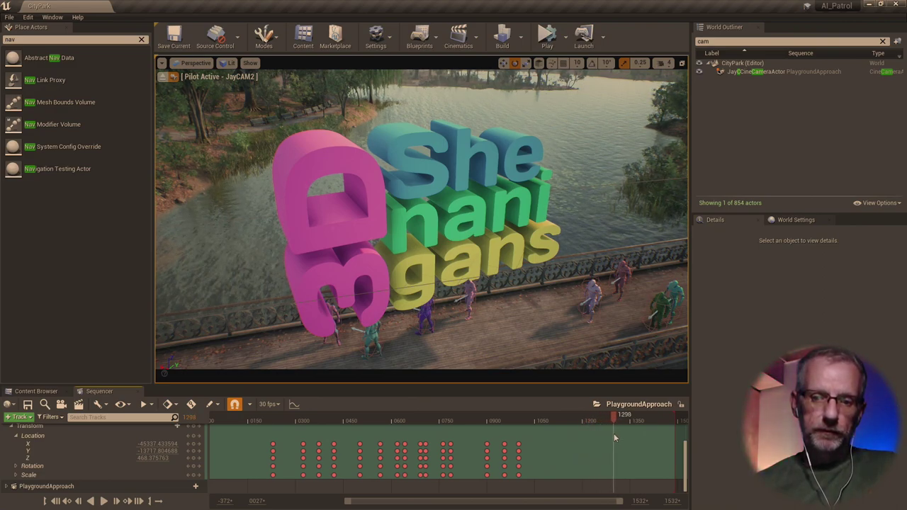
pyautogui.click(517, 440)
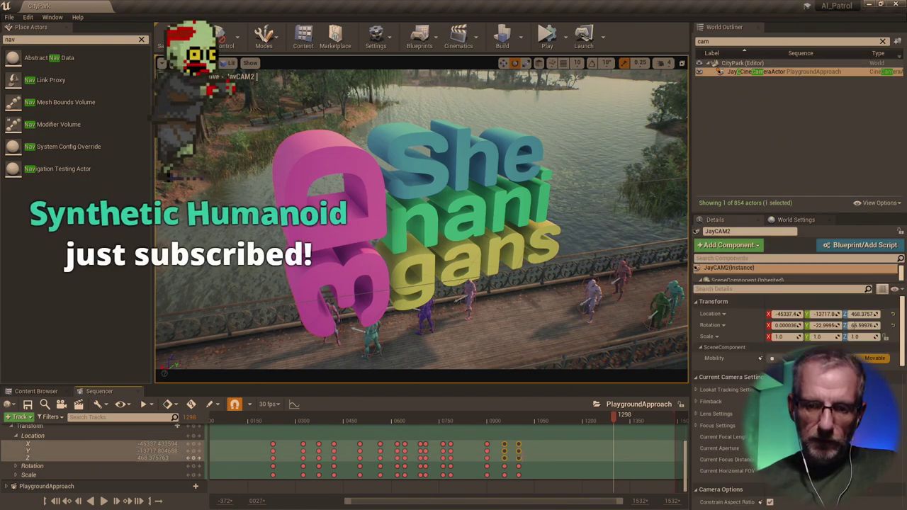
# - Select JayCAM2's last column of Location keys, scrub to frame 1004, and play the sequence
pyautogui.click(528, 441)
pyautogui.moveTo(512, 438); pyautogui.dragTo(617, 479)
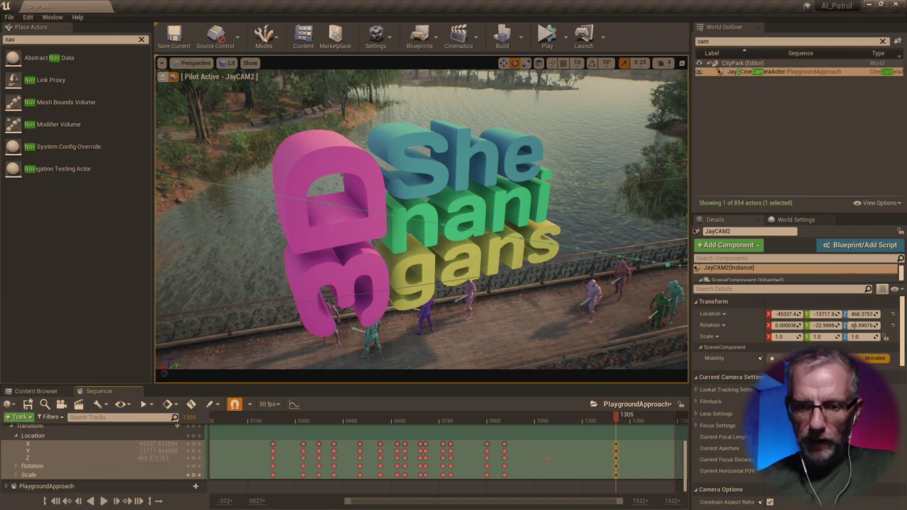
pyautogui.moveTo(487, 417)
pyautogui.mouseDown()
pyautogui.moveTo(468, 416)
pyautogui.moveTo(616, 451)
pyautogui.moveTo(462, 443)
pyautogui.moveTo(494, 451)
pyautogui.moveTo(521, 443)
pyautogui.moveTo(522, 469)
pyautogui.moveTo(511, 444)
pyautogui.moveTo(534, 446)
pyautogui.moveTo(541, 418)
pyautogui.moveTo(480, 424)
pyautogui.mouseUp()
pyautogui.click(502, 439)
pyautogui.press('space')
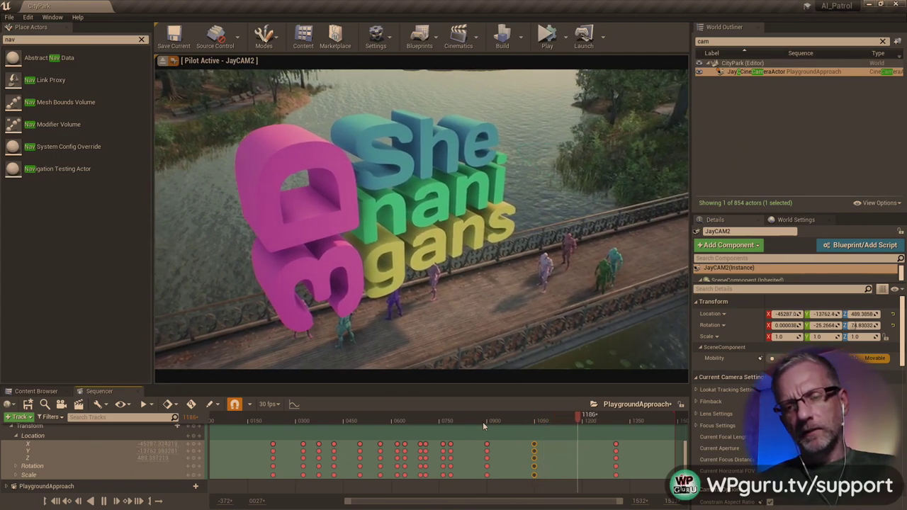
# - Stop playback, undo back the removed camera key, and push the five selected keys 283 frames later
pyautogui.press('space')
pyautogui.press('Escape')
pyautogui.hotkey('ctrl', 'z')
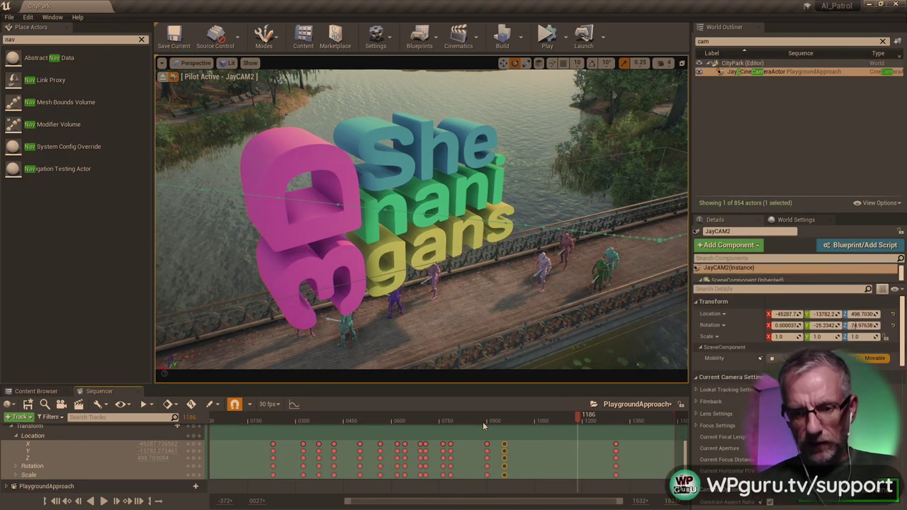
pyautogui.hotkey('ctrl', 'z')
pyautogui.moveTo(469, 418); pyautogui.dragTo(534, 479)
pyautogui.moveTo(519, 447); pyautogui.dragTo(609, 457)
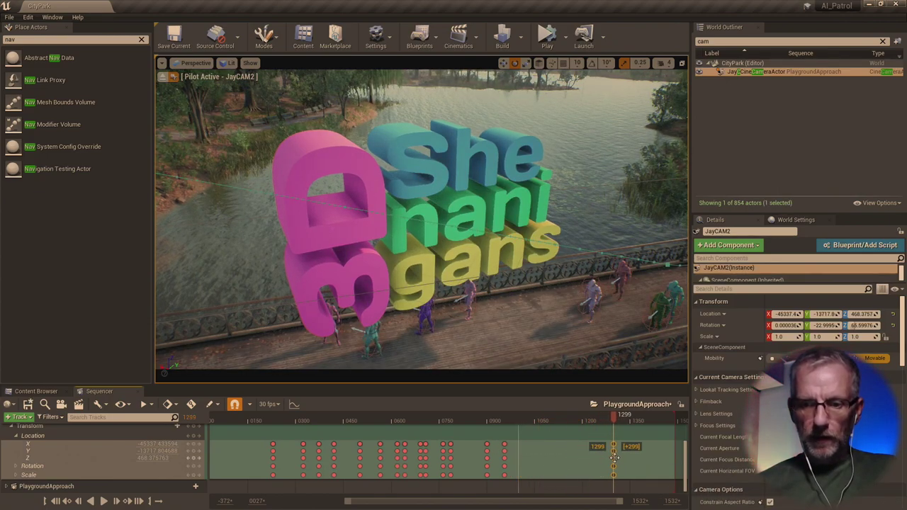
# - Scrub between frames 1108 and 1237 and turn the piloted JayCAM2 left and slightly up
pyautogui.moveTo(621, 419); pyautogui.dragTo(560, 430)
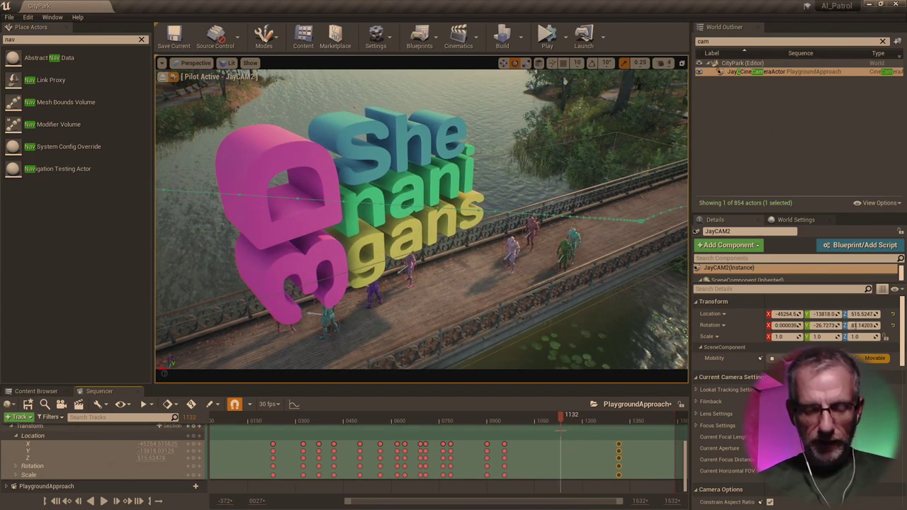
pyautogui.moveTo(561, 420); pyautogui.dragTo(558, 438)
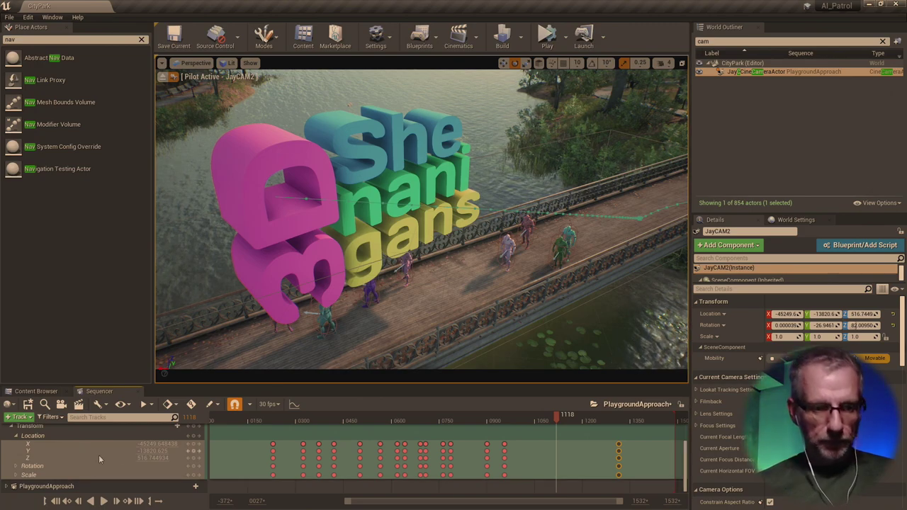
pyautogui.moveTo(422, 297); pyautogui.dragTo(363, 289, button='right')
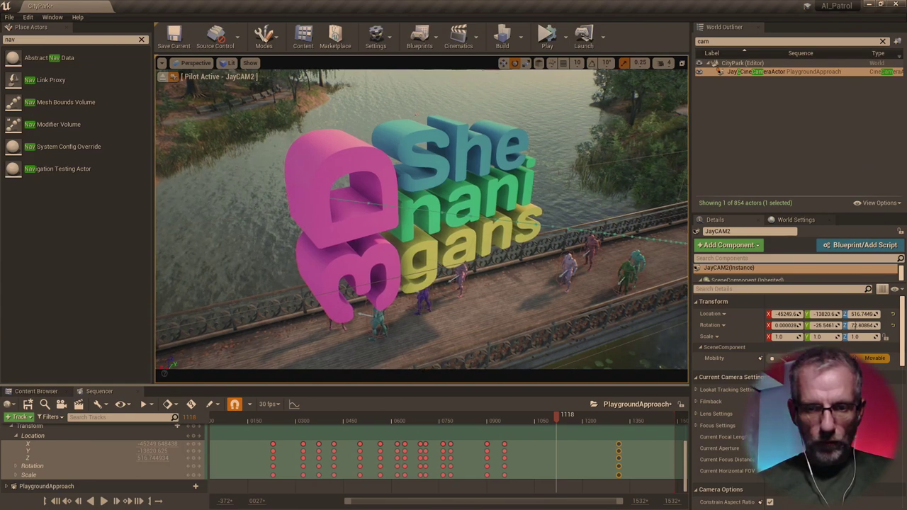
# - Turn piloted JayCAM2 toward the 3D title and key its rotation and location at frame 1118
pyautogui.press('w')
pyautogui.press('w')
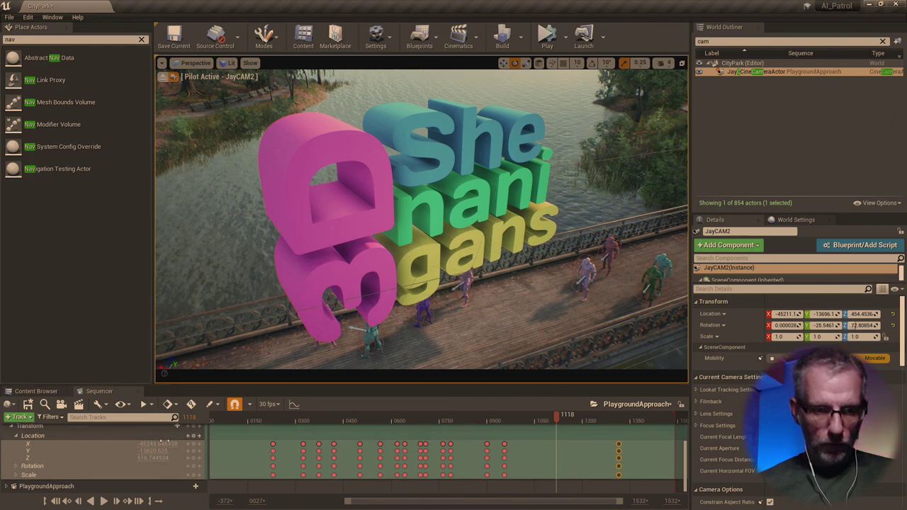
pyautogui.click(196, 437)
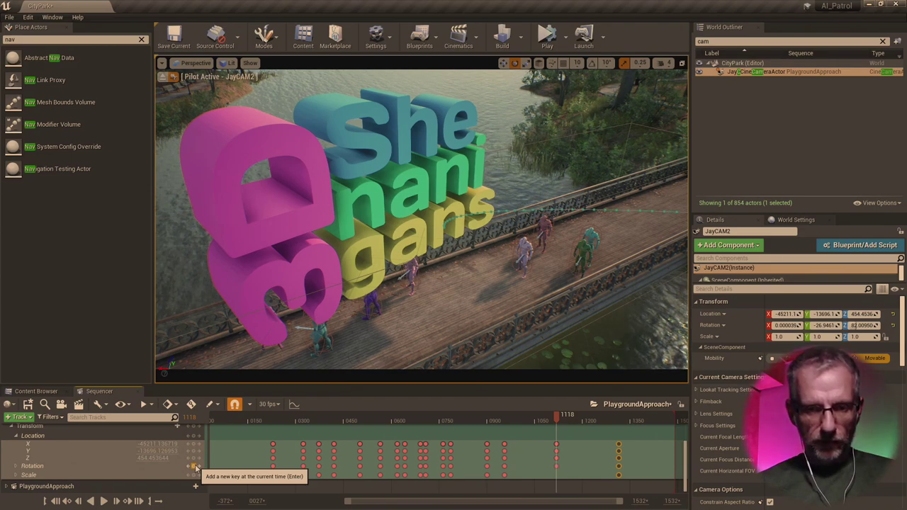
pyautogui.hotkey('ctrl', 'z')
pyautogui.click(444, 433)
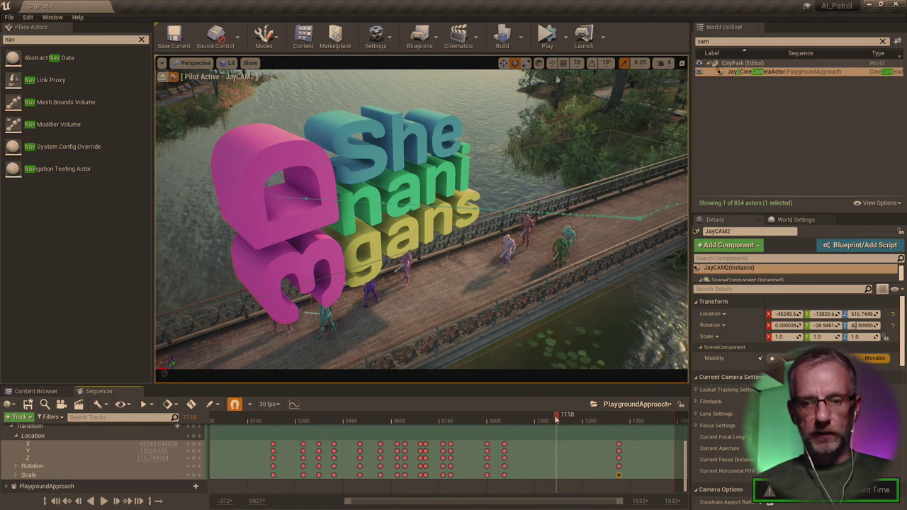
pyautogui.moveTo(428, 310); pyautogui.dragTo(398, 309, button='right')
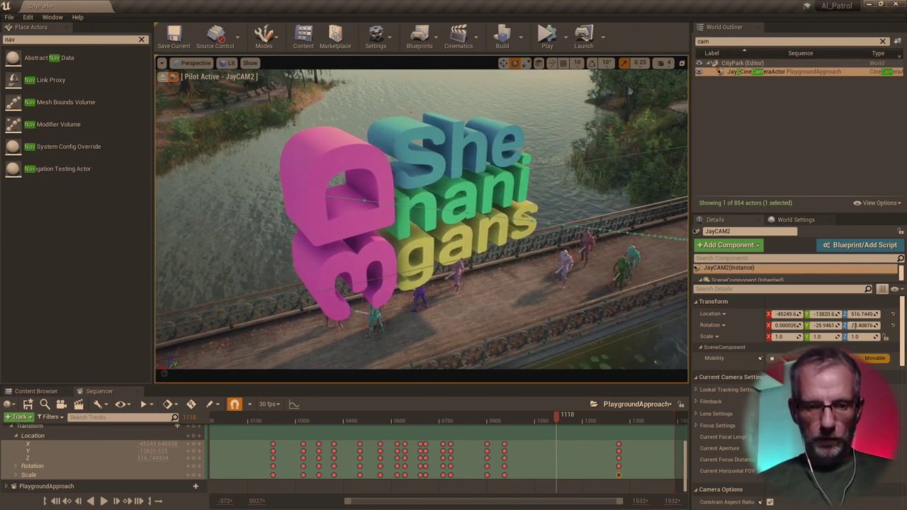
pyautogui.click(194, 470)
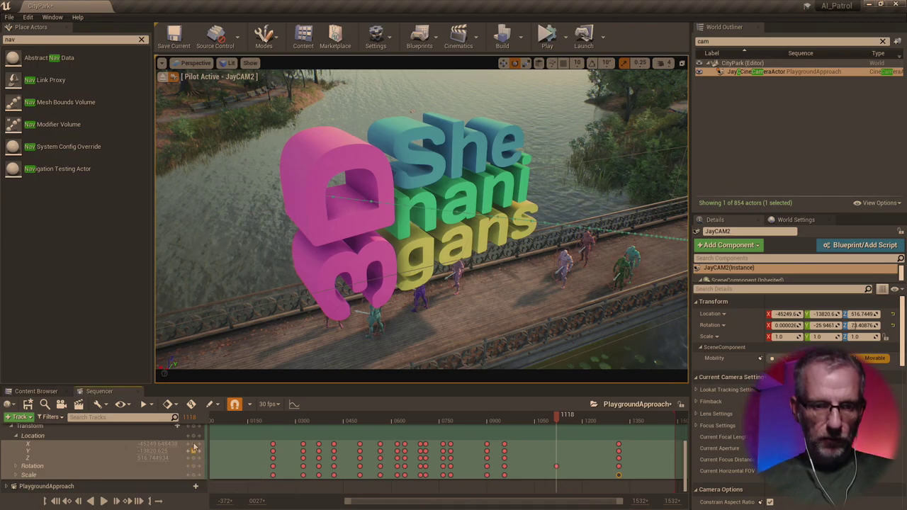
pyautogui.click(193, 436)
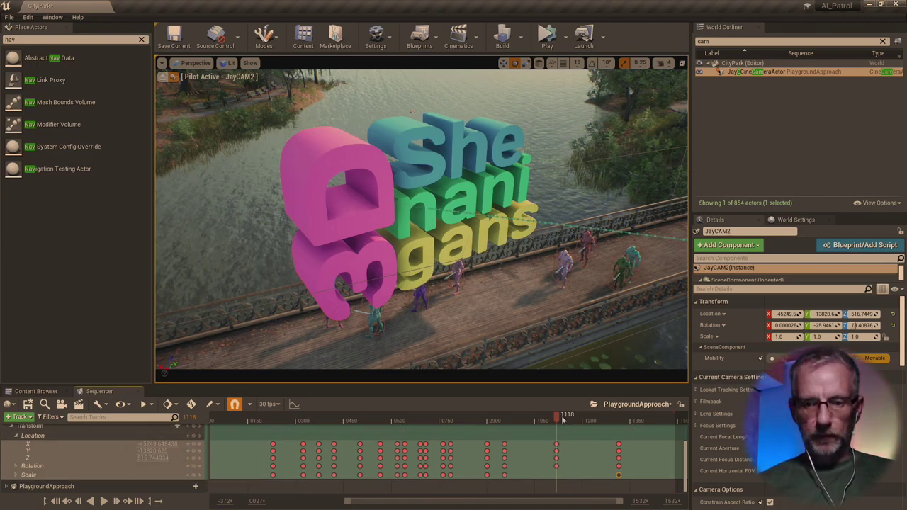
# - Preview the new camera move, replaying from frame 892 and stopping at frame 1173
pyautogui.moveTo(556, 419); pyautogui.dragTo(472, 426)
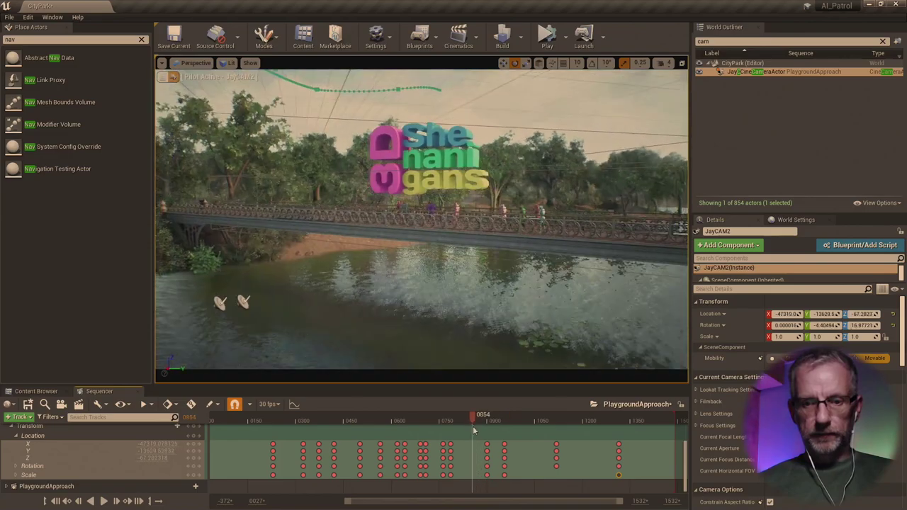
pyautogui.press('space')
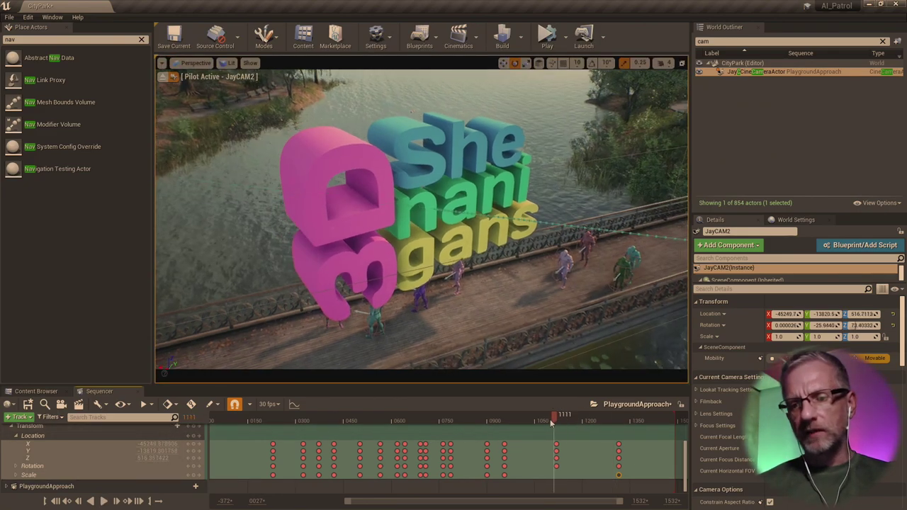
pyautogui.click(518, 421)
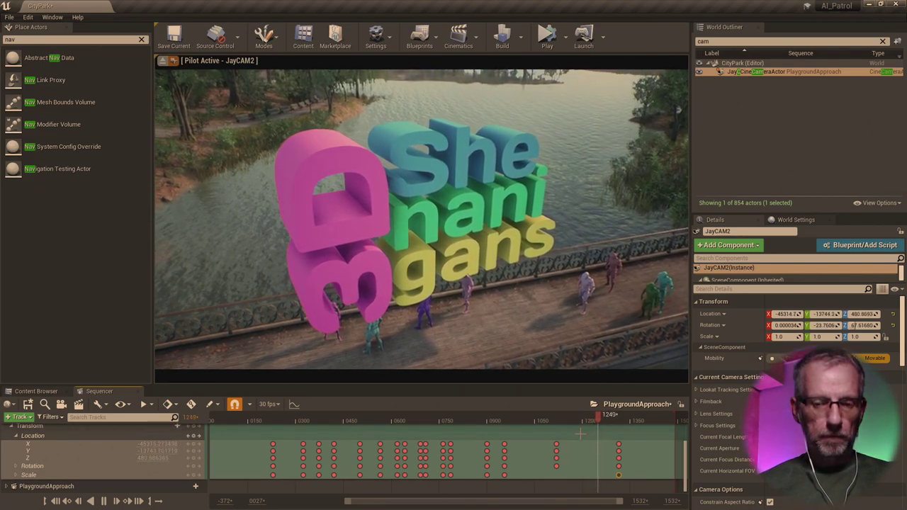
pyautogui.click(606, 421)
pyautogui.moveTo(608, 421); pyautogui.dragTo(482, 421)
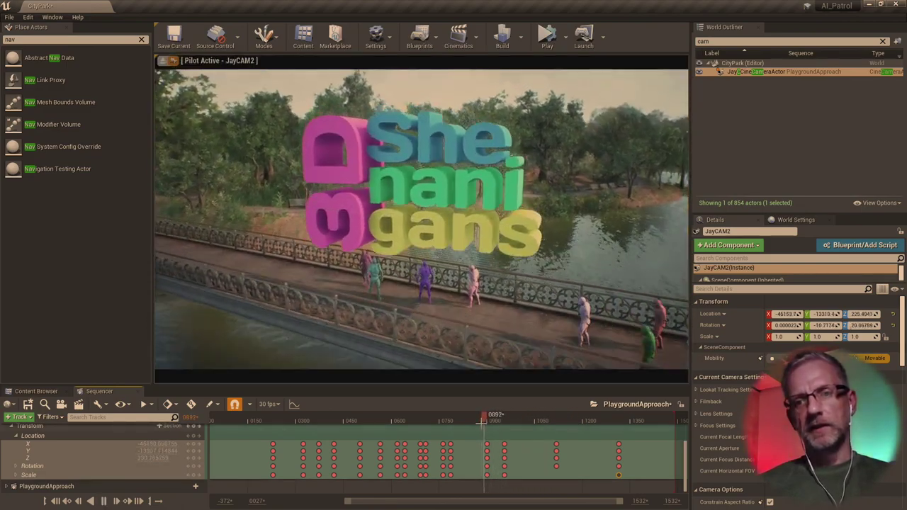
pyautogui.press('space')
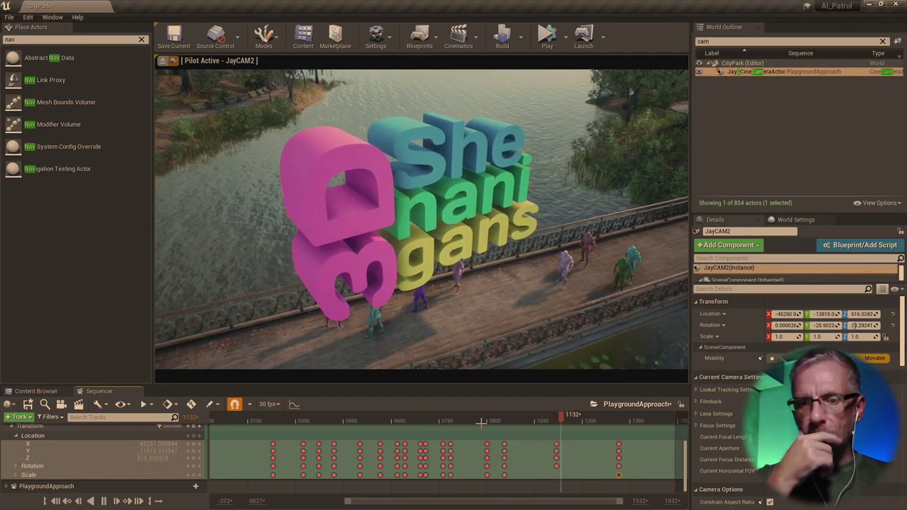
pyautogui.press('space')
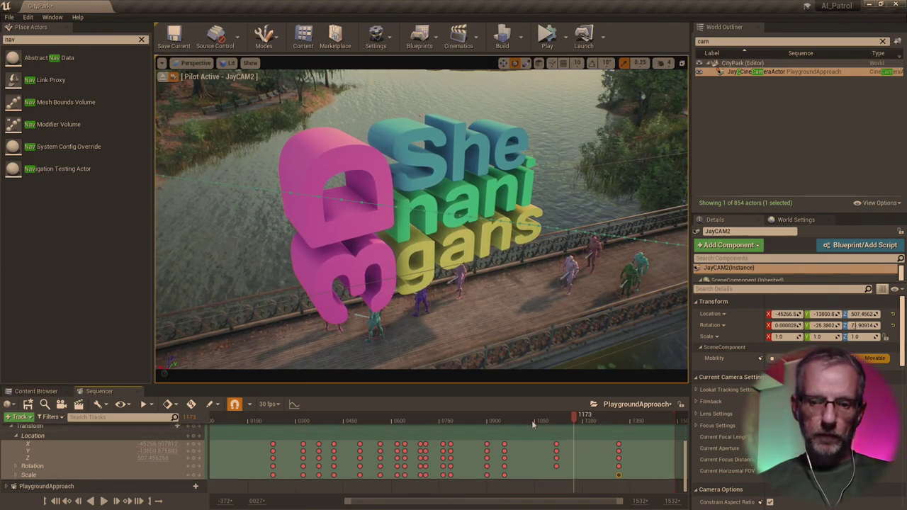
pyautogui.click(500, 421)
pyautogui.hotkey('alt', 'Tab')
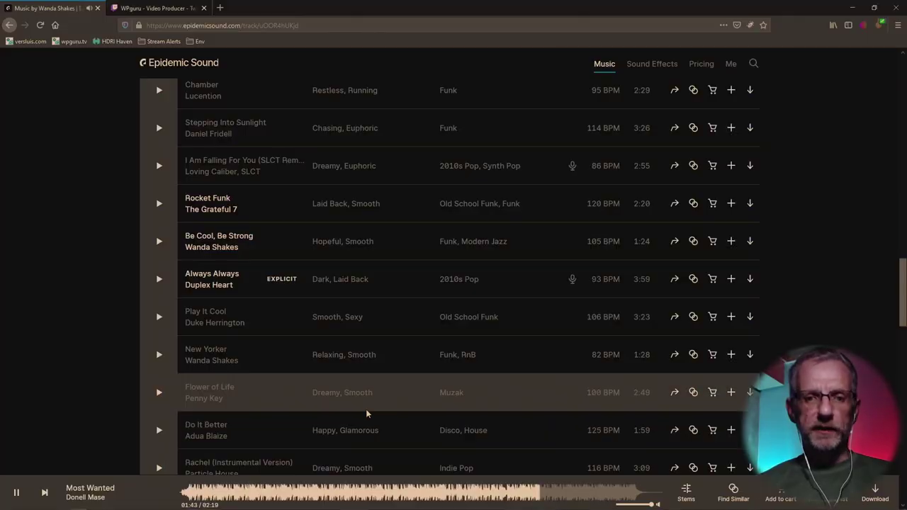
# - Play 'Boogie Down' from Epidemic Sound's Similar tracks list, then go back to Unreal
pyautogui.scroll(12, 139, 371)
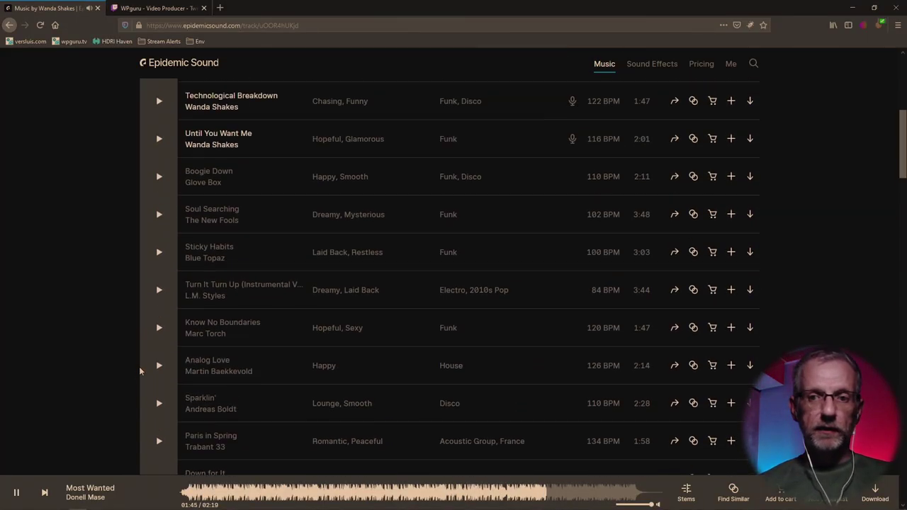
pyautogui.scroll(4, 139, 371)
pyautogui.scroll(-2, 152, 344)
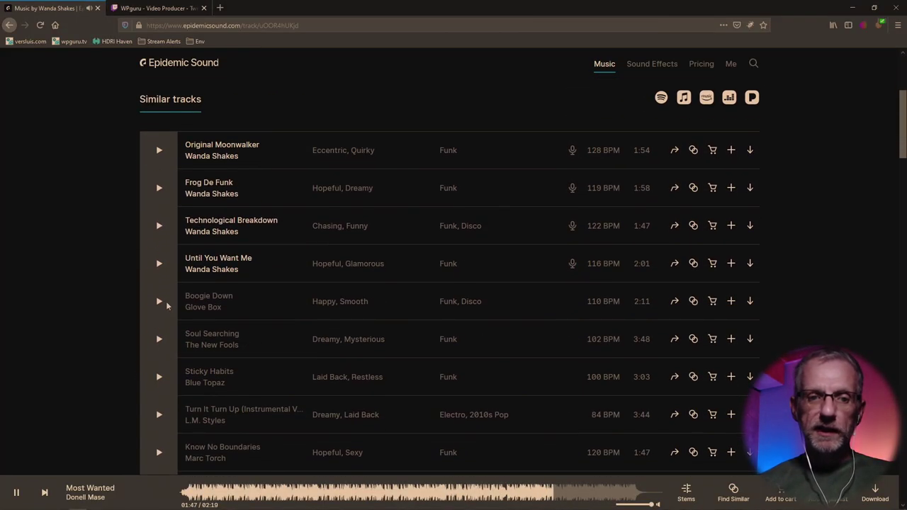
pyautogui.click(161, 302)
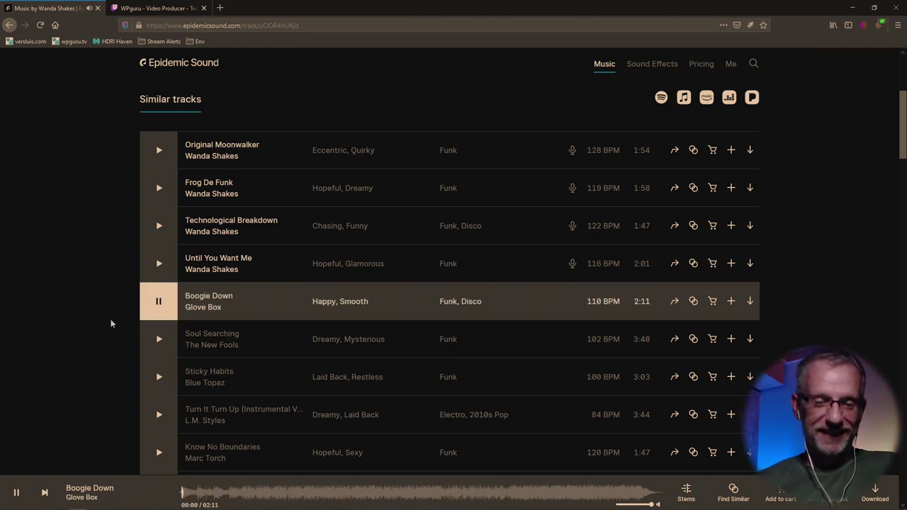
pyautogui.hotkey('alt', 'Tab')
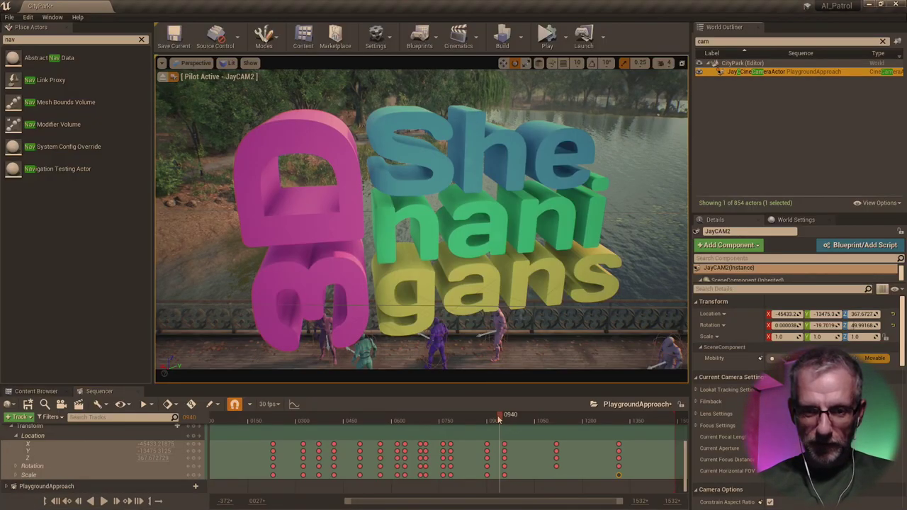
# - Remove the camera keys at frame 1261 and shift the frame 1118 key column to frame 1164
pyautogui.moveTo(501, 420); pyautogui.dragTo(602, 458)
pyautogui.hotkey('ctrl', 'z')
pyautogui.hotkey('ctrl', 'z')
pyautogui.hotkey('ctrl', 'z')
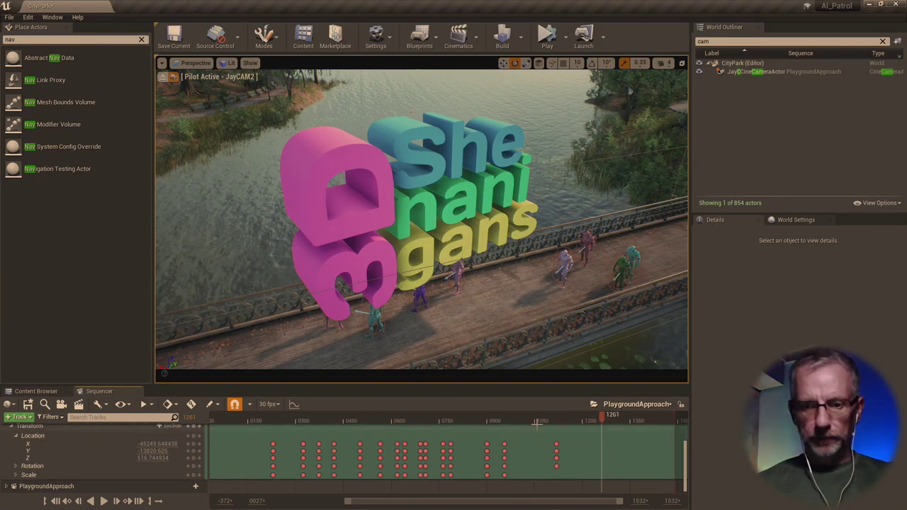
pyautogui.moveTo(568, 480); pyautogui.dragTo(569, 480)
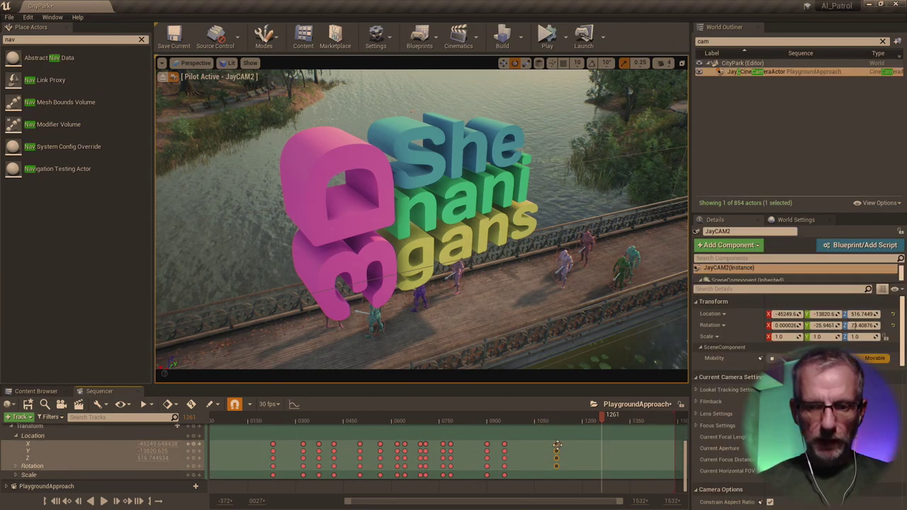
pyautogui.moveTo(563, 446); pyautogui.dragTo(574, 448)
# - Move the selected keys to about frame 1200 and preview playback from frame 1002 to 1261
pyautogui.moveTo(510, 417); pyautogui.dragTo(485, 421)
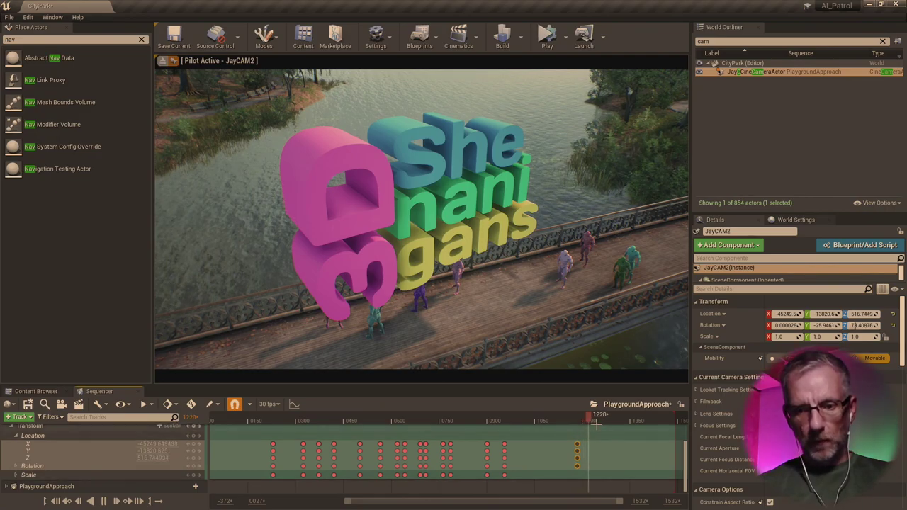
pyautogui.moveTo(569, 421); pyautogui.dragTo(494, 424)
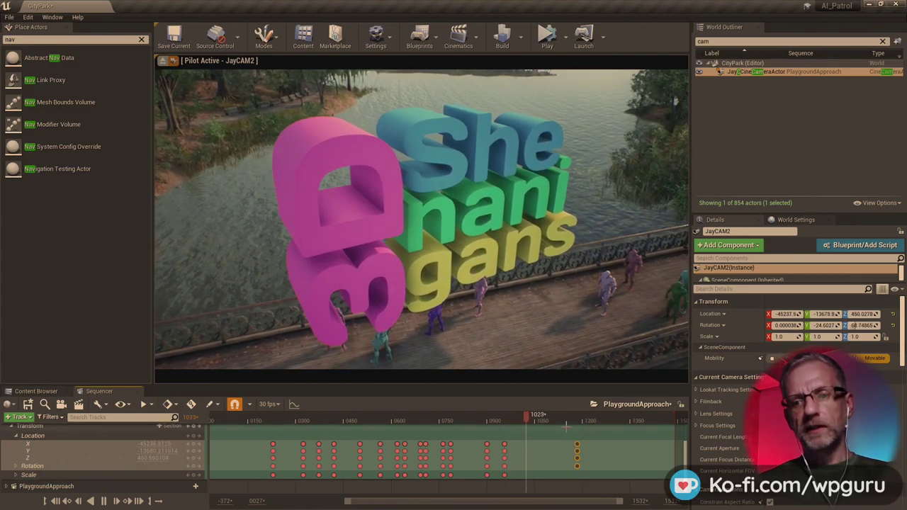
pyautogui.press('space')
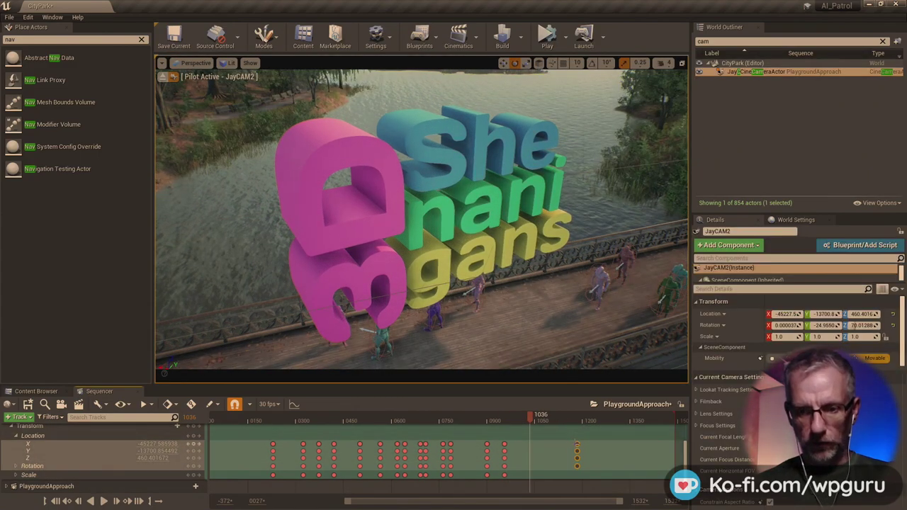
pyautogui.moveTo(578, 445); pyautogui.dragTo(585, 445)
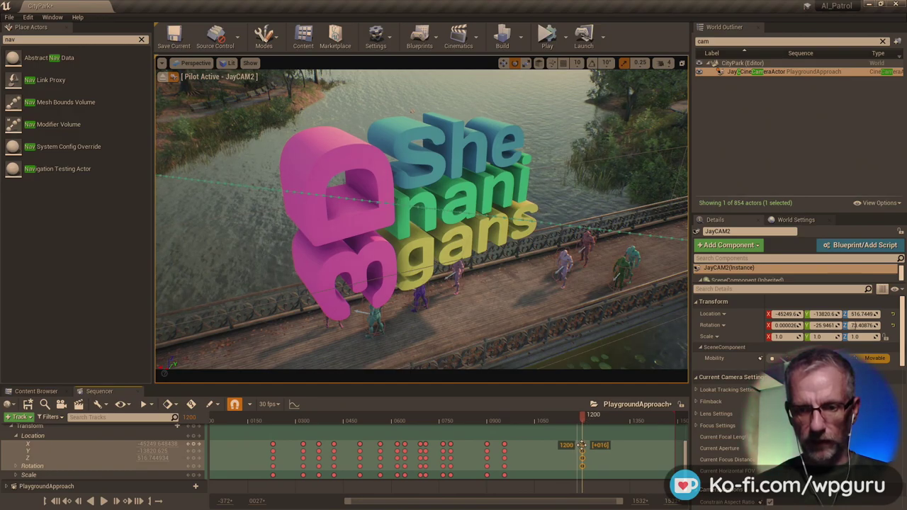
pyautogui.moveTo(585, 419); pyautogui.dragTo(422, 420)
pyautogui.press('space')
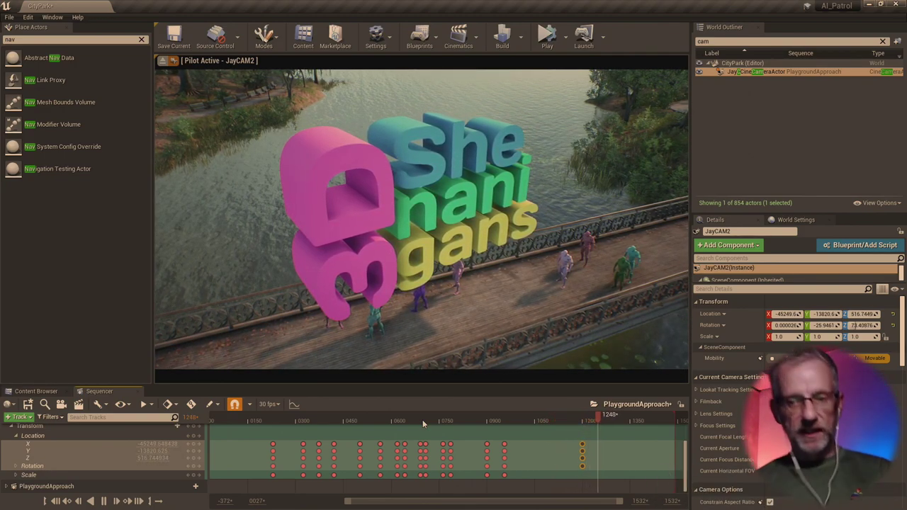
pyautogui.press('space')
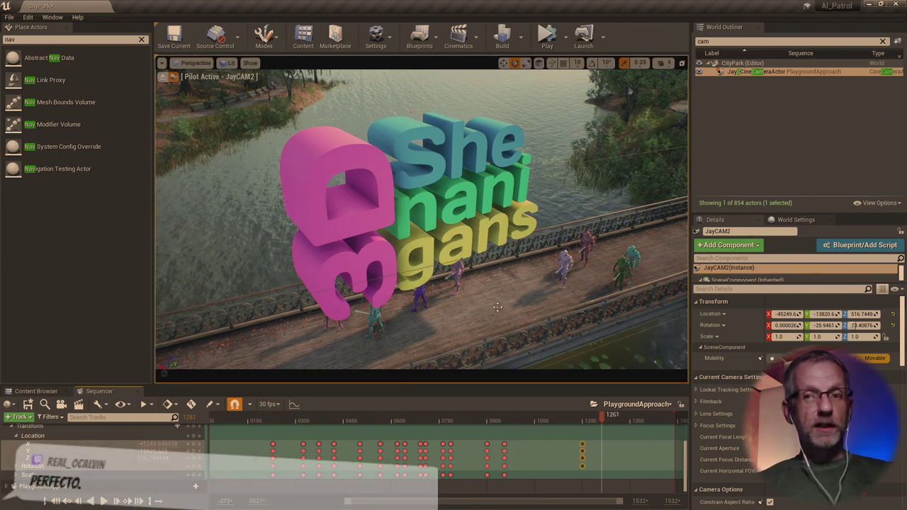
pyautogui.rightClick(804, 75)
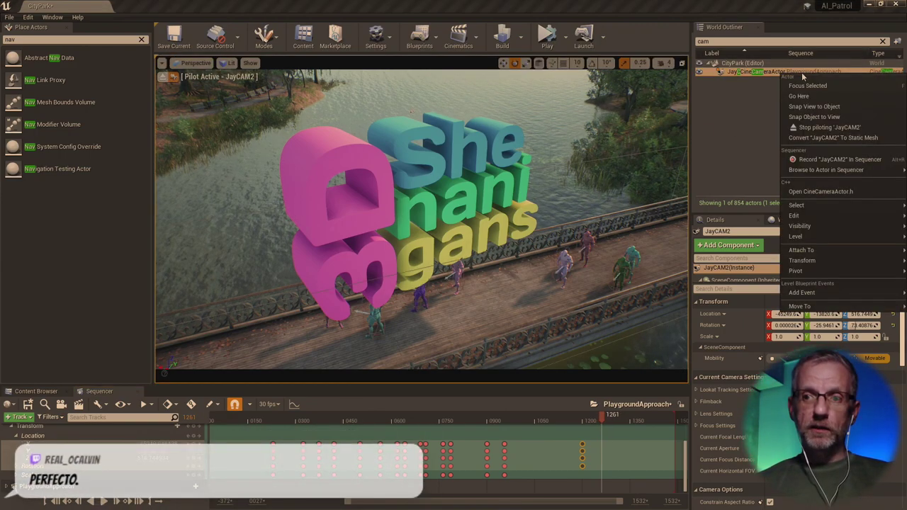
# - Stop piloting JayCAM2 and filter the World Outliner by 'nav'
pyautogui.click(808, 129)
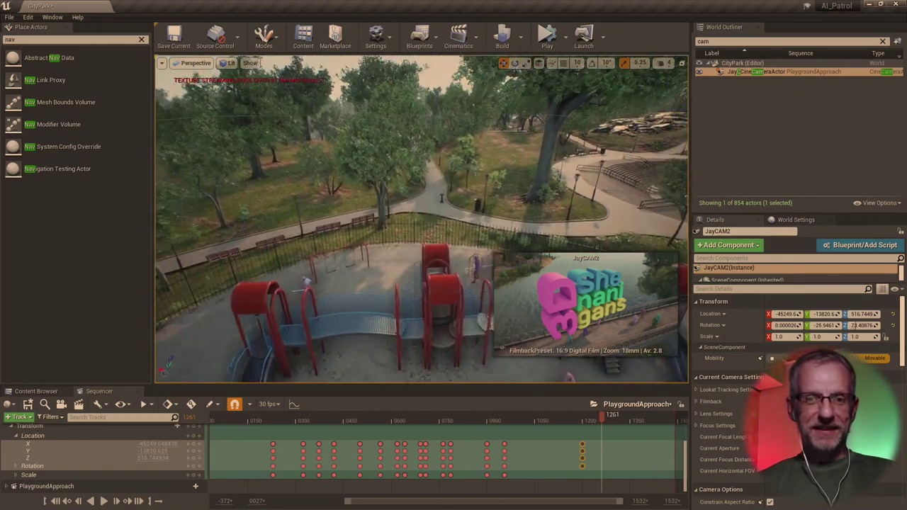
pyautogui.doubleClick(751, 41)
pyautogui.write('nav')
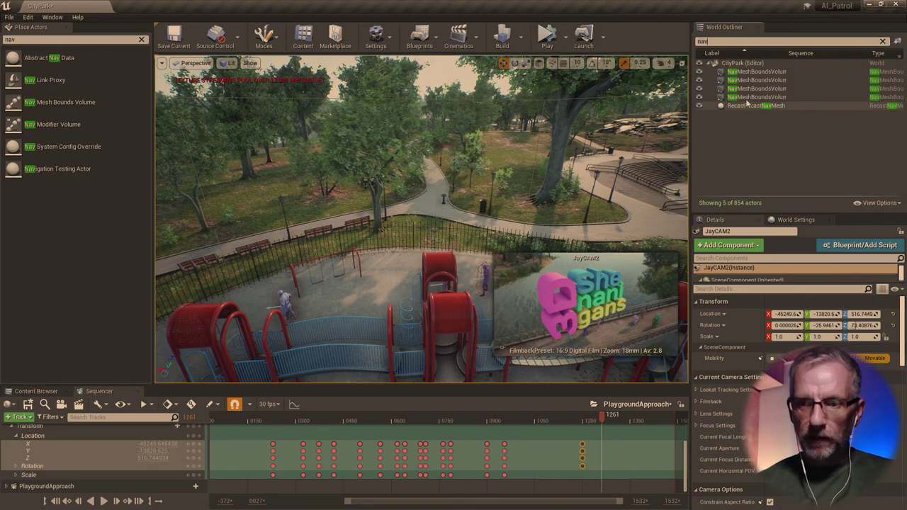
# - Duplicate the second nav mesh bounds volume and move the copy to the left
pyautogui.click(757, 81)
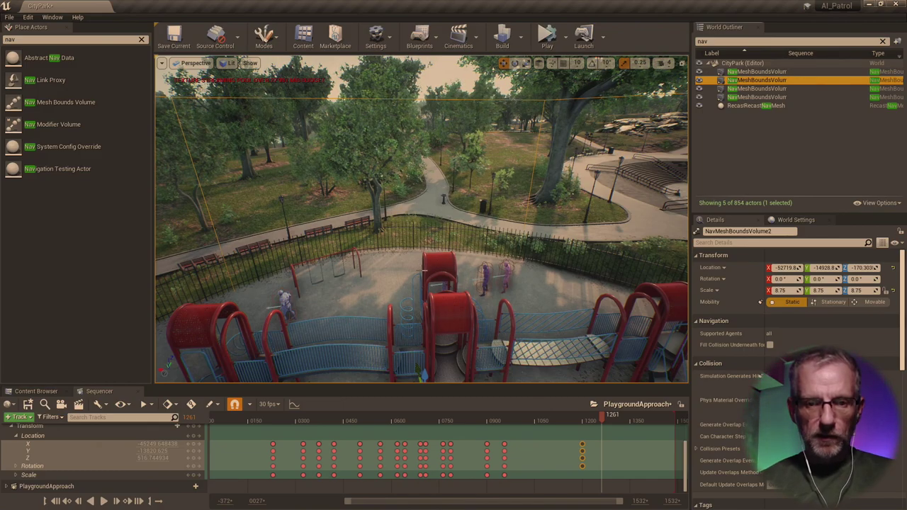
pyautogui.press('f')
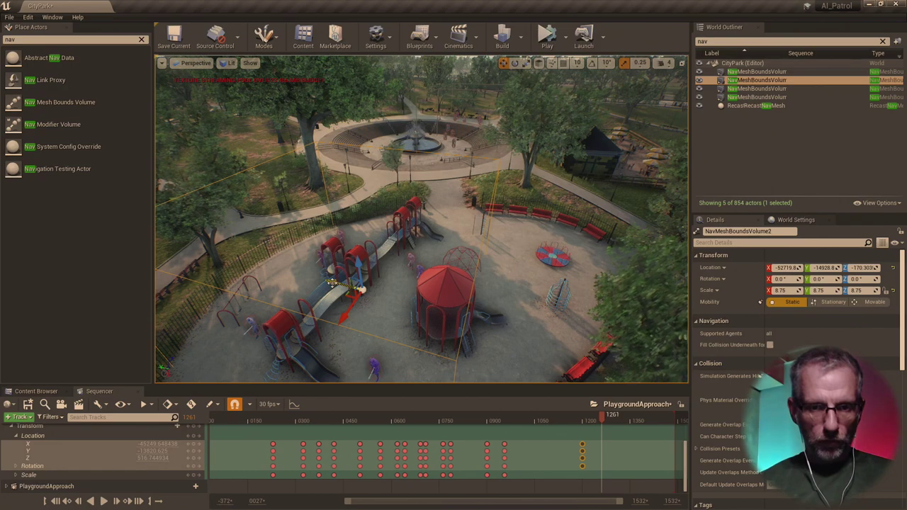
pyautogui.keyDown('alt'); pyautogui.moveTo(359, 281); pyautogui.dragTo(193, 262); pyautogui.keyUp('alt')
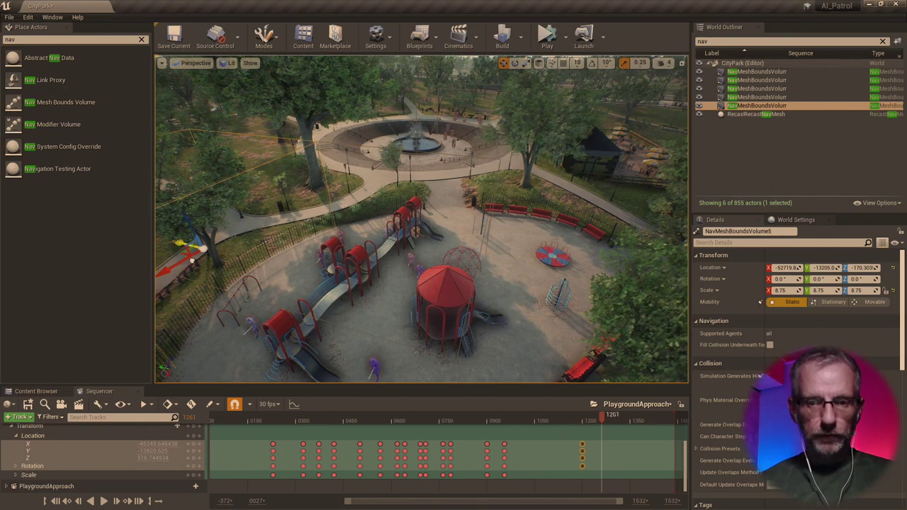
pyautogui.press('f')
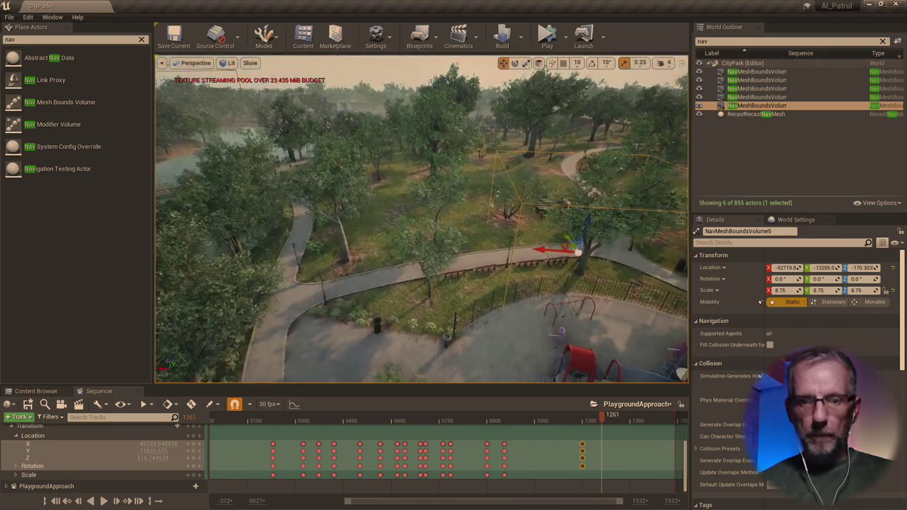
pyautogui.moveTo(297, 212); pyautogui.dragTo(297, 212, button='right')
# - With the navmesh overlay shown, slide NavMeshBoundsVolume5 along X to -50464.0 over the playground
pyautogui.moveTo(463, 134); pyautogui.dragTo(227, 187)
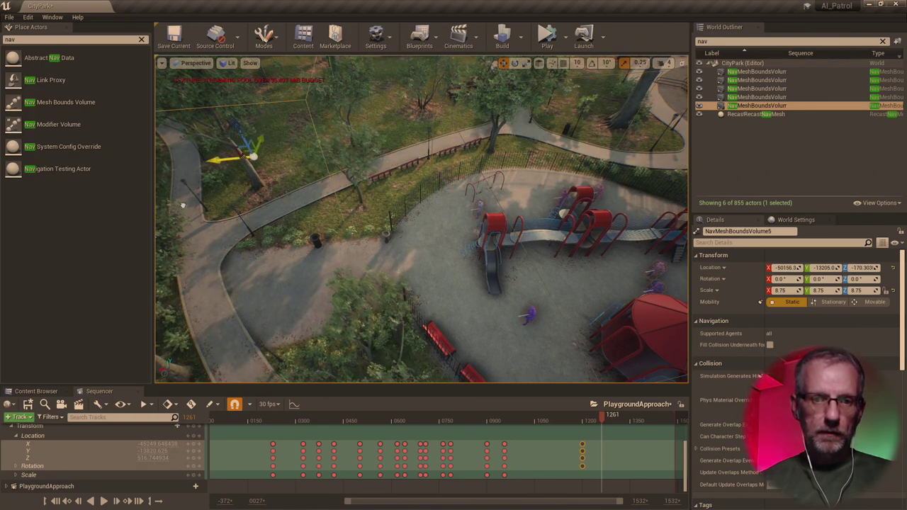
pyautogui.moveTo(227, 187); pyautogui.dragTo(234, 185, button='right')
pyautogui.moveTo(342, 113); pyautogui.dragTo(342, 114, button='right')
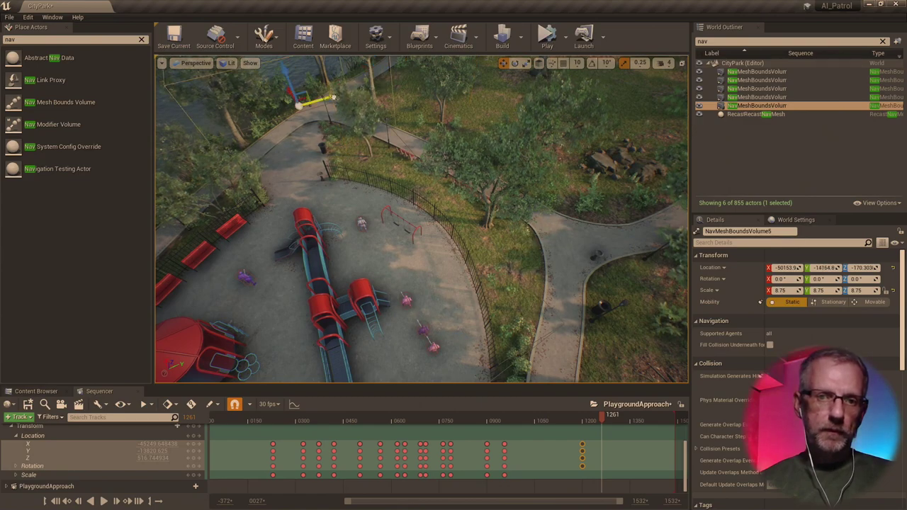
pyautogui.press('p')
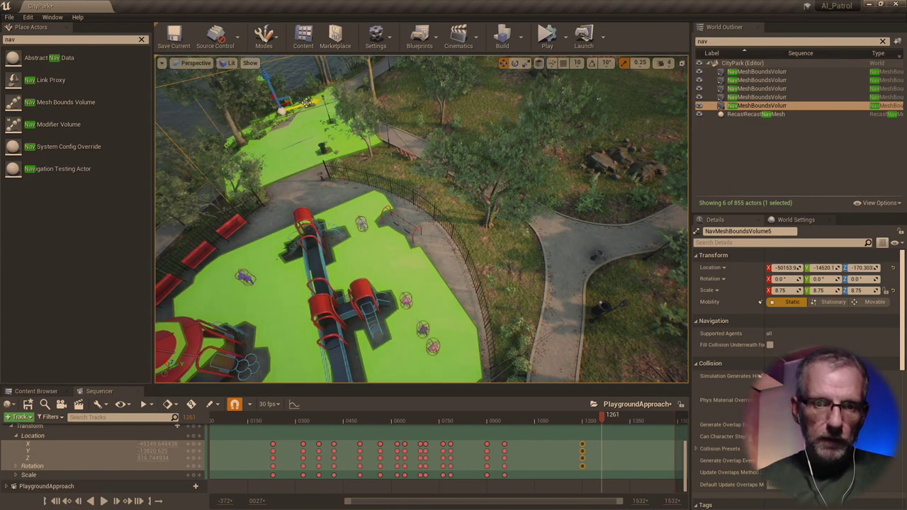
pyautogui.moveTo(421, 220); pyautogui.dragTo(421, 220, button='right')
pyautogui.moveTo(230, 126); pyautogui.dragTo(281, 165)
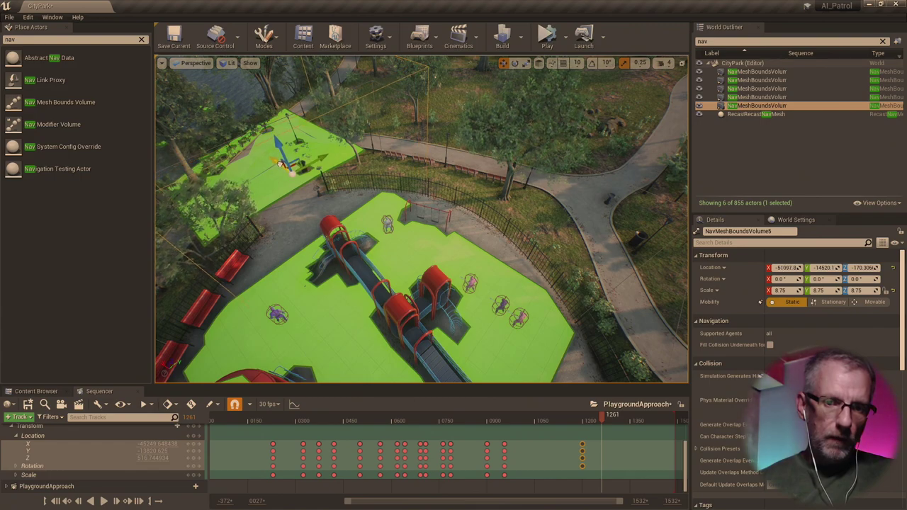
pyautogui.moveTo(272, 160); pyautogui.dragTo(271, 147)
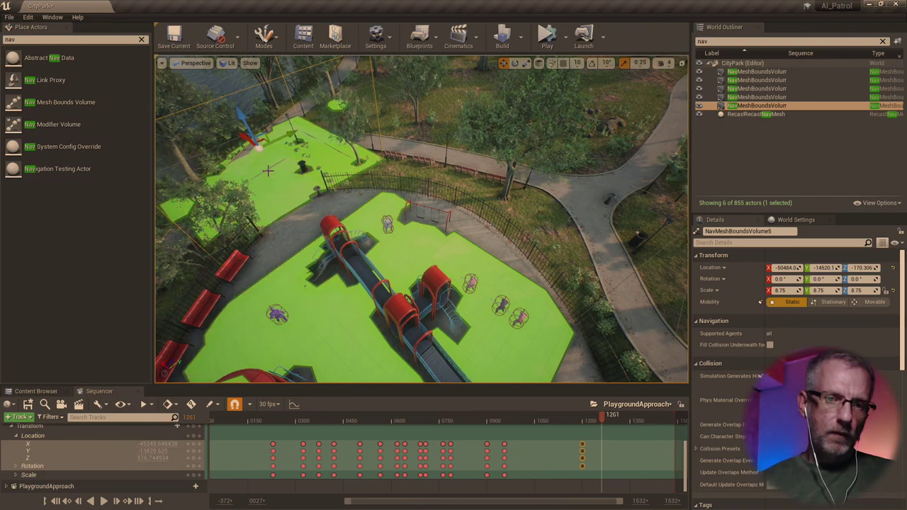
# - Rotate the nav volume around its vertical axis
pyautogui.press('e')
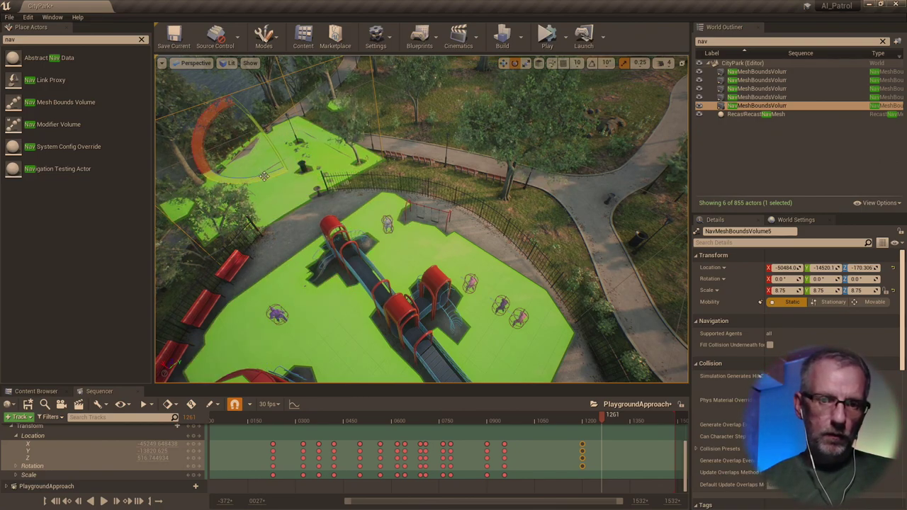
pyautogui.moveTo(277, 176); pyautogui.dragTo(261, 173)
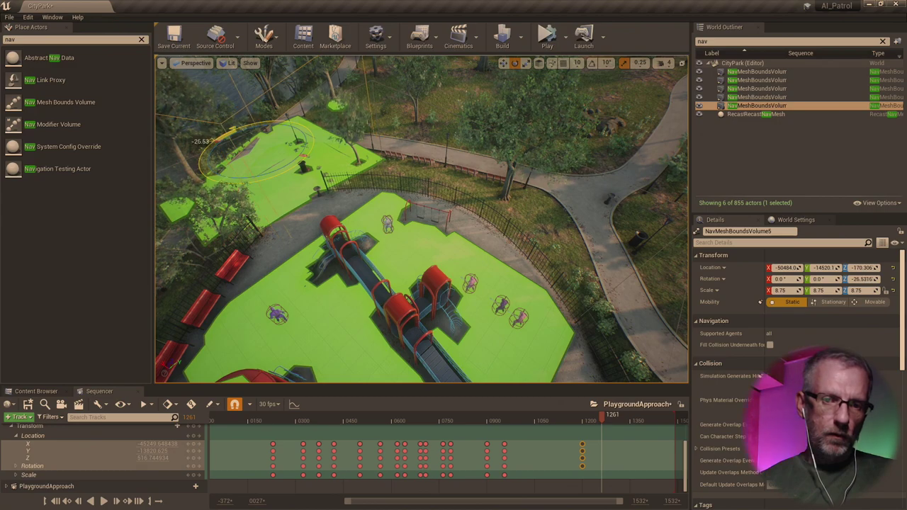
pyautogui.moveTo(279, 170); pyautogui.dragTo(307, 202)
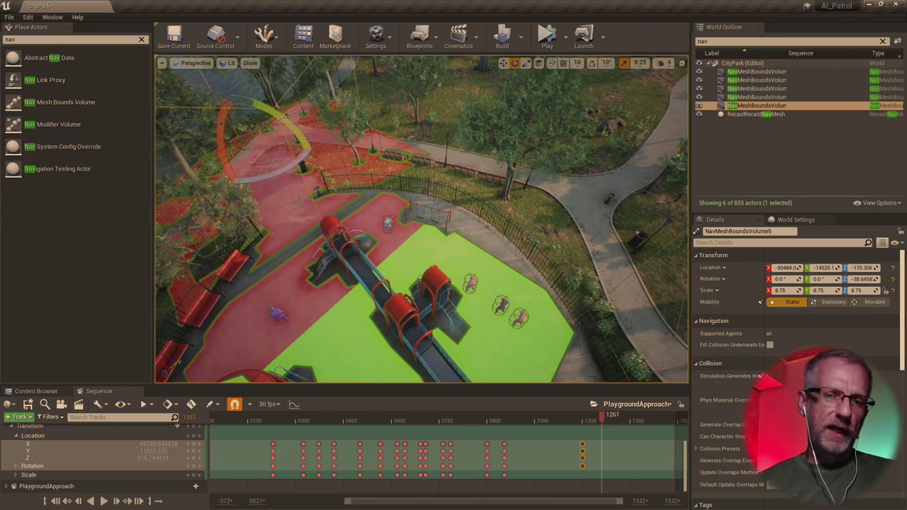
pyautogui.press('f')
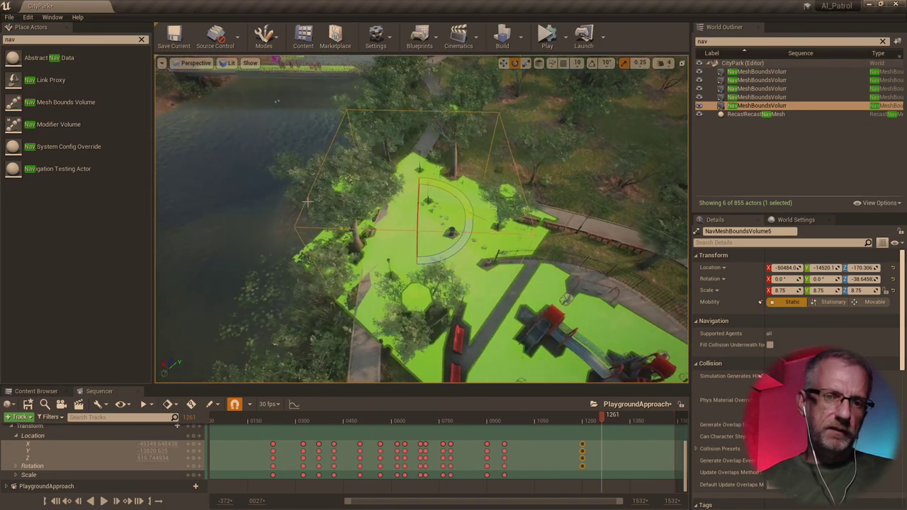
pyautogui.press('w')
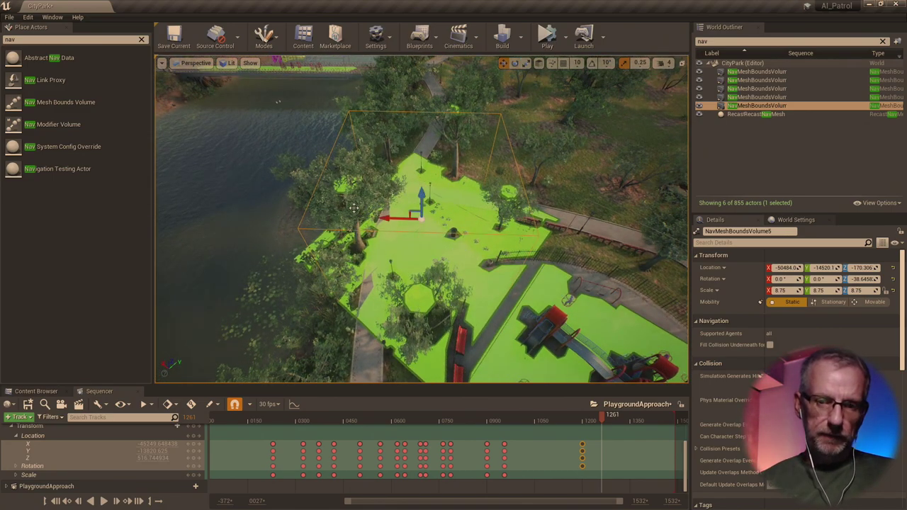
# - Scale the nav volume to 12.5 along X and 18.5 along Y
pyautogui.press('r')
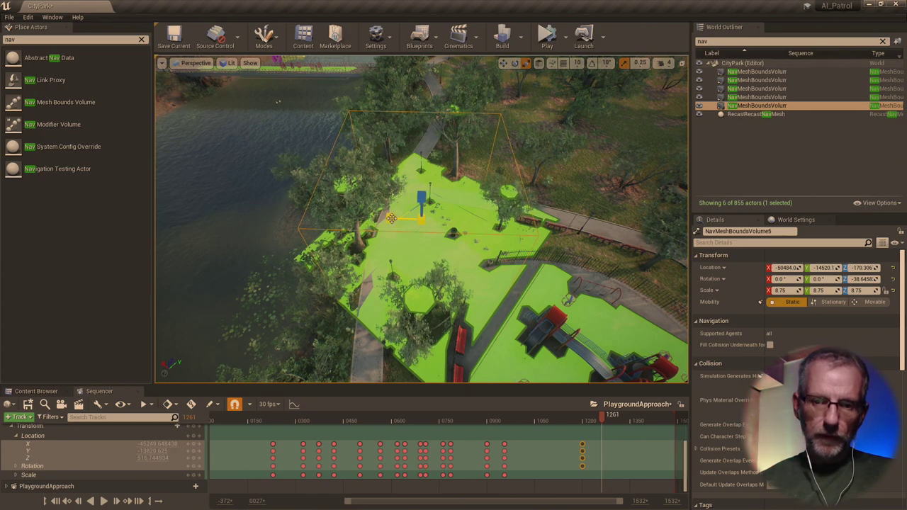
pyautogui.moveTo(391, 218); pyautogui.dragTo(344, 221)
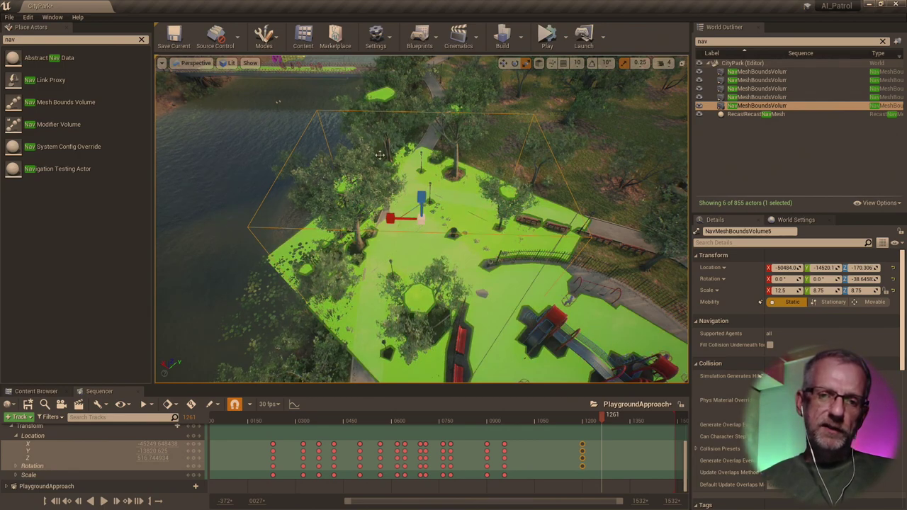
pyautogui.keyDown('alt'); pyautogui.moveTo(508, 249); pyautogui.dragTo(617, 249); pyautogui.keyUp('alt')
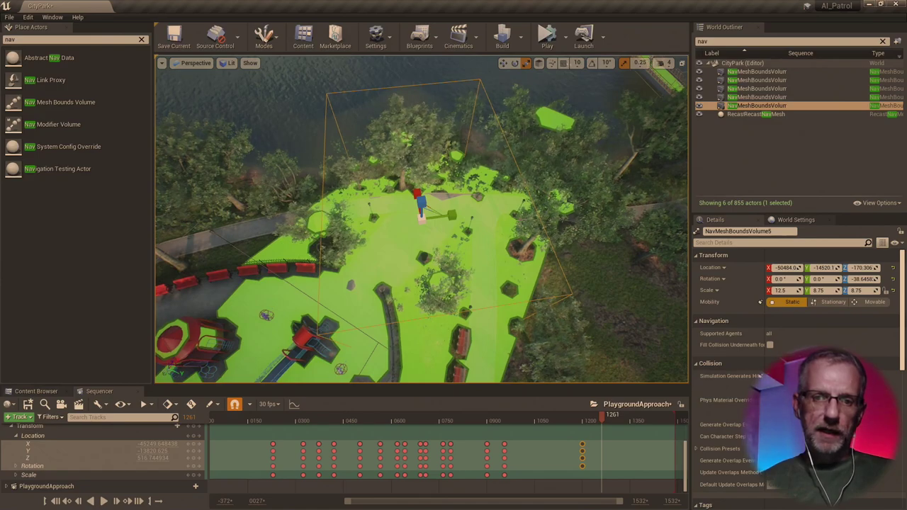
pyautogui.moveTo(452, 214); pyautogui.dragTo(525, 225)
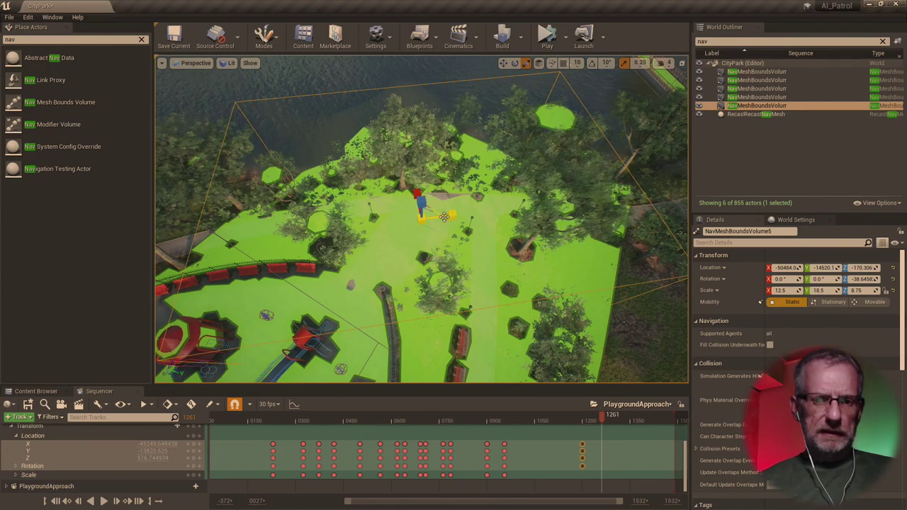
# - Rotate the volume to align with the park and move it to X -51711.2, Y -14794.5
pyautogui.press('e')
pyautogui.moveTo(397, 259); pyautogui.dragTo(426, 267)
pyautogui.moveTo(386, 186); pyautogui.dragTo(423, 182)
pyautogui.press('w')
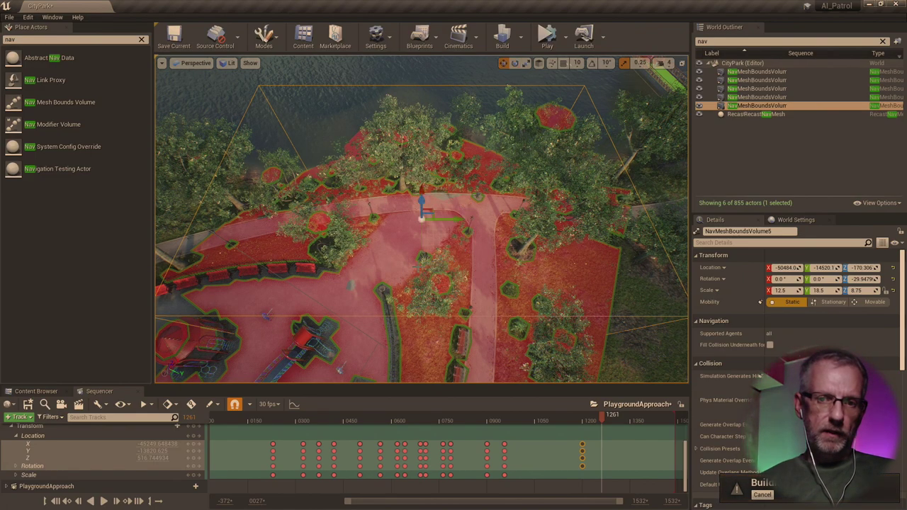
pyautogui.moveTo(420, 190); pyautogui.dragTo(427, 260)
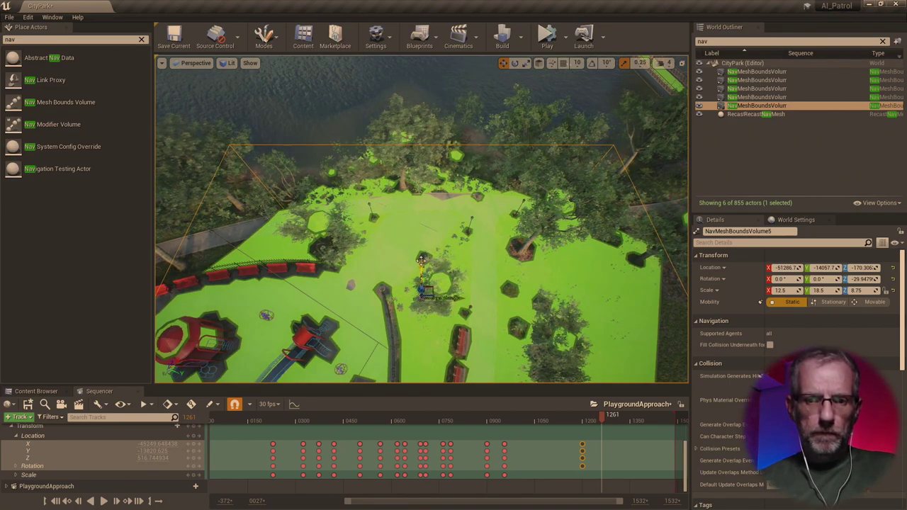
pyautogui.moveTo(457, 299); pyautogui.dragTo(372, 312)
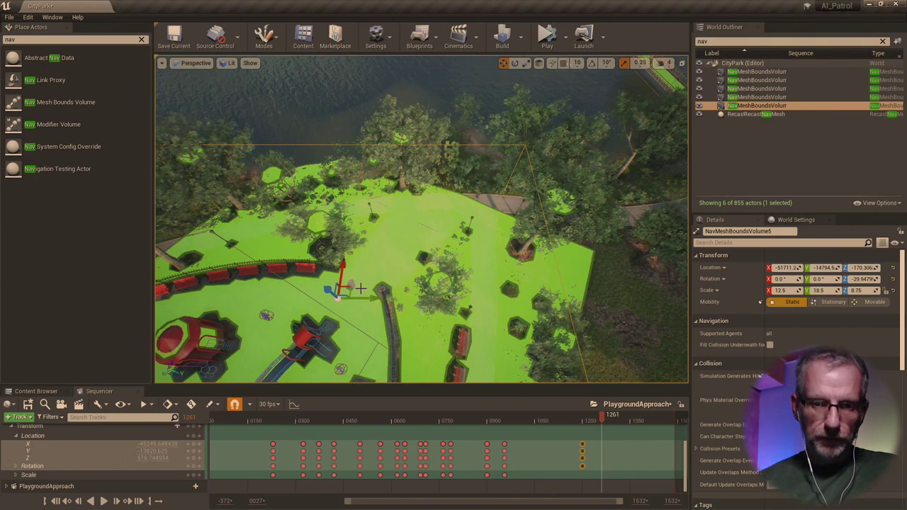
pyautogui.moveTo(421, 219); pyautogui.dragTo(353, 283, button='right')
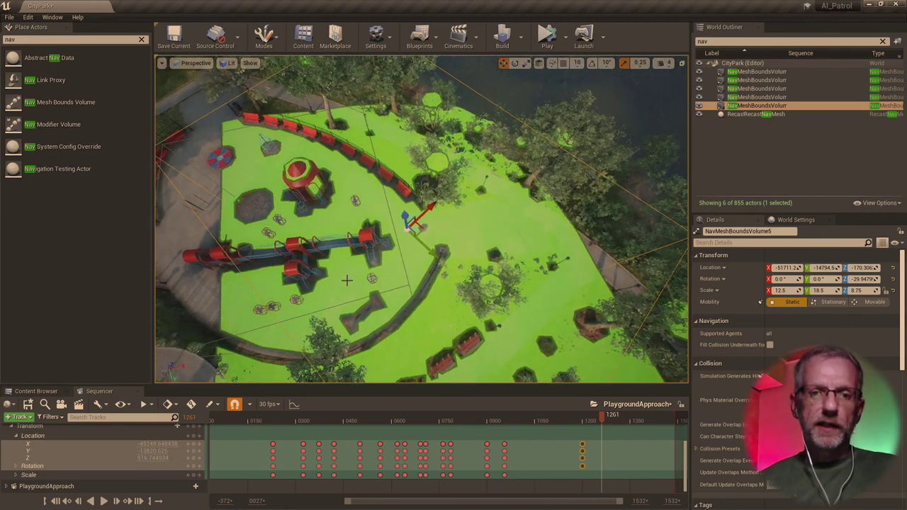
pyautogui.click(354, 201)
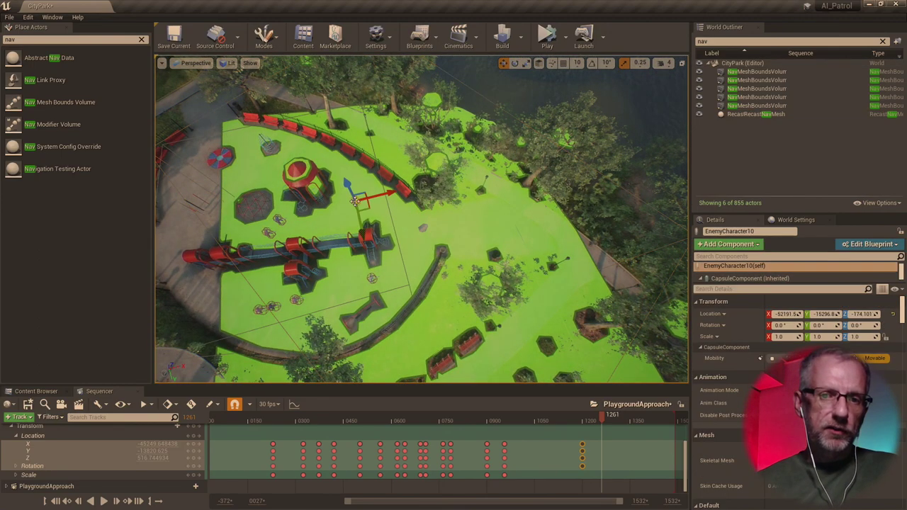
# - Duplicate three enemy characters and move the copies further into the park
pyautogui.keyDown('ctrl'); pyautogui.click(282, 221); pyautogui.keyUp('ctrl')
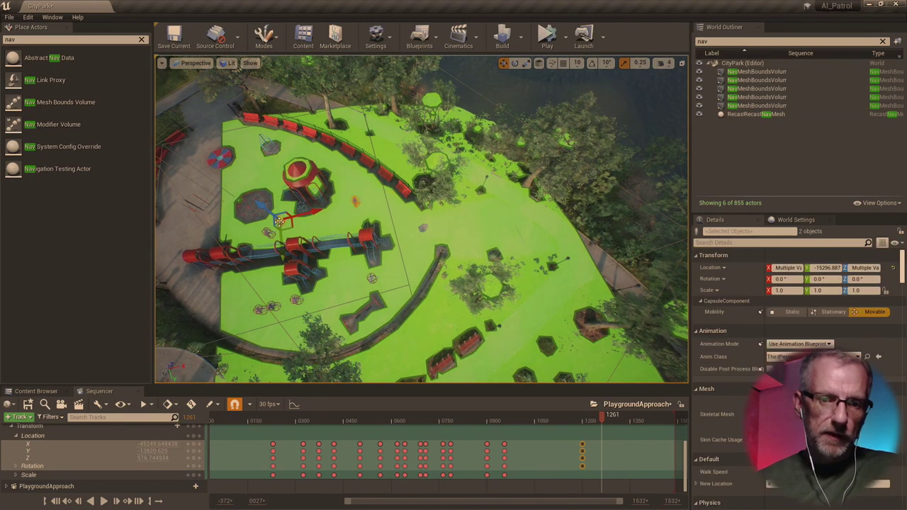
pyautogui.keyDown('ctrl'); pyautogui.click(267, 233); pyautogui.keyUp('ctrl')
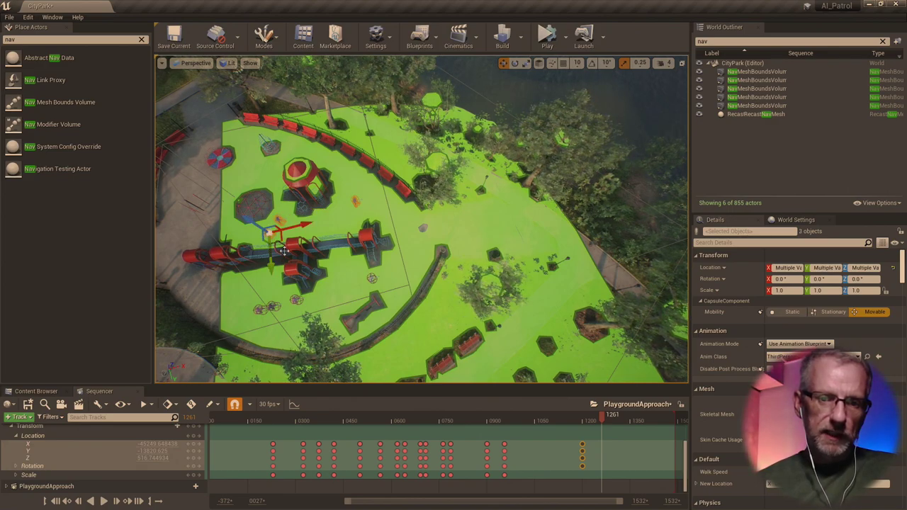
pyautogui.keyDown('alt'); pyautogui.moveTo(306, 222); pyautogui.dragTo(438, 224); pyautogui.keyUp('alt')
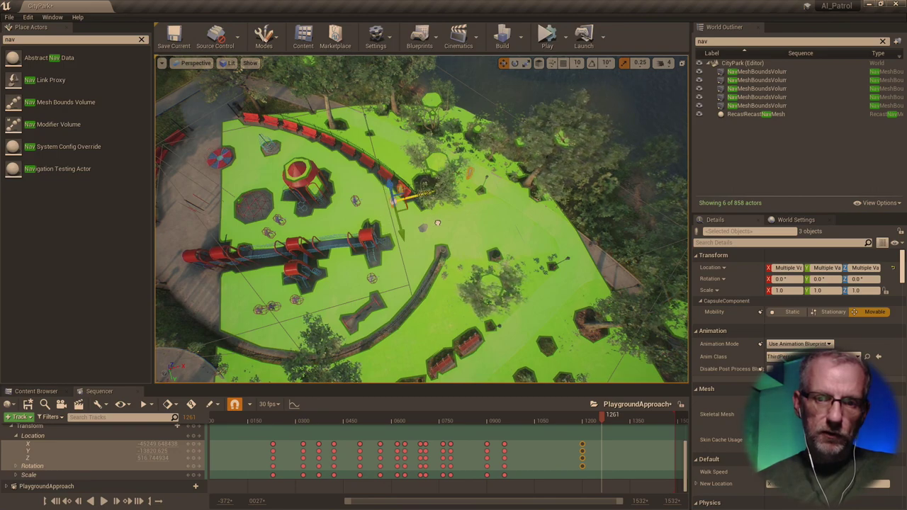
pyautogui.moveTo(409, 265); pyautogui.dragTo(414, 279)
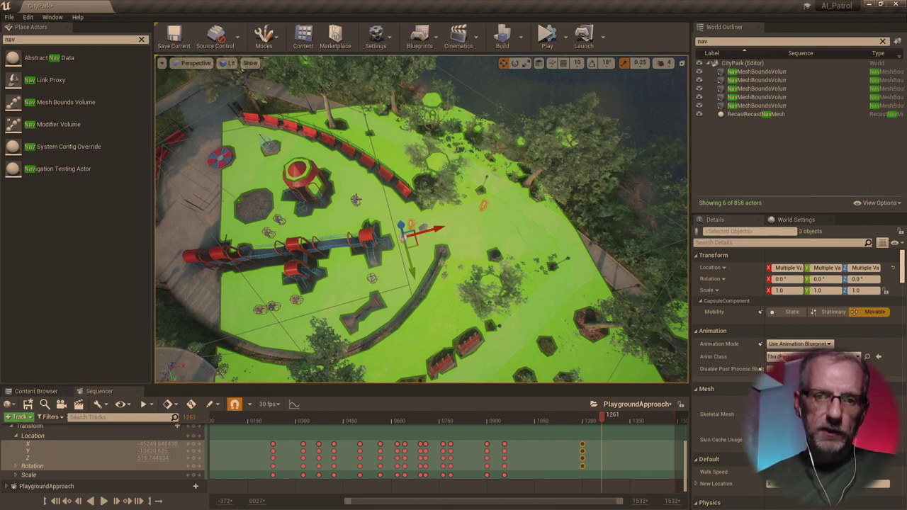
# - Duplicate one more enemy character onto the open lawn near the playground
pyautogui.click(362, 201)
pyautogui.click(353, 201)
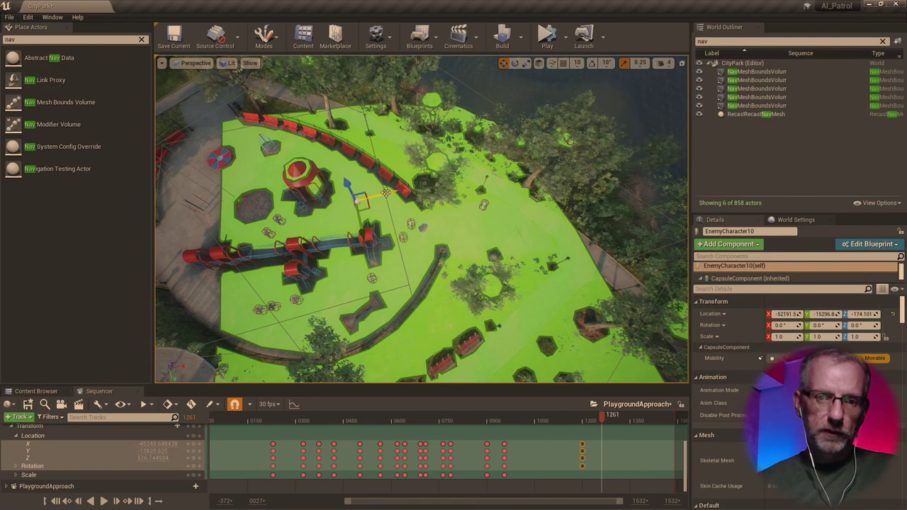
pyautogui.keyDown('alt'); pyautogui.moveTo(391, 192); pyautogui.dragTo(413, 190); pyautogui.keyUp('alt')
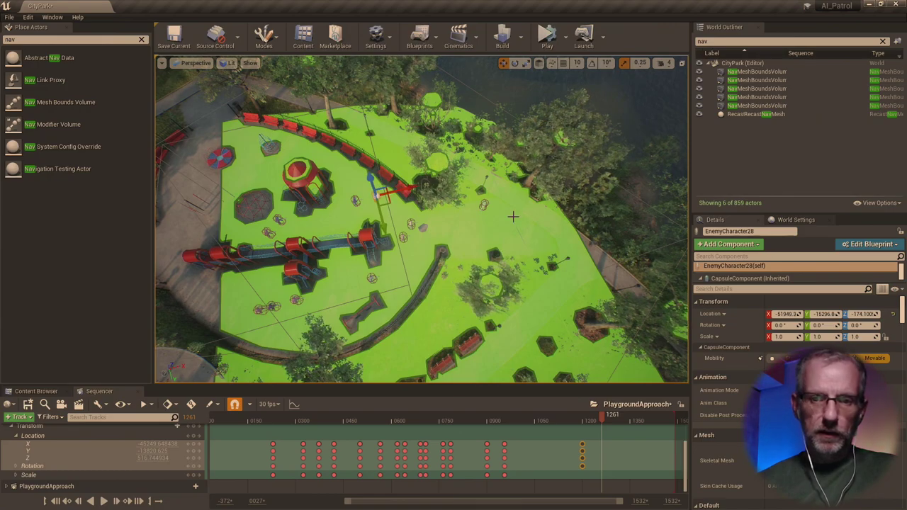
pyautogui.moveTo(381, 192); pyautogui.dragTo(482, 203)
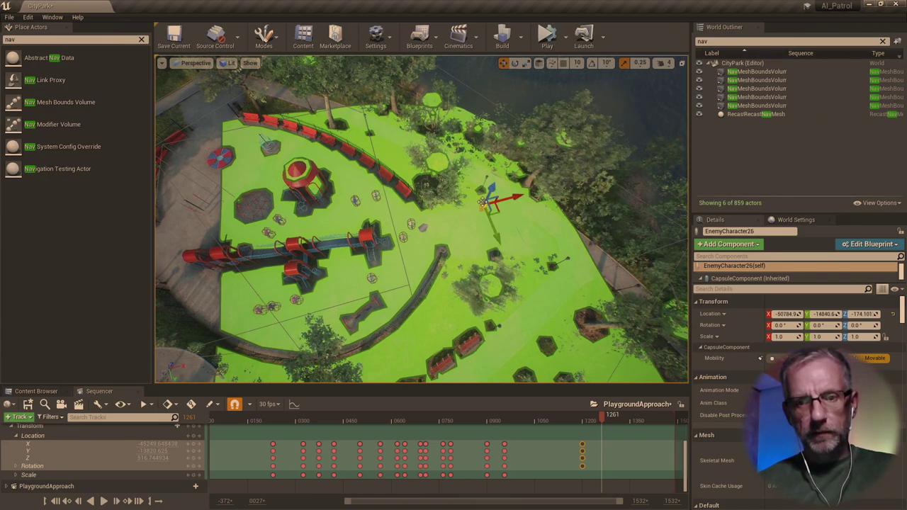
pyautogui.press('f')
pyautogui.moveTo(462, 229)
pyautogui.keyDown('alt'); pyautogui.mouseDown()
pyautogui.moveTo(462, 199)
pyautogui.moveTo(460, 237)
pyautogui.mouseUp(); pyautogui.keyUp('alt')
# - Drop the character to the ground and duplicate it twice up the slope by the lamp post
pyautogui.press('End')
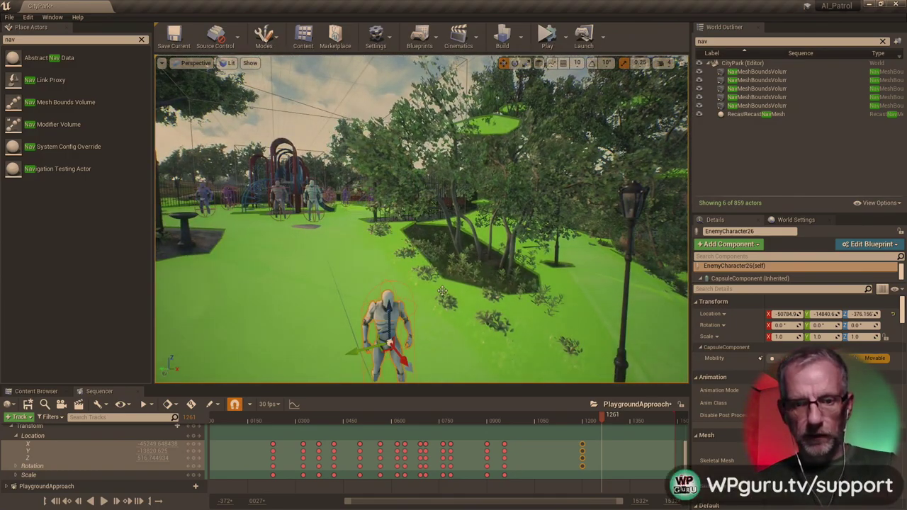
pyautogui.keyDown('alt'); pyautogui.moveTo(438, 293); pyautogui.dragTo(458, 313); pyautogui.keyUp('alt')
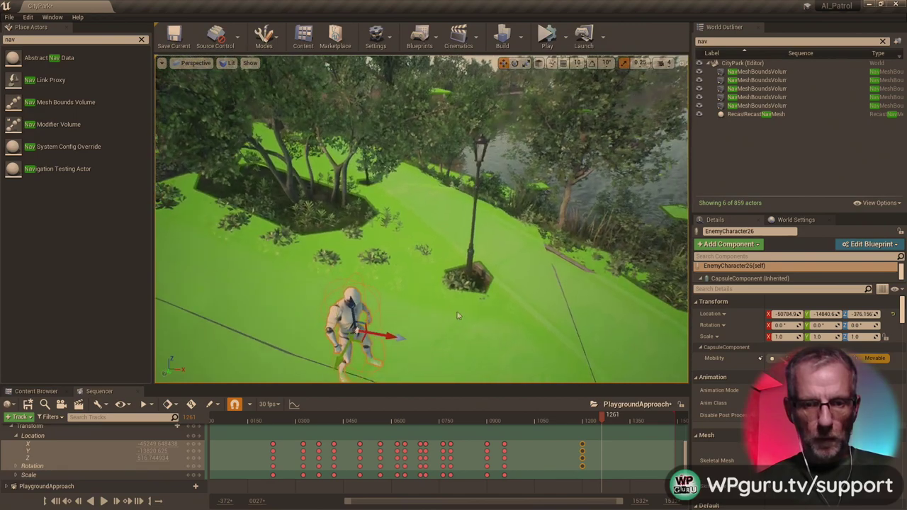
pyautogui.keyDown('alt'); pyautogui.moveTo(344, 354); pyautogui.dragTo(374, 215); pyautogui.keyUp('alt')
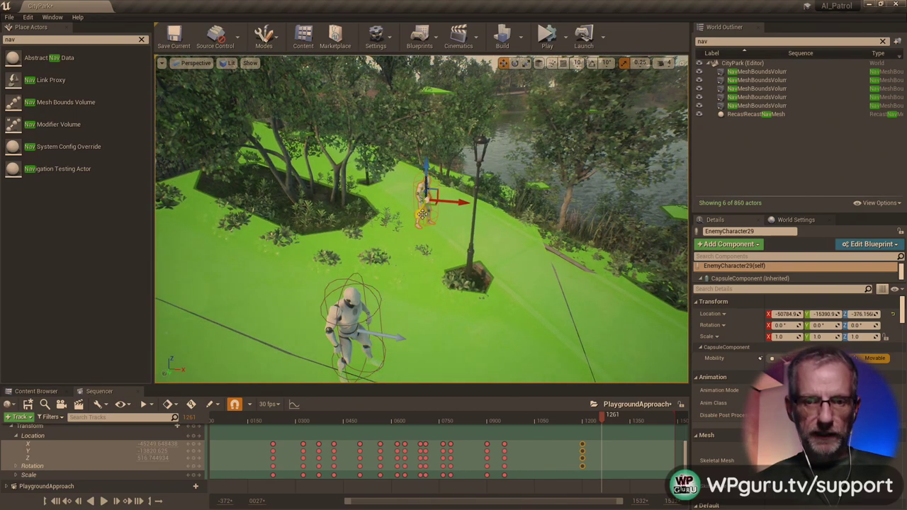
pyautogui.keyDown('alt'); pyautogui.moveTo(421, 214); pyautogui.dragTo(417, 261); pyautogui.keyUp('alt')
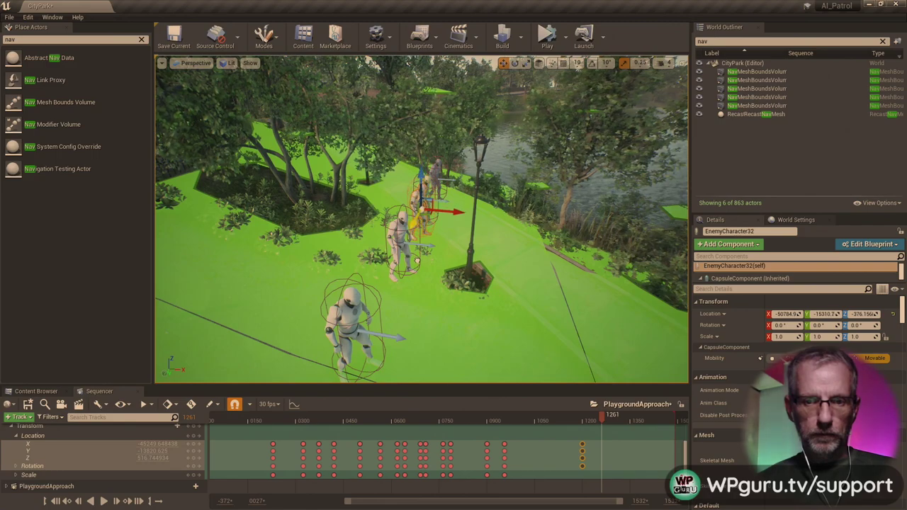
pyautogui.moveTo(458, 212); pyautogui.dragTo(392, 173)
# - Duplicate the mid-slope character twice more, up the slope and to the right, reaching EnemyCharacter38
pyautogui.moveTo(421, 220); pyautogui.dragTo(408, 262, button='right')
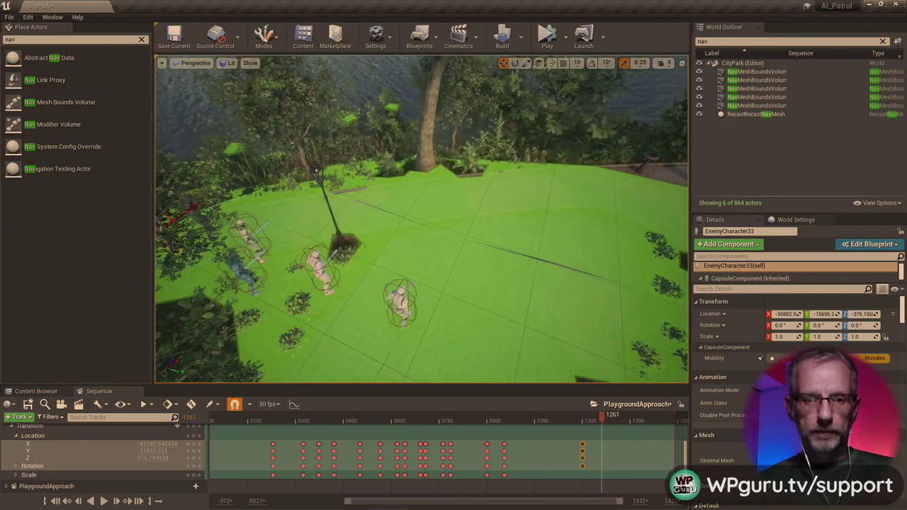
pyautogui.click(401, 305)
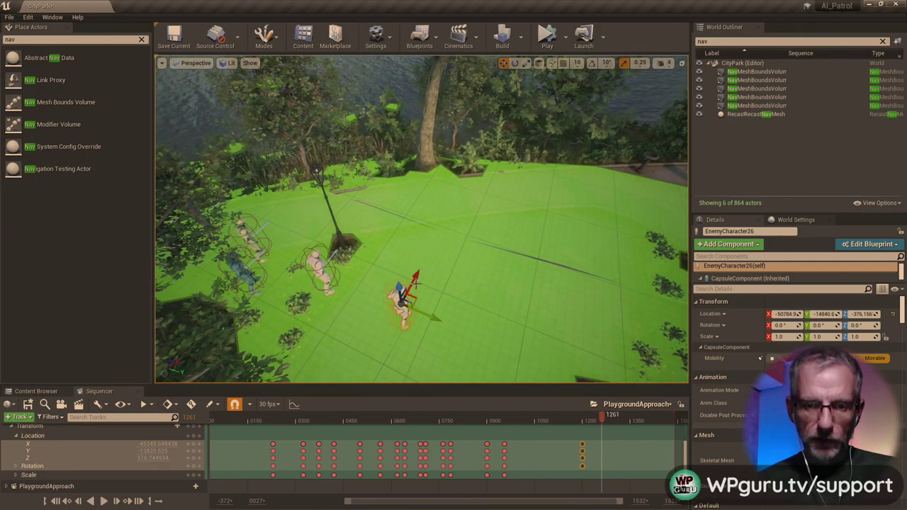
pyautogui.keyDown('alt'); pyautogui.moveTo(414, 278); pyautogui.dragTo(486, 178); pyautogui.keyUp('alt')
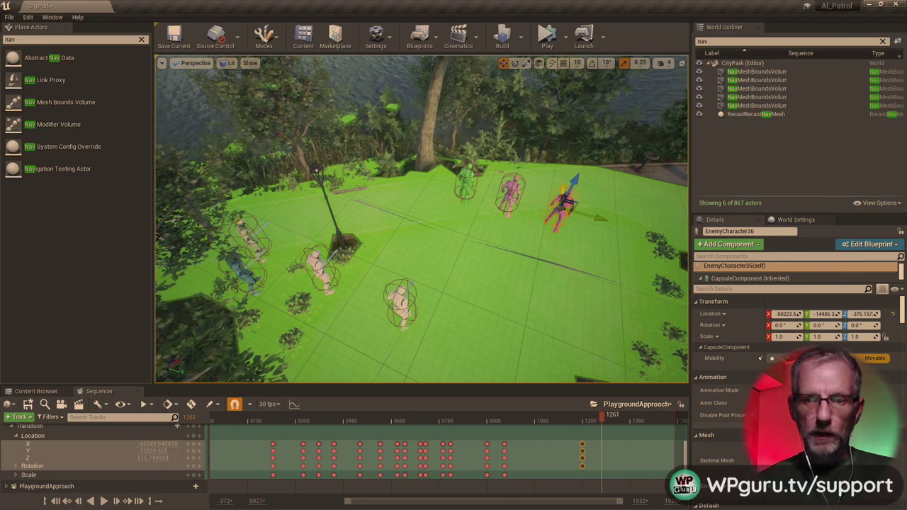
pyautogui.keyDown('alt'); pyautogui.moveTo(599, 186); pyautogui.dragTo(643, 195); pyautogui.keyUp('alt')
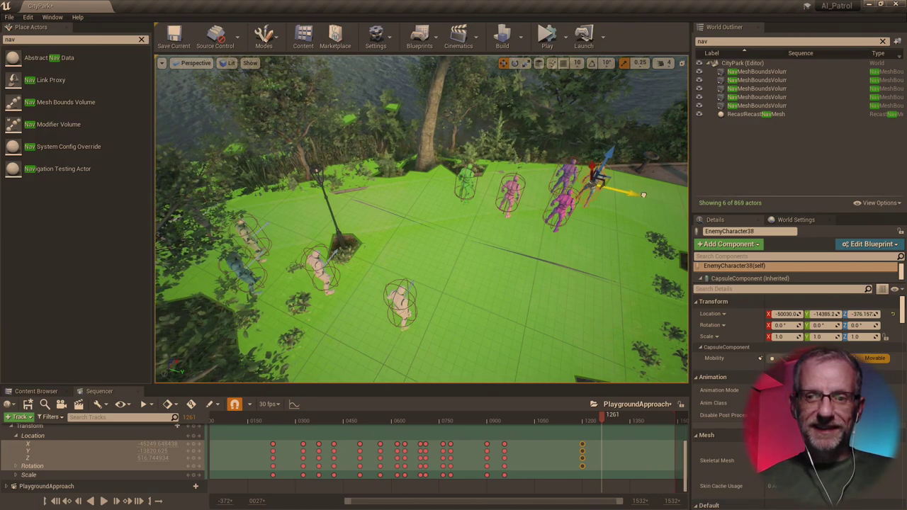
pyautogui.press('1')
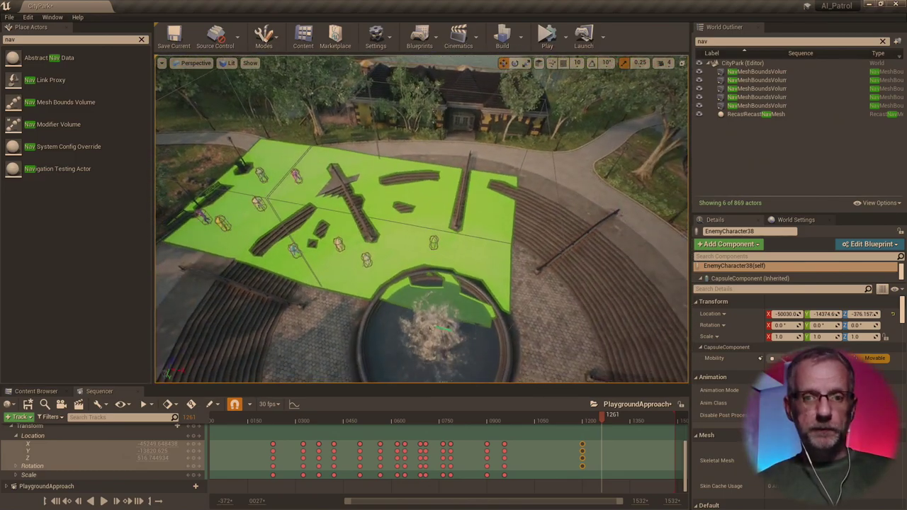
# - Duplicate NavMeshBoundsVolume4 from the World Outliner with Ctrl+W
pyautogui.click(488, 248)
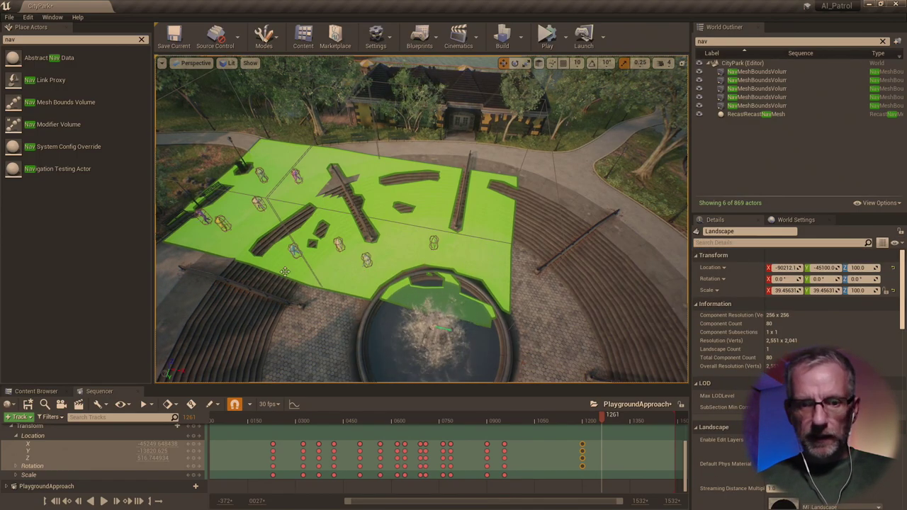
pyautogui.click(231, 245)
pyautogui.click(259, 247)
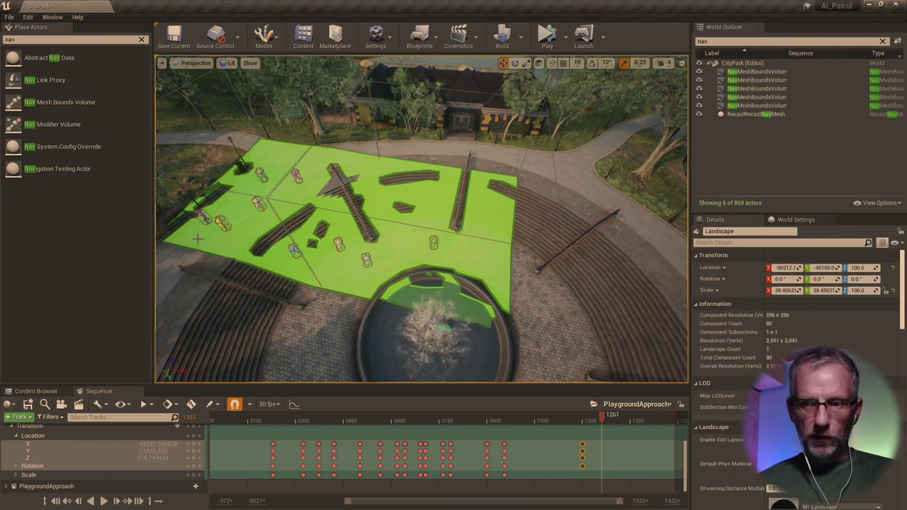
pyautogui.click(741, 106)
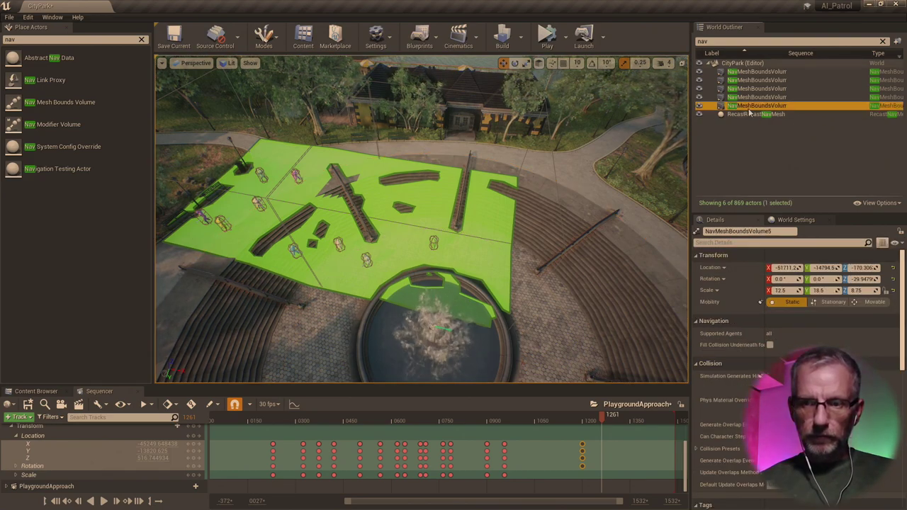
pyautogui.click(755, 88)
pyautogui.click(759, 98)
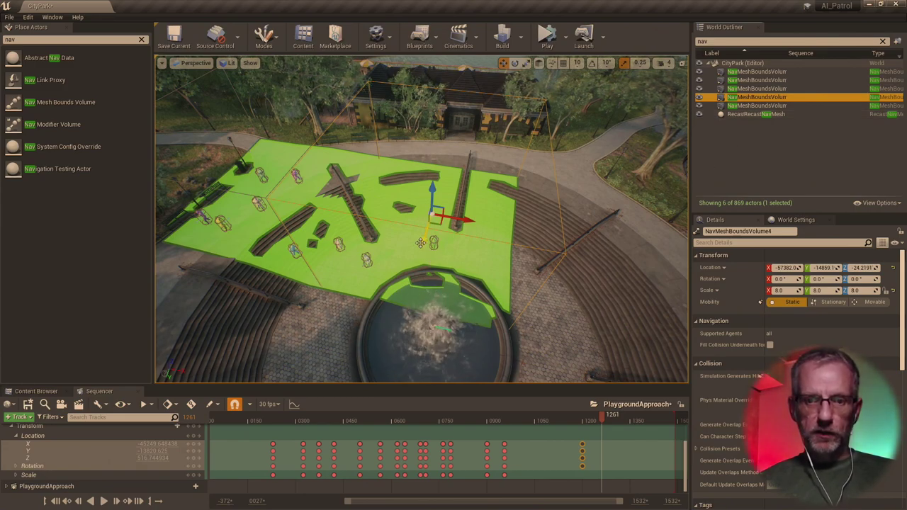
pyautogui.hotkey('ctrl', 'w')
# - Move the new volume over the lower fountain plaza and stretch its Y scale to 22
pyautogui.moveTo(420, 245); pyautogui.dragTo(378, 350)
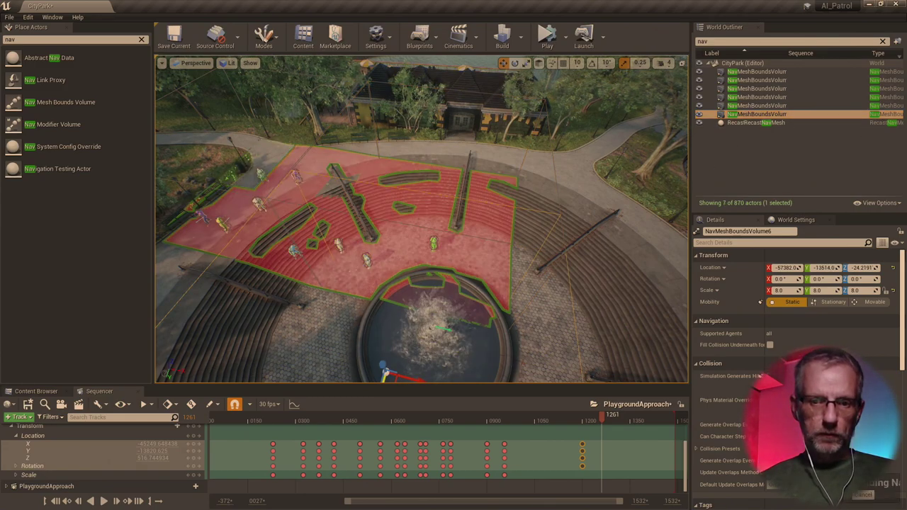
pyautogui.moveTo(378, 350); pyautogui.dragTo(280, 355, button='right')
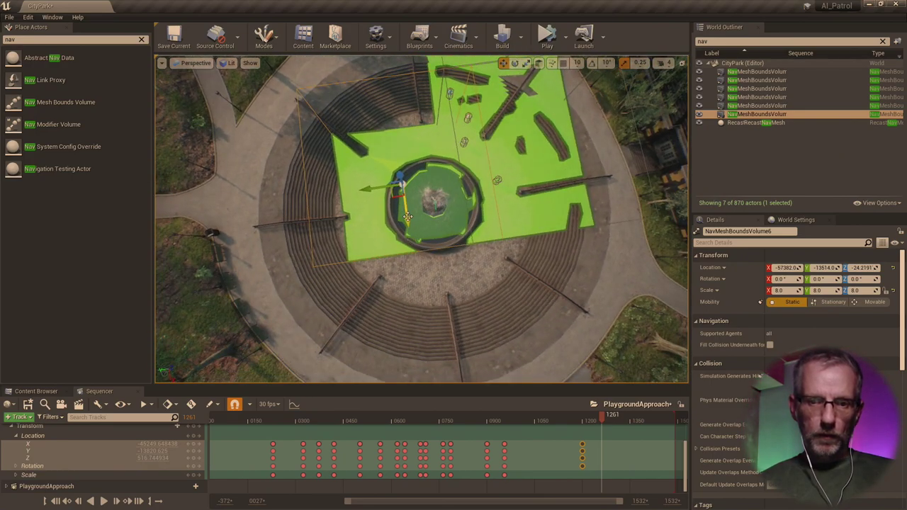
pyautogui.moveTo(406, 212); pyautogui.dragTo(419, 314)
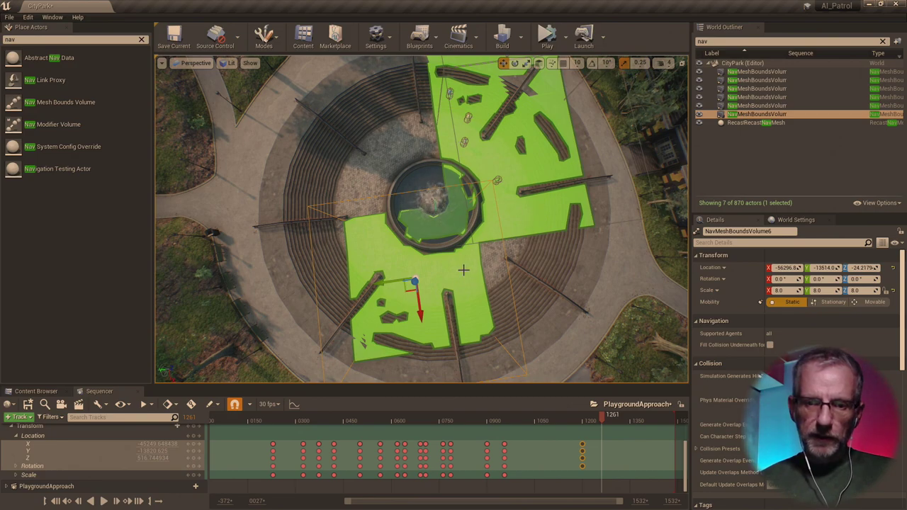
pyautogui.press('e')
pyautogui.press('r')
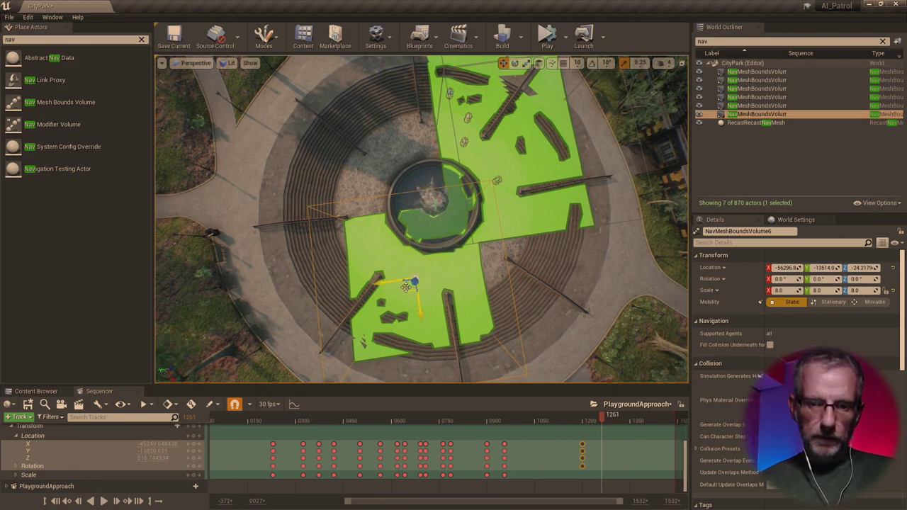
pyautogui.moveTo(405, 287); pyautogui.dragTo(276, 286)
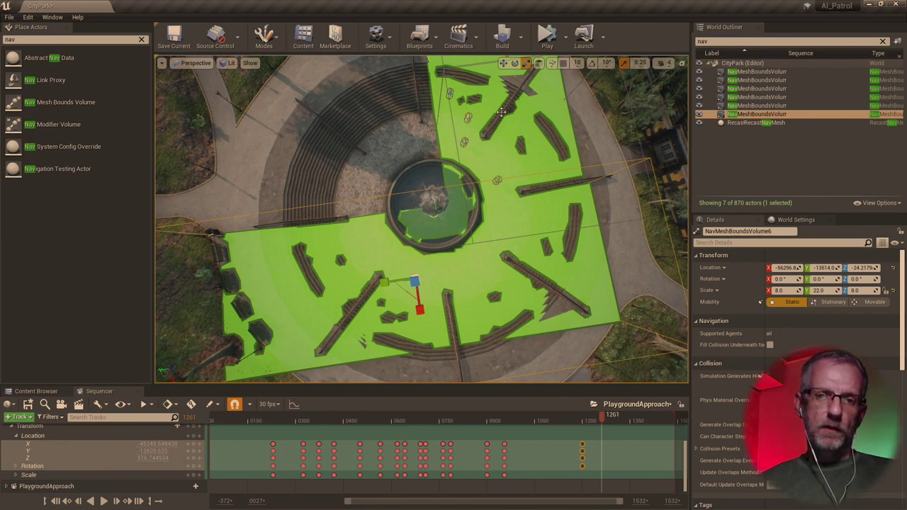
# - Delete the old NavMeshBoundsVolume4
pyautogui.click(556, 122)
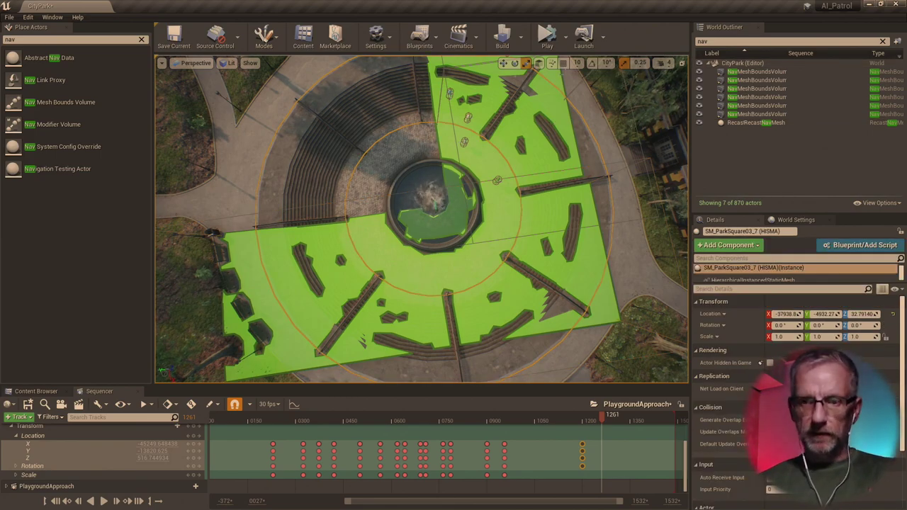
pyautogui.click(559, 74)
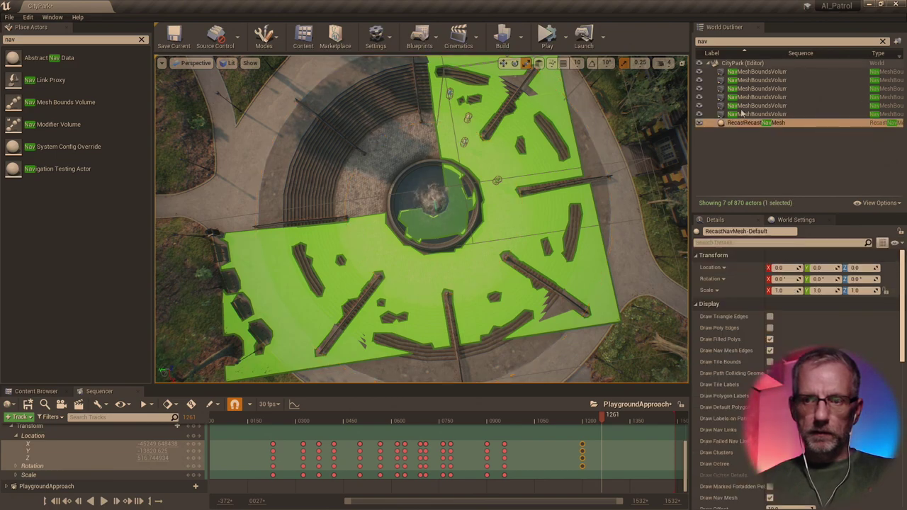
pyautogui.click(764, 97)
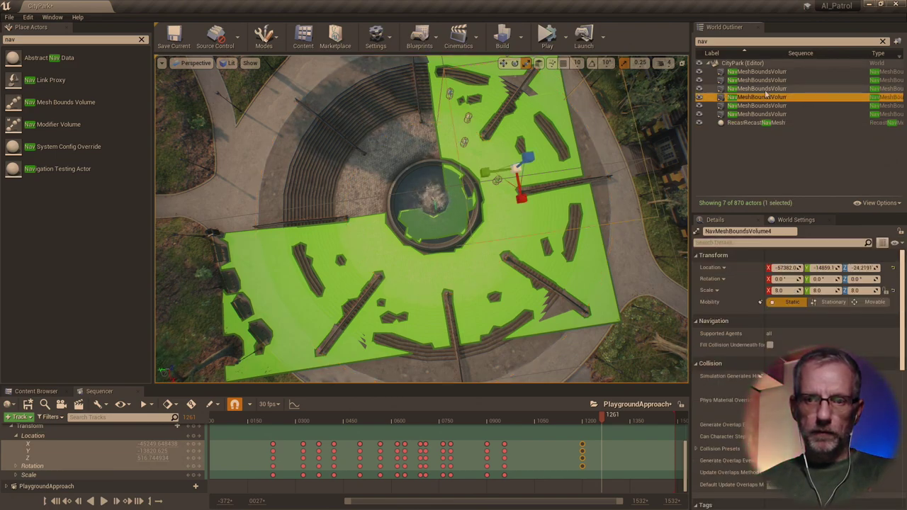
pyautogui.press('Delete')
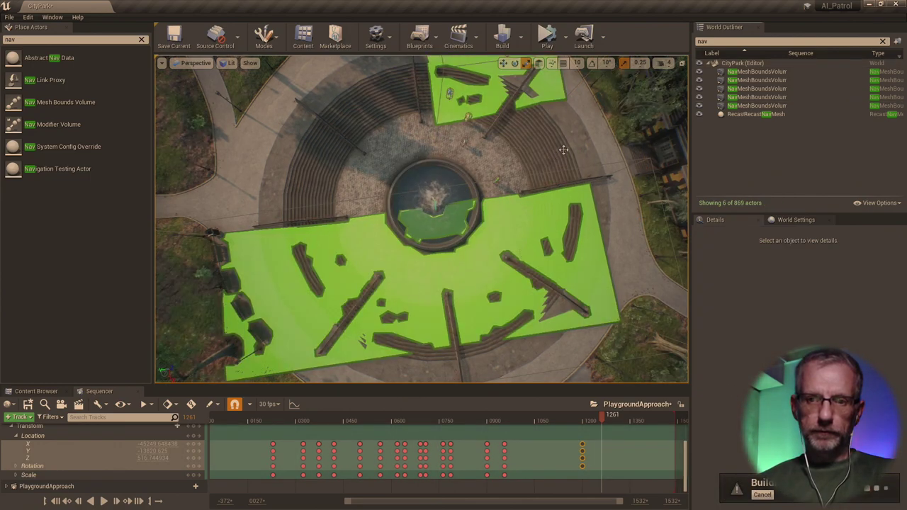
# - Widen NavMeshBoundsVolume6 to about 19.5 on X and center it over the fountain at Y -14012.4
pyautogui.click(470, 253)
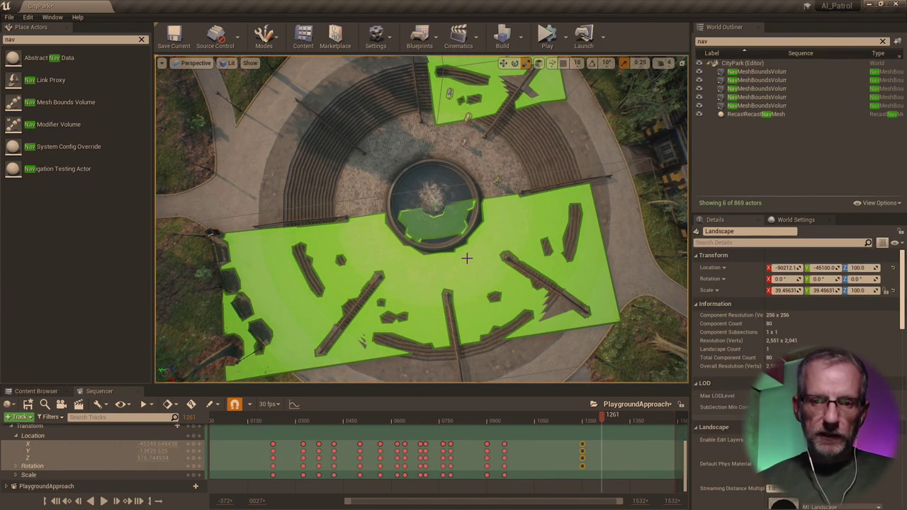
pyautogui.click(770, 105)
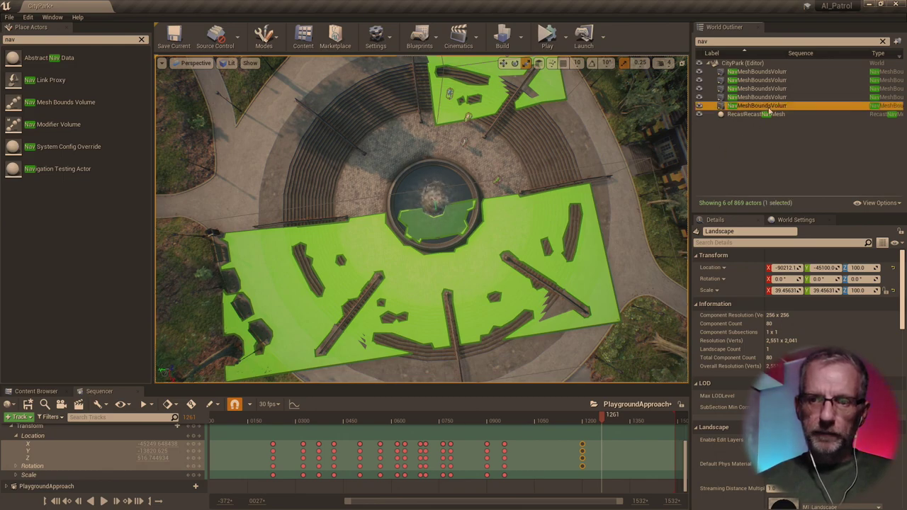
pyautogui.moveTo(418, 314)
pyautogui.mouseDown()
pyautogui.moveTo(447, 298)
pyautogui.moveTo(427, 304)
pyautogui.mouseUp()
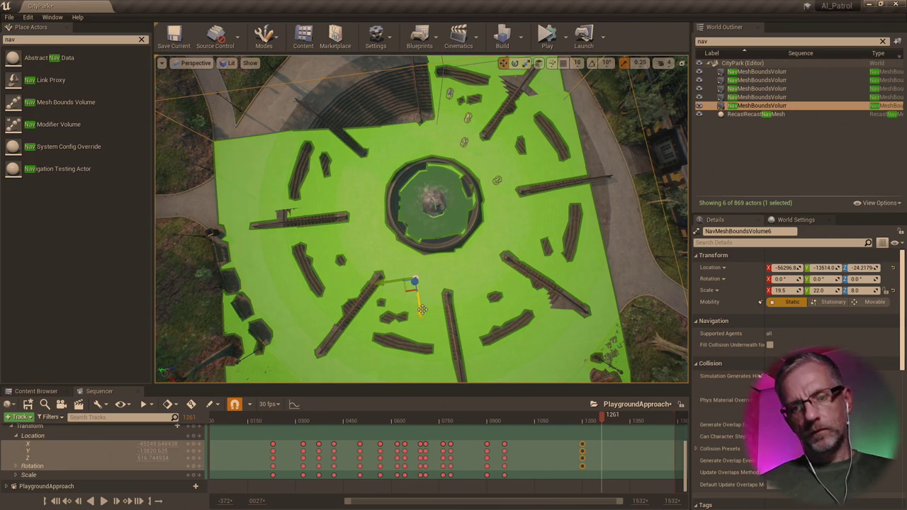
pyautogui.moveTo(419, 317); pyautogui.dragTo(436, 209)
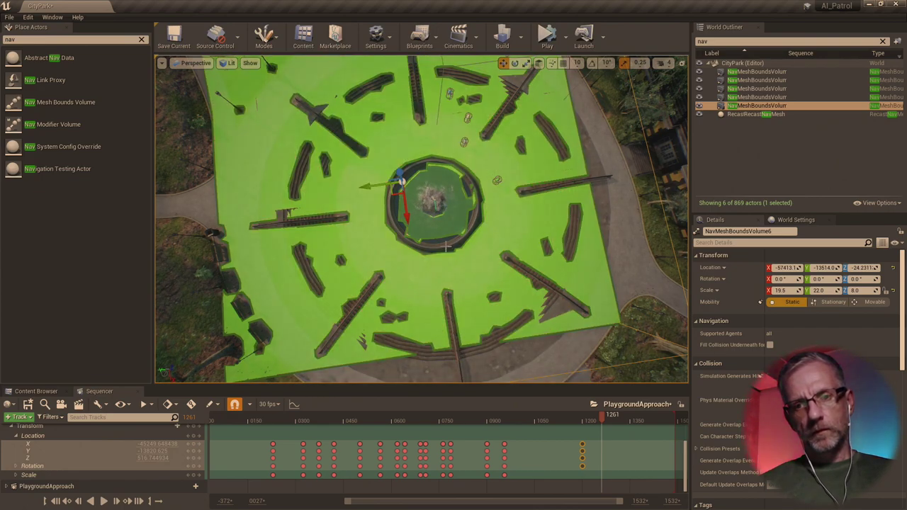
pyautogui.moveTo(411, 224); pyautogui.dragTo(415, 283)
pyautogui.moveTo(371, 247); pyautogui.dragTo(419, 241)
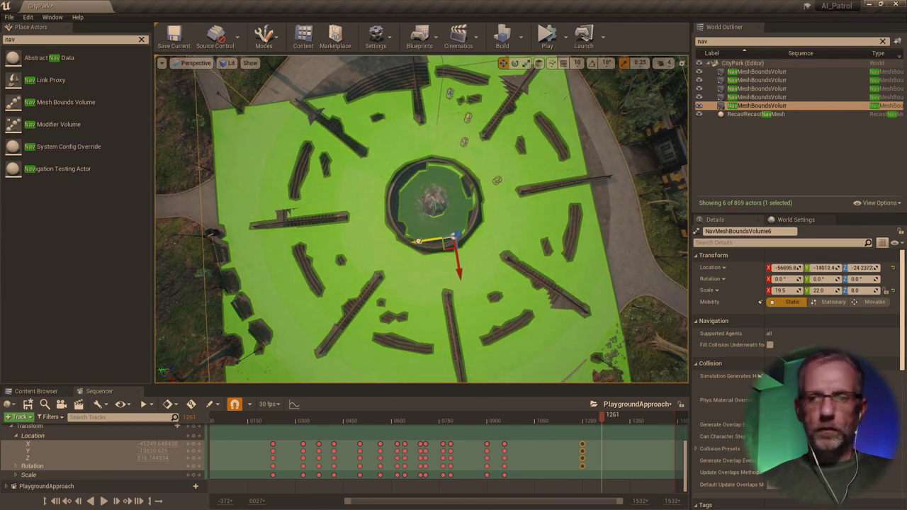
pyautogui.moveTo(512, 228); pyautogui.dragTo(542, 197, button='right')
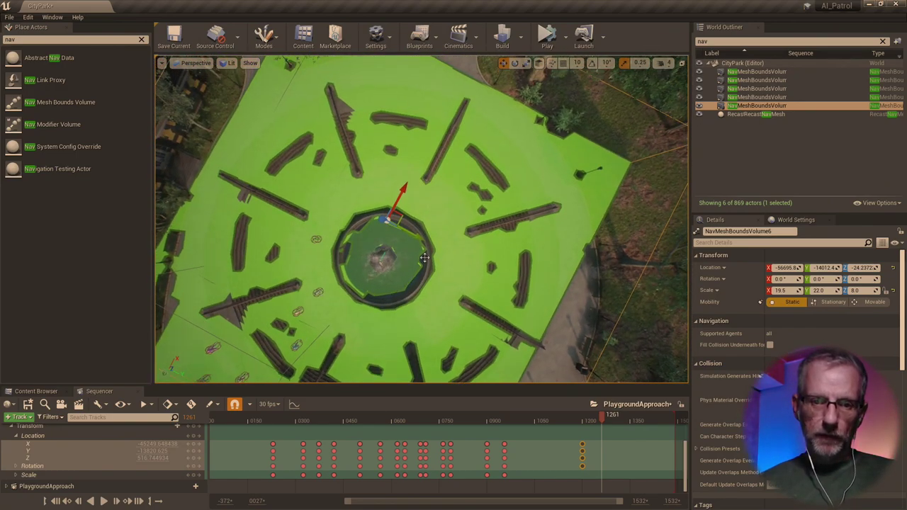
# - Duplicate EnemyCharacter17 near the fountain twice, placing copies to its right and left
pyautogui.click(316, 298)
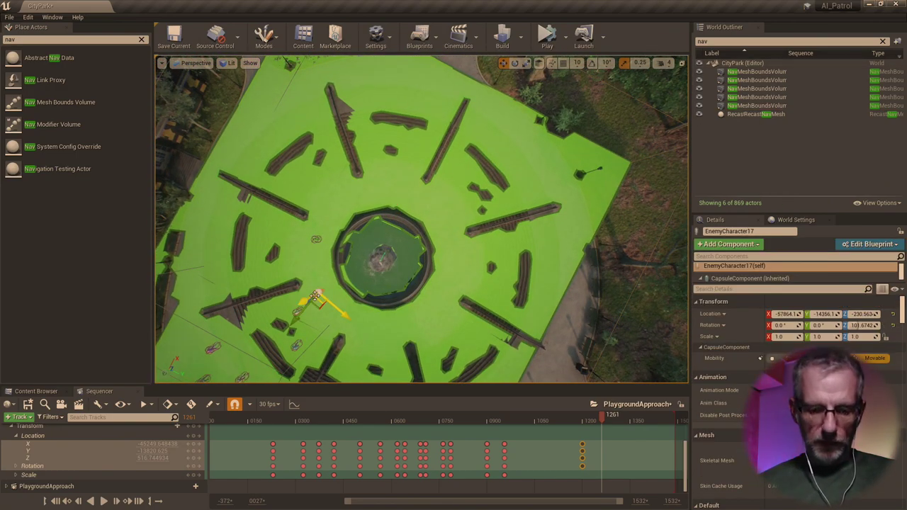
pyautogui.press('f')
pyautogui.moveTo(371, 298)
pyautogui.keyDown('alt'); pyautogui.mouseDown()
pyautogui.moveTo(371, 269)
pyautogui.moveTo(360, 284)
pyautogui.mouseUp(); pyautogui.keyUp('alt')
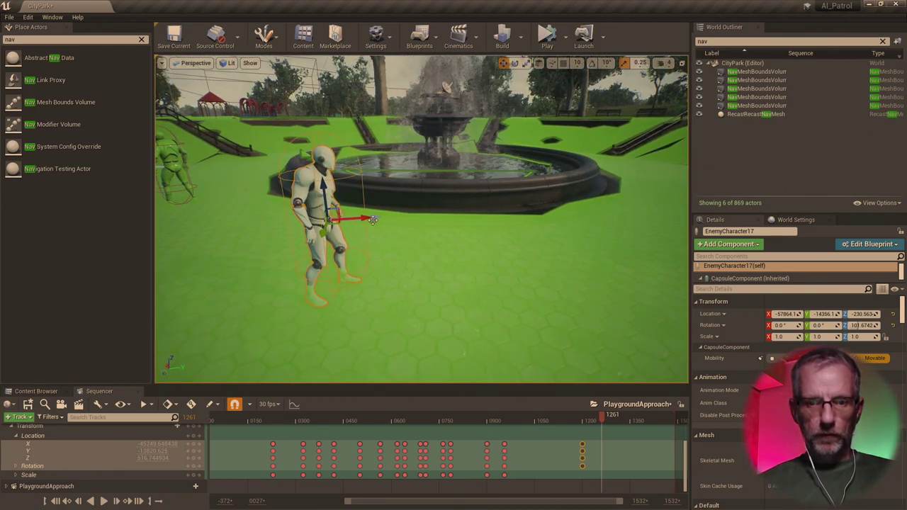
pyautogui.keyDown('alt'); pyautogui.moveTo(369, 218); pyautogui.dragTo(659, 223); pyautogui.keyUp('alt')
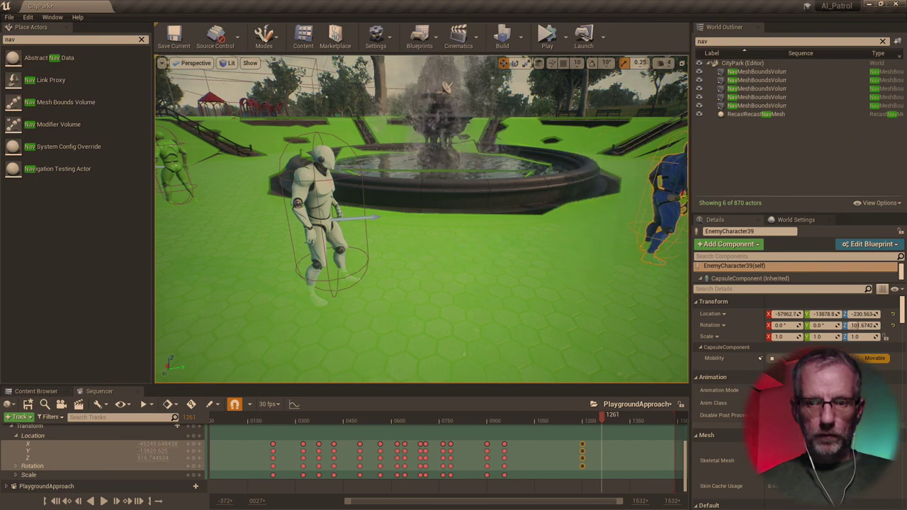
pyautogui.keyDown('alt'); pyautogui.moveTo(613, 243); pyautogui.dragTo(619, 244); pyautogui.keyUp('alt')
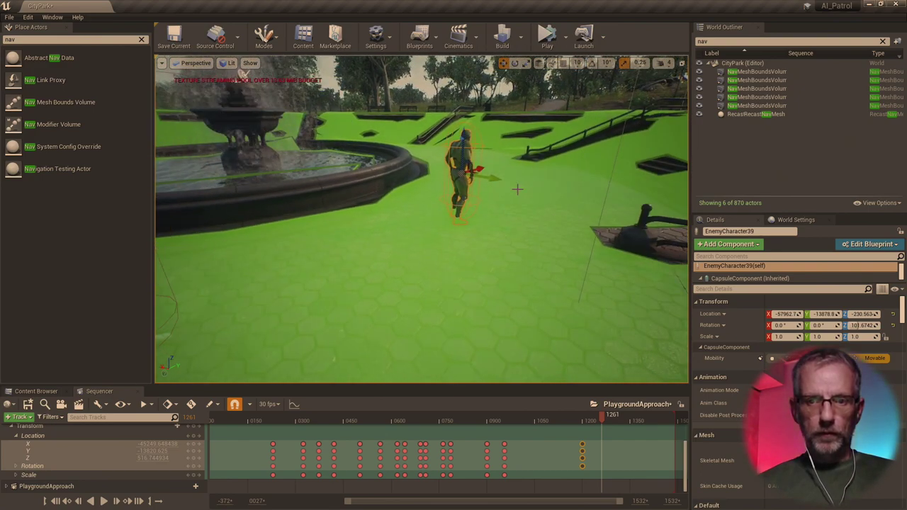
pyautogui.keyDown('alt'); pyautogui.moveTo(487, 177); pyautogui.dragTo(441, 172); pyautogui.keyUp('alt')
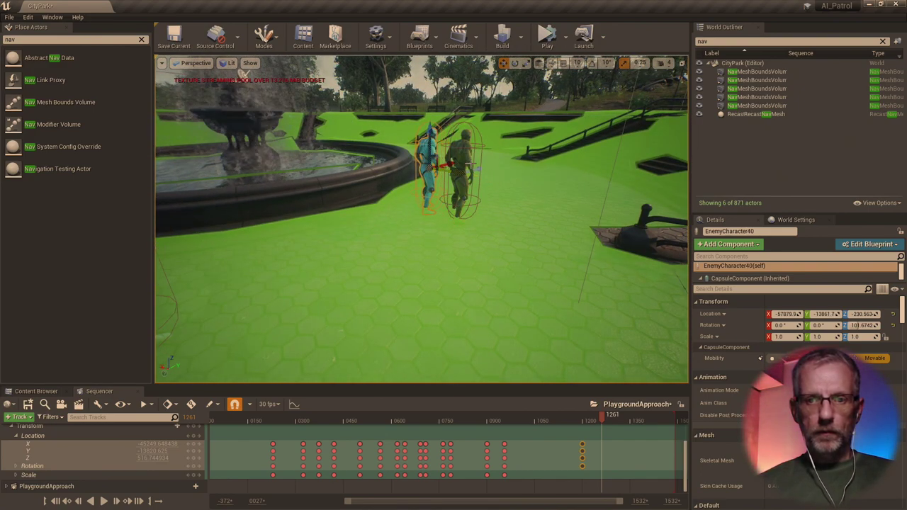
pyautogui.scroll(-3, 441, 172)
pyautogui.scroll(3, 441, 172)
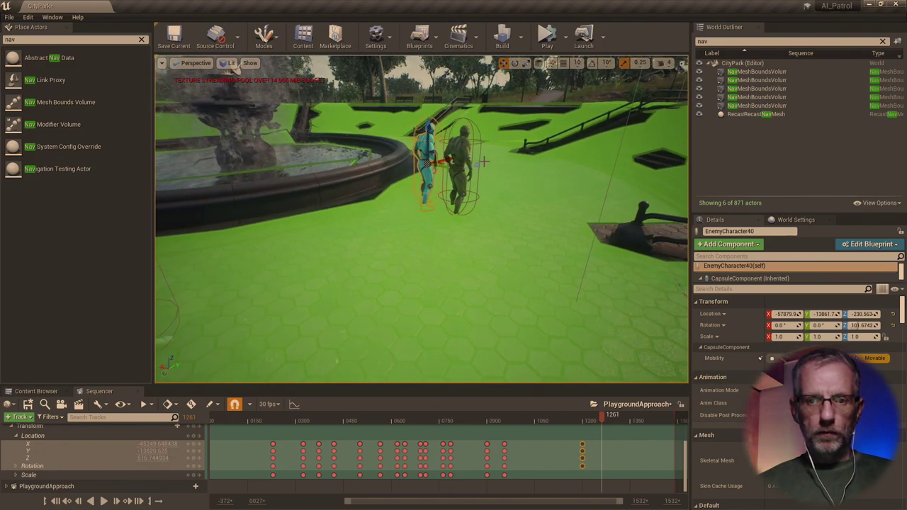
pyautogui.press('f')
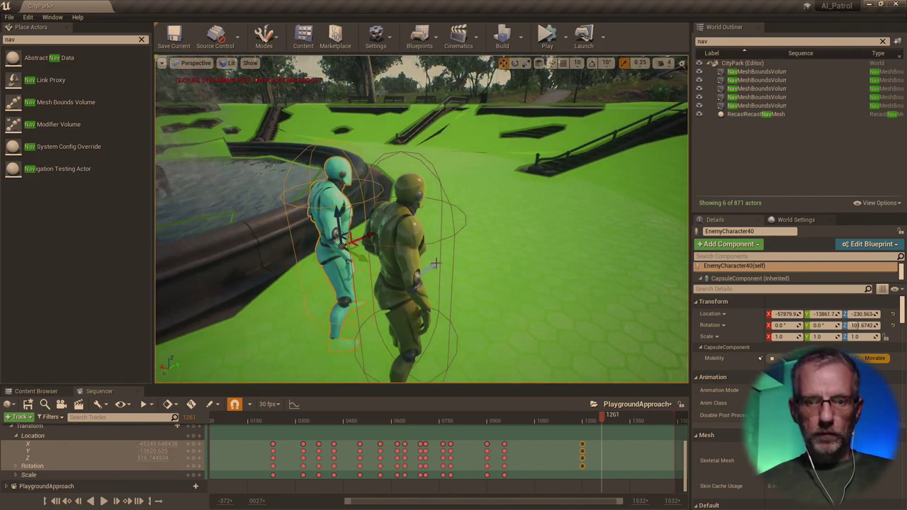
# - Add two more enemy copies by the fountain edge, raising one onto the upper ledge
pyautogui.keyDown('alt'); pyautogui.moveTo(349, 243); pyautogui.dragTo(289, 135); pyautogui.keyUp('alt')
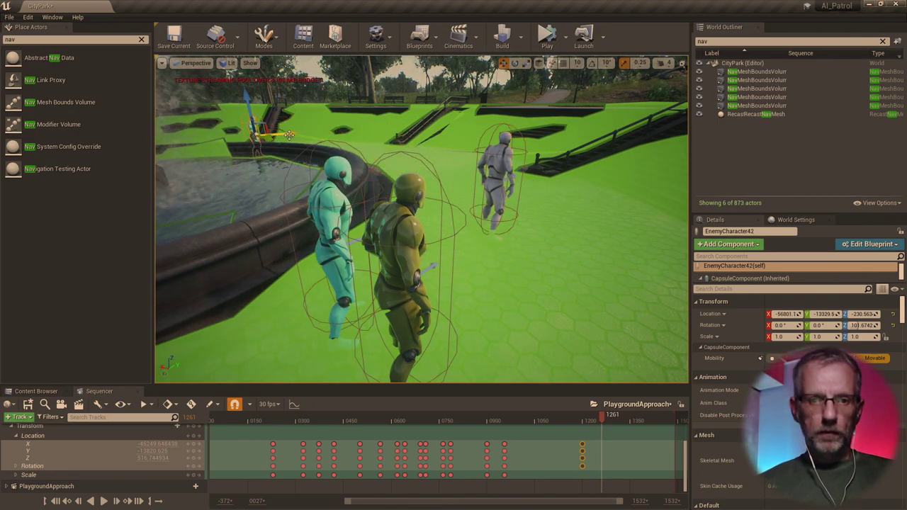
pyautogui.press('f')
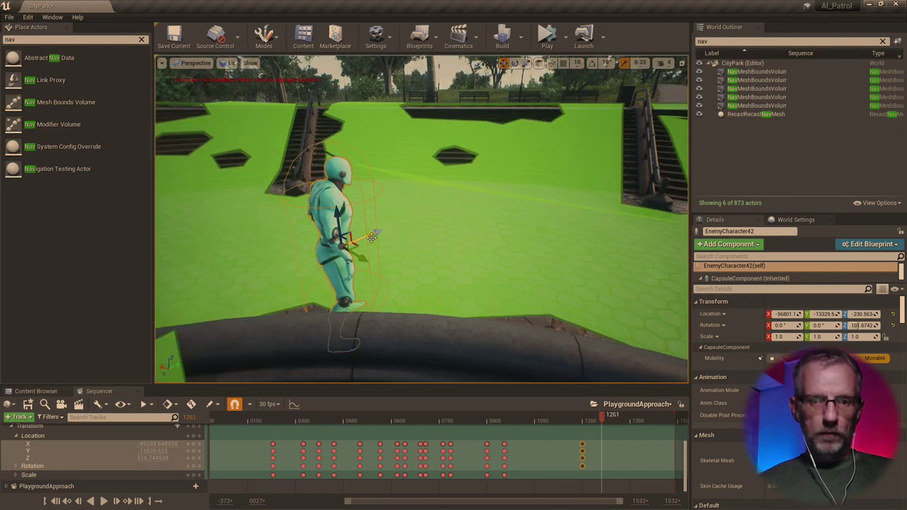
pyautogui.keyDown('alt'); pyautogui.moveTo(369, 238); pyautogui.dragTo(271, 152); pyautogui.keyUp('alt')
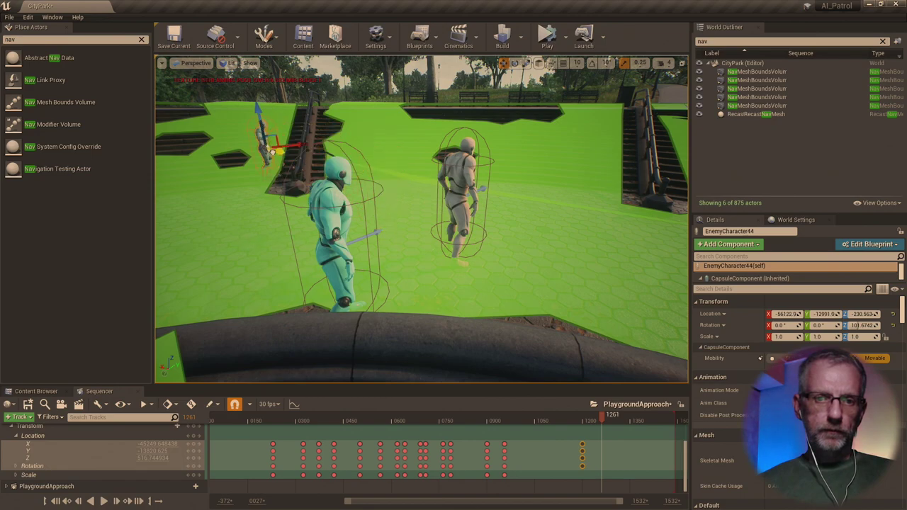
pyautogui.moveTo(234, 102); pyautogui.dragTo(232, 67)
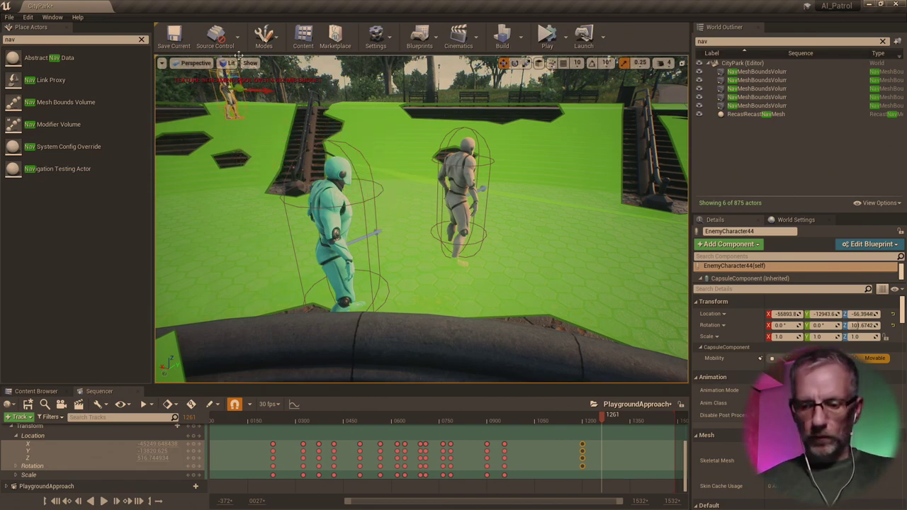
# - Hide the navmesh overlay and fly back to the new enemy character at the fountain plaza
pyautogui.press('w')
pyautogui.moveTo(278, 143); pyautogui.dragTo(384, 194, button='right')
pyautogui.press('p')
pyautogui.press('w')
pyautogui.press('f')
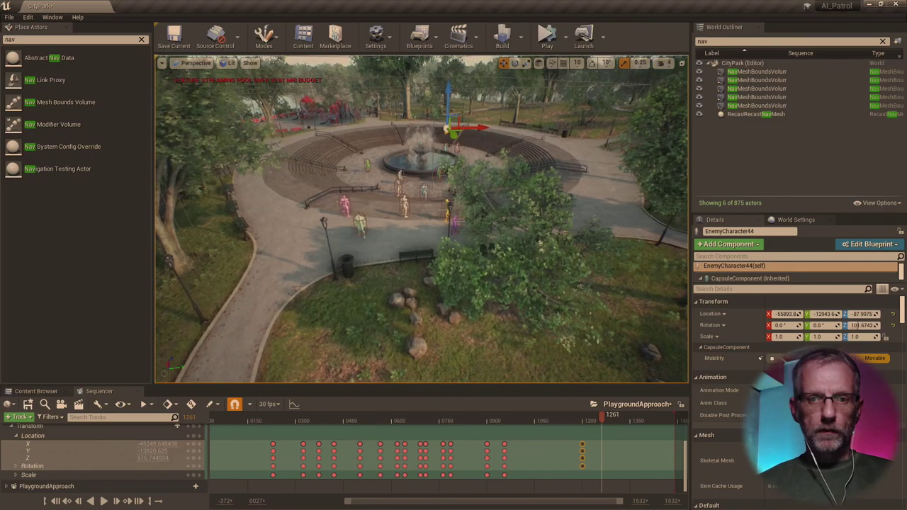
pyautogui.click(546, 37)
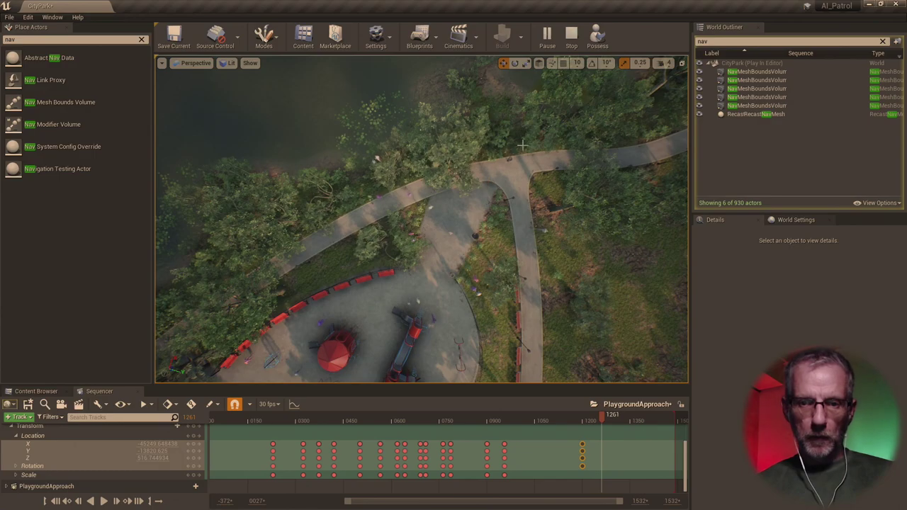
pyautogui.click(572, 35)
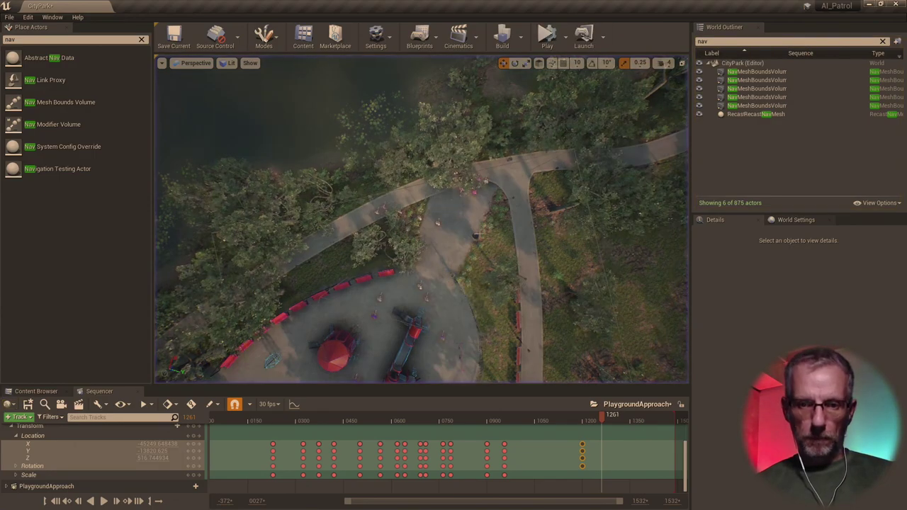
pyautogui.click(465, 246)
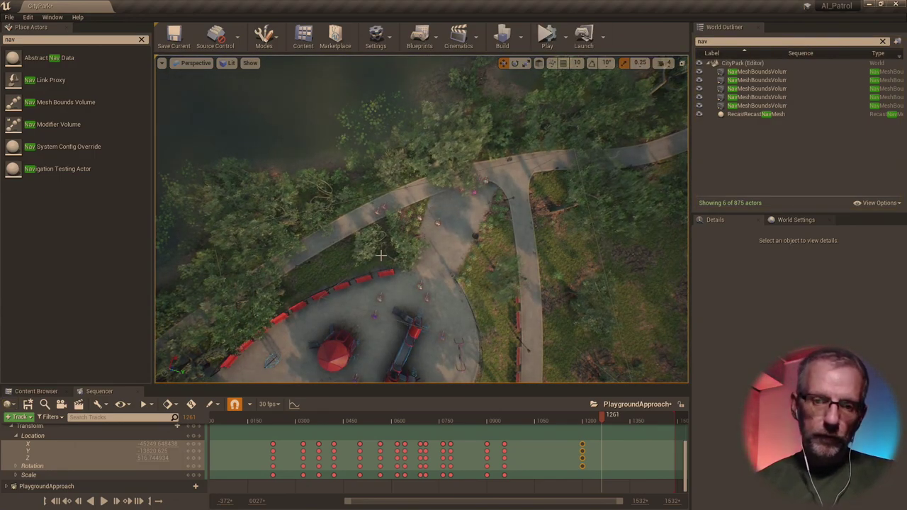
pyautogui.click(440, 234)
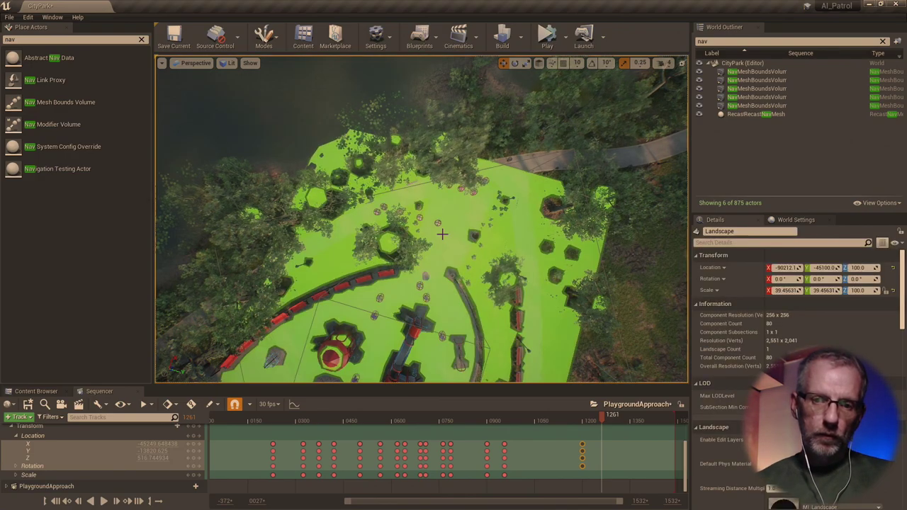
pyautogui.click(751, 88)
pyautogui.click(523, 188)
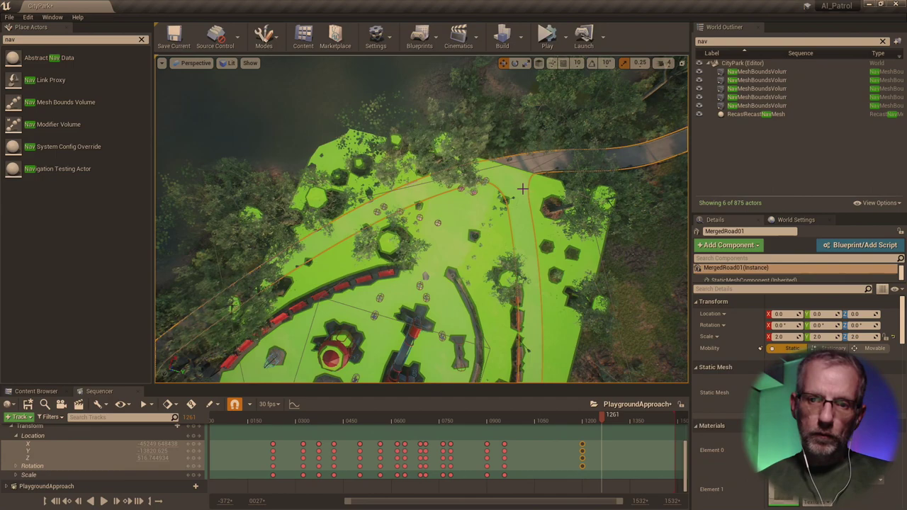
pyautogui.click(755, 97)
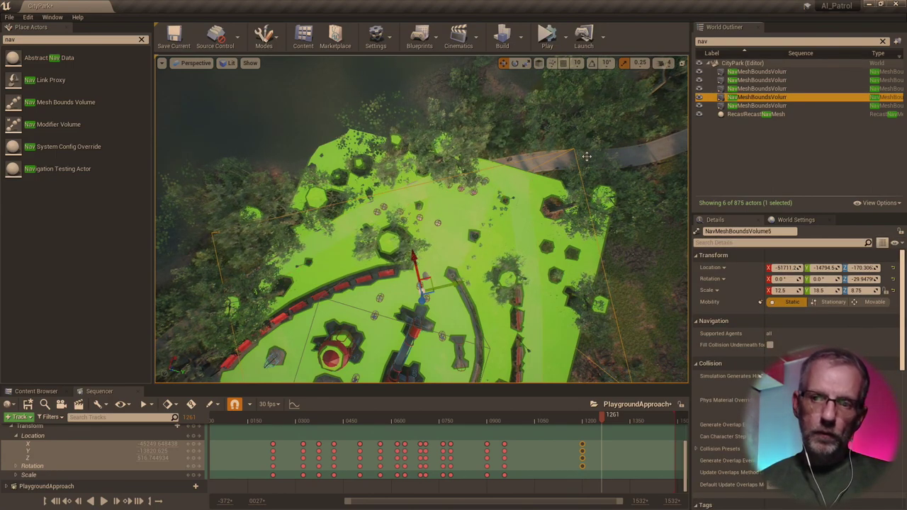
pyautogui.click(763, 89)
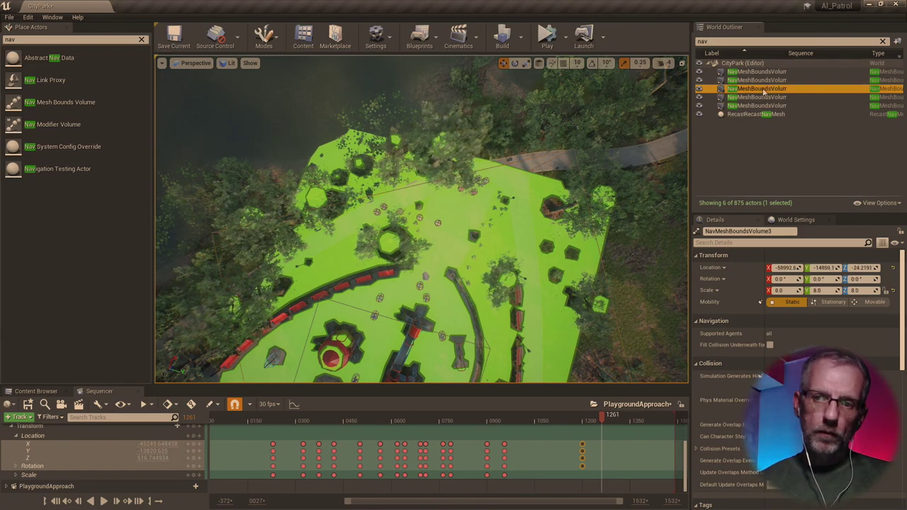
pyautogui.click(757, 80)
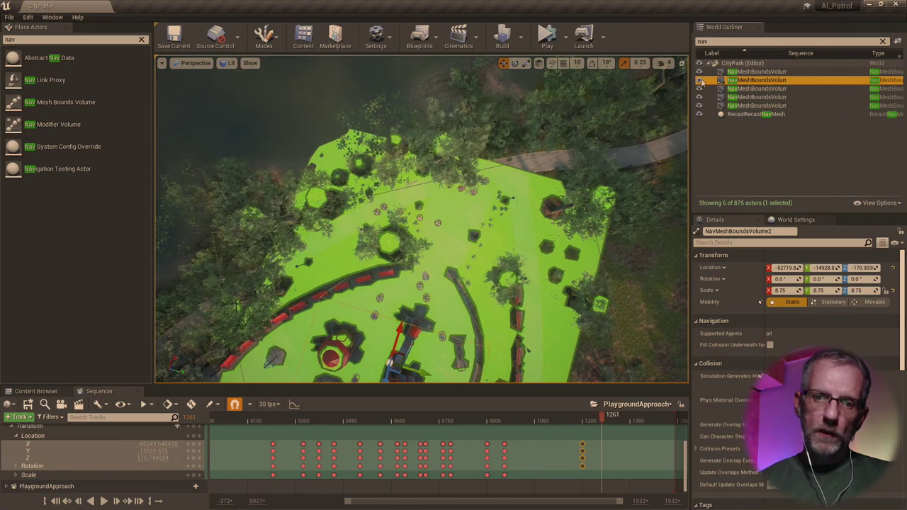
pyautogui.click(757, 89)
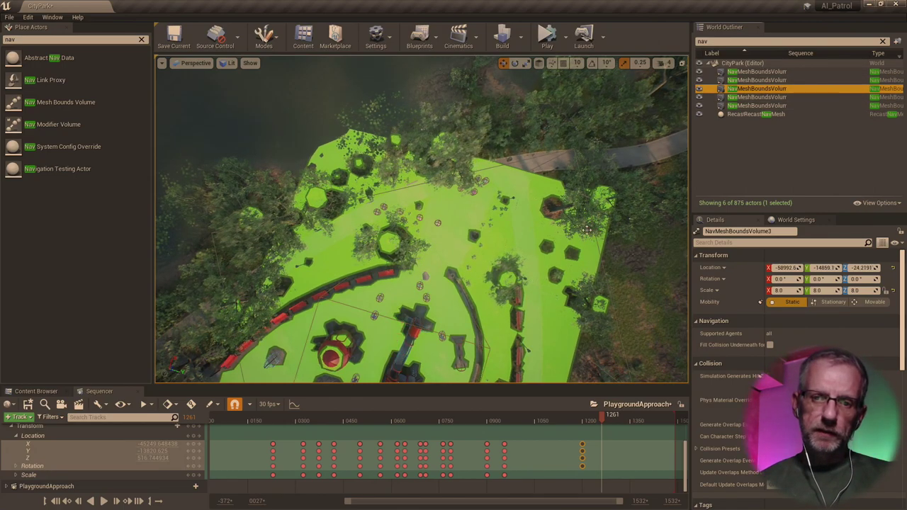
pyautogui.press('f')
pyautogui.moveTo(586, 229); pyautogui.dragTo(586, 230)
pyautogui.press('f')
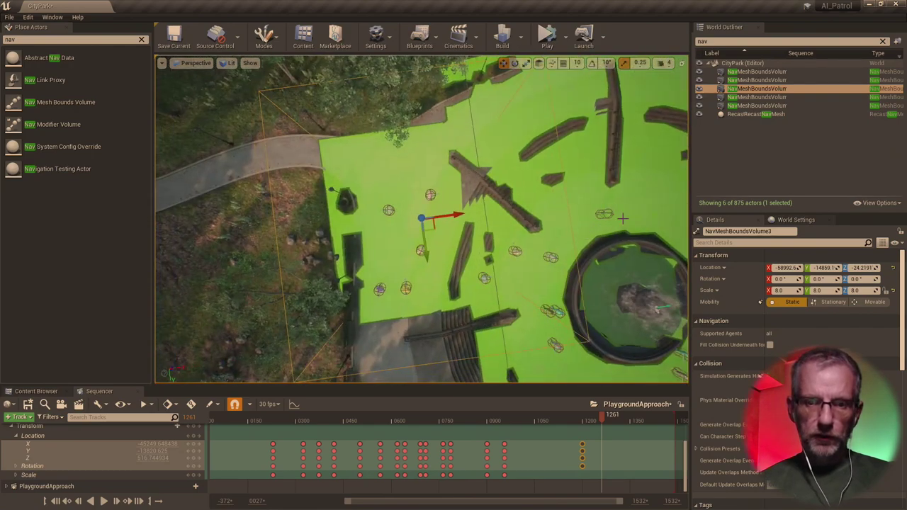
pyautogui.click(772, 89)
pyautogui.click(775, 81)
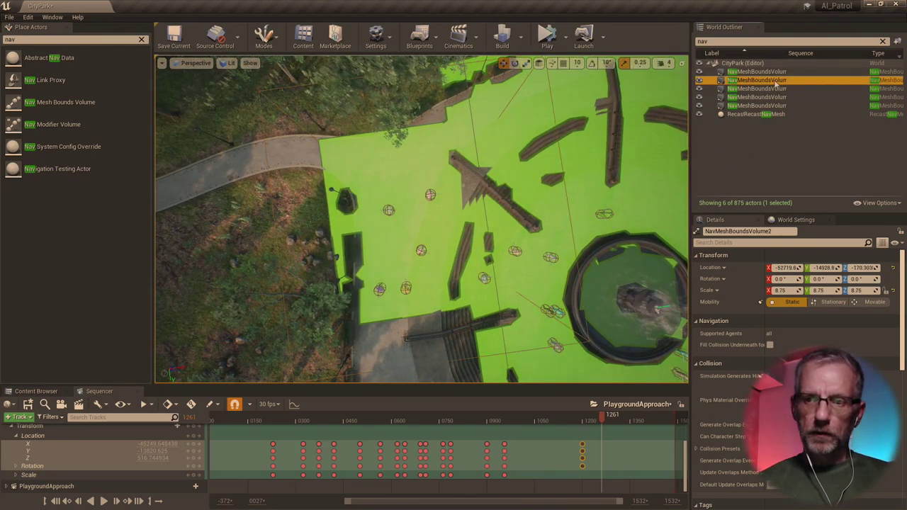
pyautogui.click(758, 106)
pyautogui.press('f')
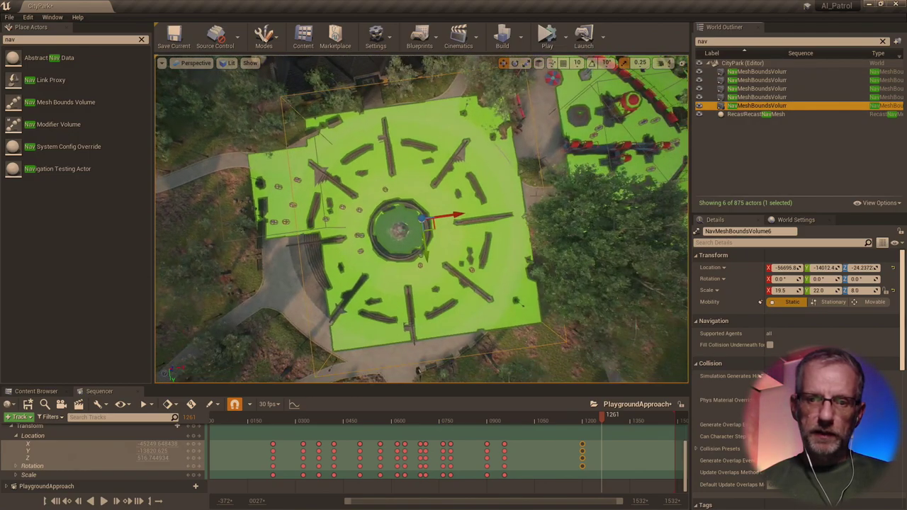
pyautogui.click(651, 144)
pyautogui.press('f')
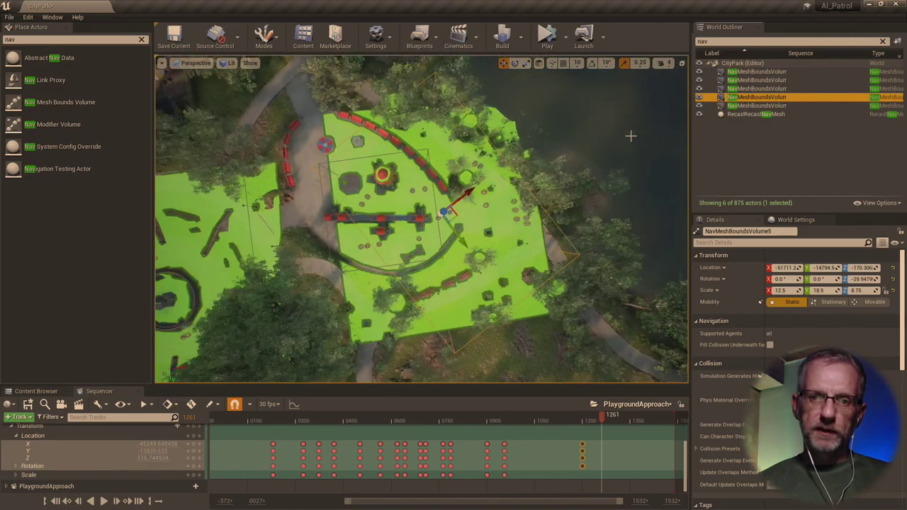
pyautogui.click(776, 89)
pyautogui.press('f')
pyautogui.click(757, 72)
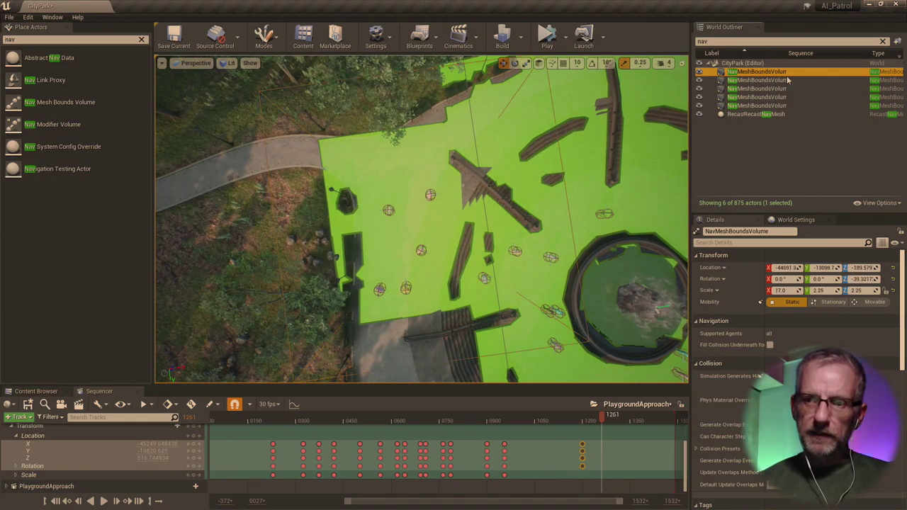
pyautogui.press('f')
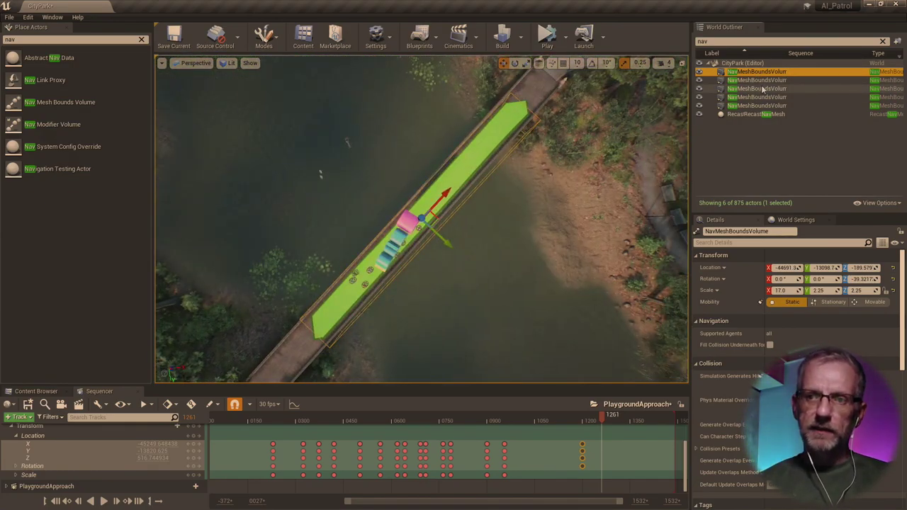
pyautogui.click(761, 81)
pyautogui.press('f')
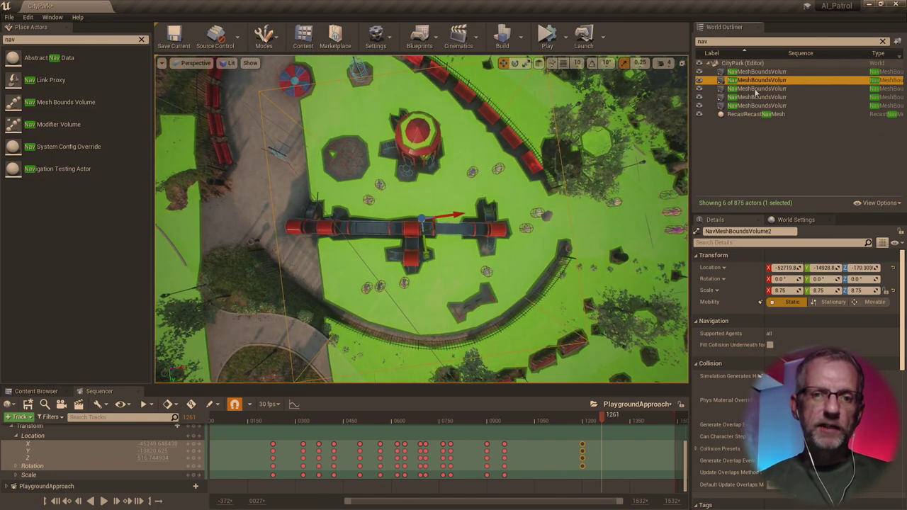
pyautogui.keyDown('alt'); pyautogui.moveTo(425, 213); pyautogui.dragTo(630, 166); pyautogui.keyUp('alt')
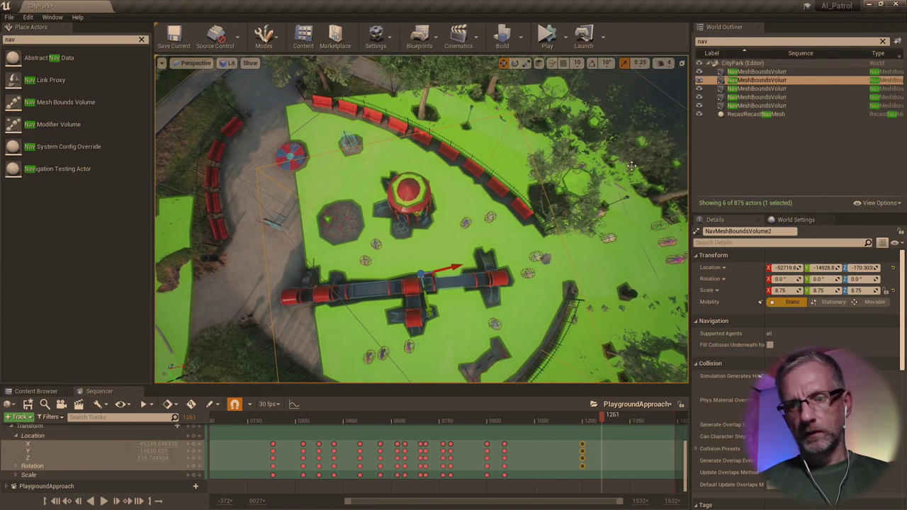
pyautogui.press('Escape')
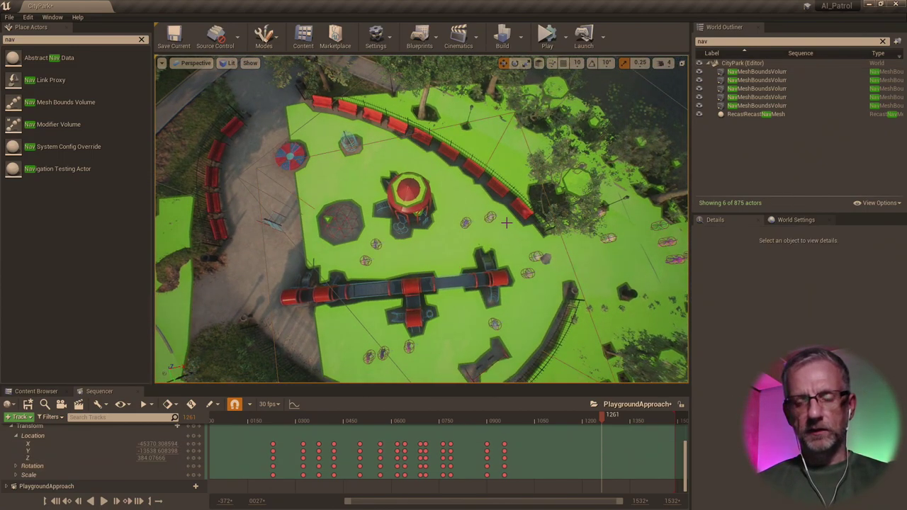
pyautogui.click(744, 81)
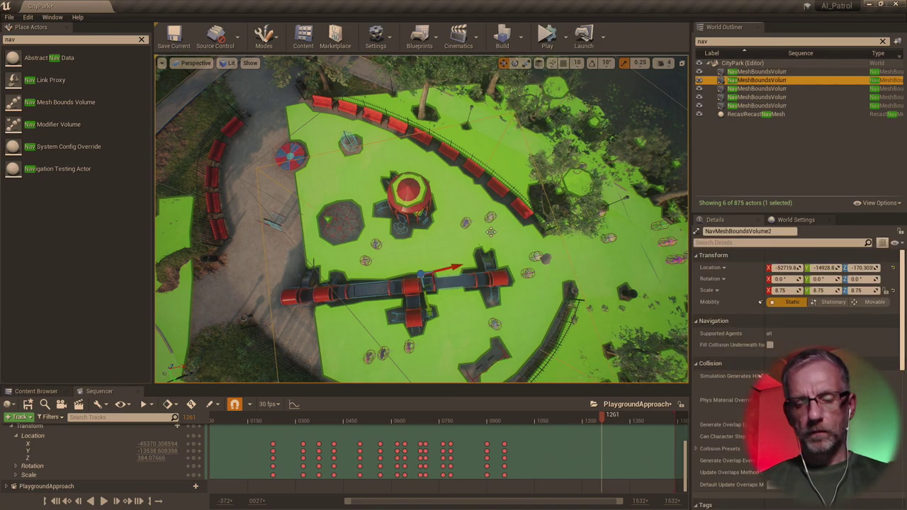
pyautogui.press('Delete')
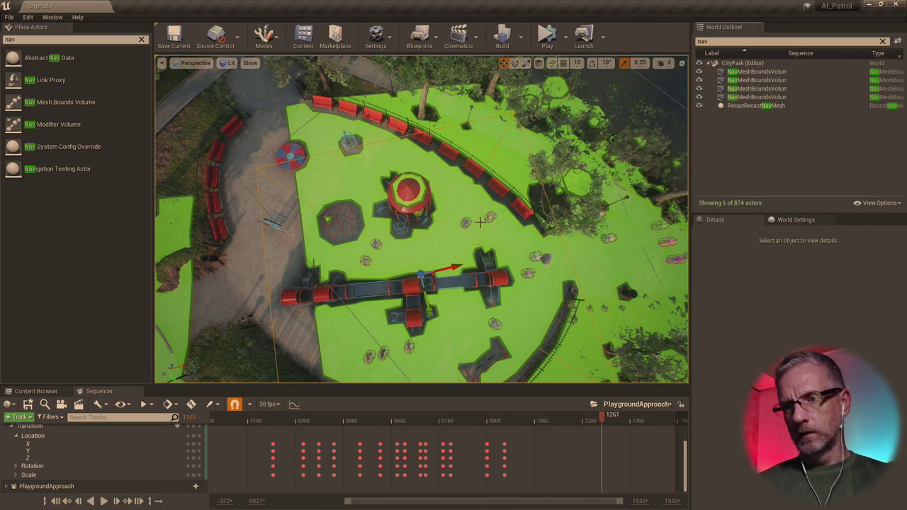
pyautogui.moveTo(496, 229); pyautogui.dragTo(496, 229, button='right')
pyautogui.hotkey('ctrl', 'z')
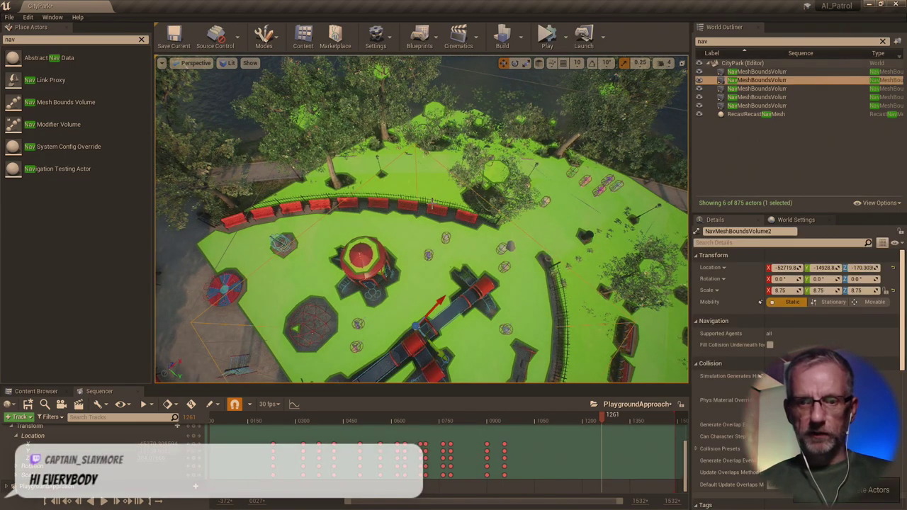
pyautogui.rightClick(547, 184)
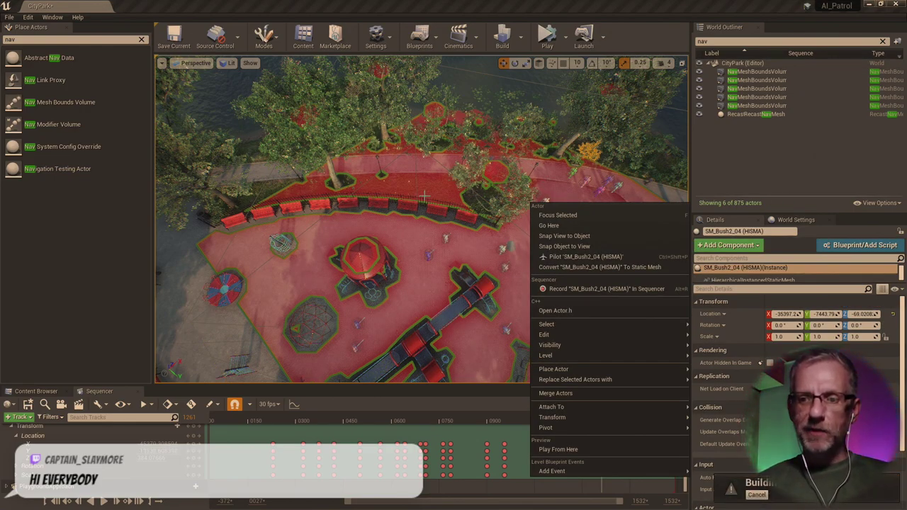
pyautogui.click(401, 194)
pyautogui.click(400, 194)
pyautogui.moveTo(401, 193); pyautogui.dragTo(537, 196, button='right')
pyautogui.press('w')
# - Rename the bridge's nav mesh bounds volume to NavBRIDGE
pyautogui.click(521, 240)
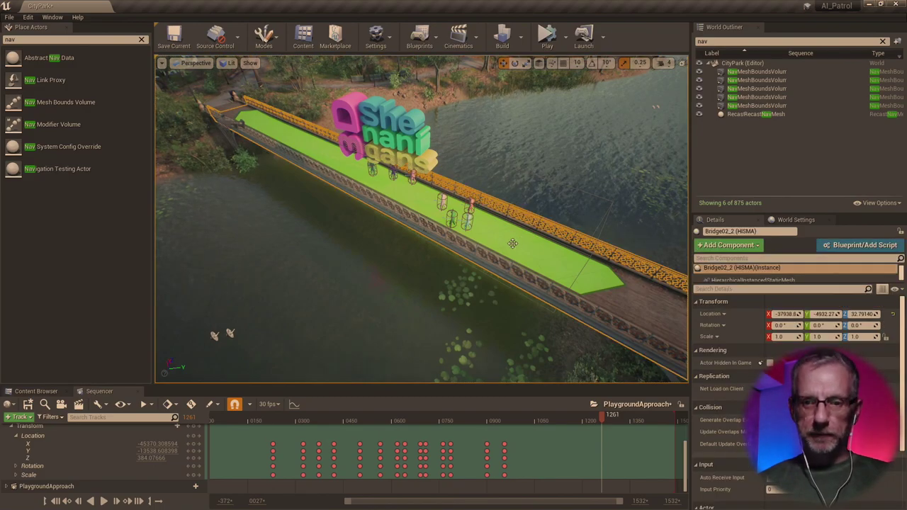
pyautogui.click(755, 72)
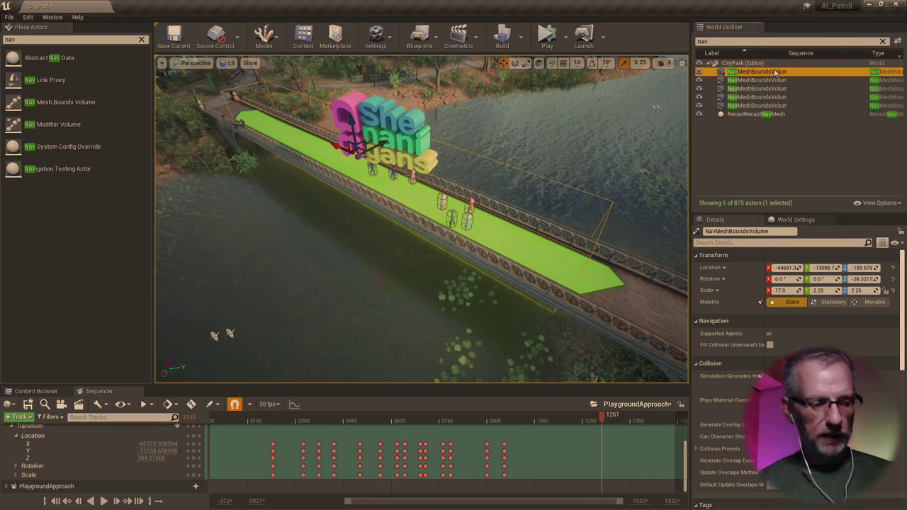
pyautogui.click(776, 71)
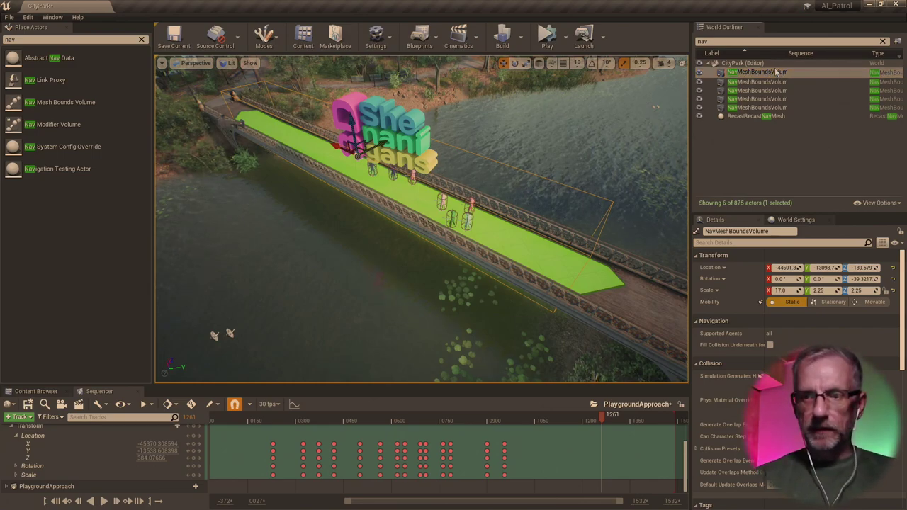
pyautogui.click(776, 75)
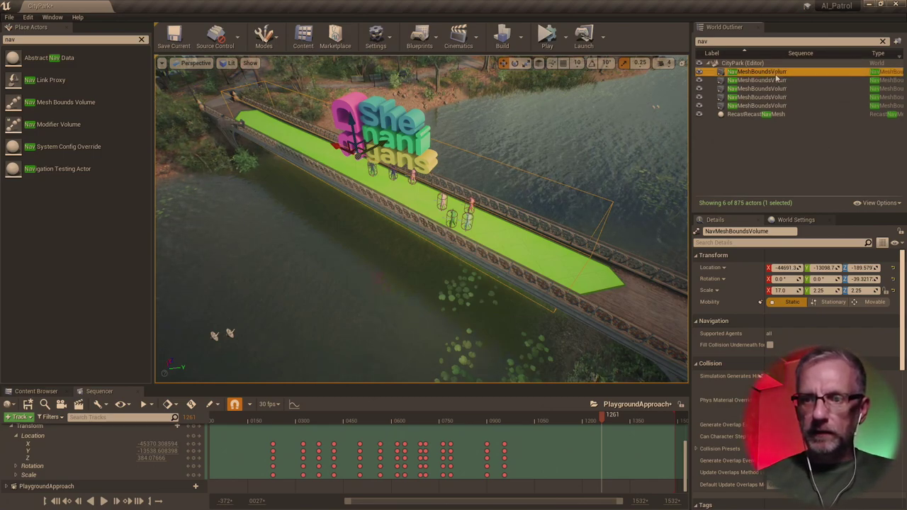
pyautogui.click(777, 77)
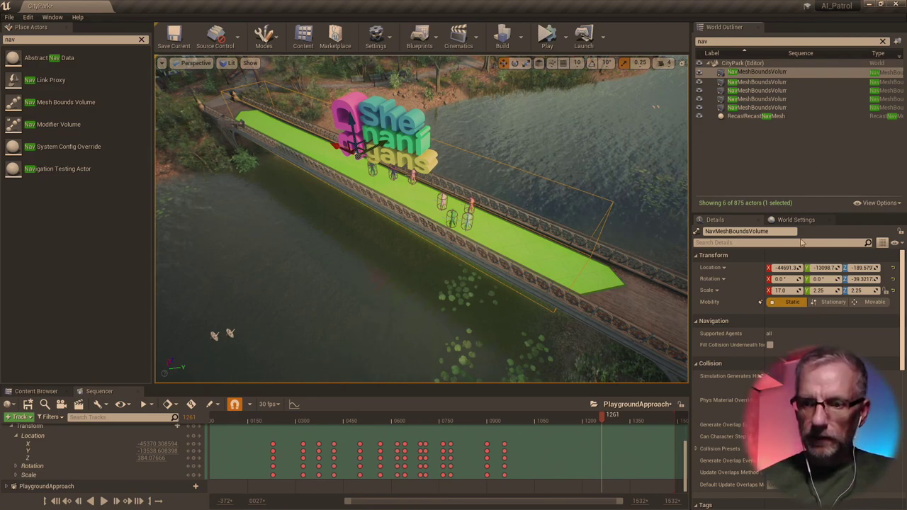
pyautogui.click(779, 231)
pyautogui.write('NavBRIDGE')
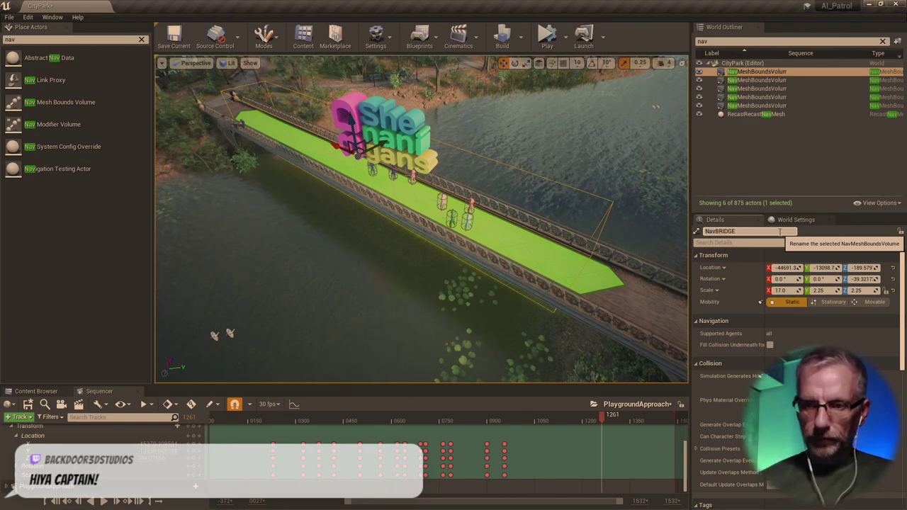
# - Reselect NavBRIDGE to inspect its 17.0 × 2.25 × 2.25 scale around the bridge walkway
pyautogui.click(763, 81)
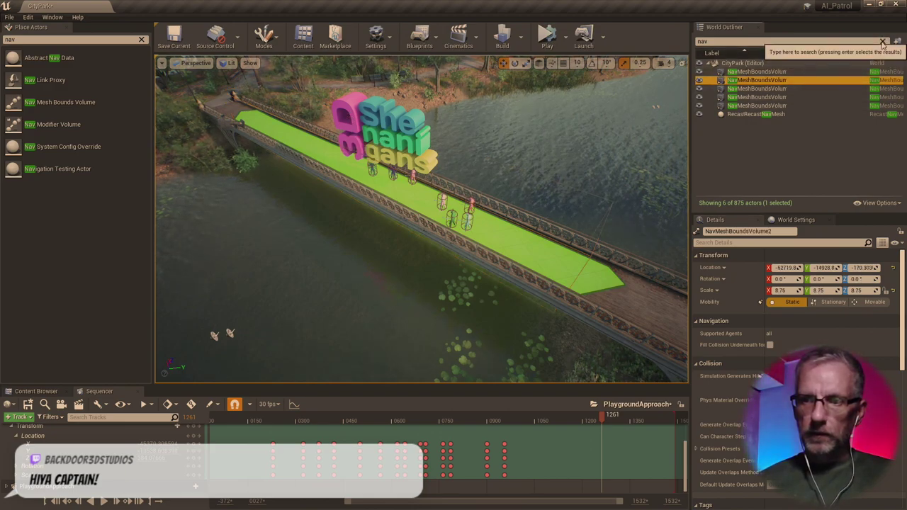
pyautogui.click(757, 72)
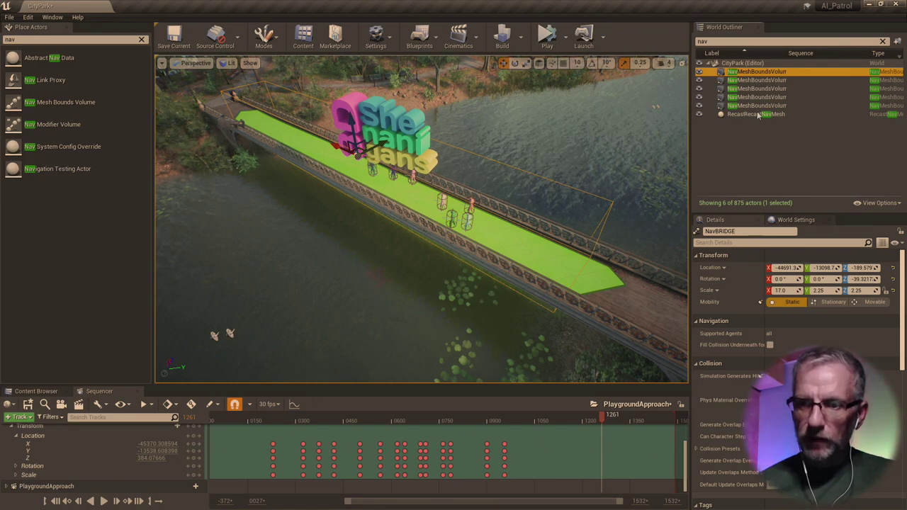
pyautogui.rightClick(769, 72)
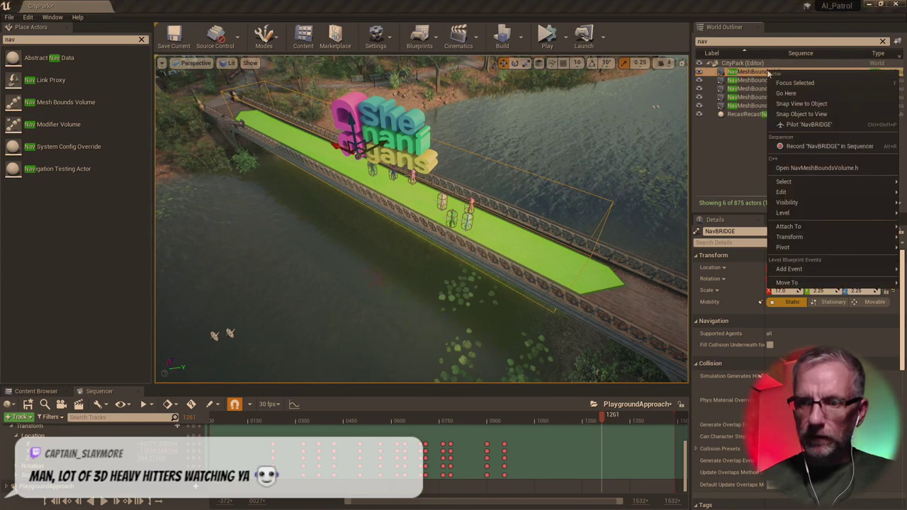
pyautogui.moveTo(817, 254)
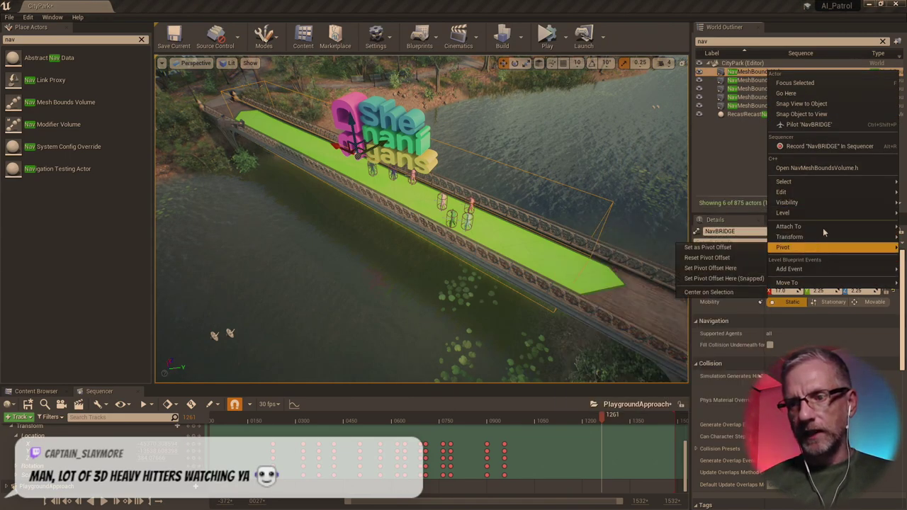
pyautogui.click(780, 14)
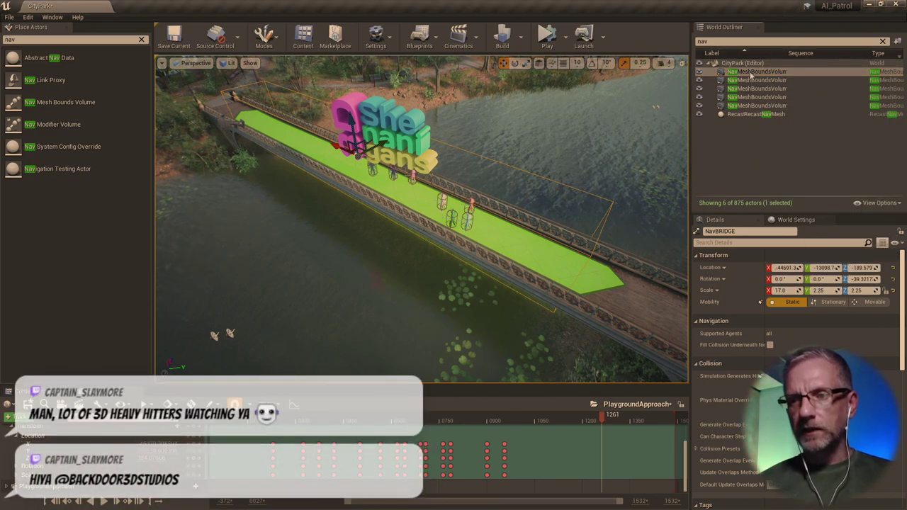
pyautogui.click(752, 72)
pyautogui.moveTo(869, 55); pyautogui.dragTo(842, 59)
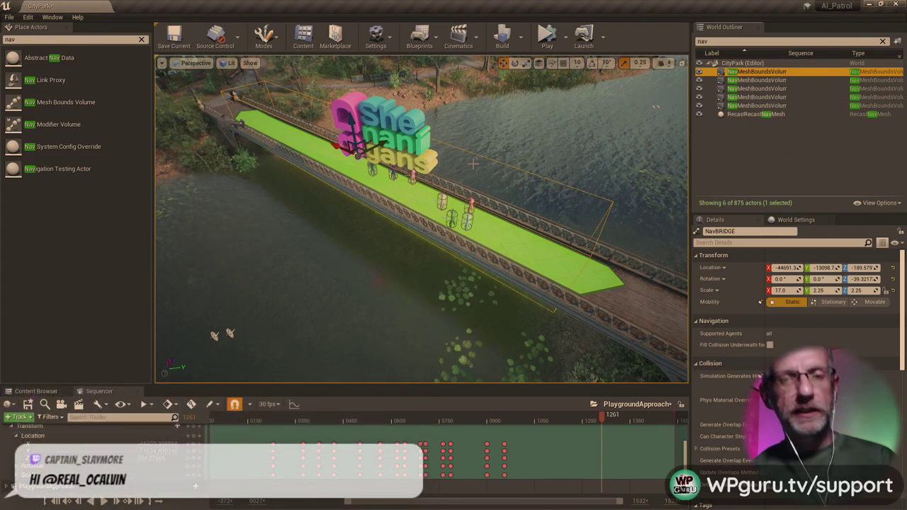
pyautogui.press('super')
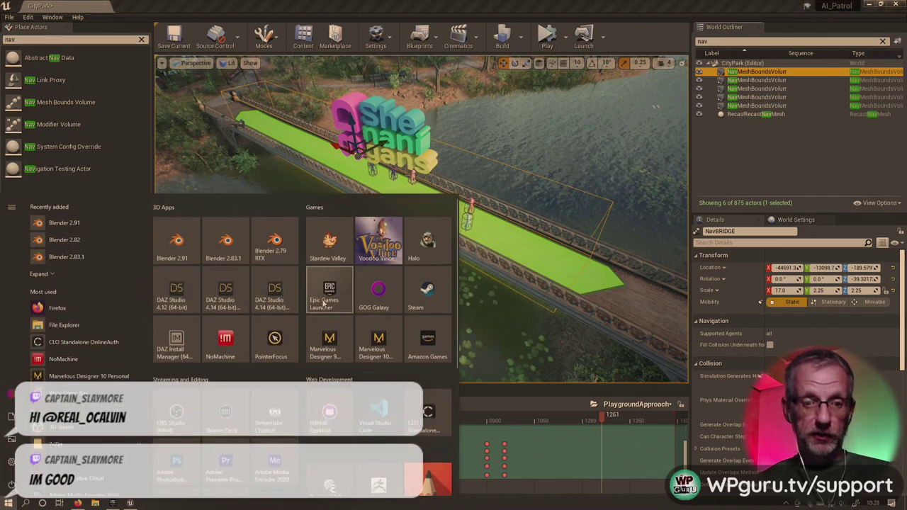
# - Browse to H:\Unreal Projects\AI_Patrol\Videos and play CityPark v2.avi
pyautogui.press('super')
pyautogui.press('super+e')
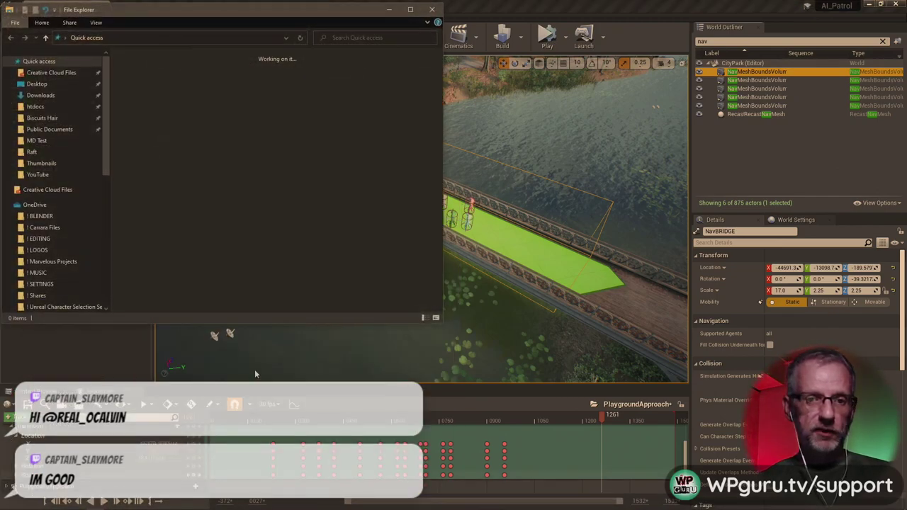
pyautogui.scroll(-7, 80, 284)
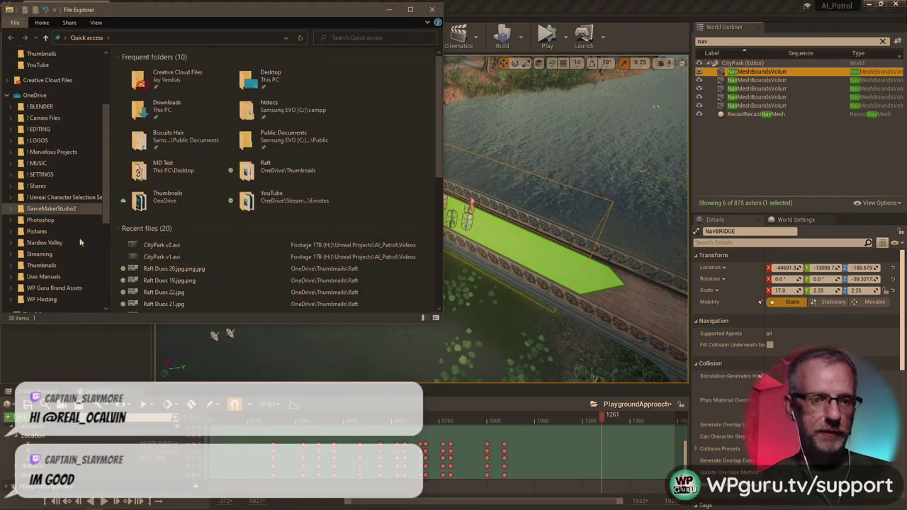
pyautogui.scroll(-2, 74, 285)
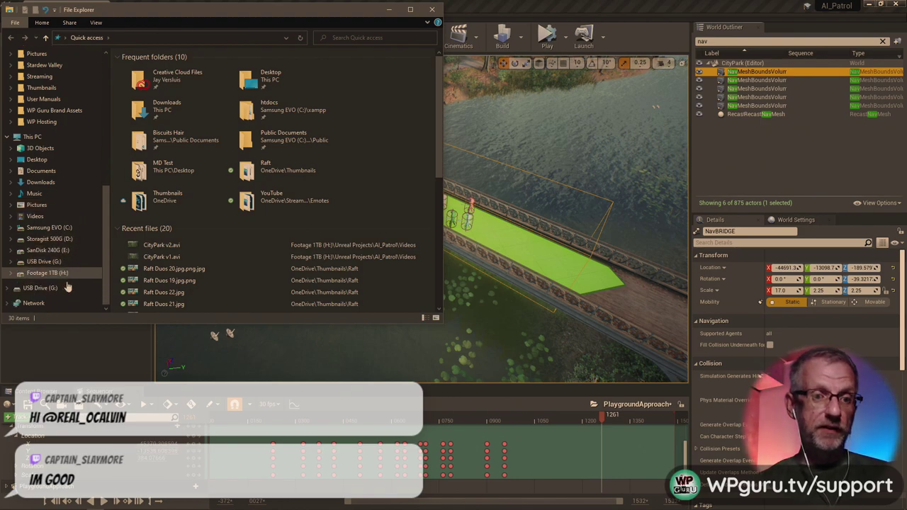
pyautogui.click(64, 274)
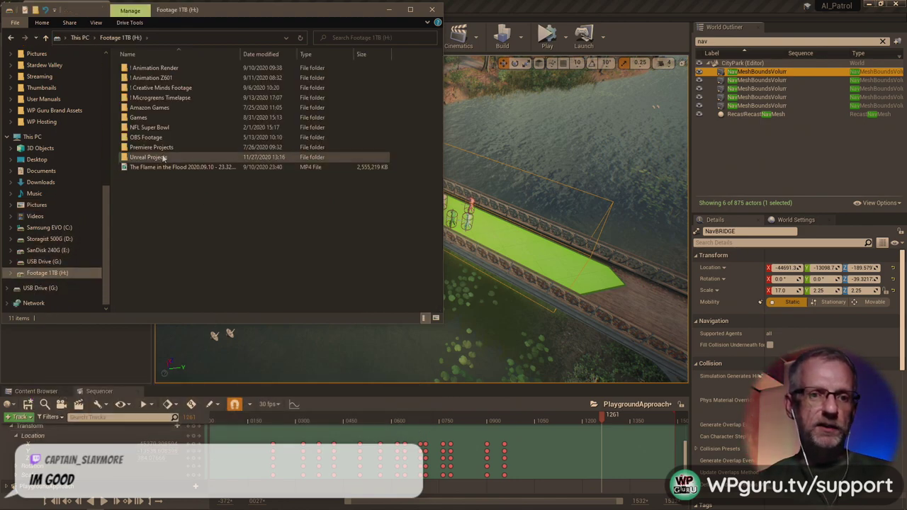
pyautogui.doubleClick(163, 158)
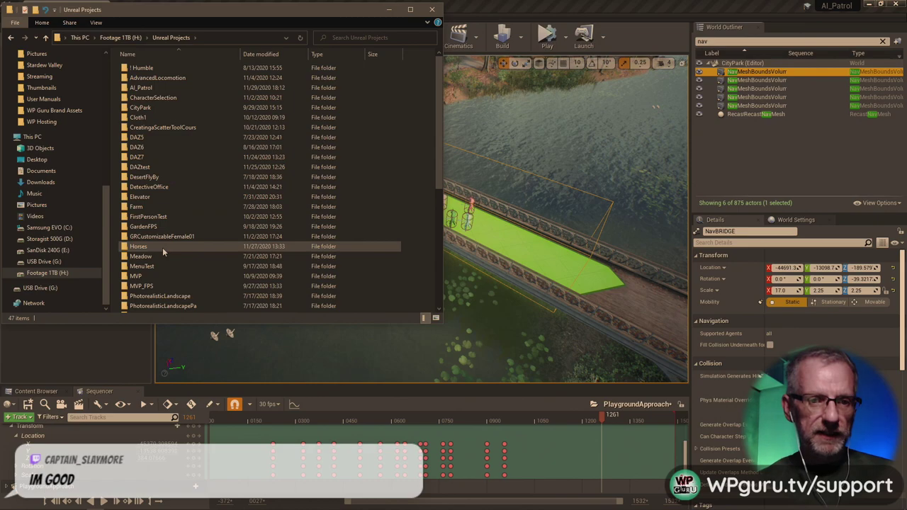
pyautogui.doubleClick(167, 87)
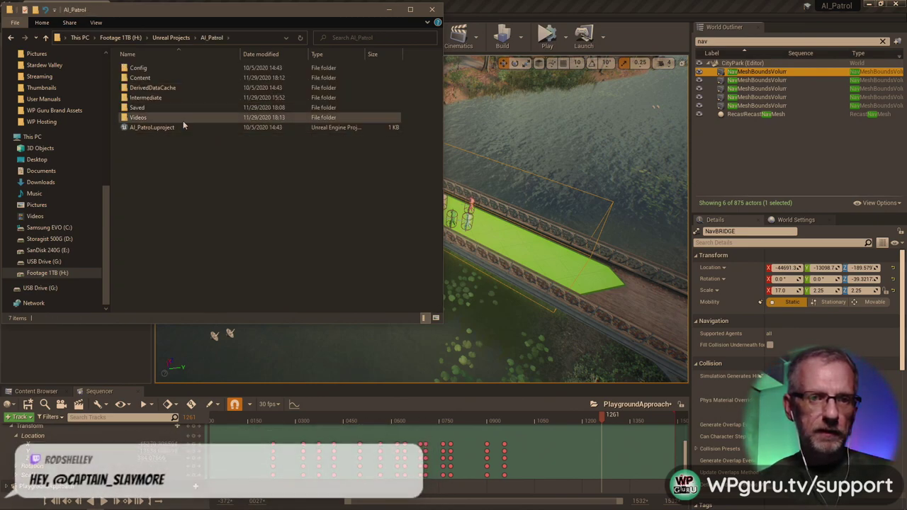
pyautogui.doubleClick(183, 118)
pyautogui.doubleClick(197, 87)
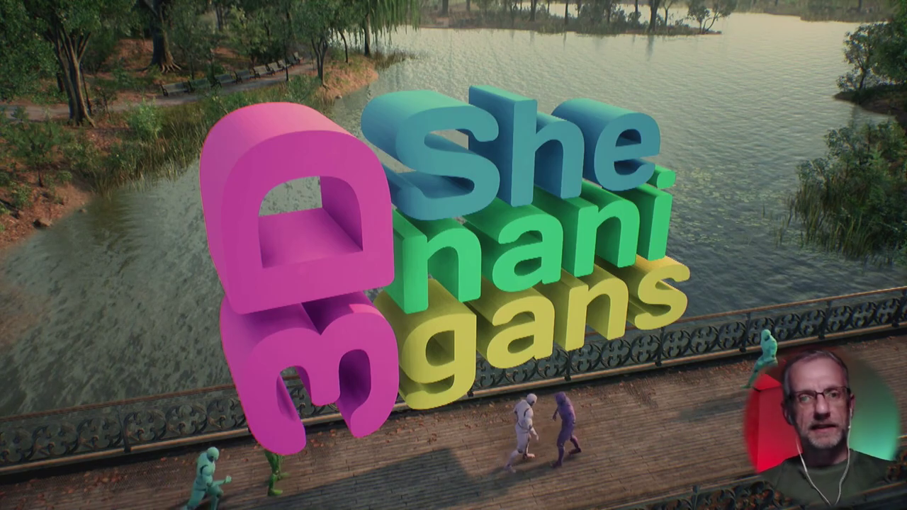
# - Watch the CityPark v2.avi bridge-walk playback to 0:44, then close Movies & TV
pyautogui.moveTo(877, 499)
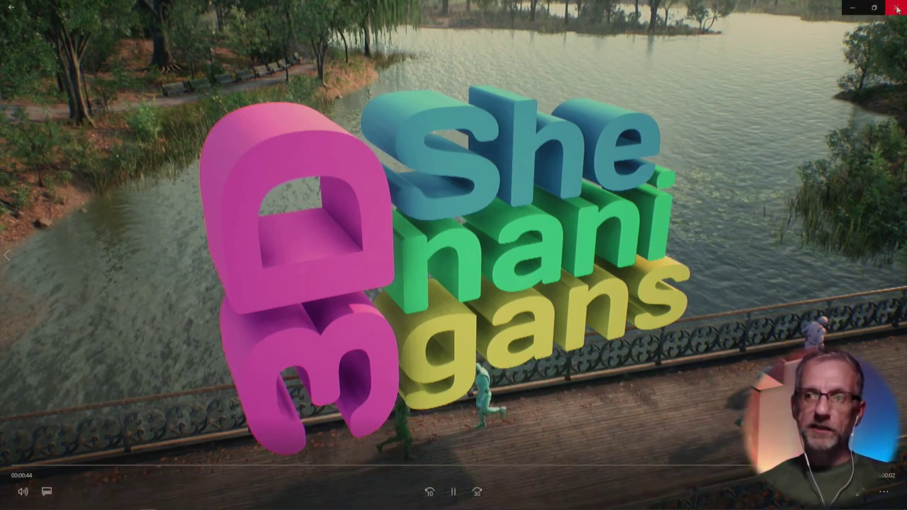
pyautogui.click(897, 9)
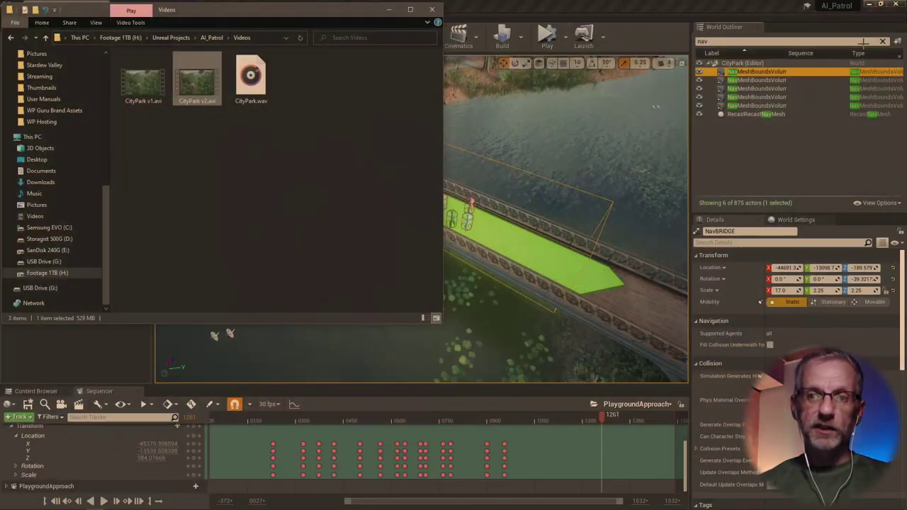
# - Return to the editor and swing to an overhead view of the park nav mesh
pyautogui.click(387, 10)
pyautogui.moveTo(422, 220)
pyautogui.mouseDown(button='right')
pyautogui.moveTo(432, 213)
pyautogui.moveTo(426, 198)
pyautogui.moveTo(426, 209)
pyautogui.mouseUp(button='right')
pyautogui.moveTo(393, 159); pyautogui.dragTo(392, 158, button='right')
pyautogui.click(505, 279)
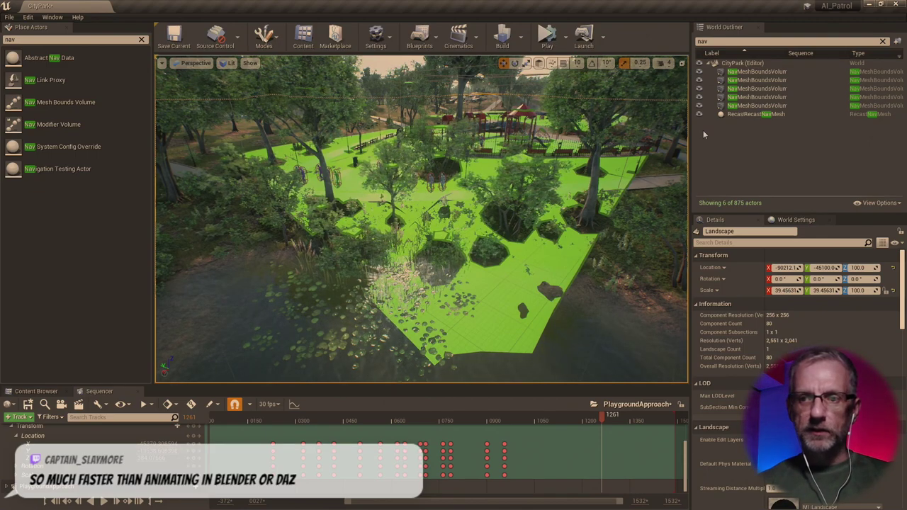
pyautogui.click(757, 105)
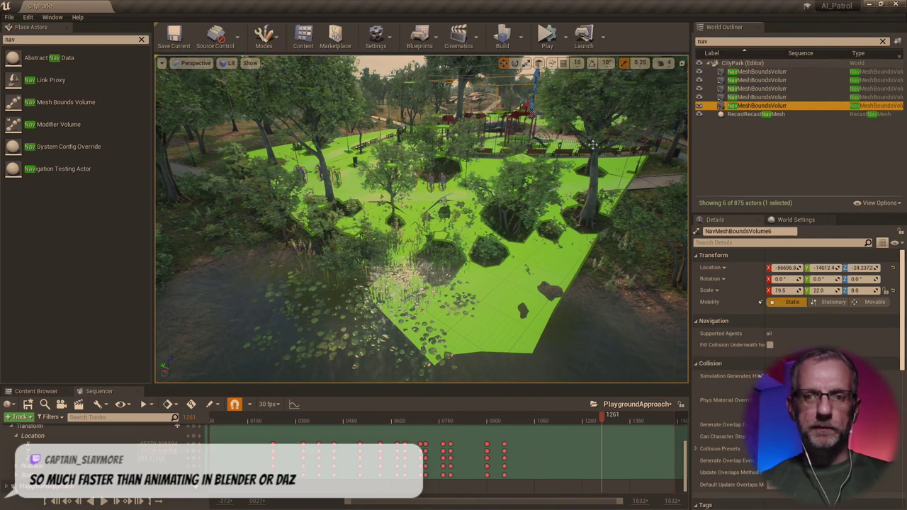
pyautogui.moveTo(382, 352); pyautogui.dragTo(386, 326, button='right')
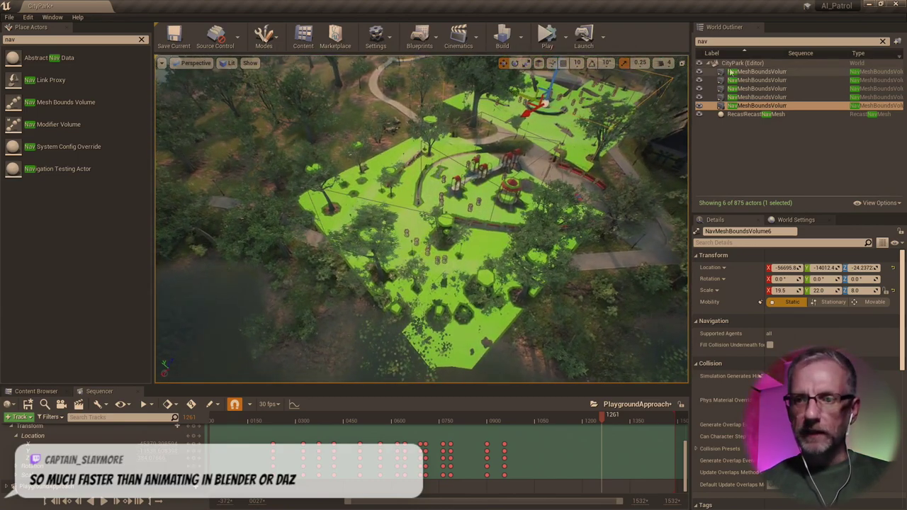
# - Step through the nav volumes and rename NavMeshBoundsVolume6 to NavFountain
pyautogui.click(764, 97)
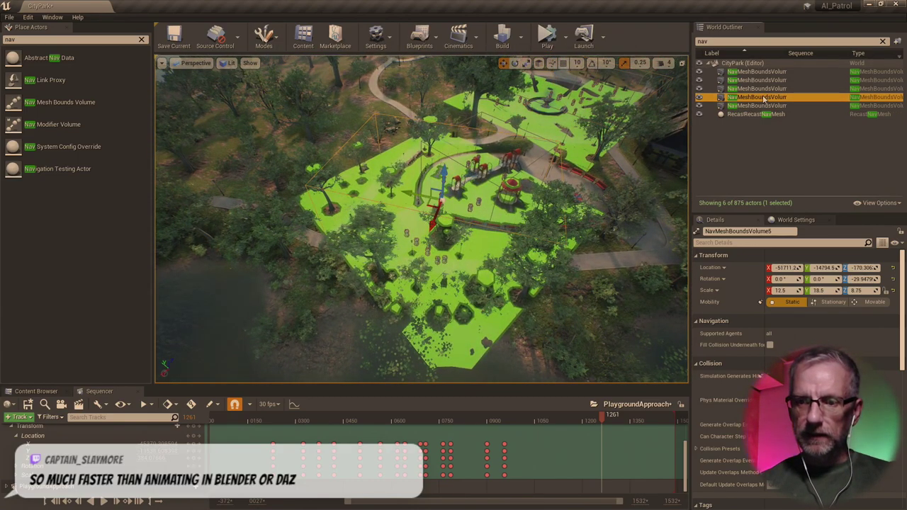
pyautogui.click(766, 89)
pyautogui.click(768, 80)
pyautogui.click(771, 72)
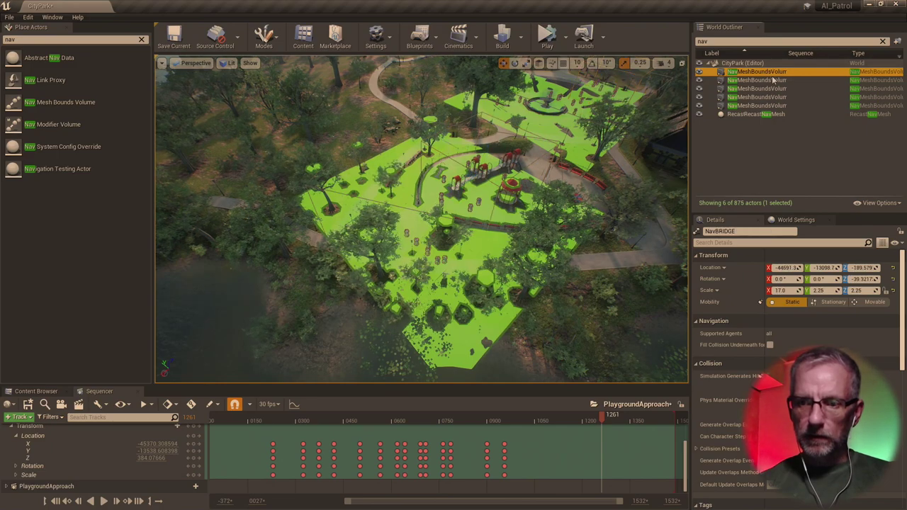
pyautogui.click(772, 105)
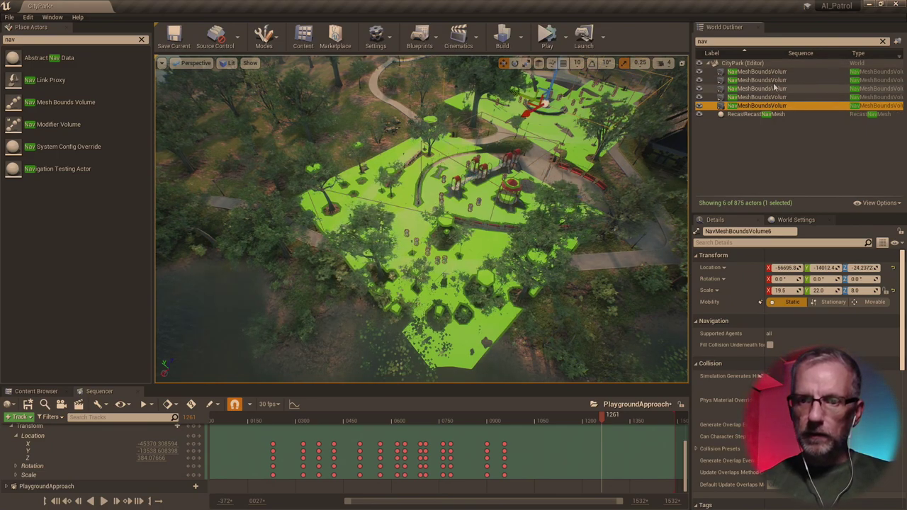
pyautogui.click(719, 232)
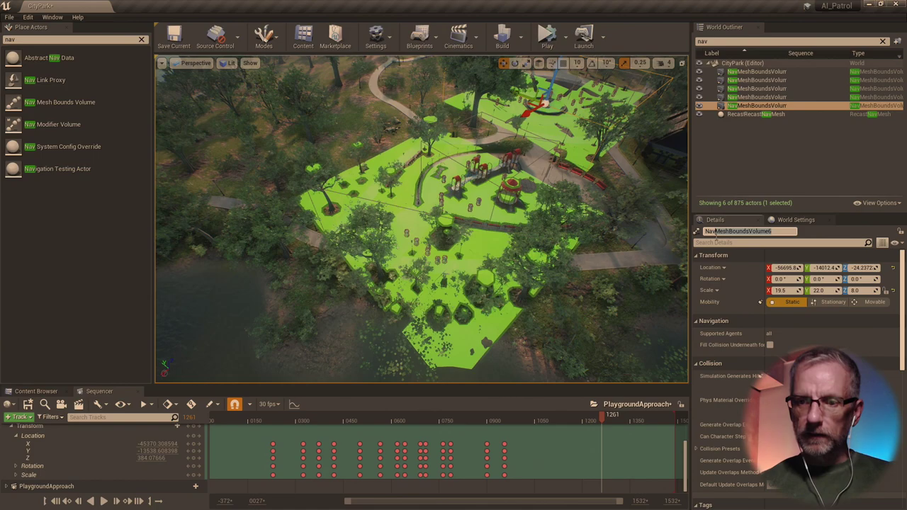
pyautogui.write('Fountain')
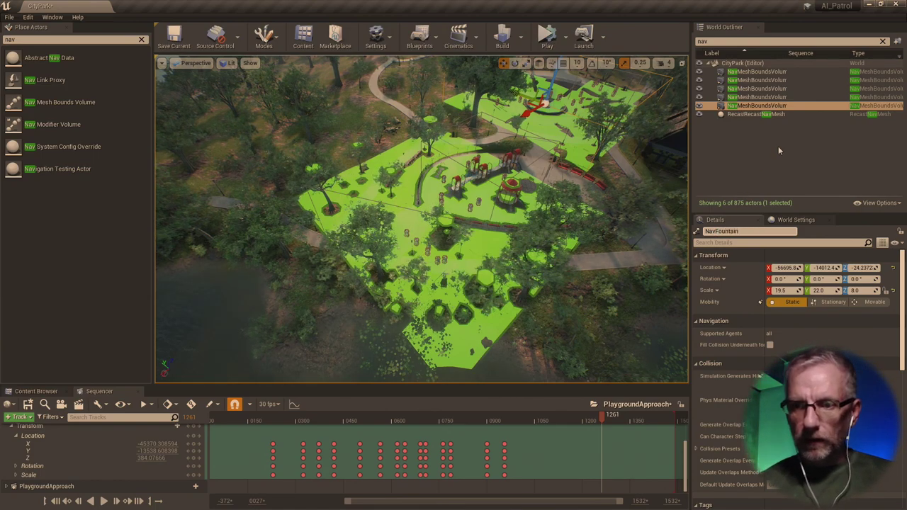
pyautogui.press('Return')
# - Edit NavMeshBoundsVolume3's name and check the NavFountain and NavBRIDGE volume transforms
pyautogui.click(756, 98)
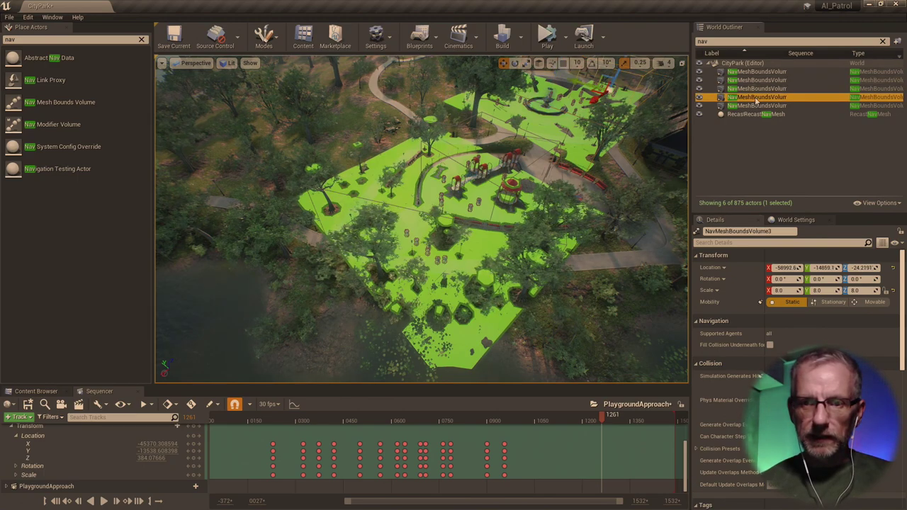
pyautogui.moveTo(774, 232); pyautogui.dragTo(716, 232)
pyautogui.write('Fountain2')
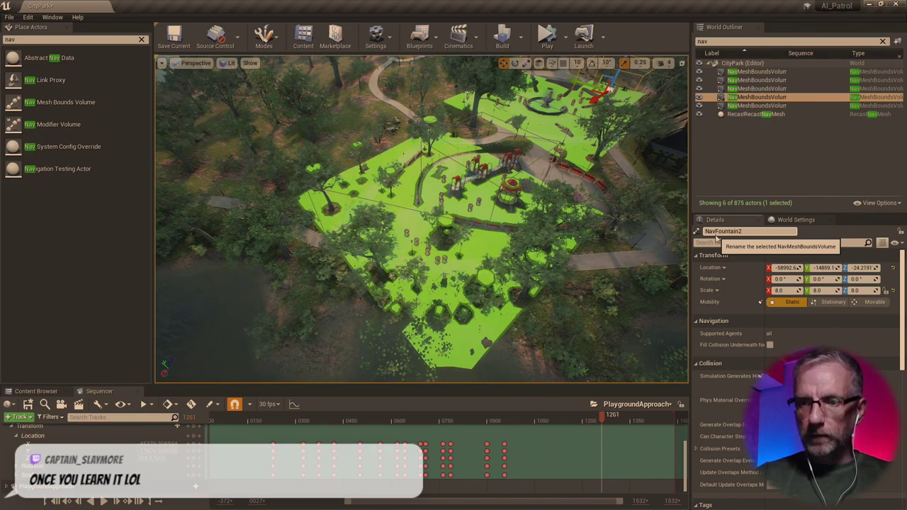
pyautogui.click(767, 88)
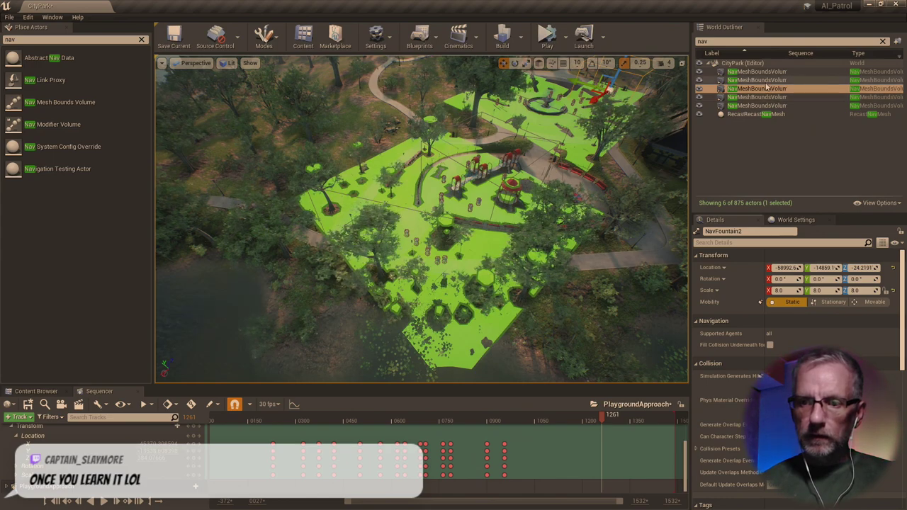
pyautogui.click(769, 80)
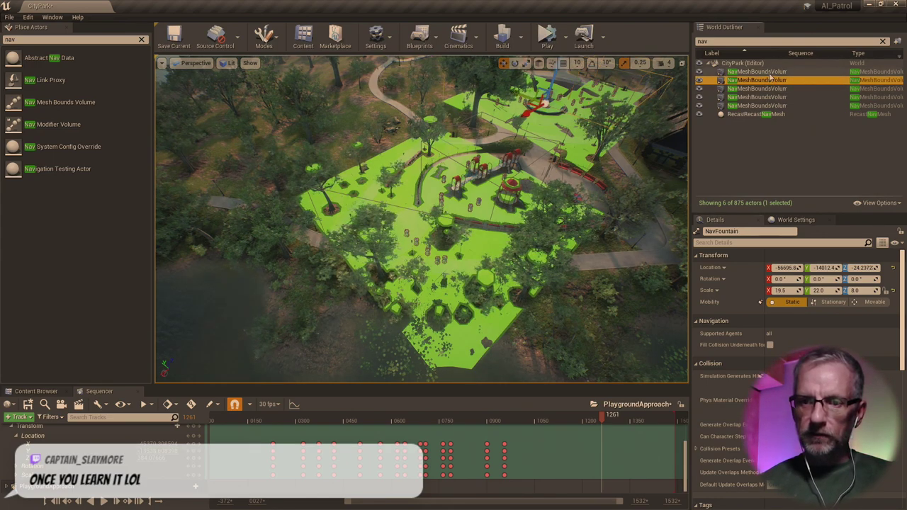
pyautogui.click(769, 72)
pyautogui.click(771, 105)
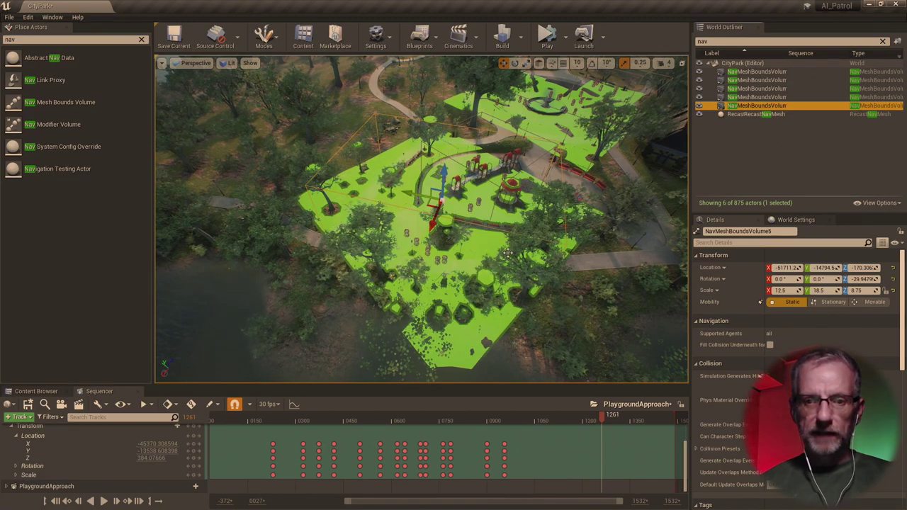
# - Rotate the playground nav volume, then delete NavMeshBoundsVolume5
pyautogui.moveTo(481, 264)
pyautogui.mouseDown()
pyautogui.moveTo(481, 312)
pyautogui.moveTo(481, 269)
pyautogui.moveTo(482, 298)
pyautogui.moveTo(484, 277)
pyautogui.mouseUp()
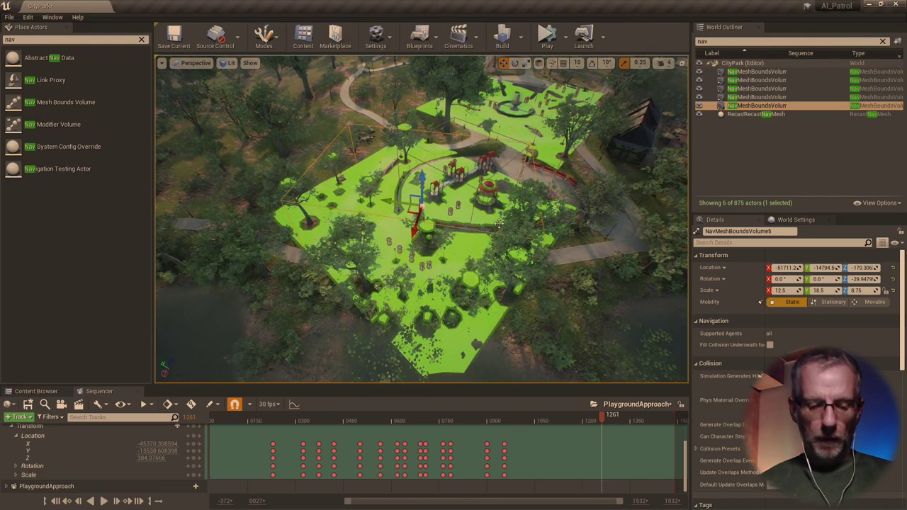
pyautogui.press('e')
pyautogui.moveTo(470, 221); pyautogui.dragTo(443, 241)
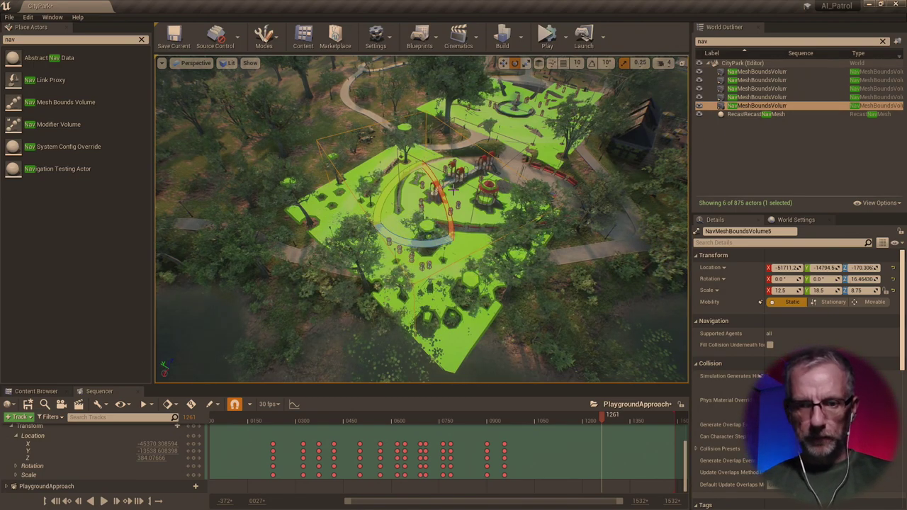
pyautogui.press('Delete')
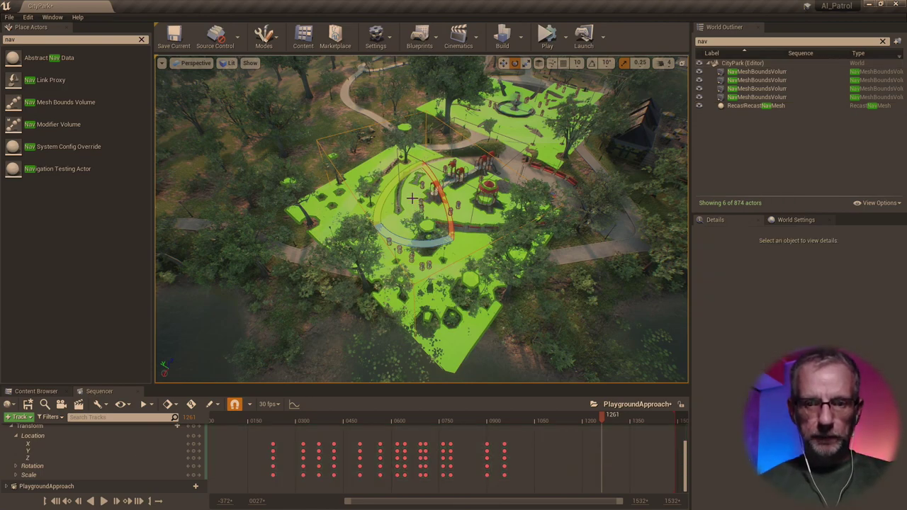
pyautogui.click(459, 198)
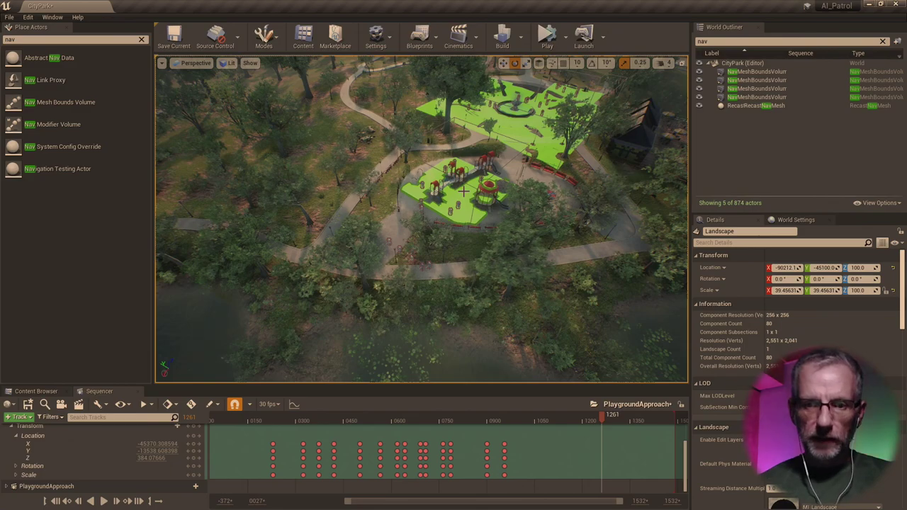
# - Rename the playground nav mesh volume to NavPlayground
pyautogui.click(756, 98)
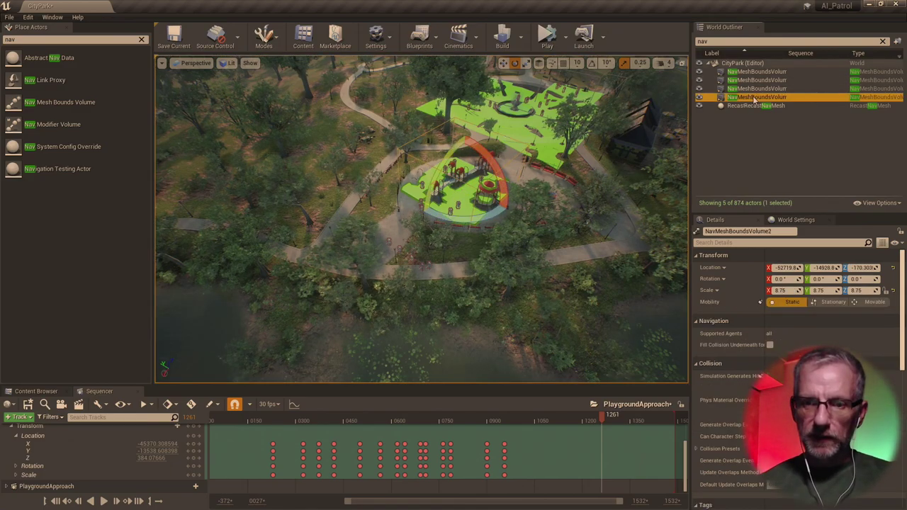
pyautogui.click(778, 231)
pyautogui.press('BackSpace')
pyautogui.press('BackSpace')
pyautogui.press('BackSpace')
pyautogui.press('BackSpace')
pyautogui.press('BackSpace')
pyautogui.press('BackSpace')
pyautogui.press('BackSpace')
pyautogui.press('BackSpace')
pyautogui.press('BackSpace')
pyautogui.press('BackSpace')
pyautogui.press('BackSpace')
pyautogui.press('BackSpace')
pyautogui.press('BackSpace')
pyautogui.press('BackSpace')
pyautogui.press('BackSpace')
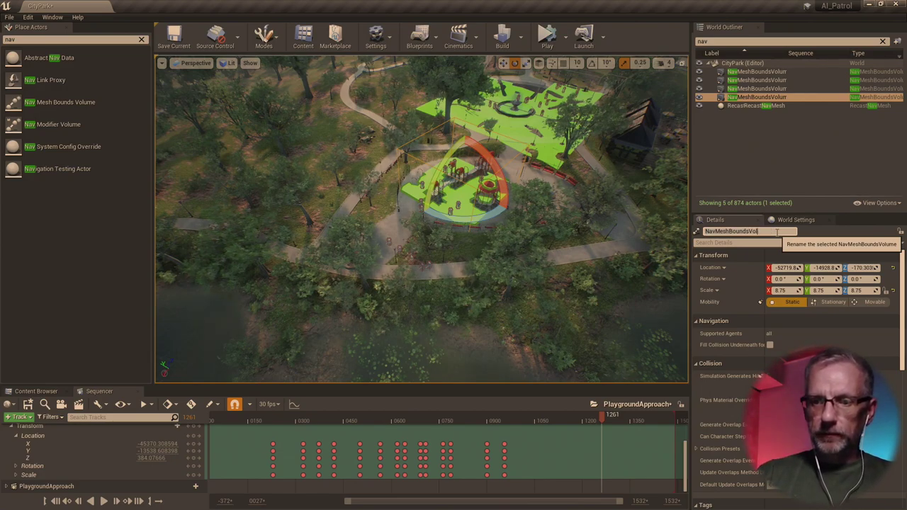
pyautogui.write('Playground')
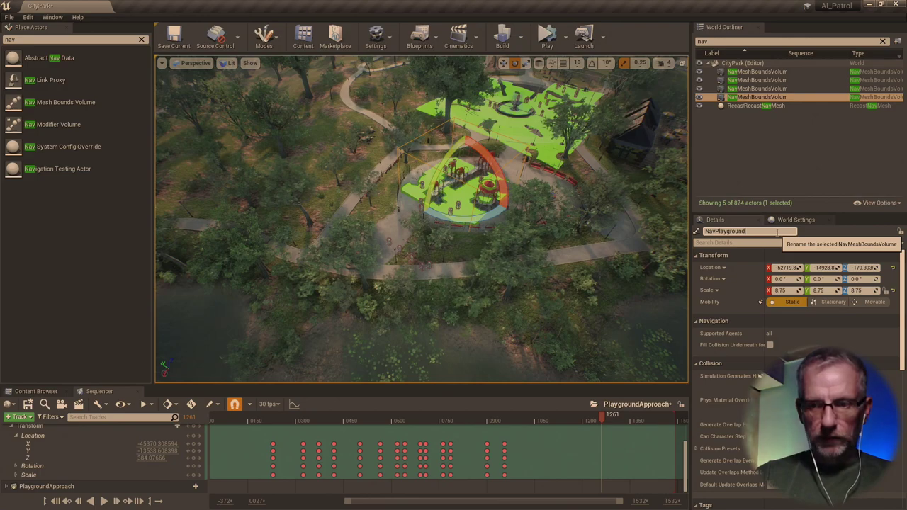
pyautogui.press('Return')
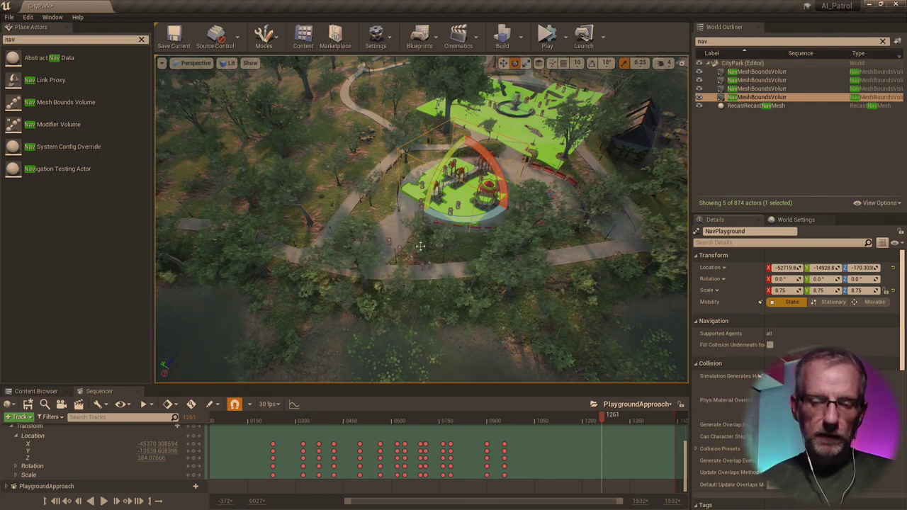
pyautogui.click(466, 192)
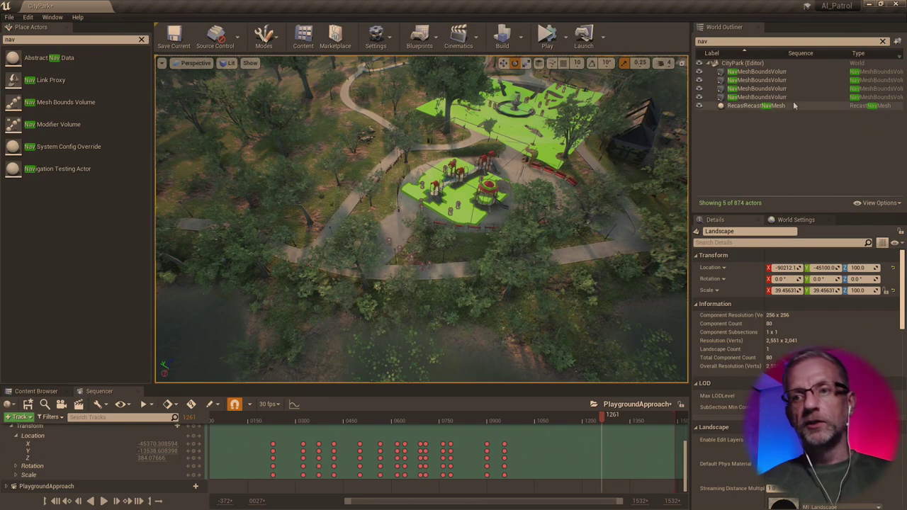
pyautogui.click(752, 97)
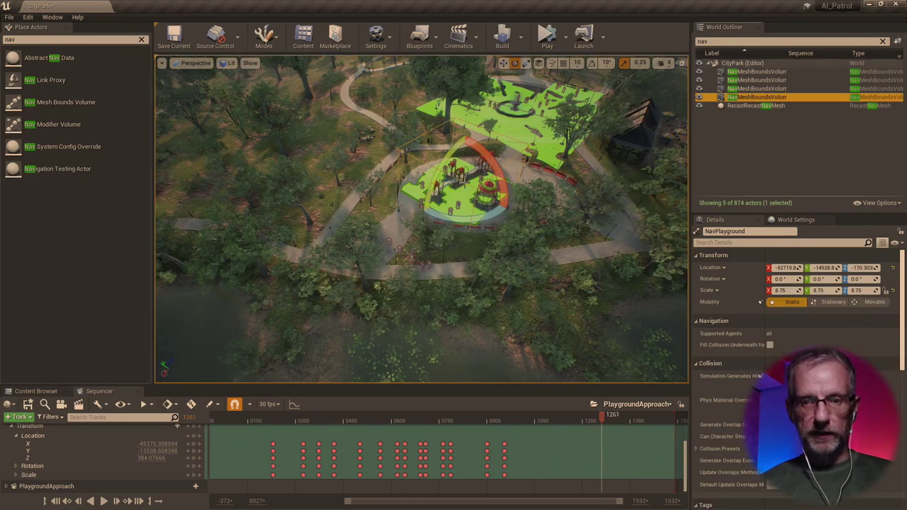
# - Undo a stray move, then duplicate the volume into NavPlayground2 and NavPlayground3
pyautogui.press('w')
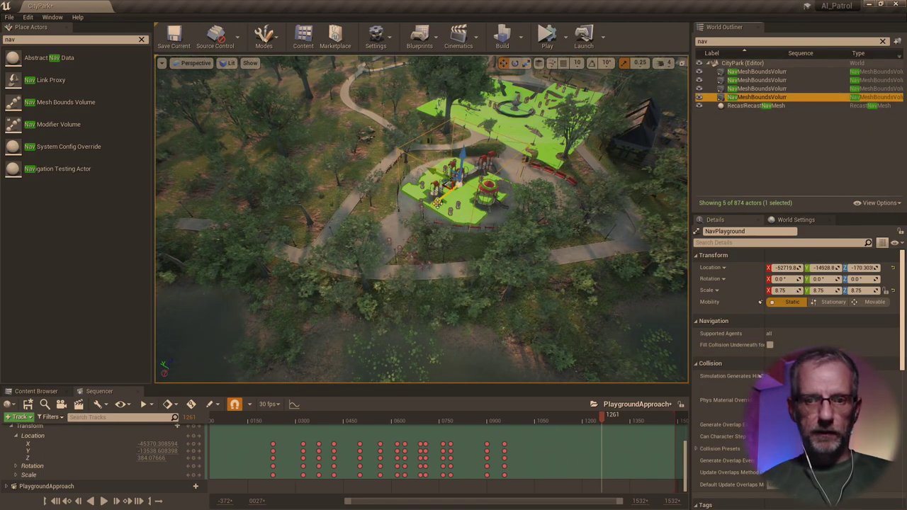
pyautogui.moveTo(438, 202); pyautogui.dragTo(393, 243)
pyautogui.hotkey('ctrl', 'z')
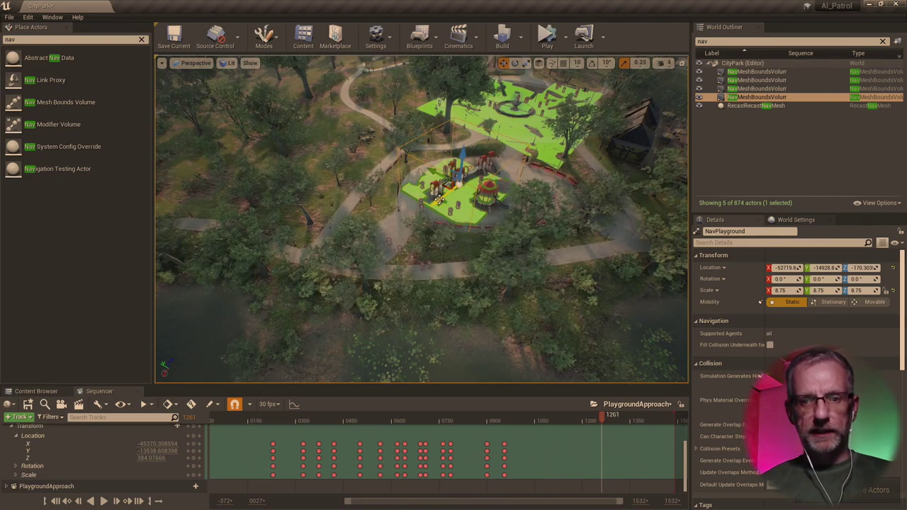
pyautogui.keyDown('alt'); pyautogui.moveTo(439, 202); pyautogui.dragTo(421, 213); pyautogui.keyUp('alt')
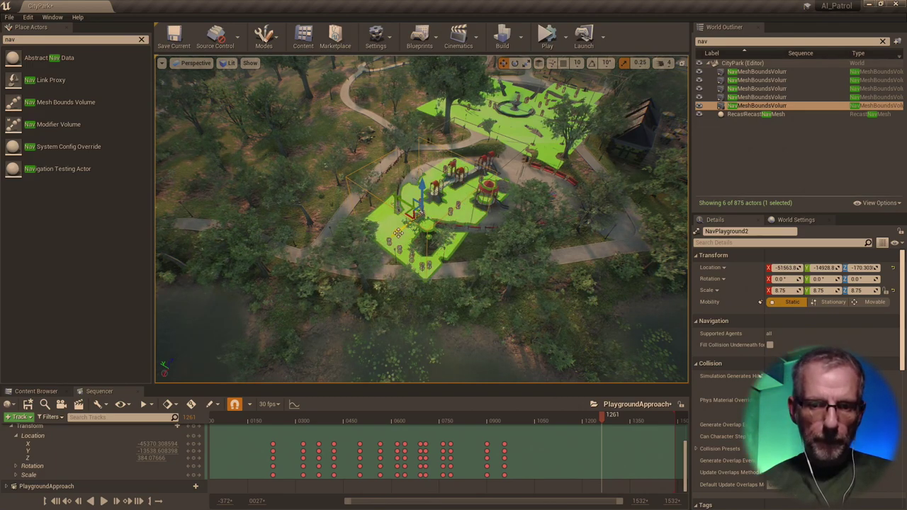
pyautogui.keyDown('alt'); pyautogui.moveTo(422, 213); pyautogui.dragTo(423, 212); pyautogui.keyUp('alt')
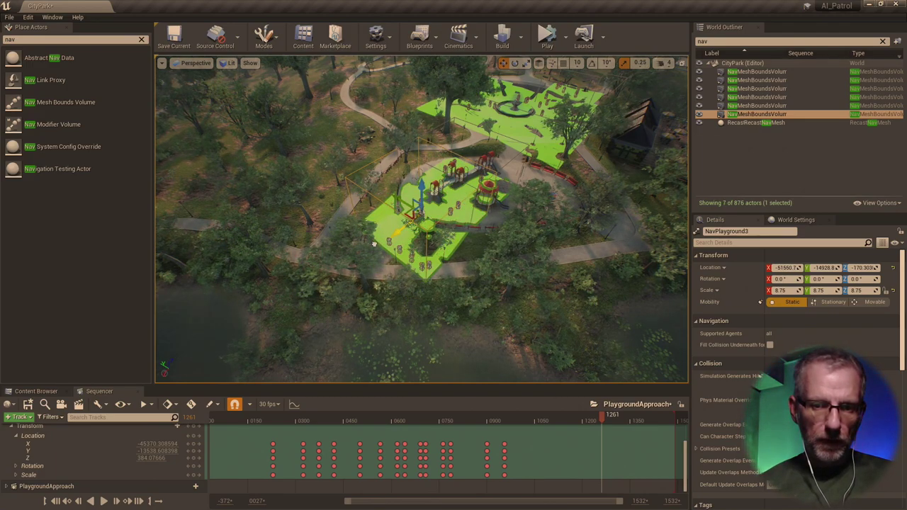
# - Position NavPlayground3 to the upper left, covering more of the lawn
pyautogui.moveTo(394, 232); pyautogui.dragTo(370, 249)
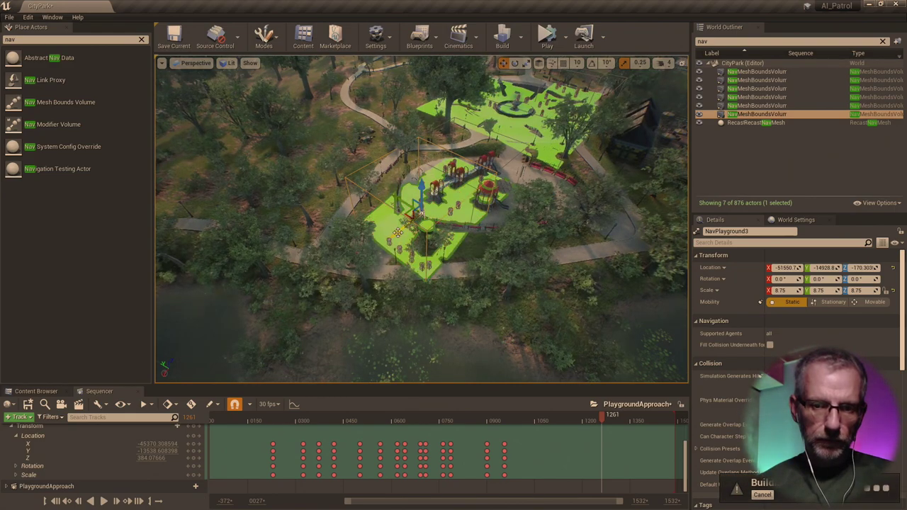
pyautogui.moveTo(378, 218); pyautogui.dragTo(339, 188)
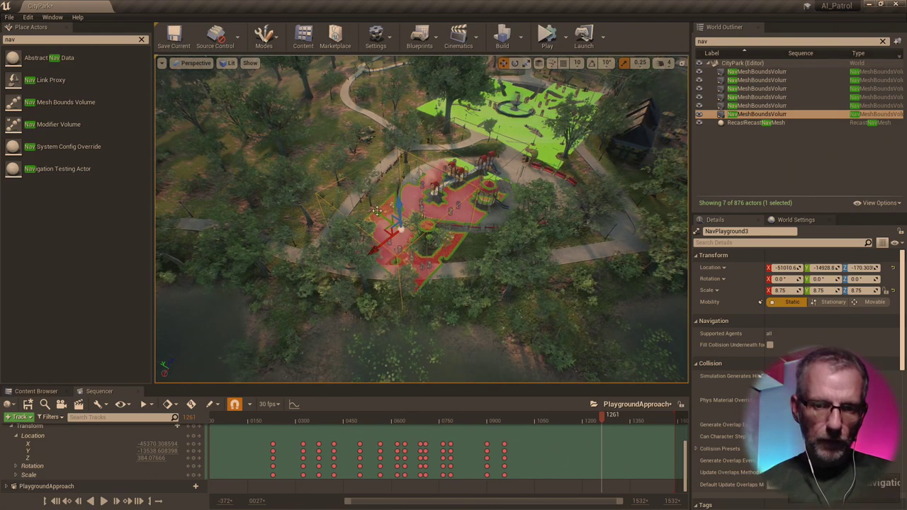
pyautogui.moveTo(338, 188); pyautogui.dragTo(343, 193)
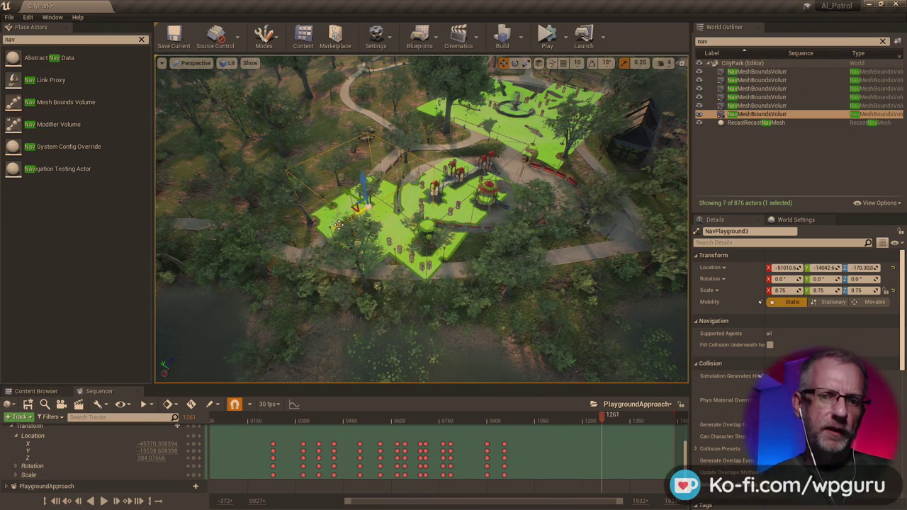
pyautogui.moveTo(337, 226); pyautogui.dragTo(351, 240)
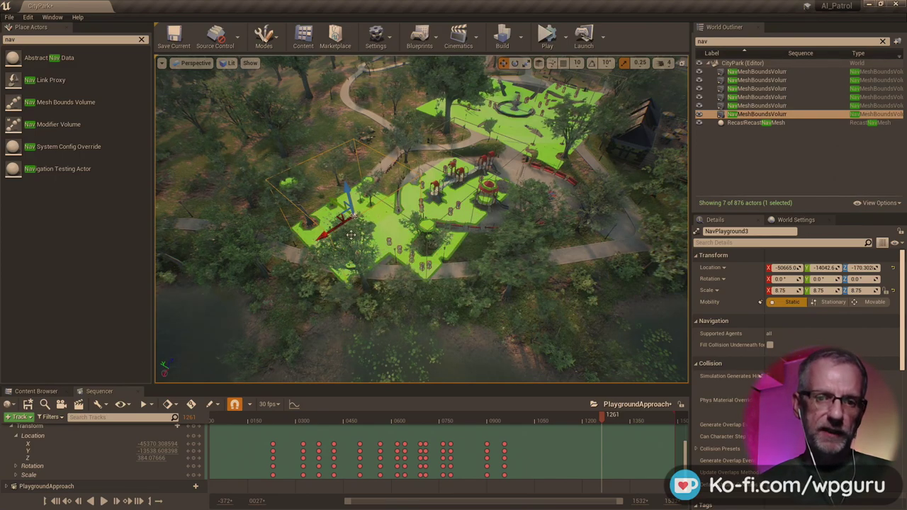
# - Duplicate a fourth volume, NavPlayground4, and place it over the lawn
pyautogui.keyDown('alt'); pyautogui.moveTo(351, 240); pyautogui.dragTo(353, 241); pyautogui.keyUp('alt')
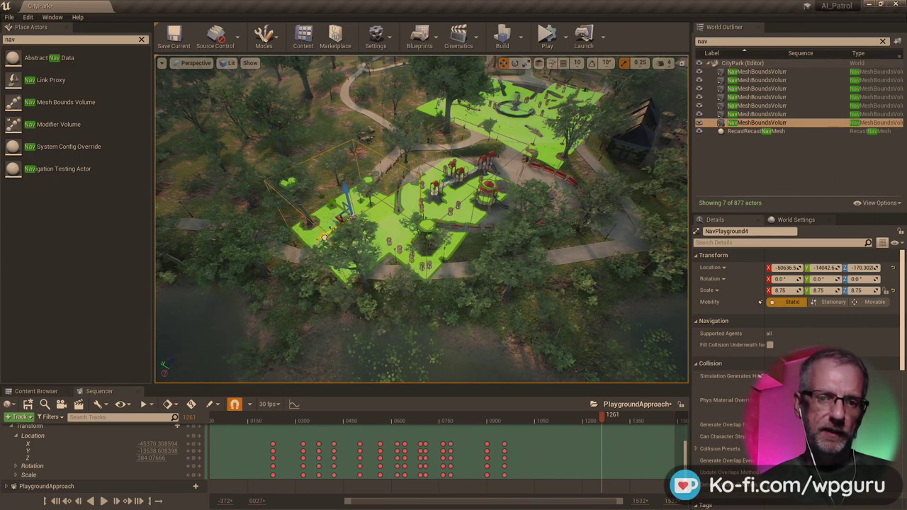
pyautogui.moveTo(314, 242); pyautogui.dragTo(329, 230)
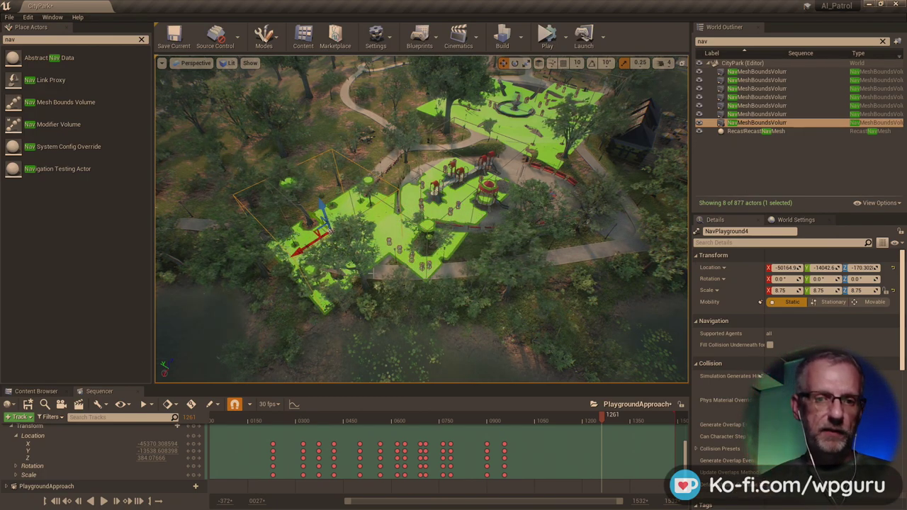
pyautogui.moveTo(312, 214); pyautogui.dragTo(281, 192)
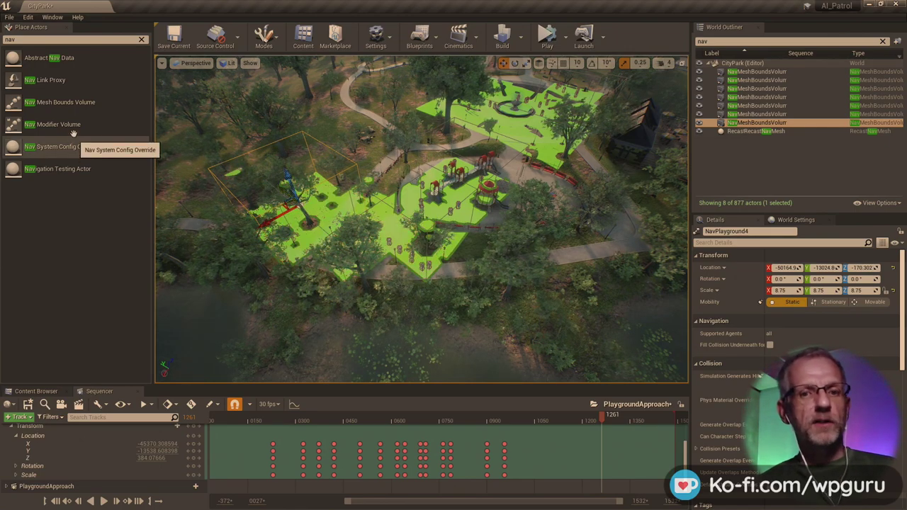
pyautogui.moveTo(264, 223); pyautogui.dragTo(257, 227)
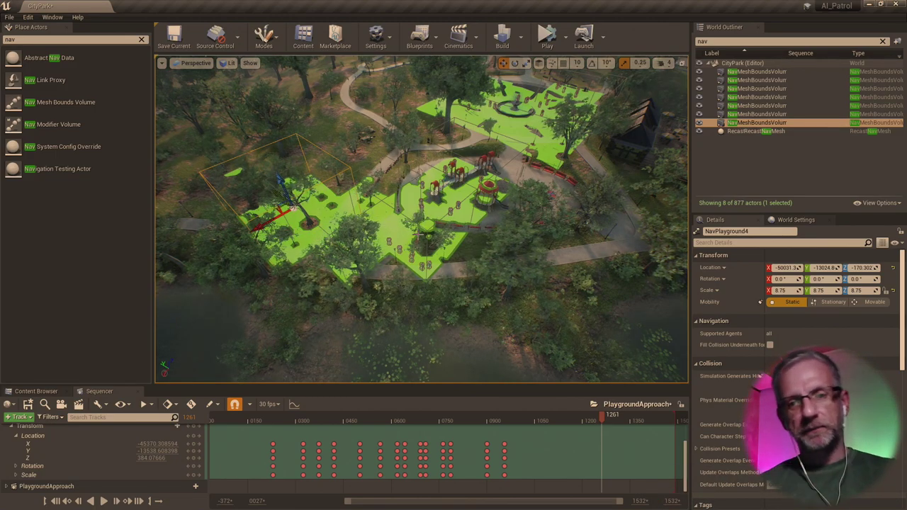
# - Zoom out over the playground nav mesh and select the pink enemy character
pyautogui.scroll(6, 412, 246)
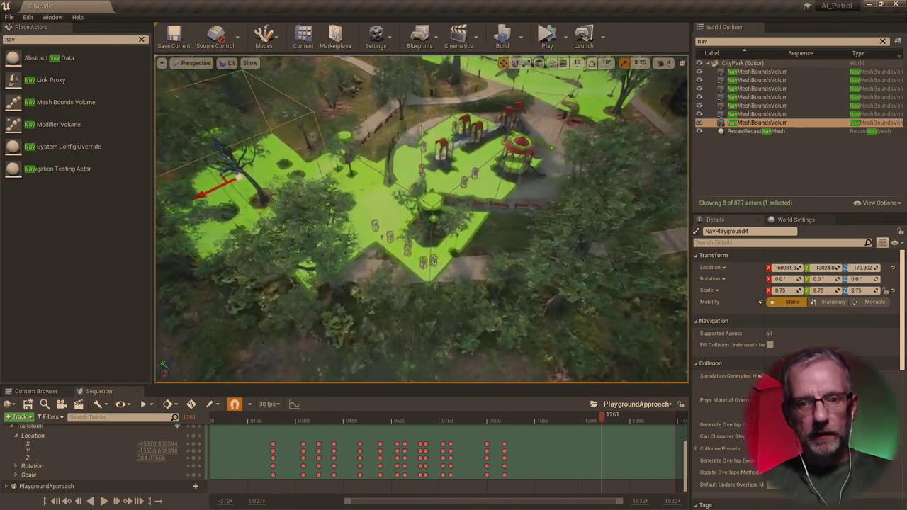
pyautogui.scroll(6, 422, 219)
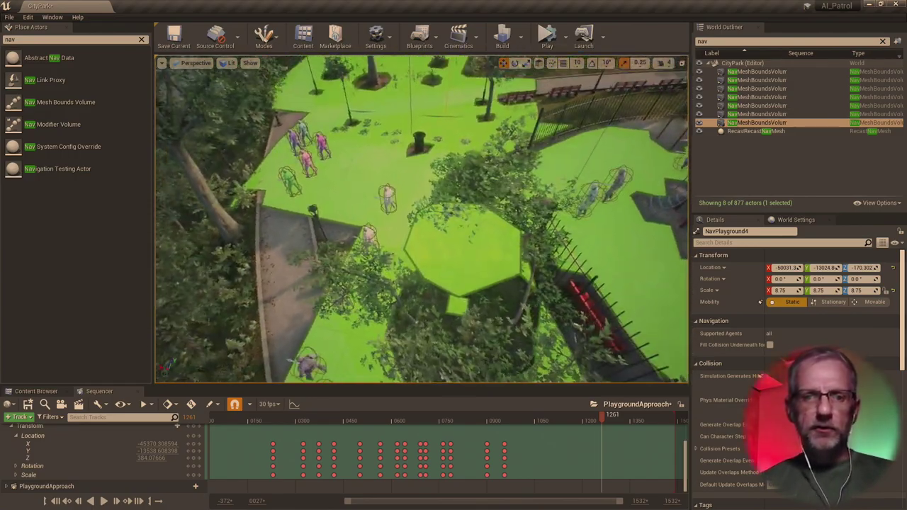
pyautogui.scroll(6, 421, 220)
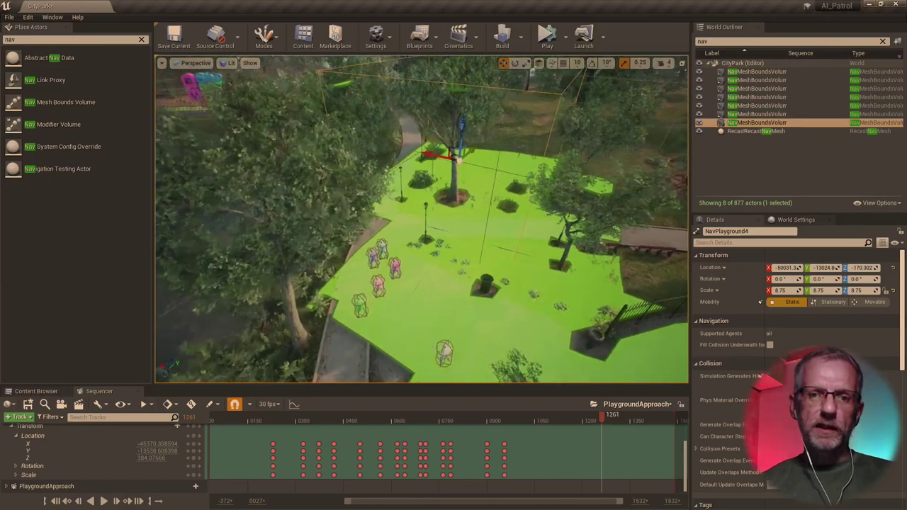
pyautogui.scroll(2, 411, 253)
pyautogui.moveTo(462, 330)
pyautogui.mouseDown(button='right')
pyautogui.moveTo(464, 376)
pyautogui.moveTo(461, 331)
pyautogui.mouseUp(button='right')
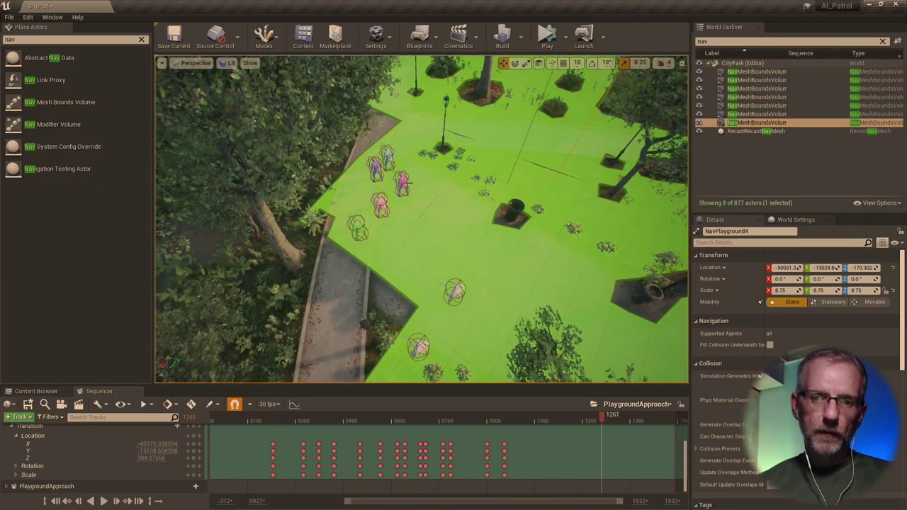
pyautogui.click(403, 182)
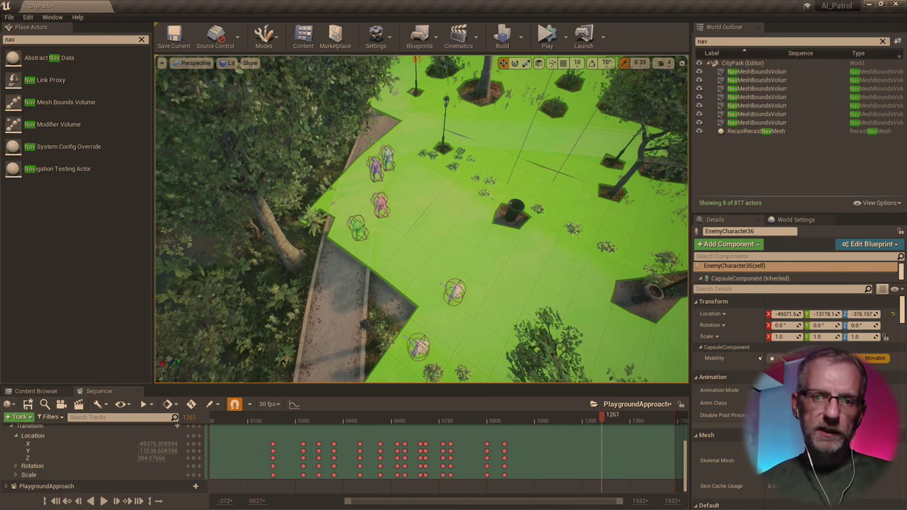
# - Frame EnemyCharacter38, orbit around it, and shift it up-left
pyautogui.press('f')
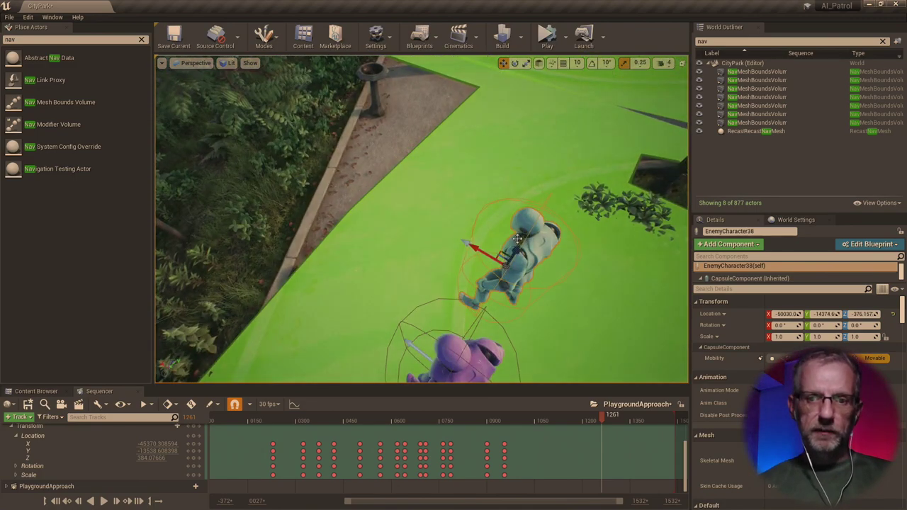
pyautogui.keyDown('alt'); pyautogui.moveTo(547, 243); pyautogui.dragTo(690, 300); pyautogui.keyUp('alt')
pyautogui.moveTo(684, 301); pyautogui.dragTo(666, 312, button='right')
pyautogui.moveTo(666, 280); pyautogui.dragTo(624, 273)
pyautogui.moveTo(623, 273); pyautogui.dragTo(602, 273, button='right')
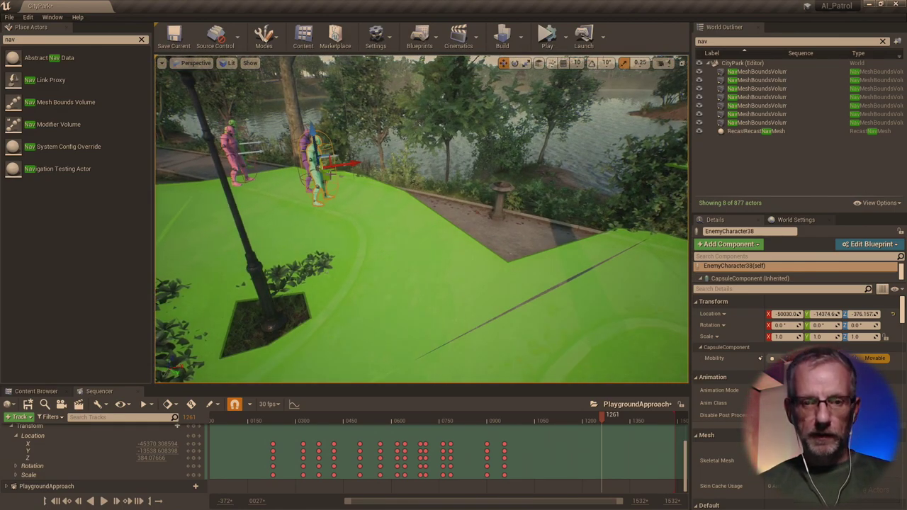
# - Move EnemyCharacter38 by the water onto the green nav mesh and check it from above
pyautogui.press('f')
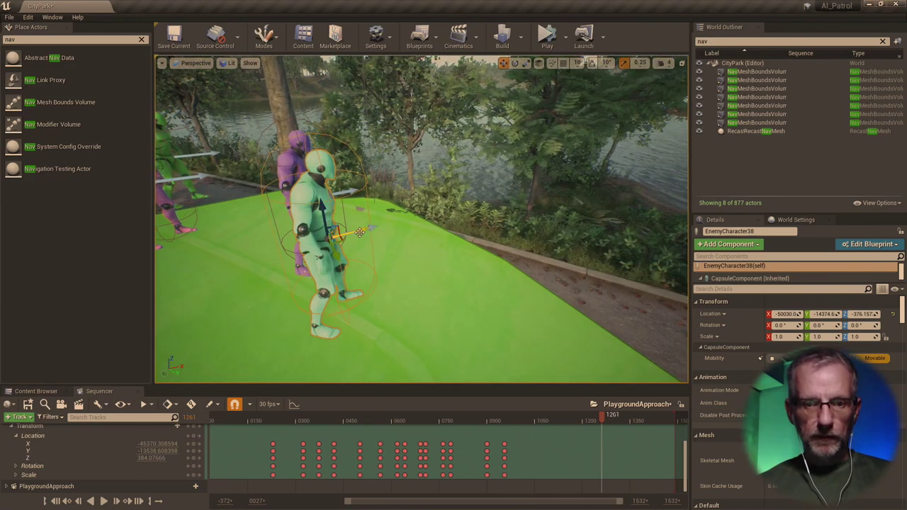
pyautogui.moveTo(355, 230); pyautogui.dragTo(586, 235)
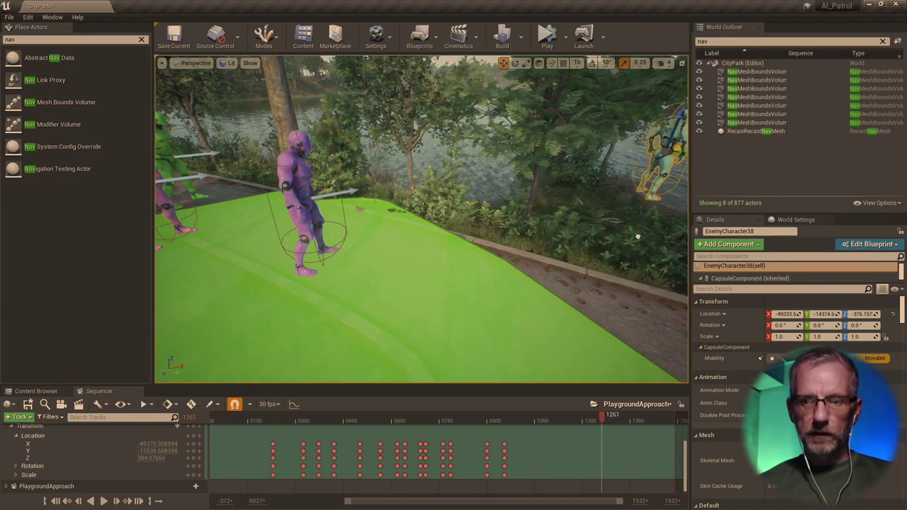
pyautogui.press('f')
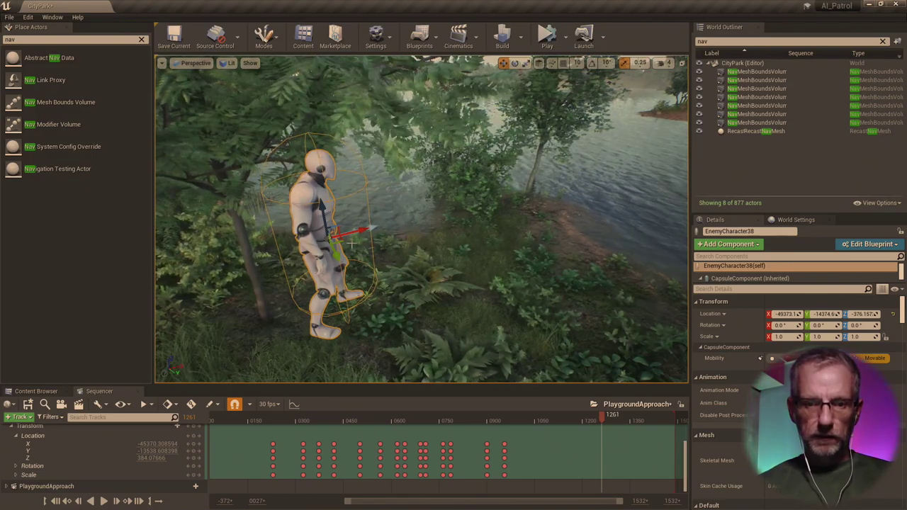
pyautogui.keyDown('shift'); pyautogui.moveTo(336, 255); pyautogui.dragTo(335, 252); pyautogui.keyUp('shift')
pyautogui.moveTo(335, 251); pyautogui.dragTo(334, 252, button='right')
pyautogui.keyDown('shift'); pyautogui.moveTo(335, 252); pyautogui.dragTo(443, 301); pyautogui.keyUp('shift')
pyautogui.moveTo(443, 302); pyautogui.dragTo(443, 301, button='right')
pyautogui.moveTo(462, 346); pyautogui.dragTo(462, 346, button='right')
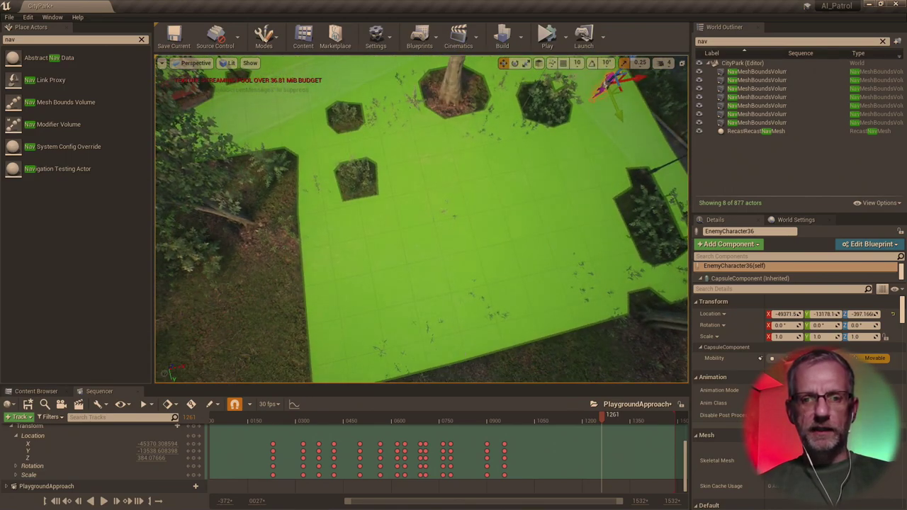
# - Shrink NavPlayground4 on Y to 8.75 × 3.5 × 8.75 and review the rebuilt nav mesh
pyautogui.click(432, 289)
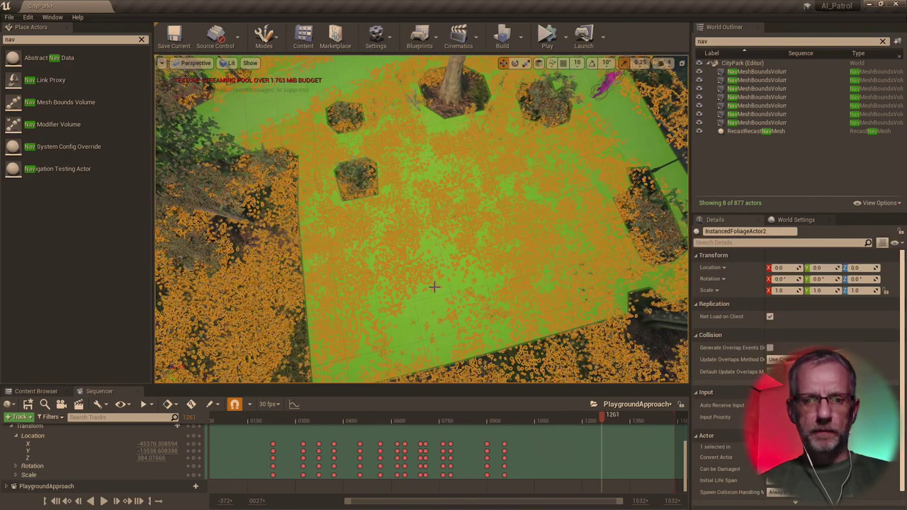
pyautogui.click(744, 124)
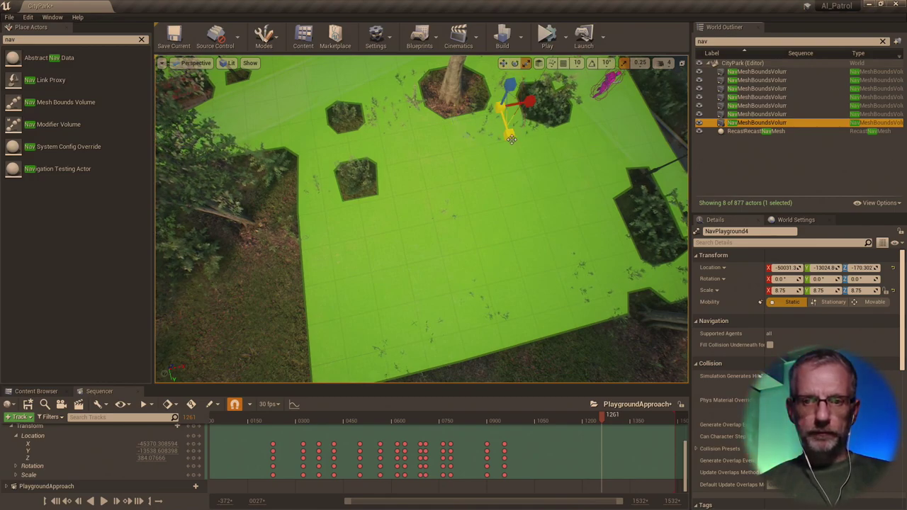
pyautogui.moveTo(510, 138); pyautogui.dragTo(510, 110)
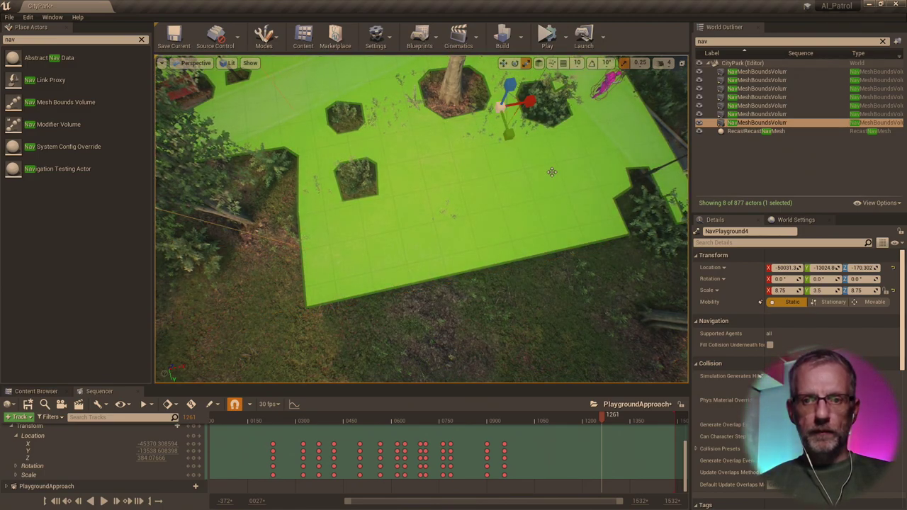
pyautogui.moveTo(552, 172); pyautogui.dragTo(527, 182, button='right')
pyautogui.press('e')
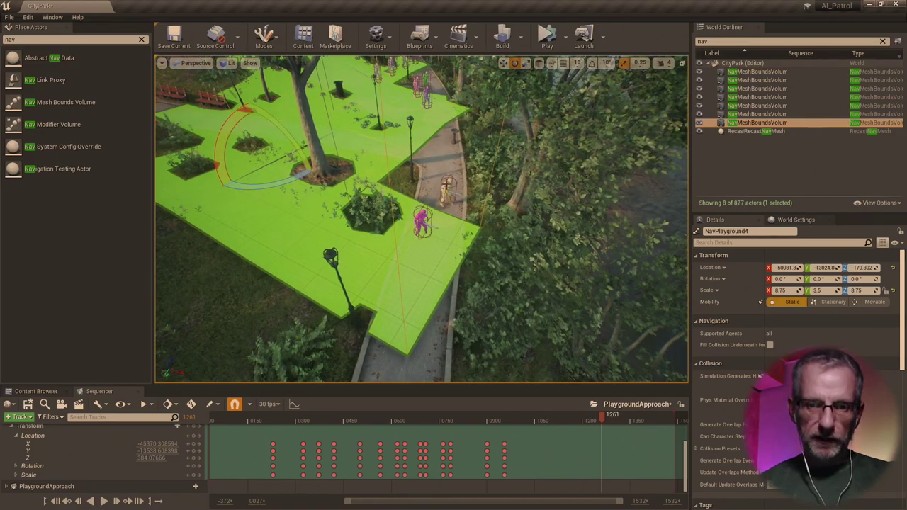
pyautogui.click(448, 186)
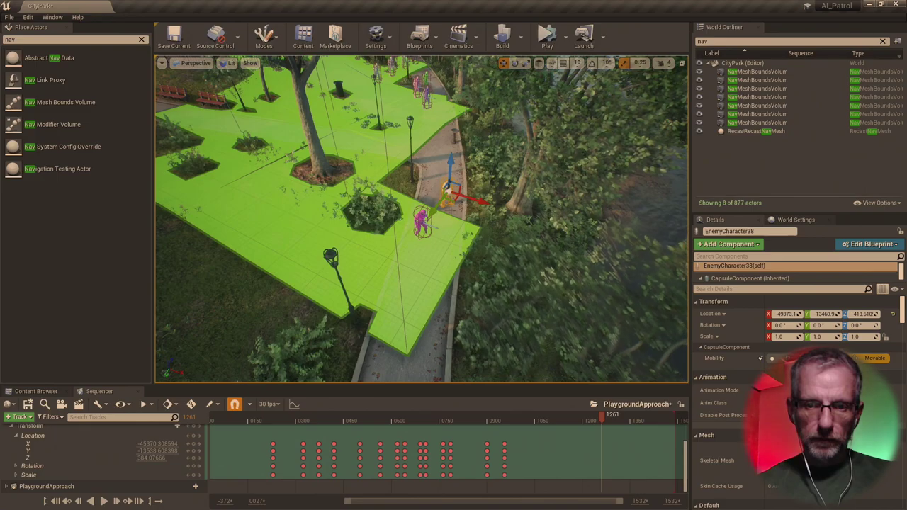
# - Drag EnemyCharacter38 along Y from -13460.9 to -12971.9 onto the green nav mesh
pyautogui.moveTo(393, 267); pyautogui.dragTo(370, 295)
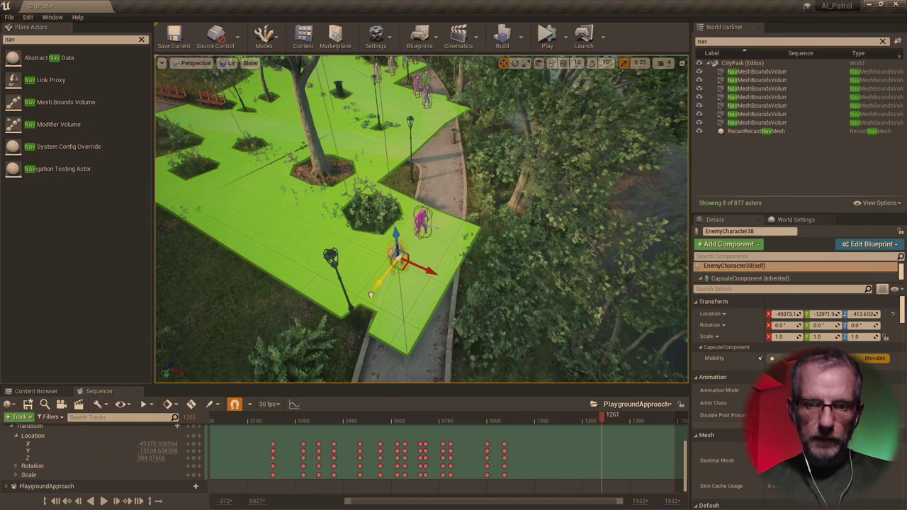
pyautogui.moveTo(384, 276)
pyautogui.mouseDown(button='right')
pyautogui.moveTo(368, 273)
pyautogui.moveTo(369, 259)
pyautogui.moveTo(351, 290)
pyautogui.moveTo(392, 268)
pyautogui.mouseUp(button='right')
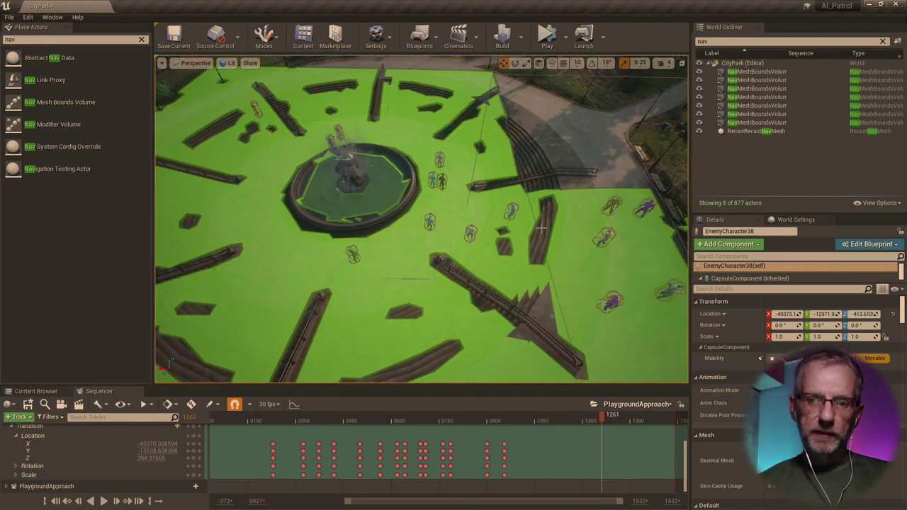
# - Select four enemy characters by the fountain, undo their accidental move, and view the rebuilt navmesh
pyautogui.click(507, 210)
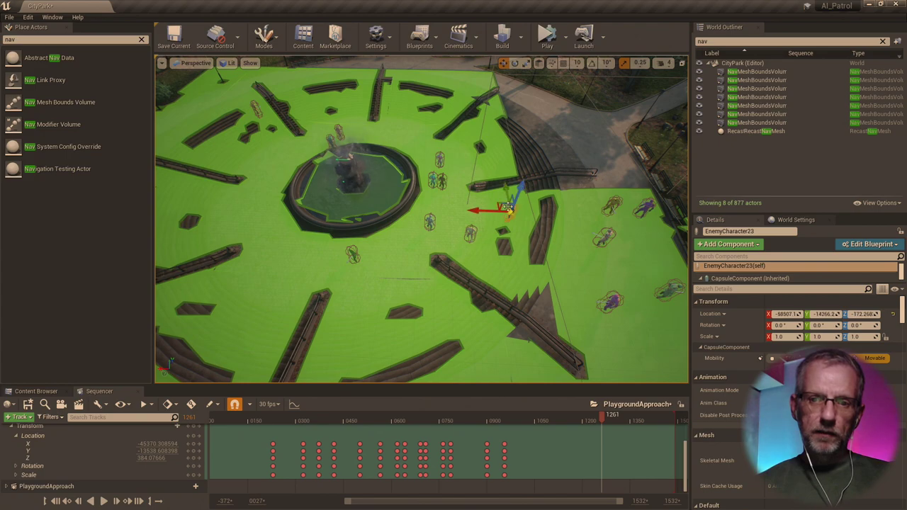
pyautogui.keyDown('ctrl'); pyautogui.click(440, 180); pyautogui.keyUp('ctrl')
pyautogui.keyDown('ctrl'); pyautogui.click(432, 182); pyautogui.keyUp('ctrl')
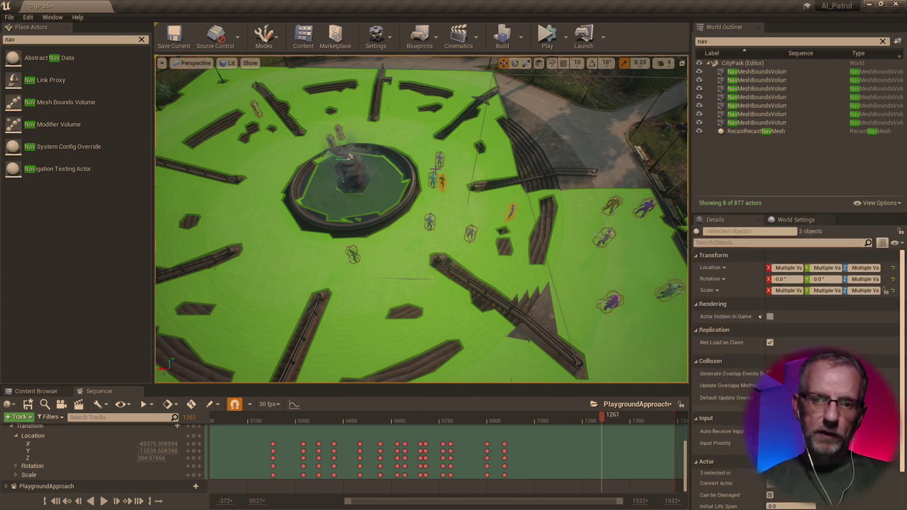
pyautogui.keyDown('ctrl'); pyautogui.click(438, 159); pyautogui.keyUp('ctrl')
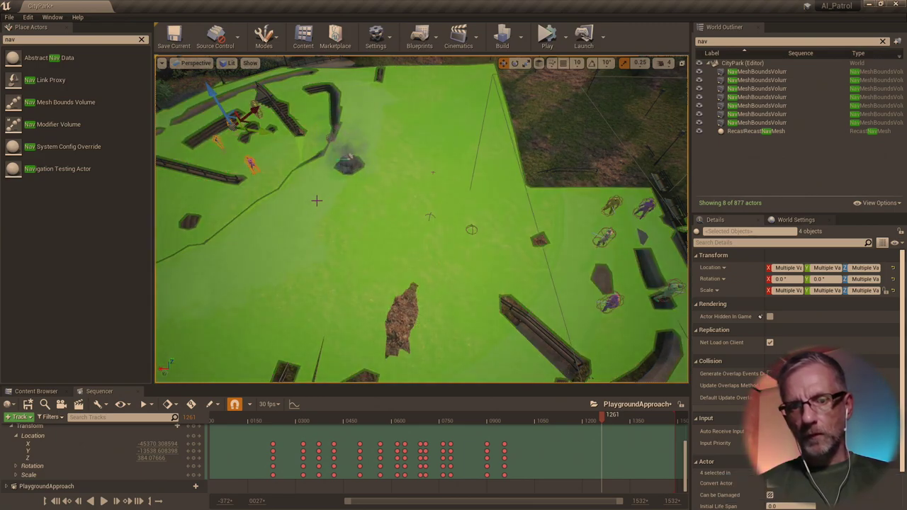
pyautogui.moveTo(320, 202); pyautogui.dragTo(358, 144, button='right')
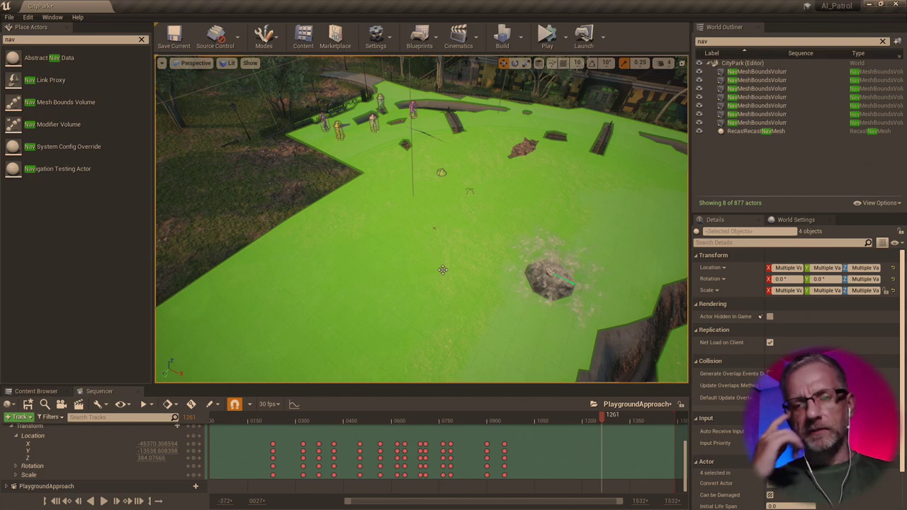
pyautogui.hotkey('ctrl', 'h')
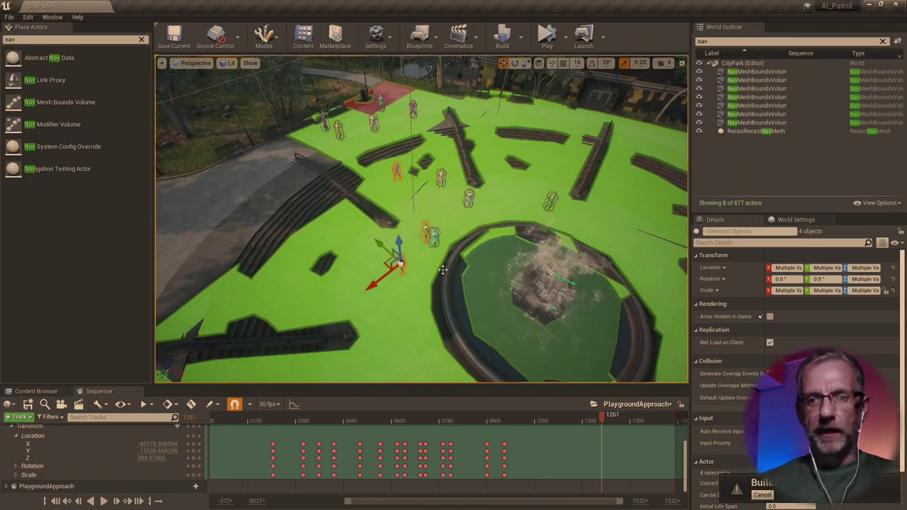
pyautogui.moveTo(442, 269); pyautogui.dragTo(401, 262, button='right')
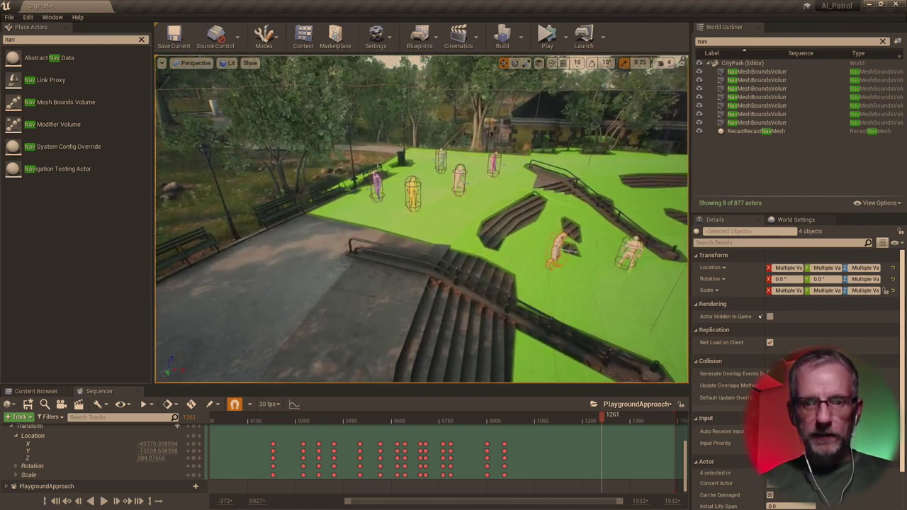
# - Select the enemy characters by the benches, frame them near the steps, and survey the park
pyautogui.click(389, 183)
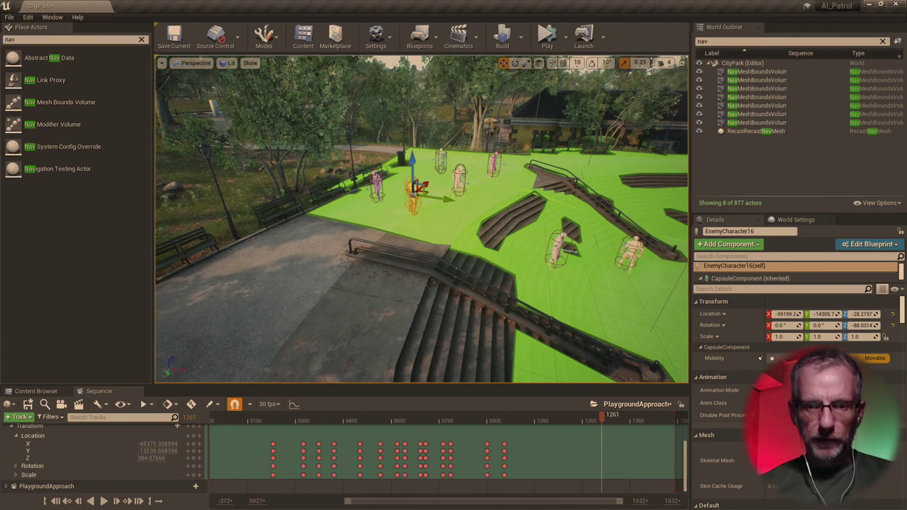
pyautogui.keyDown('ctrl'); pyautogui.click(441, 162); pyautogui.keyUp('ctrl')
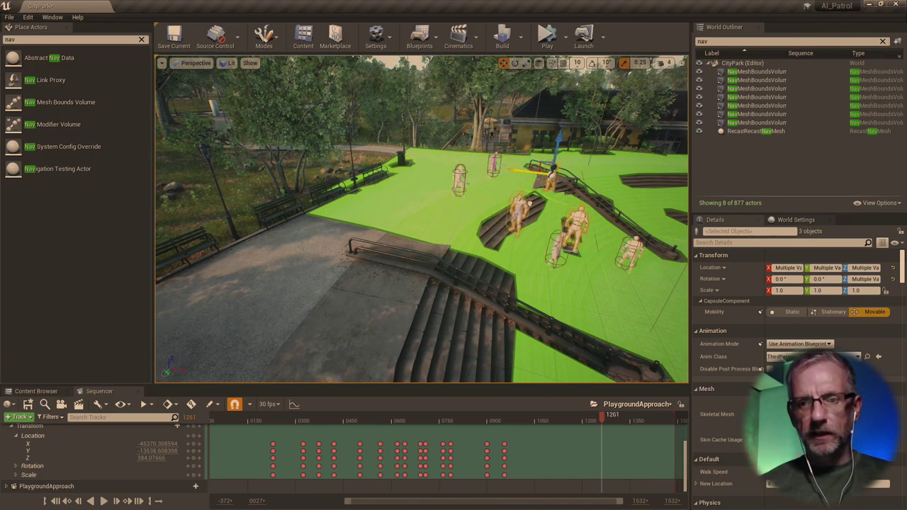
pyautogui.moveTo(425, 227); pyautogui.dragTo(539, 215, button='right')
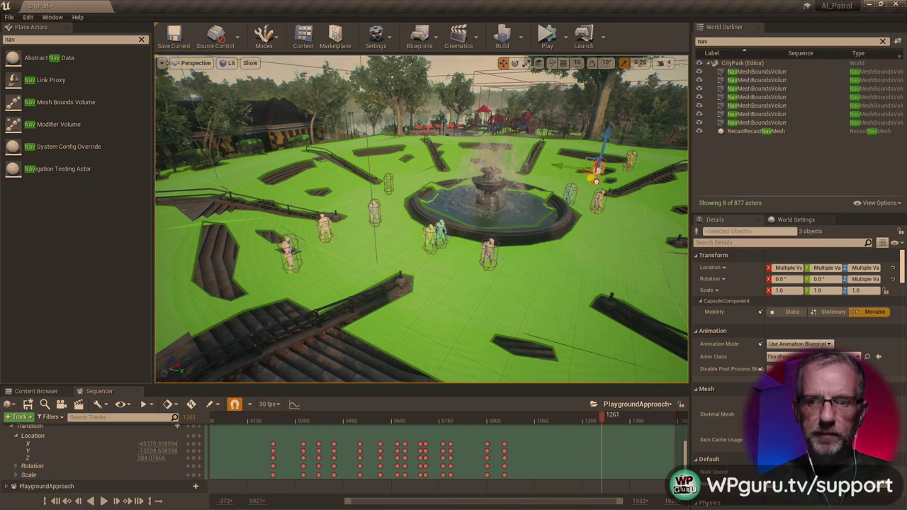
pyautogui.press('f')
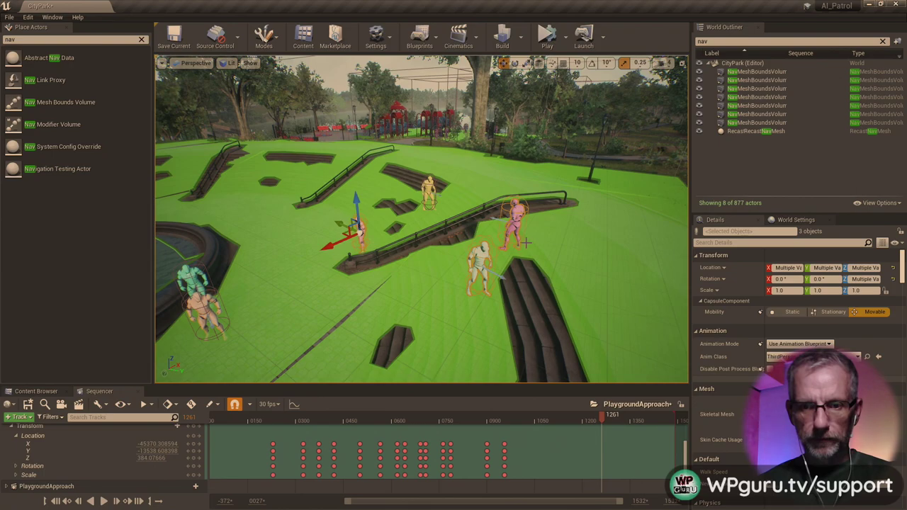
pyautogui.press('f')
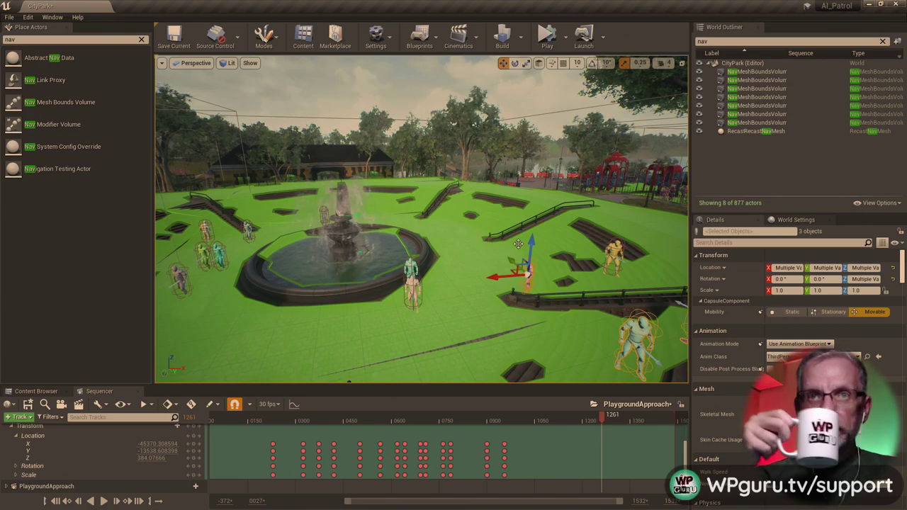
pyautogui.moveTo(518, 244); pyautogui.dragTo(395, 241, button='right')
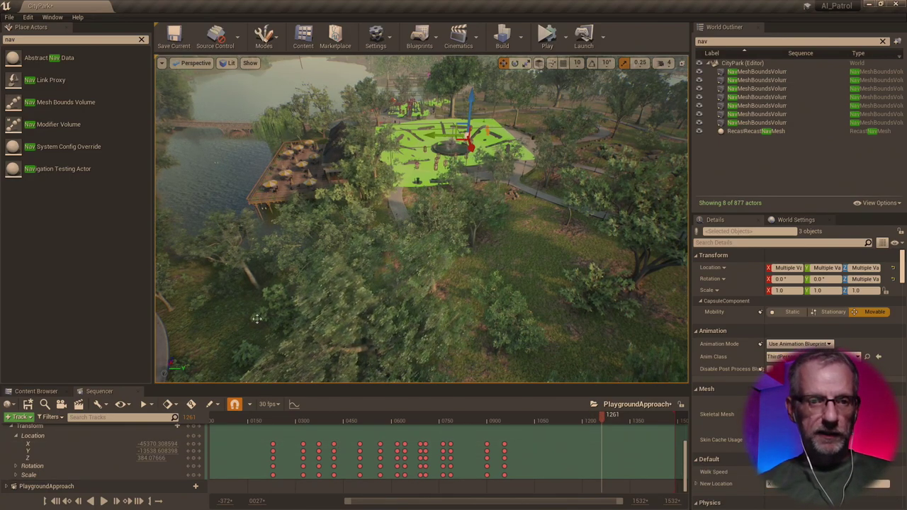
pyautogui.click(10, 17)
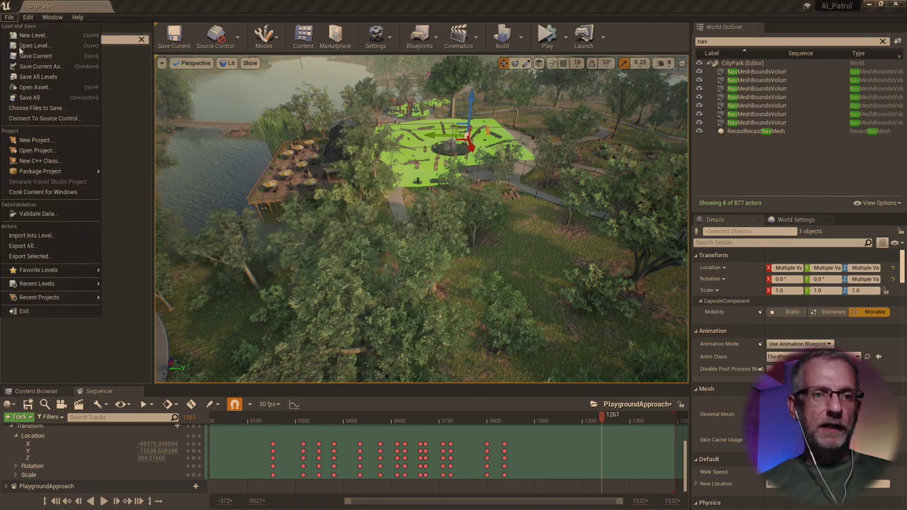
# - Save All level changes and bring up Render Movie Settings, showing AVI at 1920 x 1080
pyautogui.click(64, 98)
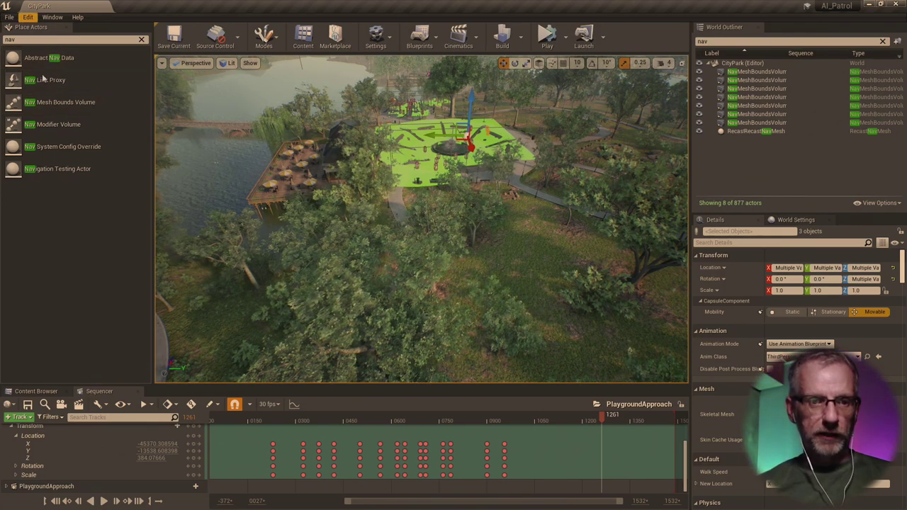
pyautogui.click(79, 404)
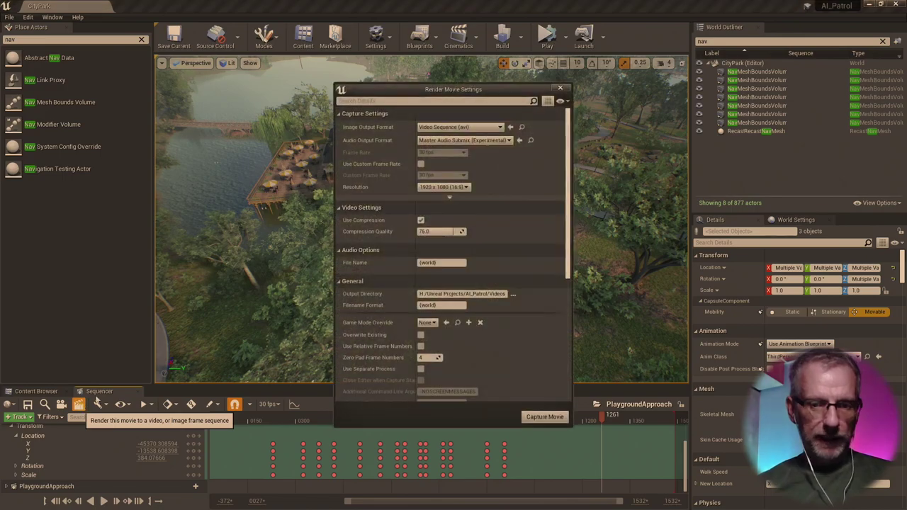
# - Capture the movie at 1280 x 720 resolution with end frame 1200
pyautogui.click(463, 188)
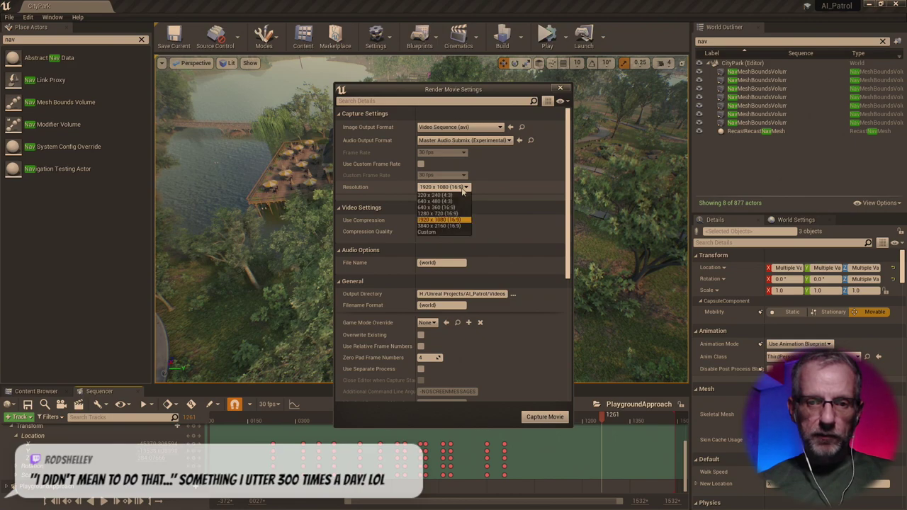
pyautogui.click(456, 219)
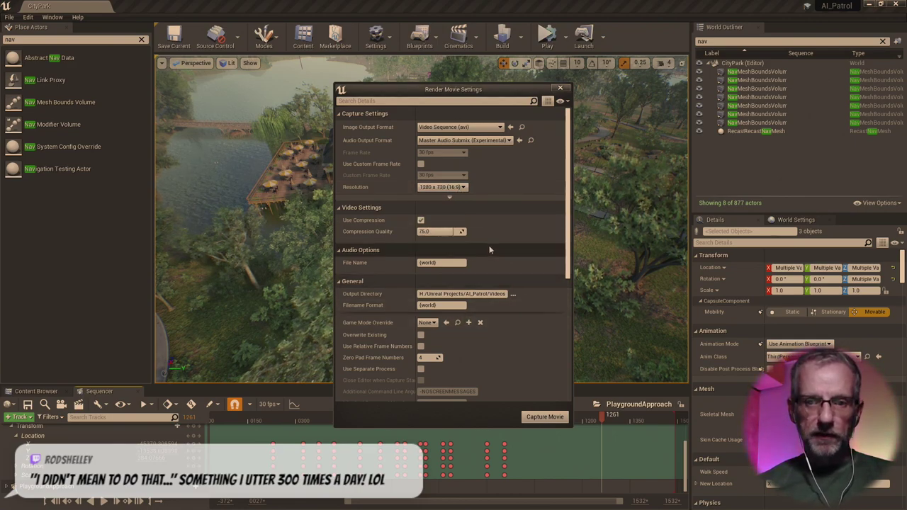
pyautogui.scroll(-6, 499, 231)
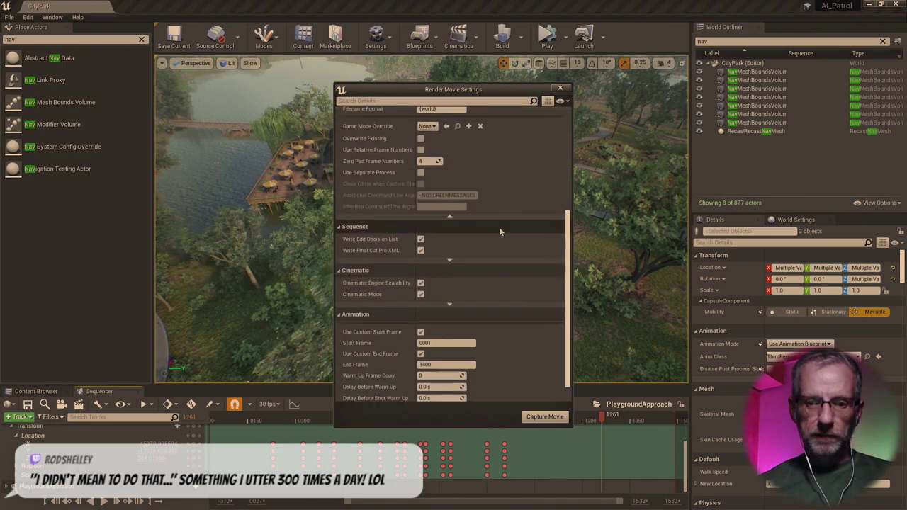
pyautogui.click(449, 345)
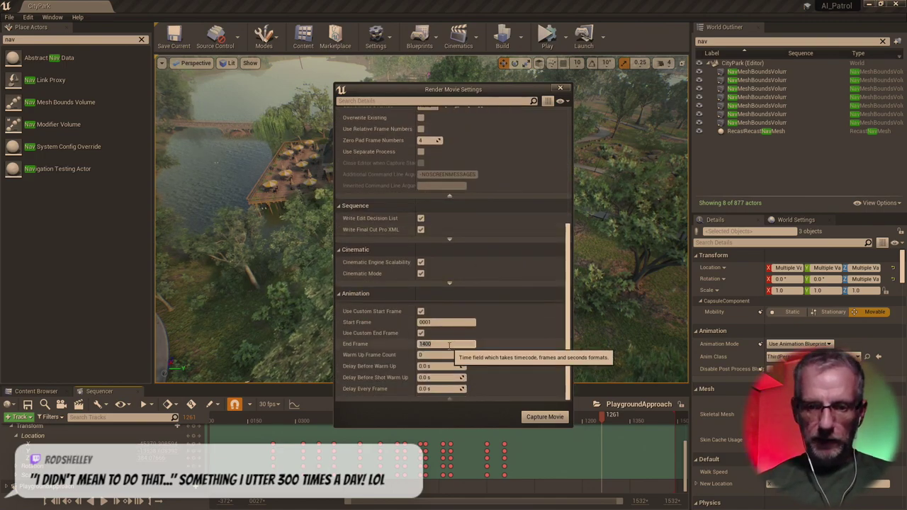
pyautogui.click(543, 418)
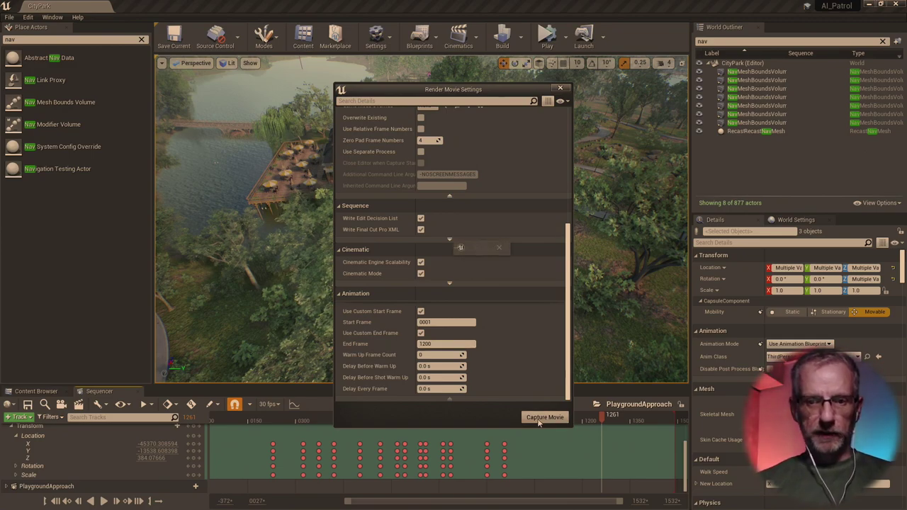
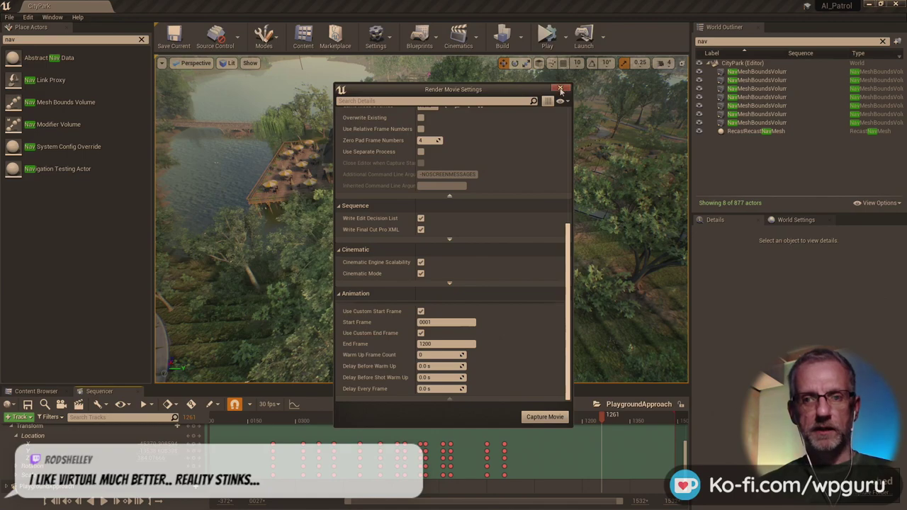
# - Rename the CityPark.avi render in Videos to CityPark v3.avi and open it for playback
pyautogui.hotkey('alt', 'Tab')
pyautogui.hotkey('alt', 'Tab')
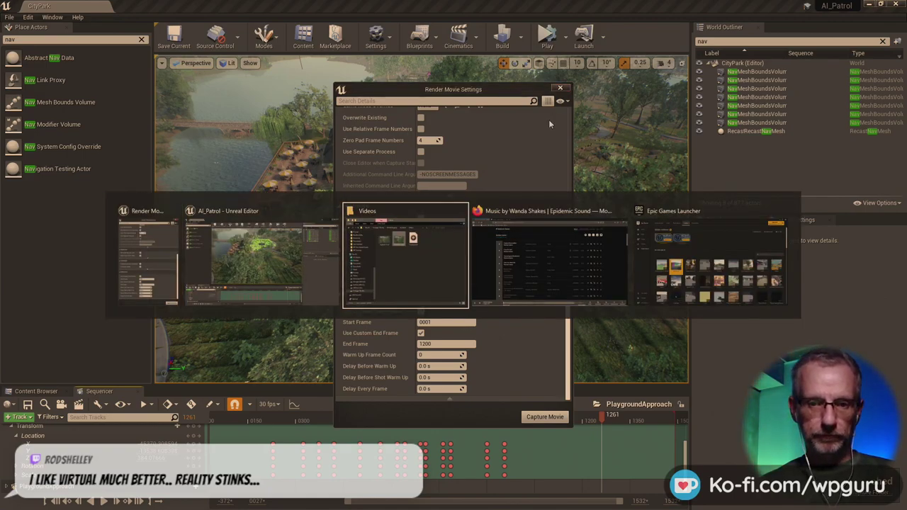
pyautogui.click(248, 85)
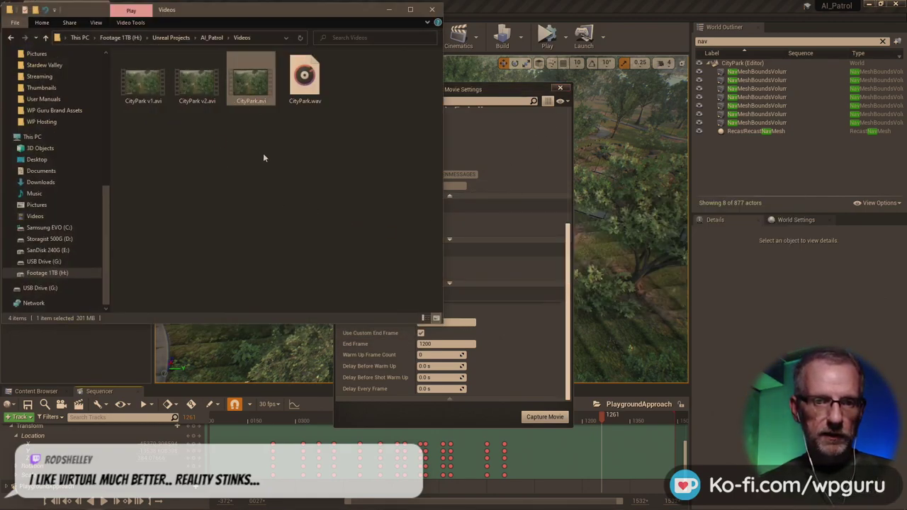
pyautogui.write('v3')
pyautogui.press('Return')
pyautogui.doubleClick(248, 85)
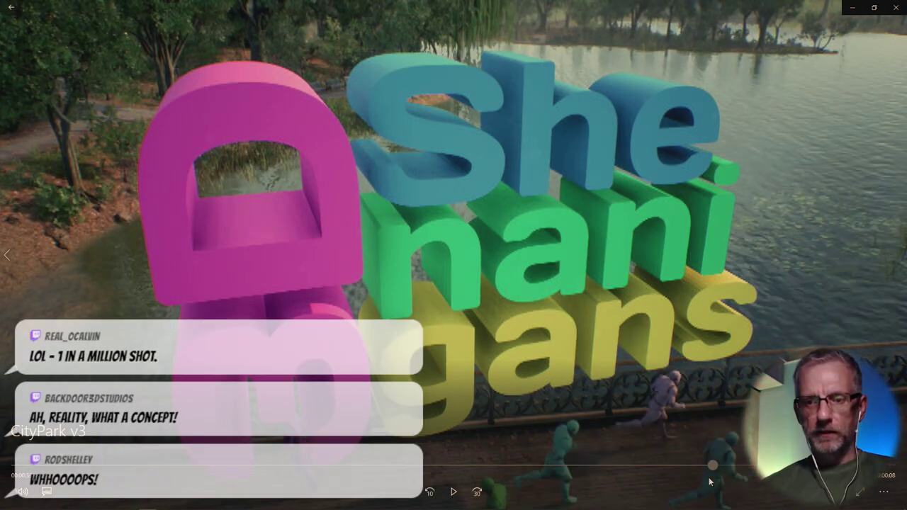
# - Rewind CityPark v3 to 00:00 and start playback
pyautogui.moveTo(691, 466); pyautogui.dragTo(16, 465)
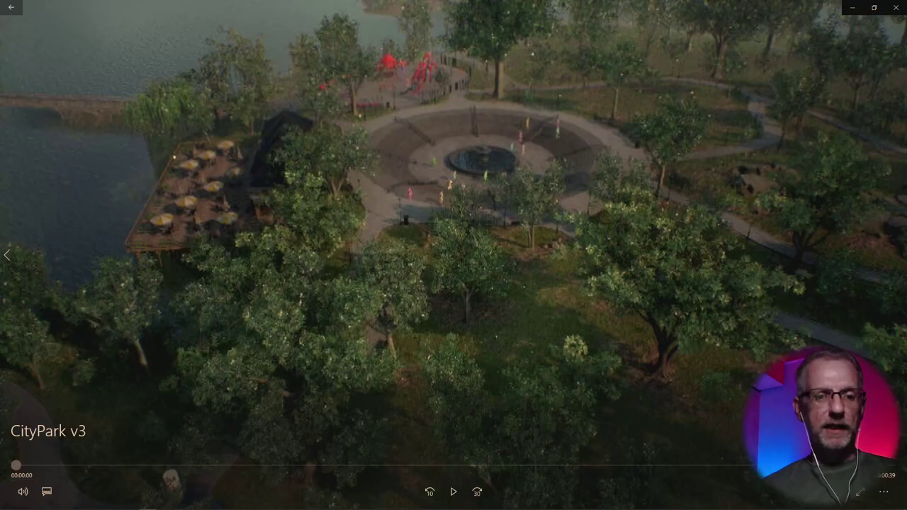
pyautogui.click(623, 362)
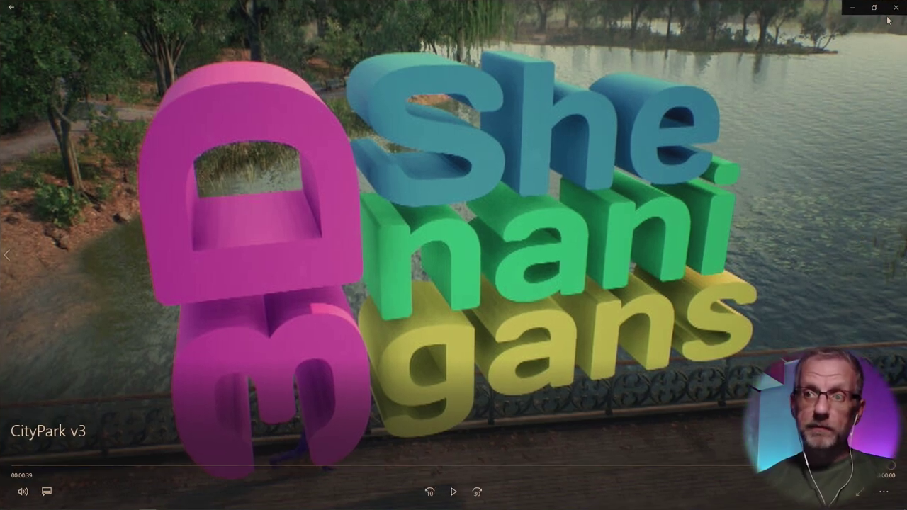
# - Close the Movies & TV player after CityPark v3 ends at 00:39
pyautogui.click(896, 7)
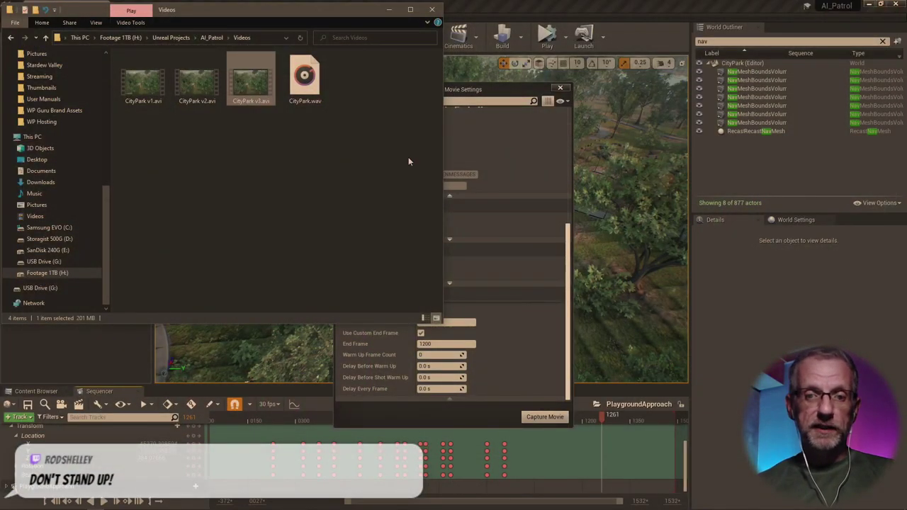
# - Close Render Movie Settings and step the sequence back to an earlier frame
pyautogui.click(560, 90)
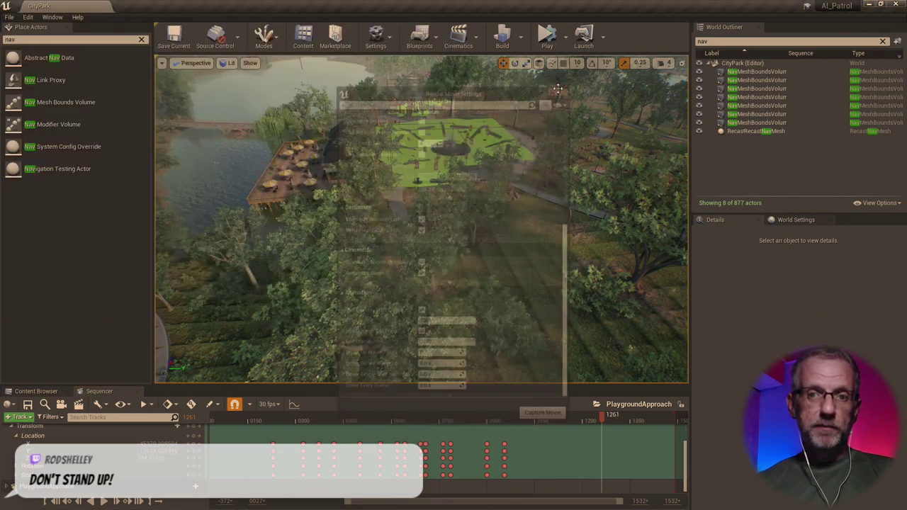
pyautogui.moveTo(508, 204); pyautogui.dragTo(543, 289, button='right')
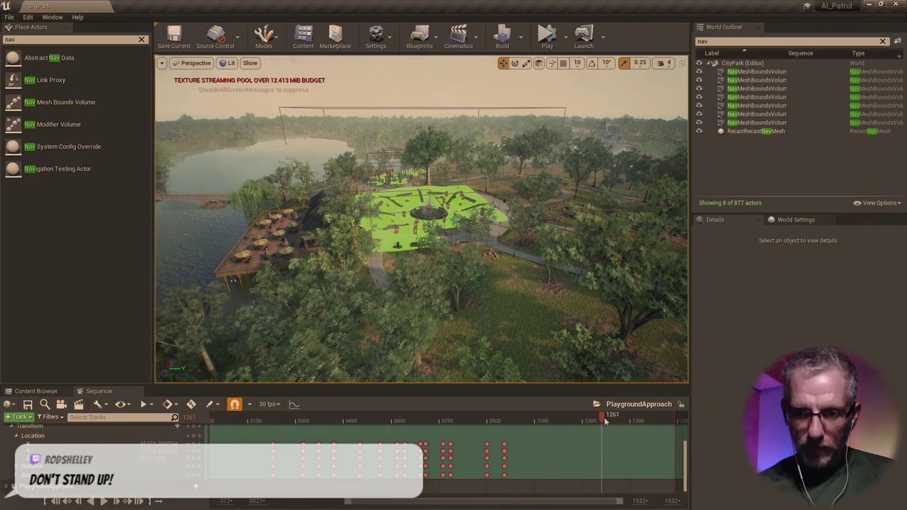
pyautogui.moveTo(588, 420)
pyautogui.mouseDown()
pyautogui.moveTo(518, 418)
pyautogui.moveTo(642, 418)
pyautogui.moveTo(581, 419)
pyautogui.moveTo(591, 423)
pyautogui.mouseUp()
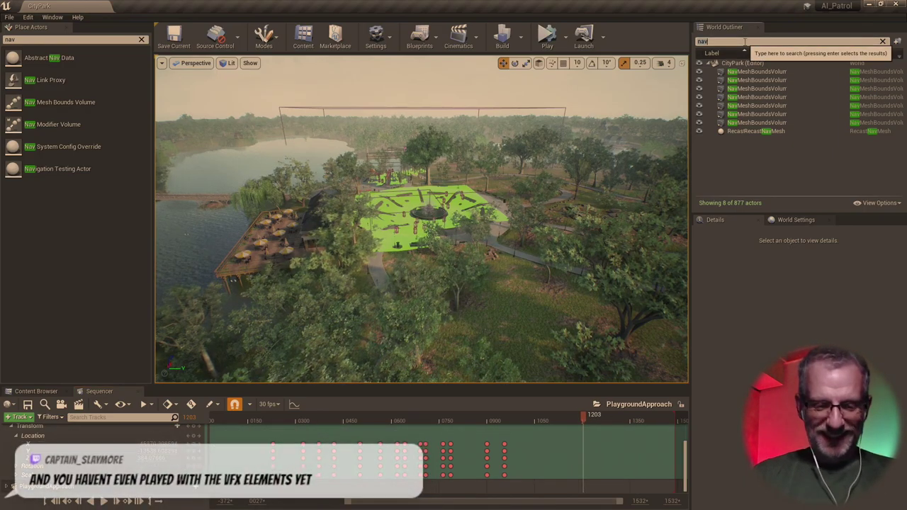
# - Find JayCAM2 in the World Outliner with 'cam' and pilot it in the viewport
pyautogui.write('cam')
pyautogui.click(744, 71)
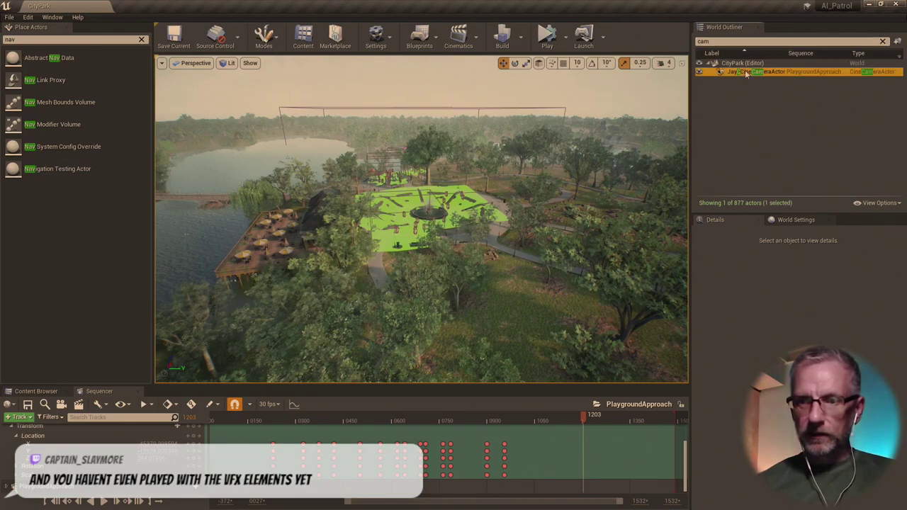
pyautogui.rightClick(745, 73)
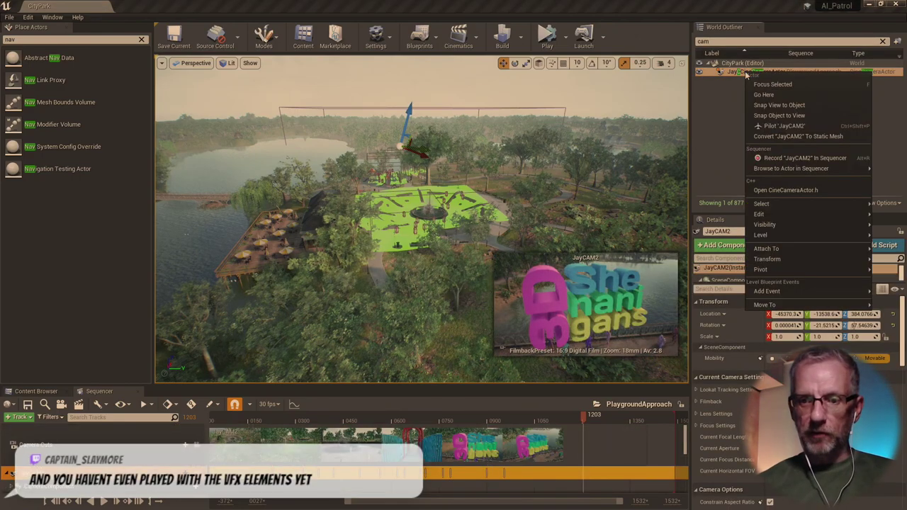
pyautogui.click(784, 126)
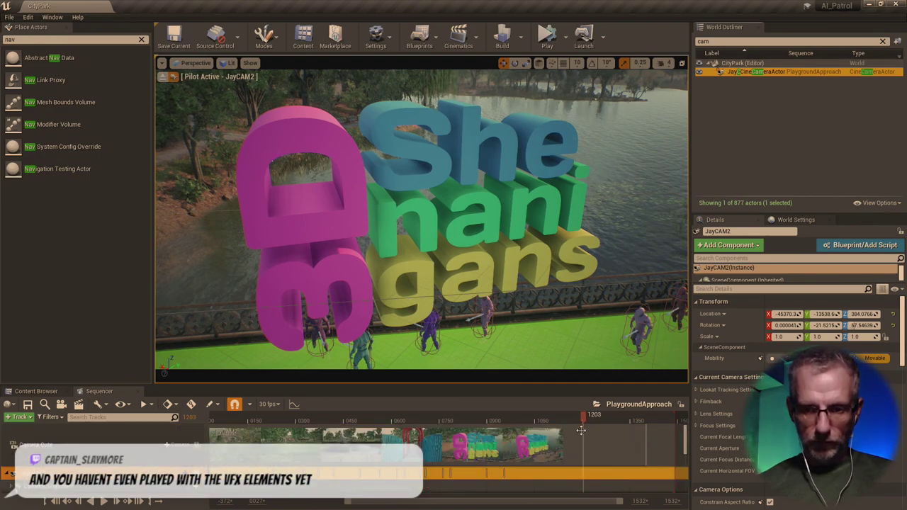
pyautogui.moveTo(525, 424); pyautogui.dragTo(514, 453)
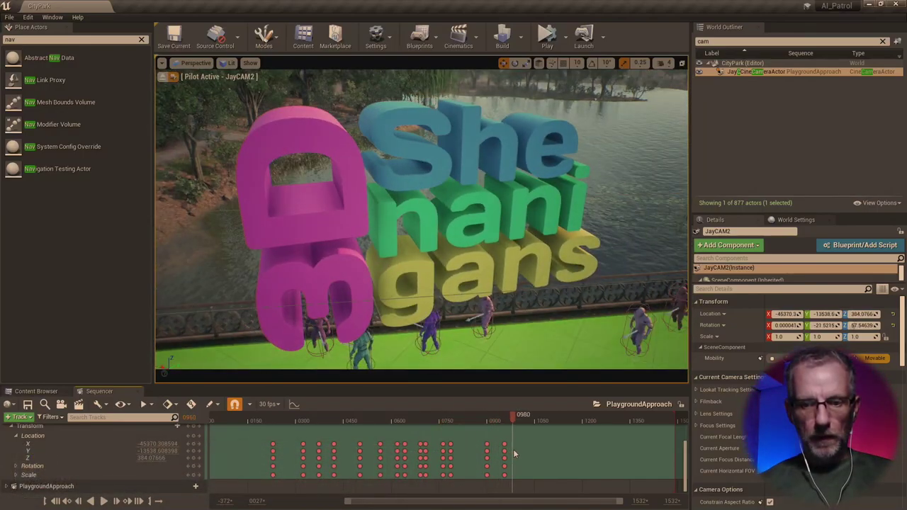
pyautogui.moveTo(590, 462); pyautogui.dragTo(517, 480)
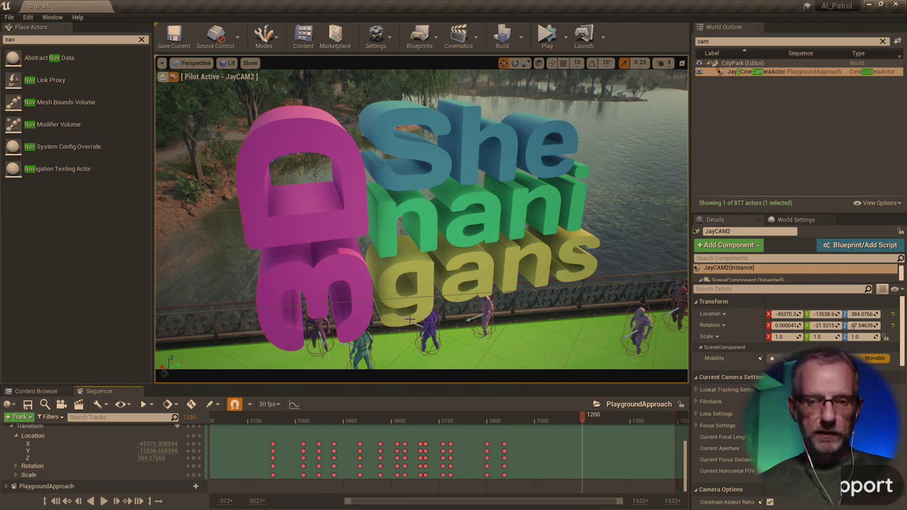
pyautogui.moveTo(409, 321); pyautogui.dragTo(410, 319, button='middle')
pyautogui.scroll(-2, 409, 320)
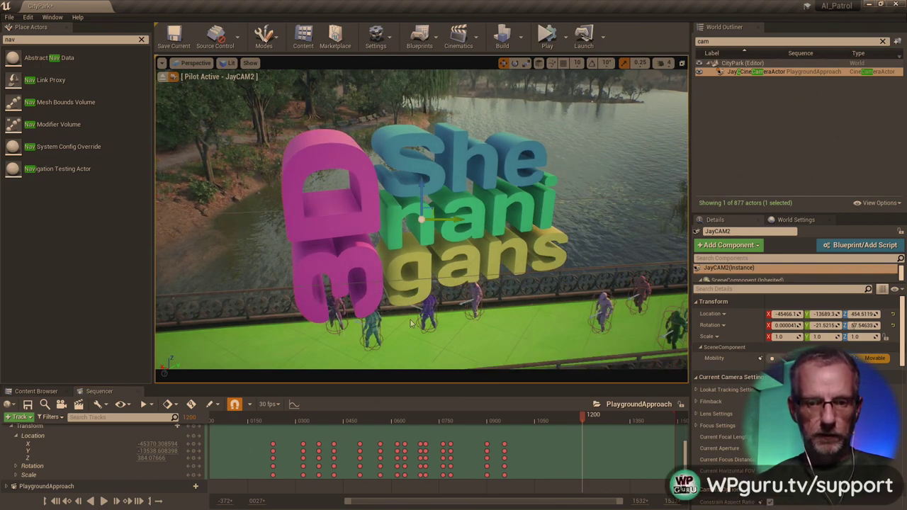
pyautogui.rightClick(411, 323)
pyautogui.moveTo(410, 320); pyautogui.dragTo(340, 313, button='right')
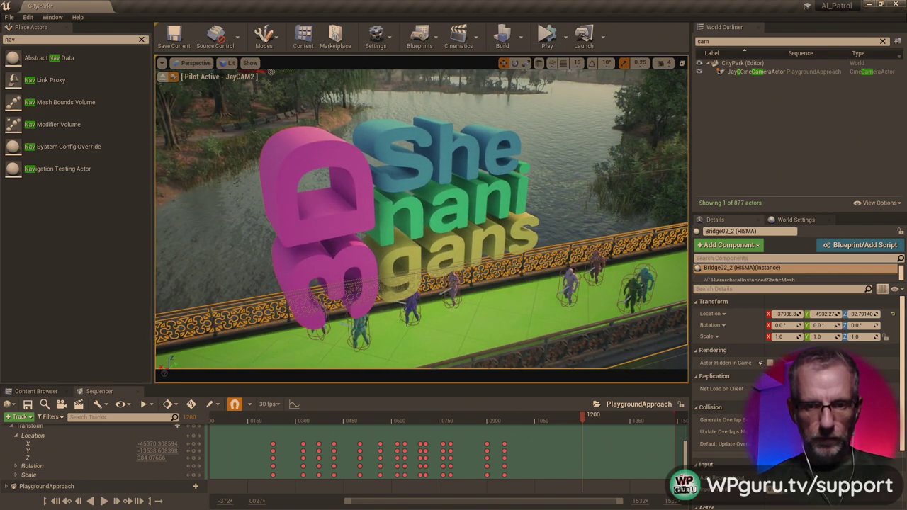
pyautogui.scroll(5, 461, 290)
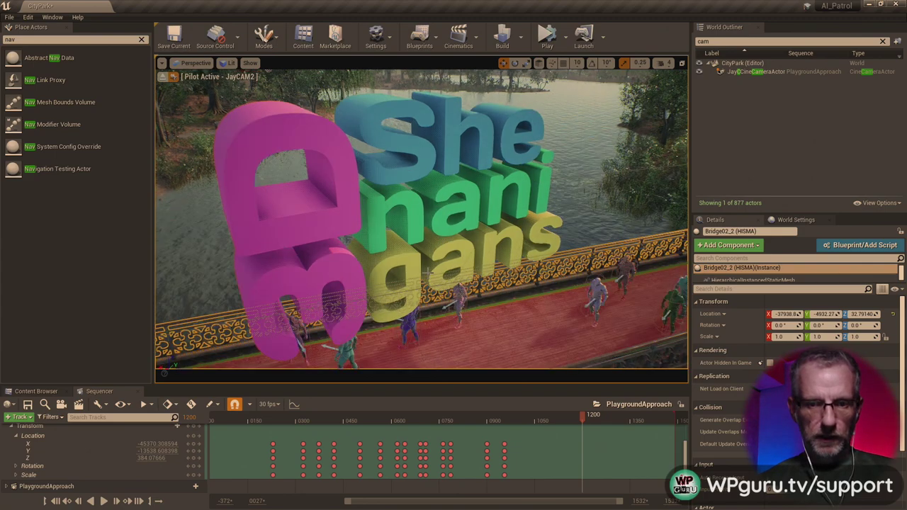
pyautogui.moveTo(428, 272); pyautogui.dragTo(419, 270, button='right')
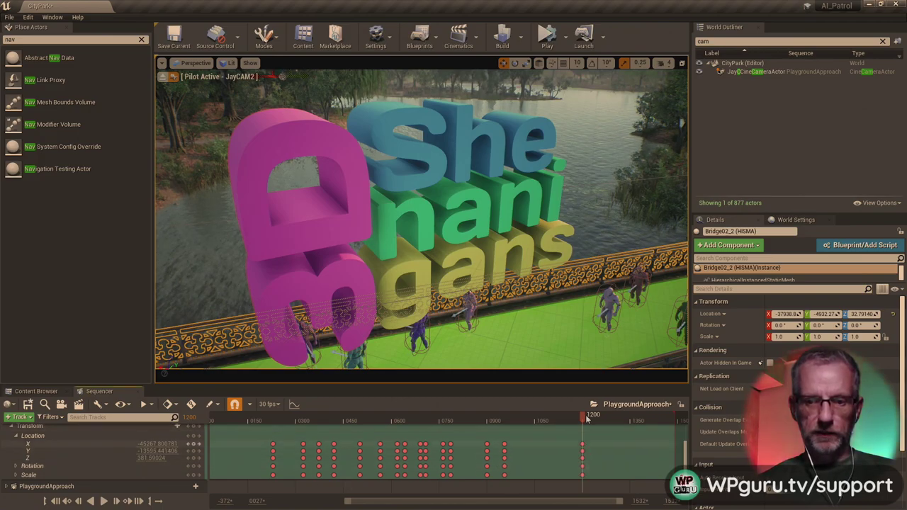
pyautogui.moveTo(576, 422); pyautogui.dragTo(562, 472)
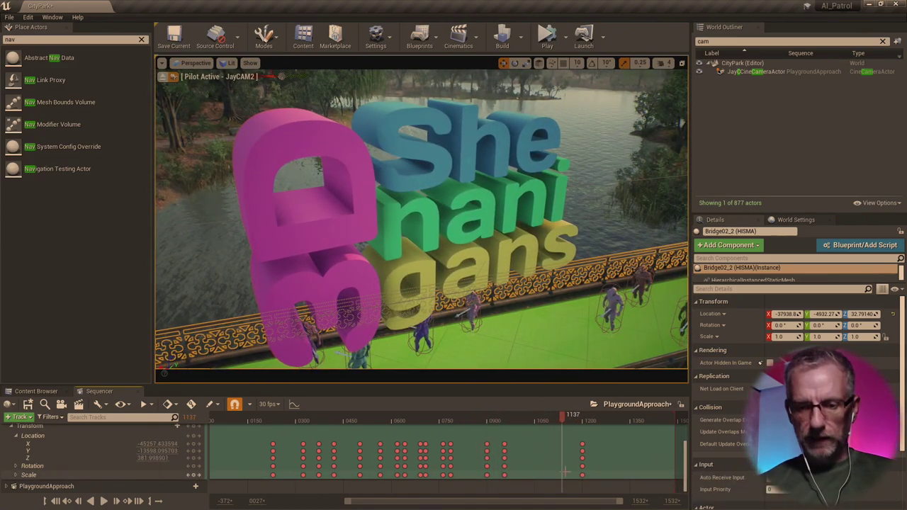
pyautogui.hotkey('ctrl', 'z')
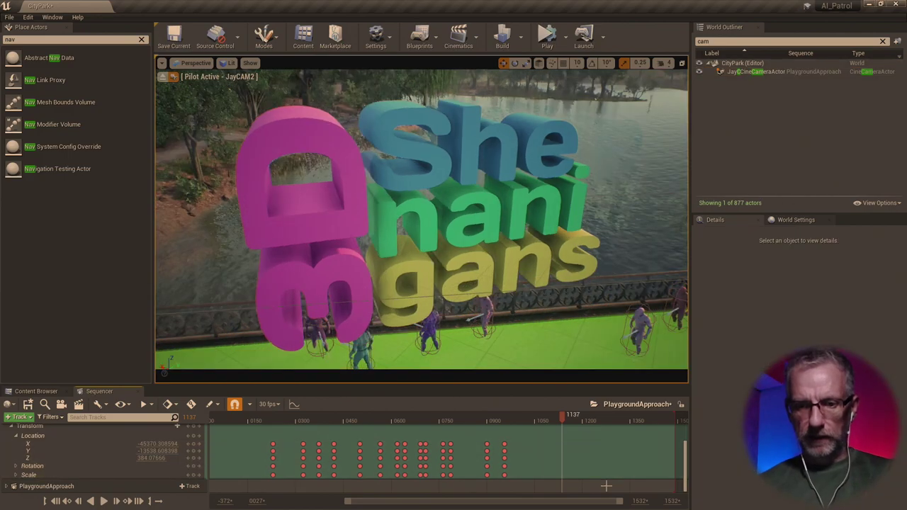
# - Tilt the camera near the shot's end, key its rotation at frame 1200, and preview
pyautogui.moveTo(504, 419); pyautogui.dragTo(583, 449)
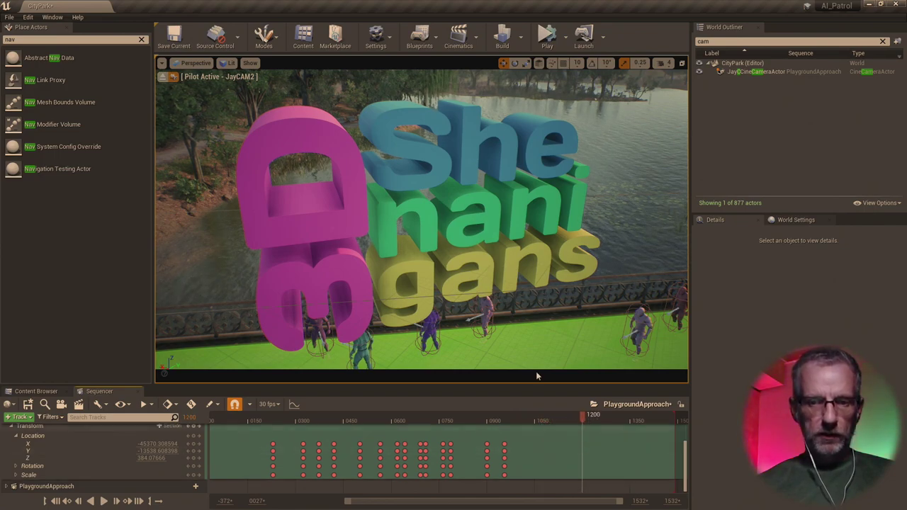
pyautogui.moveTo(532, 335); pyautogui.dragTo(532, 335, button='right')
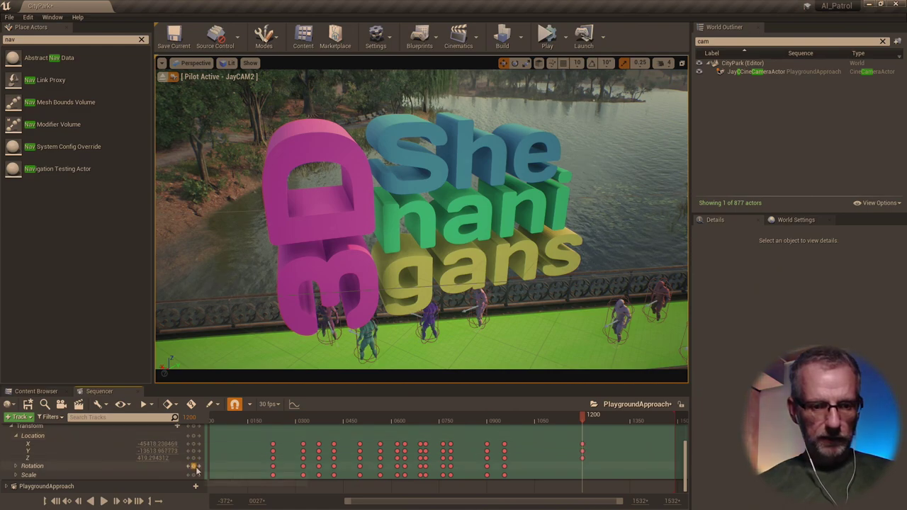
pyautogui.click(194, 466)
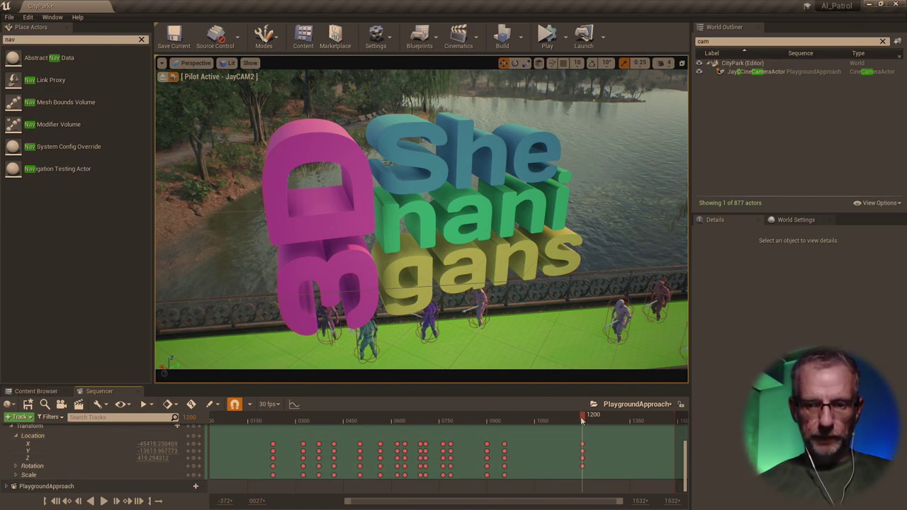
pyautogui.moveTo(569, 423); pyautogui.dragTo(515, 454)
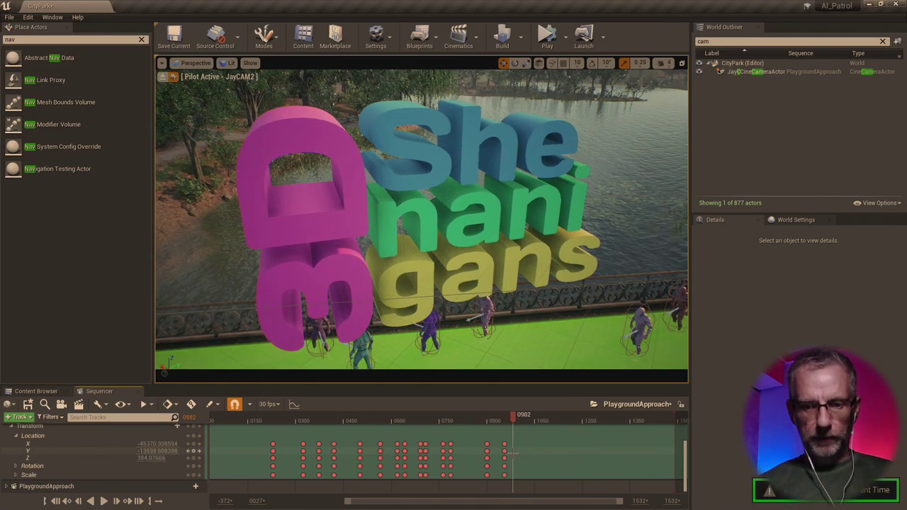
pyautogui.click(584, 428)
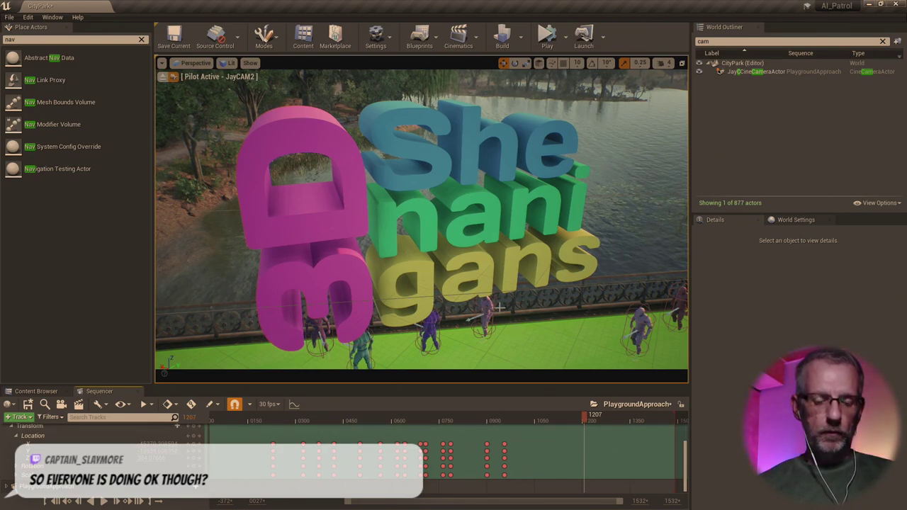
# - Reposition the piloted camera to frame the logo and key its transform at frame 1207
pyautogui.rightClick(499, 162)
pyautogui.moveTo(500, 162)
pyautogui.mouseDown(button='right')
pyautogui.moveTo(475, 173)
pyautogui.moveTo(496, 163)
pyautogui.mouseUp(button='right')
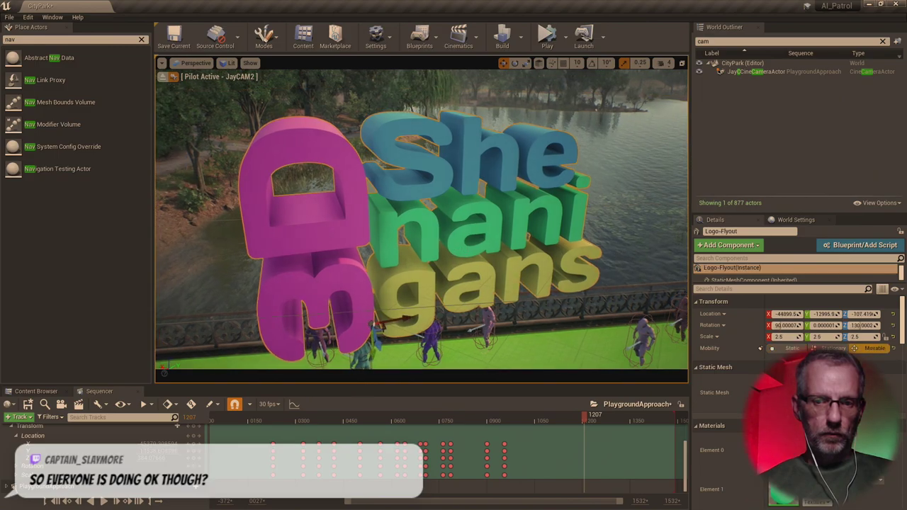
pyautogui.click(624, 124)
pyautogui.moveTo(623, 124); pyautogui.dragTo(635, 174, button='right')
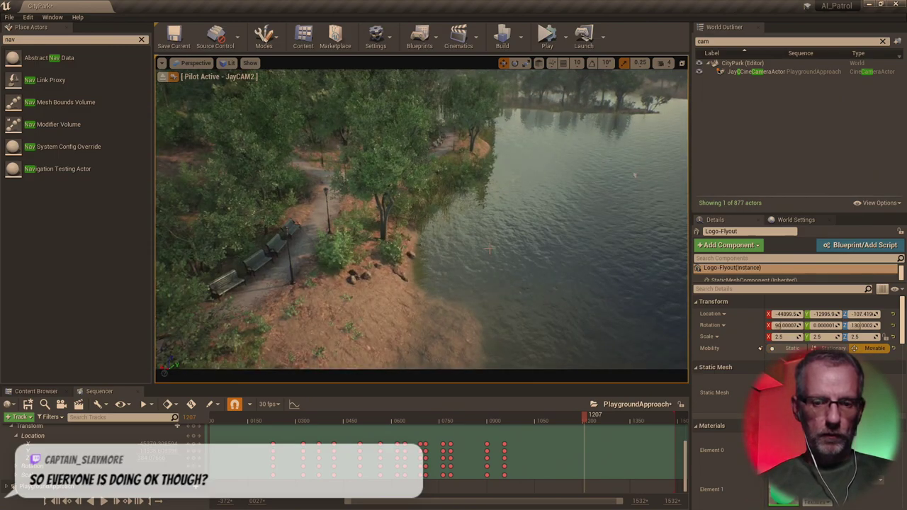
pyautogui.moveTo(576, 419); pyautogui.dragTo(586, 439)
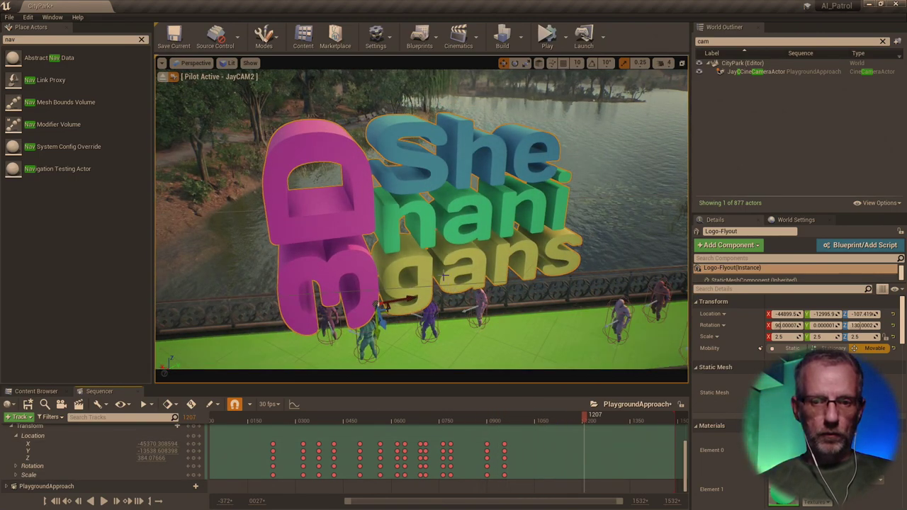
pyautogui.moveTo(461, 332); pyautogui.dragTo(461, 333, button='right')
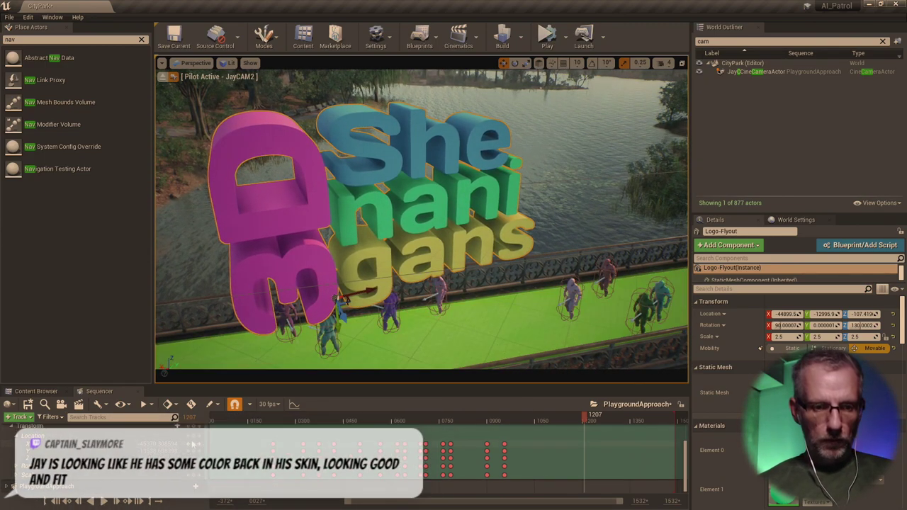
pyautogui.click(194, 438)
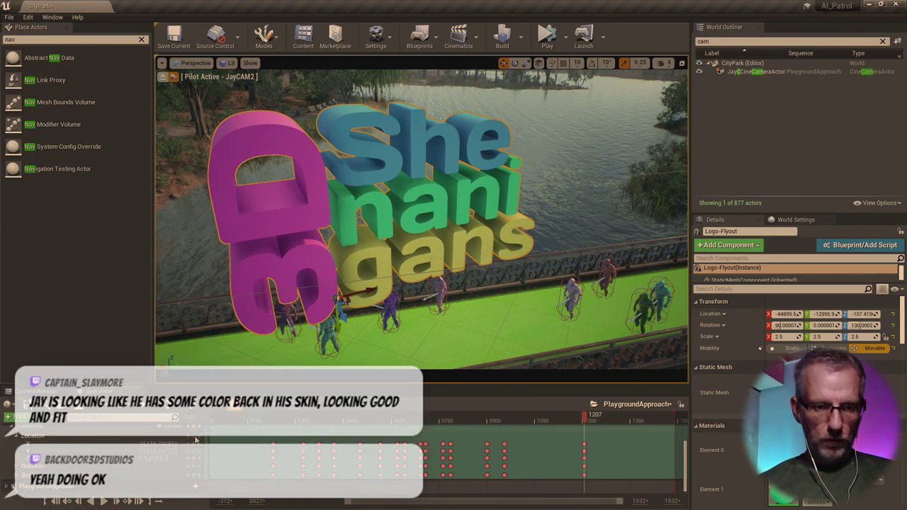
pyautogui.click(20, 436)
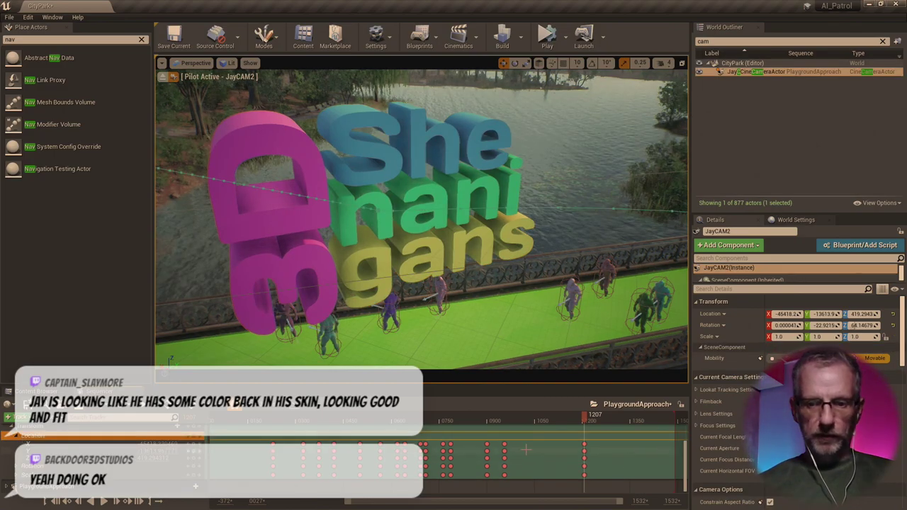
pyautogui.moveTo(559, 421); pyautogui.dragTo(460, 455)
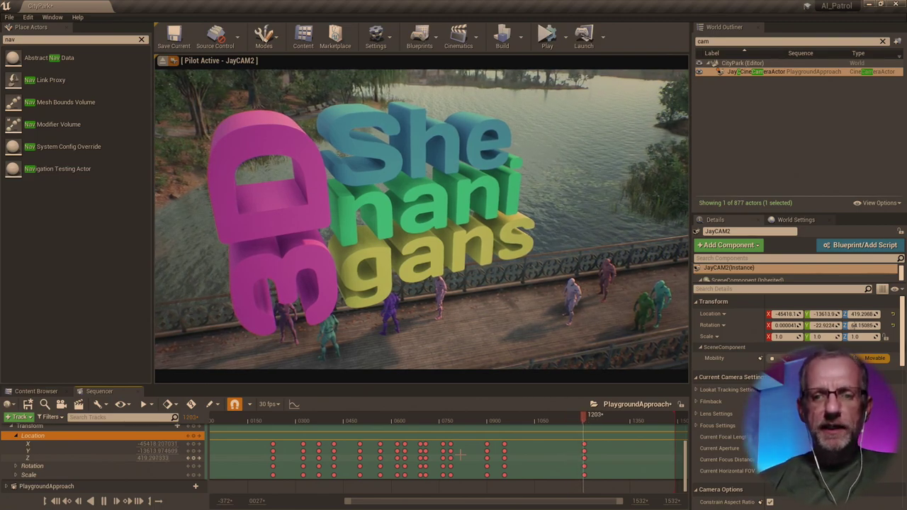
pyautogui.press('space')
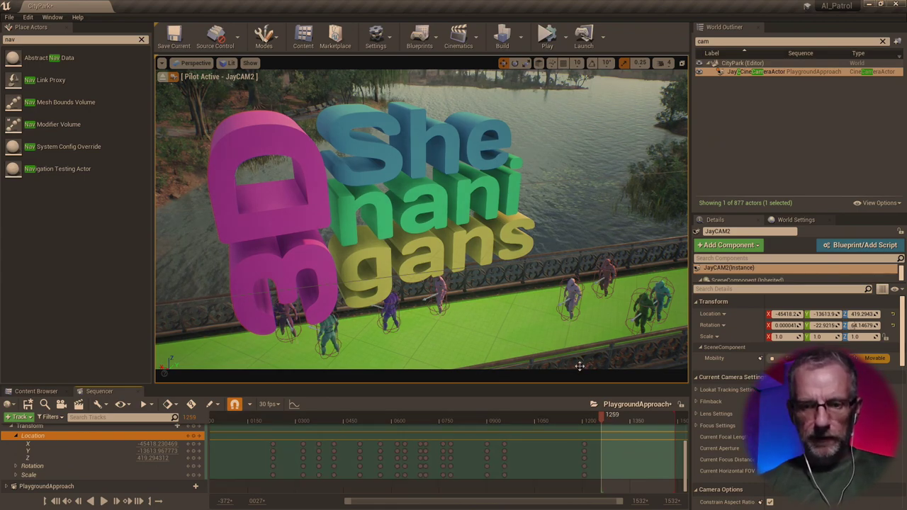
# - Widen the Sequencer timeline and set the playback range to start at frame 0000
pyautogui.click(553, 326)
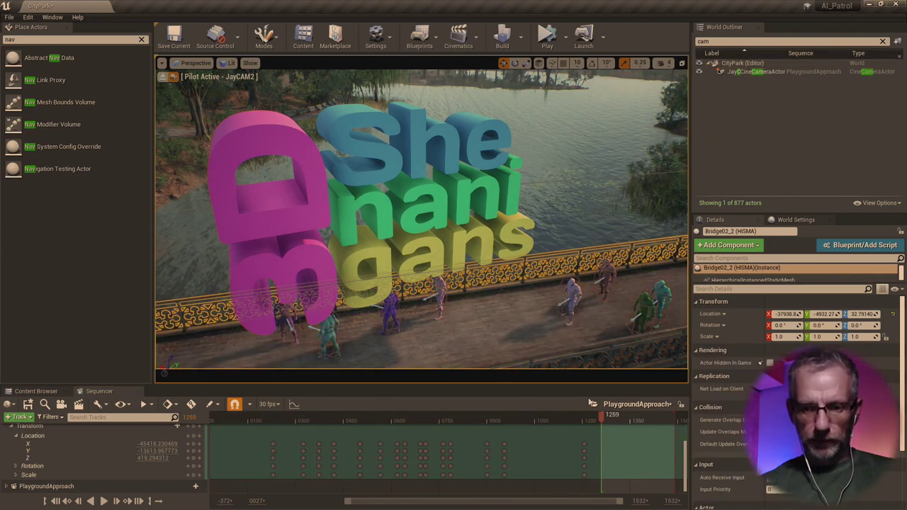
pyautogui.moveTo(602, 420); pyautogui.dragTo(53, 421)
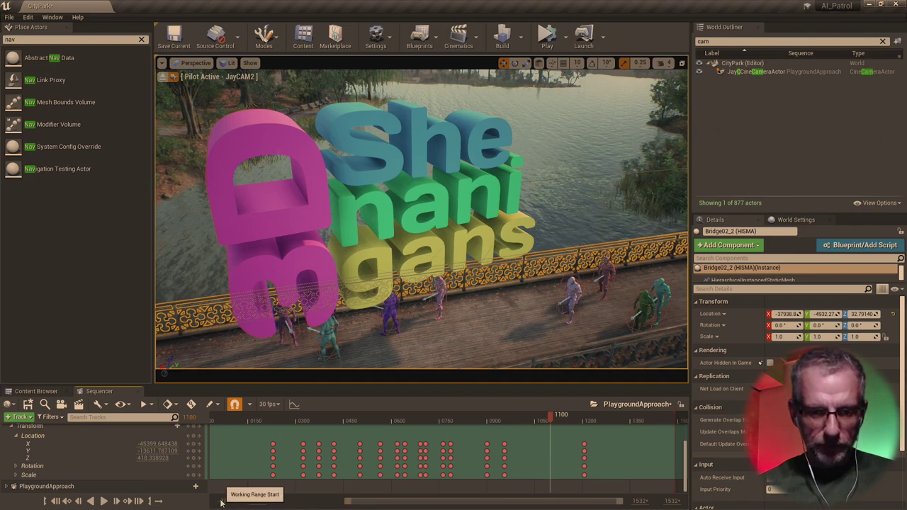
pyautogui.moveTo(346, 502); pyautogui.dragTo(255, 502)
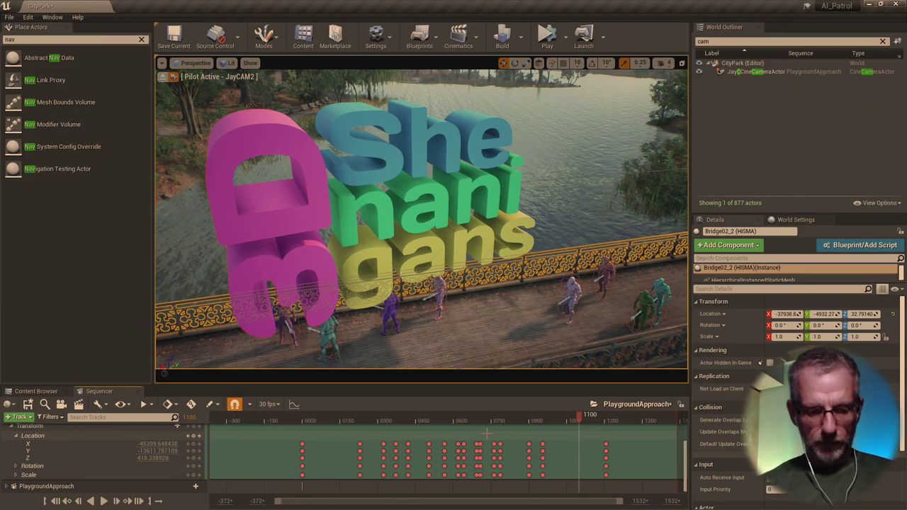
pyautogui.press('[')
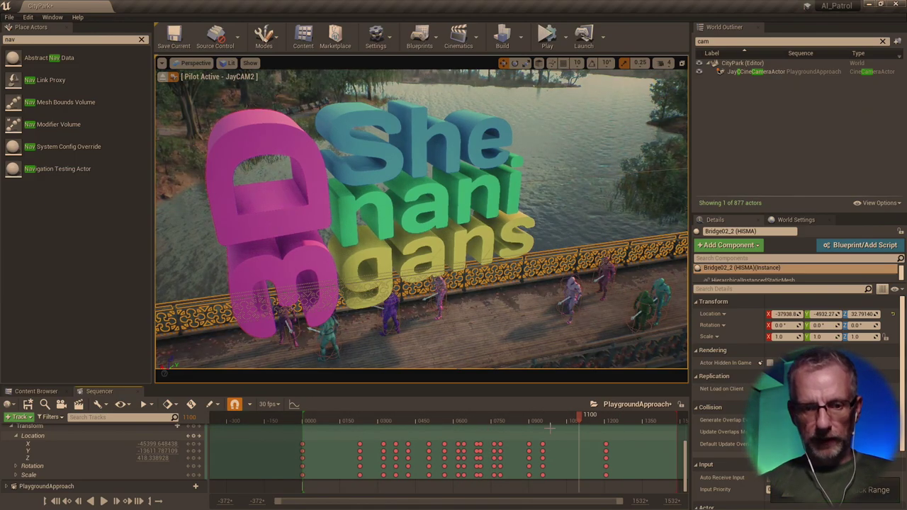
# - Preview the camera flight from frame 0904 to 1246, then from 0885 to 1272
pyautogui.moveTo(597, 424); pyautogui.dragTo(529, 424)
pyautogui.press('space')
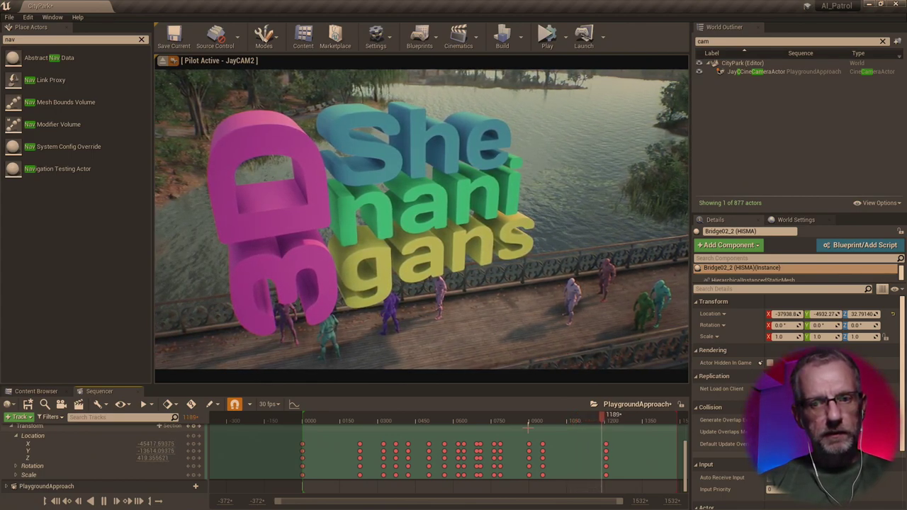
pyautogui.press('space')
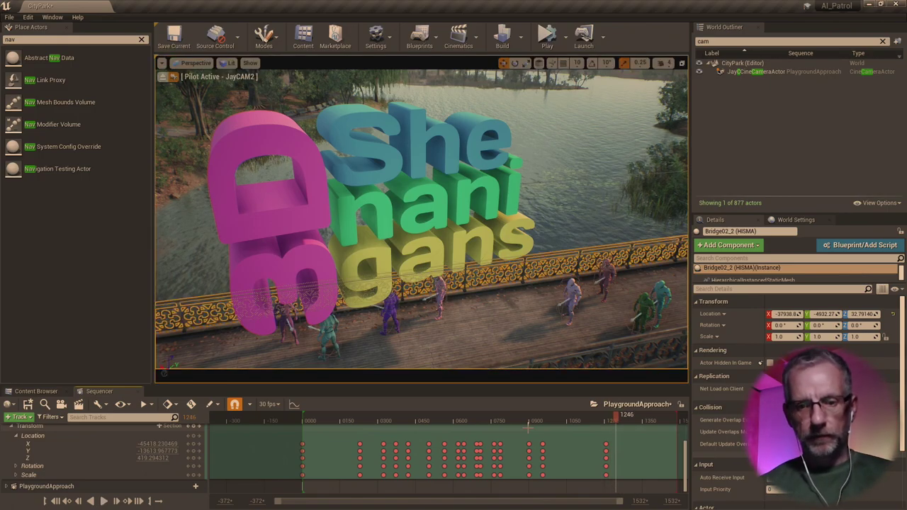
pyautogui.moveTo(588, 425); pyautogui.dragTo(526, 443)
pyautogui.press('space')
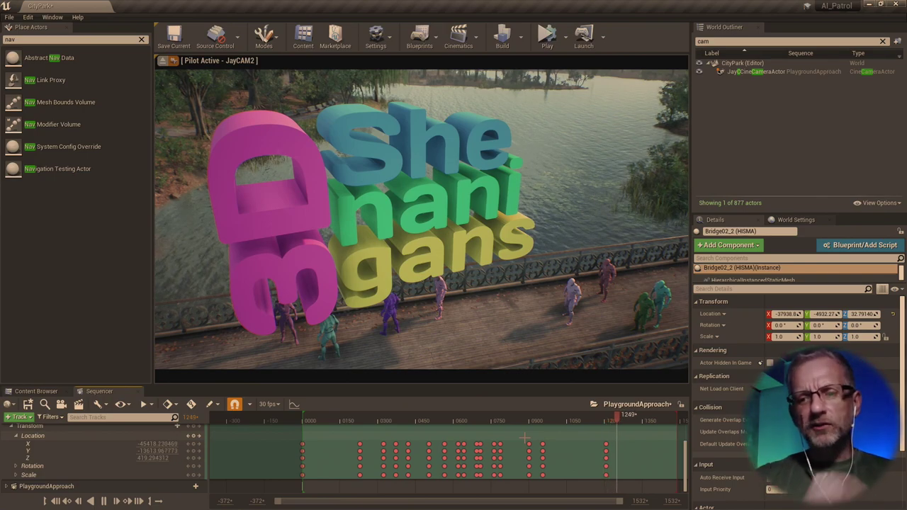
pyautogui.press('space')
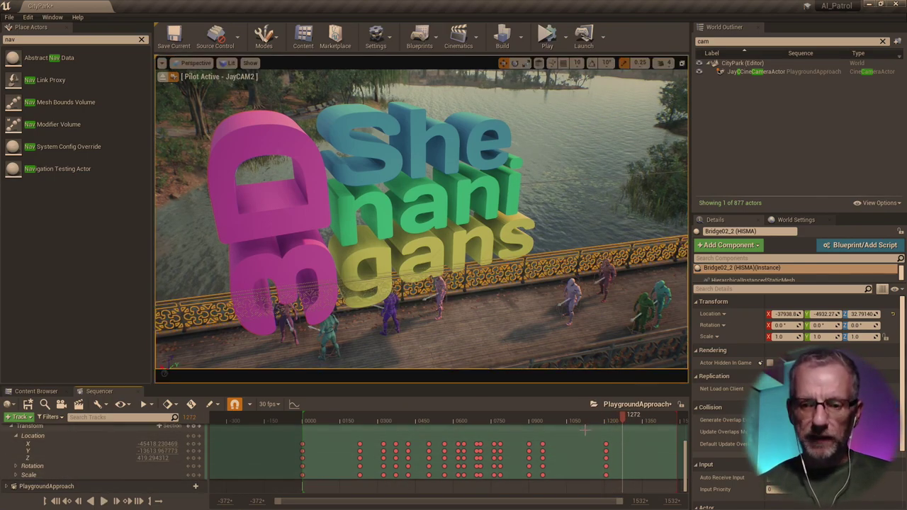
# - Select the camera keyframe column near frame 1200 and move it to frame 1215
pyautogui.moveTo(596, 438); pyautogui.dragTo(608, 483)
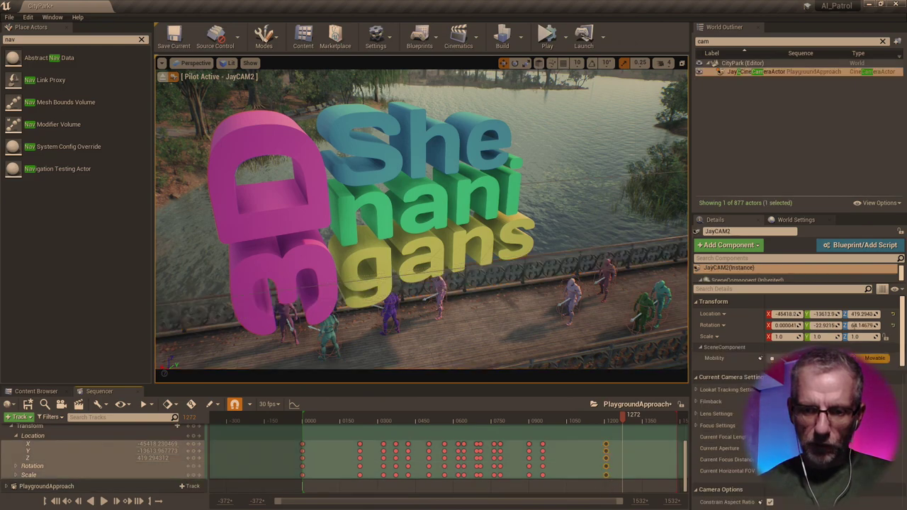
pyautogui.moveTo(595, 438); pyautogui.dragTo(633, 491)
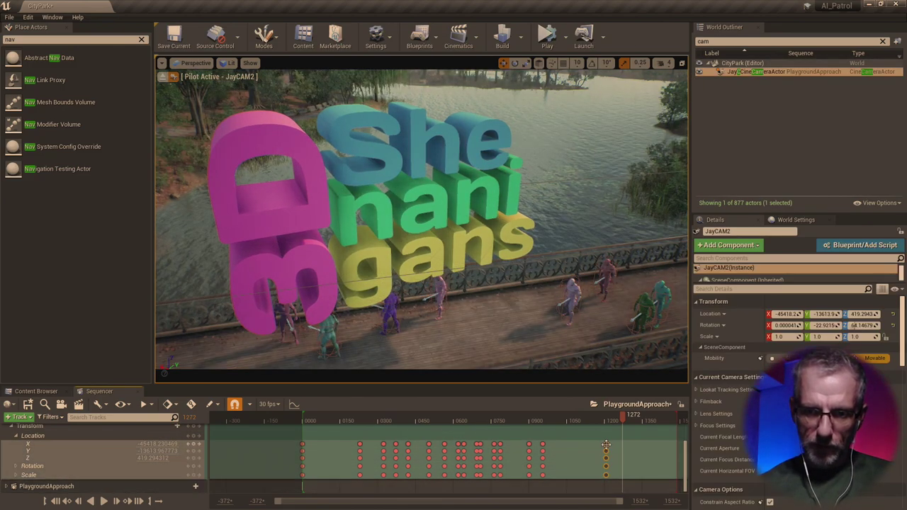
pyautogui.click(606, 449)
pyautogui.click(615, 449)
pyautogui.moveTo(598, 436); pyautogui.dragTo(631, 489)
pyautogui.moveTo(607, 446); pyautogui.dragTo(581, 424)
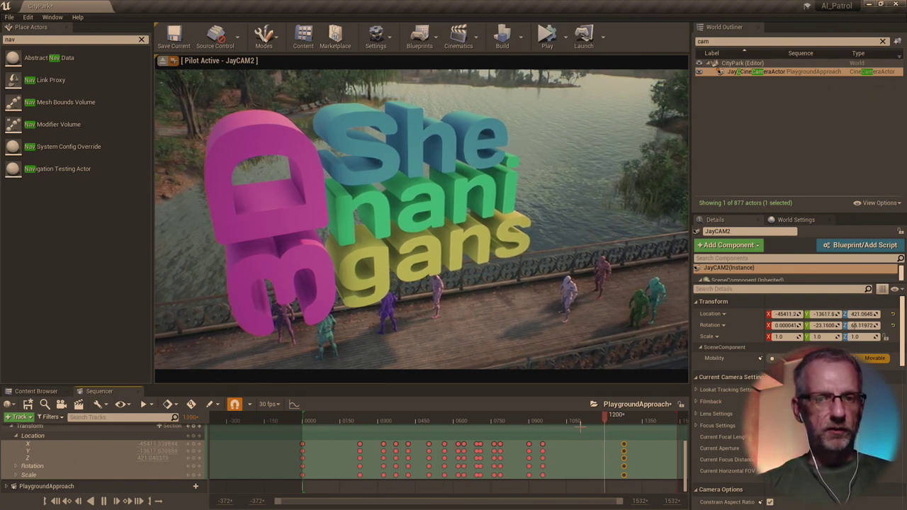
pyautogui.press('space')
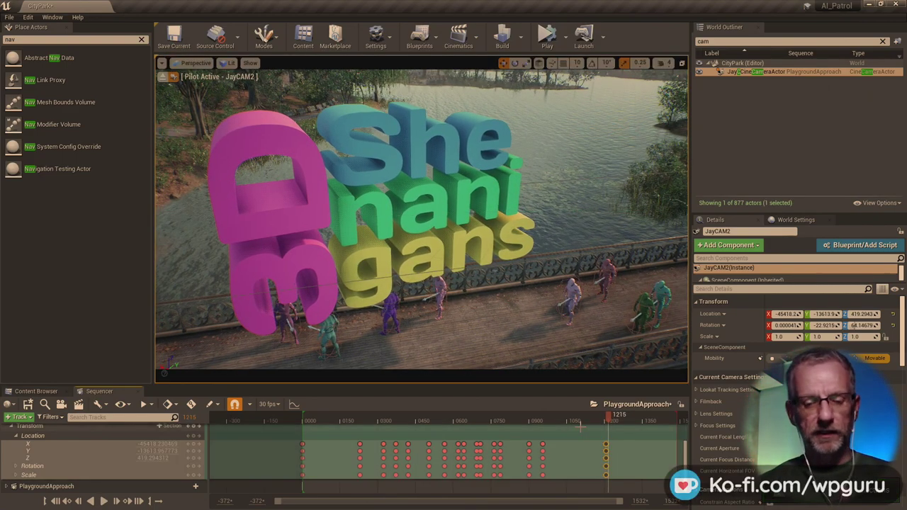
pyautogui.moveTo(624, 454); pyautogui.dragTo(607, 453)
# - Save all modified levels and assets with File > Save All
pyautogui.click(9, 17)
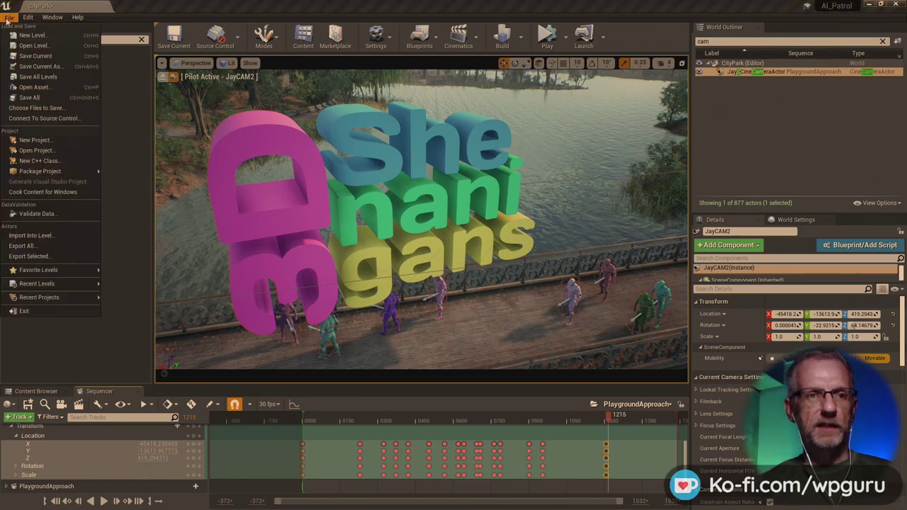
pyautogui.click(62, 100)
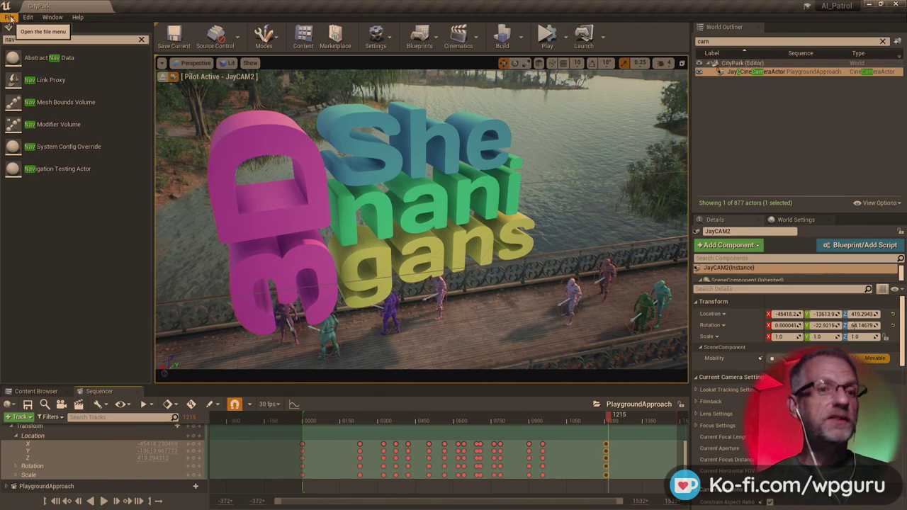
pyautogui.click(78, 405)
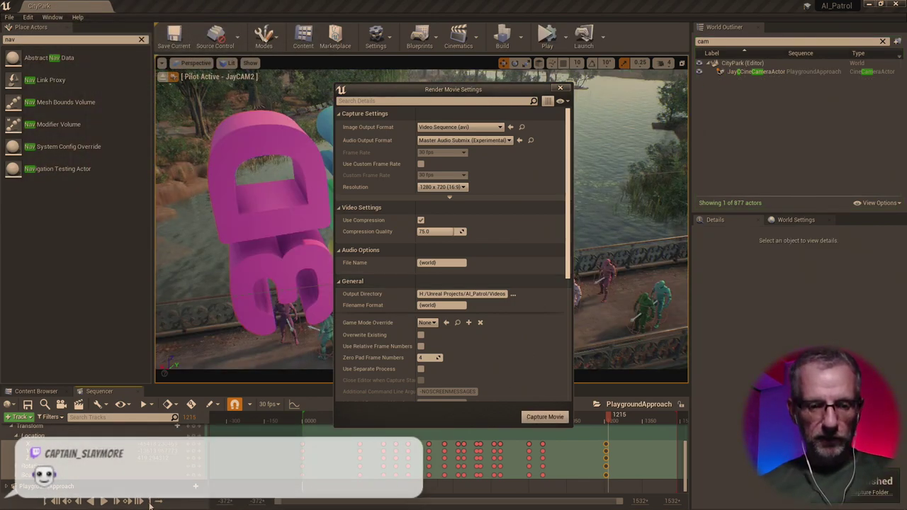
# - Rename the new CityPark.avi capture in Videos to CityPark v4.avi and play it
pyautogui.click(9, 507)
pyautogui.click(78, 508)
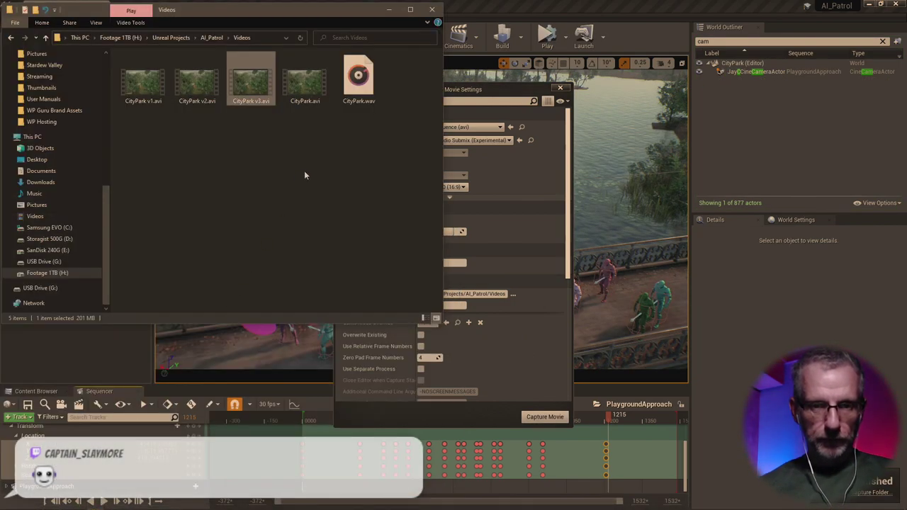
pyautogui.click(305, 79)
pyautogui.press('F2')
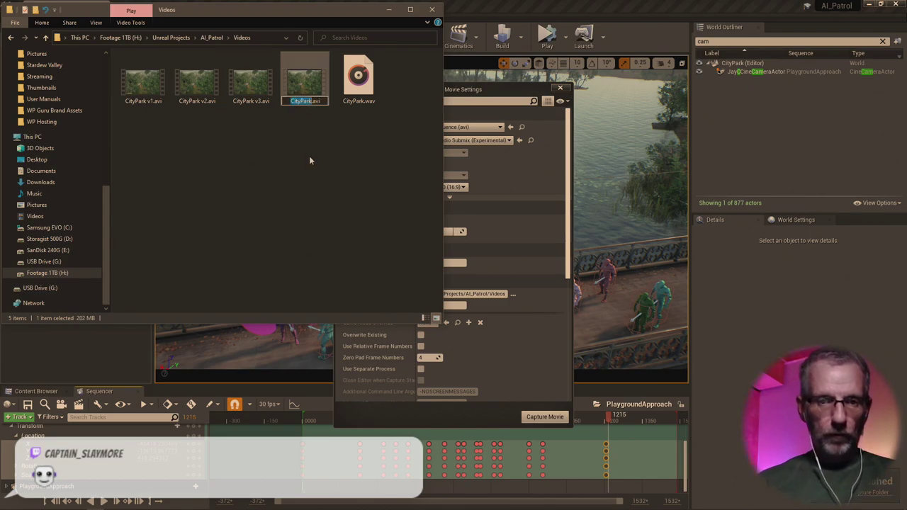
pyautogui.press('Right')
pyautogui.write('v4')
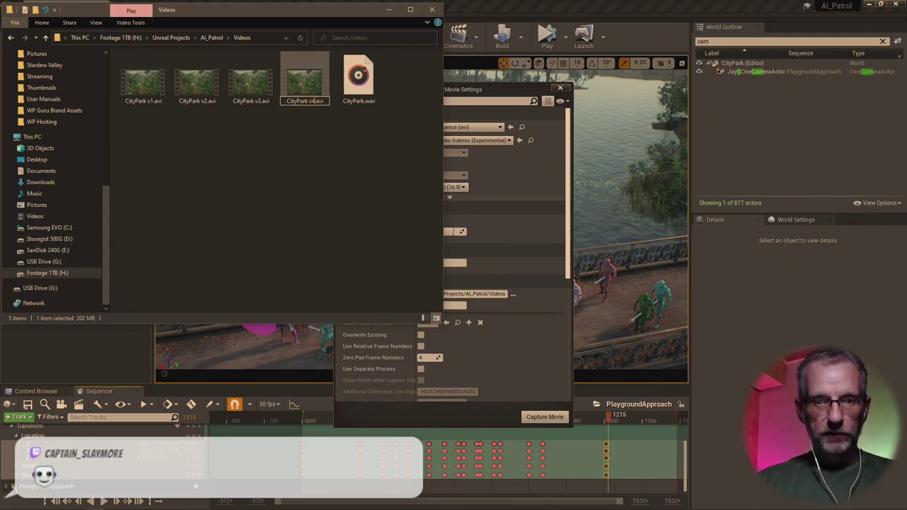
pyautogui.press('Return')
pyautogui.doubleClick(303, 84)
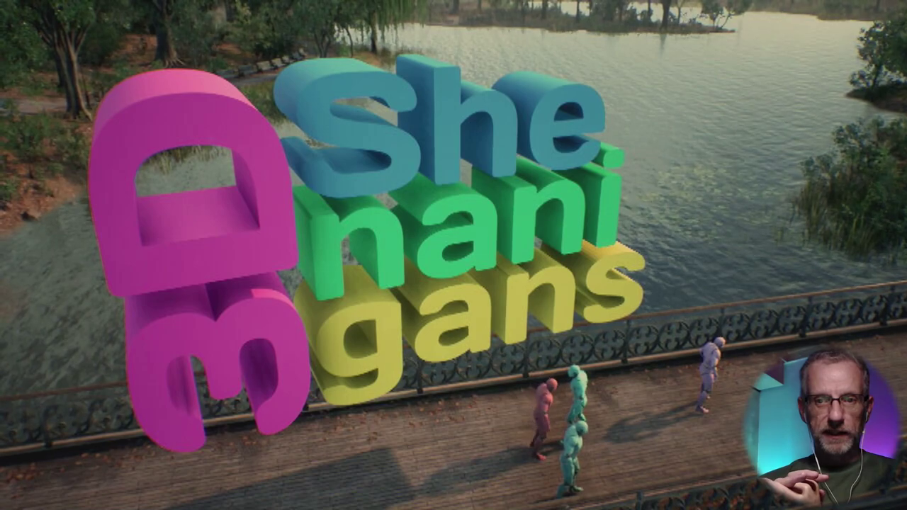
# - Pause CityPark v4, close Movies & TV, and return to the Unreal editor
pyautogui.press('space')
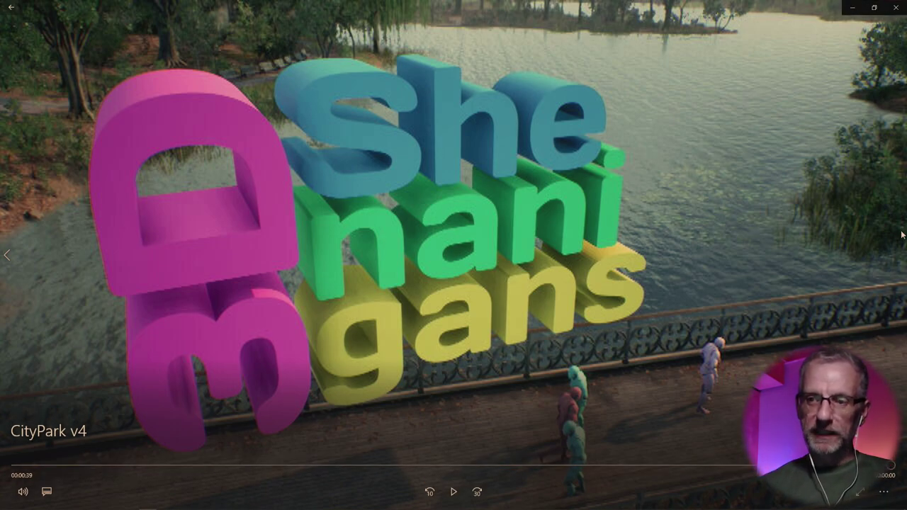
pyautogui.click(896, 7)
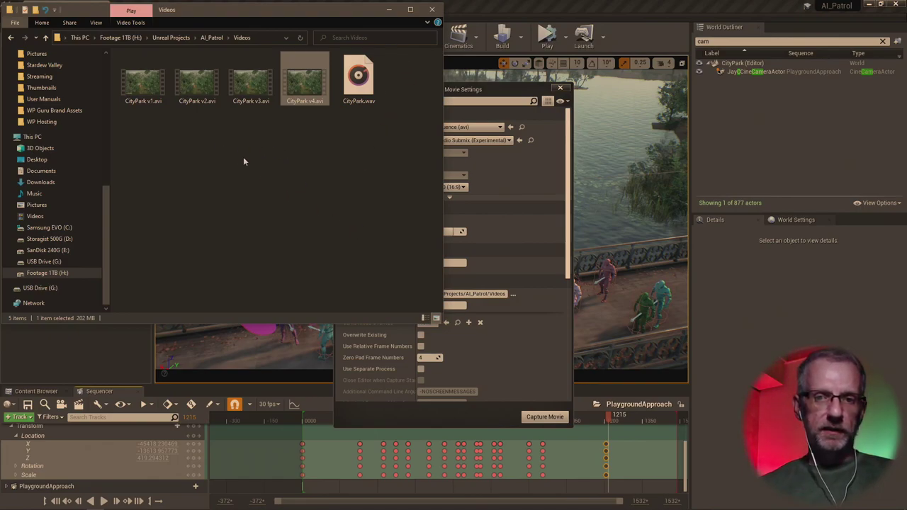
pyautogui.click(507, 198)
# - Set the capture to a PNG image sequence at a custom 60 fps and 3840 x 2160
pyautogui.click(500, 127)
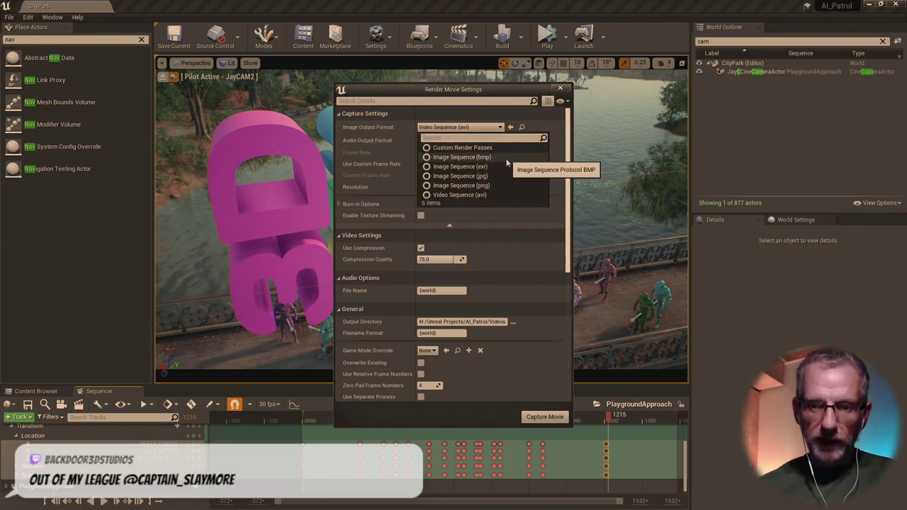
pyautogui.click(462, 186)
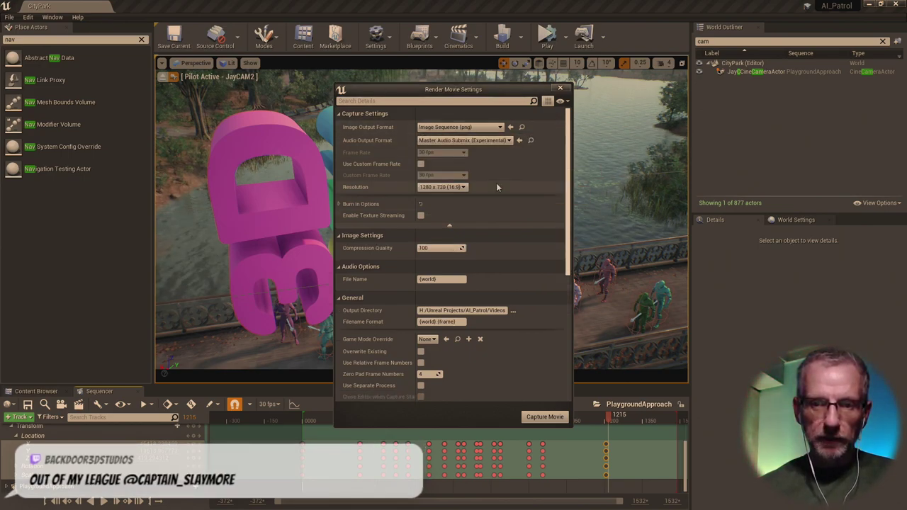
pyautogui.click(421, 164)
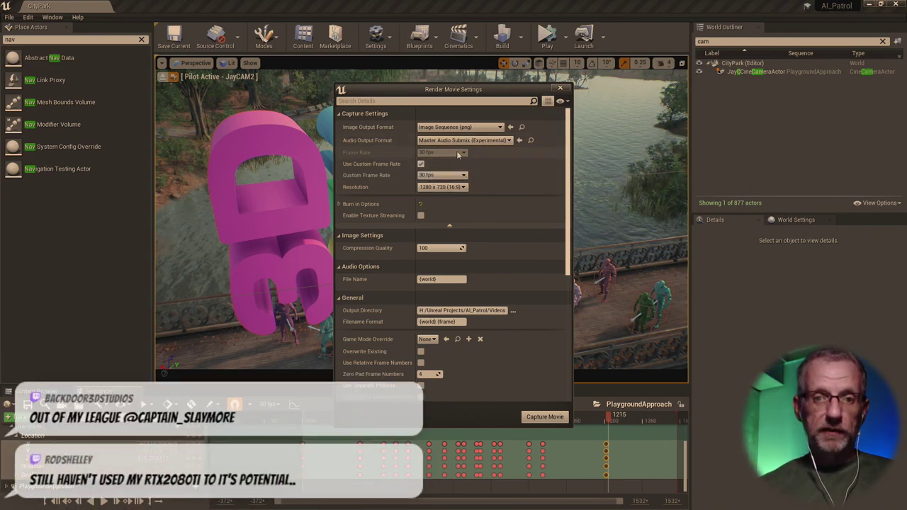
pyautogui.click(445, 175)
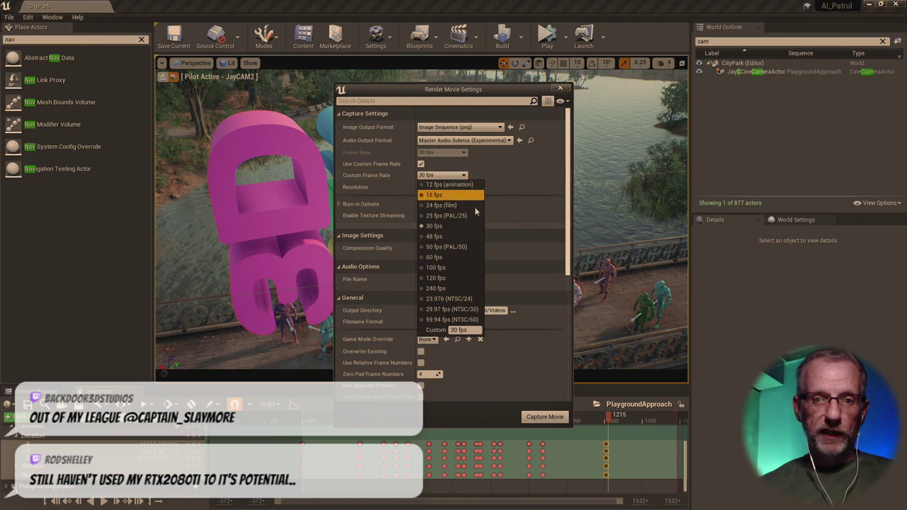
pyautogui.click(457, 257)
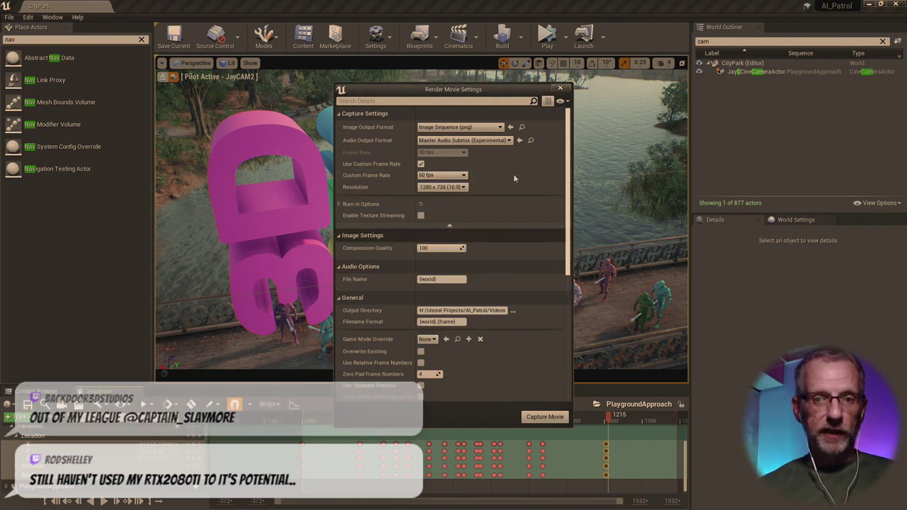
pyautogui.click(466, 188)
pyautogui.click(460, 231)
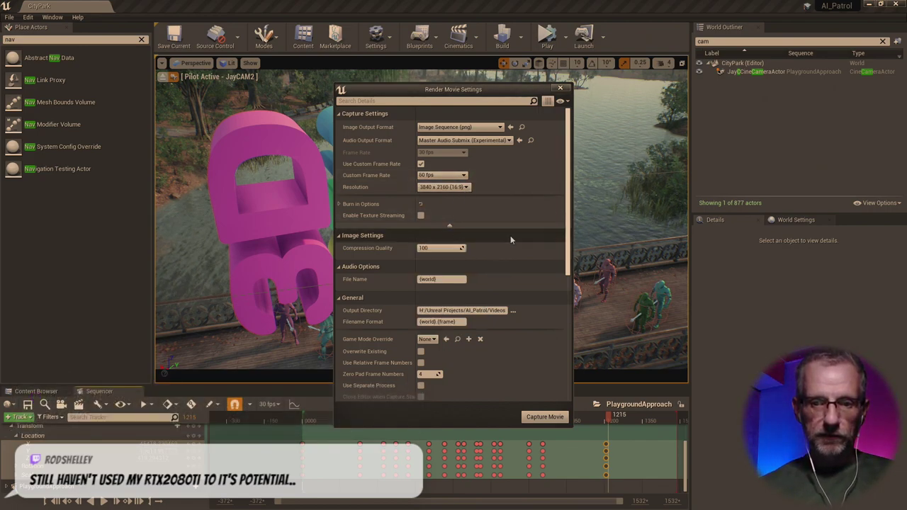
pyautogui.click(513, 311)
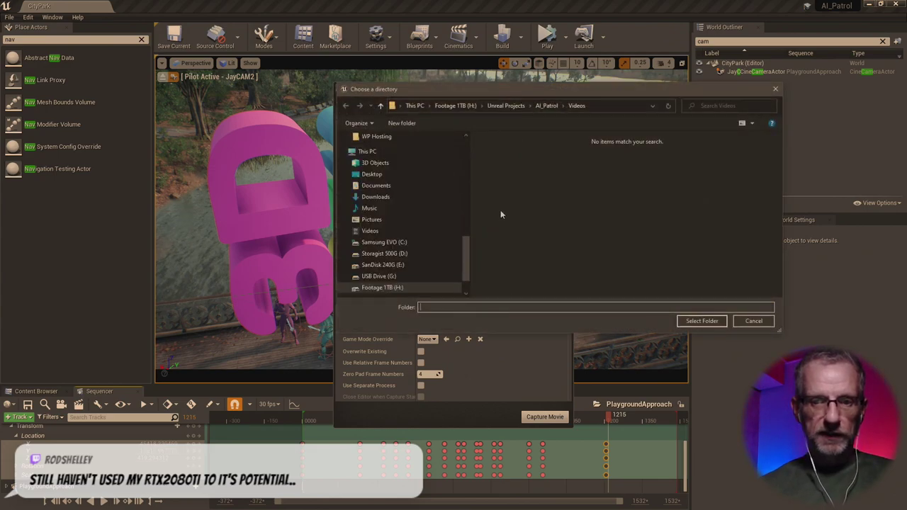
# - Create a '4K v5' folder in Videos, make it the output directory, and start capturing
pyautogui.rightClick(533, 182)
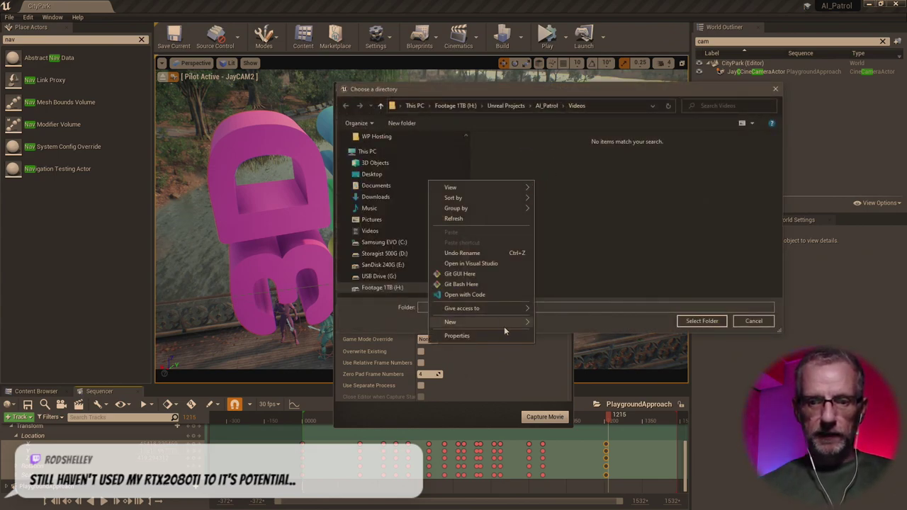
pyautogui.moveTo(504, 324)
pyautogui.click(548, 323)
pyautogui.write('4K v5')
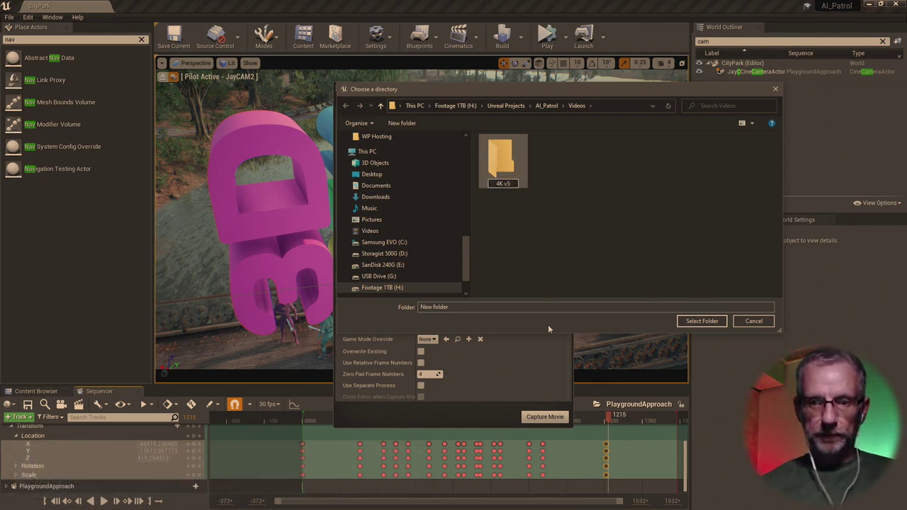
pyautogui.press('Return')
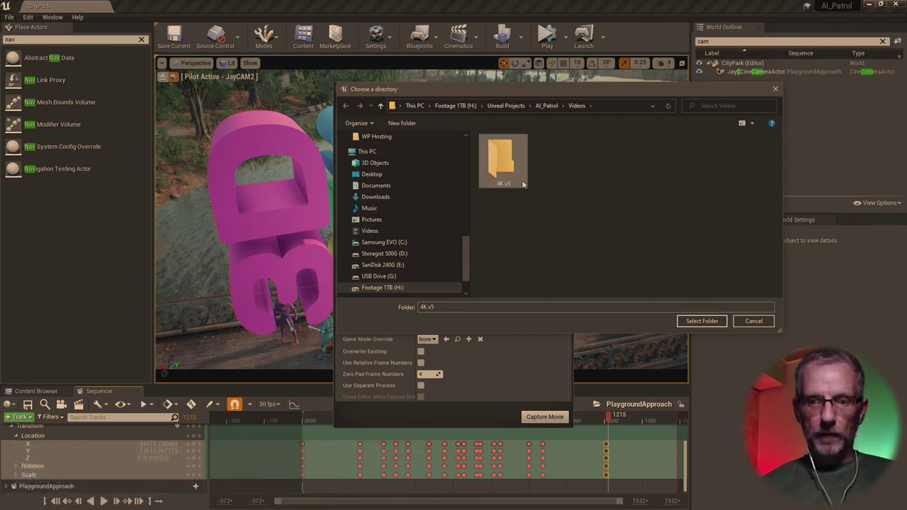
pyautogui.doubleClick(502, 162)
pyautogui.click(701, 321)
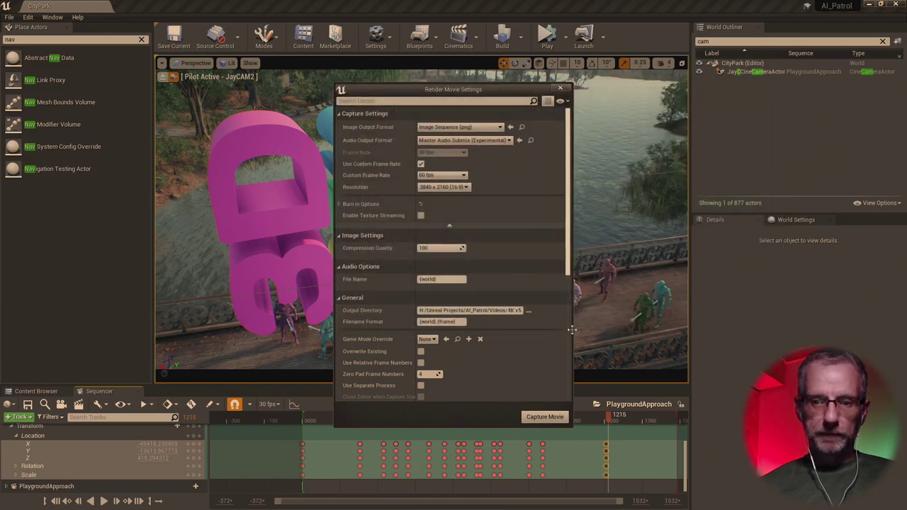
pyautogui.click(538, 418)
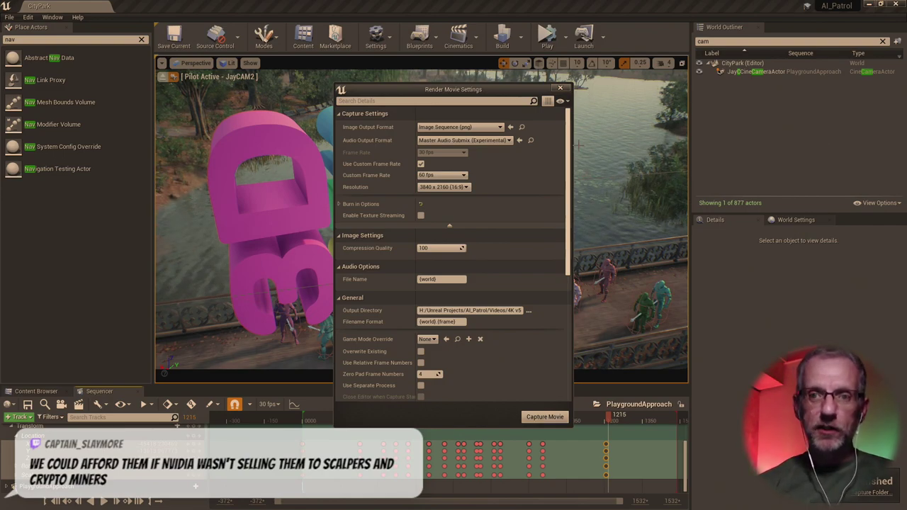
# - Close the Render Movie Settings window once capture finishes and minimise the Unreal editor
pyautogui.click(560, 88)
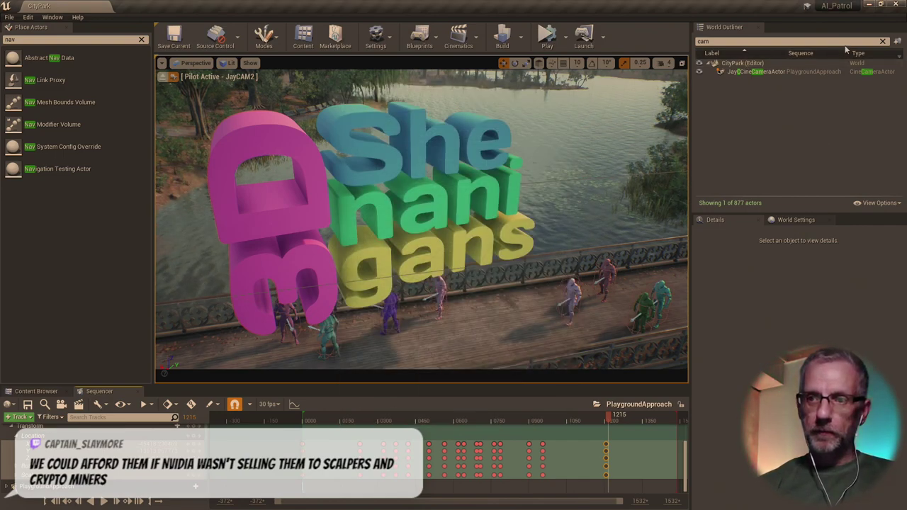
pyautogui.click(867, 6)
# - Minimise the browser, File Explorer and Epic Games Launcher, then restore the Epidemic Sound browser window
pyautogui.click(853, 7)
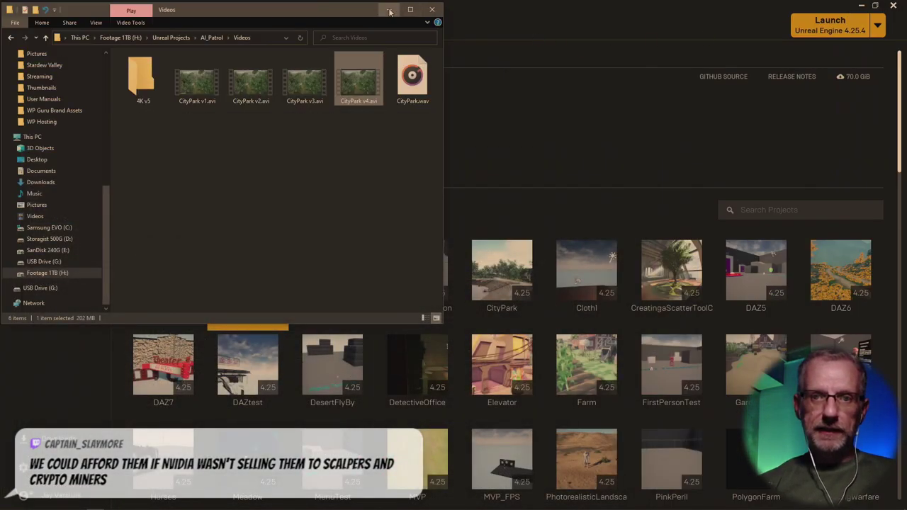
pyautogui.click(389, 9)
pyautogui.click(861, 5)
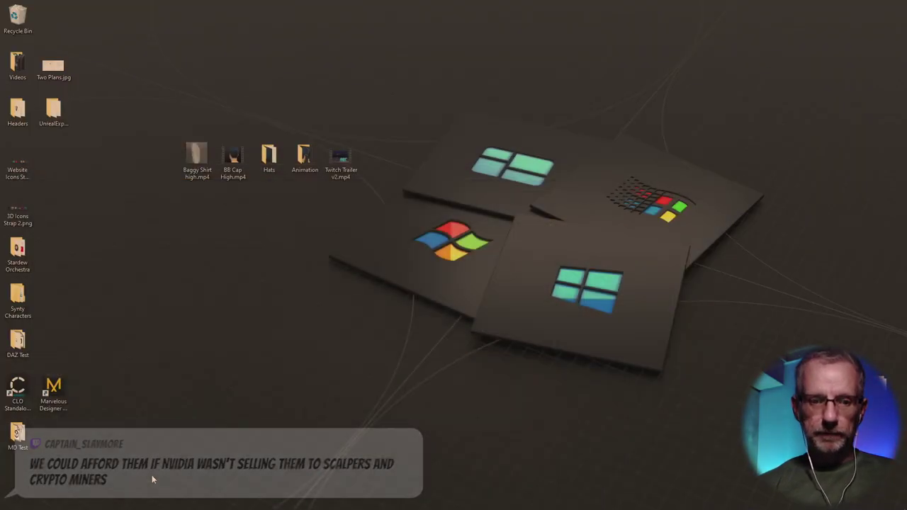
pyautogui.click(7, 504)
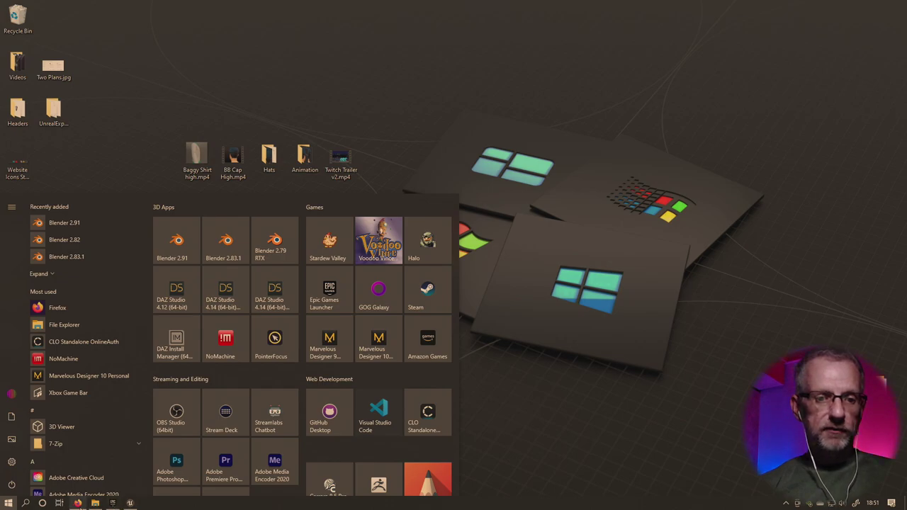
pyautogui.click(78, 504)
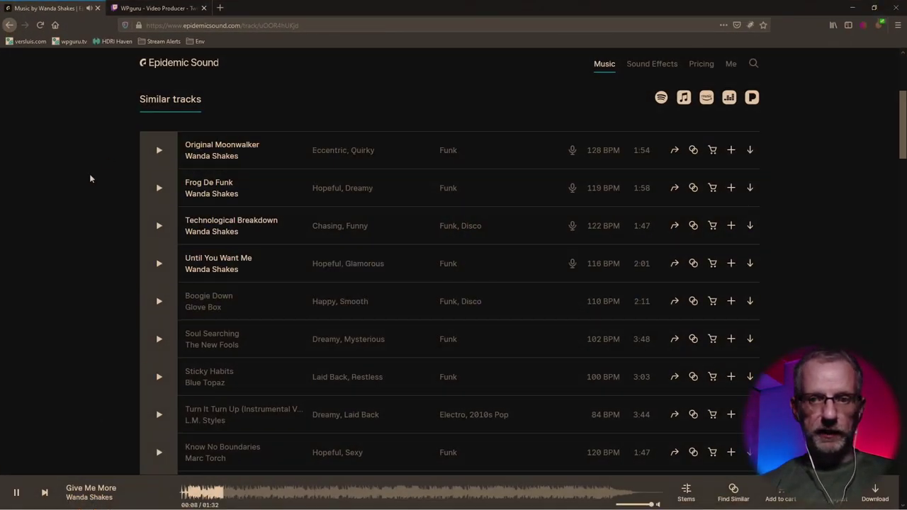
# - Play Tipsy Hunter from the saved Dreamy Beats playlist, then minimise the browser
pyautogui.scroll(3, 90, 178)
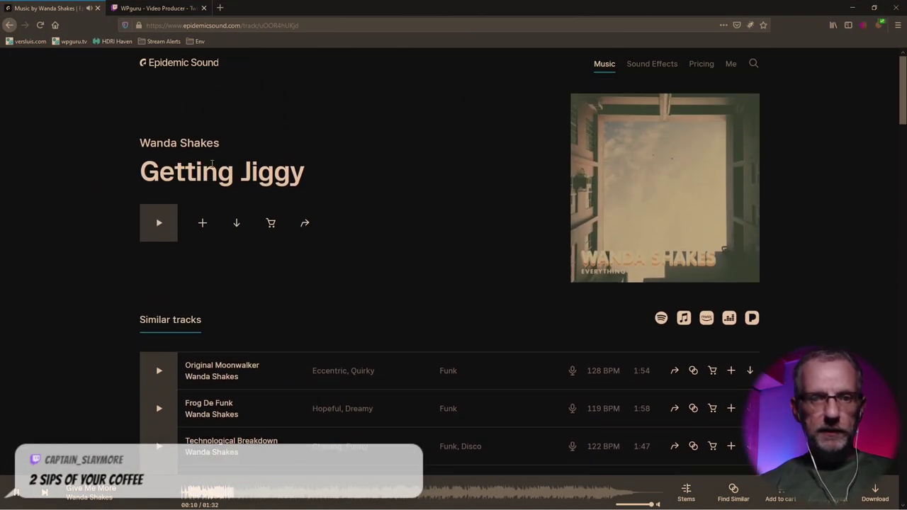
pyautogui.click(731, 66)
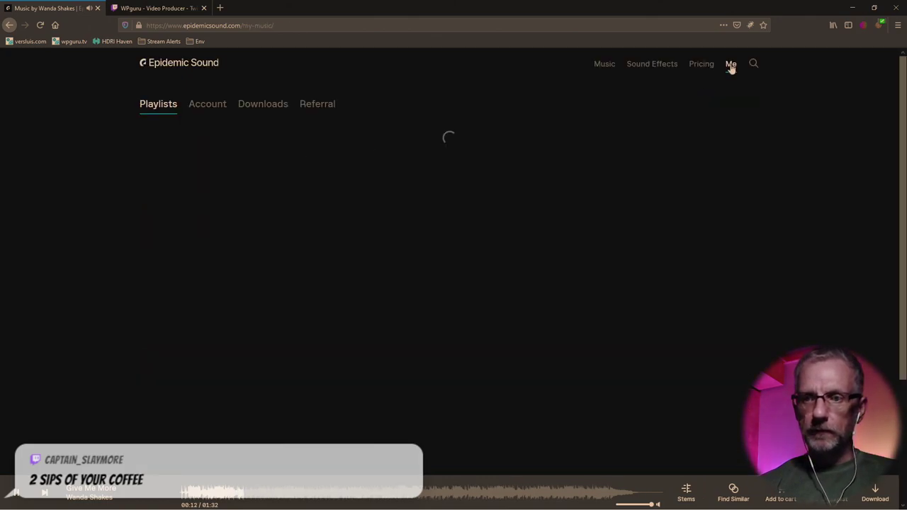
pyautogui.click(190, 256)
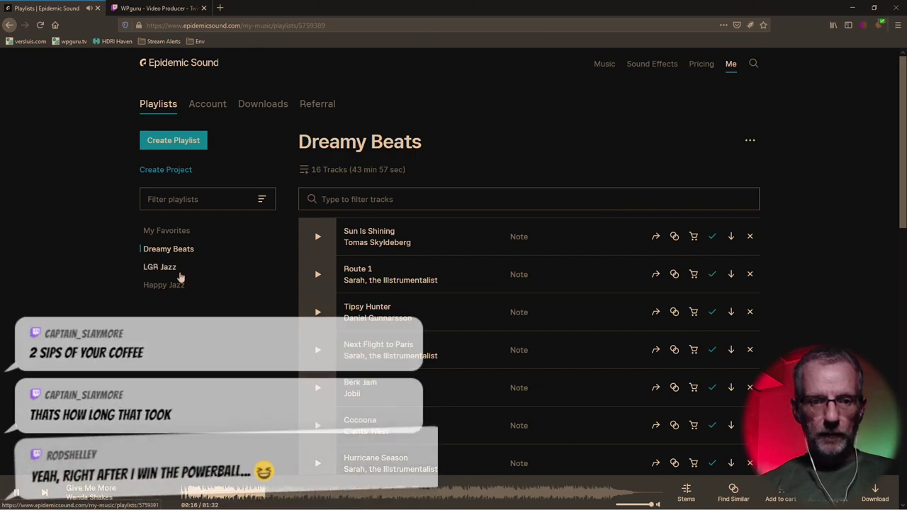
pyautogui.click(318, 313)
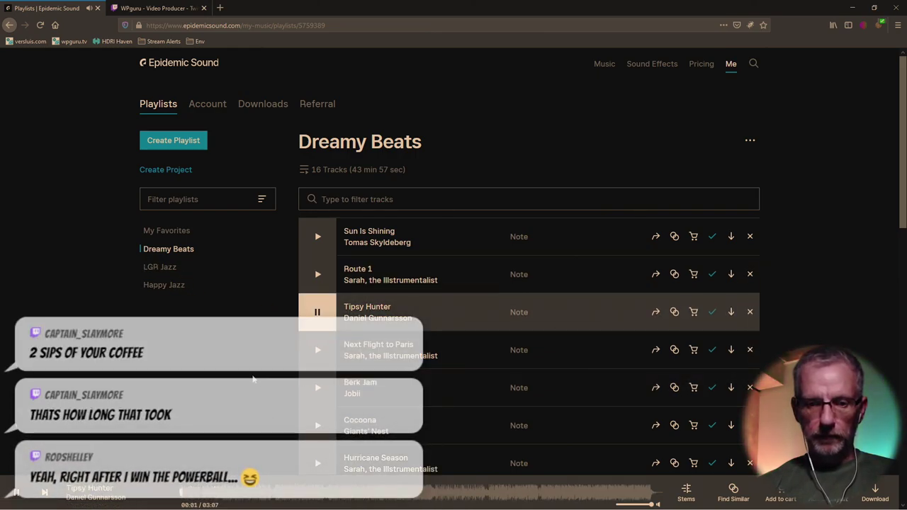
pyautogui.click(854, 9)
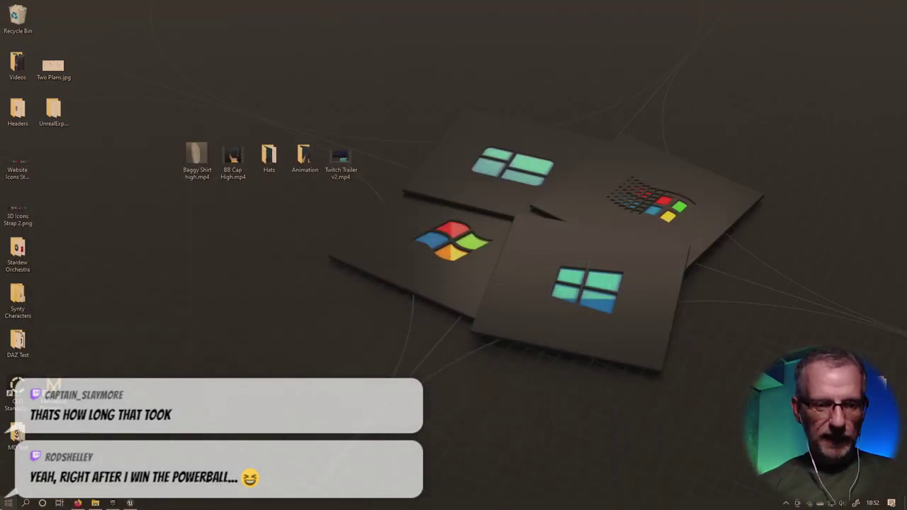
# - Launch Premiere Pro 2020 from the Start menu and begin a New Project
pyautogui.click(9, 505)
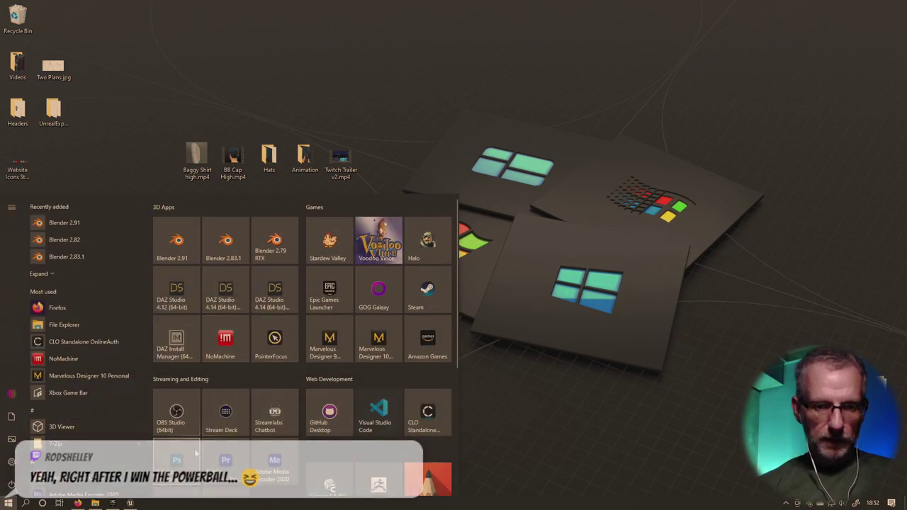
pyautogui.click(247, 462)
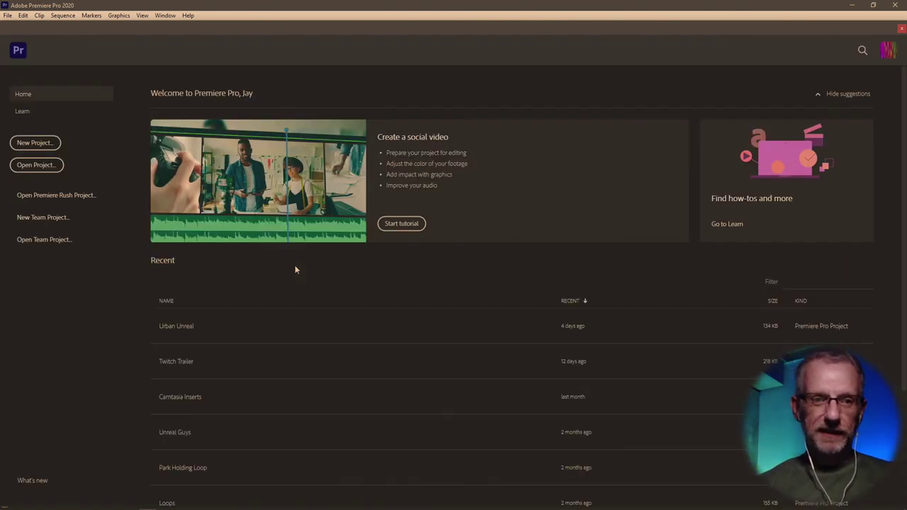
pyautogui.click(32, 143)
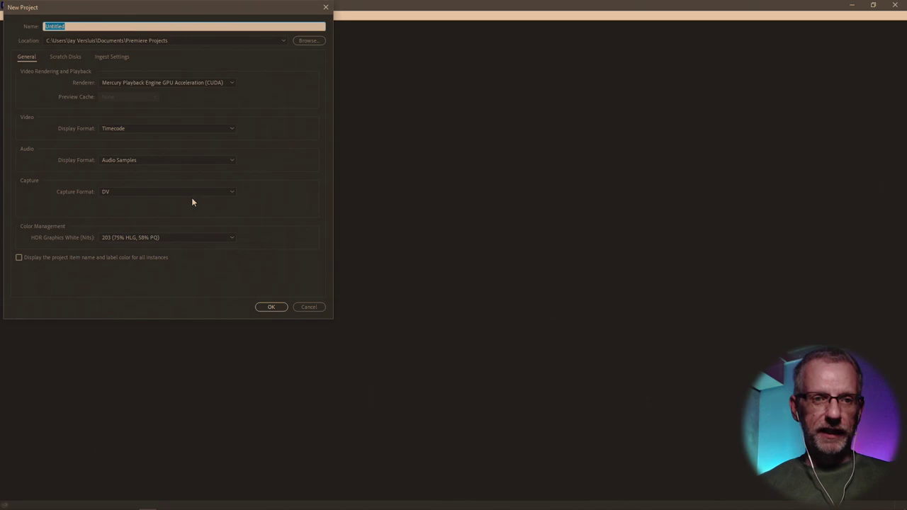
# - Cancel the new project, open the recent Urban Unreal project, and add a new bin
pyautogui.click(310, 307)
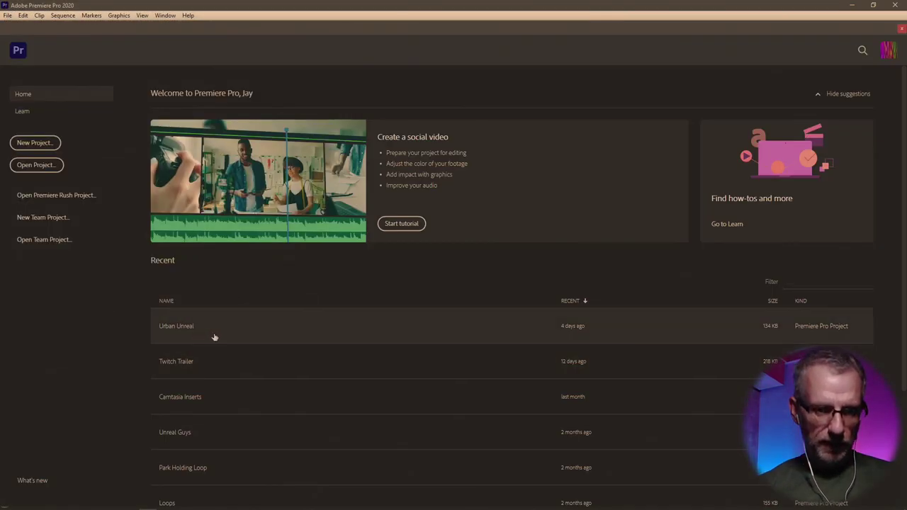
pyautogui.click(215, 334)
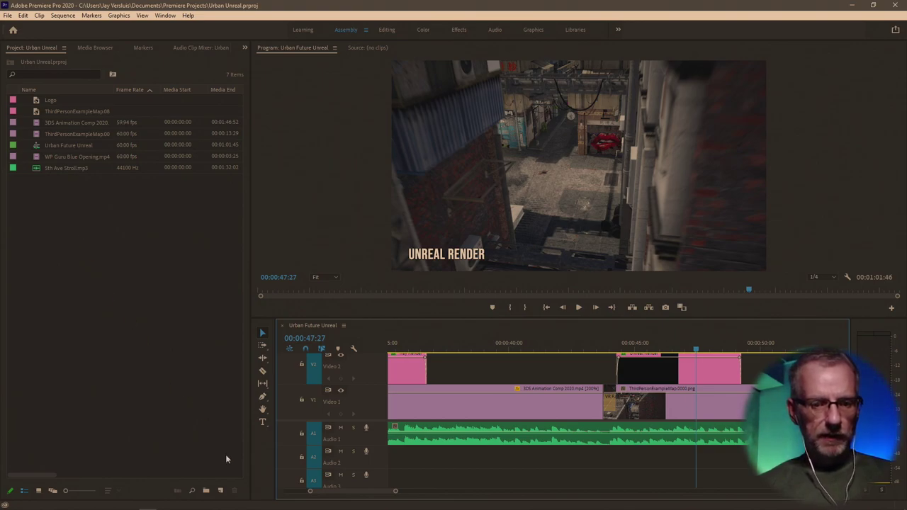
pyautogui.click(205, 490)
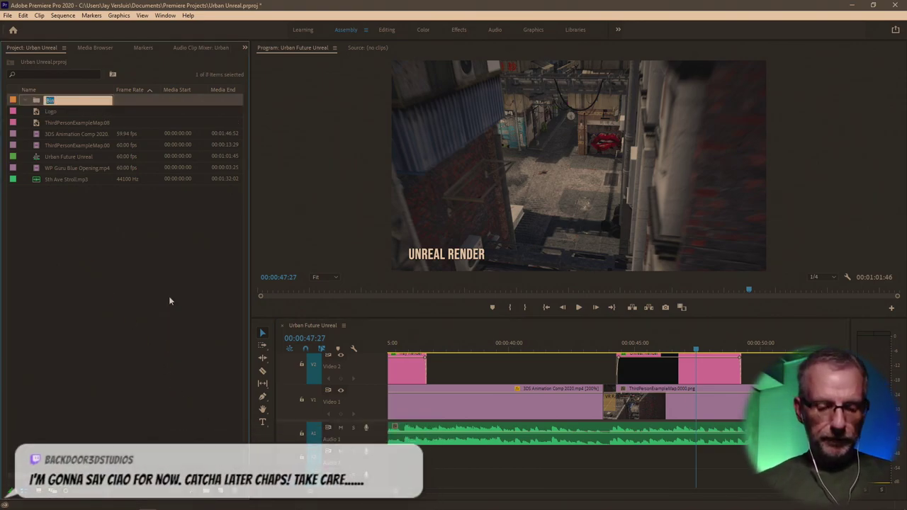
# - Name the bin 'Urban Future', move Logo through 5th Ave Stroll.mp3 into it, and collapse it
pyautogui.press('BackSpace')
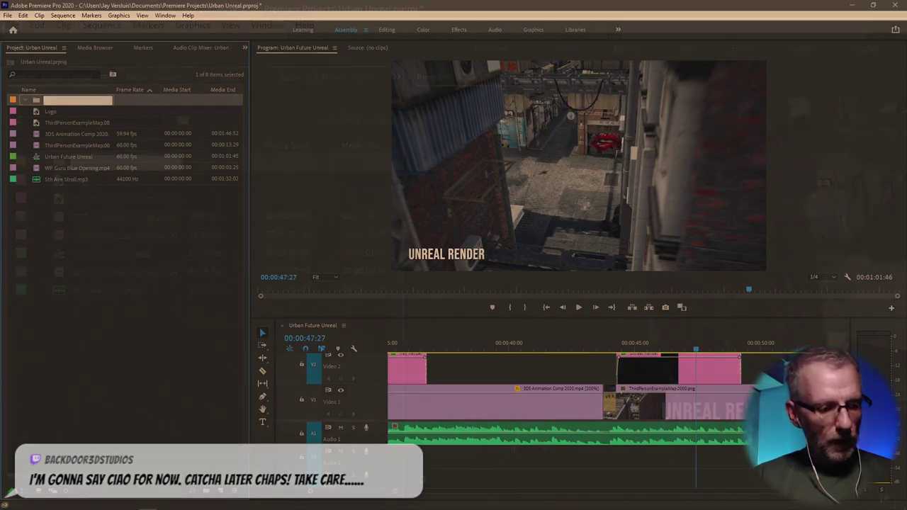
pyautogui.write('Urban Future')
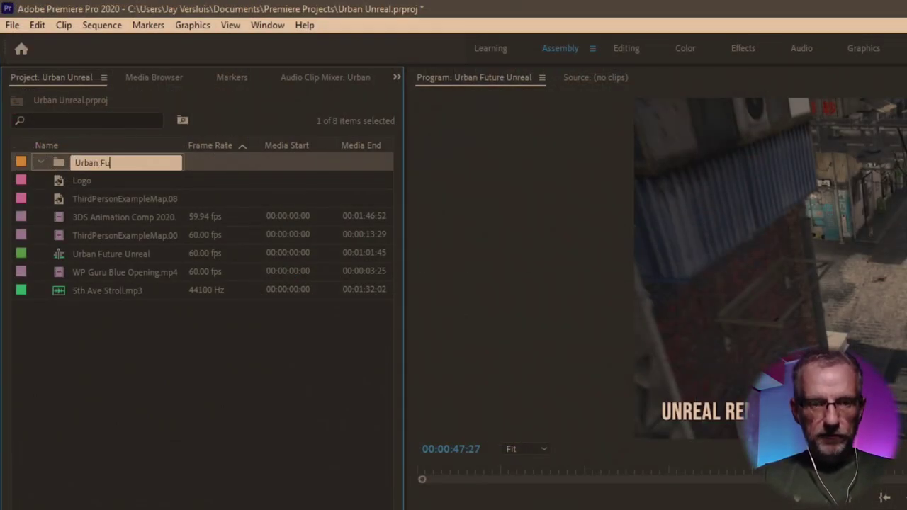
pyautogui.press('Tab')
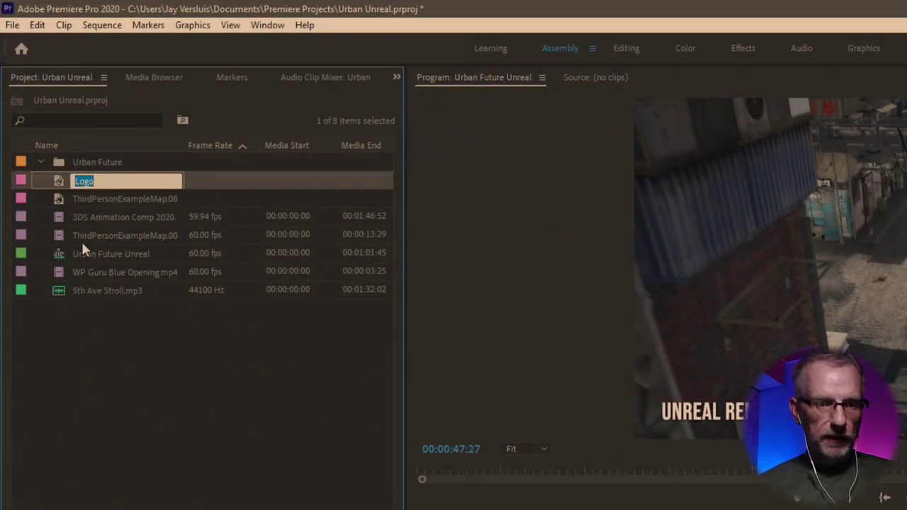
pyautogui.keyDown('shift'); pyautogui.click(68, 291); pyautogui.keyUp('shift')
pyautogui.moveTo(69, 290); pyautogui.dragTo(76, 162)
pyautogui.click(41, 162)
# - Open the Import dialog and browse to H:\Unreal Projects\AI_Patrol\Videos\4K v5
pyautogui.rightClick(102, 268)
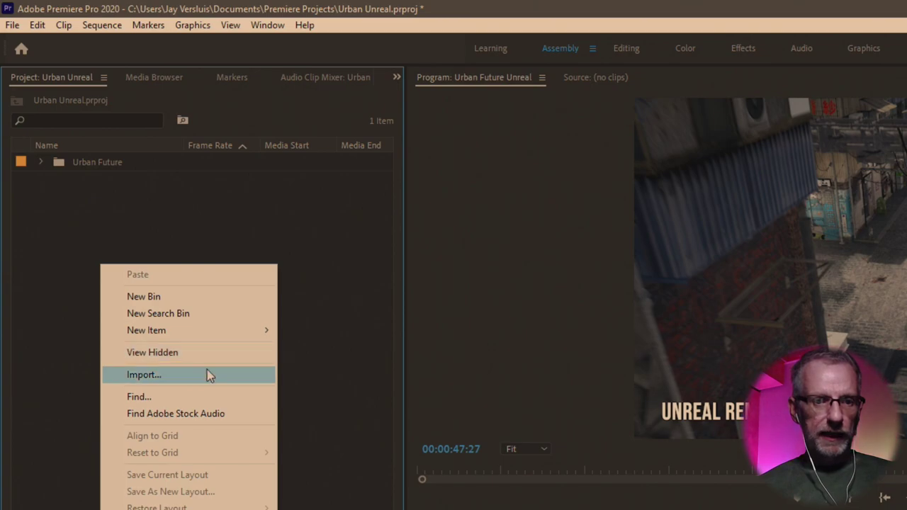
pyautogui.click(207, 375)
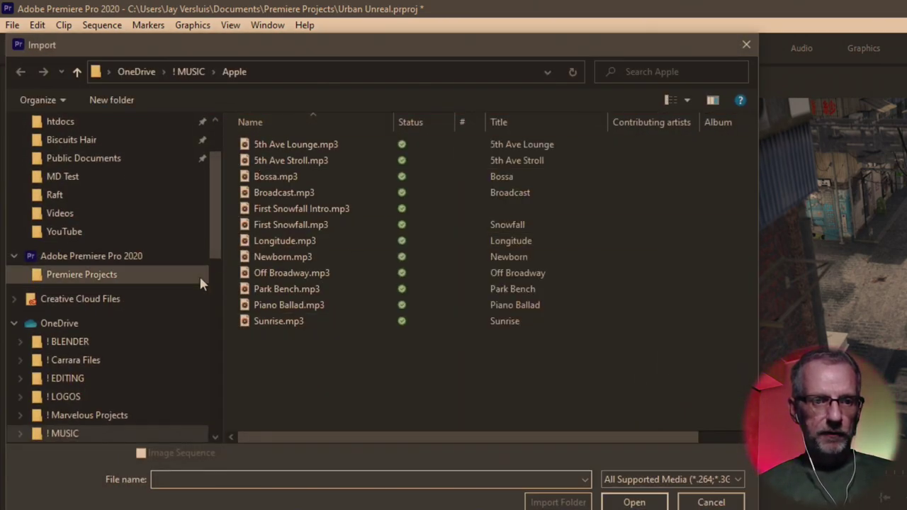
pyautogui.scroll(-8, 199, 276)
pyautogui.scroll(-3, 160, 291)
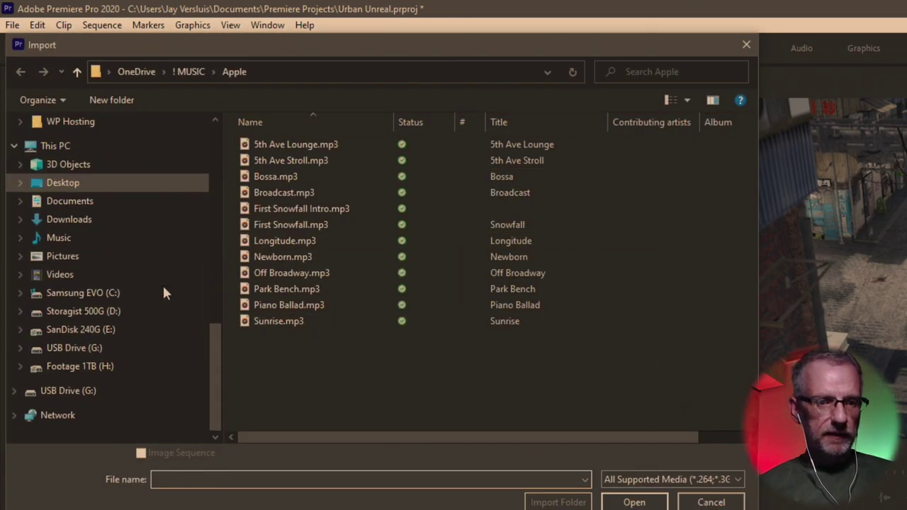
pyautogui.click(123, 365)
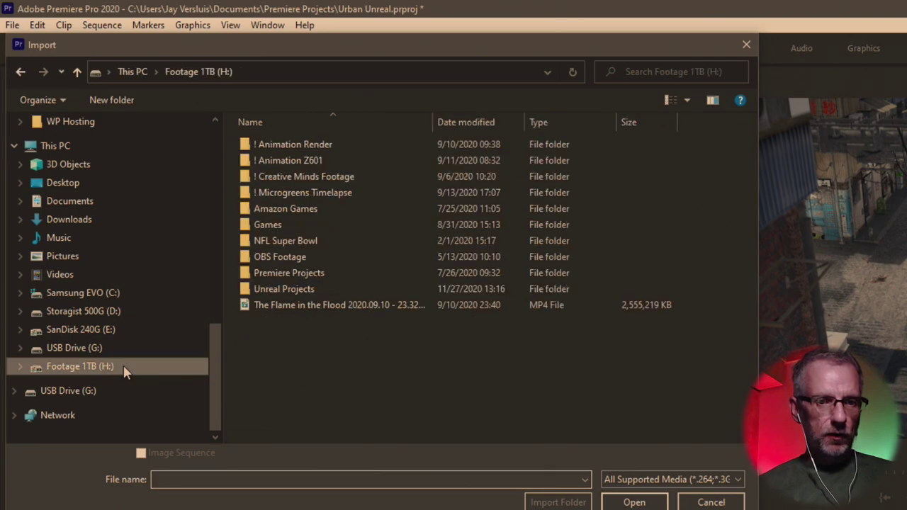
pyautogui.doubleClick(300, 289)
pyautogui.doubleClick(311, 182)
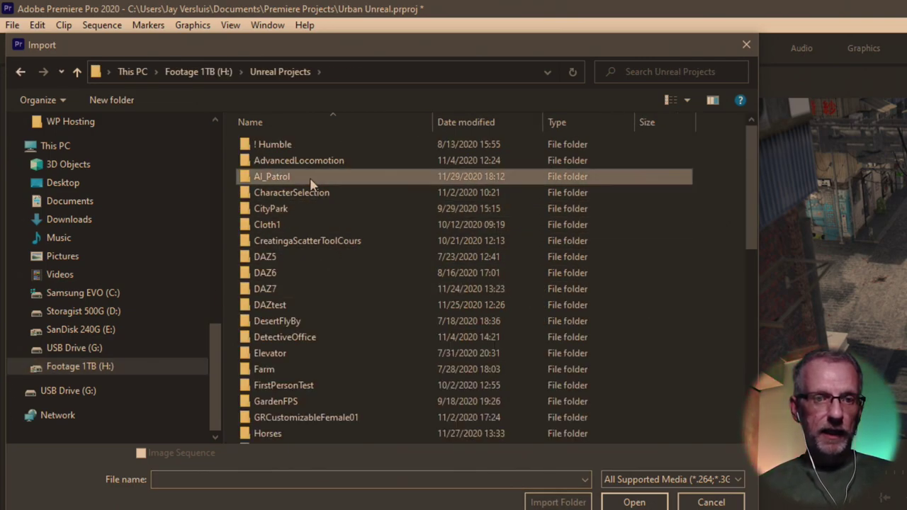
pyautogui.doubleClick(293, 224)
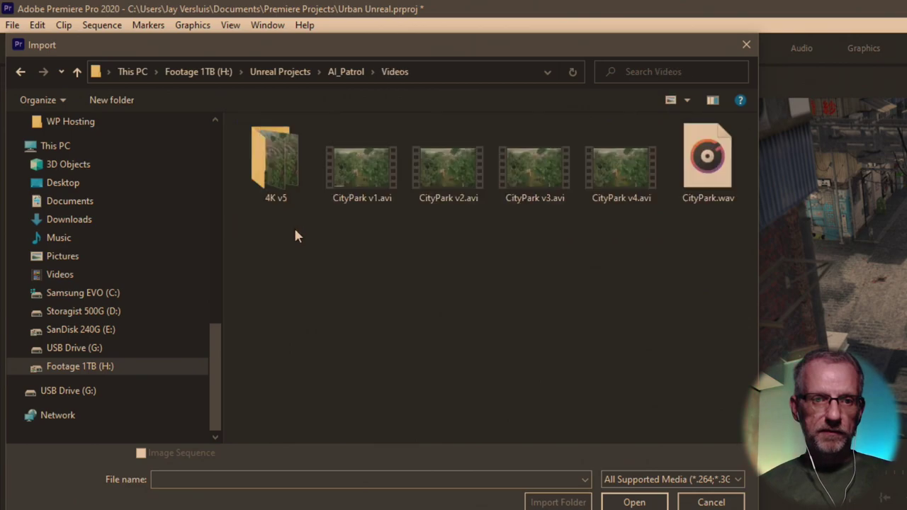
pyautogui.doubleClick(285, 188)
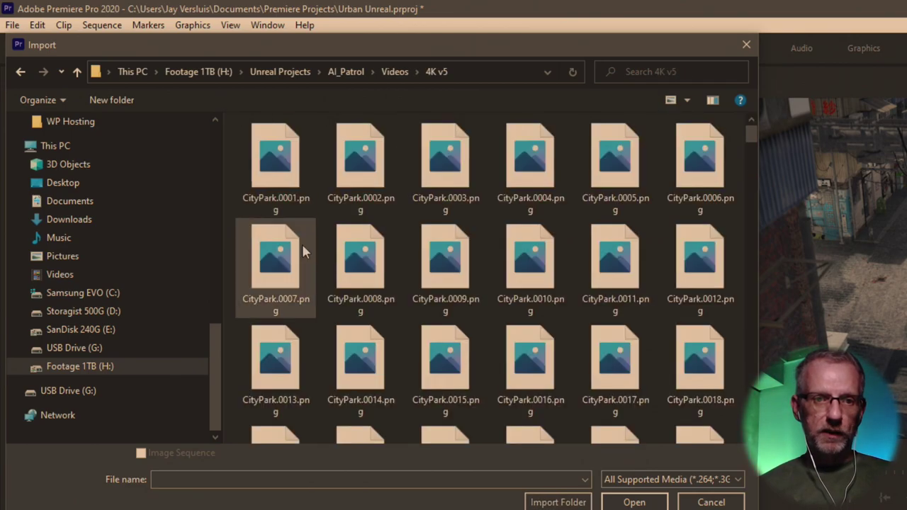
# - Import CityPark.0001.png with Image Sequence ticked as a single clip
pyautogui.click(276, 148)
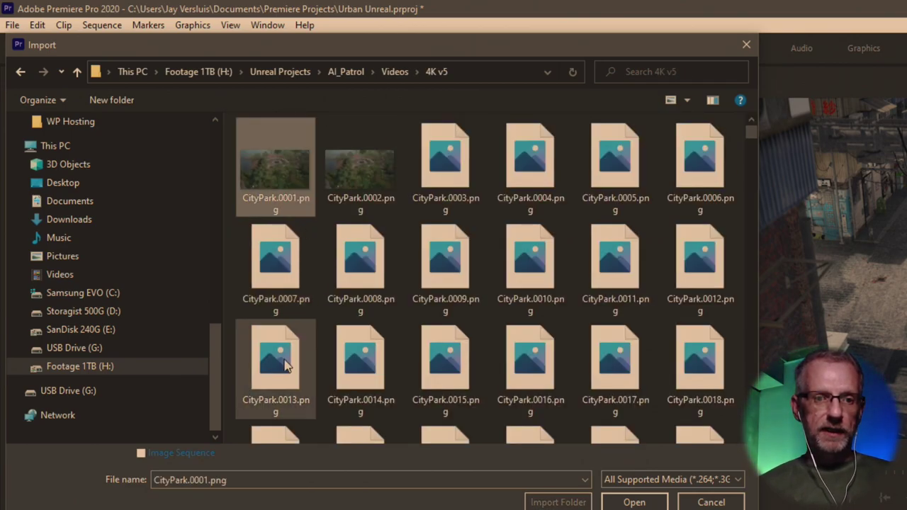
pyautogui.click(141, 454)
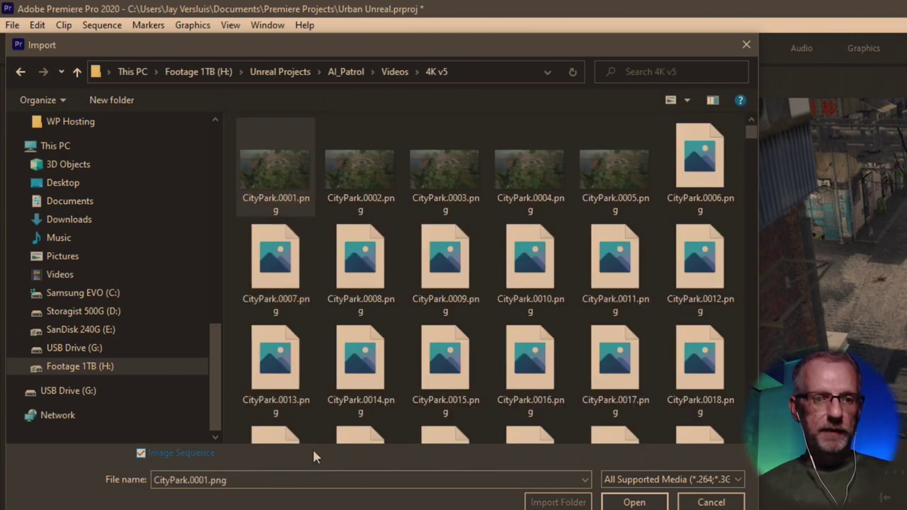
pyautogui.click(634, 502)
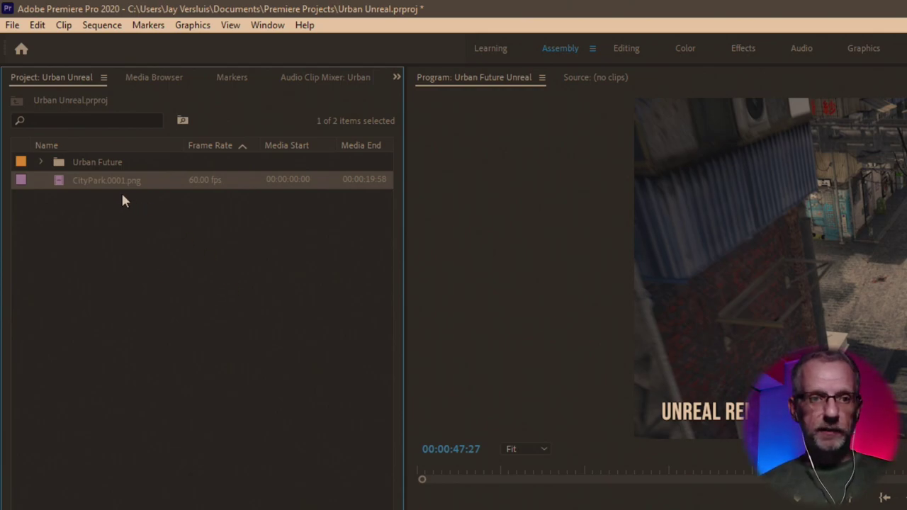
pyautogui.rightClick(58, 179)
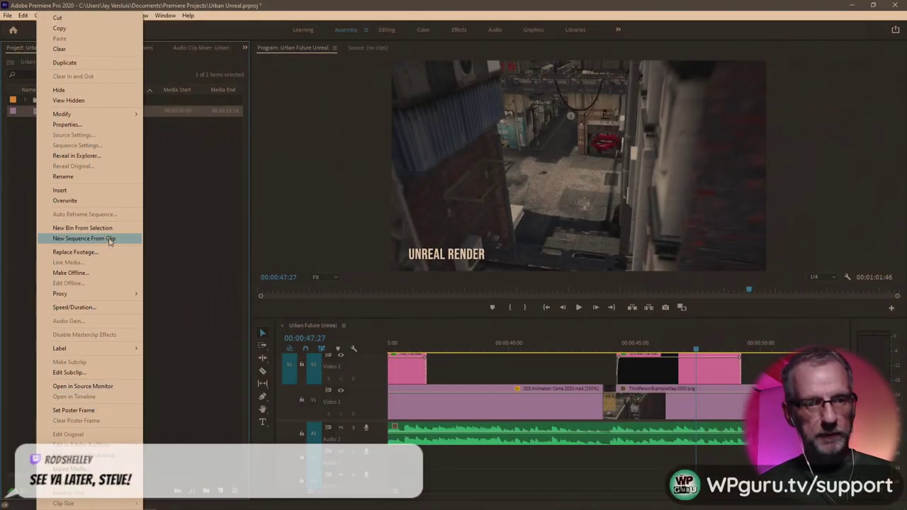
# - Create a CityPark.0001 sequence from the clip and scrub through its footage
pyautogui.click(109, 238)
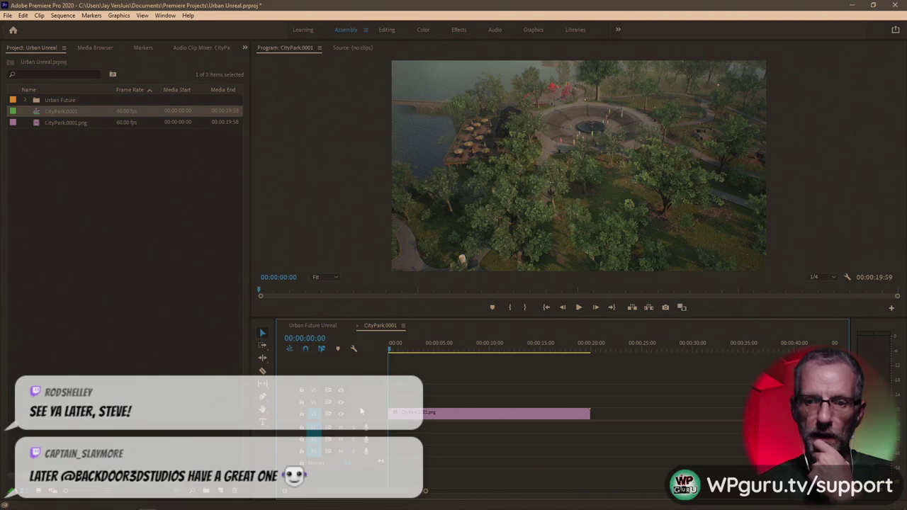
pyautogui.moveTo(408, 357); pyautogui.dragTo(564, 352)
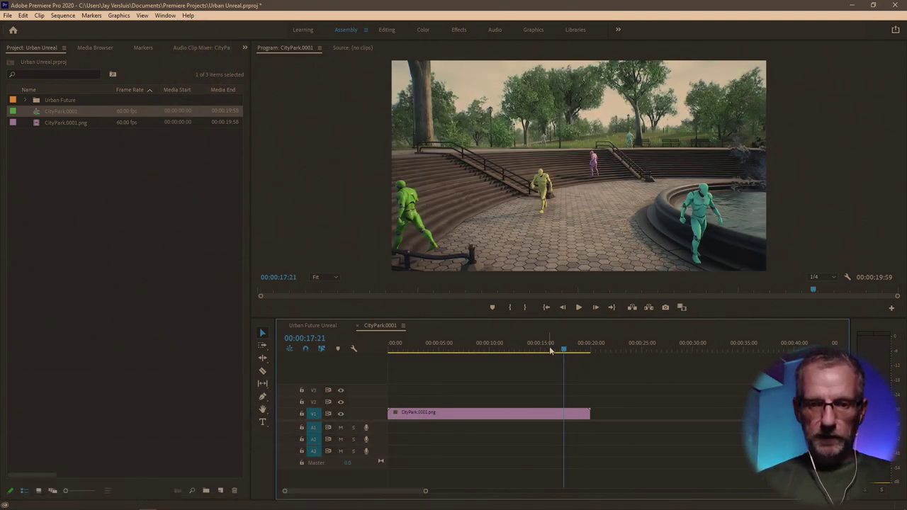
pyautogui.click(60, 112)
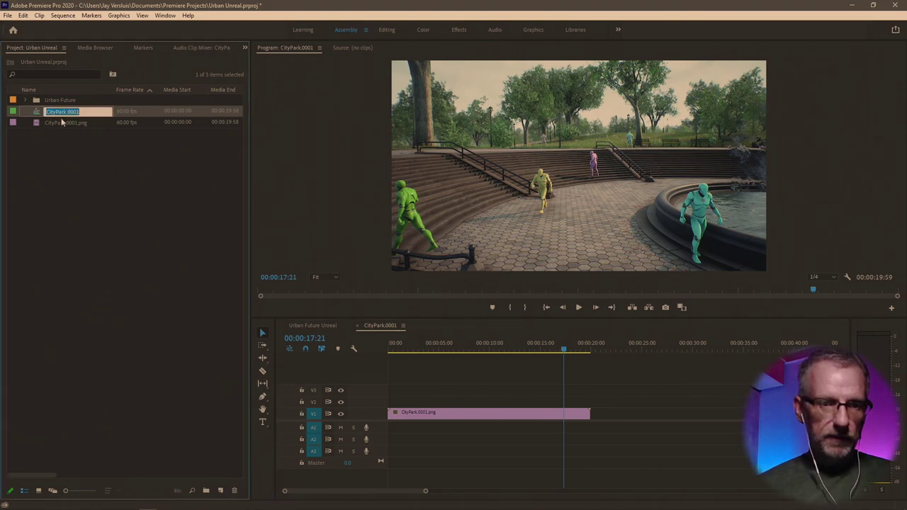
# - Rename the CityPark.0001 sequence to 'CityPark v5' and leave the png clip's name unchanged
pyautogui.press('Right')
pyautogui.press('BackSpace')
pyautogui.press('BackSpace')
pyautogui.press('BackSpace')
pyautogui.press('BackSpace')
pyautogui.press('BackSpace')
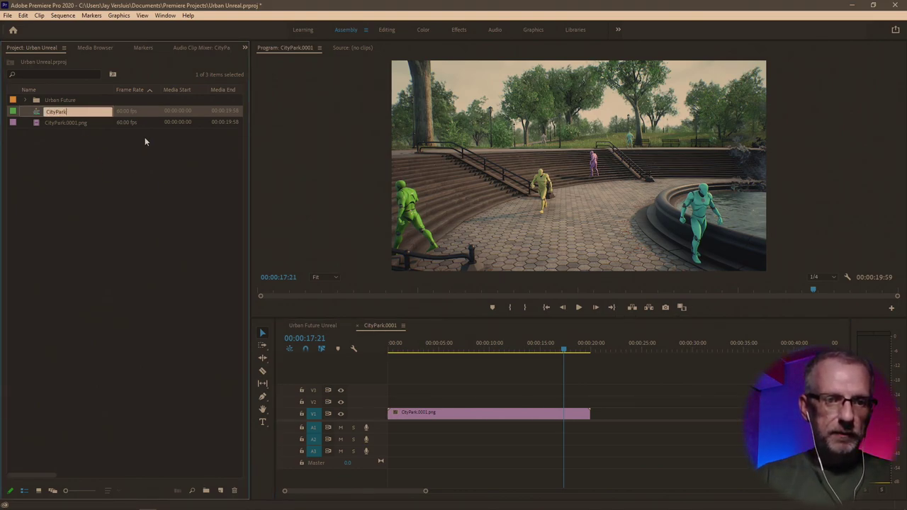
pyautogui.write('v5')
pyautogui.press('Tab')
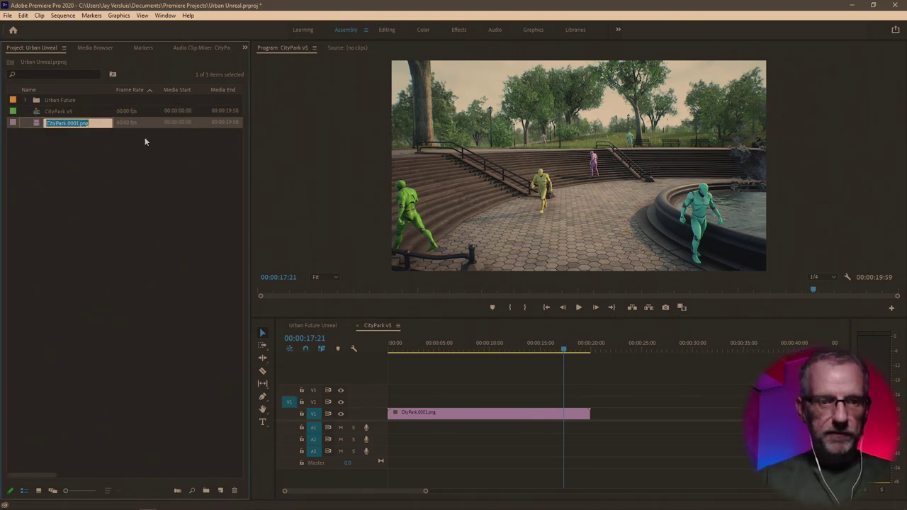
pyautogui.click(55, 113)
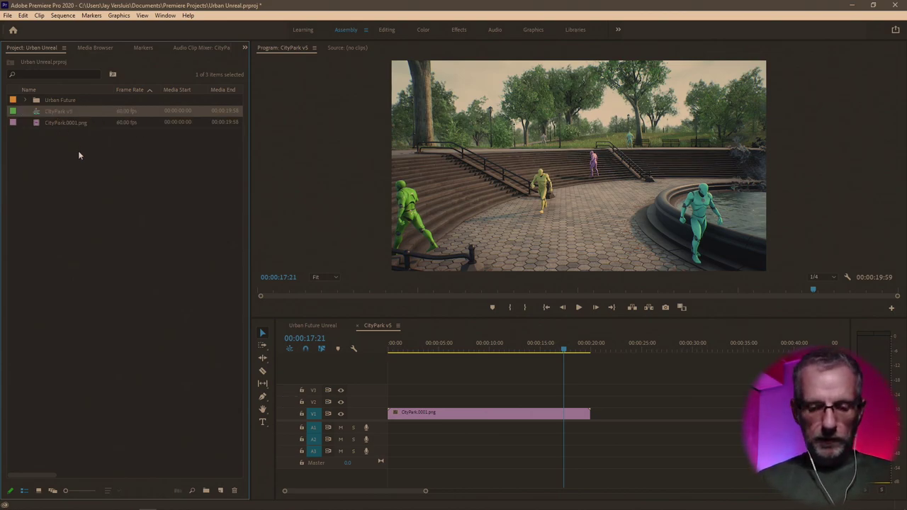
# - Open Export Settings for CityPark v5 and set the width to 1920 so height links to 1080
pyautogui.click(379, 325)
pyautogui.hotkey('ctrl', 'm')
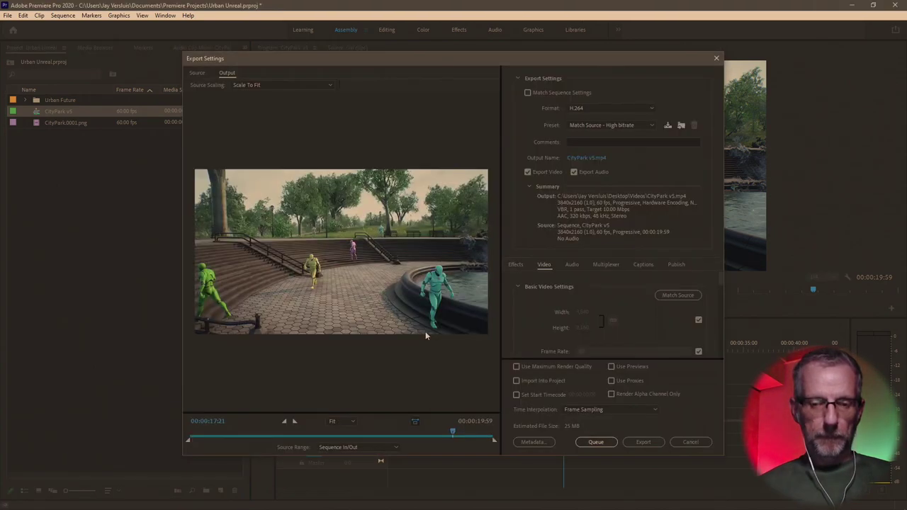
pyautogui.moveTo(450, 62); pyautogui.dragTo(337, 52)
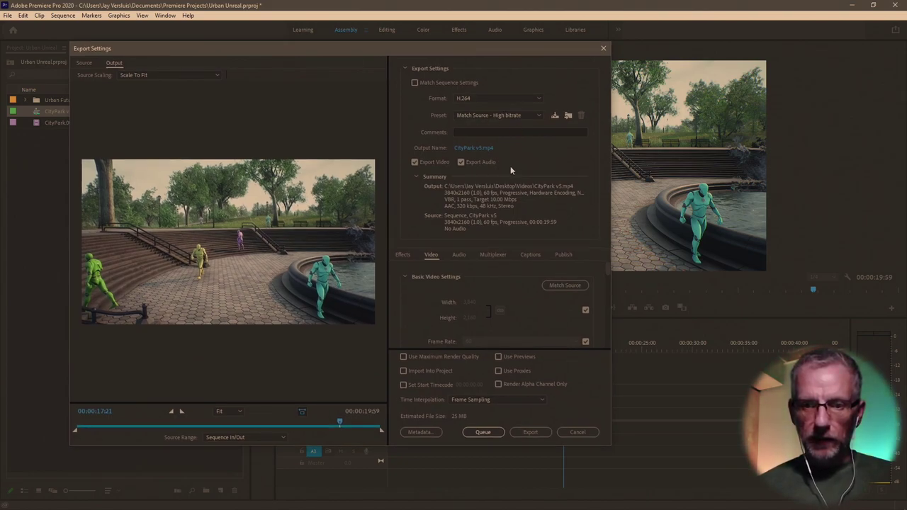
pyautogui.click(586, 312)
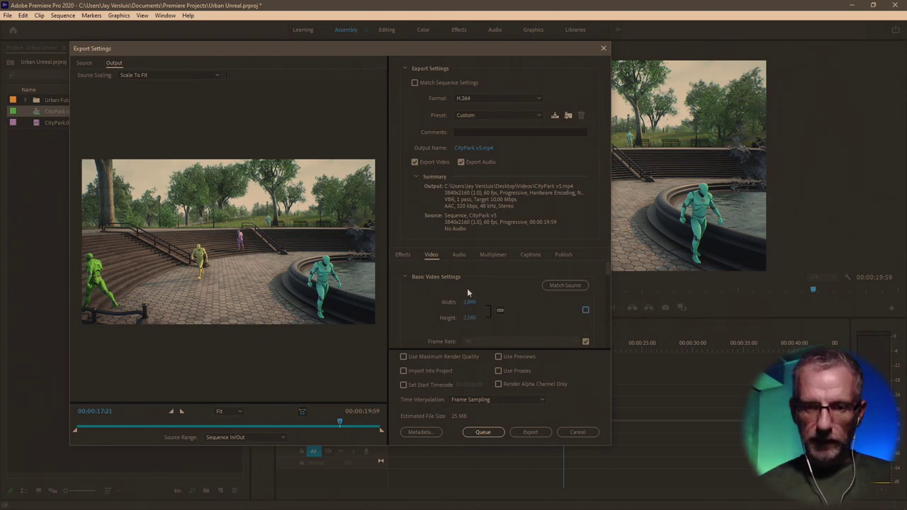
pyautogui.click(468, 302)
pyautogui.write('1920')
pyautogui.press('Return')
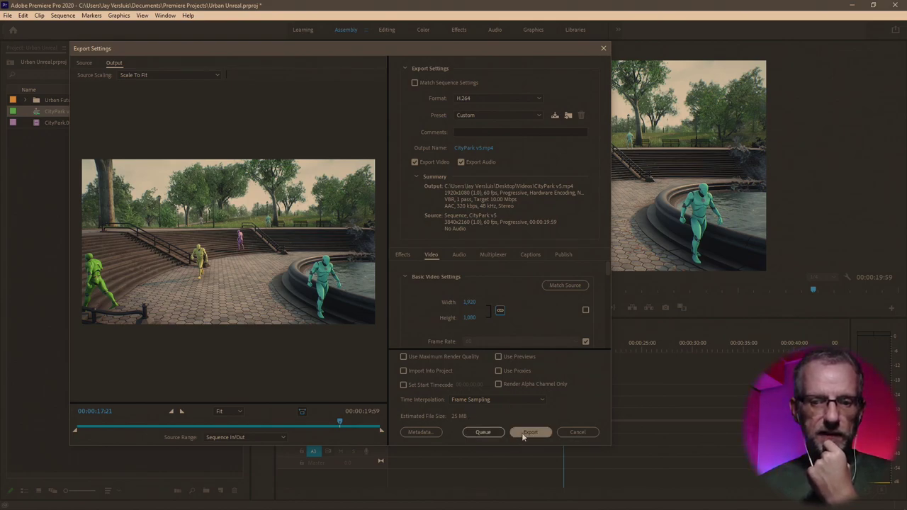
# - Save the export to H:\Unreal Projects\AI_Patrol\Videos and start encoding CityPark v5.mp4
pyautogui.click(475, 147)
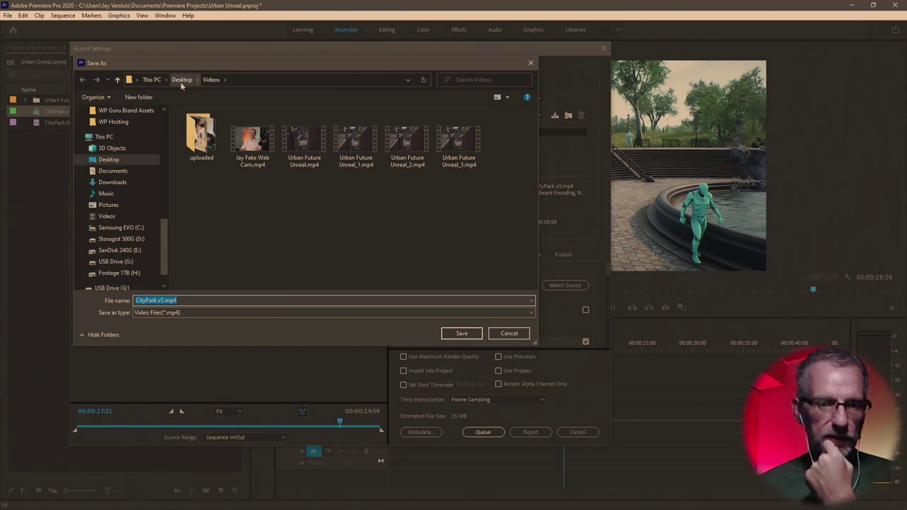
pyautogui.scroll(-1, 134, 212)
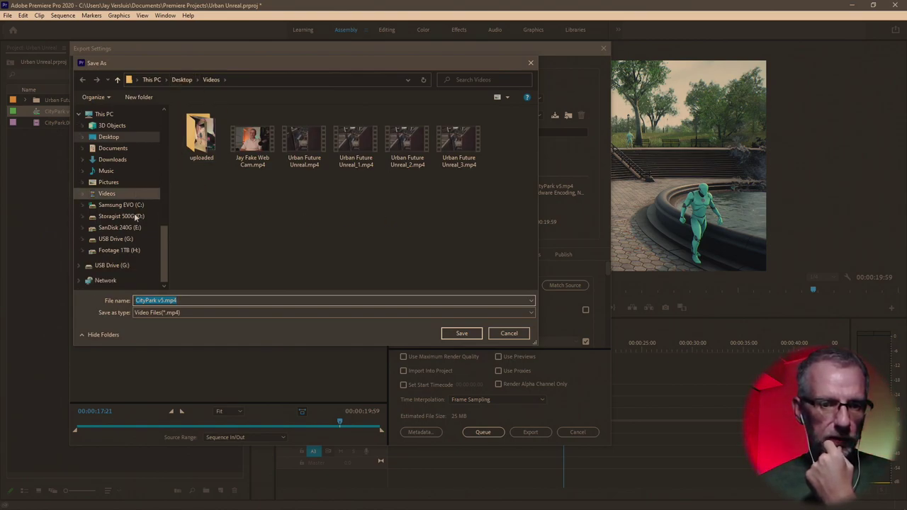
pyautogui.click(121, 251)
pyautogui.click(253, 214)
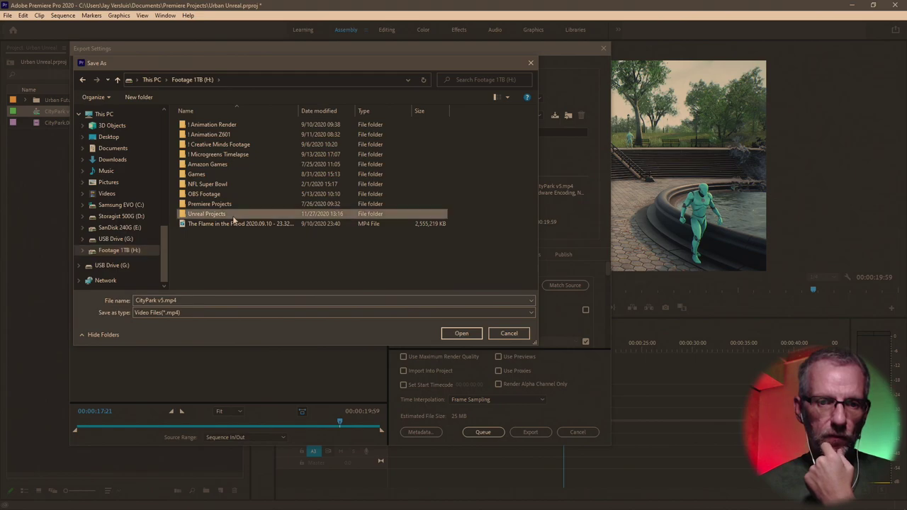
pyautogui.click(221, 214)
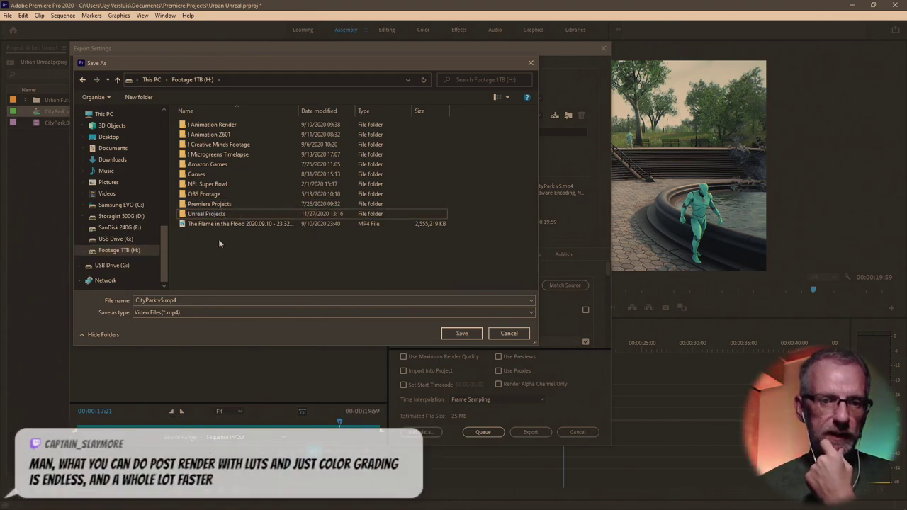
pyautogui.doubleClick(217, 214)
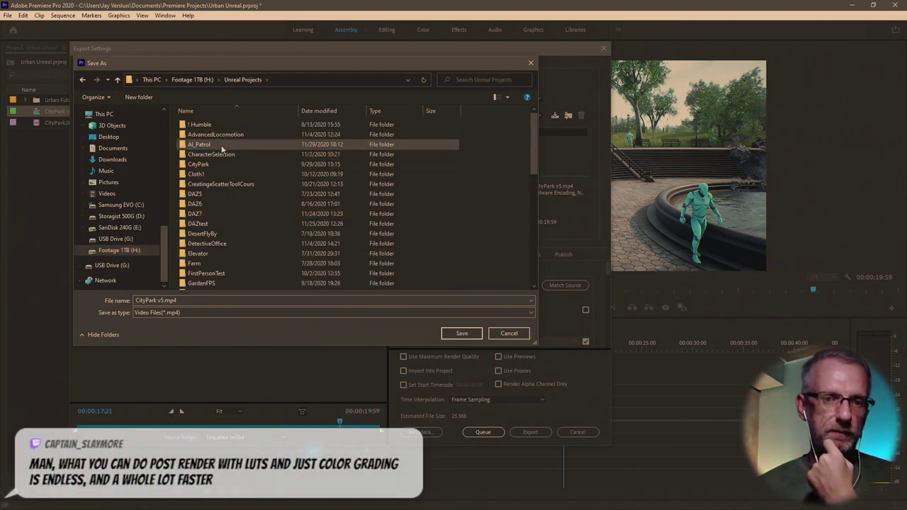
pyautogui.doubleClick(226, 145)
pyautogui.click(210, 176)
pyautogui.doubleClick(210, 175)
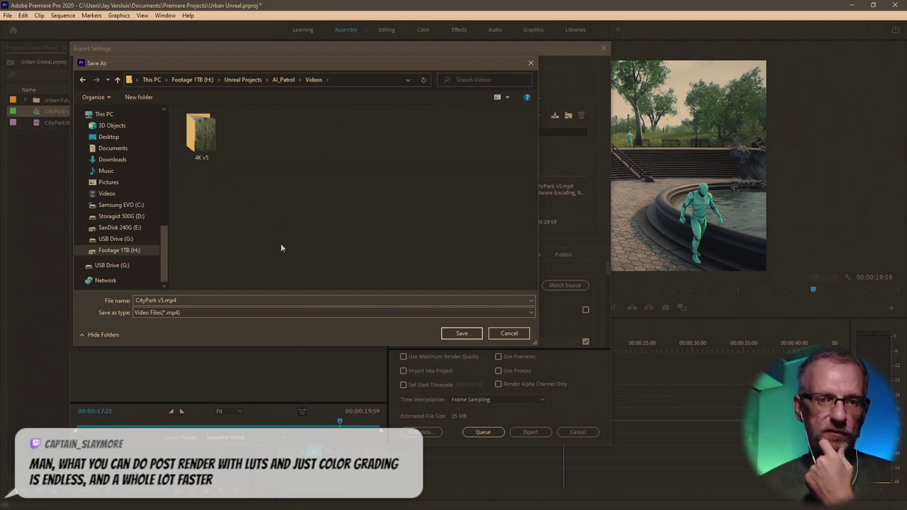
pyautogui.click(459, 334)
pyautogui.click(528, 432)
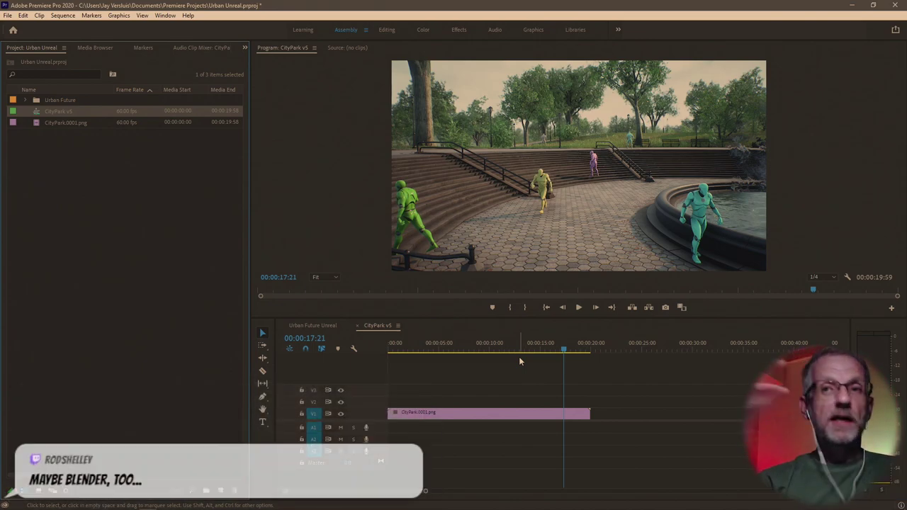
# - Show the desktop, open the AI_Patrol Videos folder in File Explorer, and play CityPark v5.mp4
pyautogui.press('super+d')
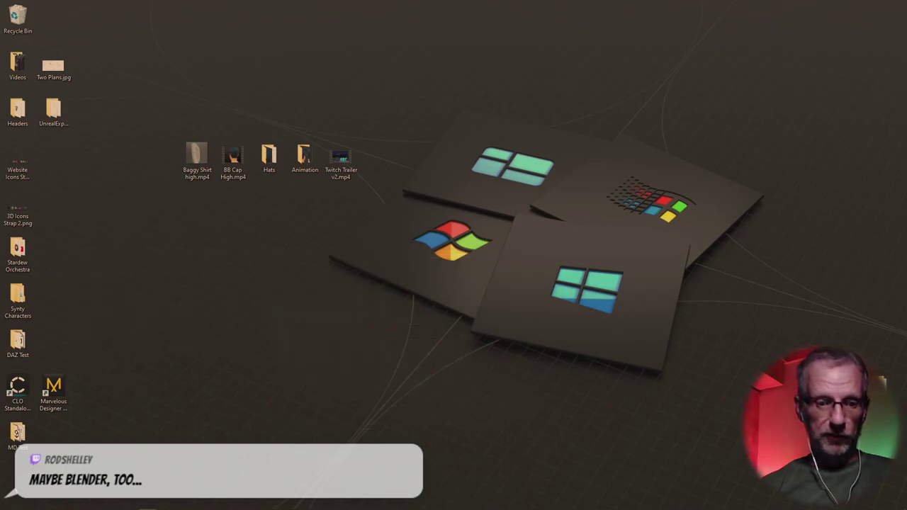
pyautogui.moveTo(113, 504)
pyautogui.click(95, 503)
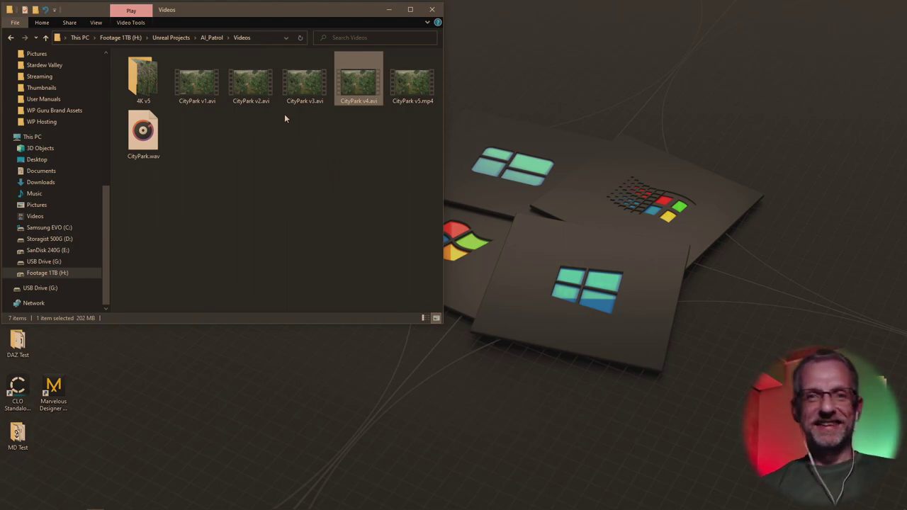
pyautogui.doubleClick(415, 99)
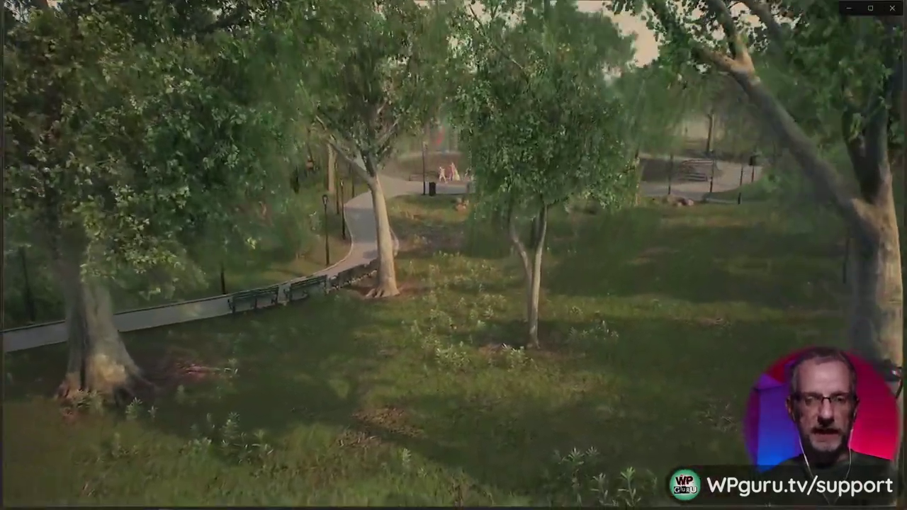
# - Watch the CityPark v5.mp4 park flythrough in Movies & TV
pyautogui.moveTo(833, 158)
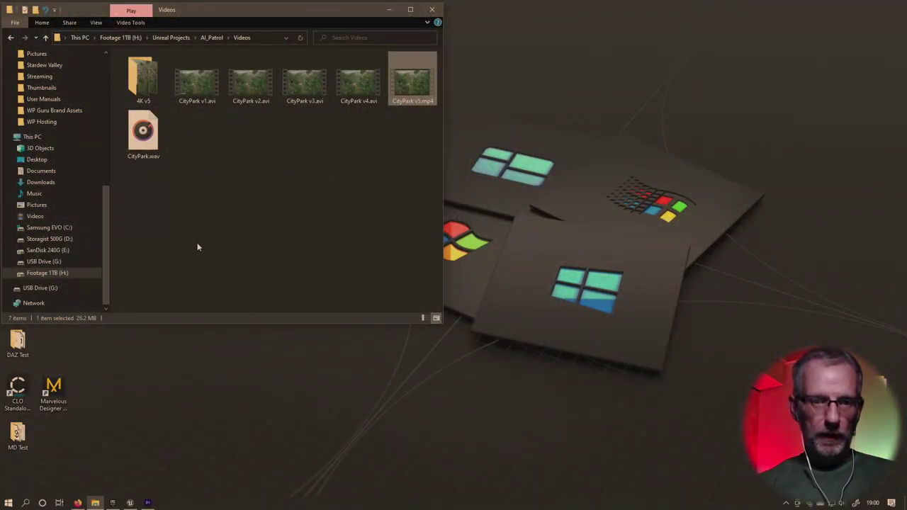
# - Create a new folder named '4K v6' in the Videos folder and return to Unreal Engine
pyautogui.click(146, 101)
pyautogui.rightClick(222, 166)
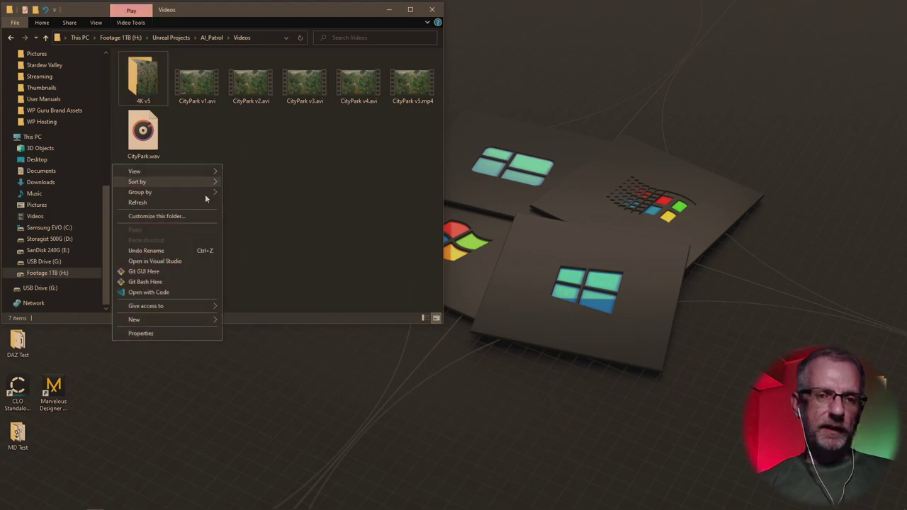
pyautogui.moveTo(187, 320)
pyautogui.click(227, 320)
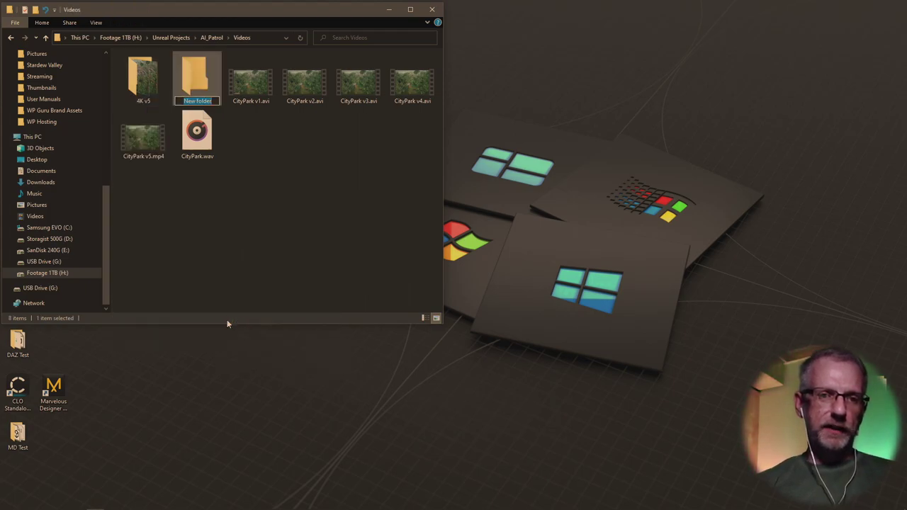
pyautogui.write('4K v6')
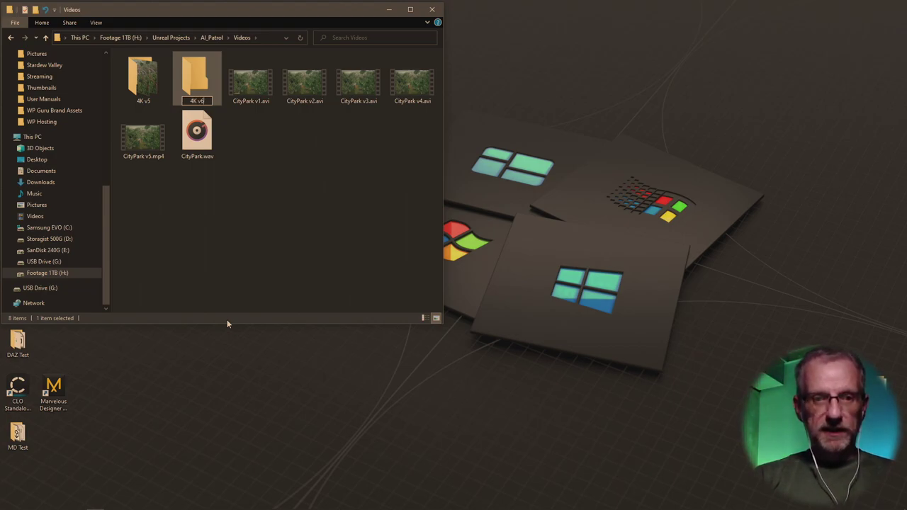
pyautogui.press('Return')
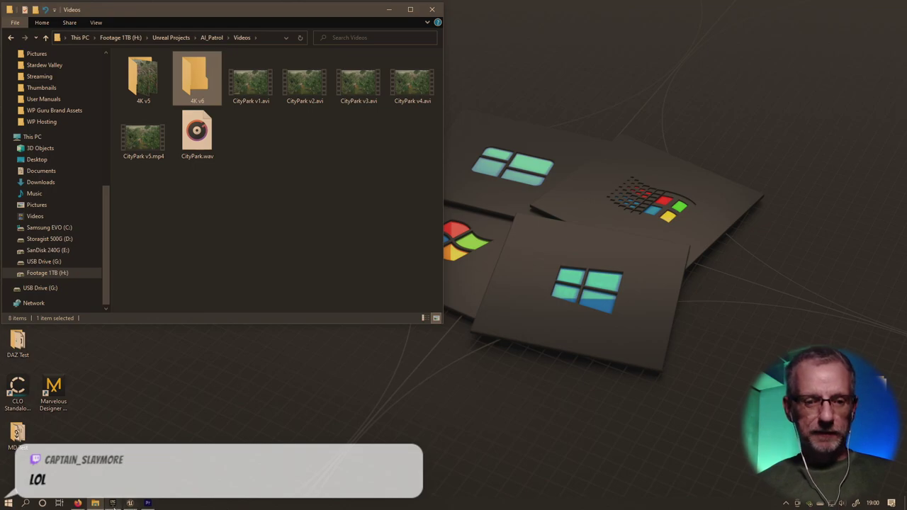
pyautogui.click(130, 504)
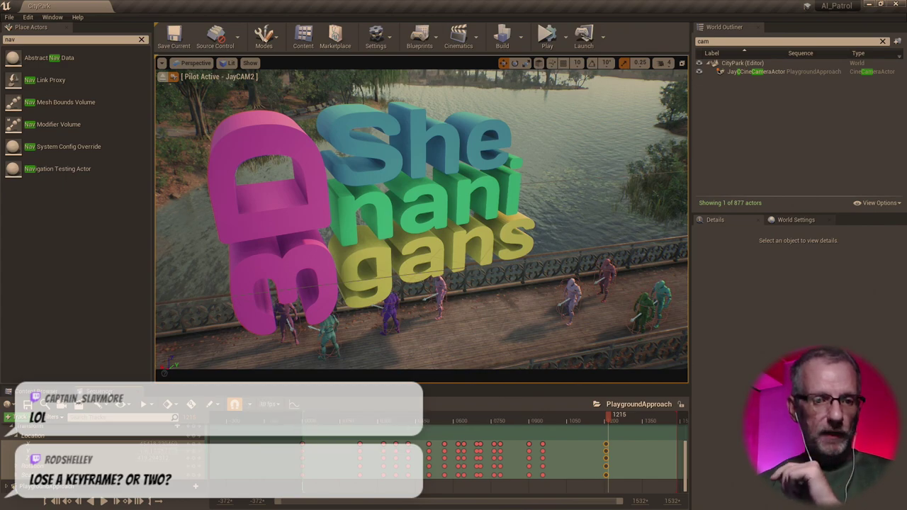
# - Open Render Movie Settings for the sequence and begin choosing a new output folder
pyautogui.click(78, 405)
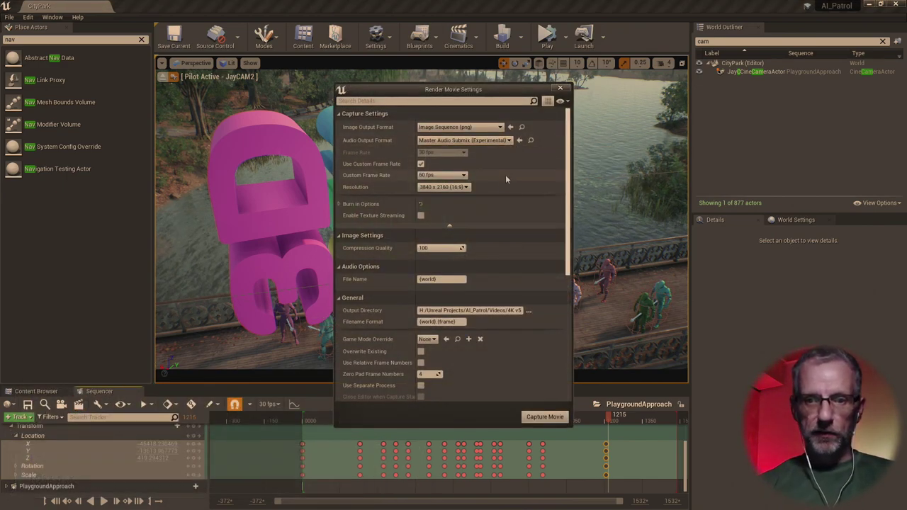
pyautogui.click(528, 310)
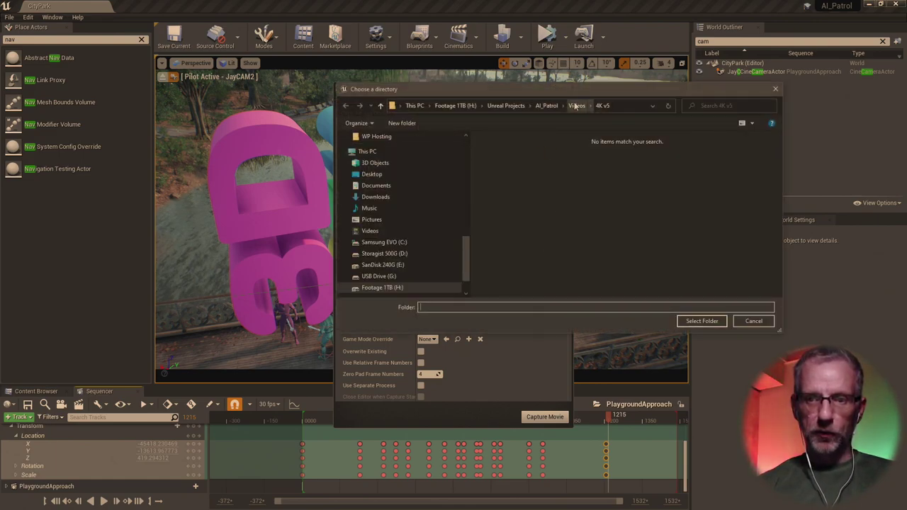
# - Set the output directory to 4K v6 and End Frame to 2400, then start the movie capture
pyautogui.click(701, 321)
pyautogui.scroll(-6, 494, 218)
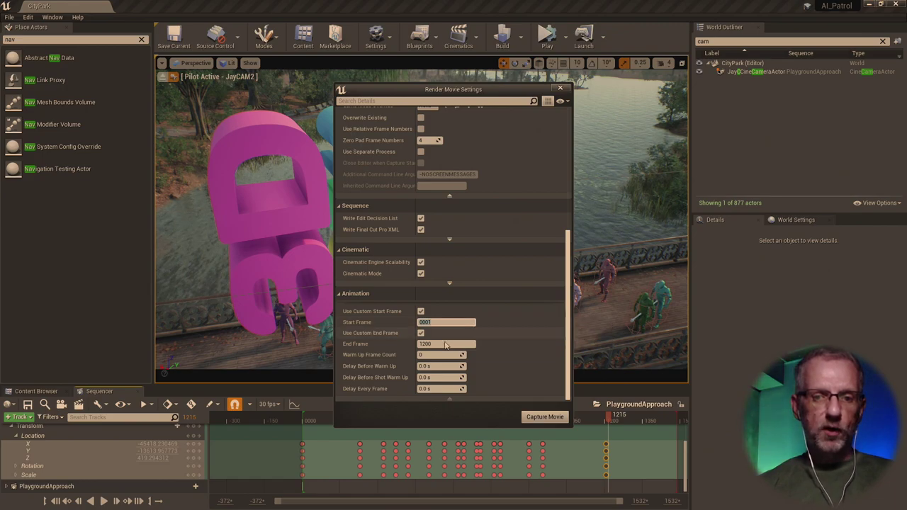
pyautogui.click(447, 344)
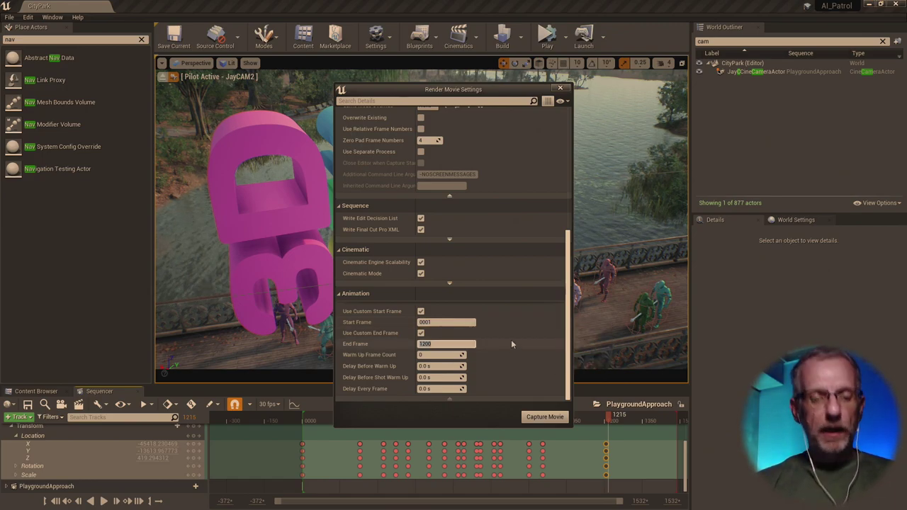
pyautogui.write('2400')
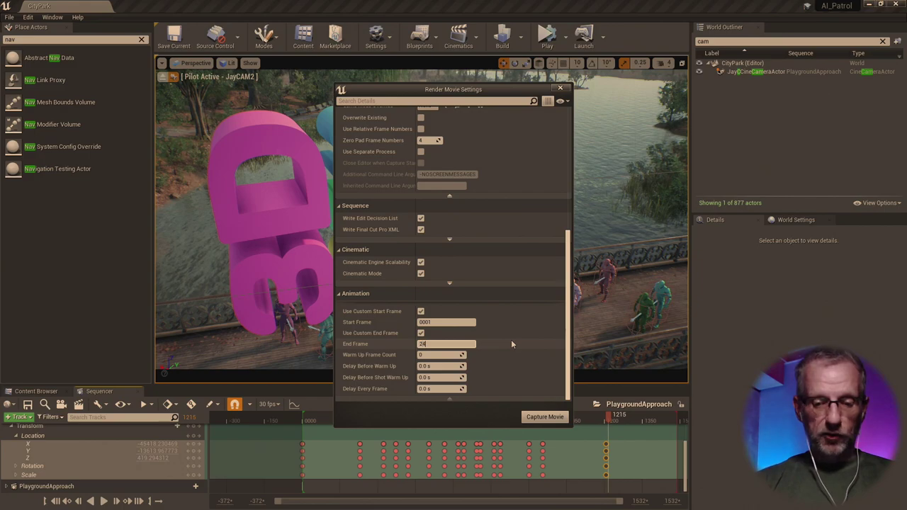
pyautogui.press('Return')
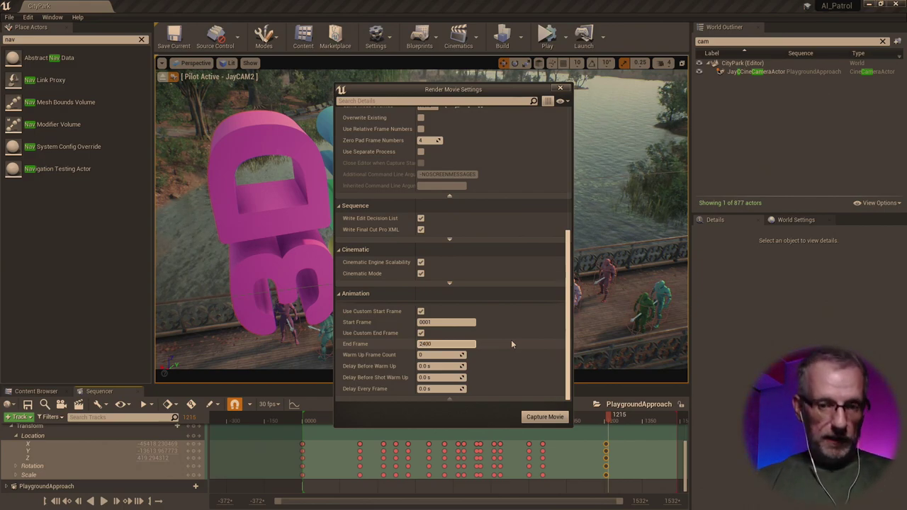
pyautogui.click(542, 418)
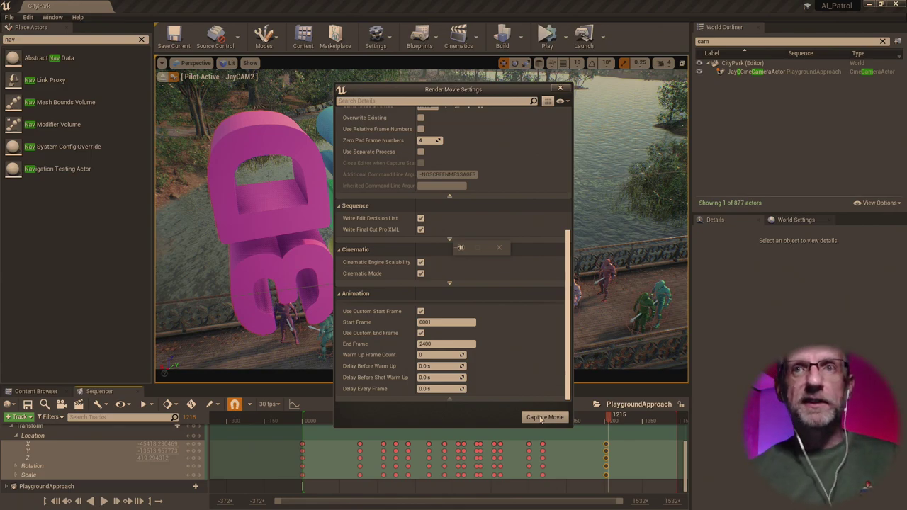
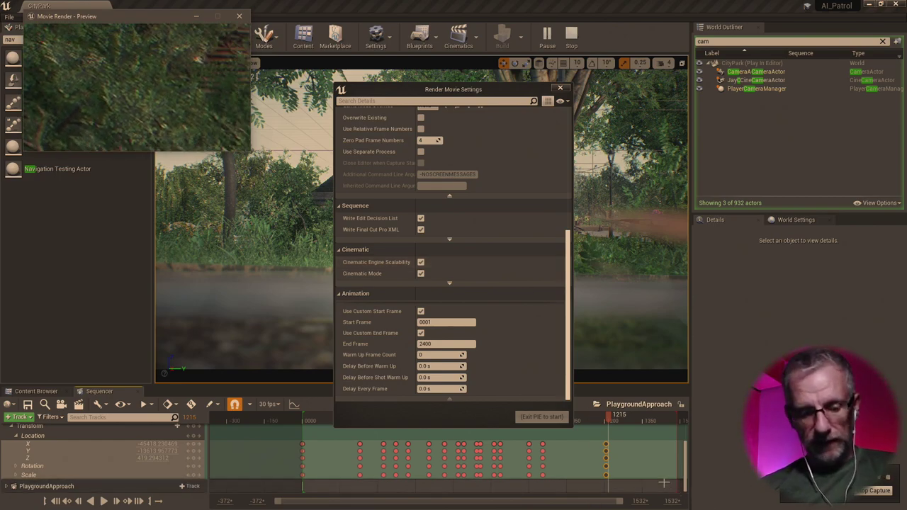
# - Close the Render Movie Settings dialog once the PlaygroundApproach capture (frames 0001–2400) finishes
pyautogui.press('super')
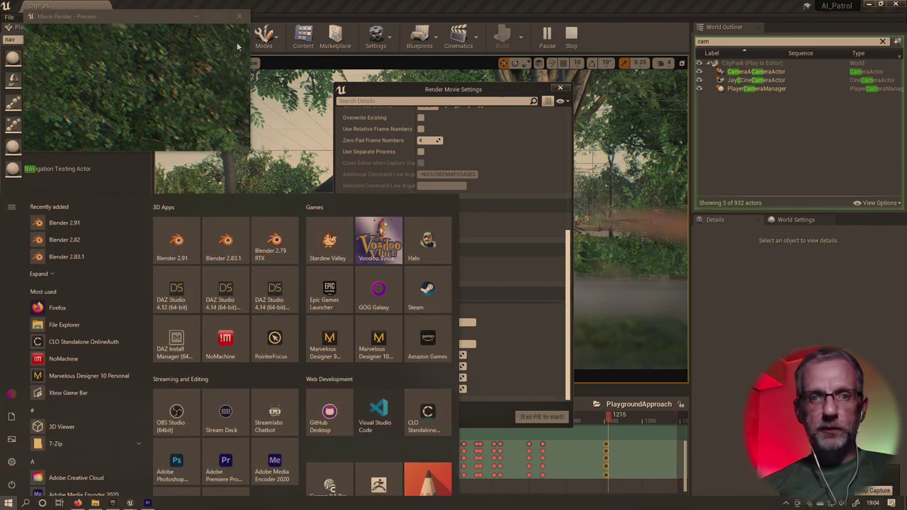
pyautogui.click(132, 19)
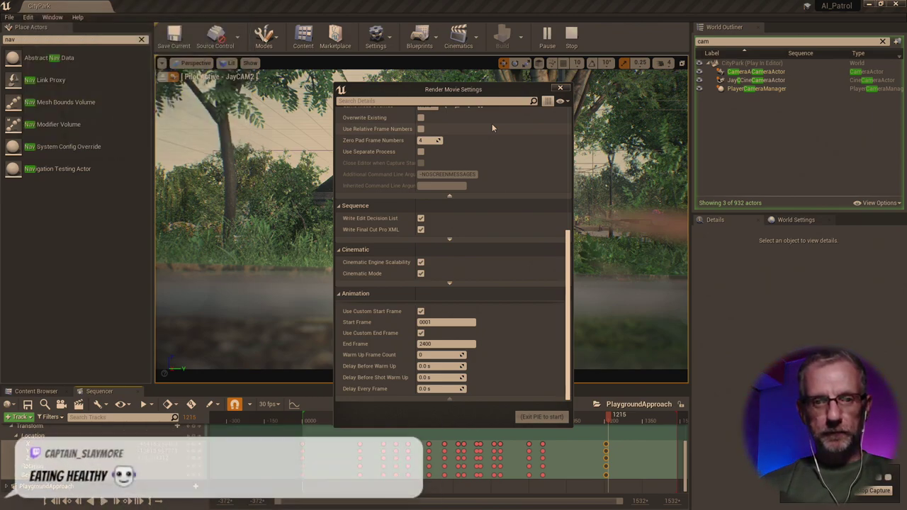
pyautogui.click(560, 87)
pyautogui.hotkey('alt', 'Tab')
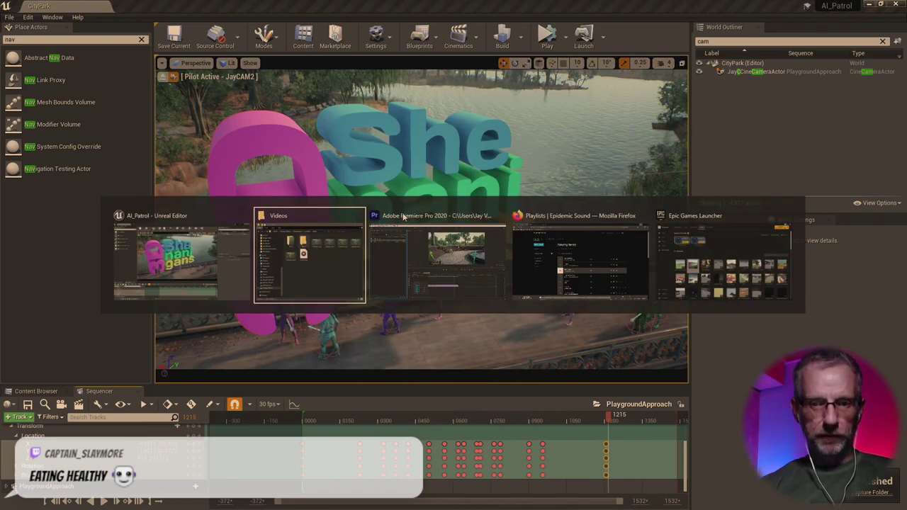
# - Import CityPark.0001.png from the Videos\4K v6 folder as a PNG image sequence
pyautogui.click(403, 216)
pyautogui.rightClick(106, 195)
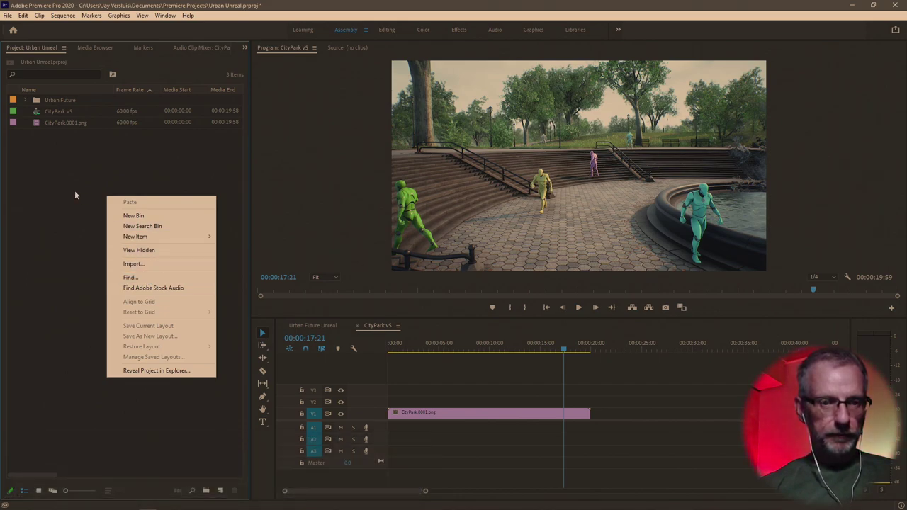
pyautogui.click(163, 264)
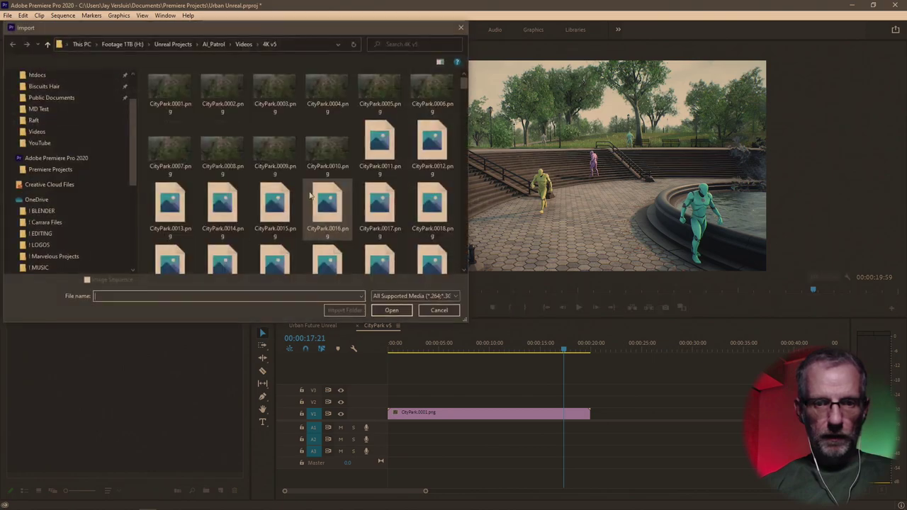
pyautogui.click(243, 43)
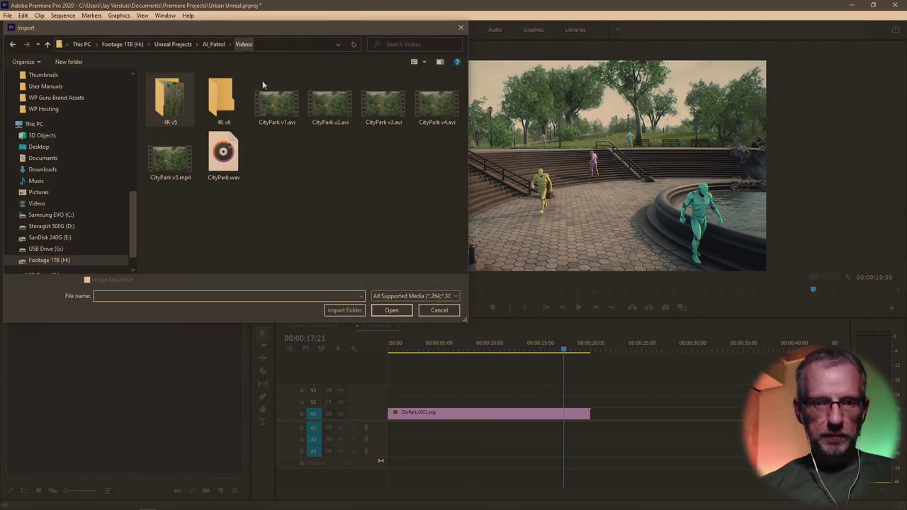
pyautogui.doubleClick(221, 99)
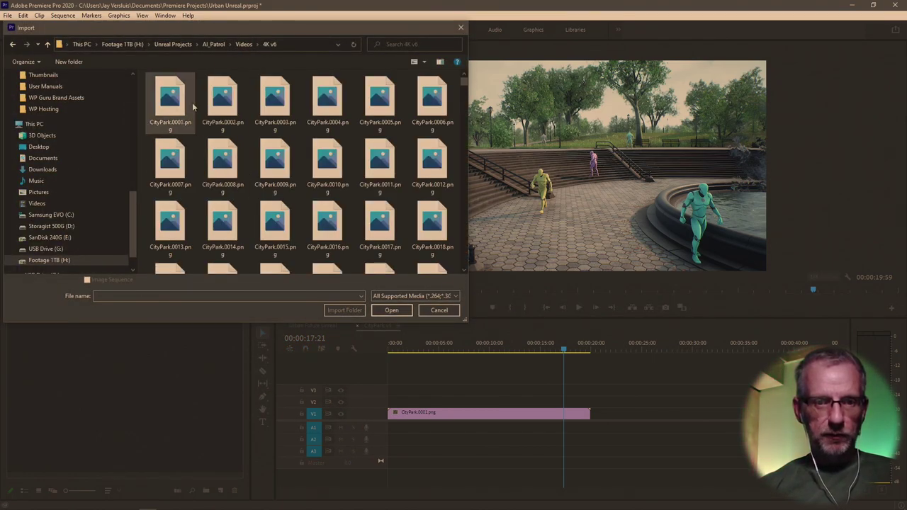
pyautogui.click(190, 104)
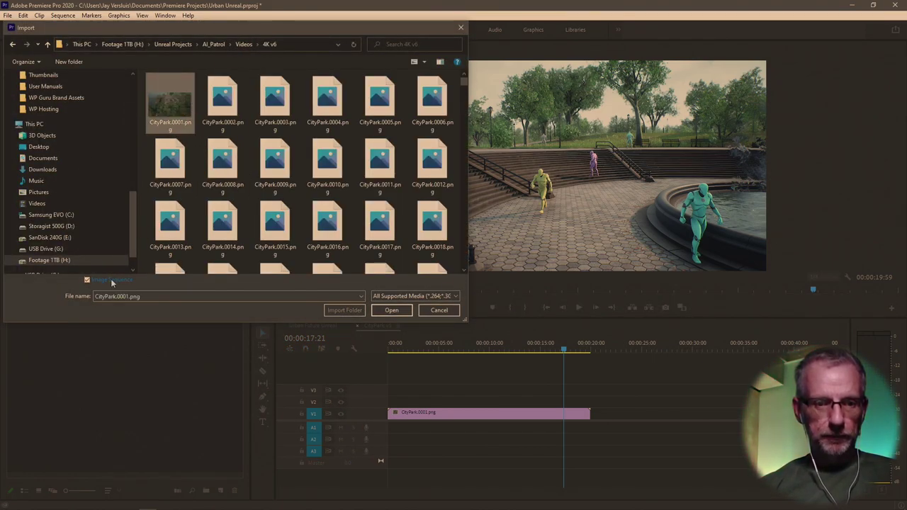
pyautogui.click(391, 310)
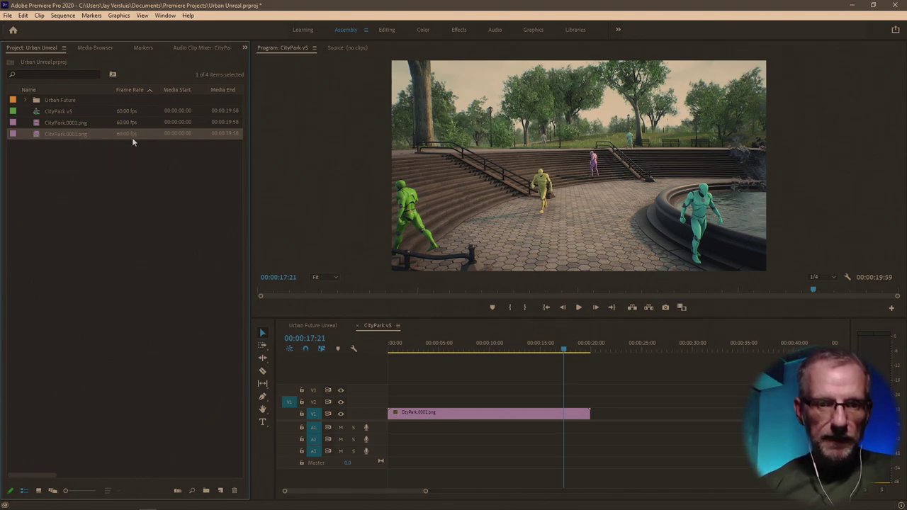
# - Create a new sequence from the CityPark clip, rename it CityPark.v6, and scrub to about 34 seconds
pyautogui.rightClick(37, 137)
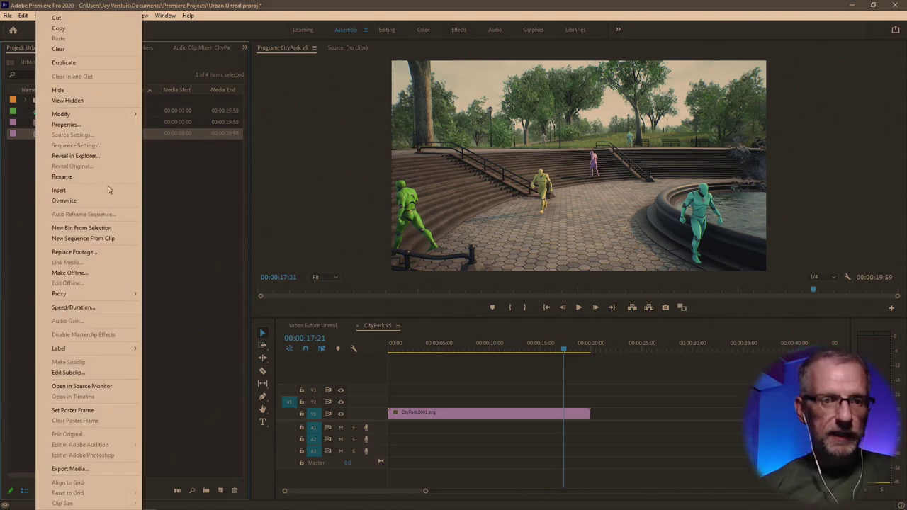
pyautogui.click(113, 239)
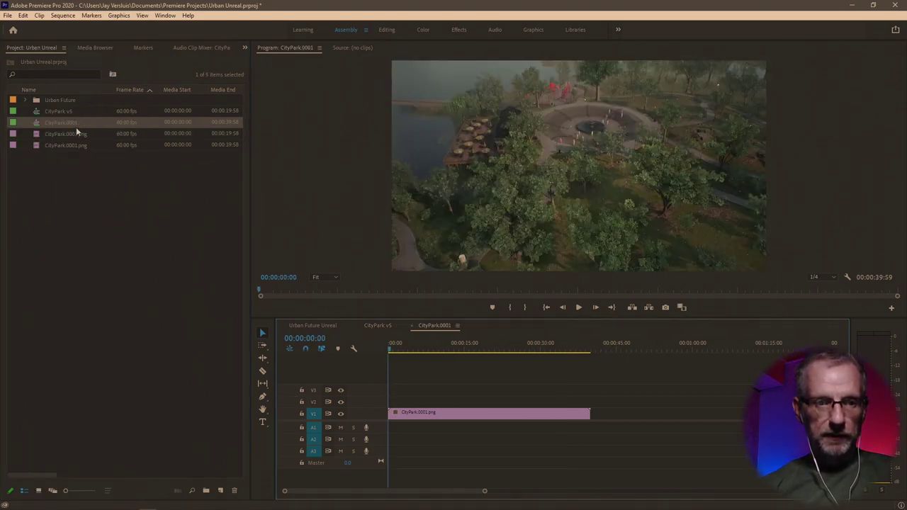
pyautogui.click(75, 122)
pyautogui.write('CityPark.v')
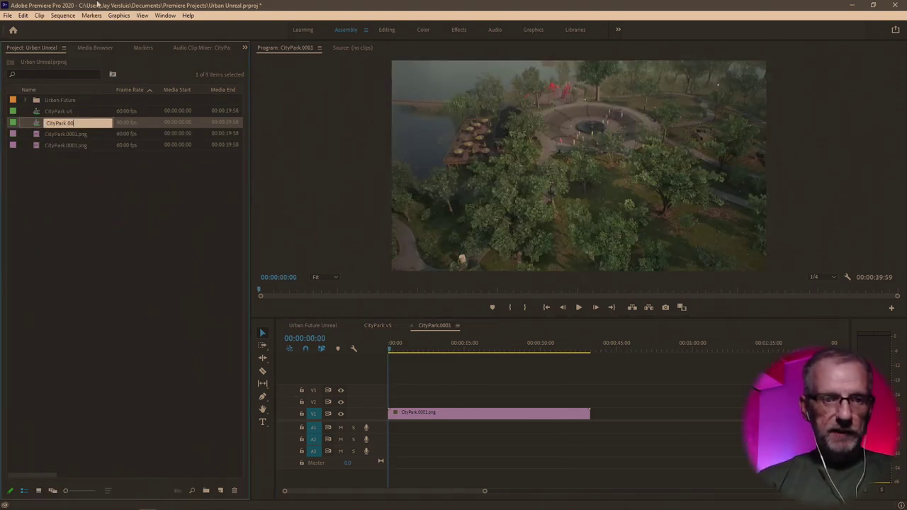
pyautogui.write('6')
pyautogui.press('Tab')
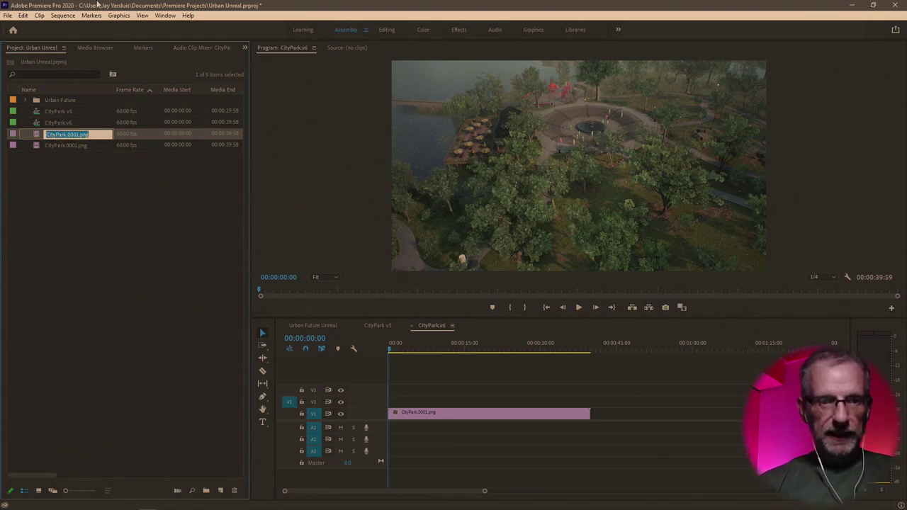
pyautogui.click(453, 347)
pyautogui.moveTo(459, 348); pyautogui.dragTo(553, 349)
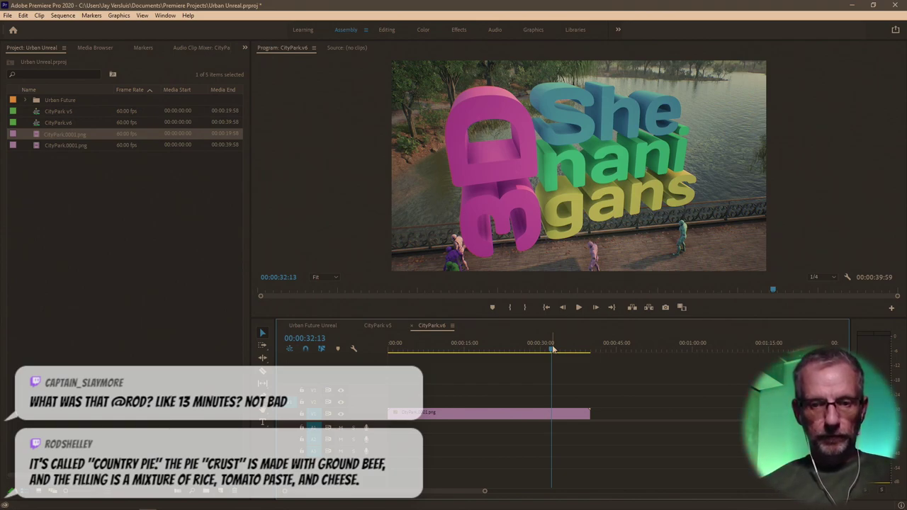
pyautogui.hotkey('ctrl', 'm')
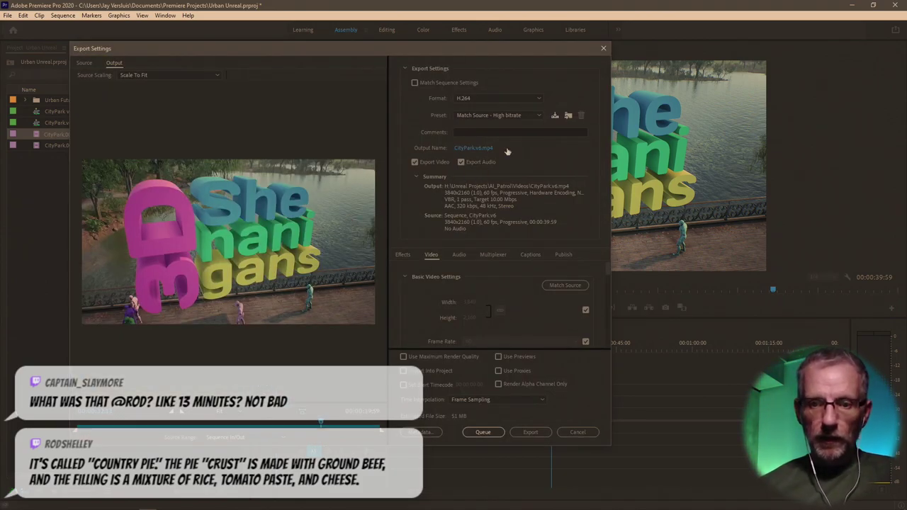
# - Stop matching the source frame size and set the output width to 1920, making it 1920x1080
pyautogui.scroll(-2, 532, 300)
pyautogui.scroll(-2, 533, 302)
pyautogui.scroll(4, 533, 303)
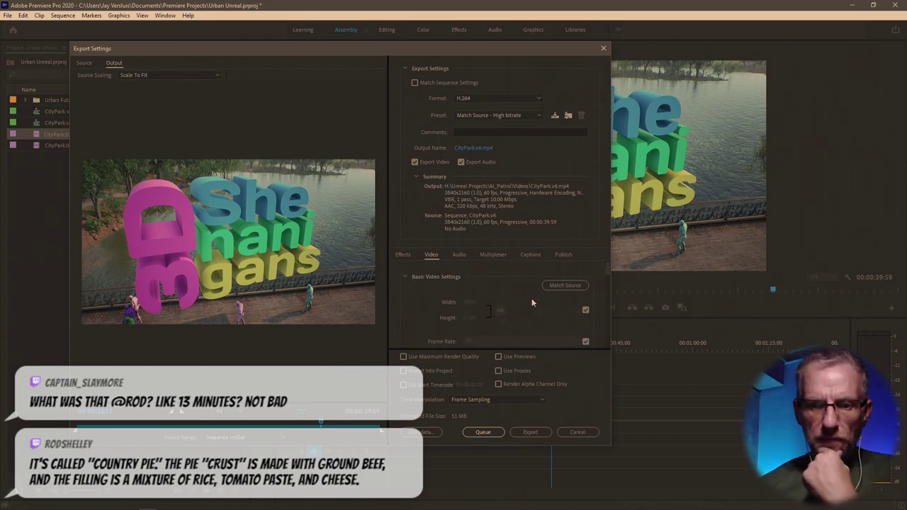
pyautogui.click(586, 310)
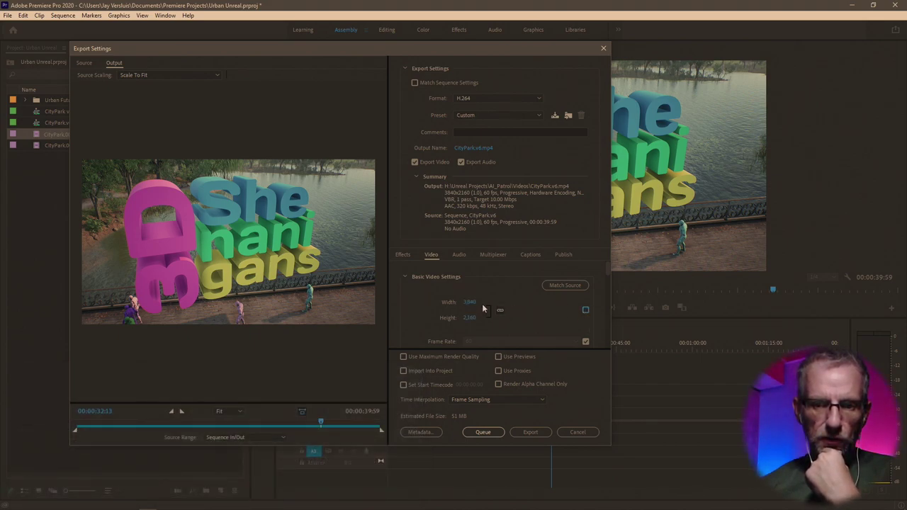
pyautogui.click(471, 302)
pyautogui.write('1920')
pyautogui.press('Return')
# - Start exporting CityPark.v6 as a 60 fps H.264 CityPark.v6.mp4
pyautogui.scroll(-3, 555, 329)
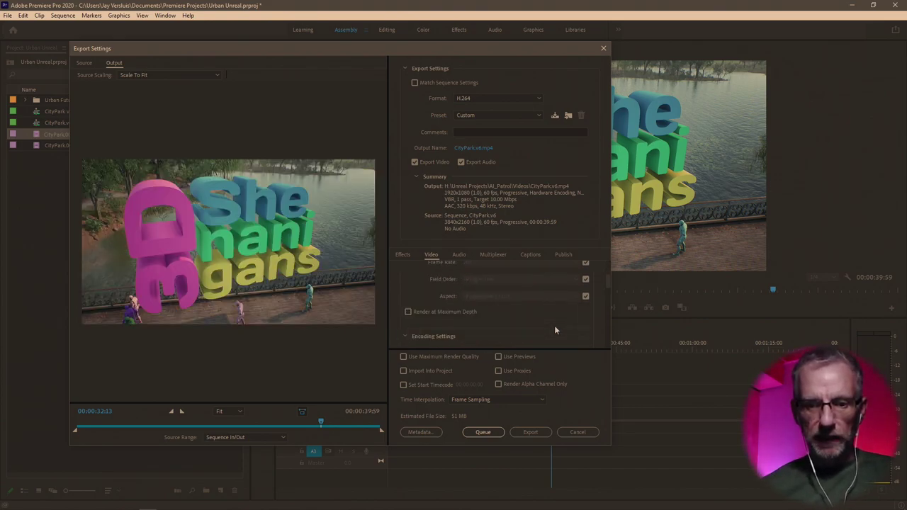
pyautogui.scroll(3, 555, 330)
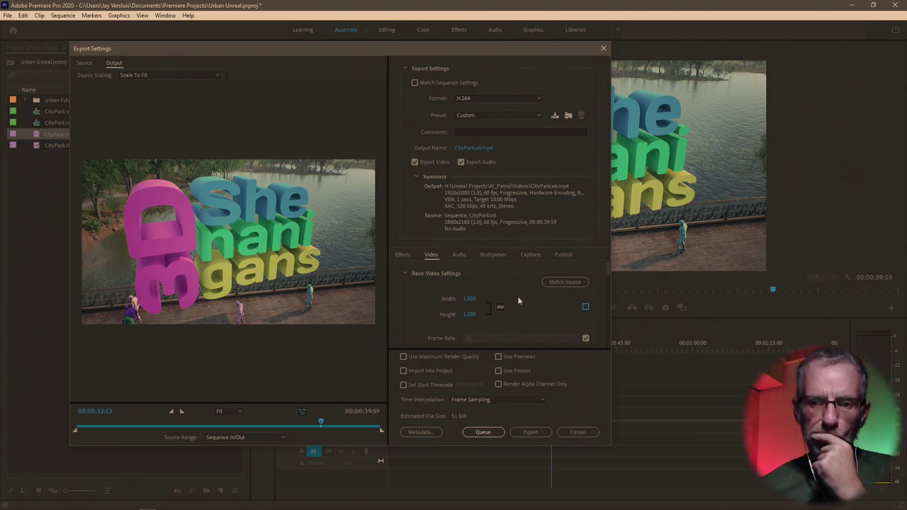
pyautogui.click(530, 433)
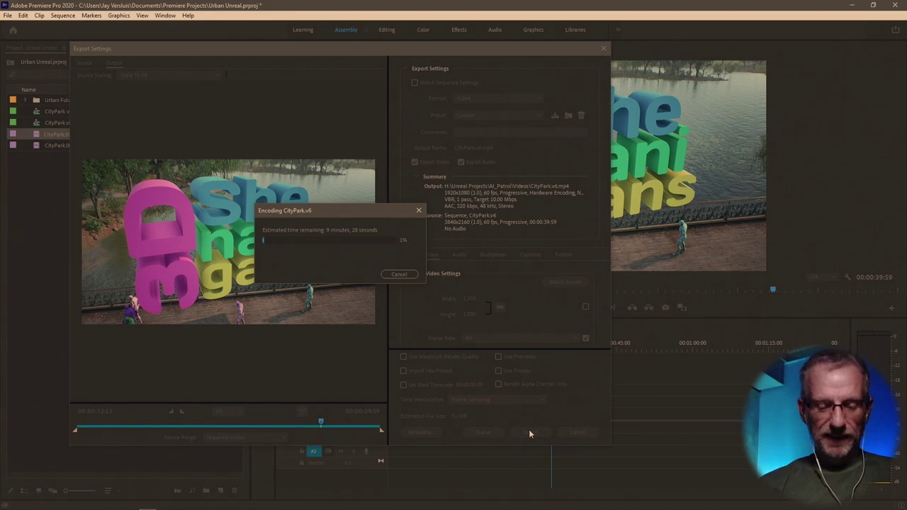
pyautogui.hotkey('alt', 'Tab')
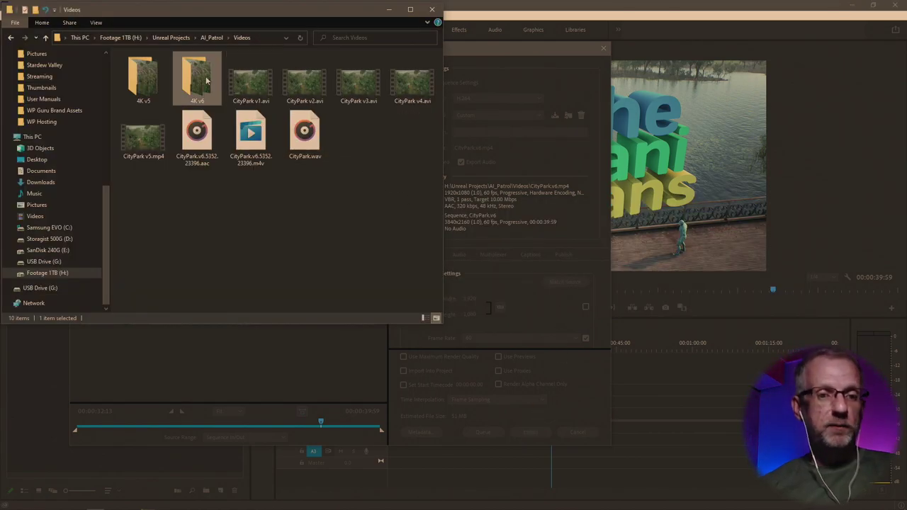
# - Check the 4K v6 folder's properties (2,400 files, 38.3 GB), then minimize the Videos window
pyautogui.rightClick(206, 80)
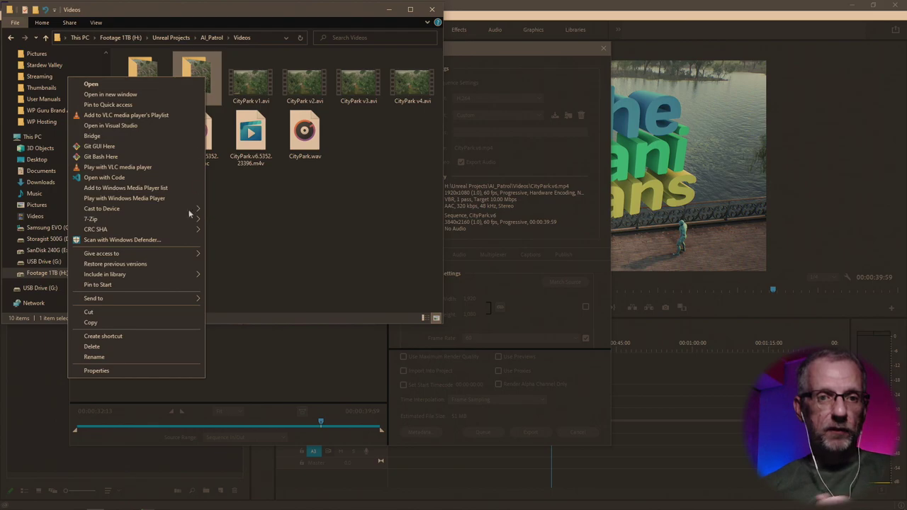
pyautogui.click(173, 373)
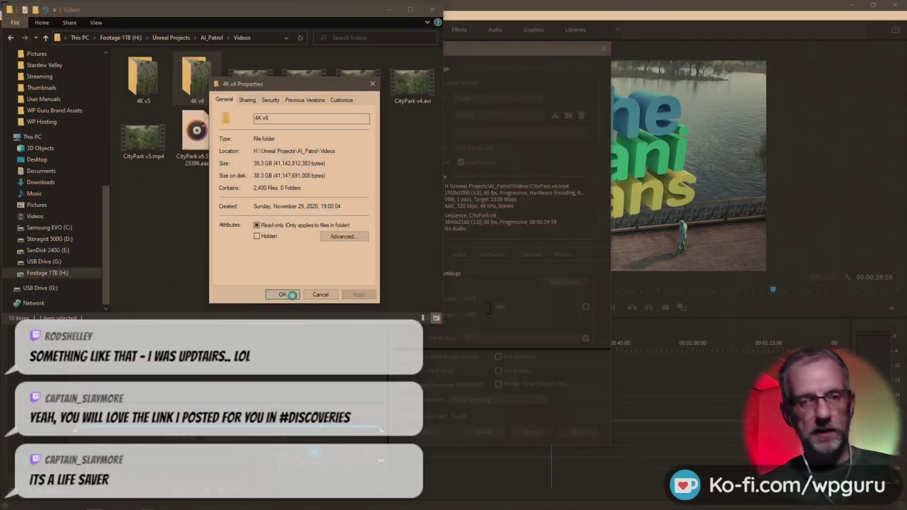
pyautogui.click(474, 482)
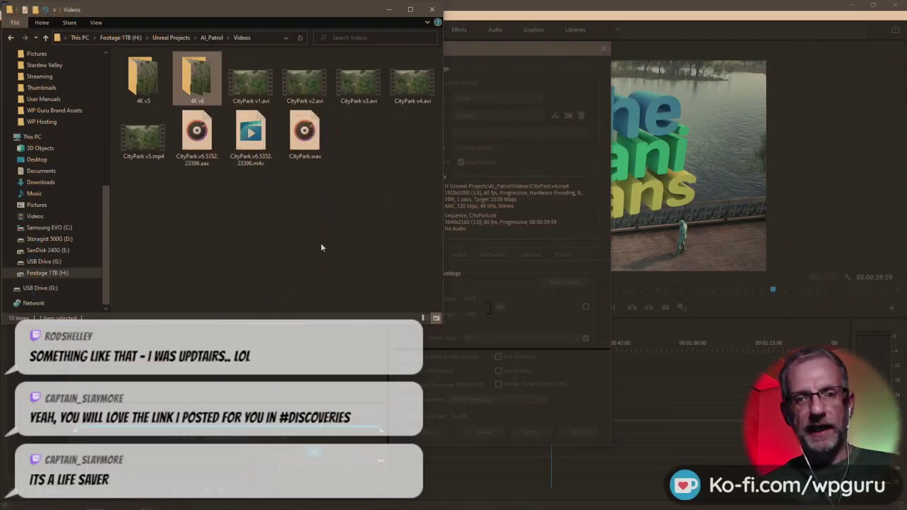
pyautogui.click(386, 9)
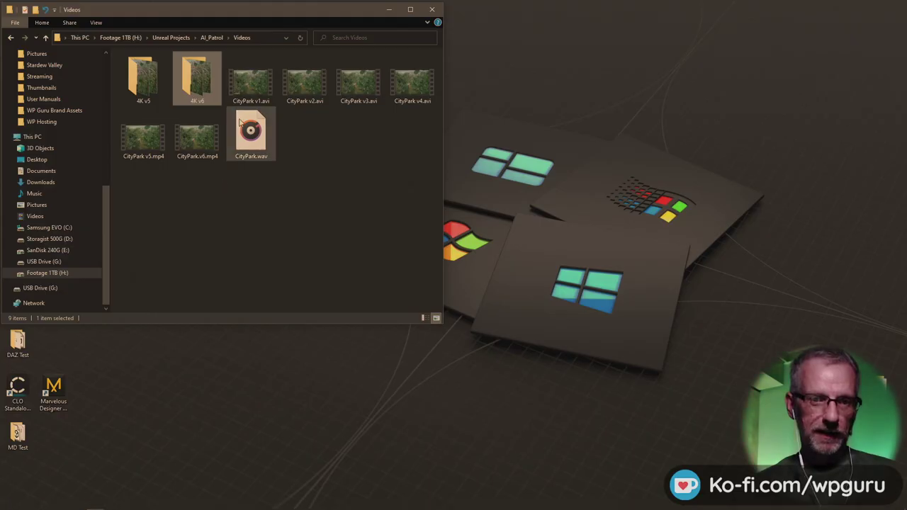
# - Play the finished CityPark.v6.mp4 from the Videos folder
pyautogui.doubleClick(197, 138)
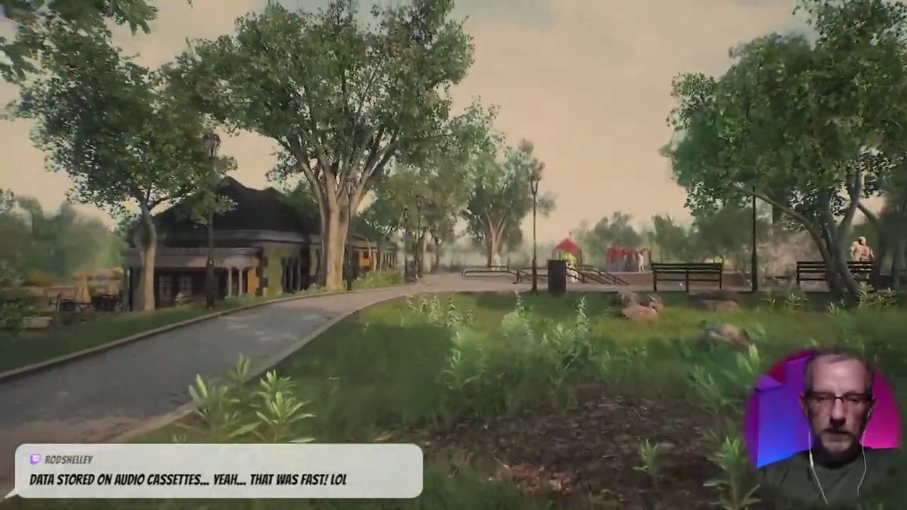
# - Turn the CityPark.v6 playback volume down two steps, to 22
pyautogui.press('XF86AudioLowerVolume')
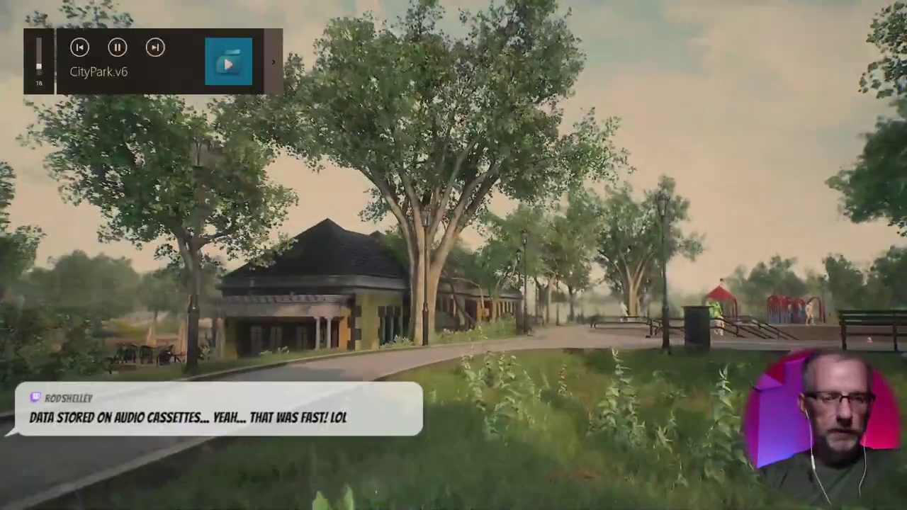
pyautogui.press('XF86AudioLowerVolume')
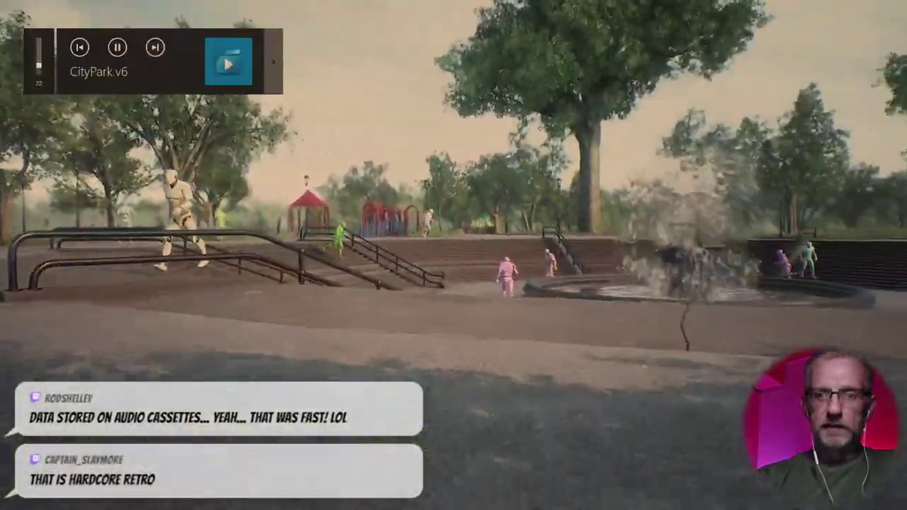